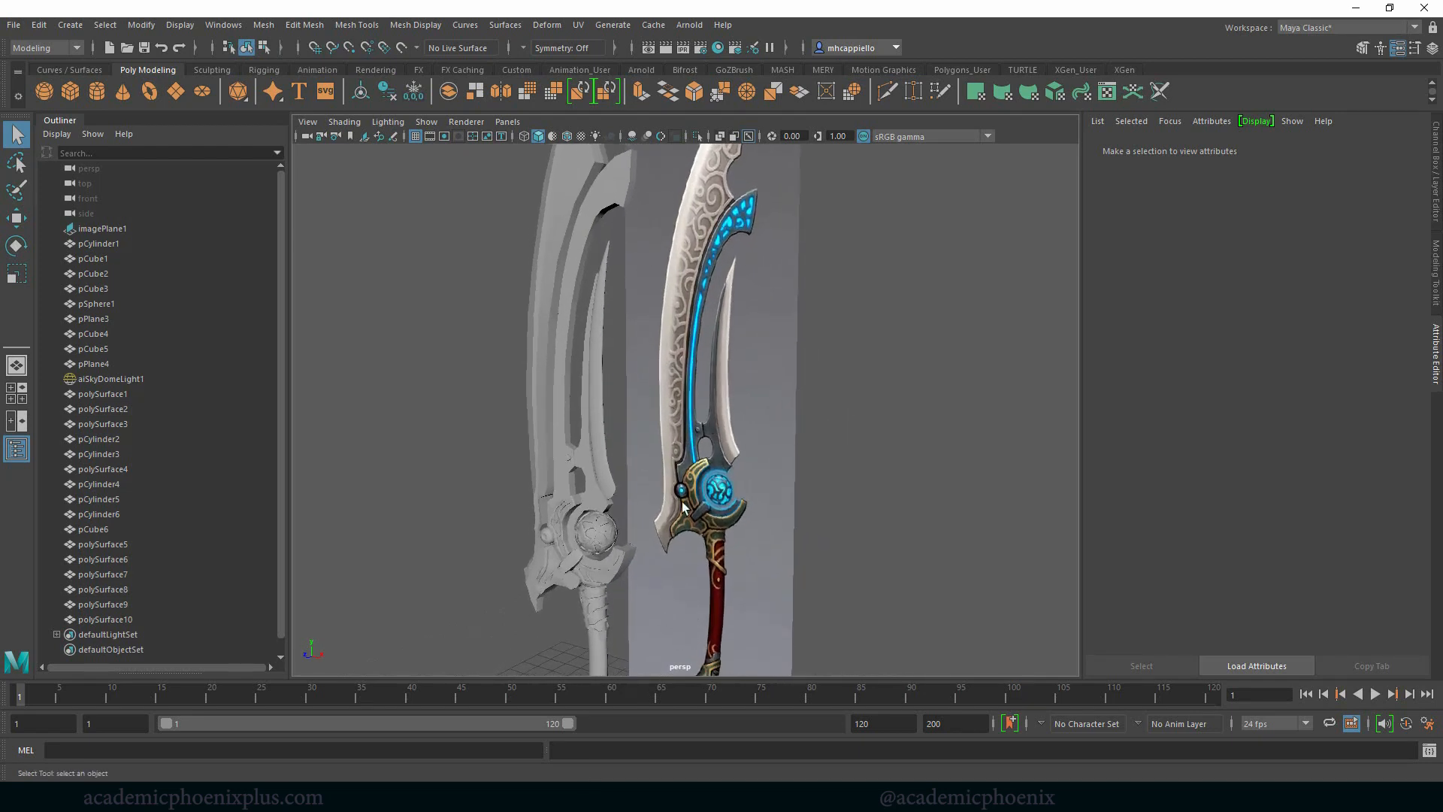
Assign a new aiStandardSurface material to the sword model's handle cylinder.
{"action": "middle_click_drag", "start_coordinate": [603, 516], "coordinate": [689, 482], "text": "alt"}
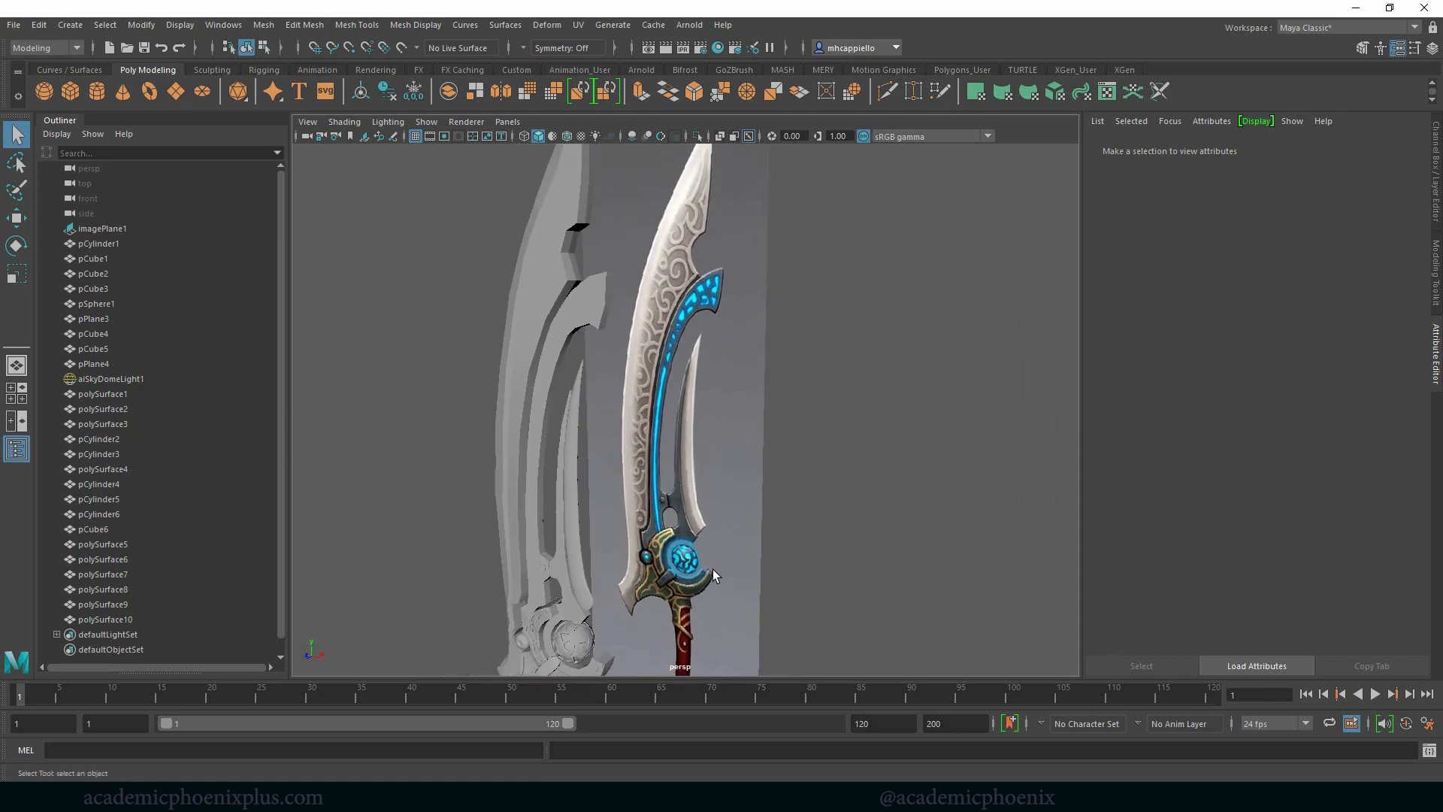
{"action": "mouse_move", "coordinate": [712, 573]}
{"action": "left_mouse_down", "text": "alt"}
{"action": "mouse_move", "coordinate": [750, 380]}
{"action": "mouse_move", "coordinate": [728, 384]}
{"action": "mouse_move", "coordinate": [685, 571]}
{"action": "left_mouse_up", "text": "alt"}
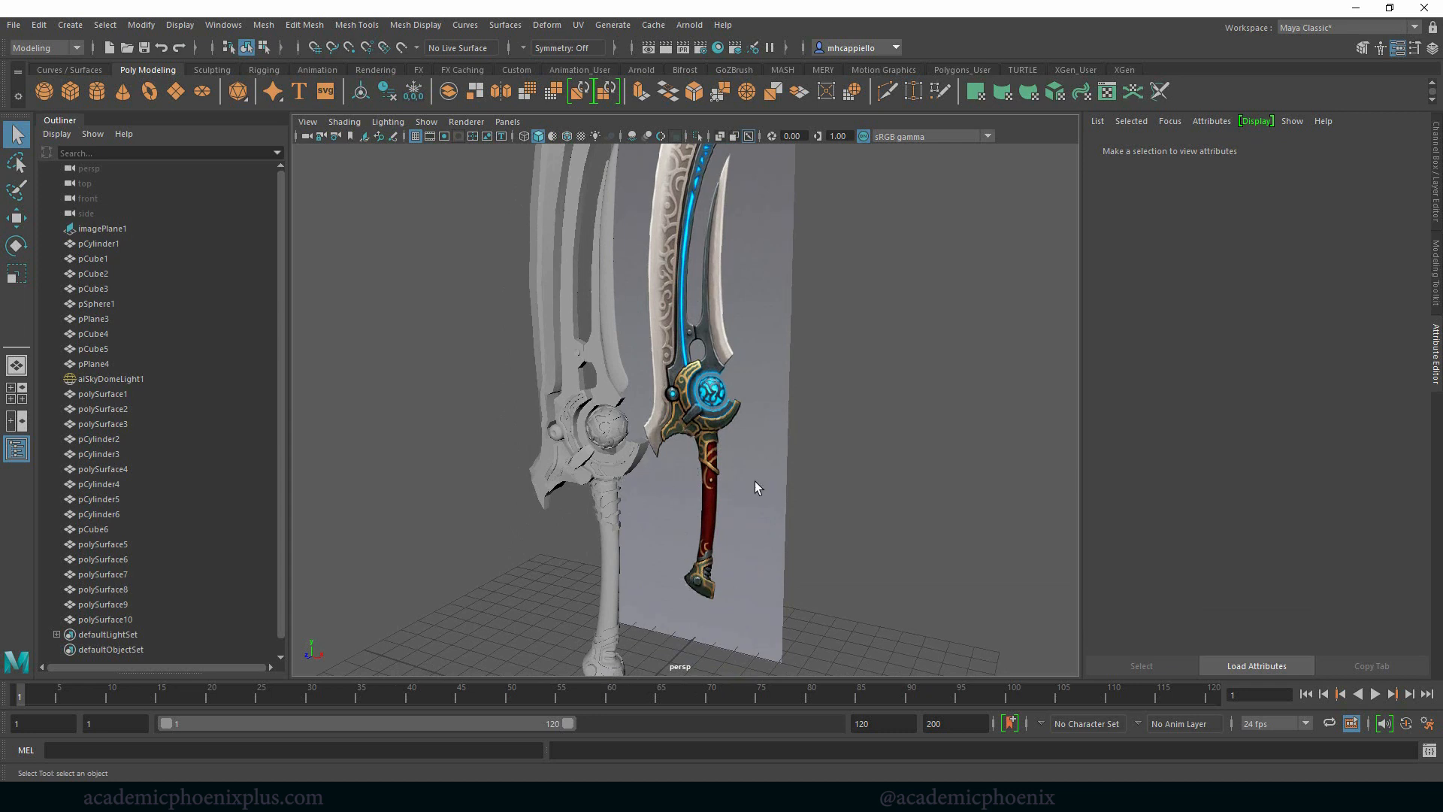
{"action": "left_click_drag", "start_coordinate": [718, 553], "coordinate": [699, 484], "text": "alt"}
{"action": "right_click_drag", "start_coordinate": [700, 485], "coordinate": [759, 470], "text": "alt"}
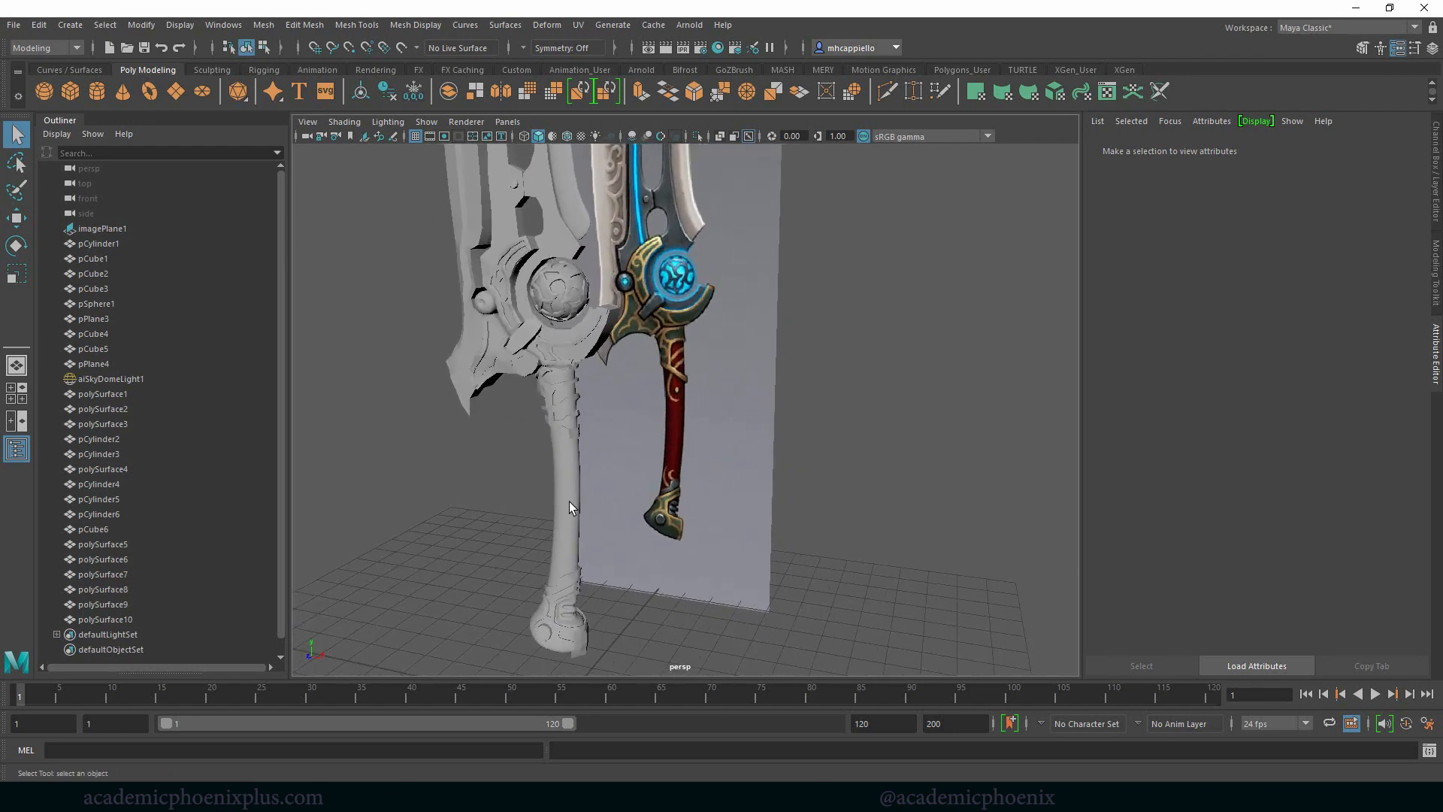
{"action": "left_click", "coordinate": [570, 502]}
{"action": "right_click_drag", "start_coordinate": [572, 461], "coordinate": [558, 767]}
{"action": "left_click", "coordinate": [526, 384]}
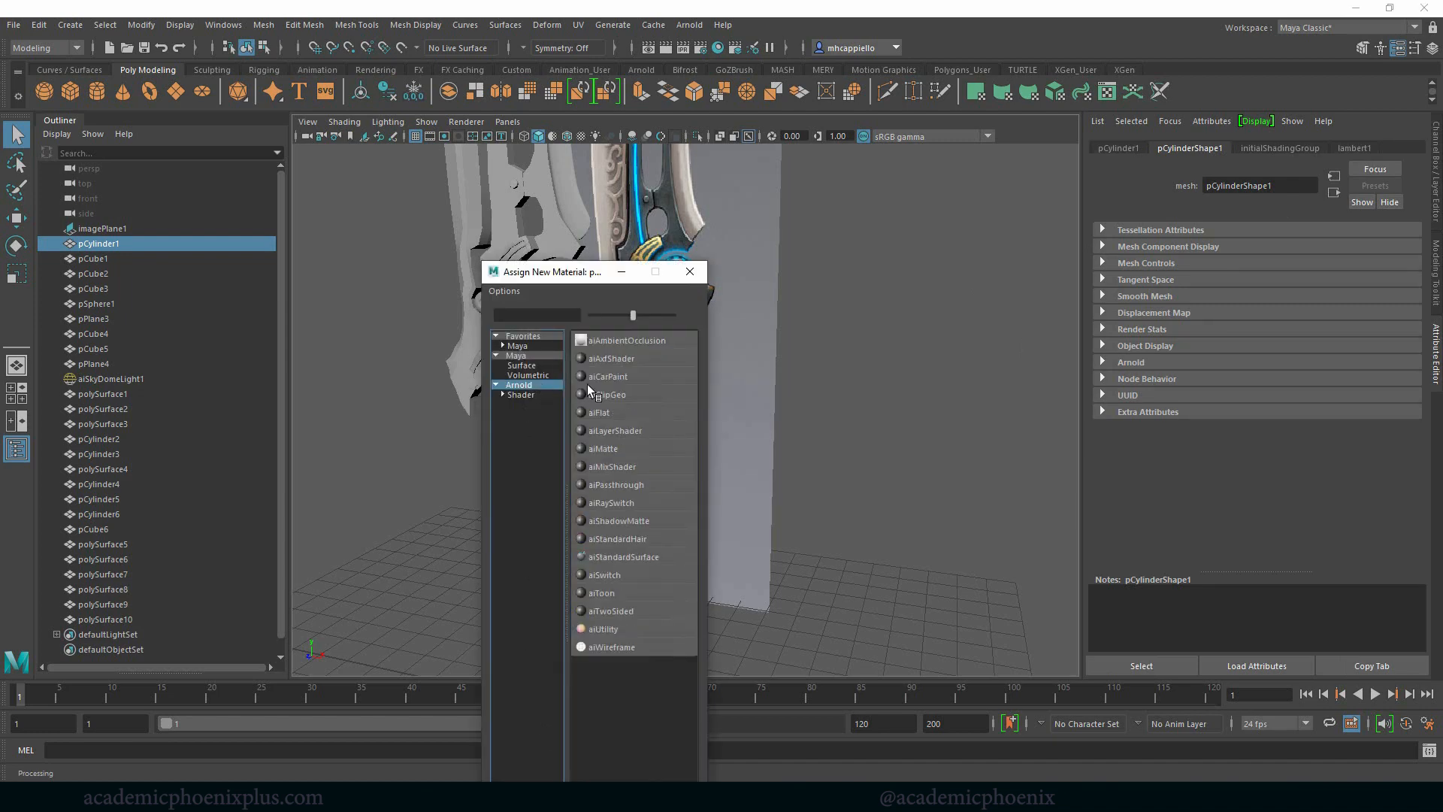
{"action": "left_click", "coordinate": [648, 557]}
Rename the handle's new material to red_handle_shader.
{"action": "left_click_drag", "start_coordinate": [1304, 186], "coordinate": [1168, 189]}
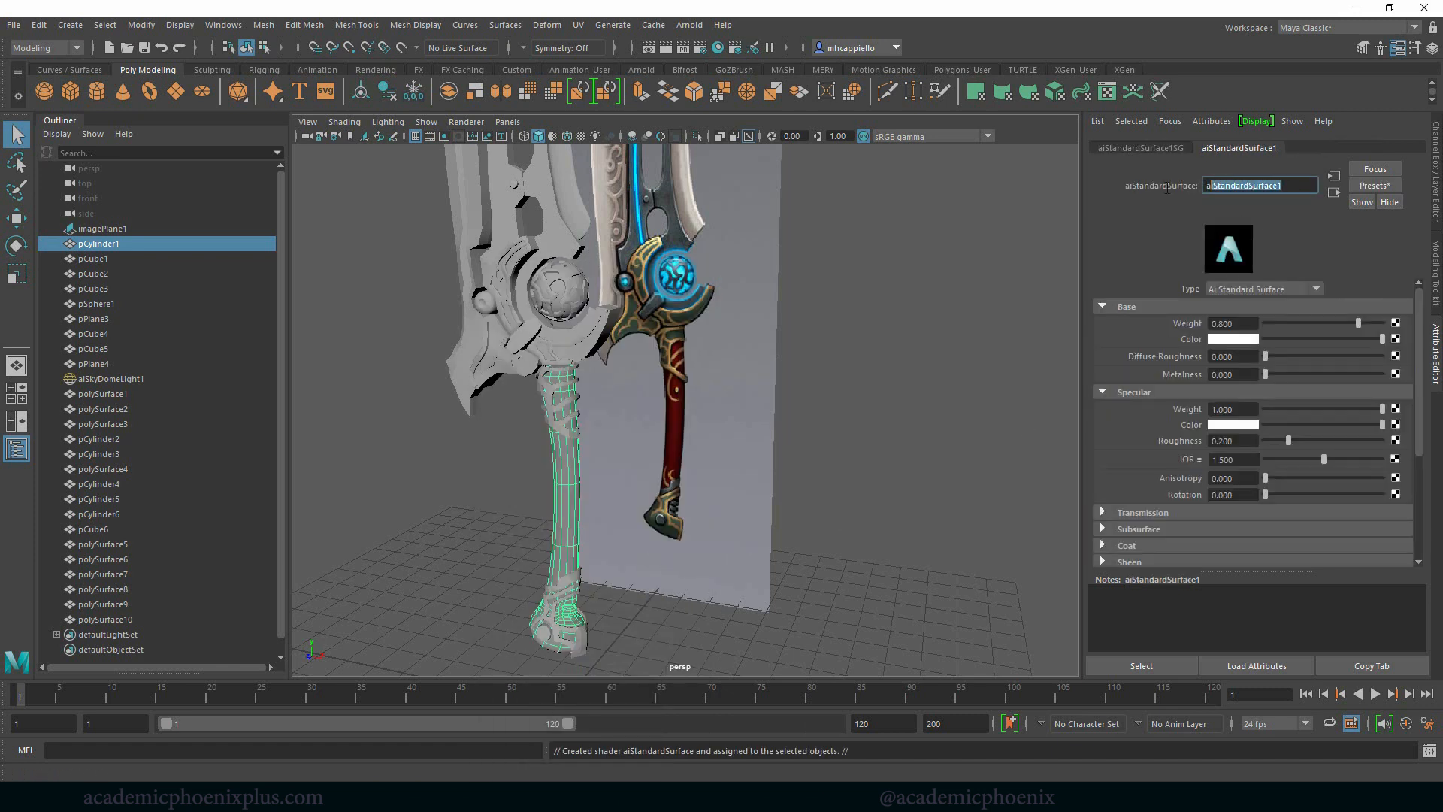
{"action": "type", "text": "red s"}
{"action": "key", "text": "BackSpace"}
{"action": "type", "text": "handle shader"}
{"action": "key", "text": "Return"}
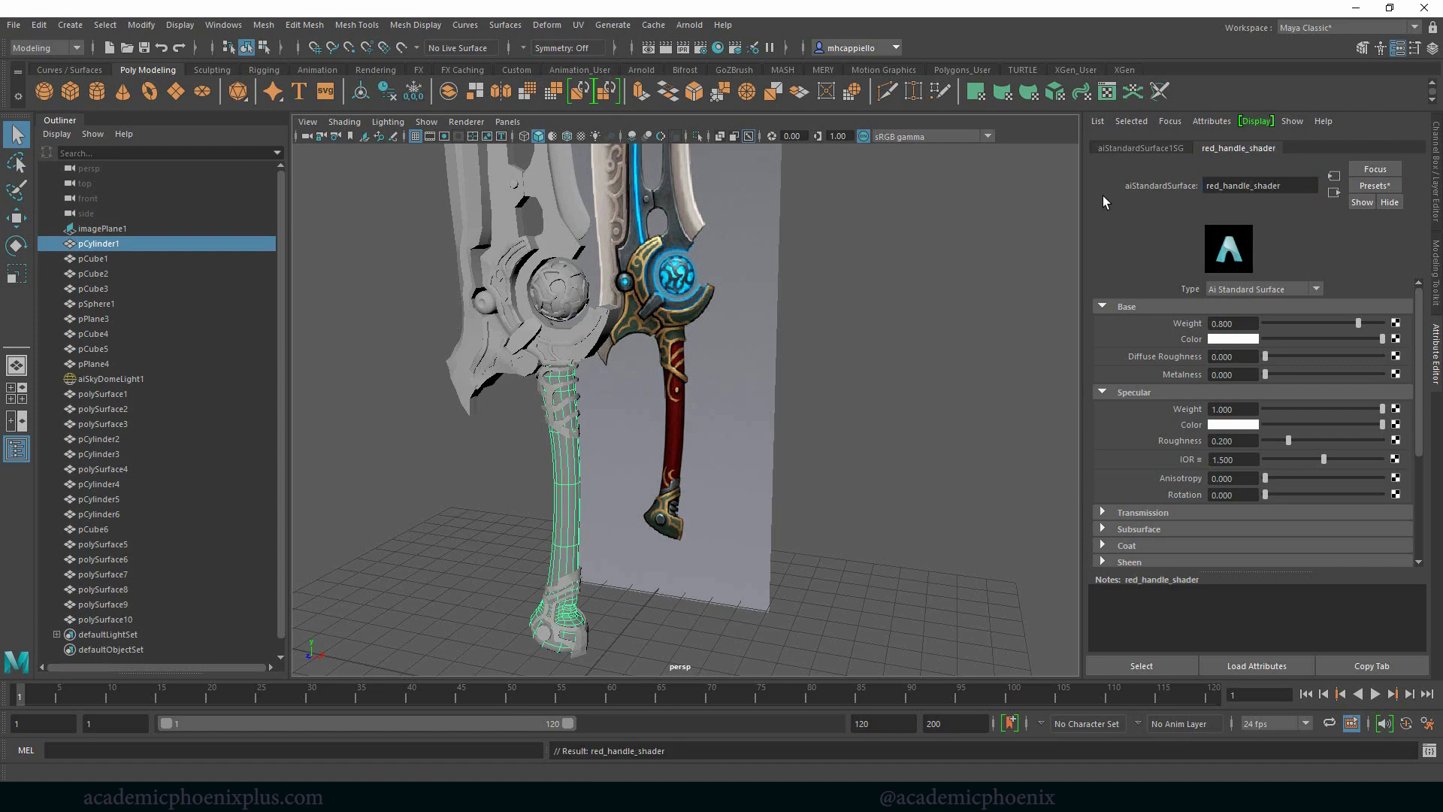
Set the handle shader's base color to a red sampled from the reference sword's handle and fine-tune its brightness.
{"action": "left_click", "coordinate": [1224, 339]}
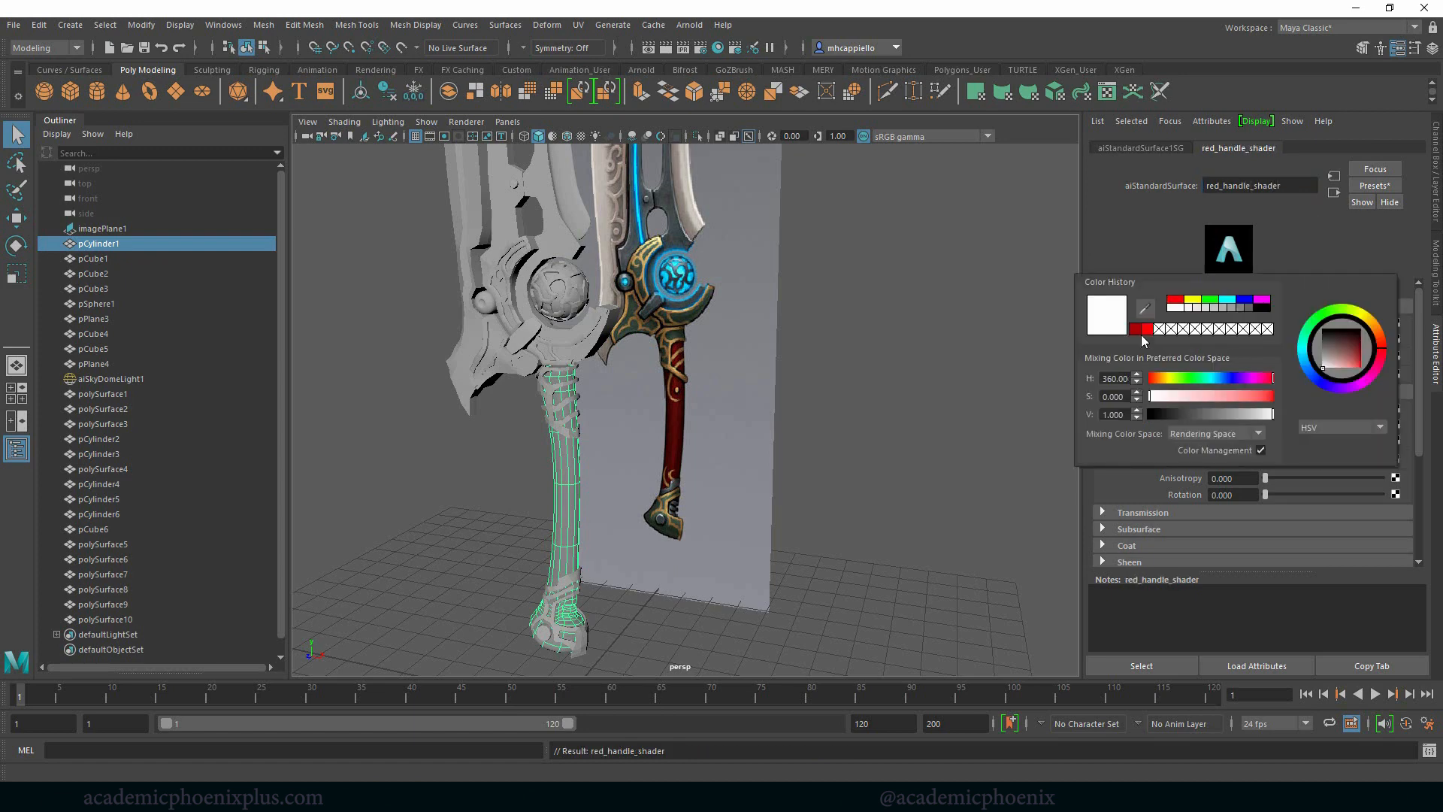
{"action": "left_click", "coordinate": [1140, 333]}
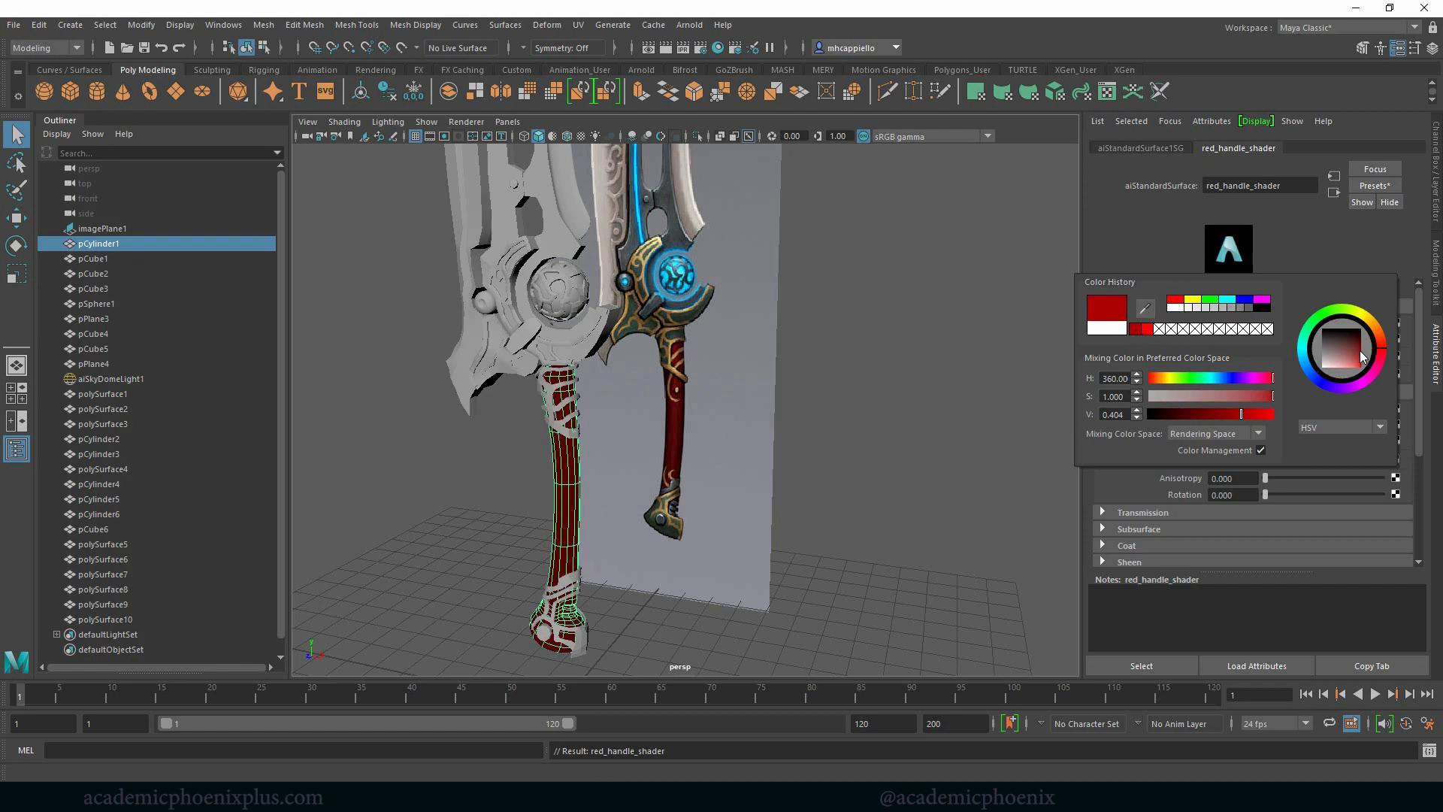
{"action": "left_click", "coordinate": [1144, 308]}
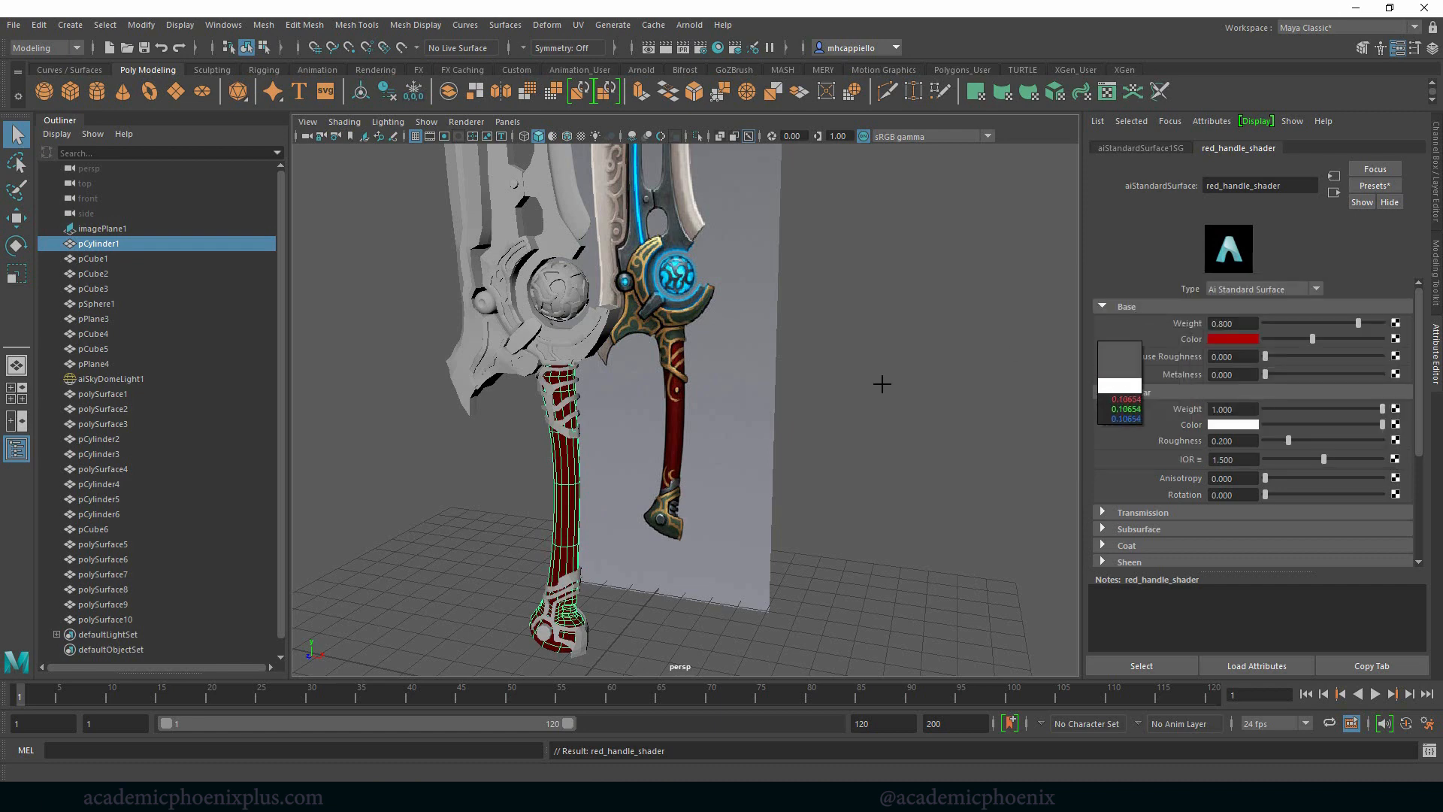
{"action": "left_click", "coordinate": [675, 451]}
{"action": "left_click_drag", "start_coordinate": [1283, 337], "coordinate": [1316, 337]}
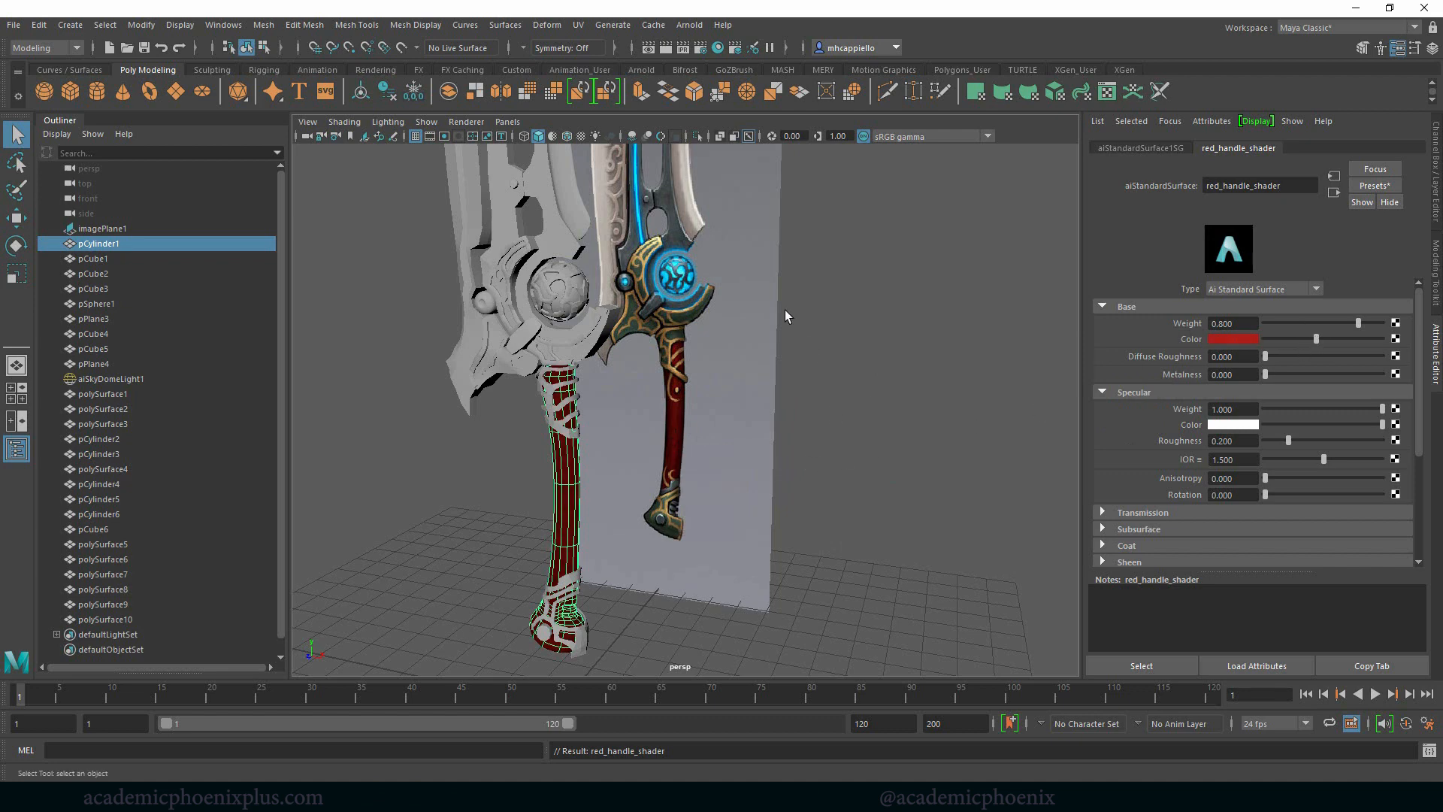
Check the existing sky dome light and start an Arnold render of the scene.
{"action": "left_click", "coordinate": [132, 378]}
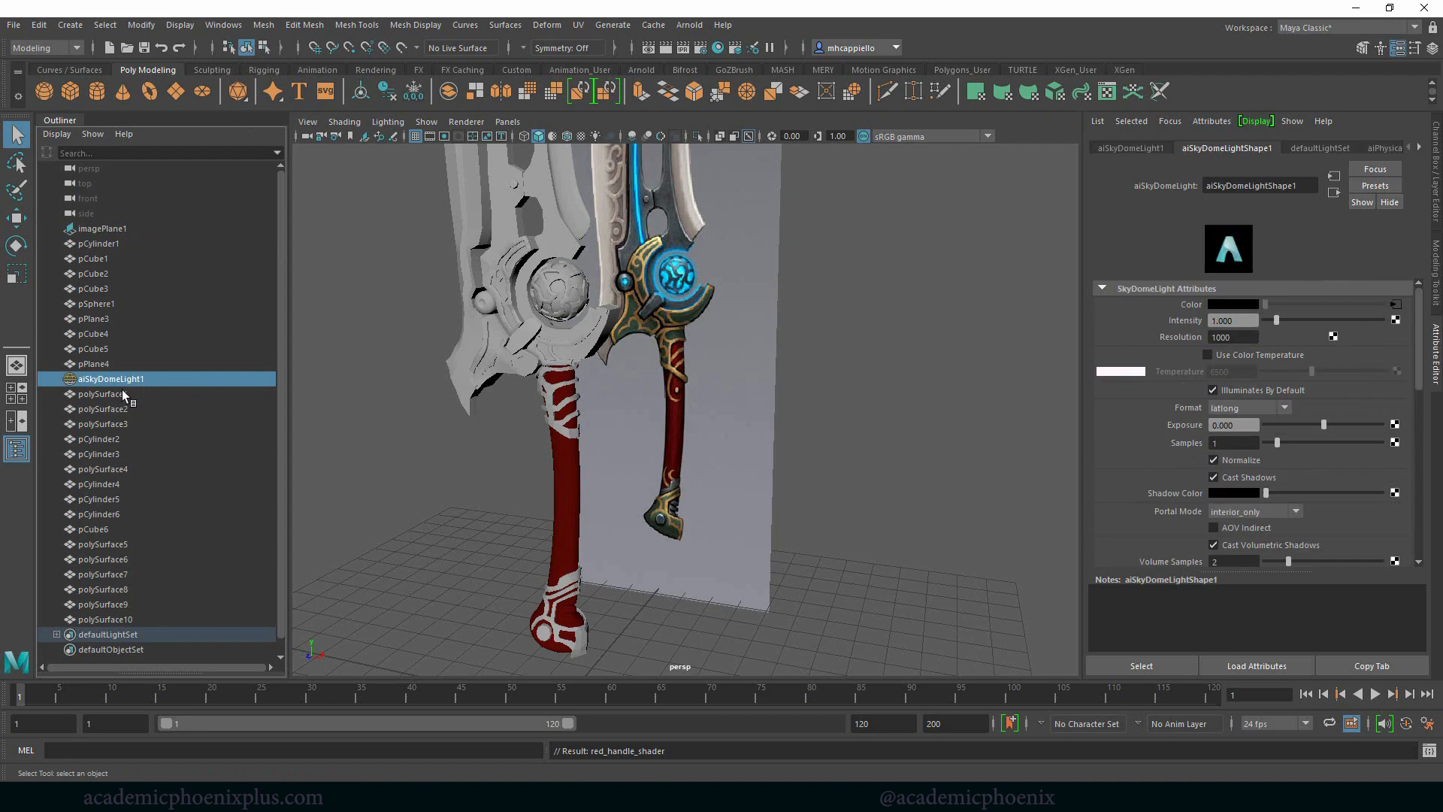
{"action": "left_click", "coordinate": [690, 24]}
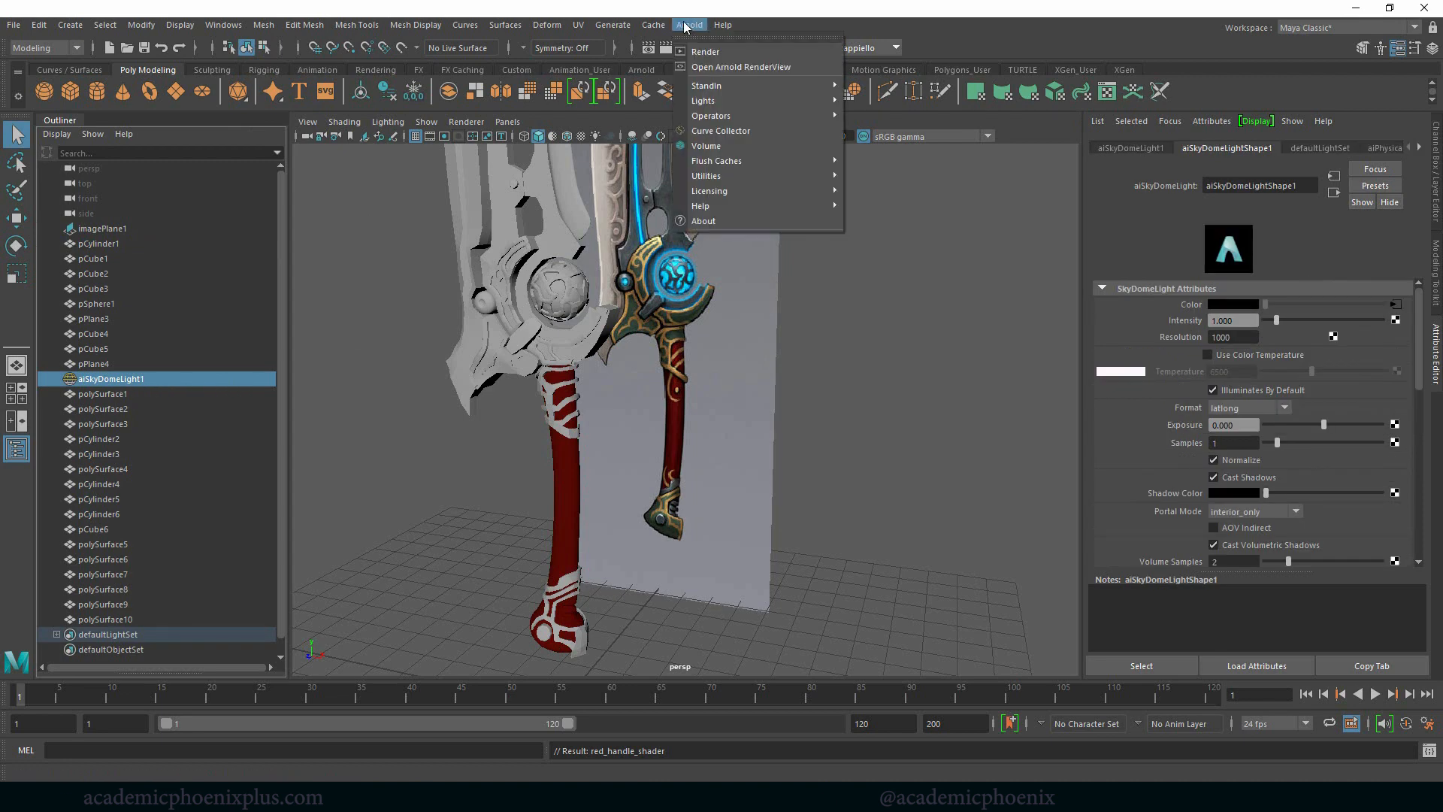
{"action": "mouse_move", "coordinate": [729, 103]}
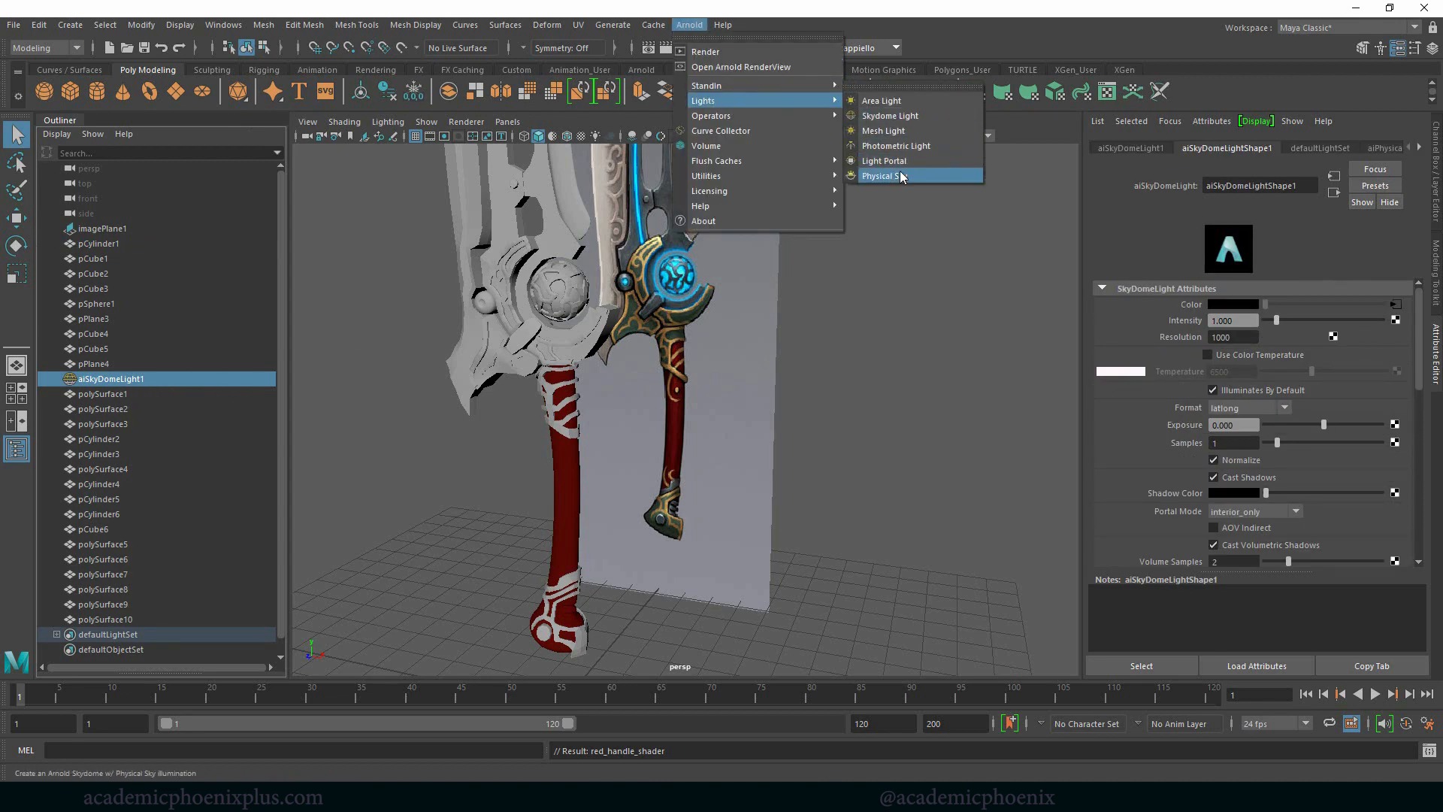
{"action": "left_click", "coordinate": [916, 176]}
{"action": "left_click", "coordinate": [692, 26]}
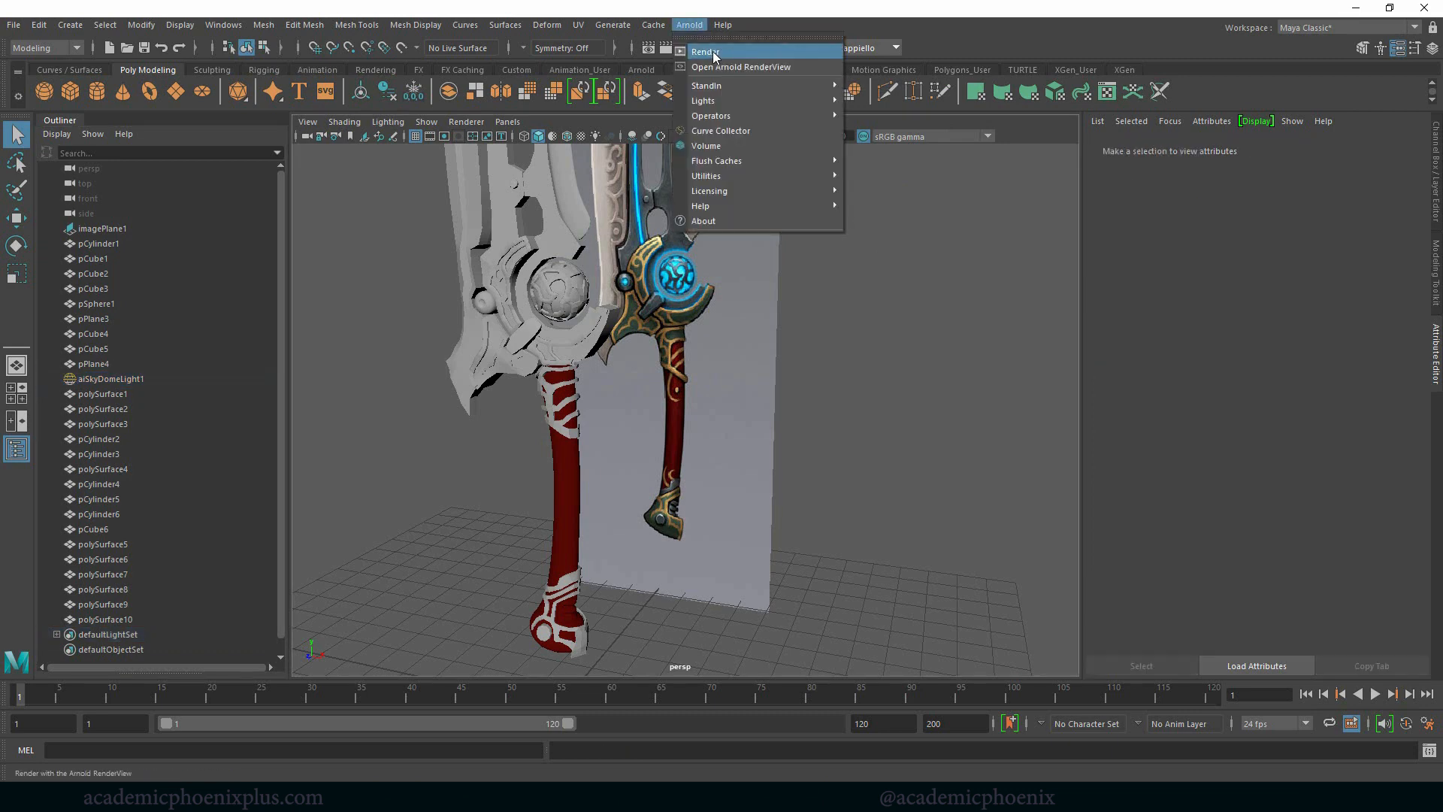
{"action": "left_click", "coordinate": [710, 52]}
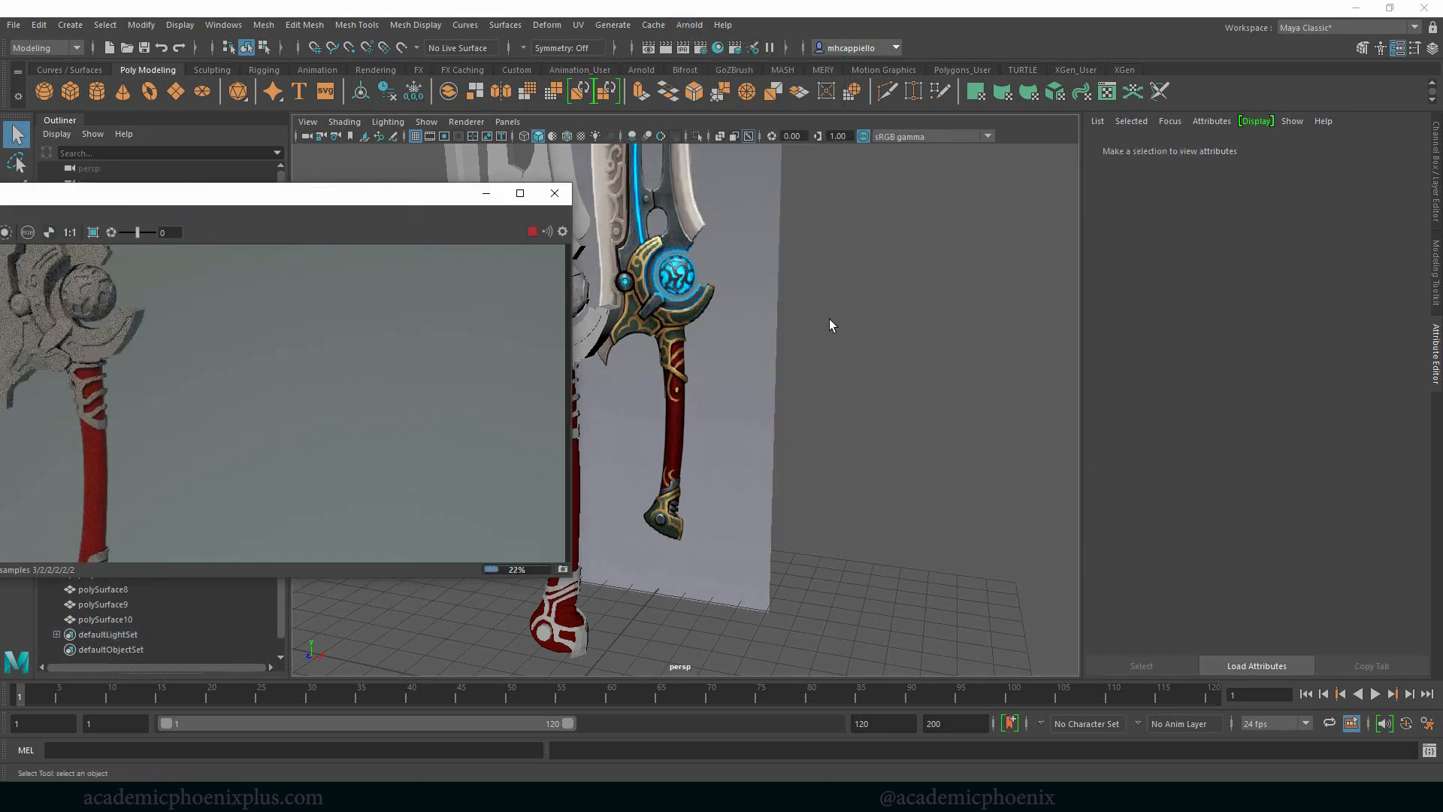
Frame the lower handle and pommel in the live render and move the render window clear of the reference image.
{"action": "middle_click_drag", "start_coordinate": [792, 327], "coordinate": [830, 290], "text": "alt"}
{"action": "right_click_drag", "start_coordinate": [667, 426], "coordinate": [750, 382], "text": "alt"}
{"action": "left_click_drag", "start_coordinate": [756, 389], "coordinate": [776, 382], "text": "alt"}
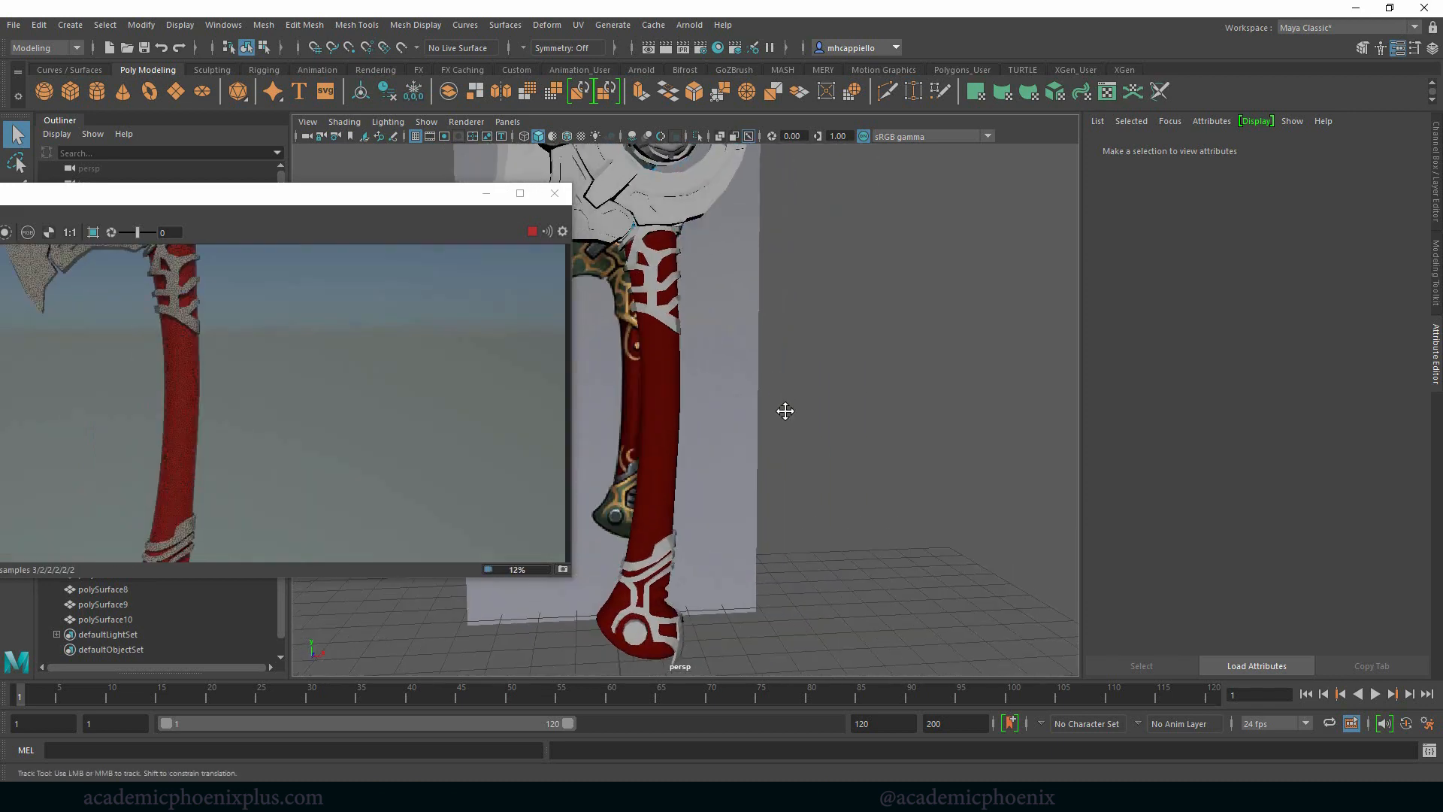
{"action": "middle_click_drag", "start_coordinate": [783, 410], "coordinate": [806, 336], "text": "alt"}
{"action": "middle_click_drag", "start_coordinate": [790, 394], "coordinate": [799, 348], "text": "alt"}
{"action": "left_click_drag", "start_coordinate": [799, 348], "coordinate": [883, 399], "text": "alt"}
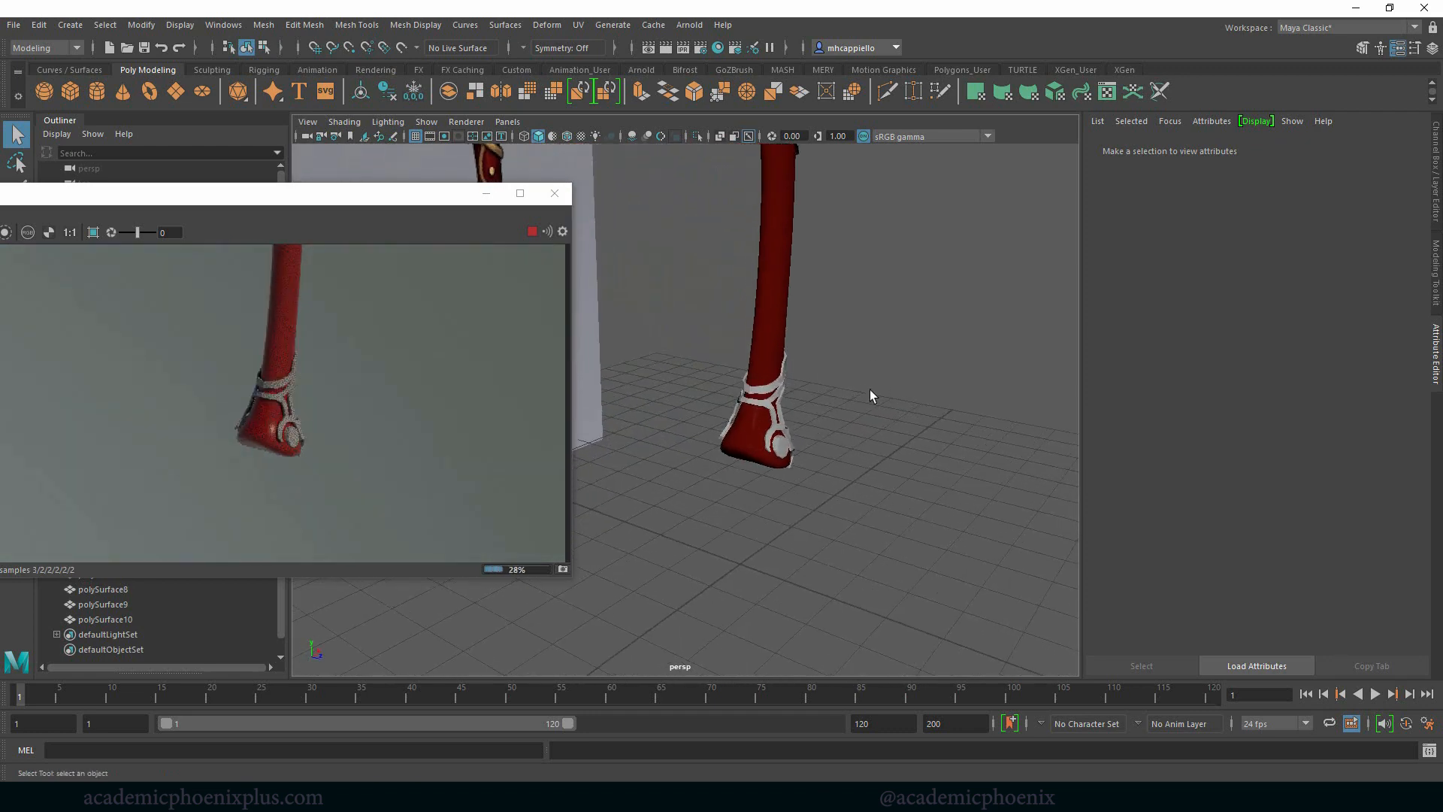
{"action": "middle_click_drag", "start_coordinate": [779, 443], "coordinate": [774, 446], "text": "alt"}
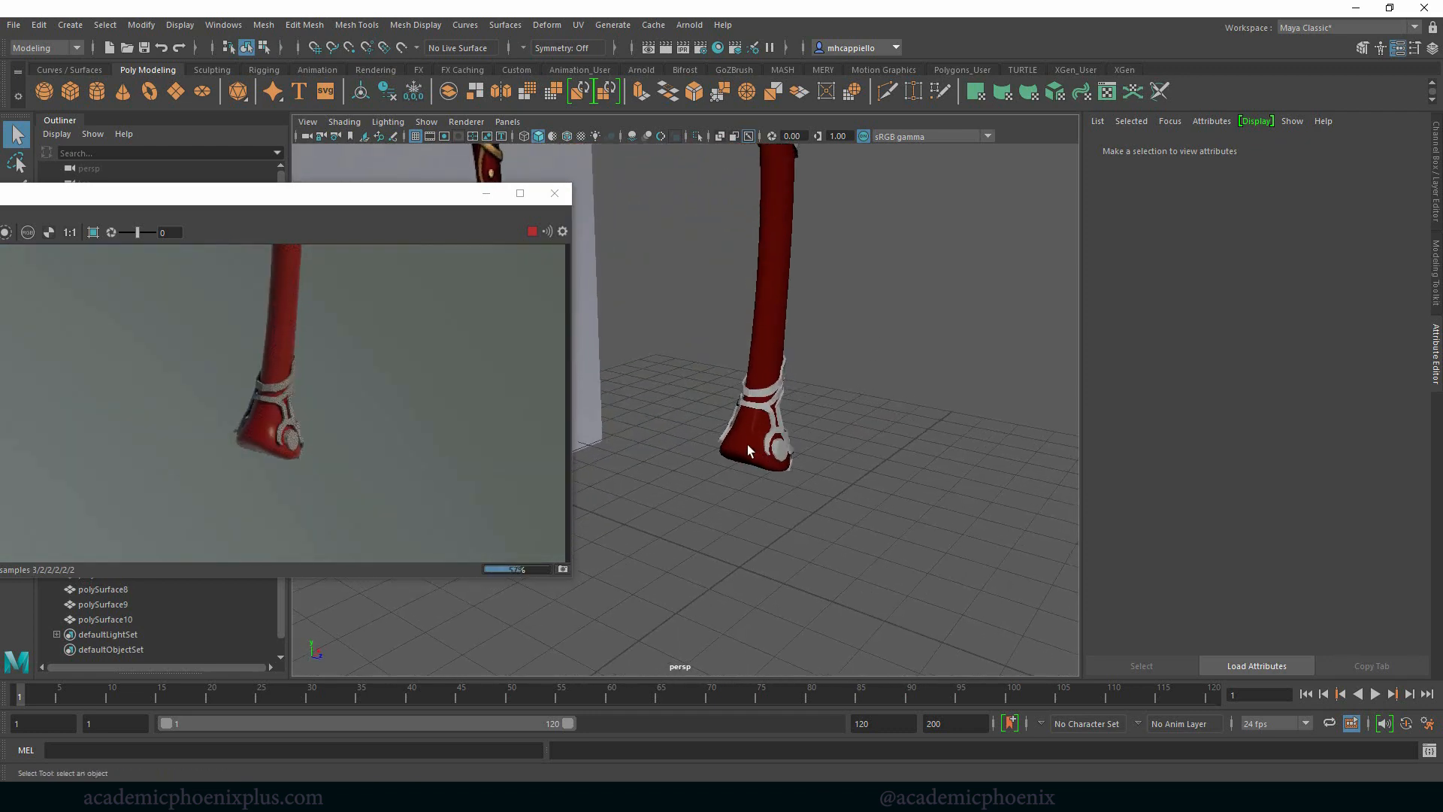
{"action": "left_click_drag", "start_coordinate": [434, 216], "coordinate": [514, 397]}
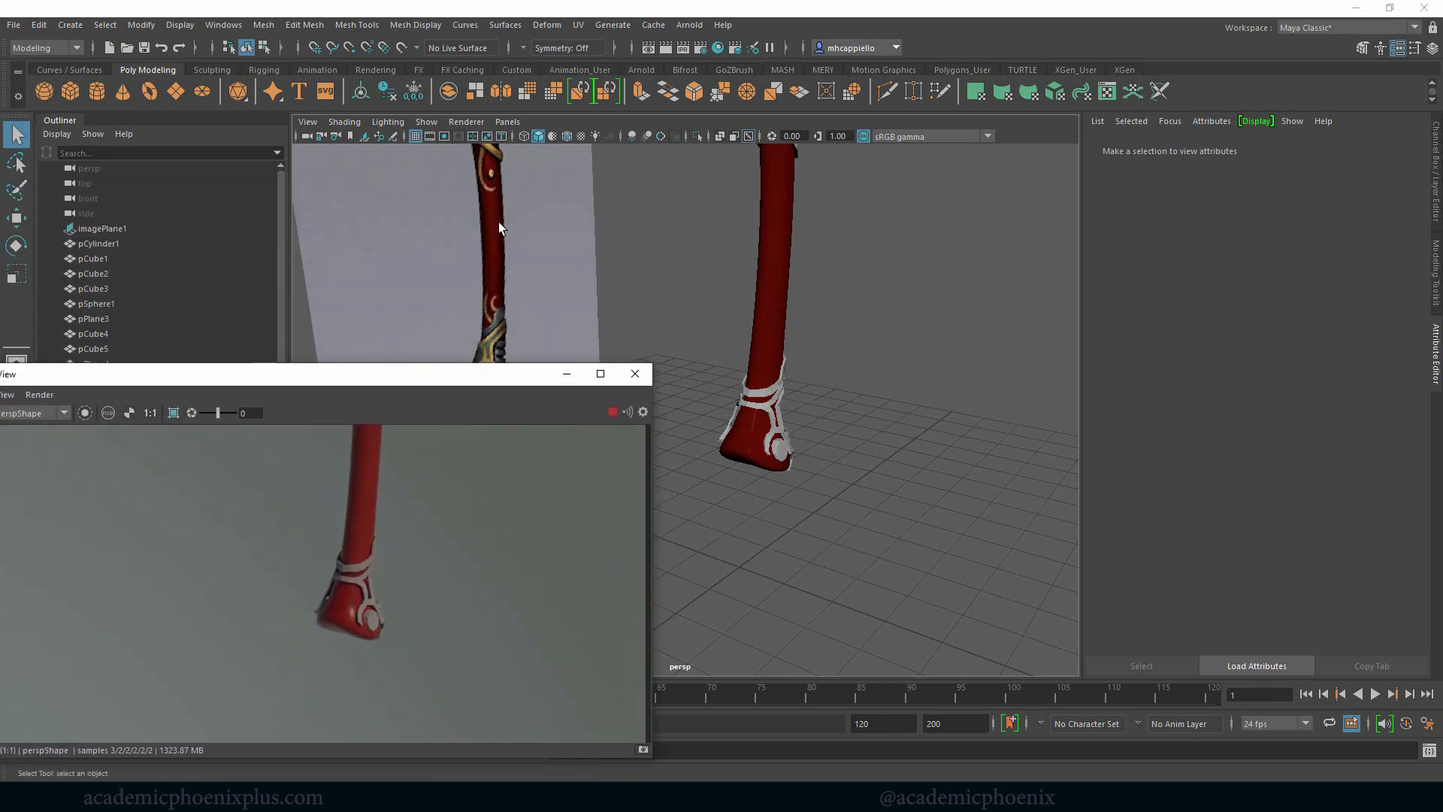
Set the red handle shader's metalness to 1.
{"action": "left_click", "coordinate": [777, 312]}
{"action": "left_click", "coordinate": [1282, 149]}
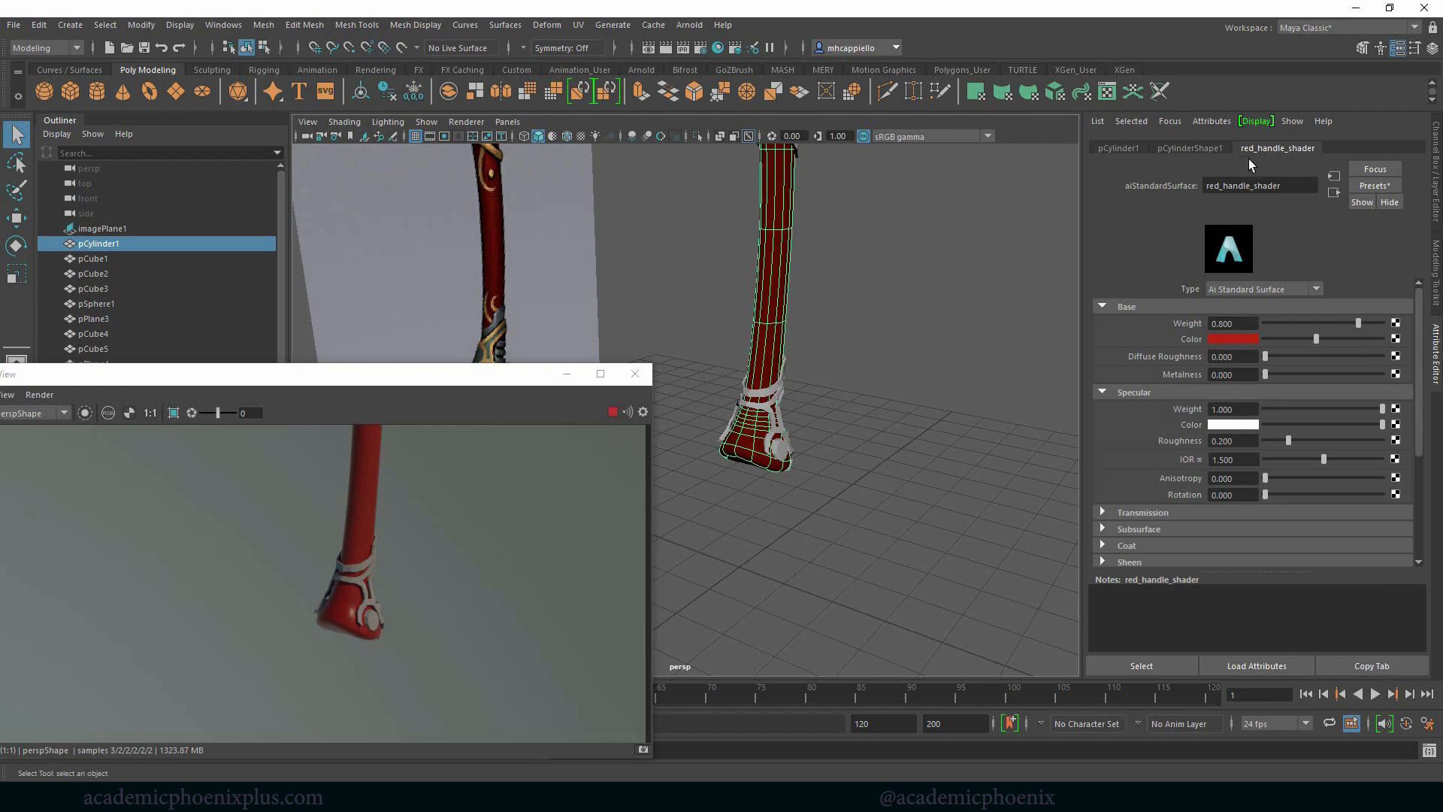
{"action": "left_click_drag", "start_coordinate": [1263, 374], "coordinate": [1383, 375]}
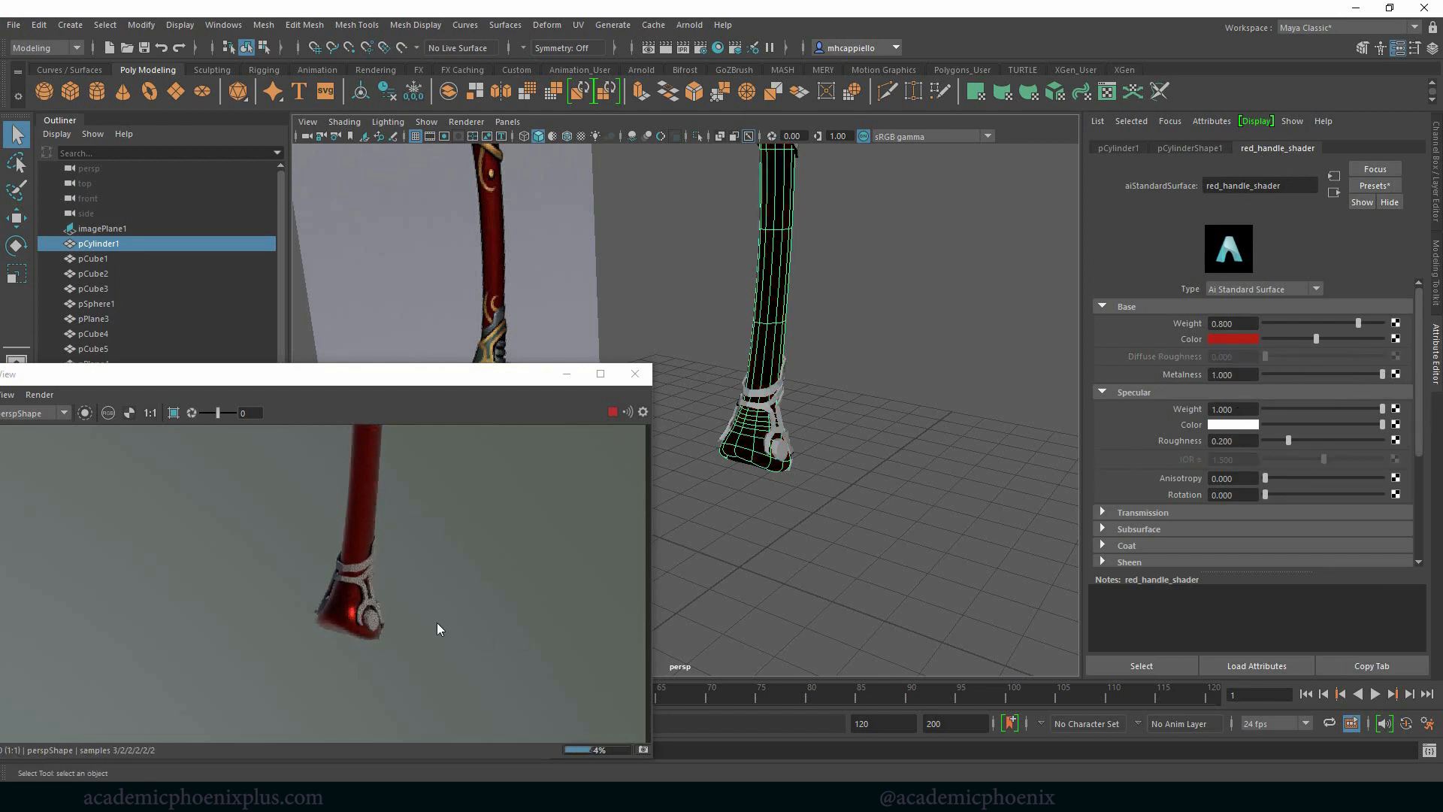
Set the handle shader's specular color to bright red and its specular roughness to 0.364.
{"action": "left_click", "coordinate": [1227, 425]}
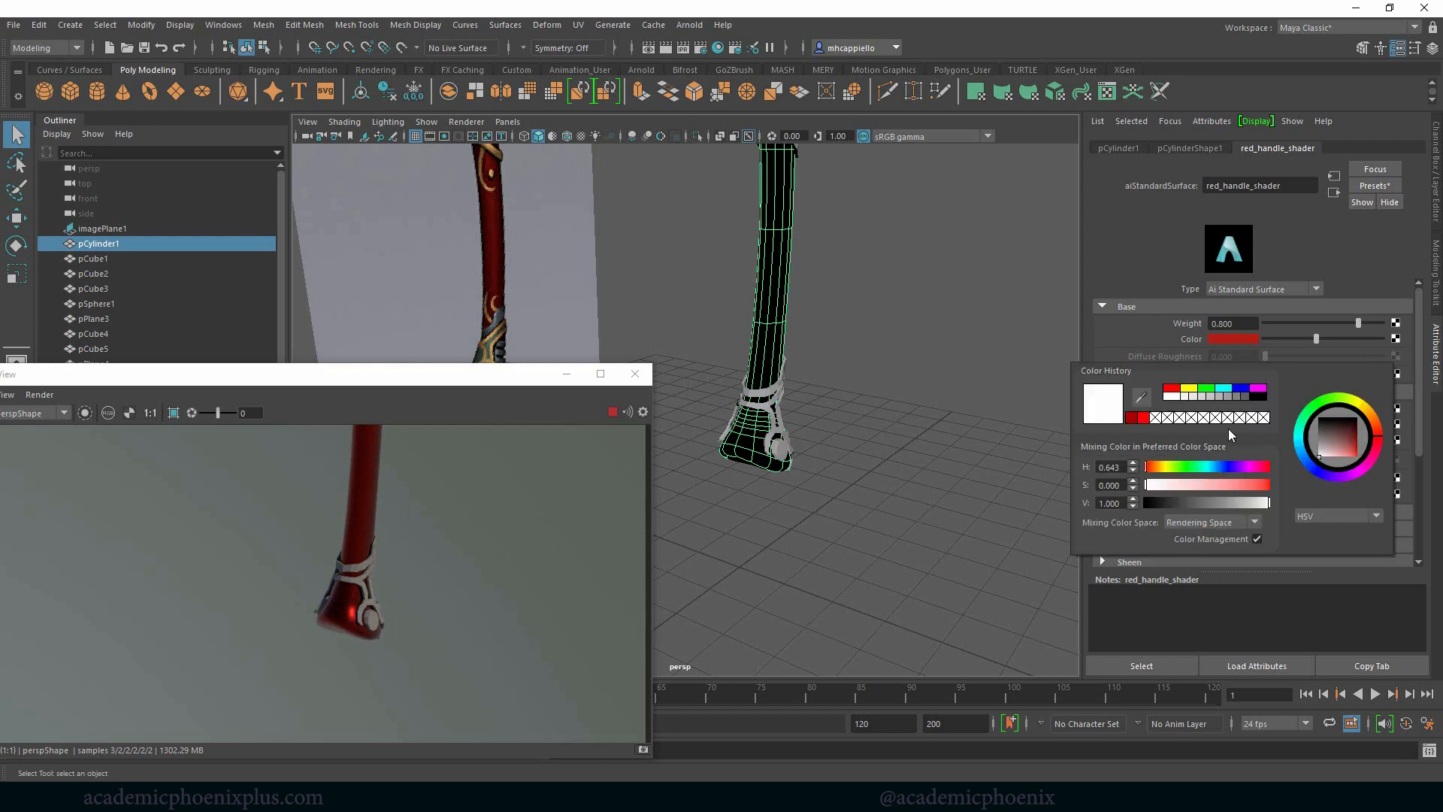
{"action": "left_click", "coordinate": [1144, 418]}
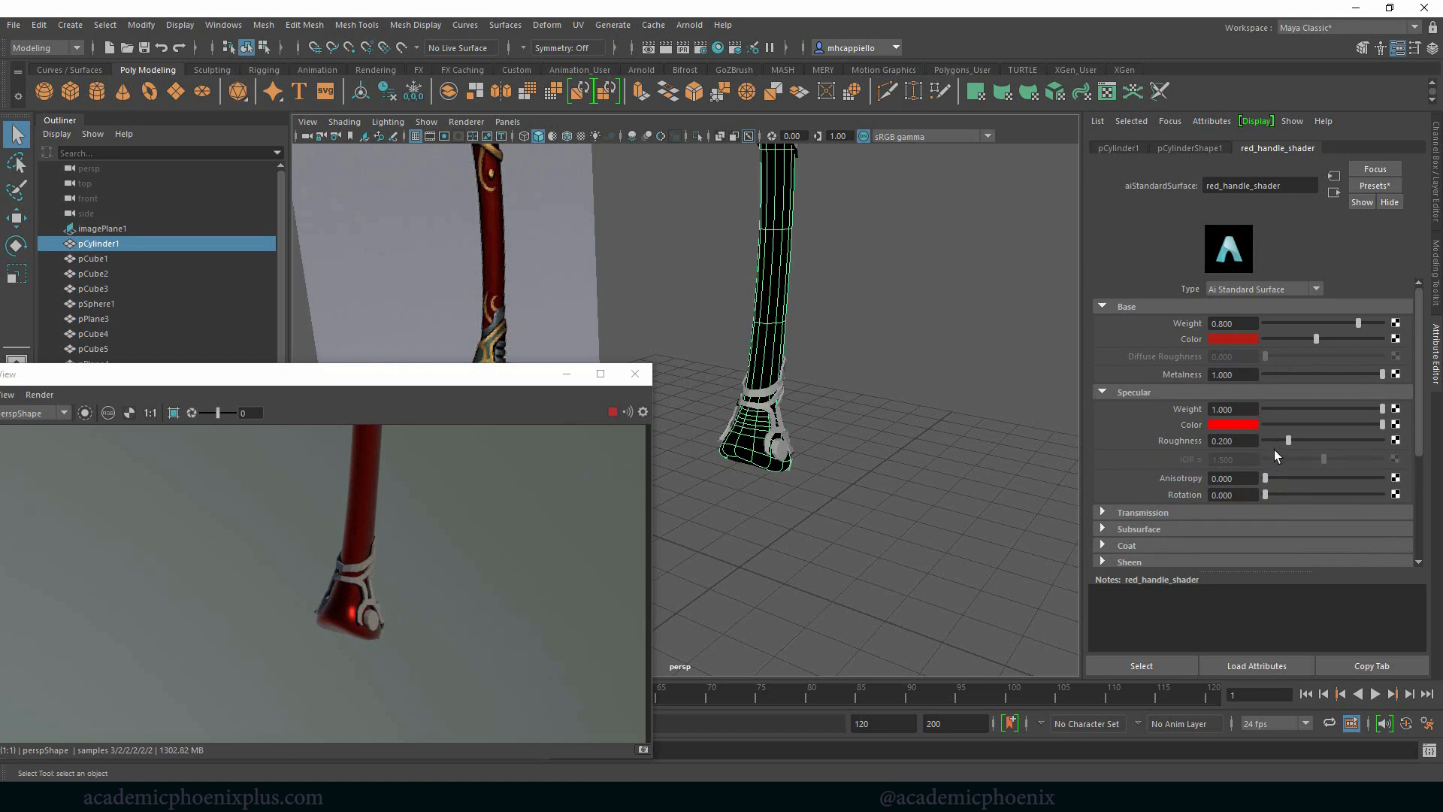
{"action": "left_click_drag", "start_coordinate": [1284, 441], "coordinate": [1306, 441]}
{"action": "left_click", "coordinate": [1247, 442]}
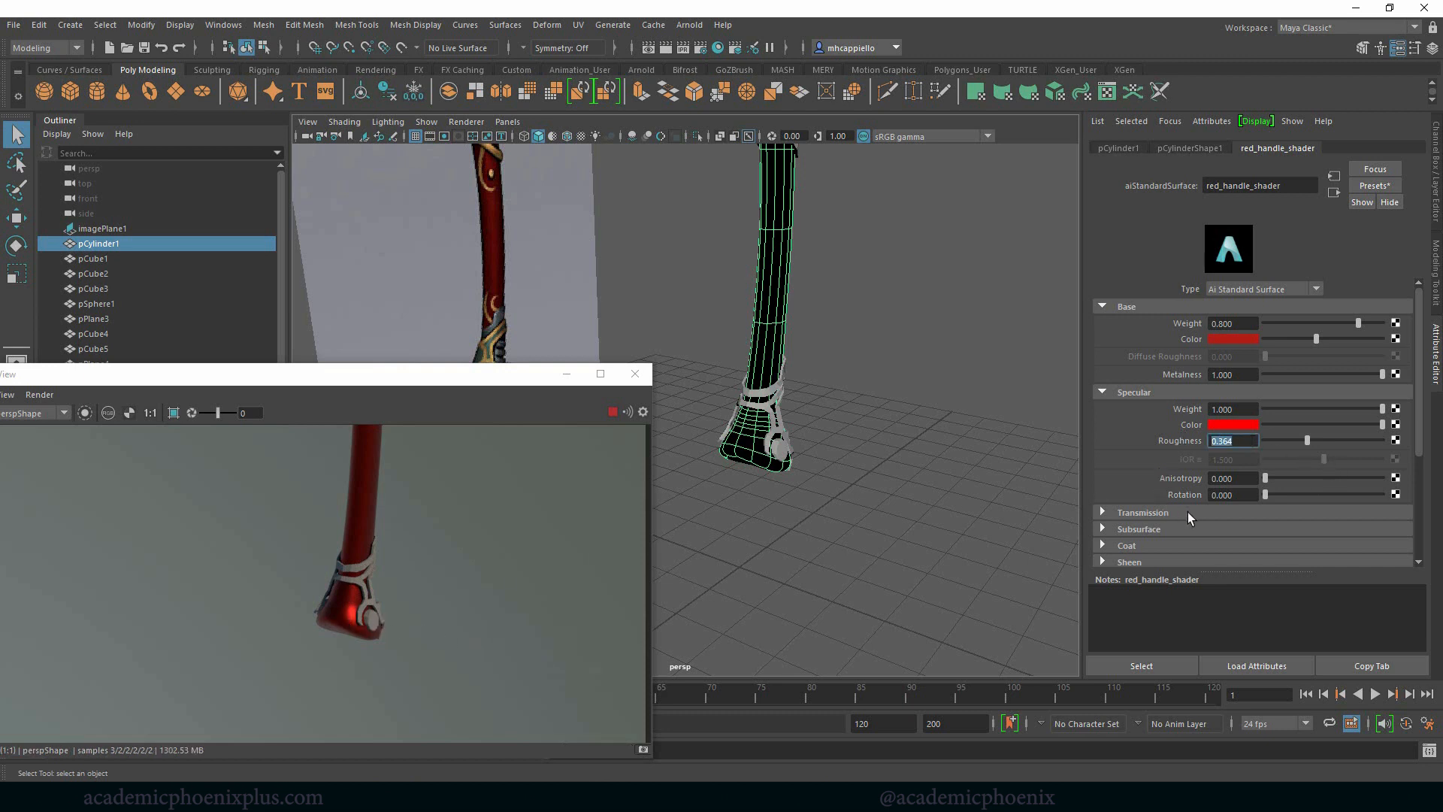
Set the handle shader's specular anisotropy to 0.896 and its rotation to 0.4.
{"action": "left_click", "coordinate": [1238, 479]}
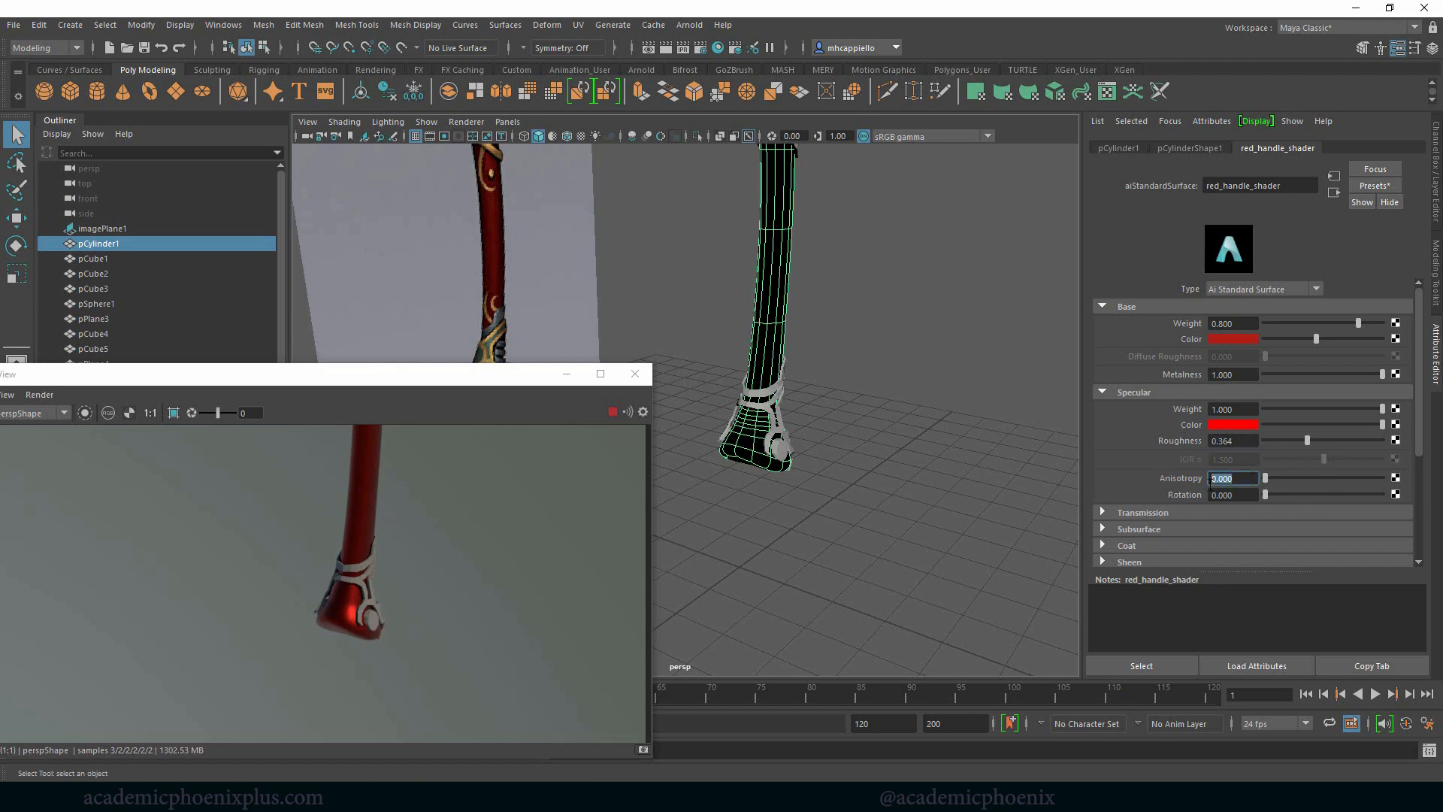
{"action": "left_click_drag", "start_coordinate": [1288, 478], "coordinate": [1326, 476]}
{"action": "left_click", "coordinate": [1351, 477]}
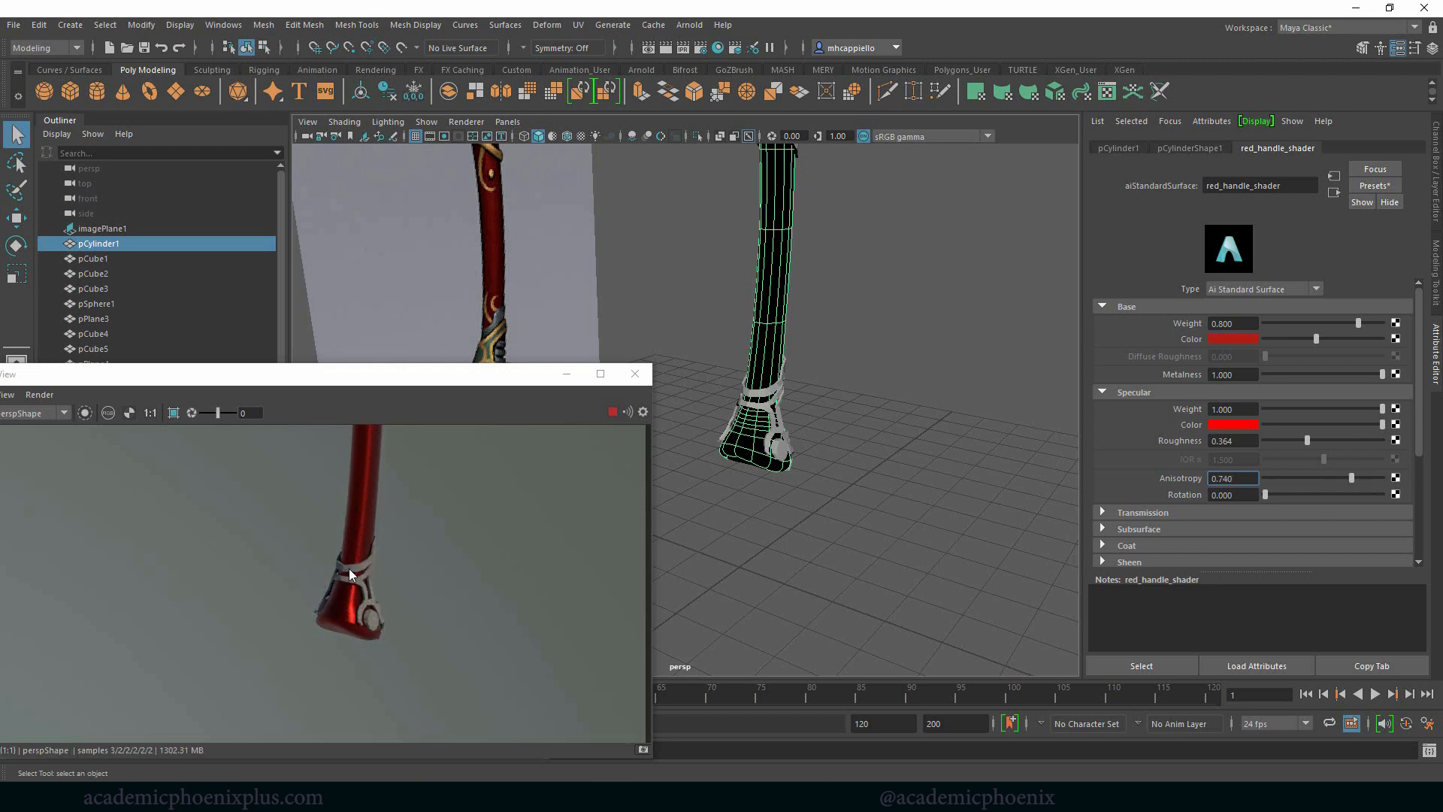
{"action": "left_click", "coordinate": [1368, 480]}
{"action": "left_click", "coordinate": [1305, 494]}
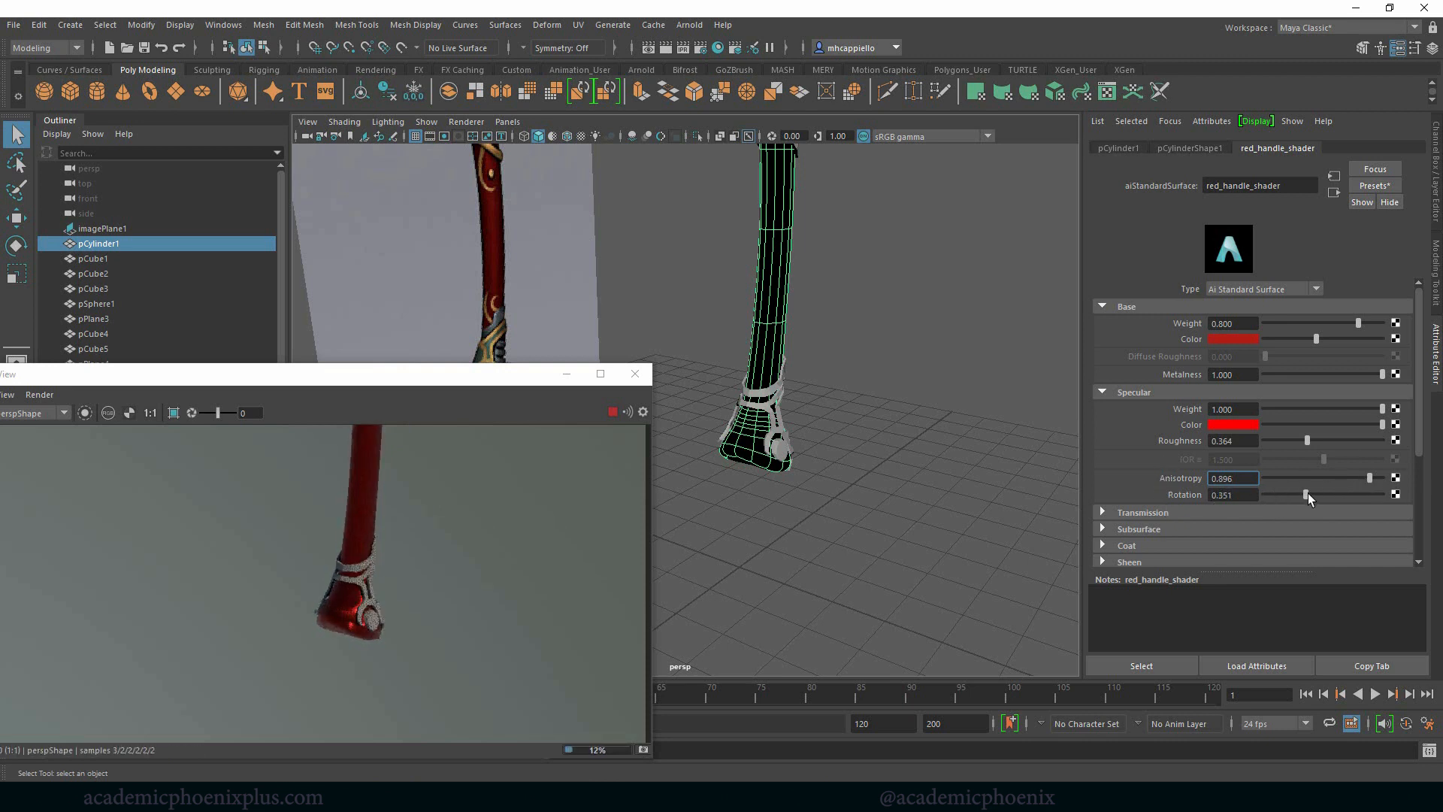
{"action": "left_click", "coordinate": [1339, 495]}
{"action": "left_click", "coordinate": [1322, 494]}
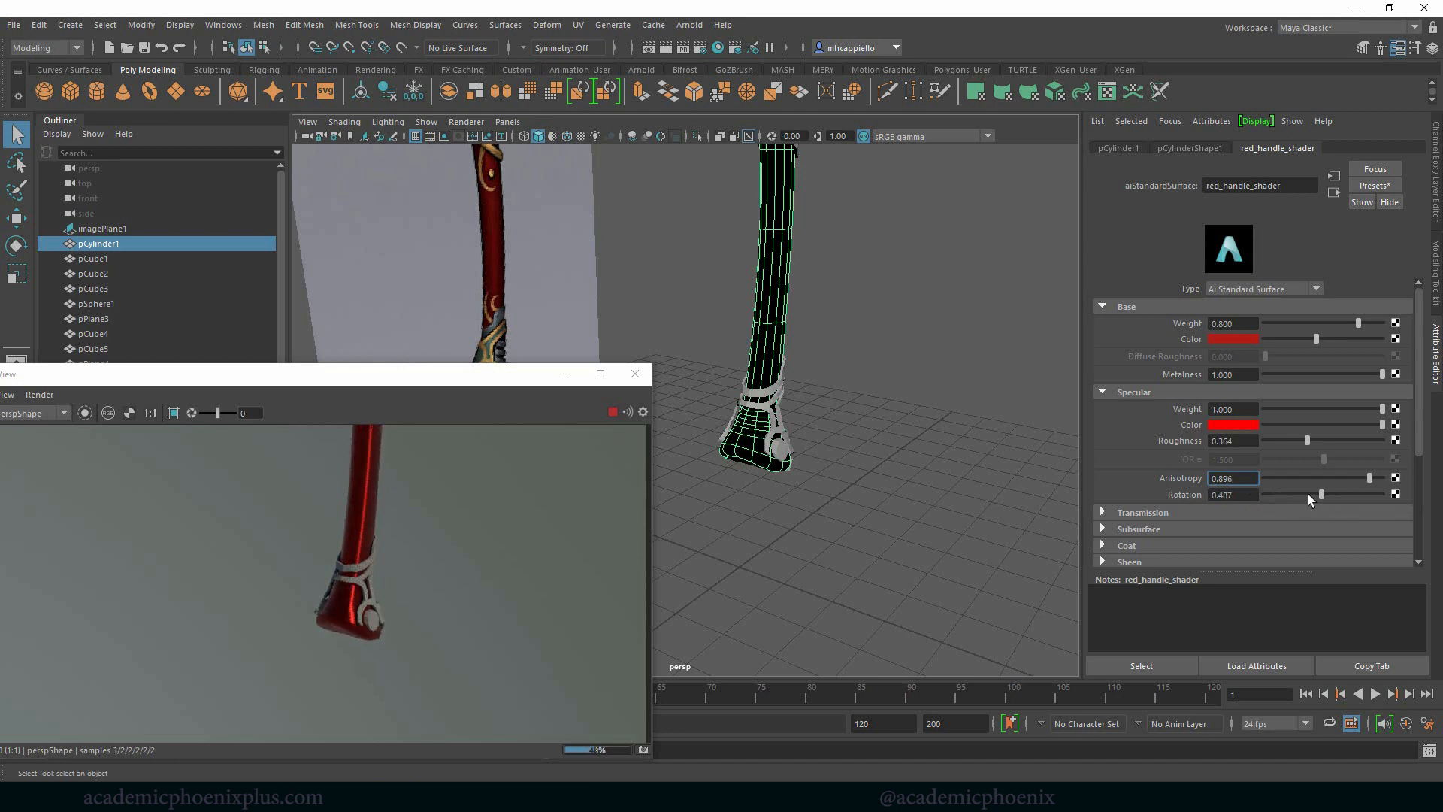
{"action": "left_click", "coordinate": [1308, 494]}
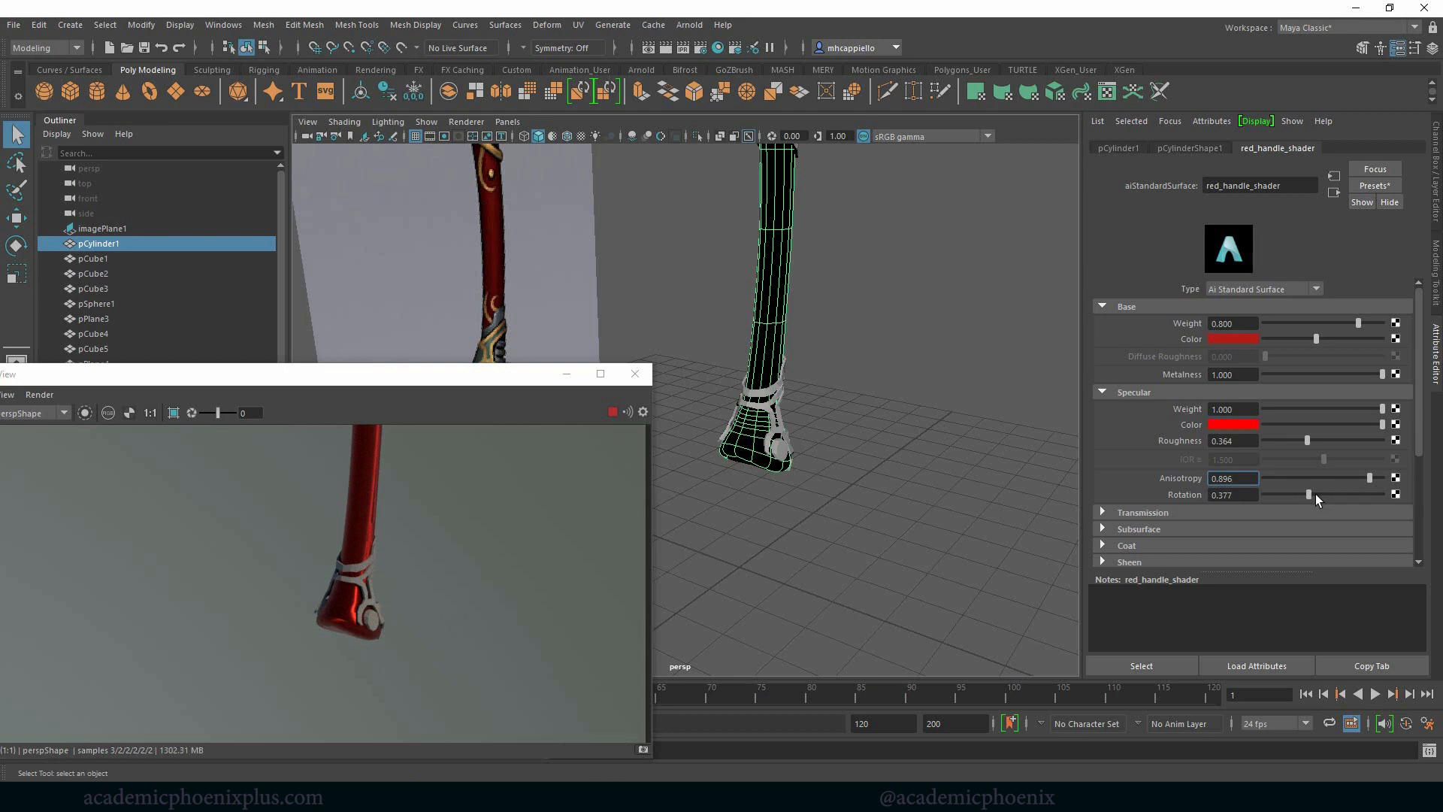
{"action": "key", "text": "Tab"}
{"action": "type", "text": "0.4"}
{"action": "key", "text": "Return"}
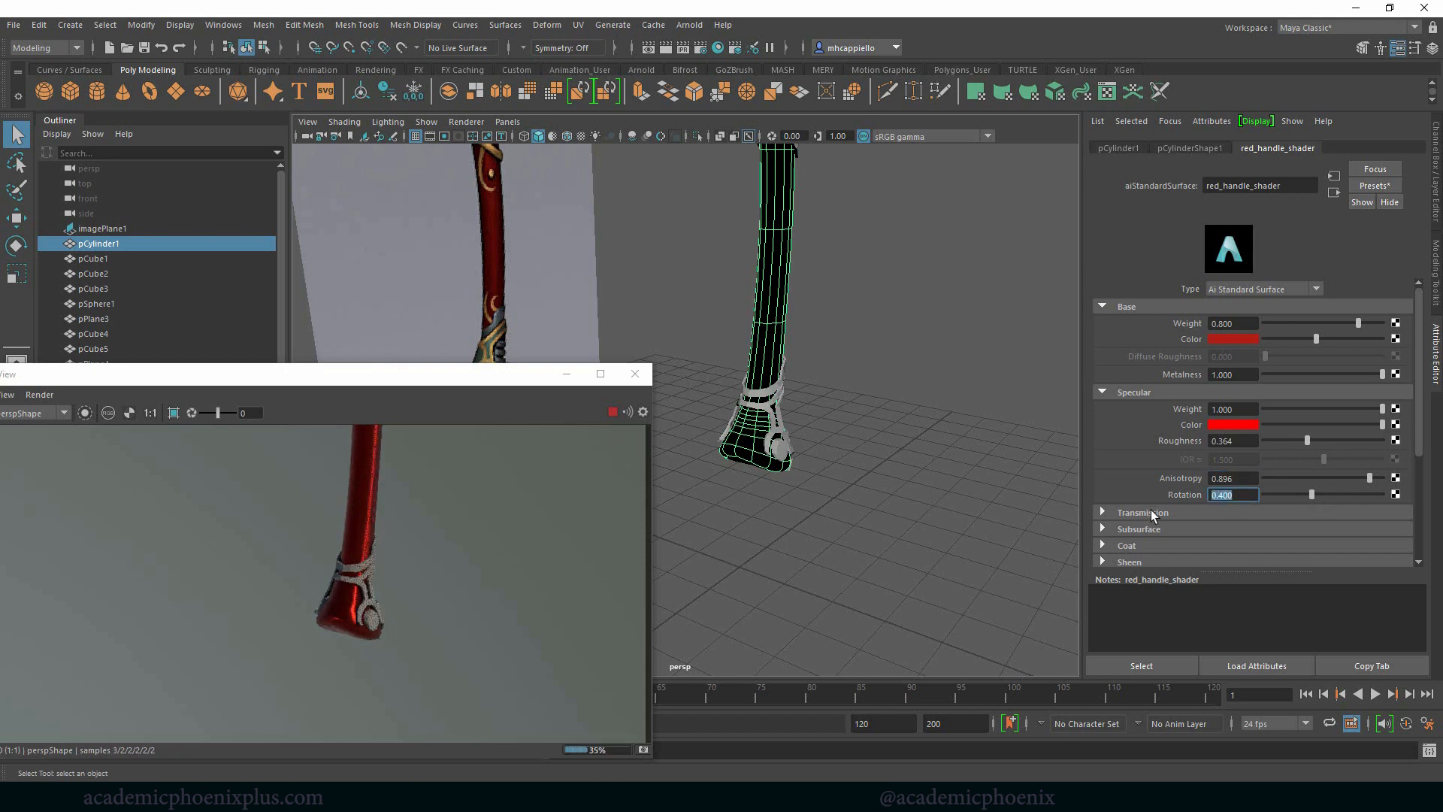
Raise the handle shader's specular roughness to 0.455 and reduce its anisotropy to 0.701, then deselect the handle.
{"action": "left_click_drag", "start_coordinate": [958, 265], "coordinate": [881, 388], "text": "alt"}
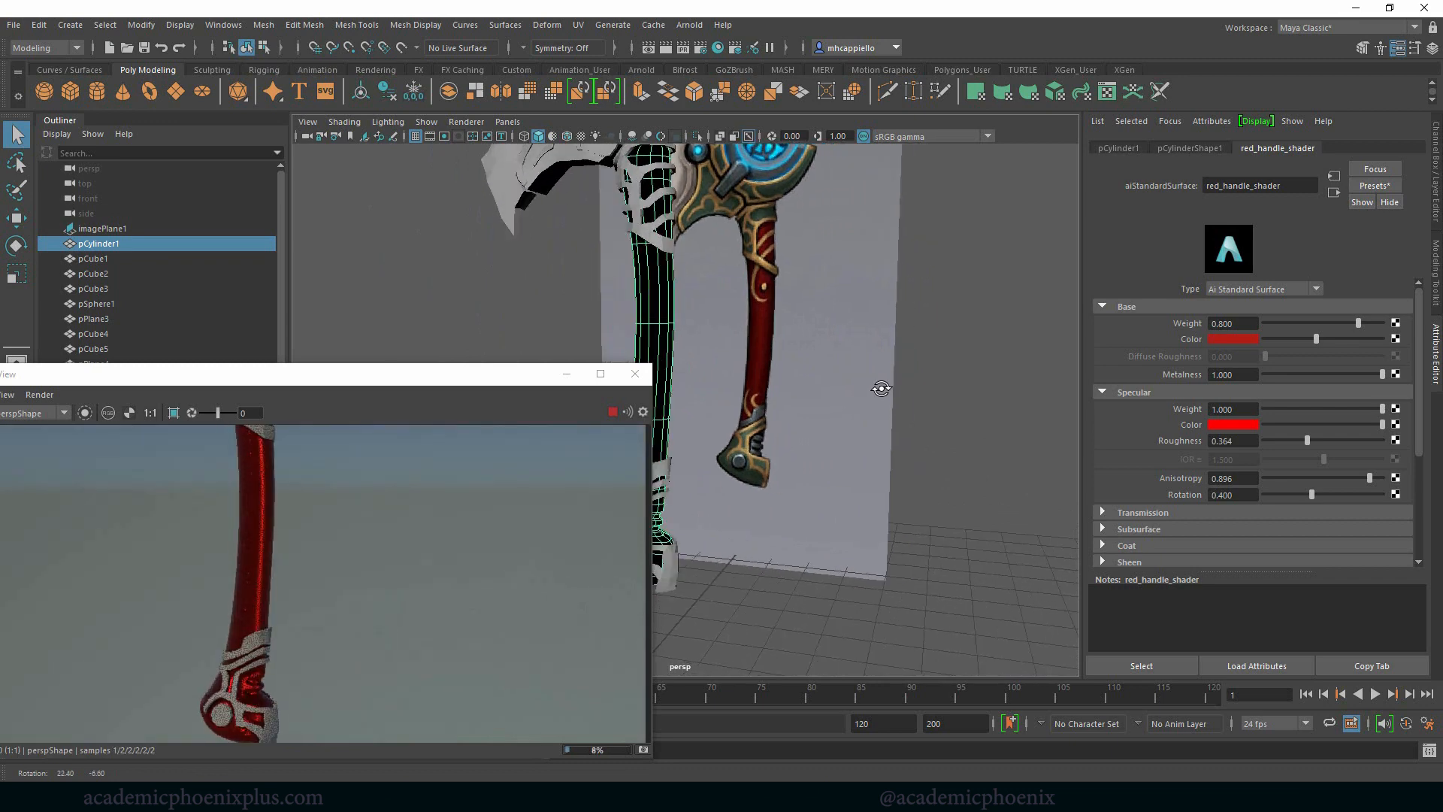
{"action": "left_click", "coordinate": [1317, 439]}
{"action": "left_click", "coordinate": [1337, 478]}
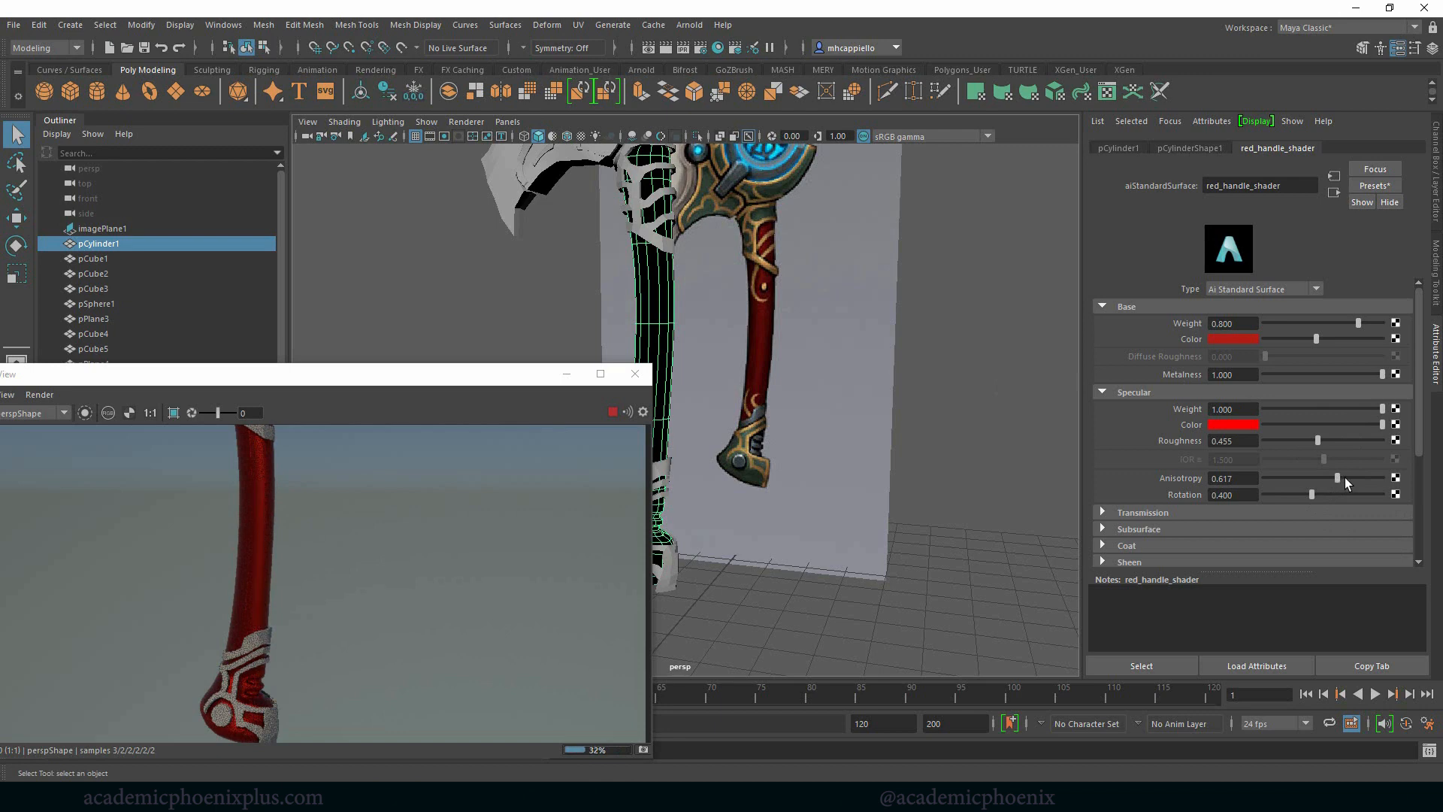
{"action": "left_click", "coordinate": [1346, 479]}
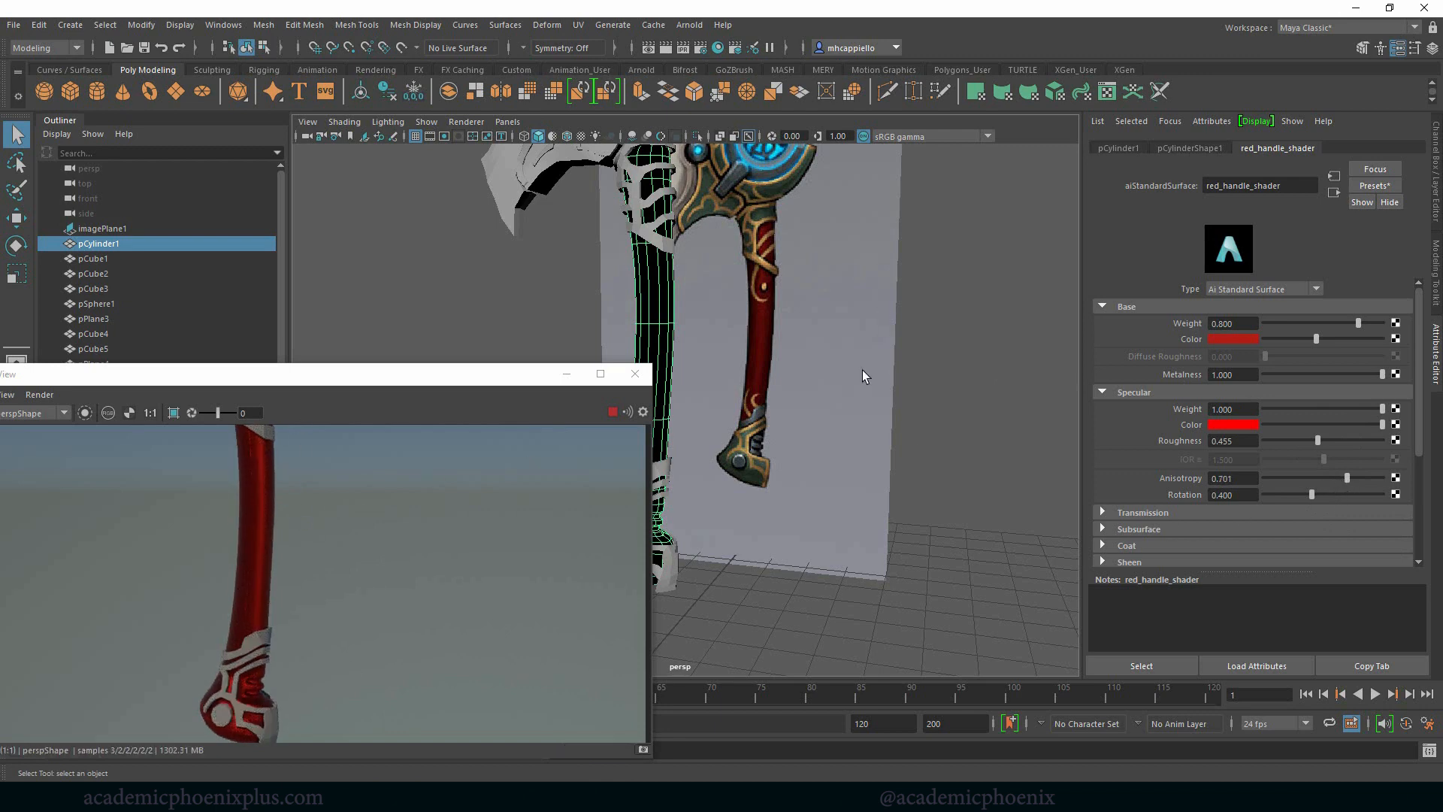
{"action": "left_click", "coordinate": [918, 503]}
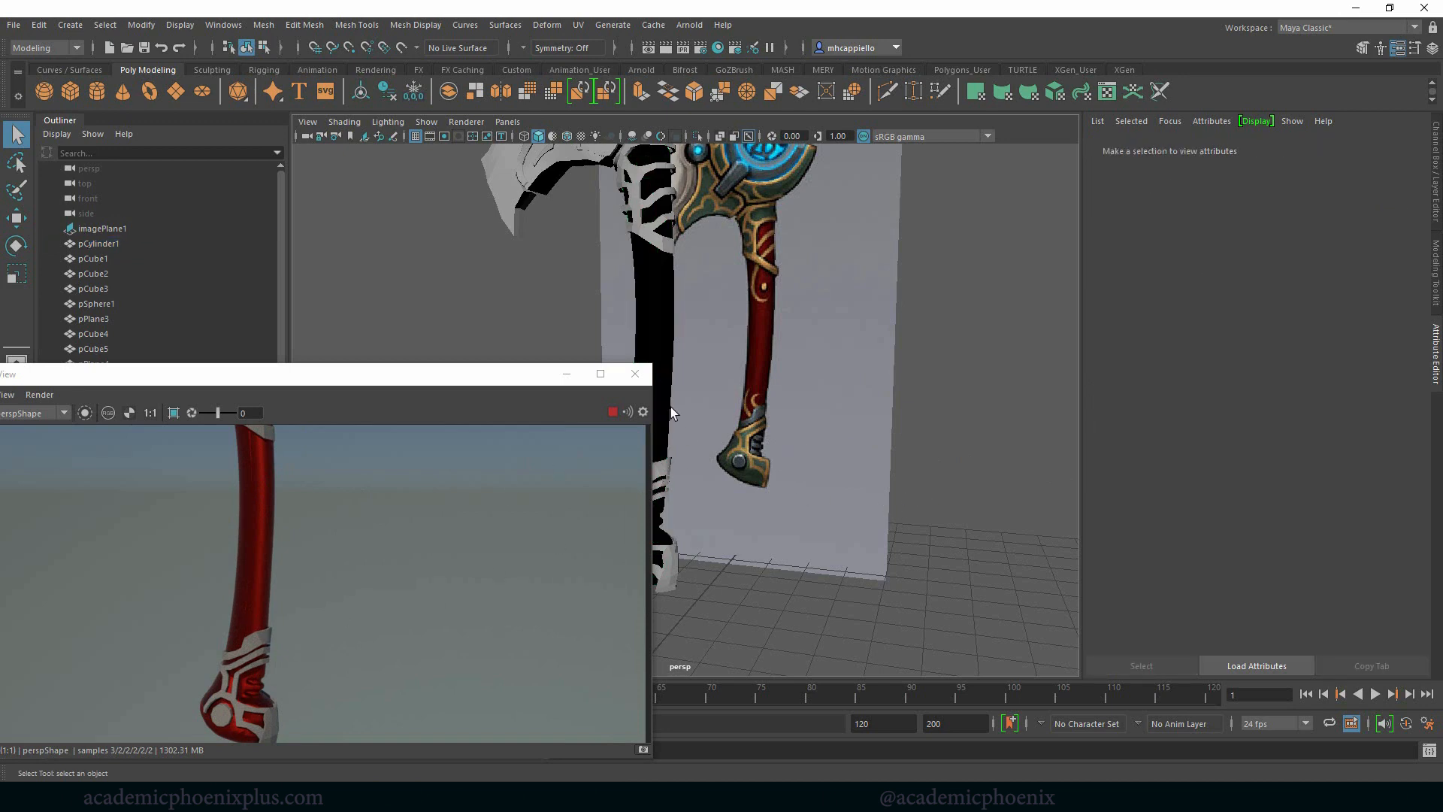
Assign a new Arnold aiStandardSurface material to the trim around the handle's base and name it gold_shader.
{"action": "left_click", "coordinate": [665, 475]}
{"action": "right_click", "coordinate": [657, 471]}
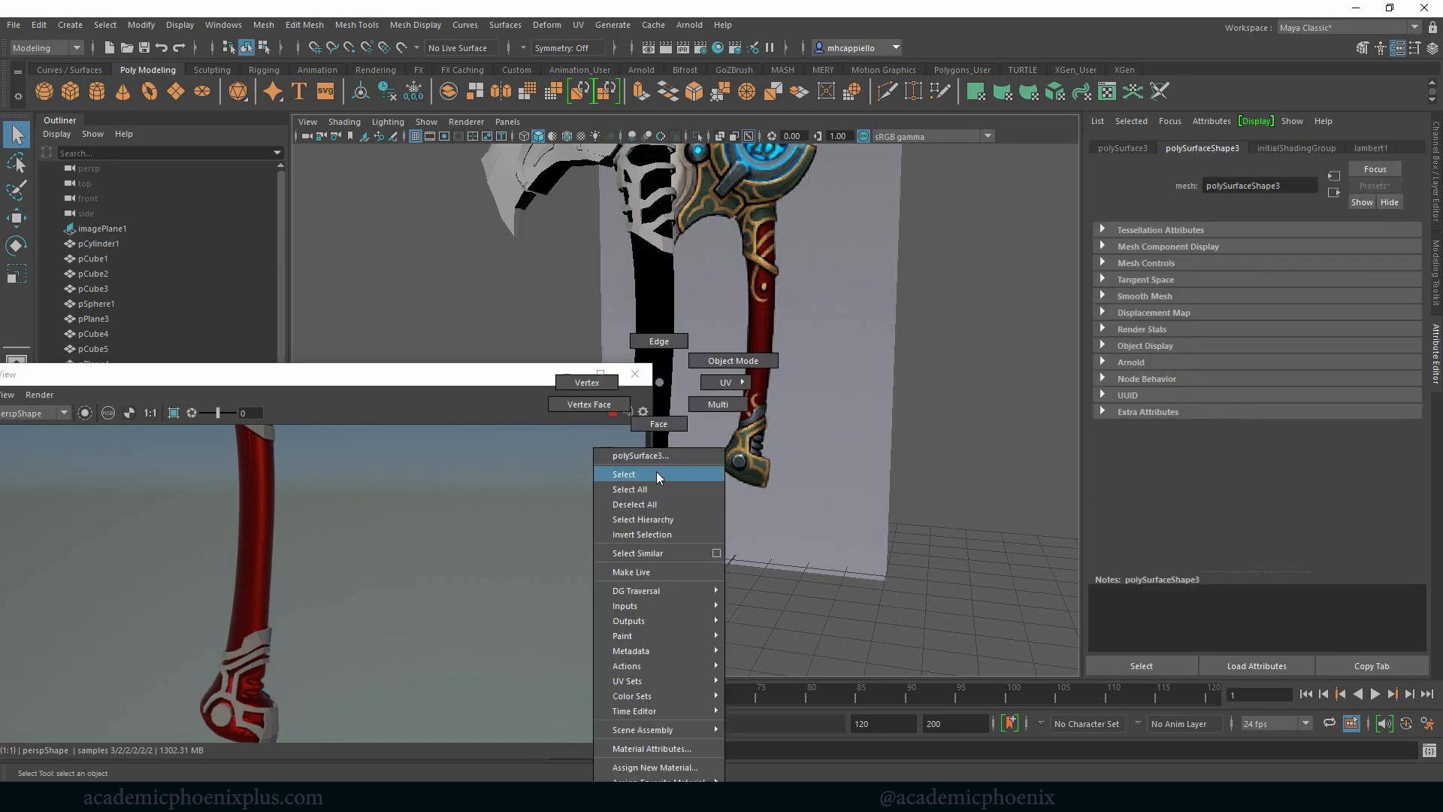
{"action": "left_click", "coordinate": [627, 768]}
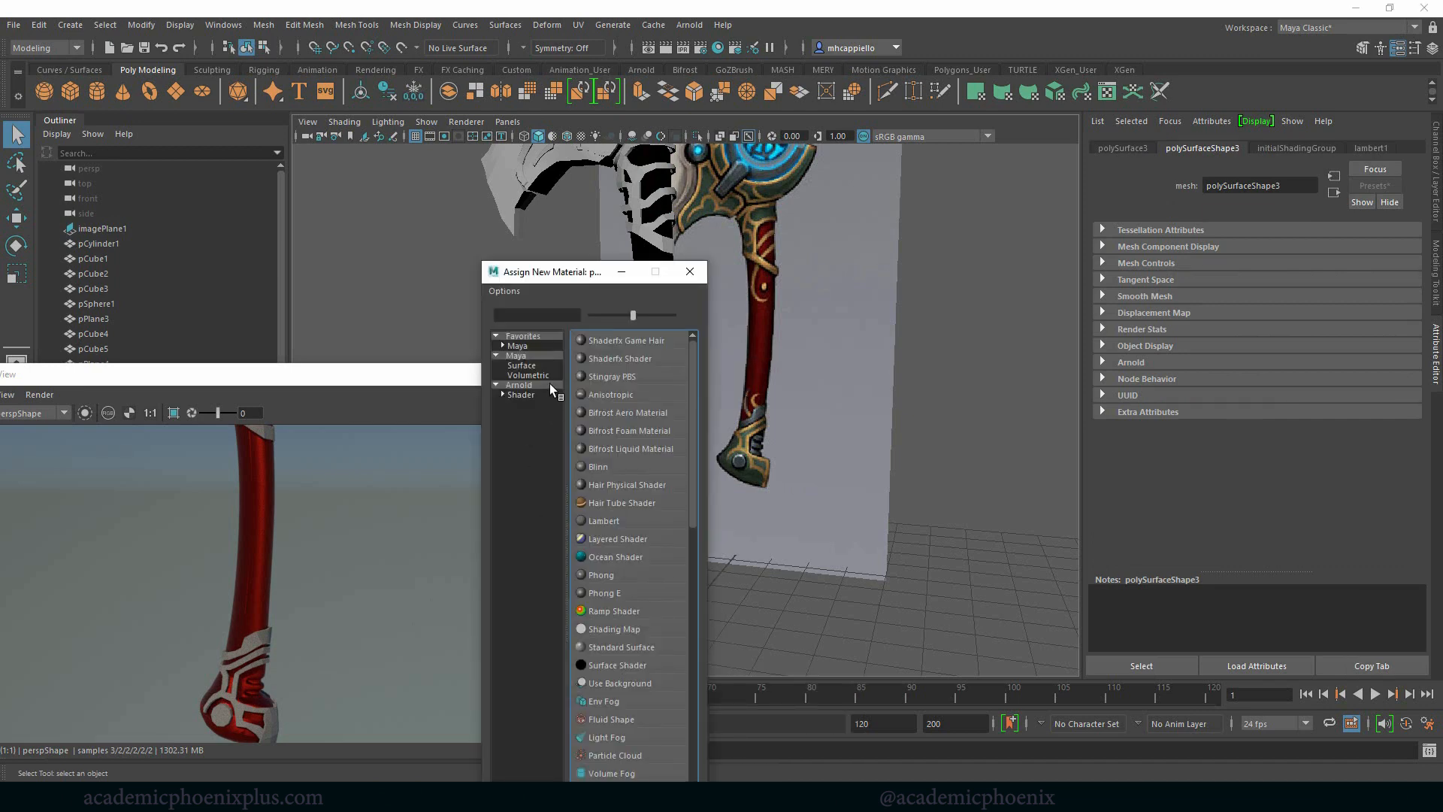
{"action": "left_click", "coordinate": [519, 384]}
{"action": "left_click", "coordinate": [623, 558]}
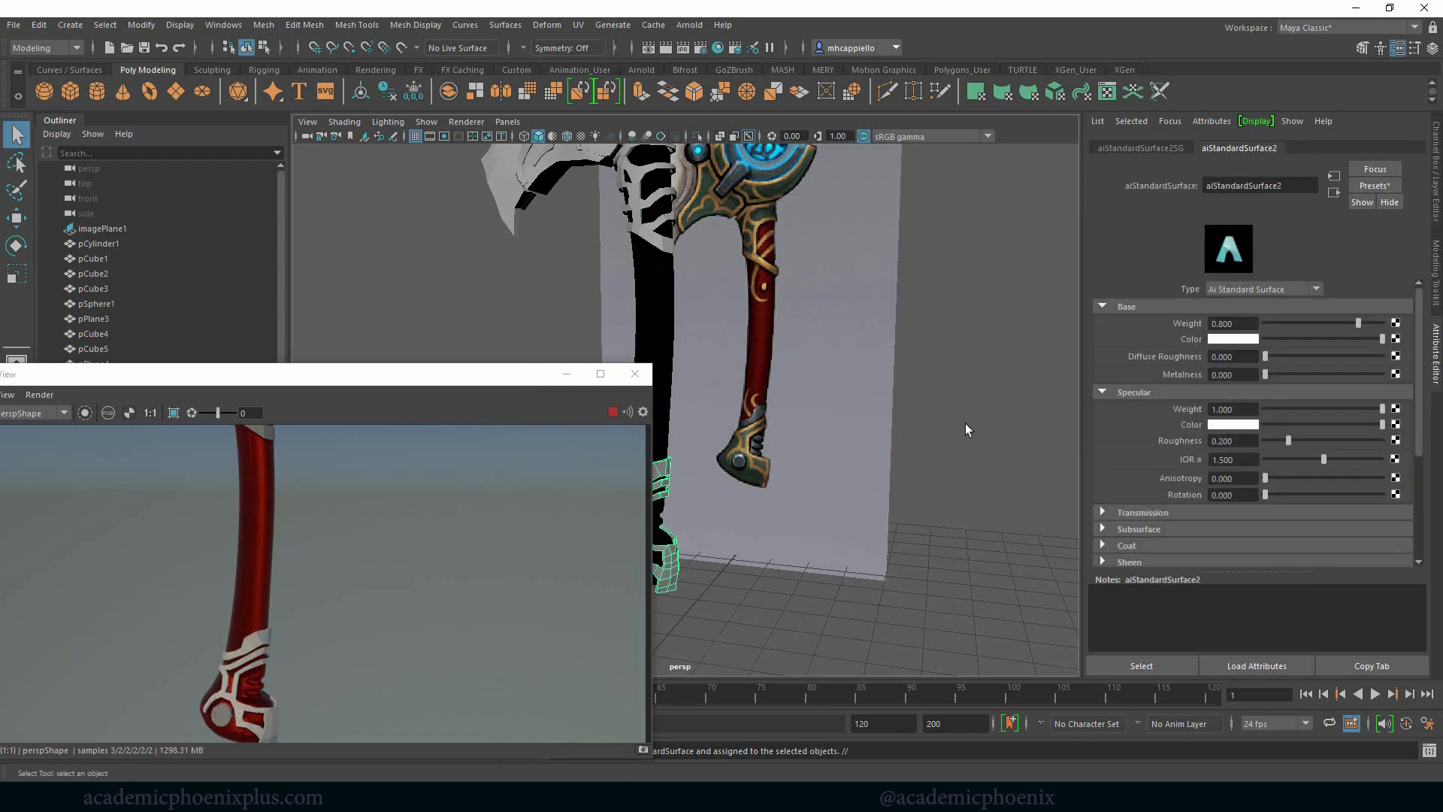
{"action": "left_click_drag", "start_coordinate": [1296, 186], "coordinate": [1087, 192]}
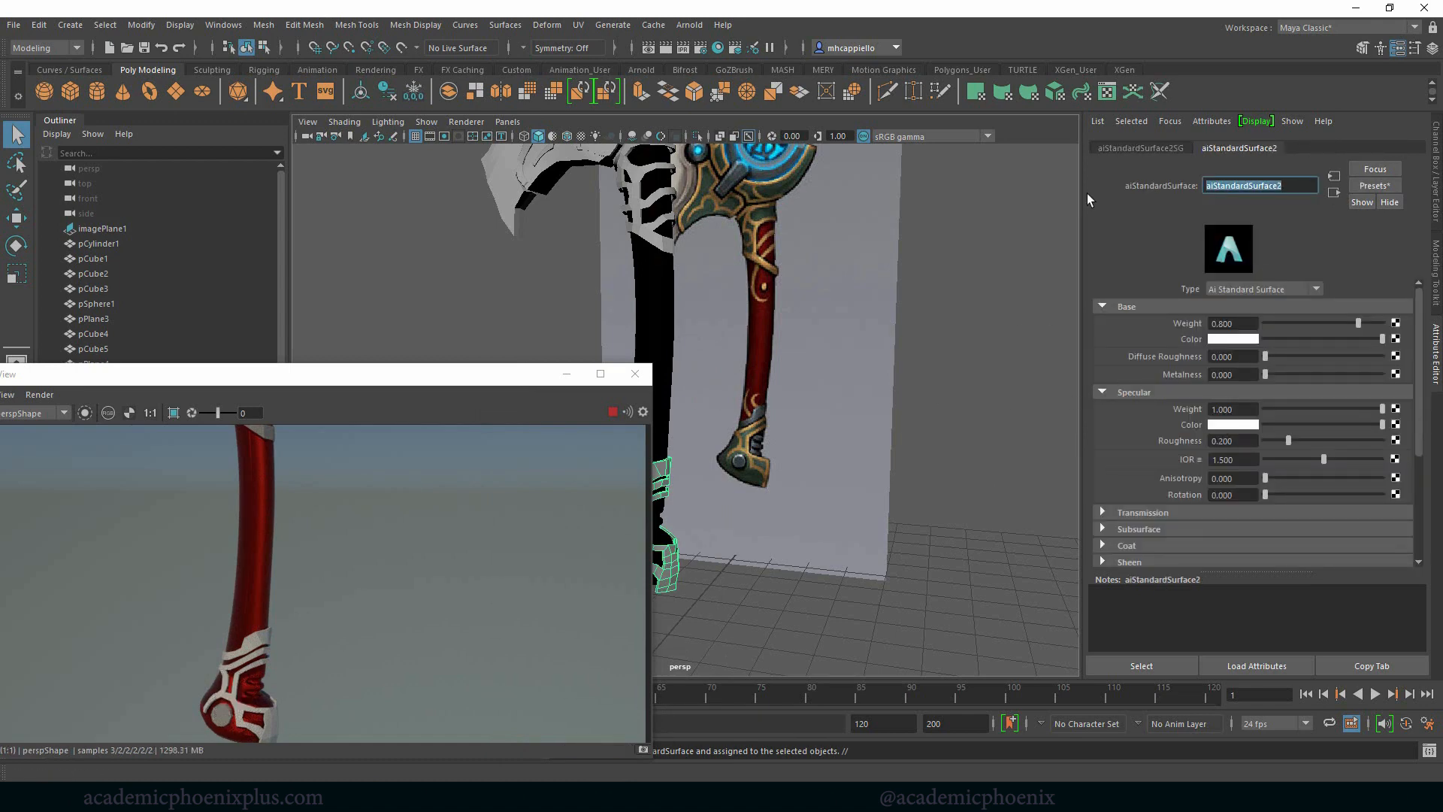
{"action": "type", "text": "gold_shader"}
{"action": "key", "text": "Return"}
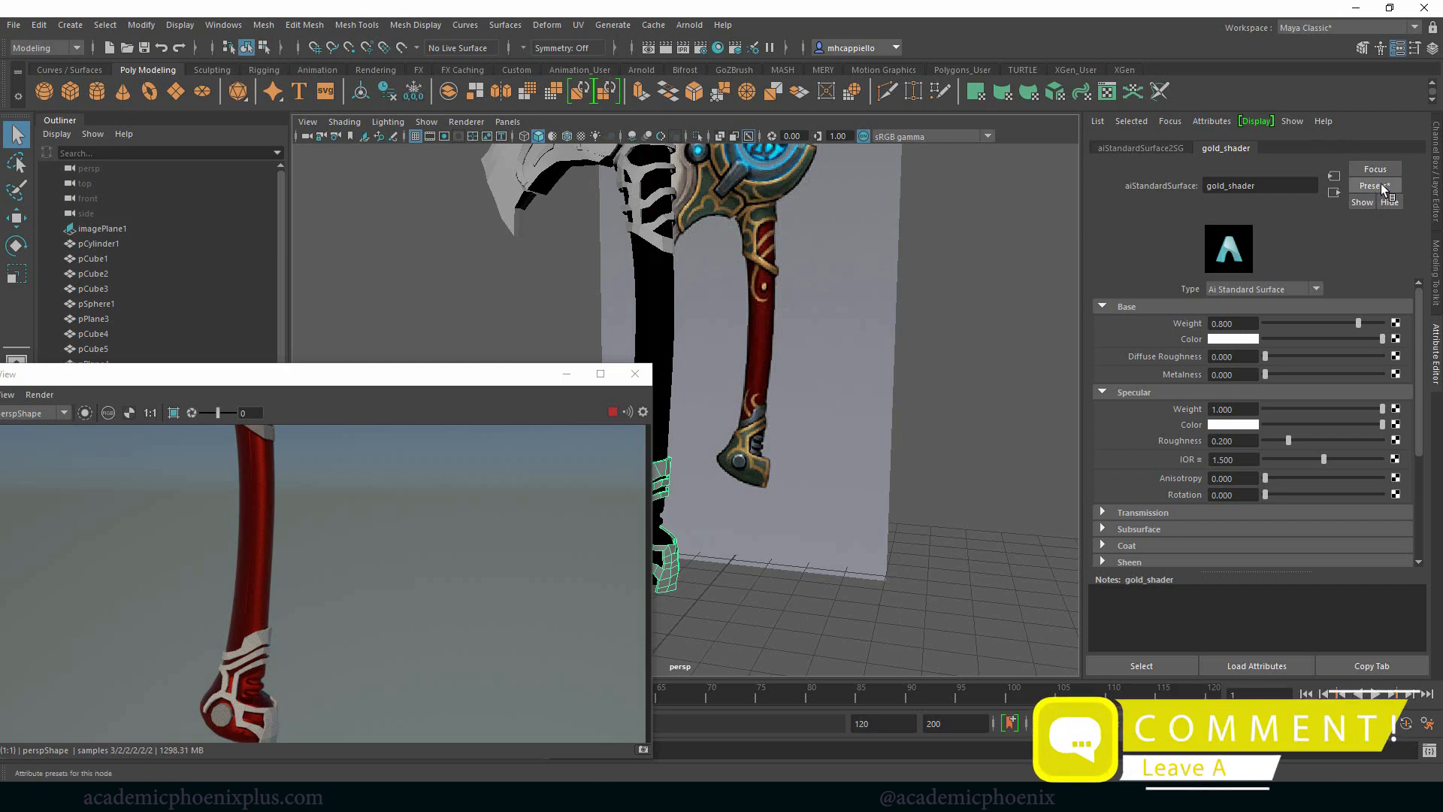
Replace the gold_shader settings with the Gold preset.
{"action": "left_click", "coordinate": [1379, 187]}
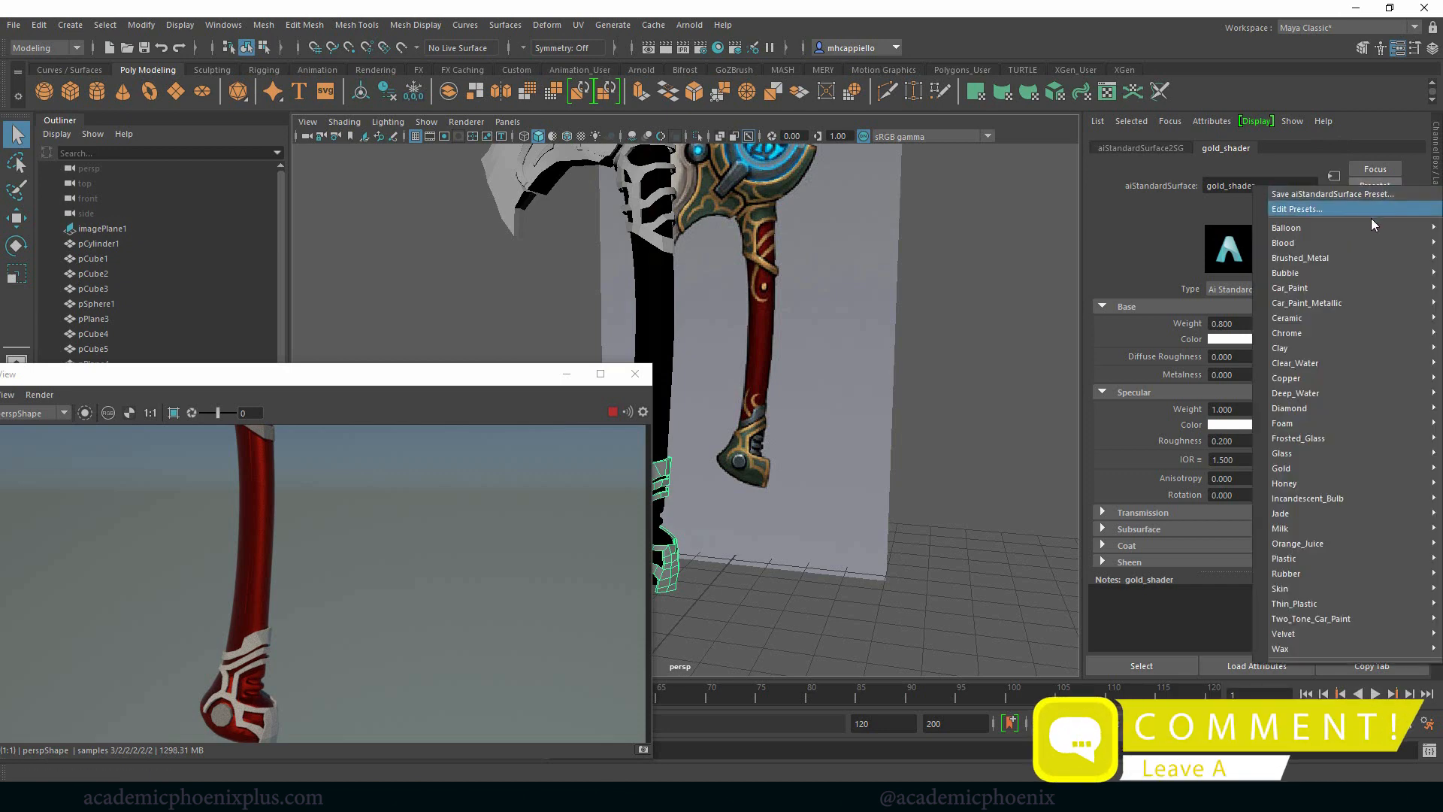
{"action": "mouse_move", "coordinate": [1324, 367]}
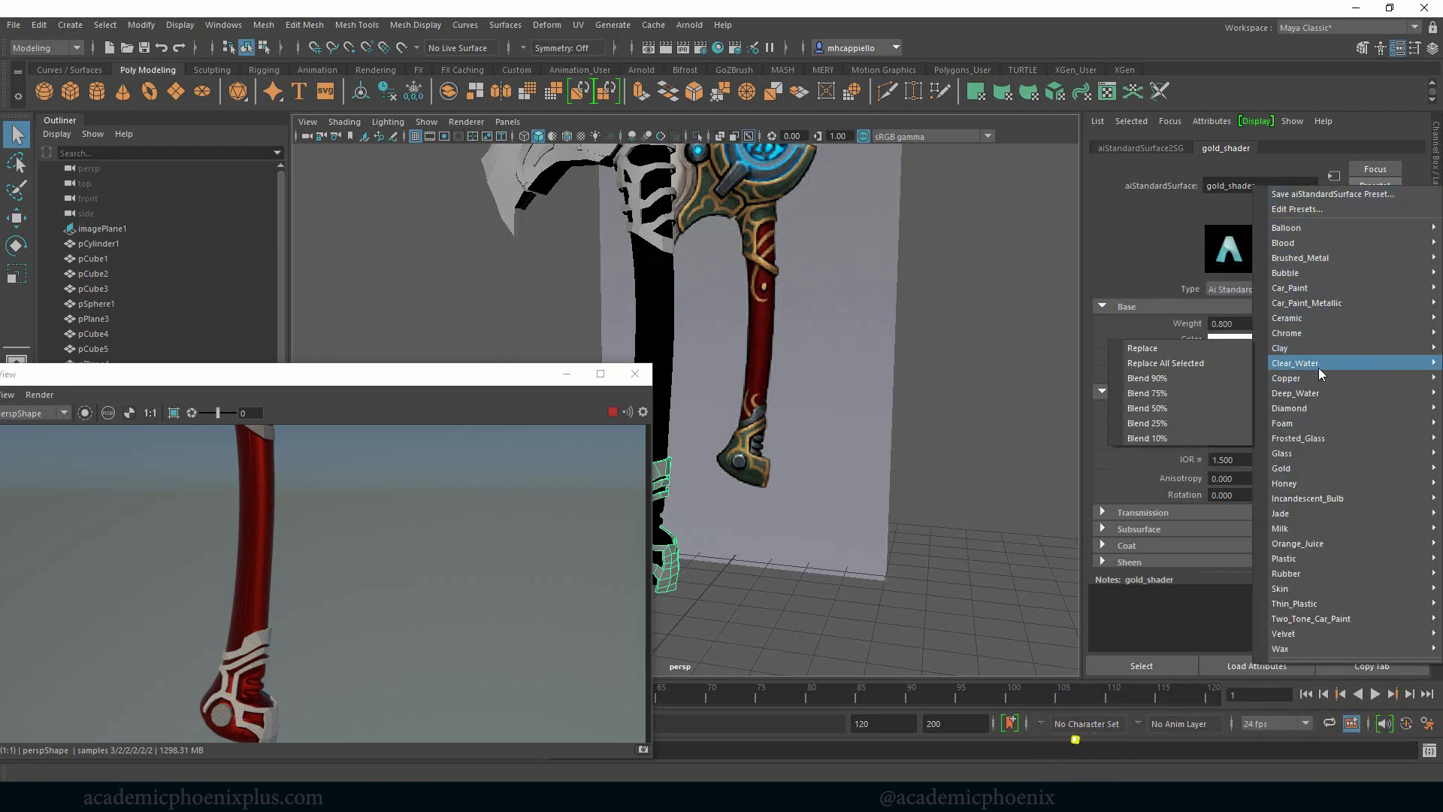
{"action": "left_click", "coordinate": [1189, 475]}
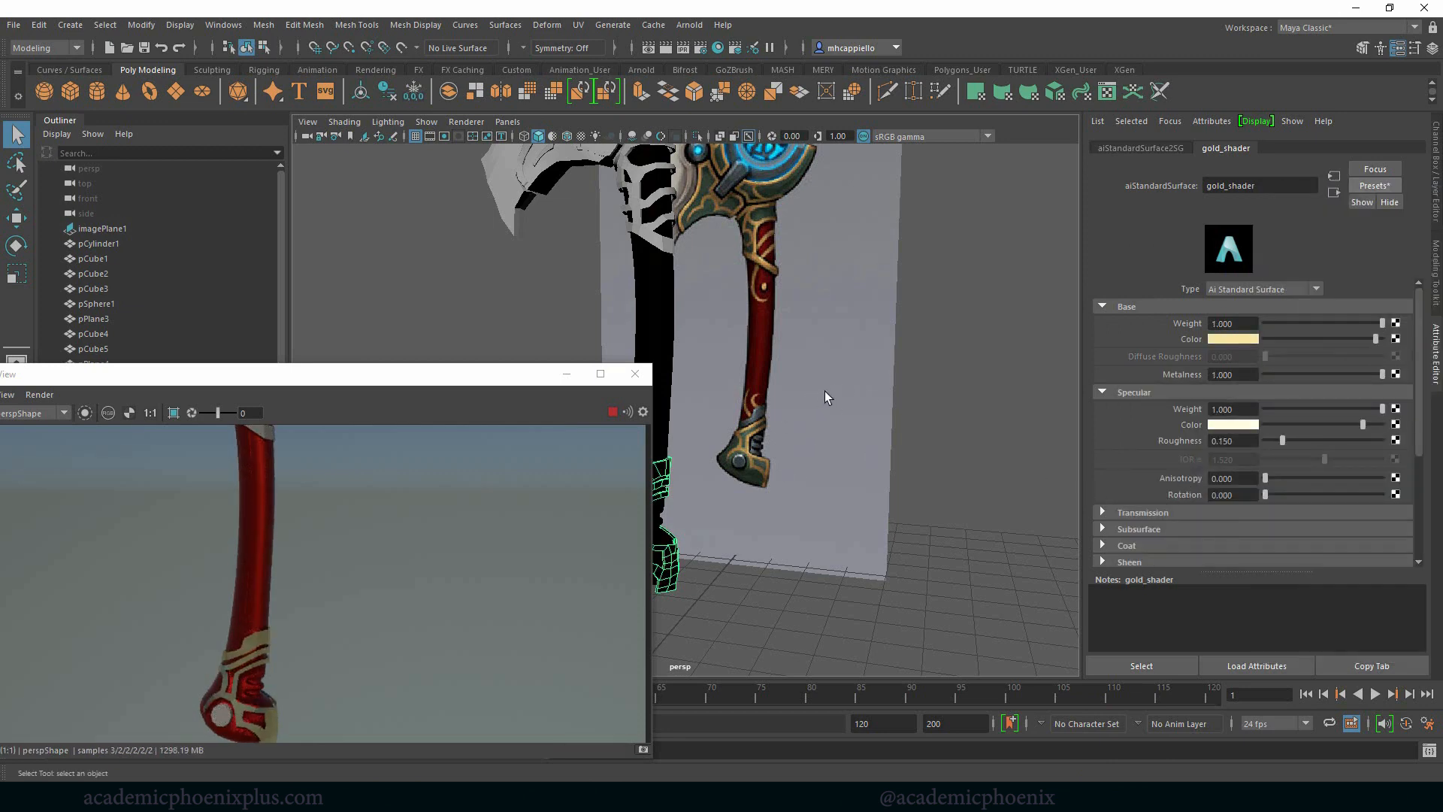
Lower the gold shader's specular roughness to 0.078.
{"action": "left_click_drag", "start_coordinate": [845, 400], "coordinate": [845, 470], "text": "alt"}
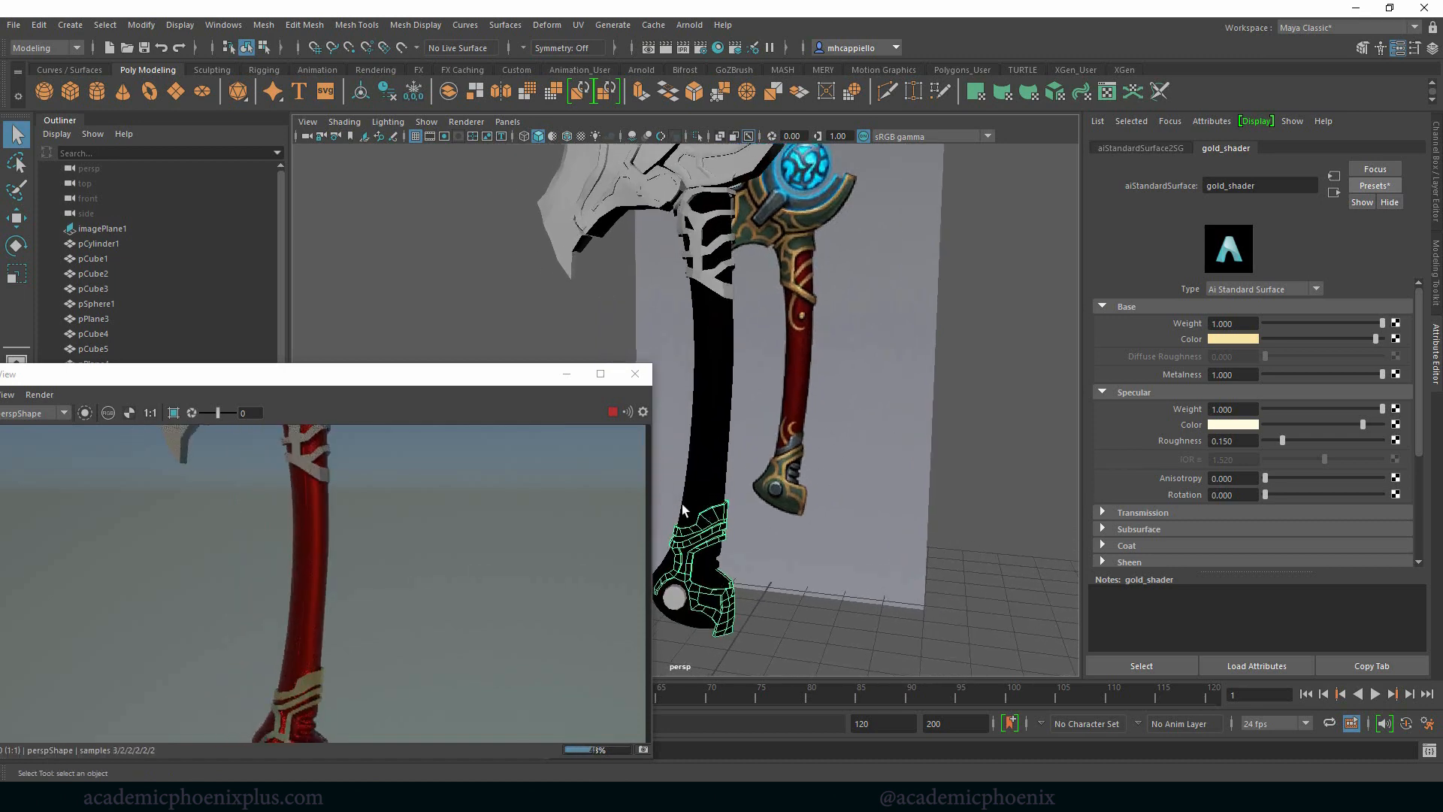
{"action": "left_click_drag", "start_coordinate": [466, 376], "coordinate": [469, 235]}
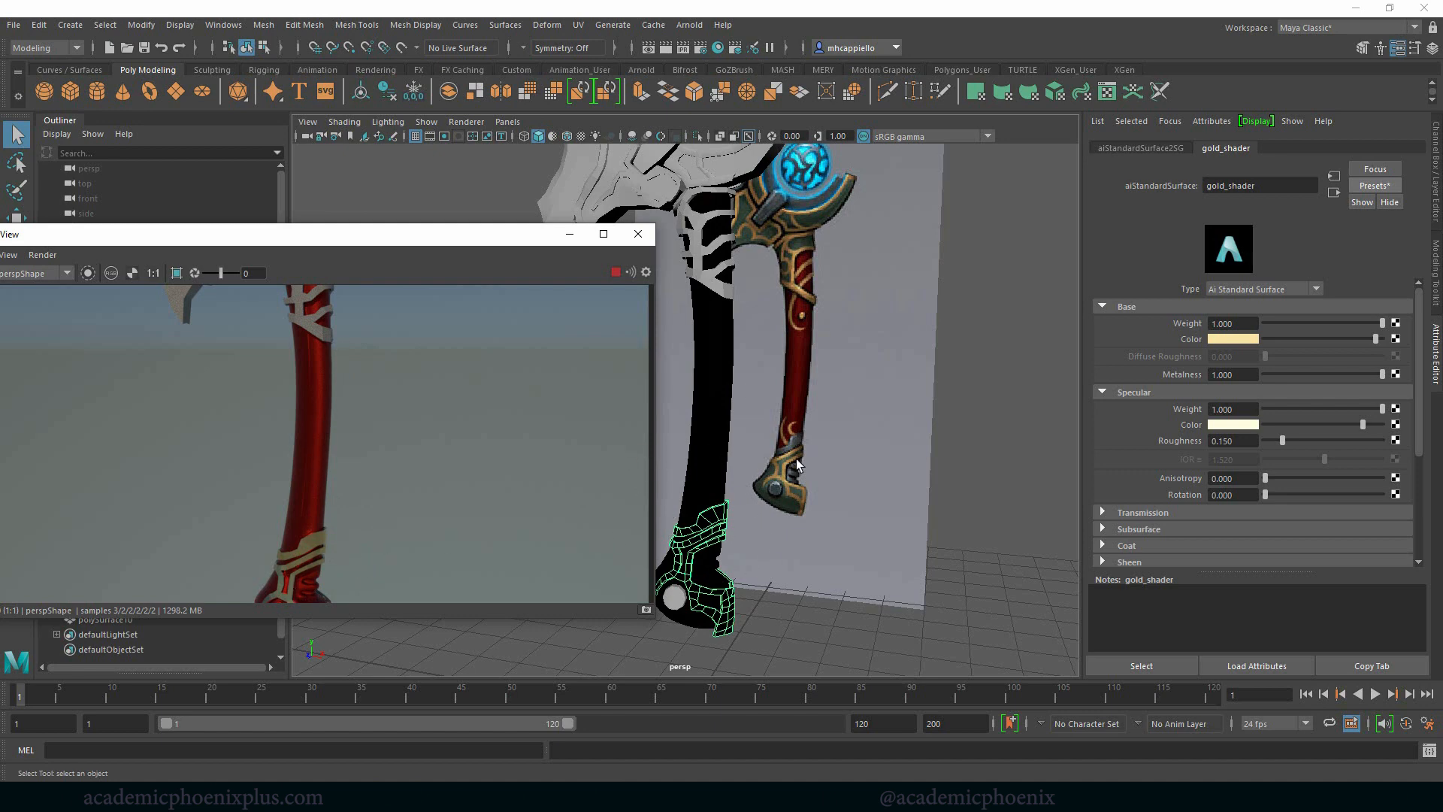
{"action": "middle_click_drag", "start_coordinate": [784, 497], "coordinate": [779, 457], "text": "alt"}
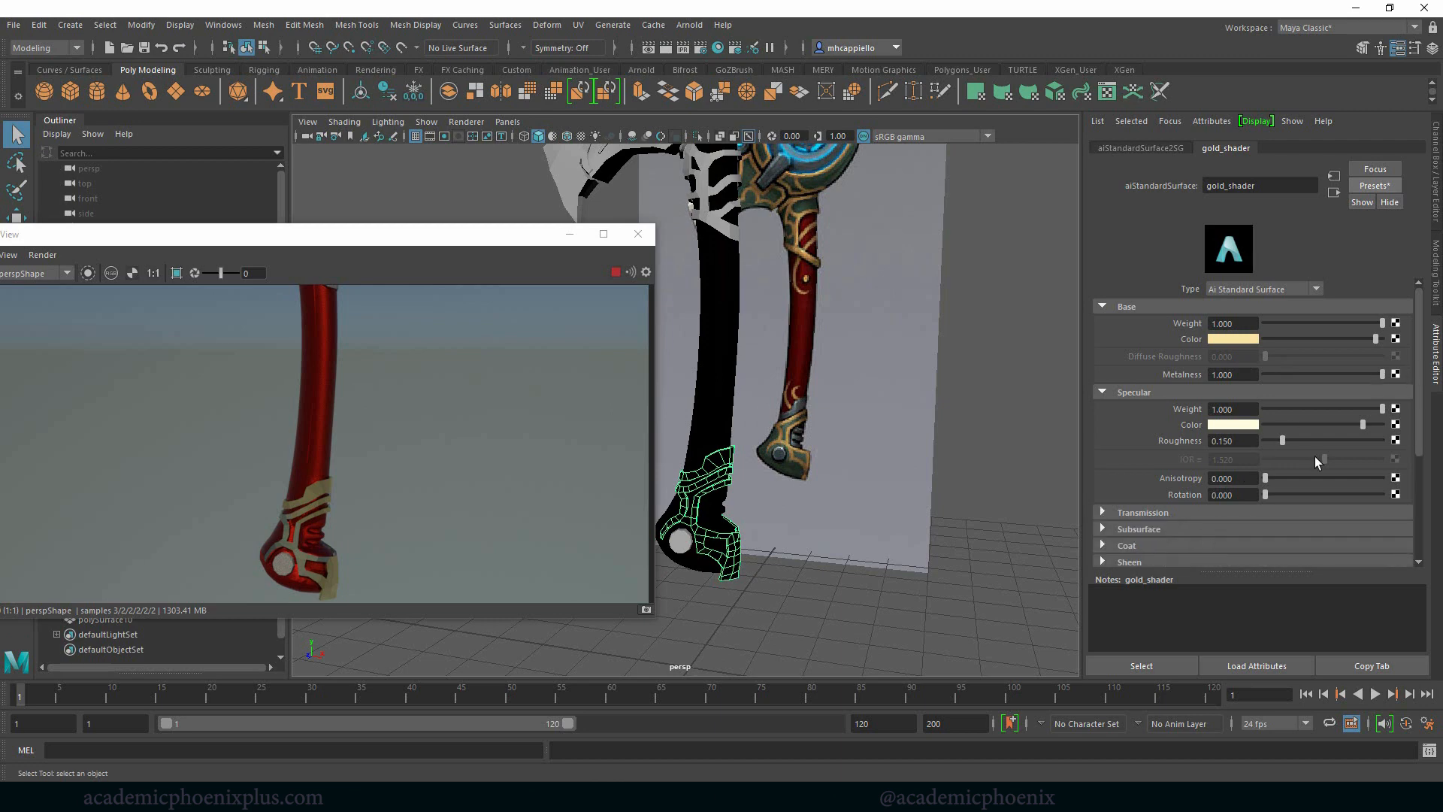
{"action": "left_click", "coordinate": [1275, 440]}
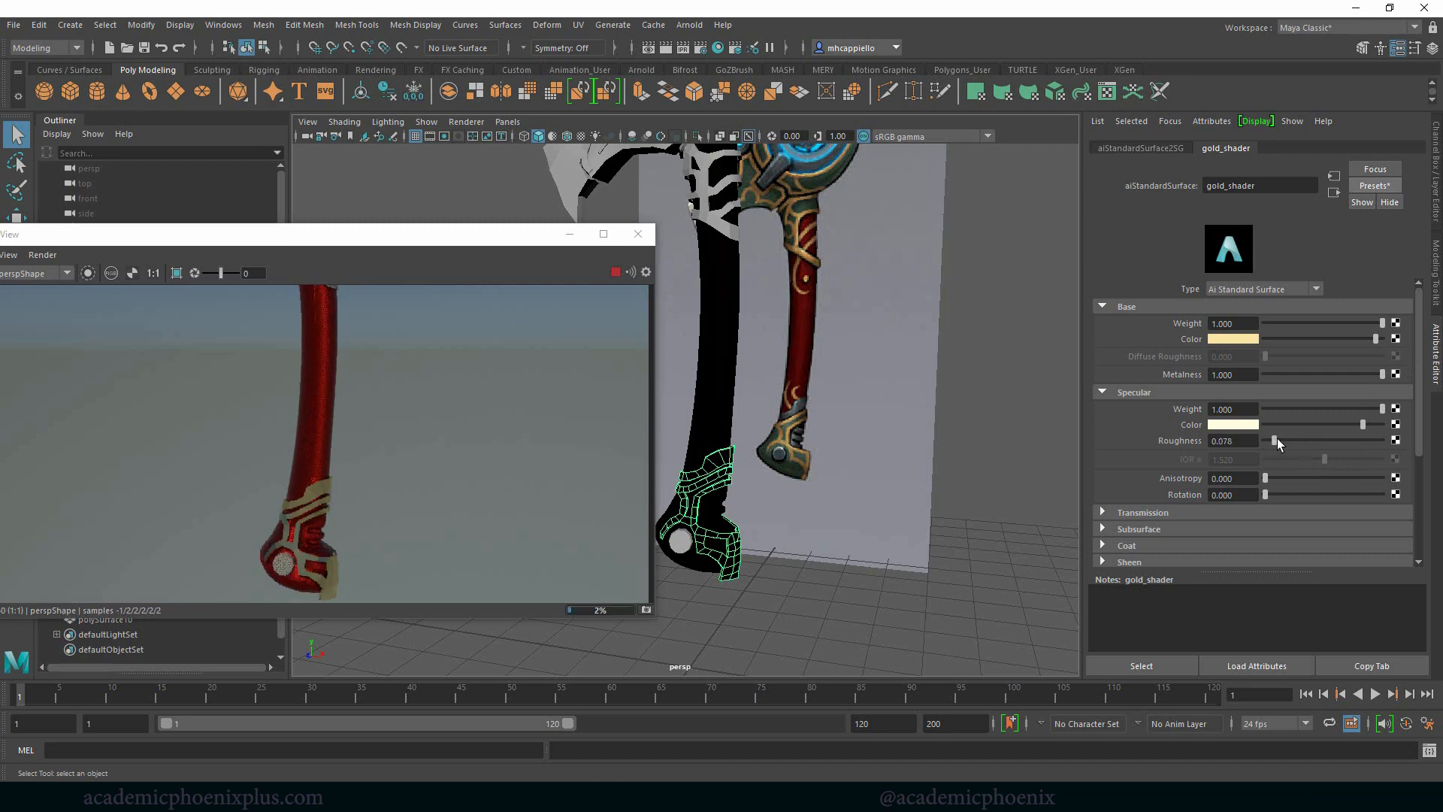
Turn on smooth mesh preview for the gold trim at the handle's base, then select the handle.
{"action": "left_click", "coordinate": [726, 466]}
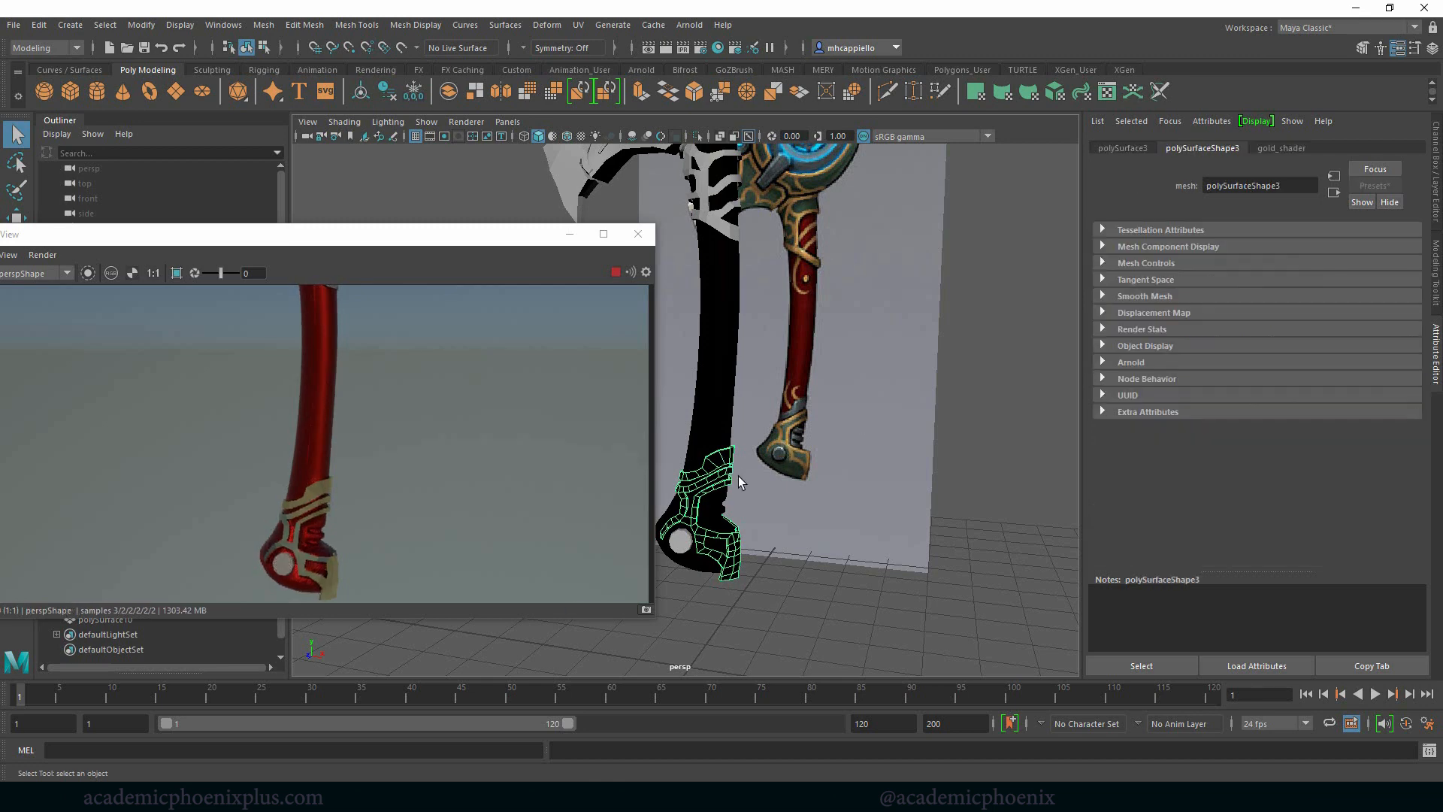
{"action": "key", "text": "3"}
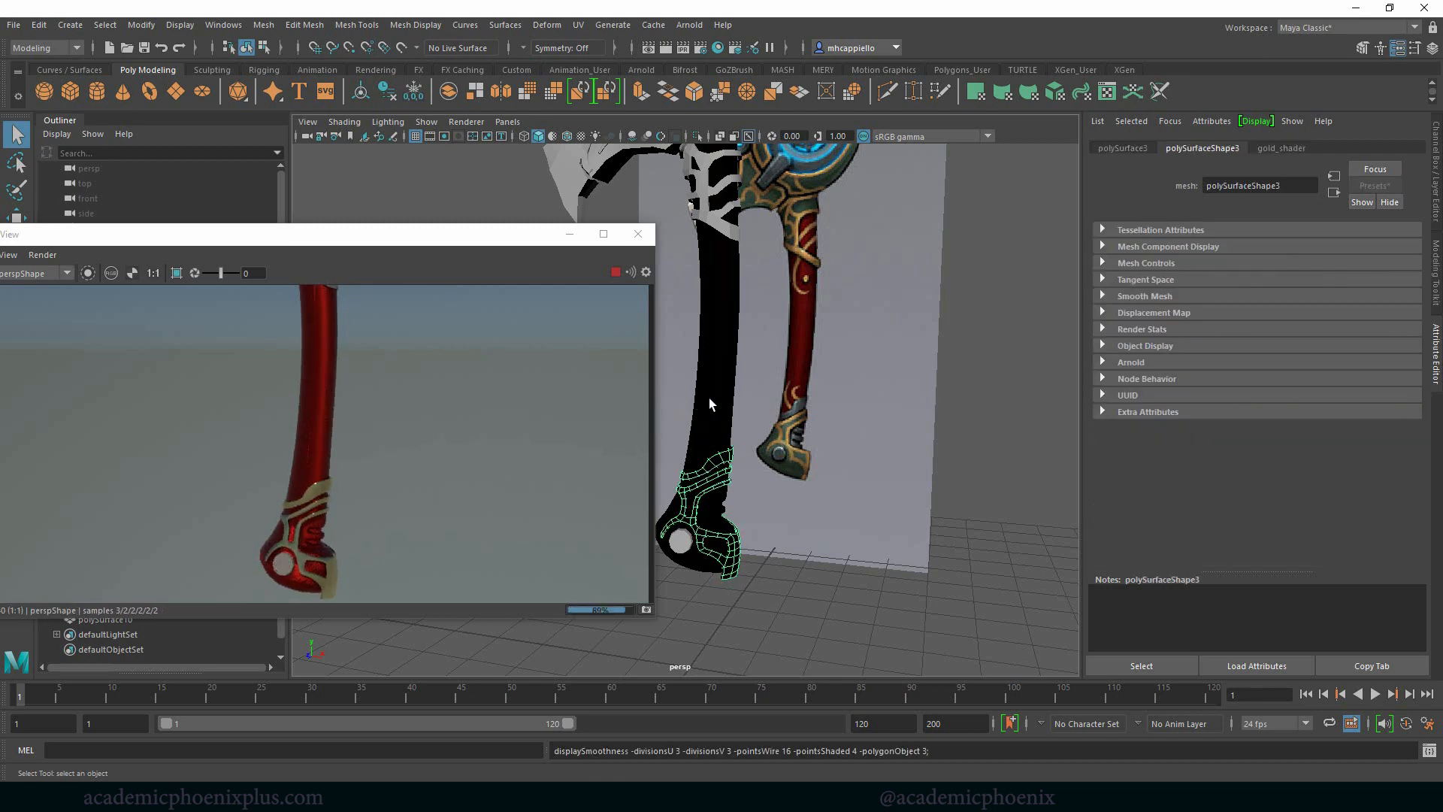
{"action": "left_click", "coordinate": [710, 404]}
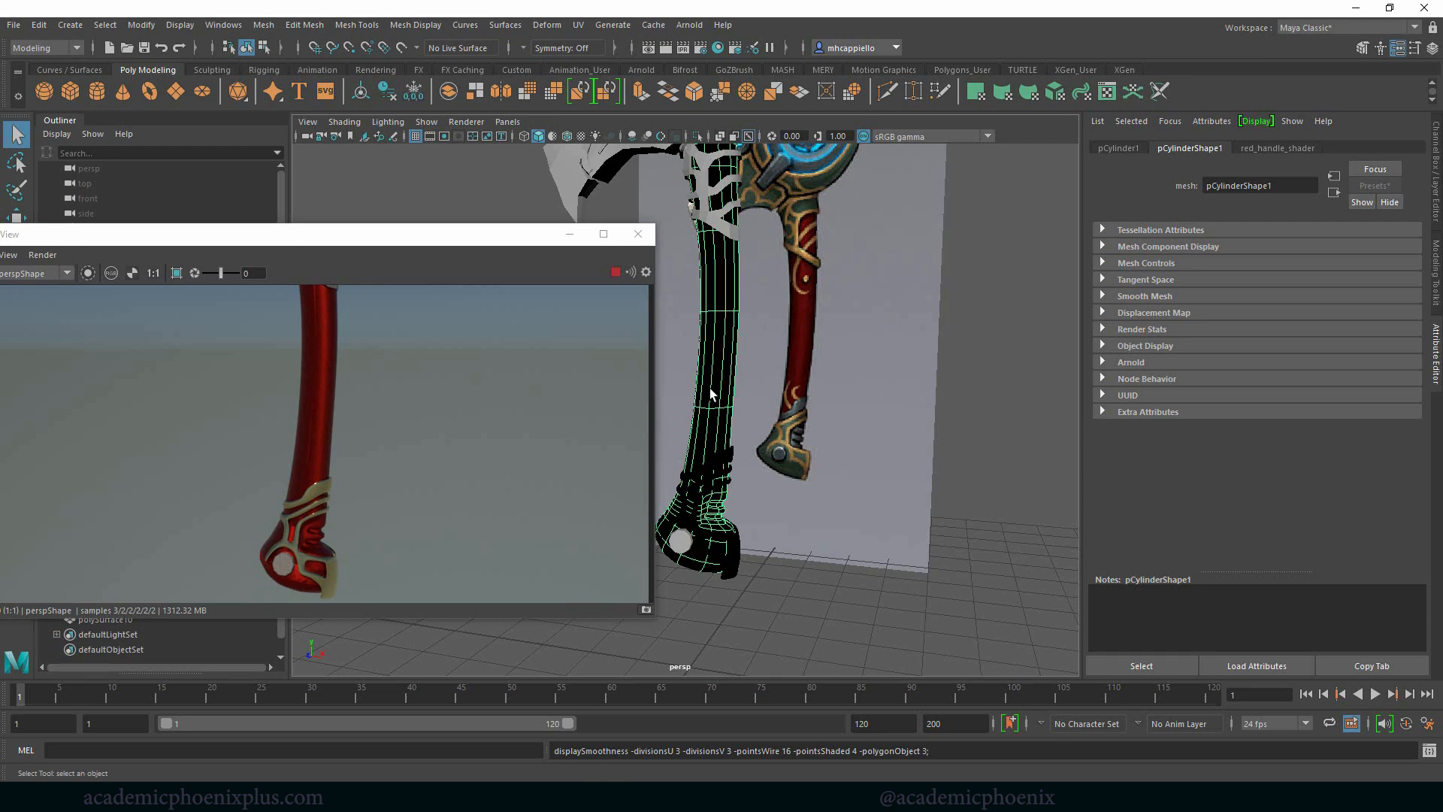
Try scaling the round stud on the pommel down to about 0.83, then undo the scaling.
{"action": "left_click", "coordinate": [685, 542]}
{"action": "key", "text": "r"}
{"action": "left_click_drag", "start_coordinate": [688, 543], "coordinate": [682, 575]}
{"action": "key", "text": "ctrl+z"}
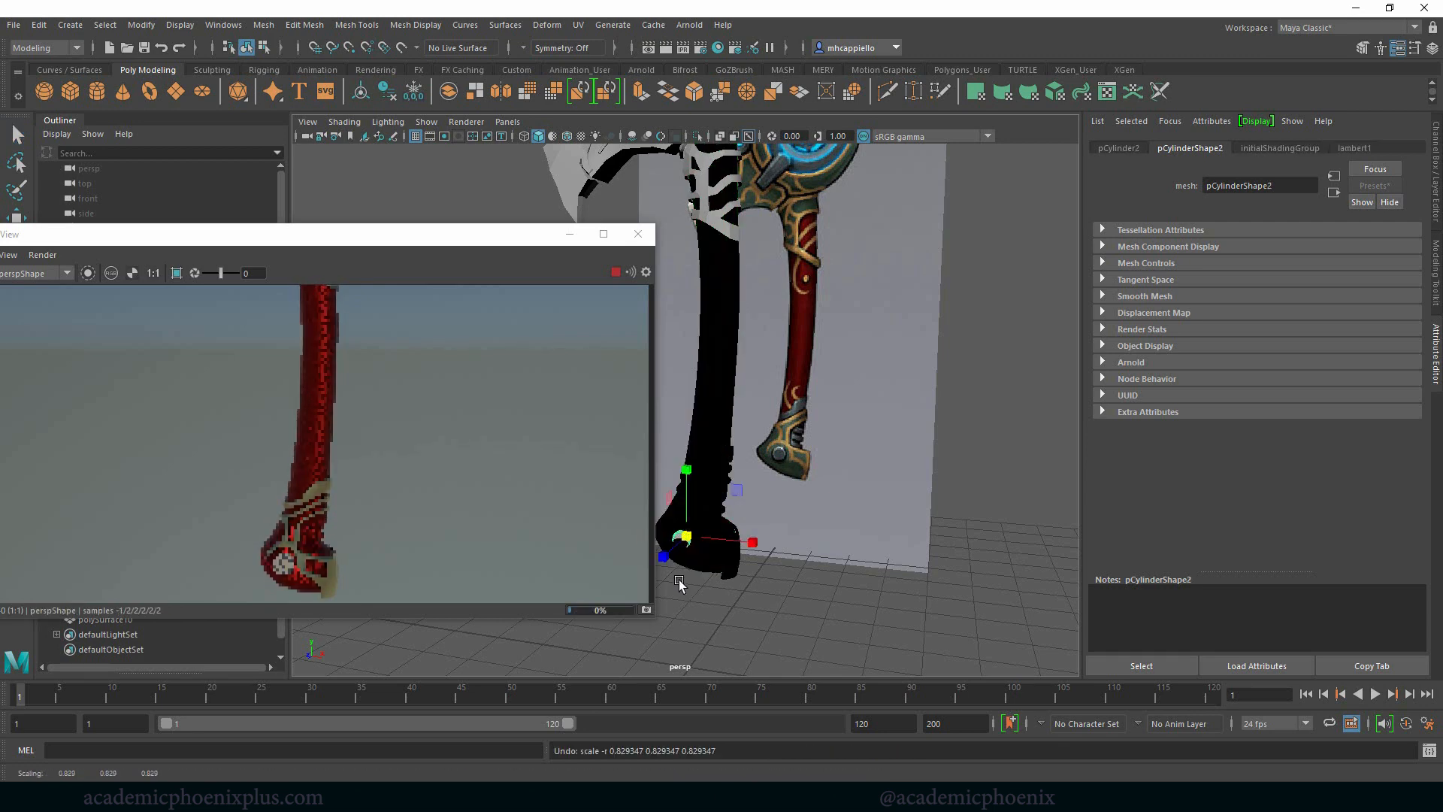
Stop the live render, minimize the render view and show the viewport model with the default material.
{"action": "left_click", "coordinate": [615, 272]}
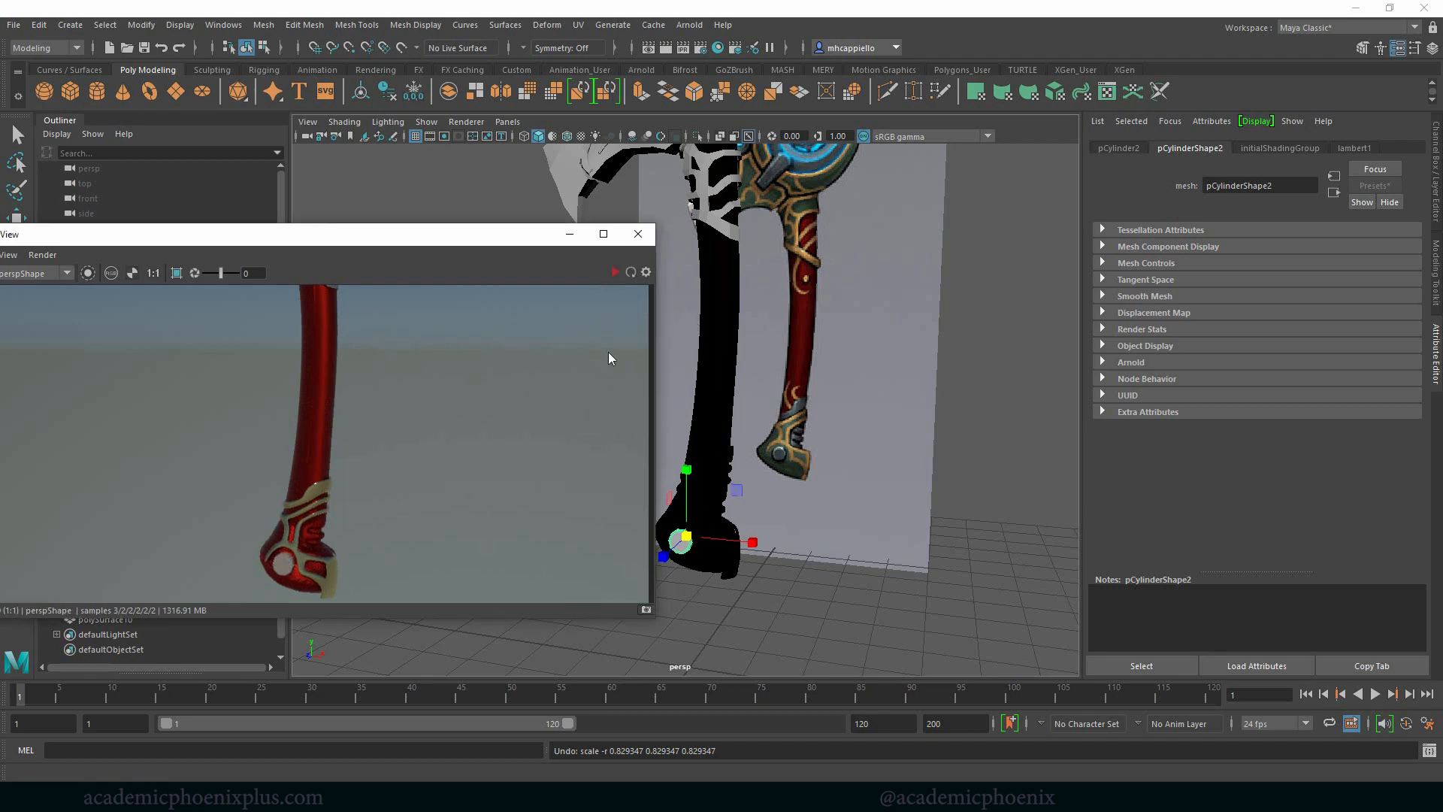
{"action": "left_click", "coordinate": [569, 234]}
{"action": "scroll", "coordinate": [791, 391], "scroll_direction": "up", "scroll_amount": 5}
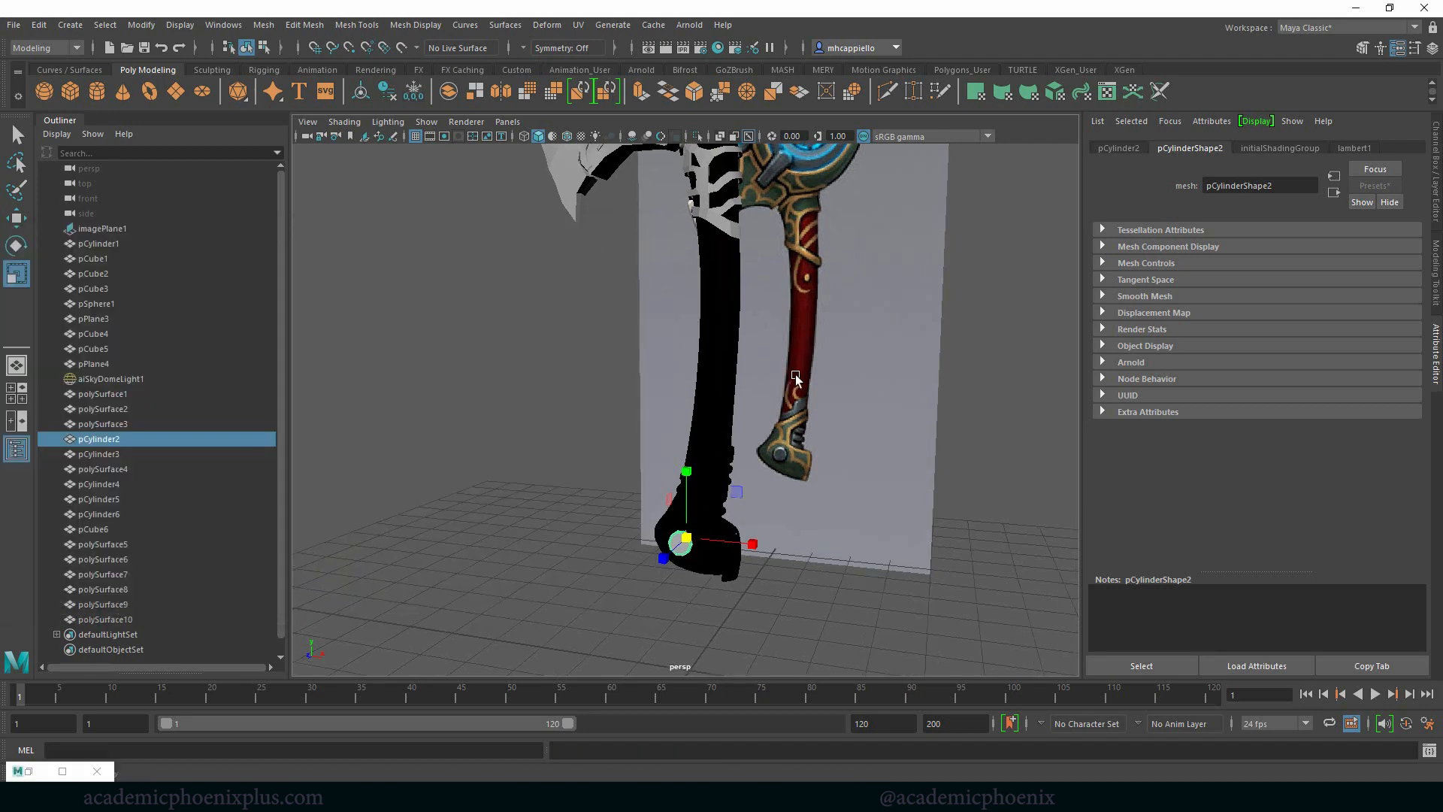
{"action": "left_click_drag", "start_coordinate": [792, 392], "coordinate": [827, 406], "text": "alt"}
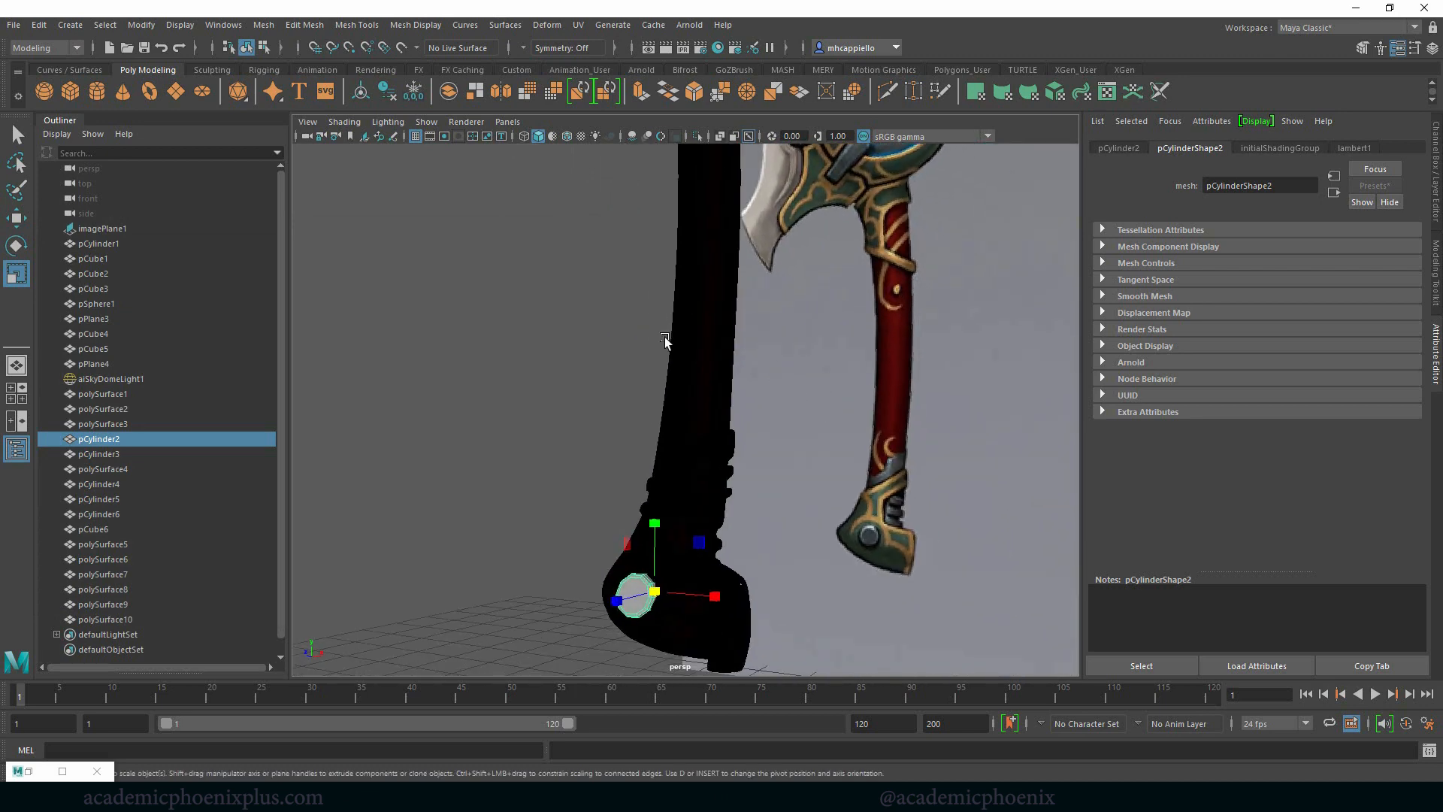
{"action": "left_click", "coordinate": [553, 137]}
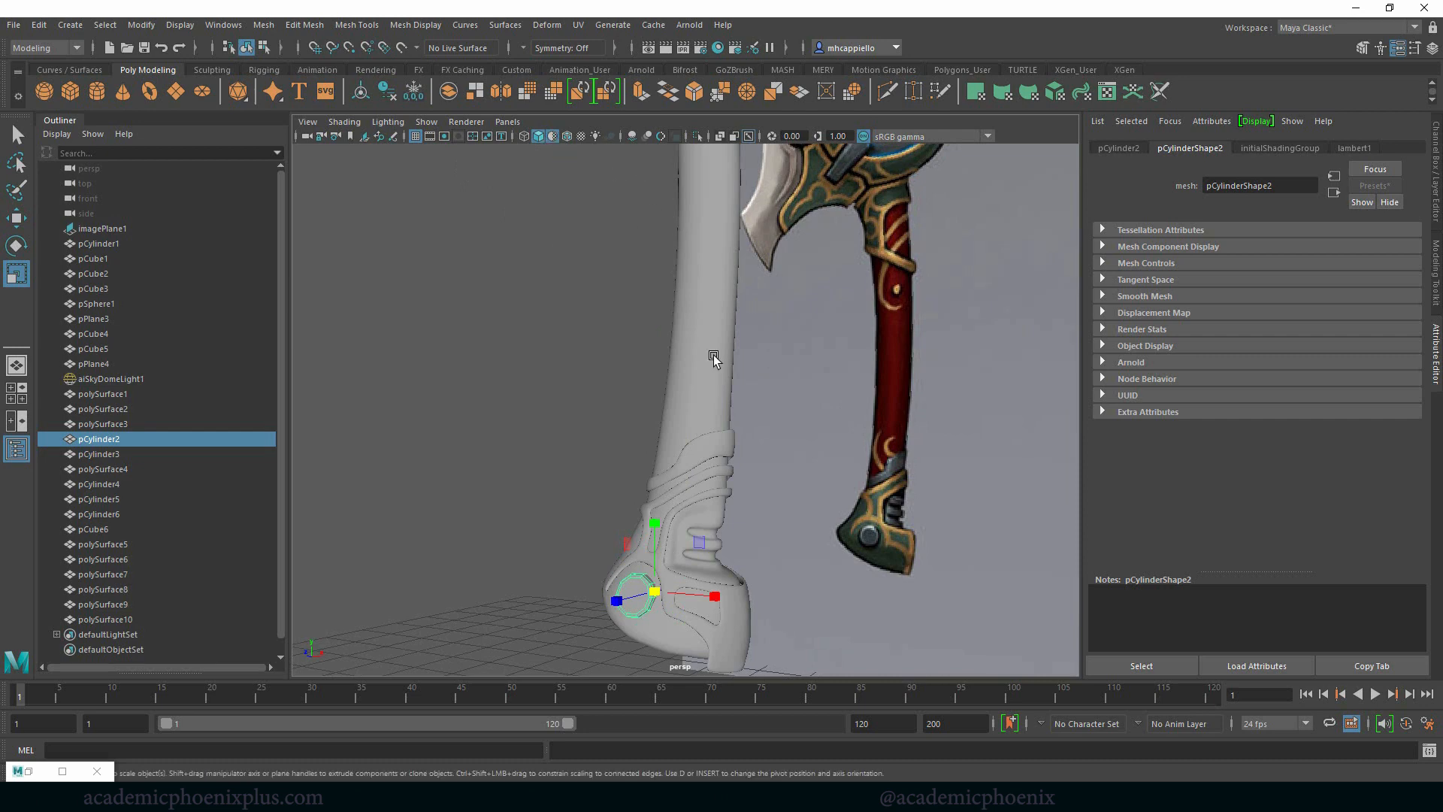
Scale the pommel's round stud down to about 0.83, then rotate and reposition it to fit its recess.
{"action": "left_click_drag", "start_coordinate": [703, 443], "coordinate": [645, 545], "text": "alt"}
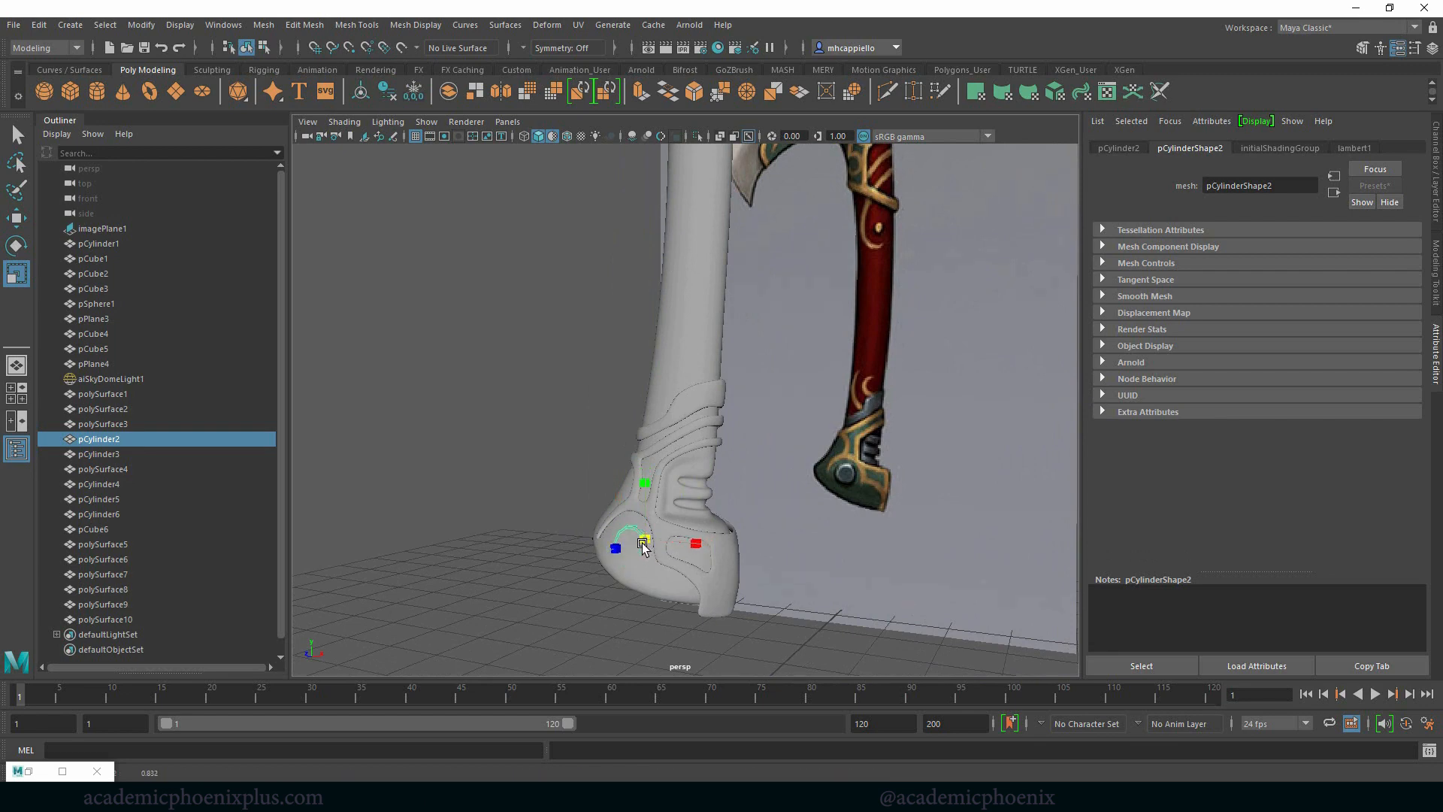
{"action": "key", "text": "e"}
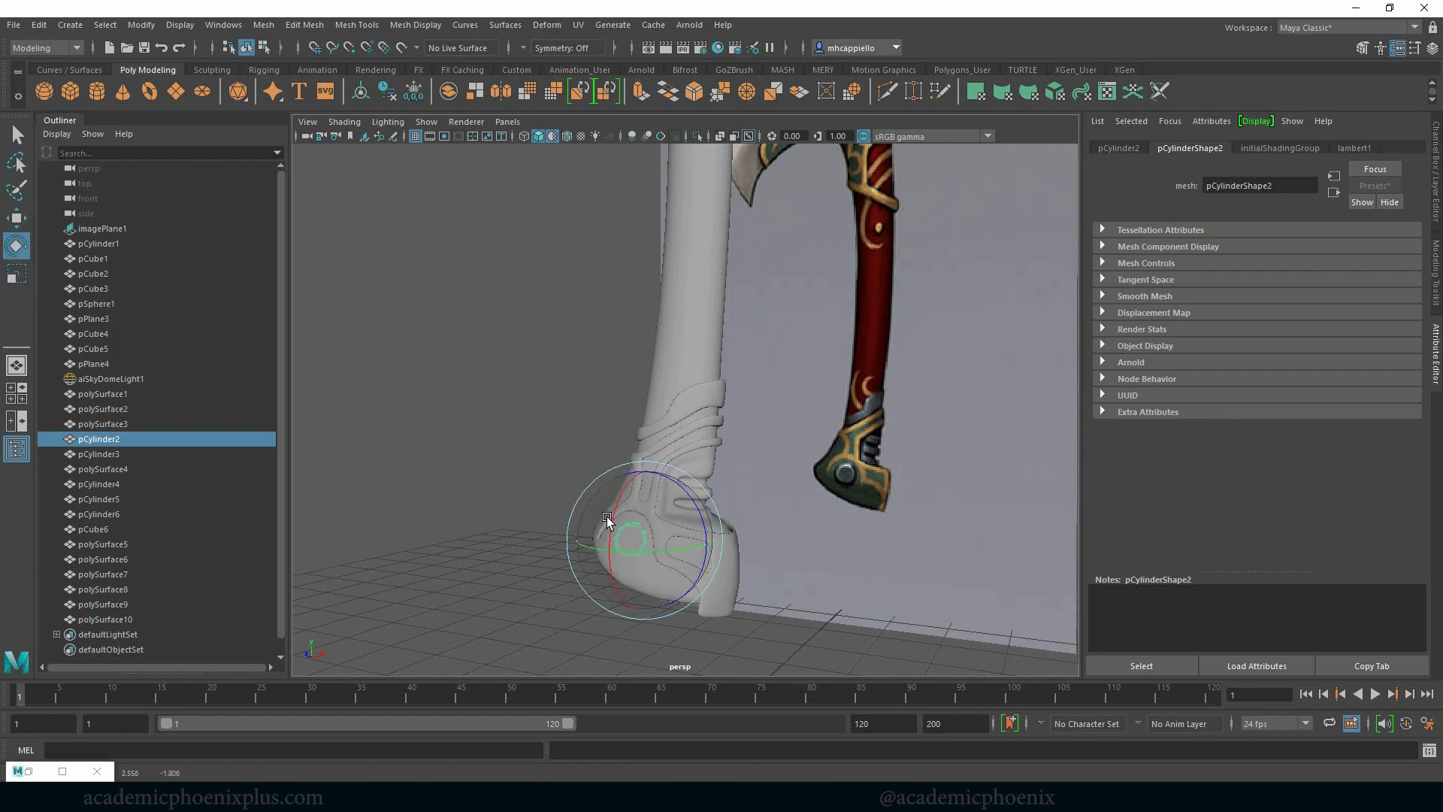
{"action": "key", "text": "w"}
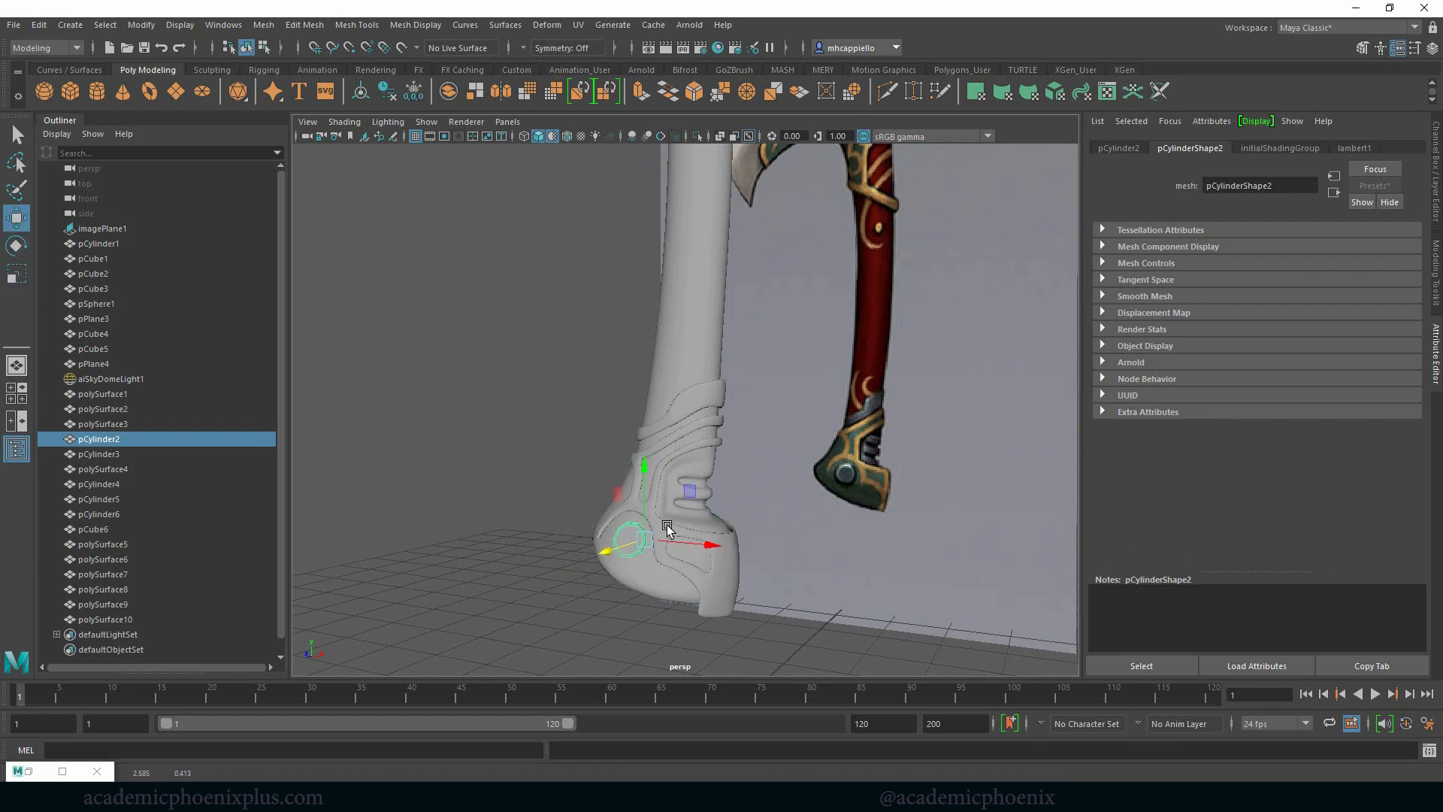
Assign a new Arnold aiStandardSurface material to the round stud on the pommel.
{"action": "left_click_drag", "start_coordinate": [801, 518], "coordinate": [804, 504], "text": "alt"}
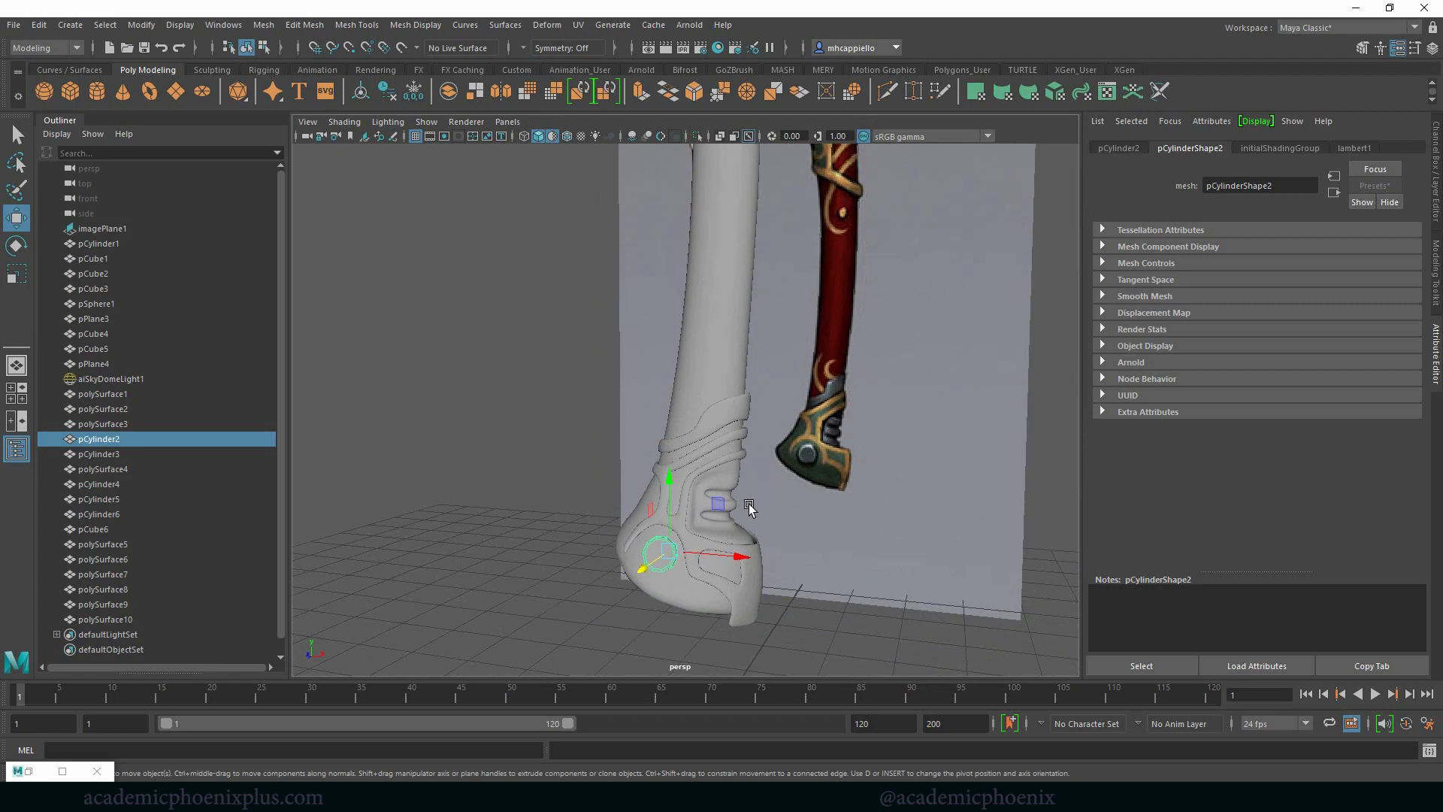
{"action": "right_click", "coordinate": [664, 566]}
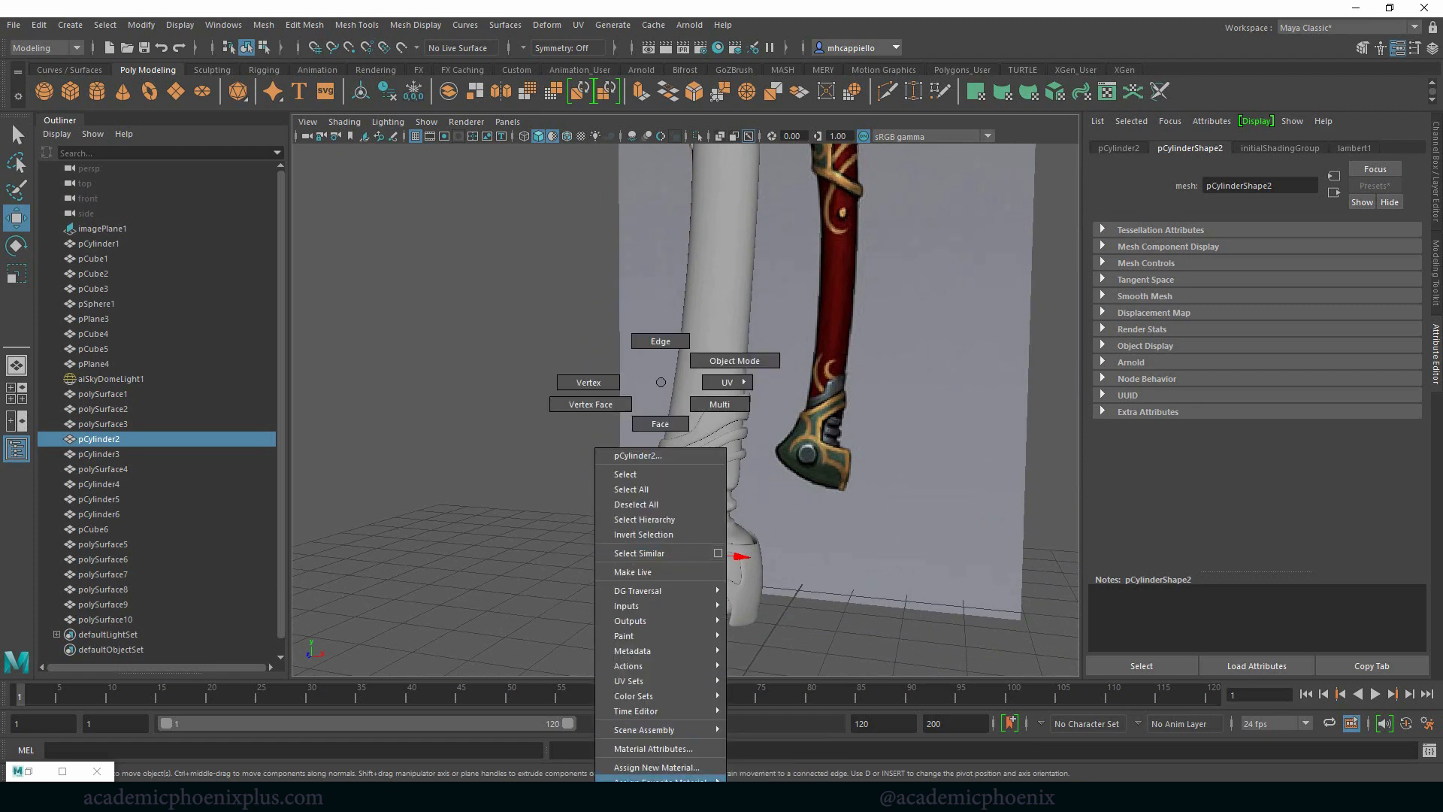
{"action": "left_click", "coordinate": [656, 767]}
{"action": "left_click", "coordinate": [518, 385]}
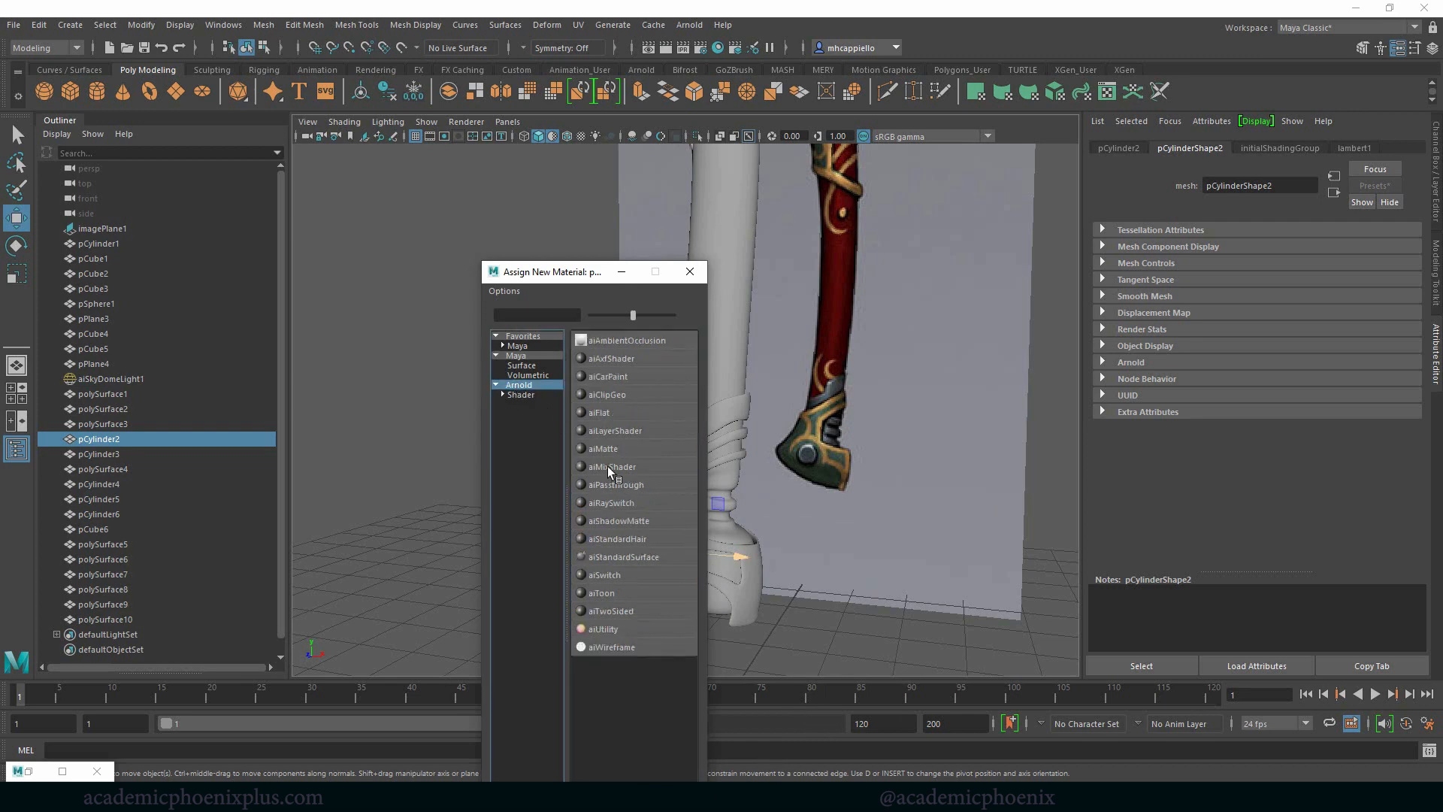
{"action": "left_click", "coordinate": [634, 557]}
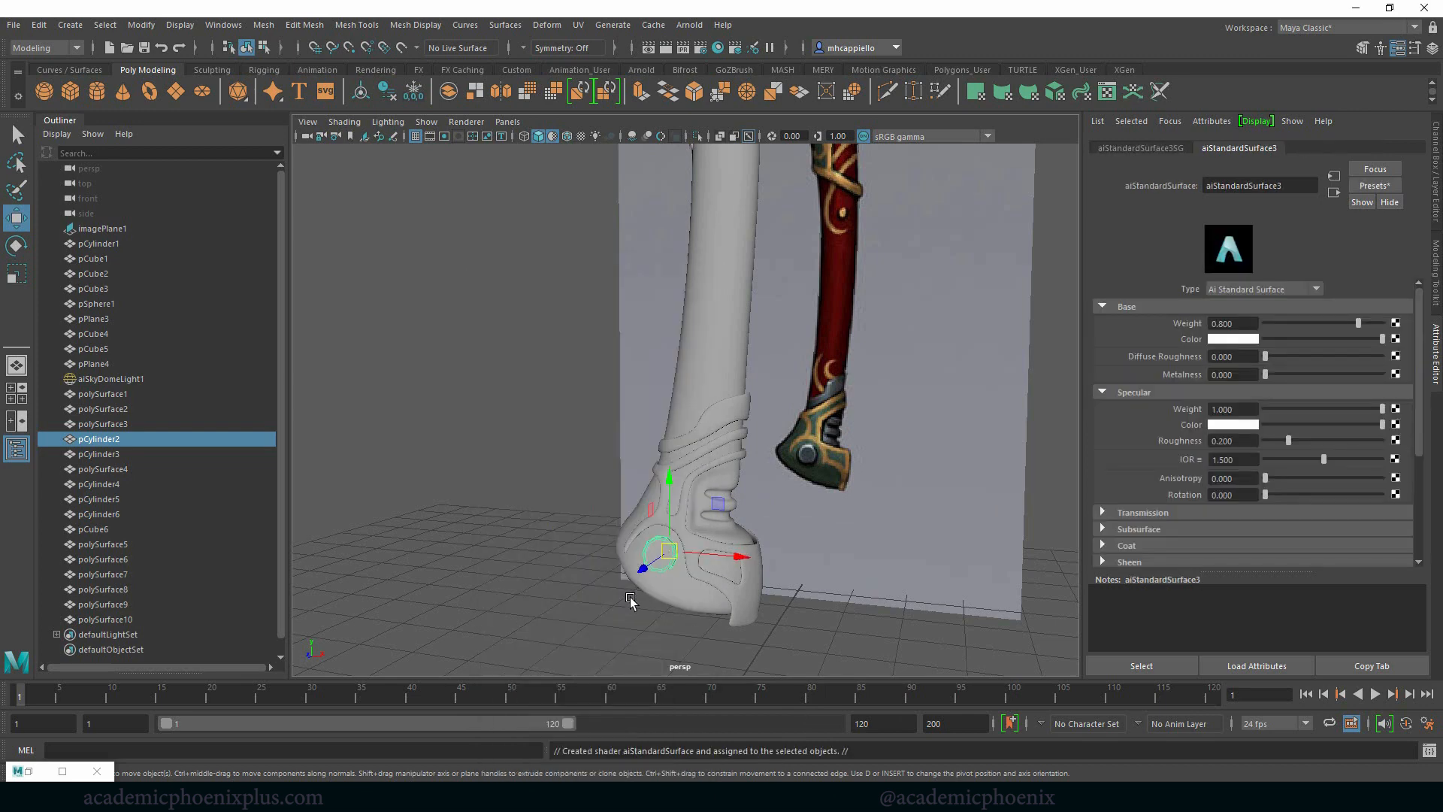
Replace the stud material's settings with the Chrome preset.
{"action": "left_click", "coordinate": [1375, 186]}
{"action": "mouse_move", "coordinate": [1345, 336]}
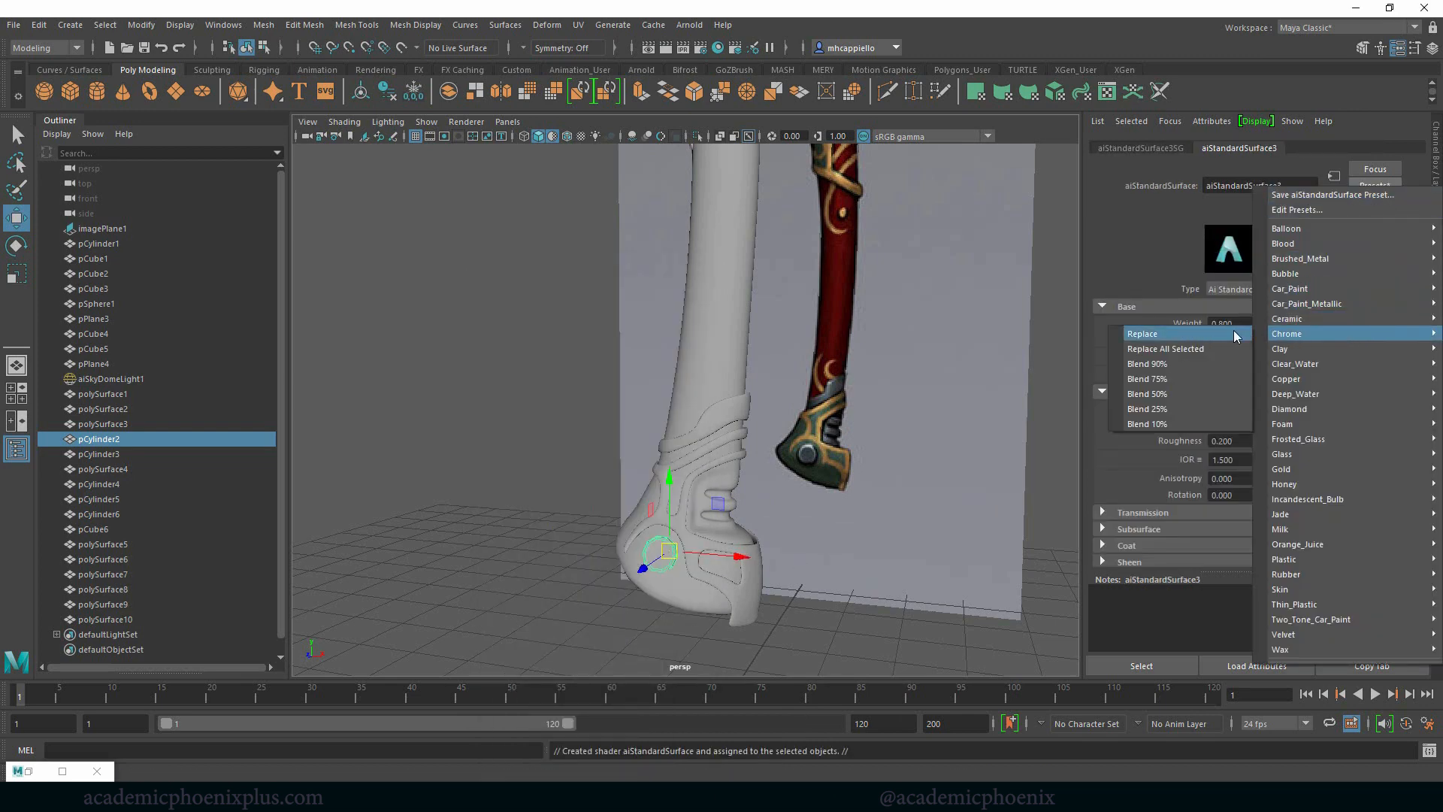
{"action": "left_click", "coordinate": [1143, 333]}
Restore the Arnold RenderView, dock it above the viewport and enlarge its pane.
{"action": "left_click", "coordinate": [62, 772]}
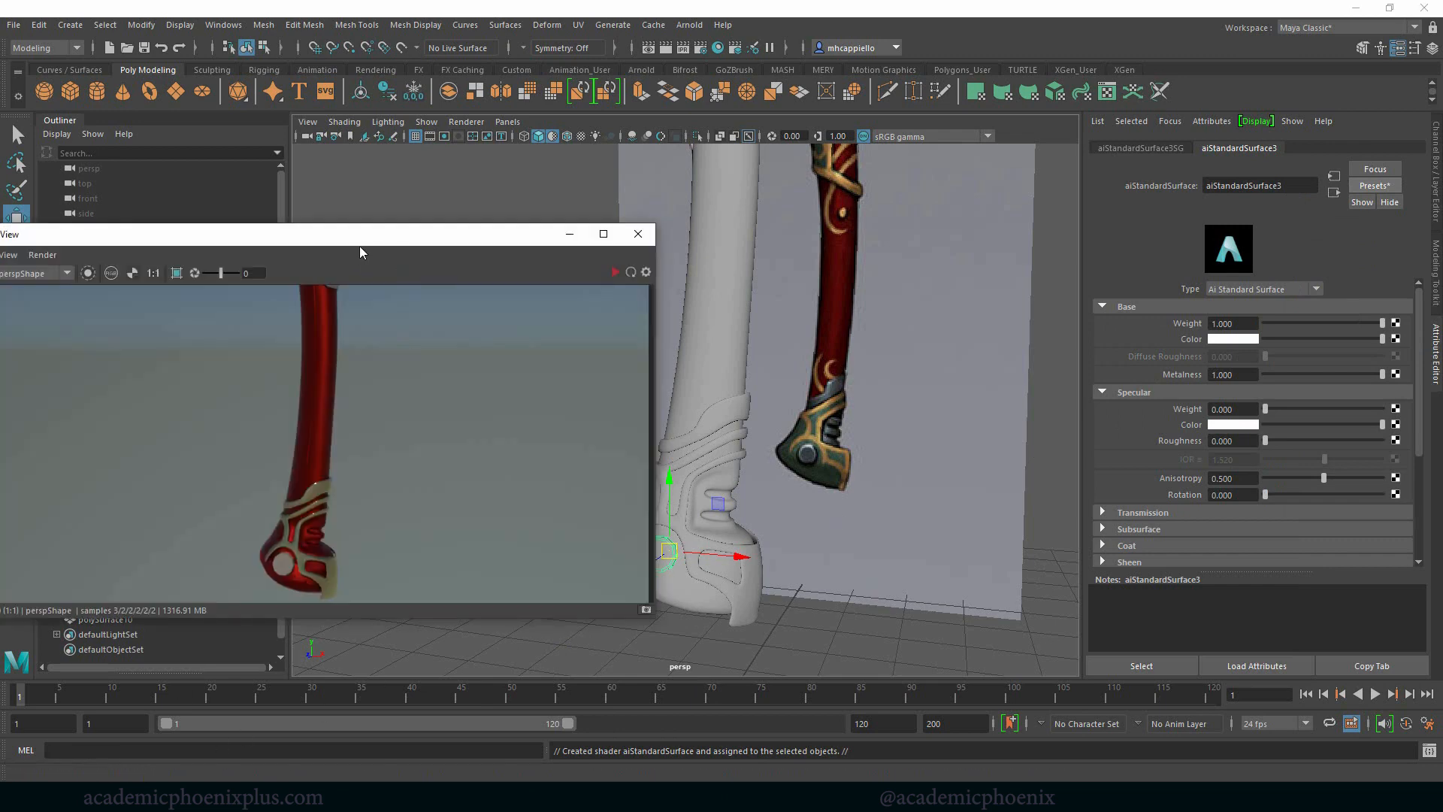
{"action": "left_click_drag", "start_coordinate": [360, 246], "coordinate": [705, 116]}
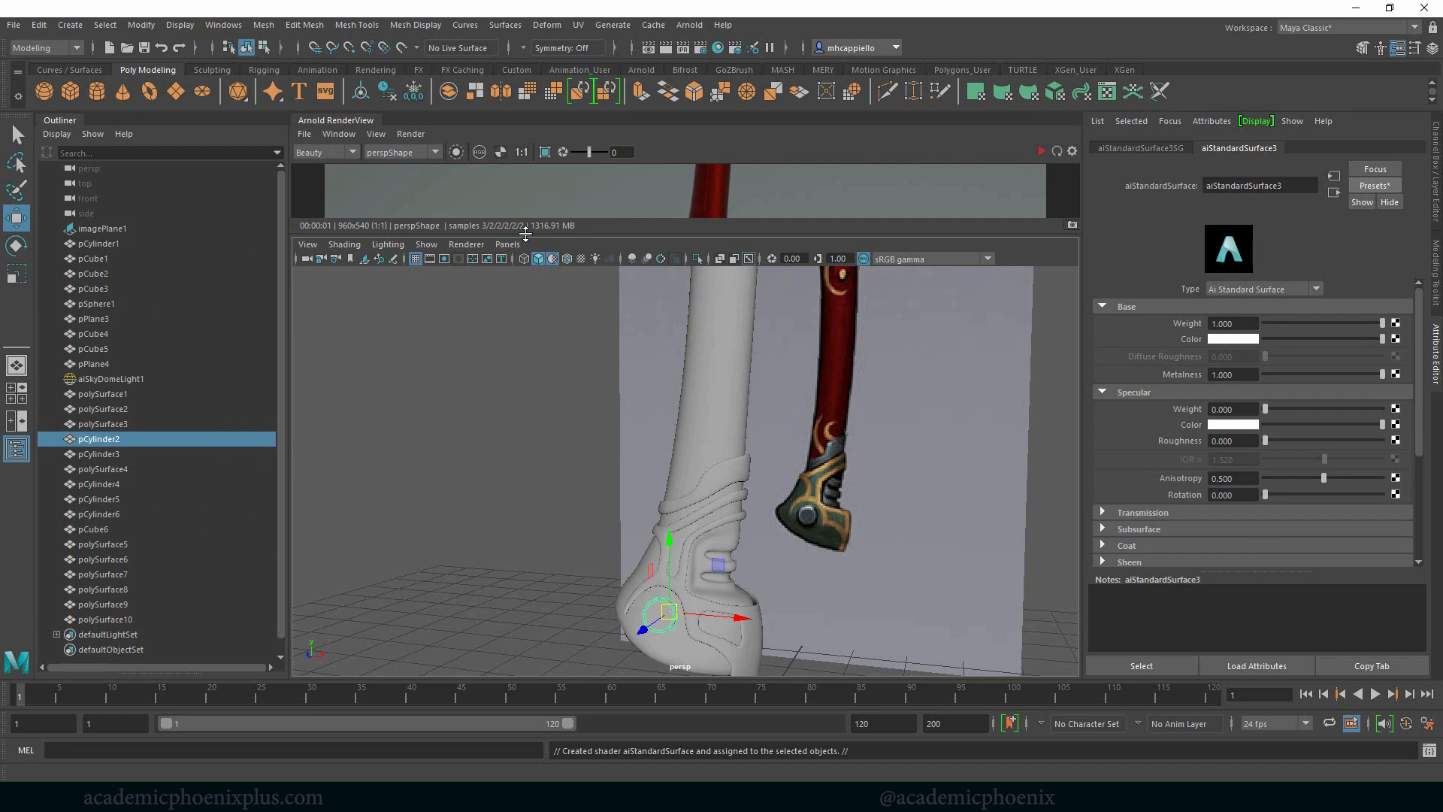
{"action": "left_click_drag", "start_coordinate": [523, 234], "coordinate": [521, 357]}
{"action": "scroll", "coordinate": [800, 283], "scroll_direction": "down", "scroll_amount": 2}
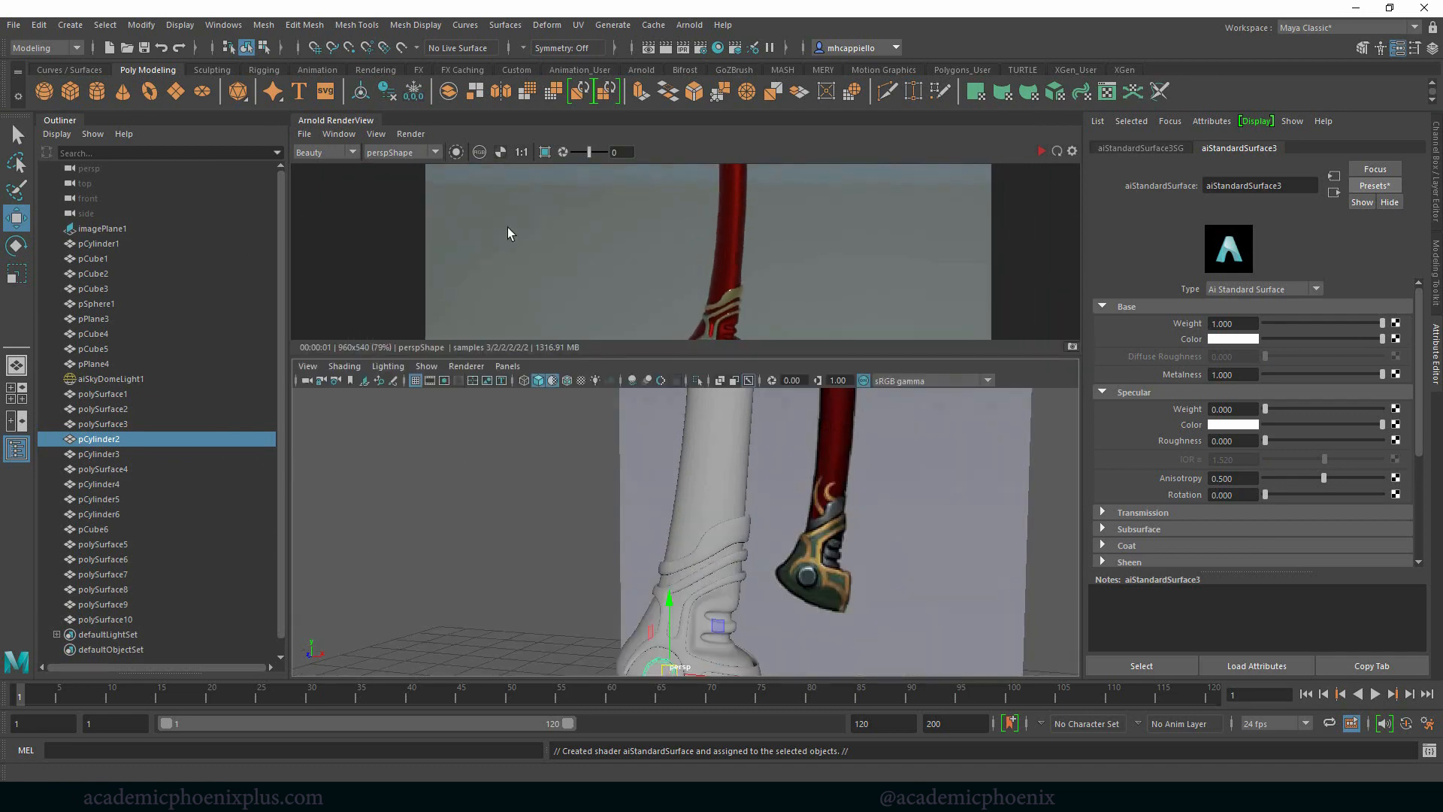
{"action": "left_click_drag", "start_coordinate": [659, 358], "coordinate": [652, 436]}
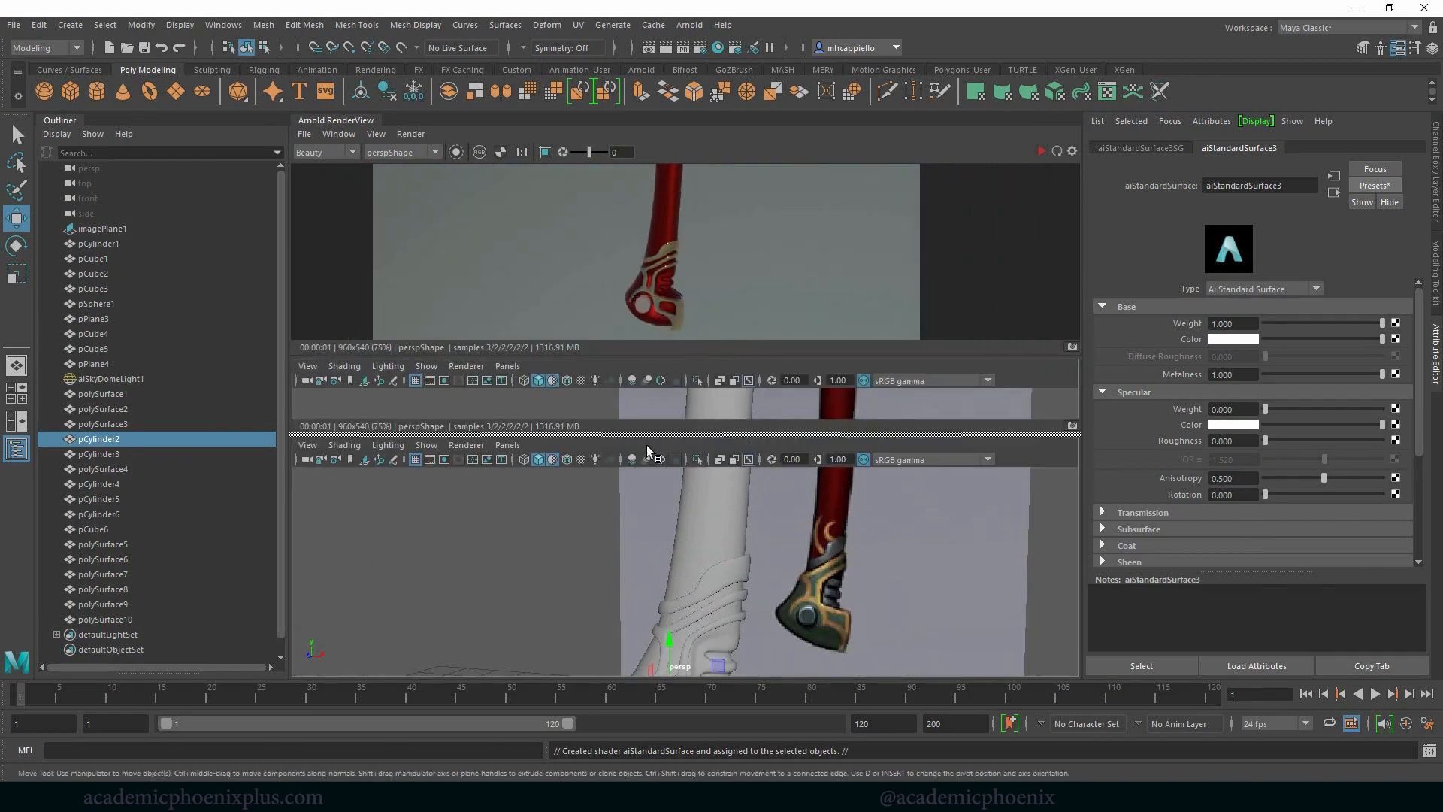
Restart the live Arnold render with the pommel and its chrome stud framed close up.
{"action": "middle_click_drag", "start_coordinate": [780, 603], "coordinate": [754, 563], "text": "alt"}
{"action": "scroll", "coordinate": [754, 563], "scroll_direction": "up", "scroll_amount": 1}
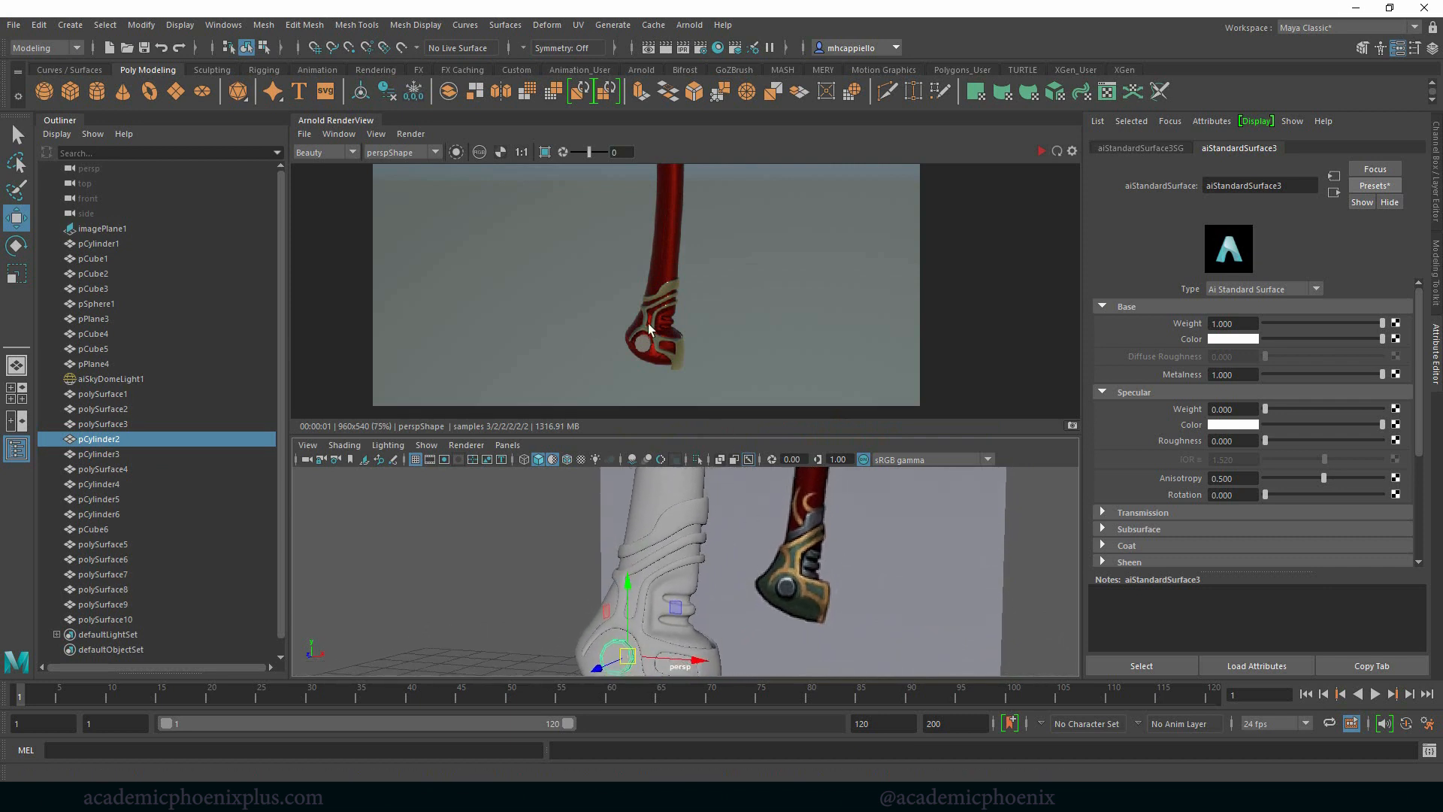
{"action": "scroll", "coordinate": [648, 324], "scroll_direction": "up", "scroll_amount": 1}
{"action": "left_click", "coordinate": [1042, 152]}
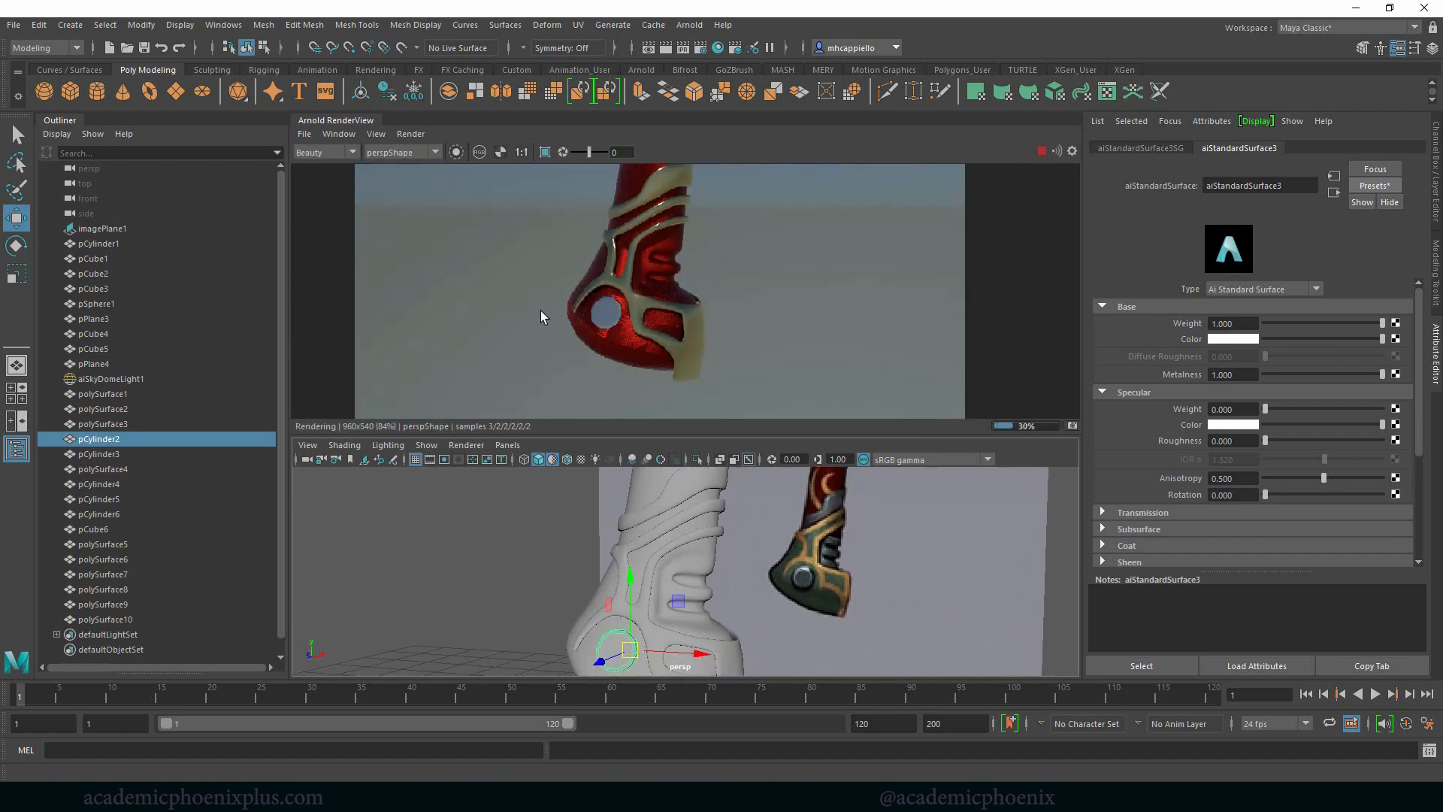
{"action": "left_click_drag", "start_coordinate": [736, 575], "coordinate": [757, 579], "text": "alt"}
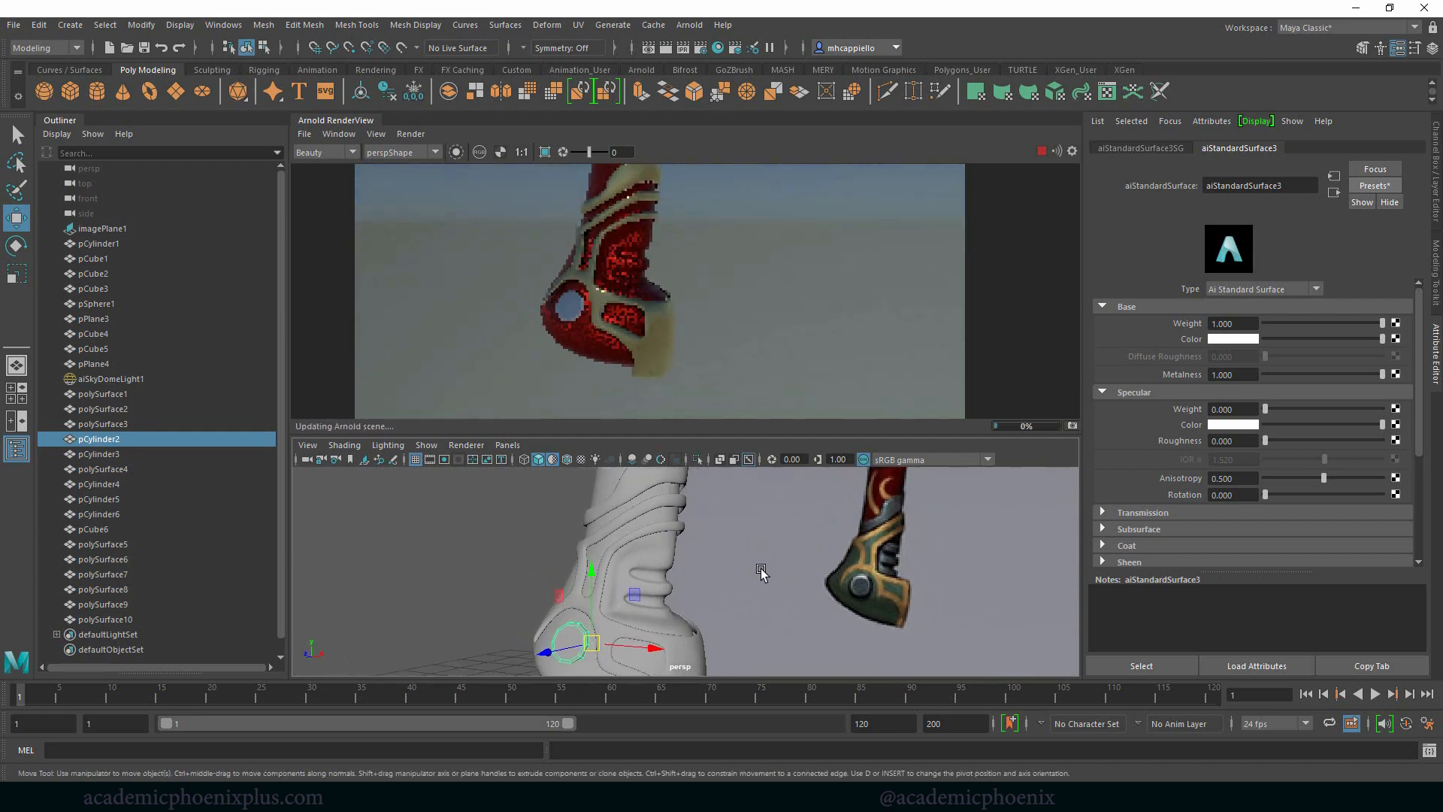
Stop the live render and rename the stud's material as chrome_shader.
{"action": "left_click", "coordinate": [1043, 151]}
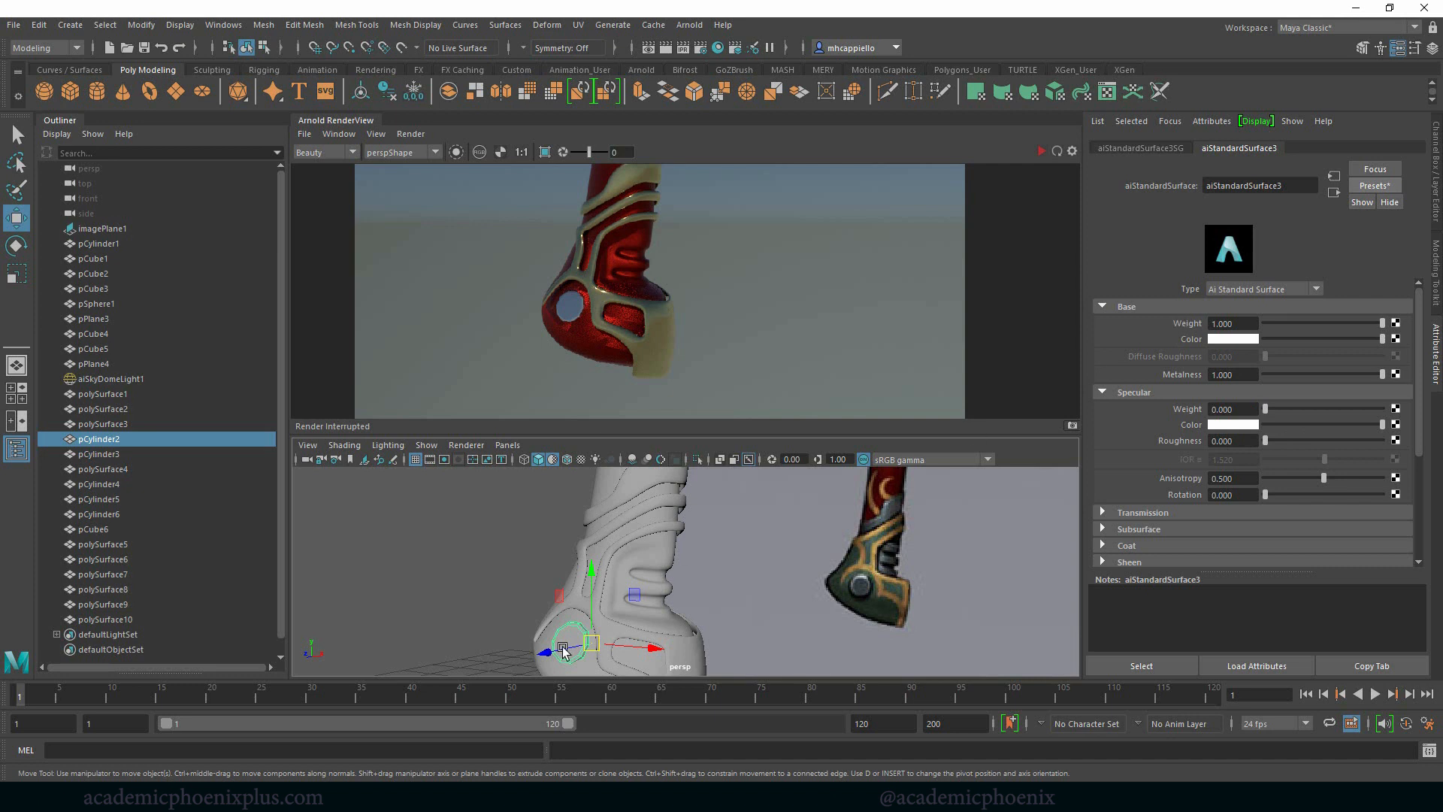
{"action": "double_click", "coordinate": [1296, 186]}
{"action": "type", "text": "c"}
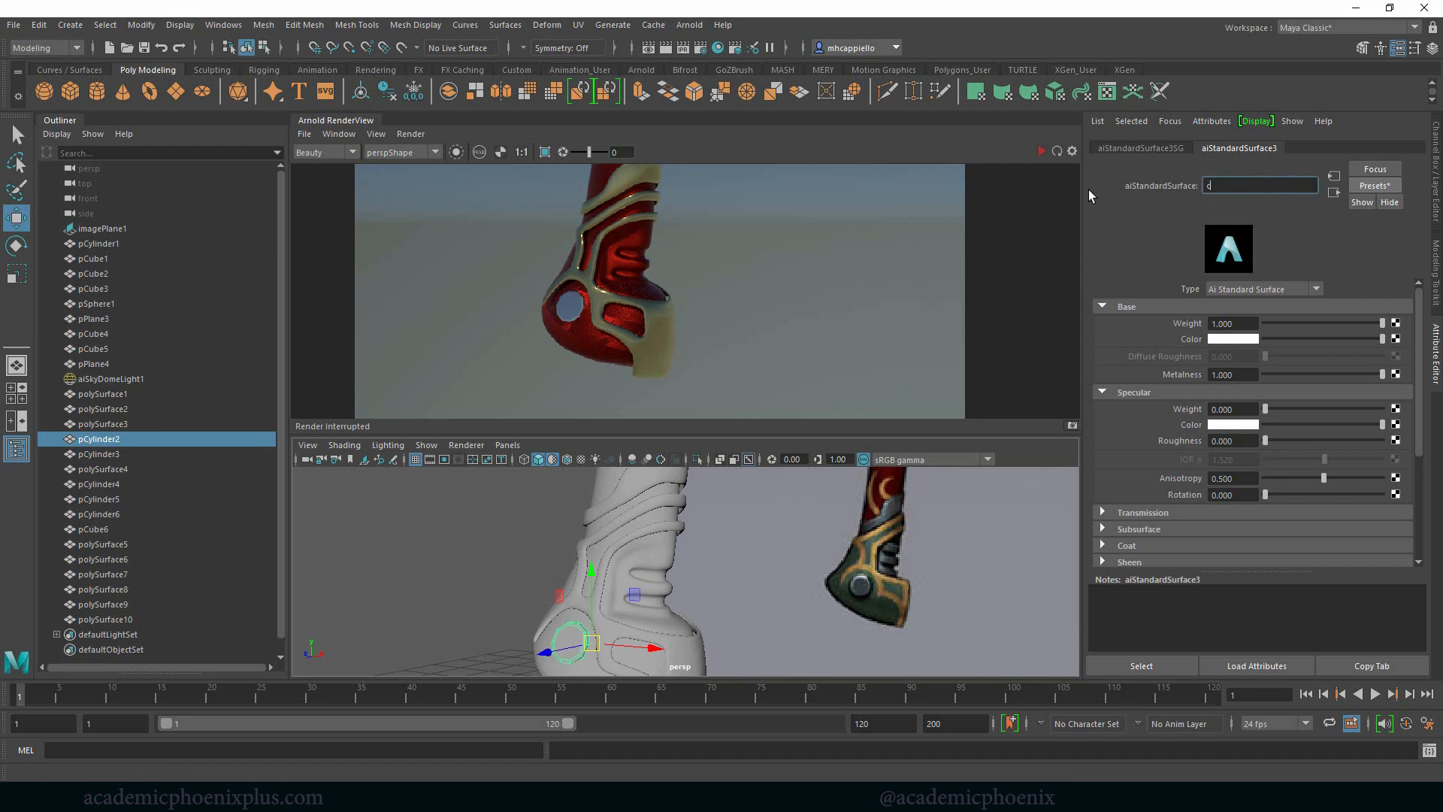
{"action": "type", "text": "hrome_shader"}
{"action": "key", "text": "Return"}
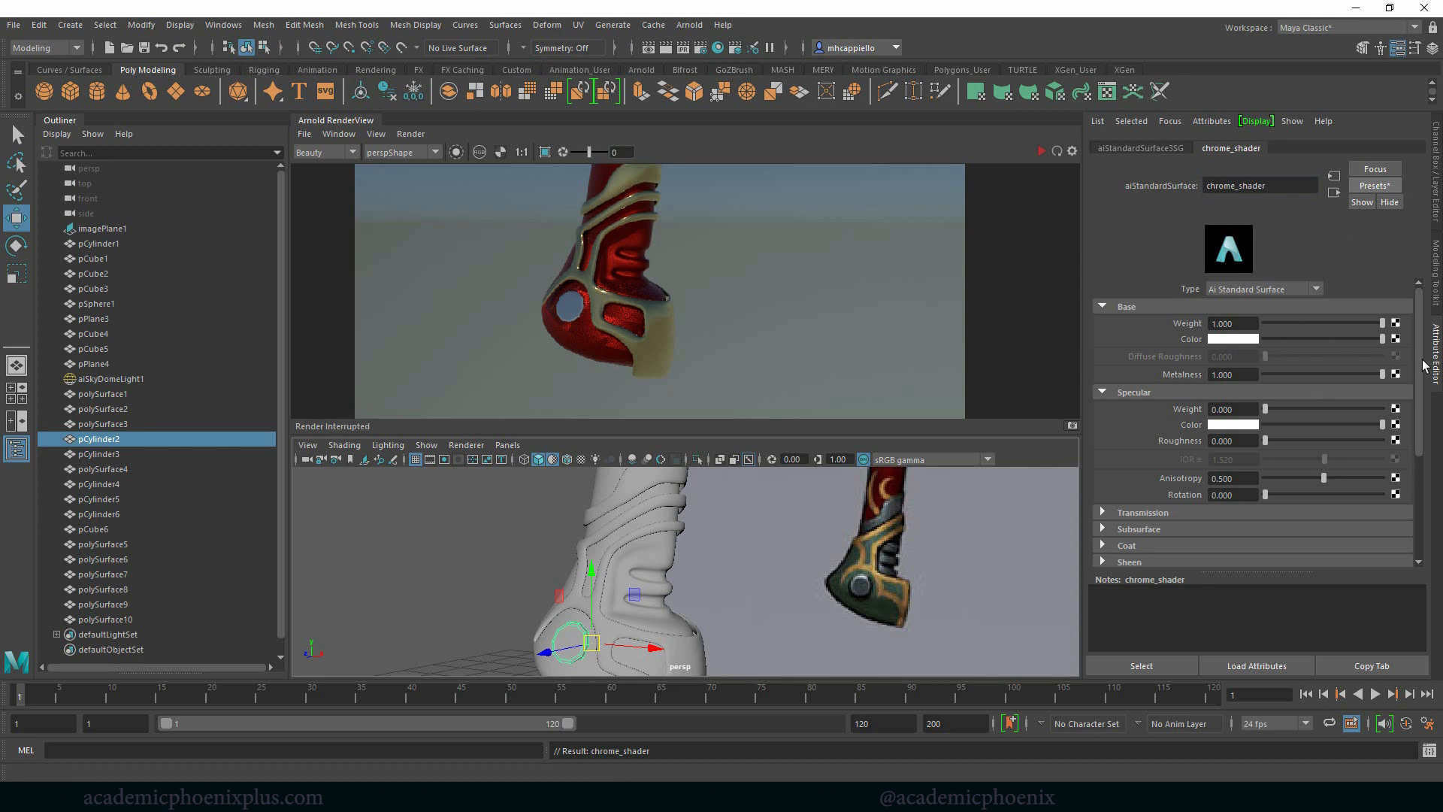
Restart the live render and raise the chrome shader's specular roughness to 0.357.
{"action": "left_click_drag", "start_coordinate": [1423, 366], "coordinate": [1416, 367]}
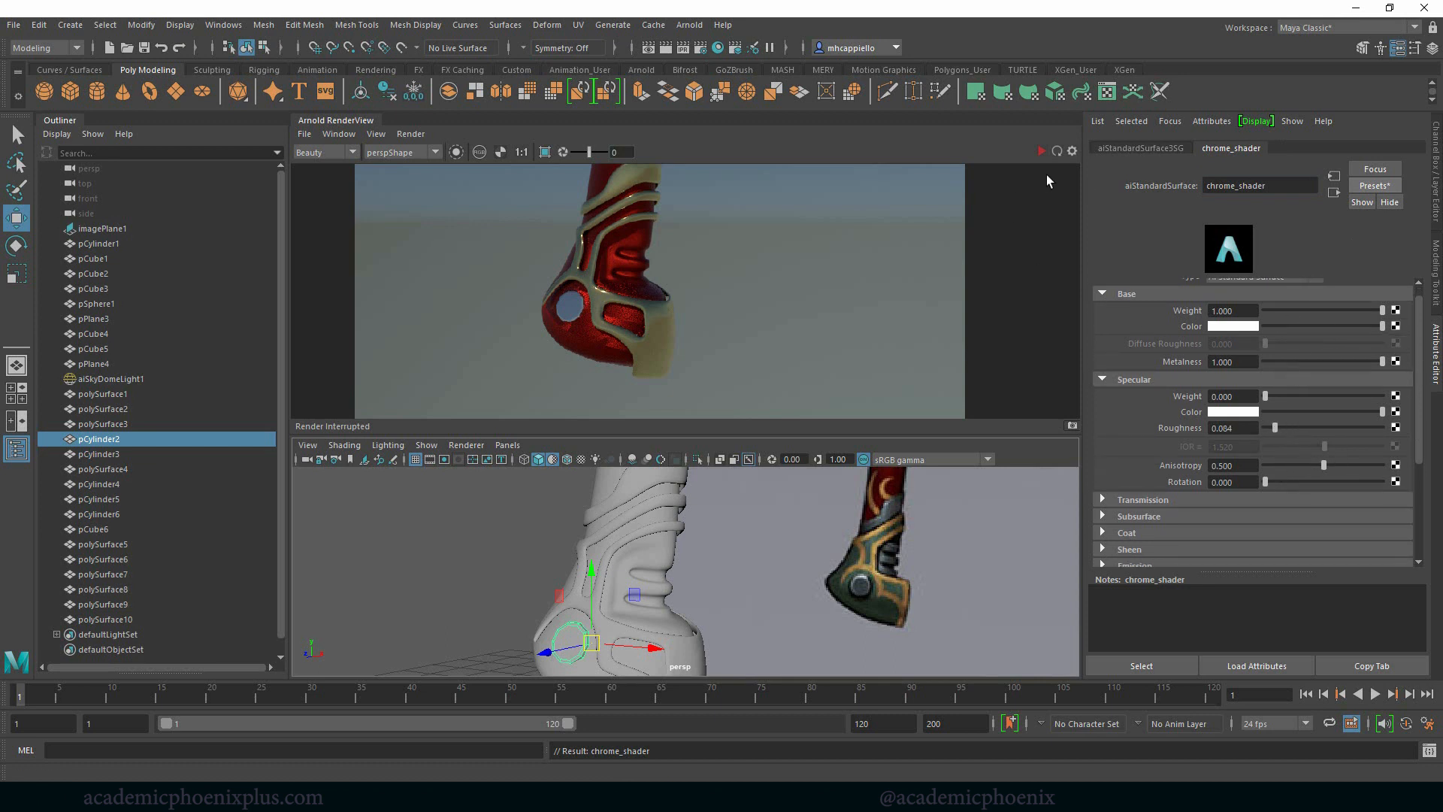
{"action": "left_click", "coordinate": [1042, 153]}
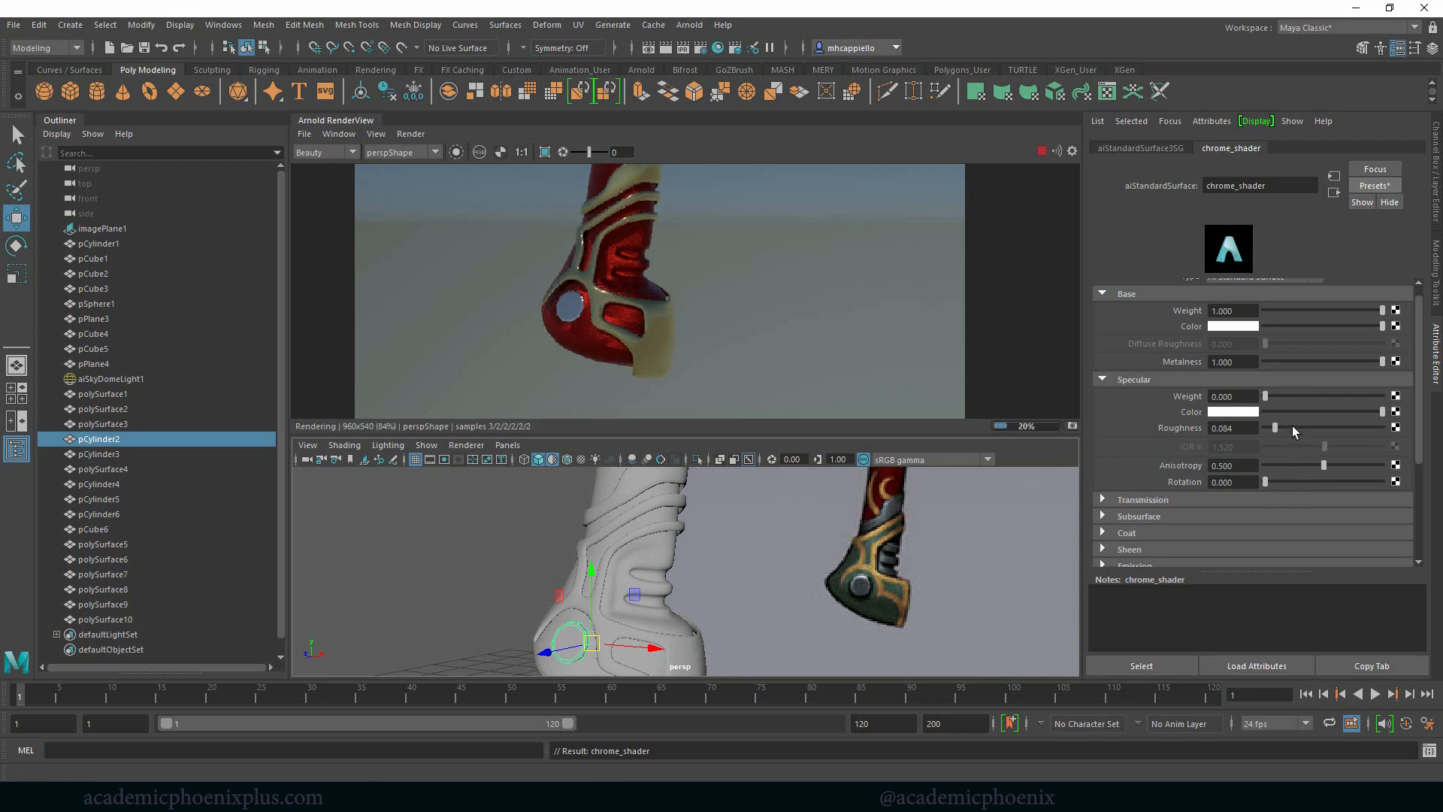
{"action": "left_click_drag", "start_coordinate": [1292, 425], "coordinate": [1315, 427]}
{"action": "left_click_drag", "start_coordinate": [1310, 425], "coordinate": [1306, 426]}
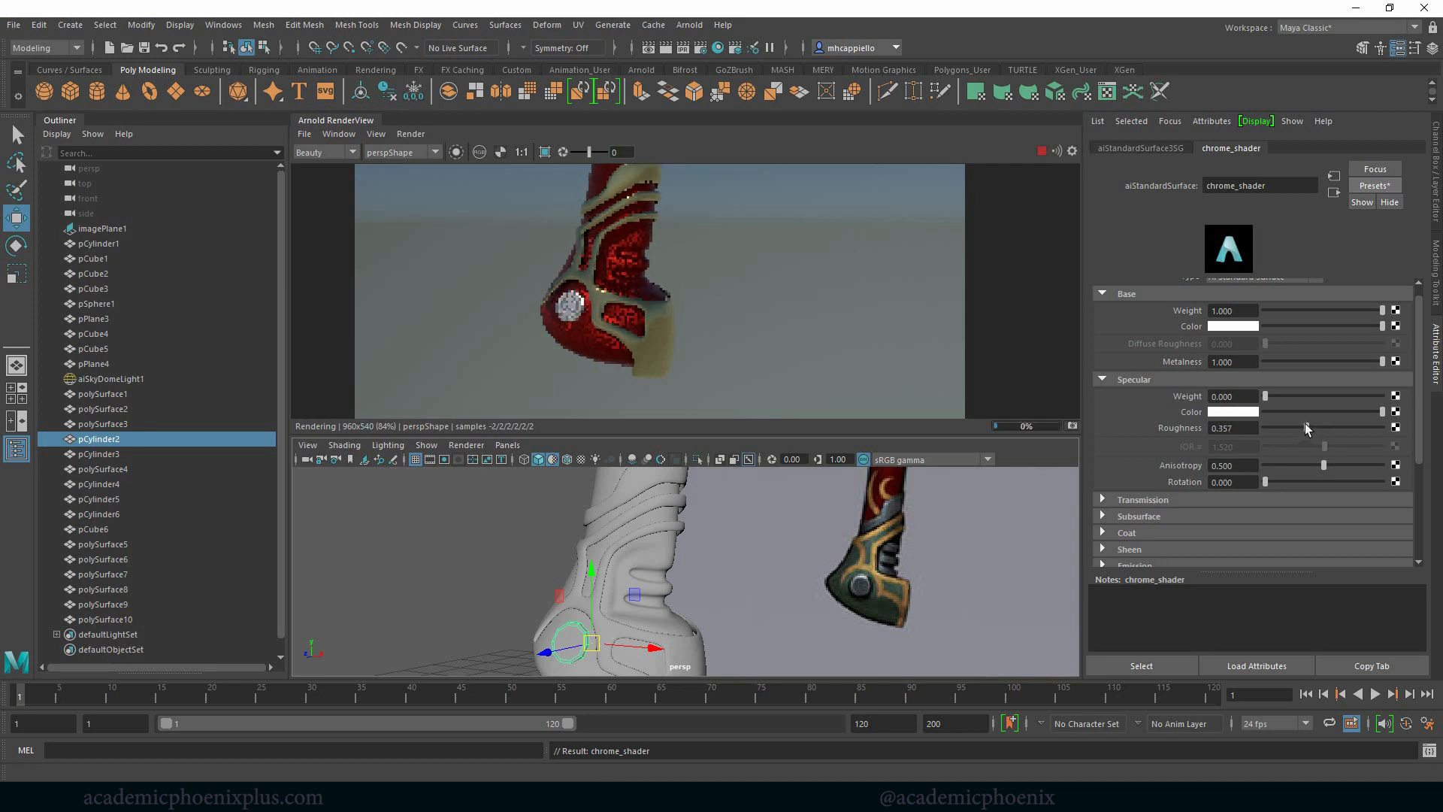
Set the chrome shader's base color to a dark grey-blue (hue about 197, saturation 0.392, value 0.272) and its specular roughness to 0.409.
{"action": "left_click", "coordinate": [1237, 328]}
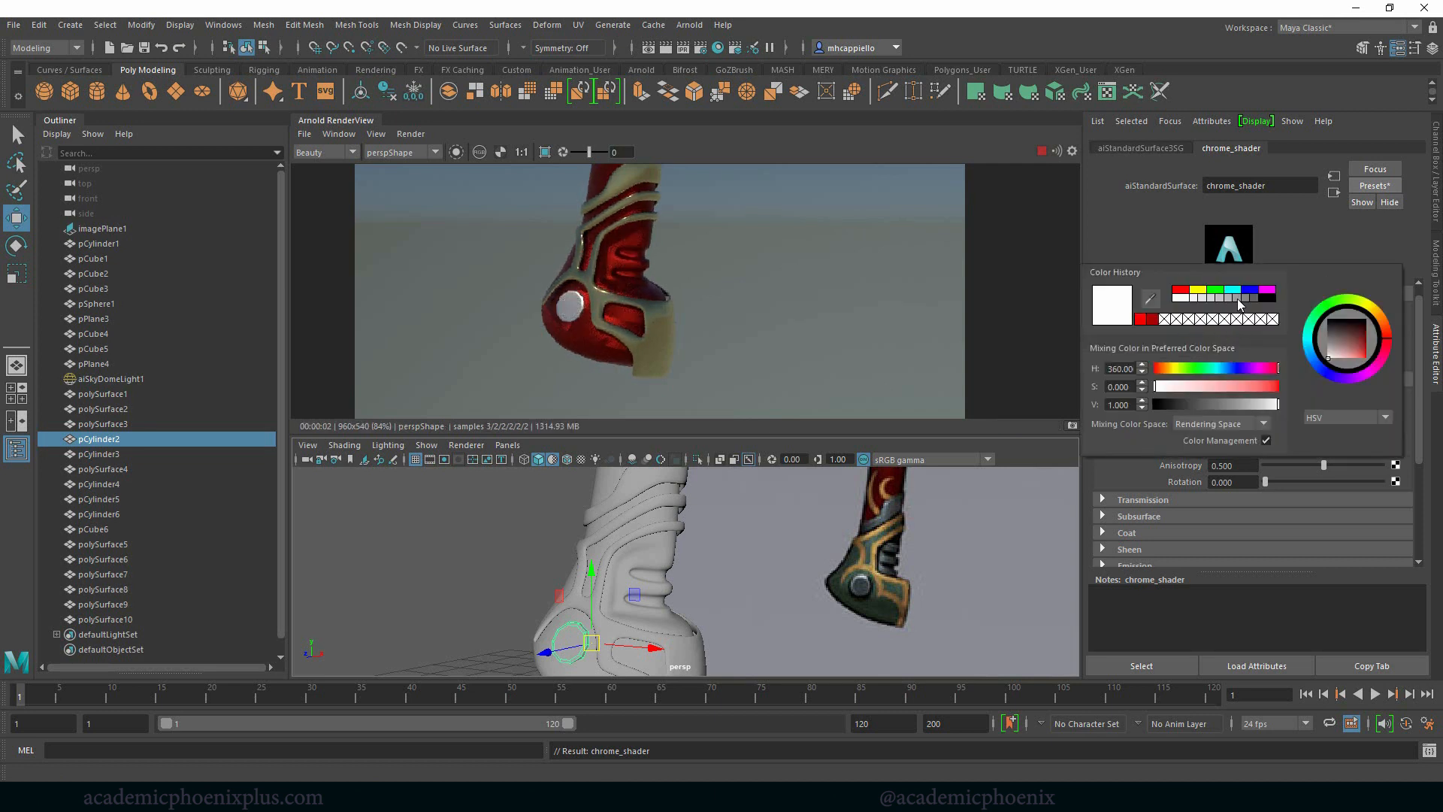
{"action": "left_click", "coordinate": [1238, 297]}
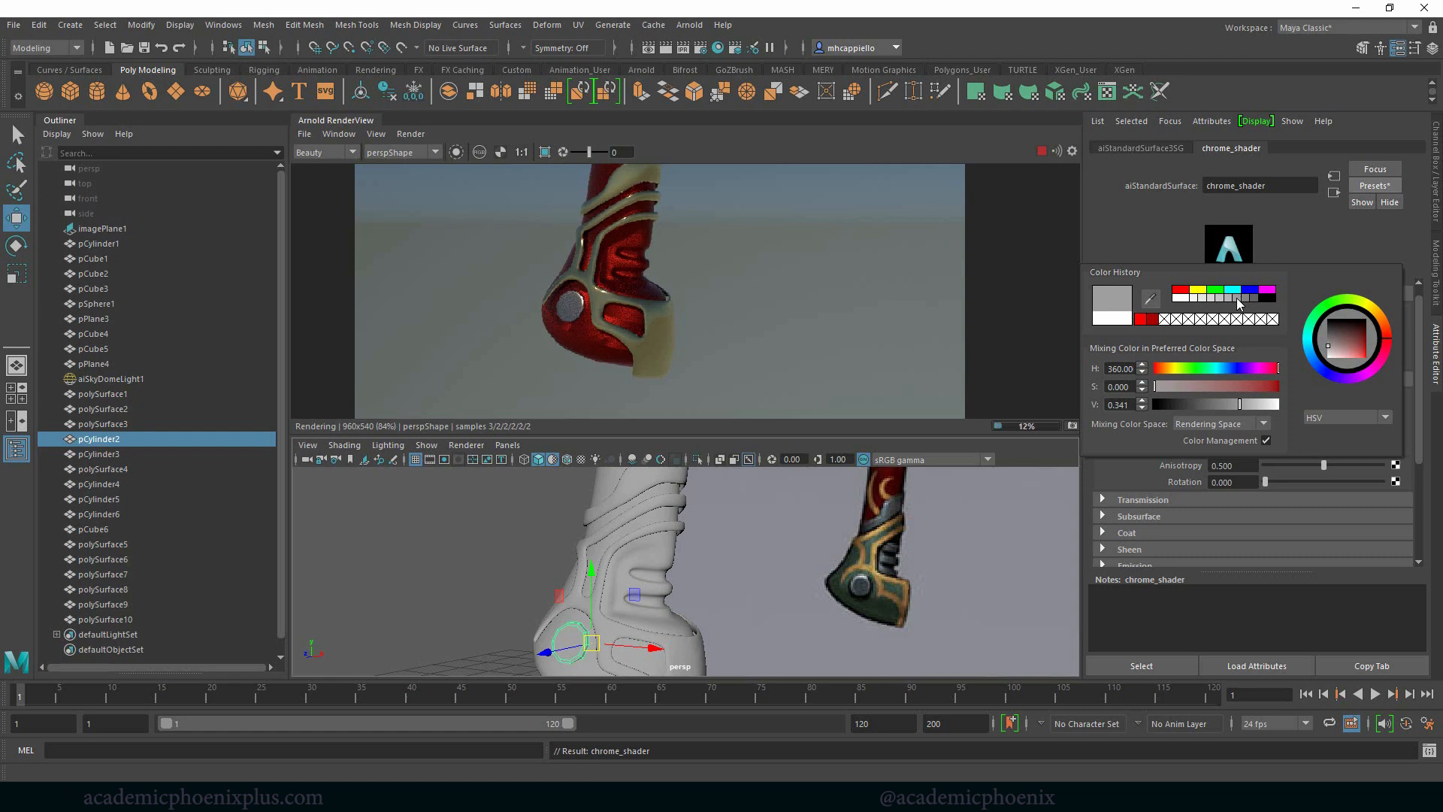
{"action": "left_click", "coordinate": [1311, 344]}
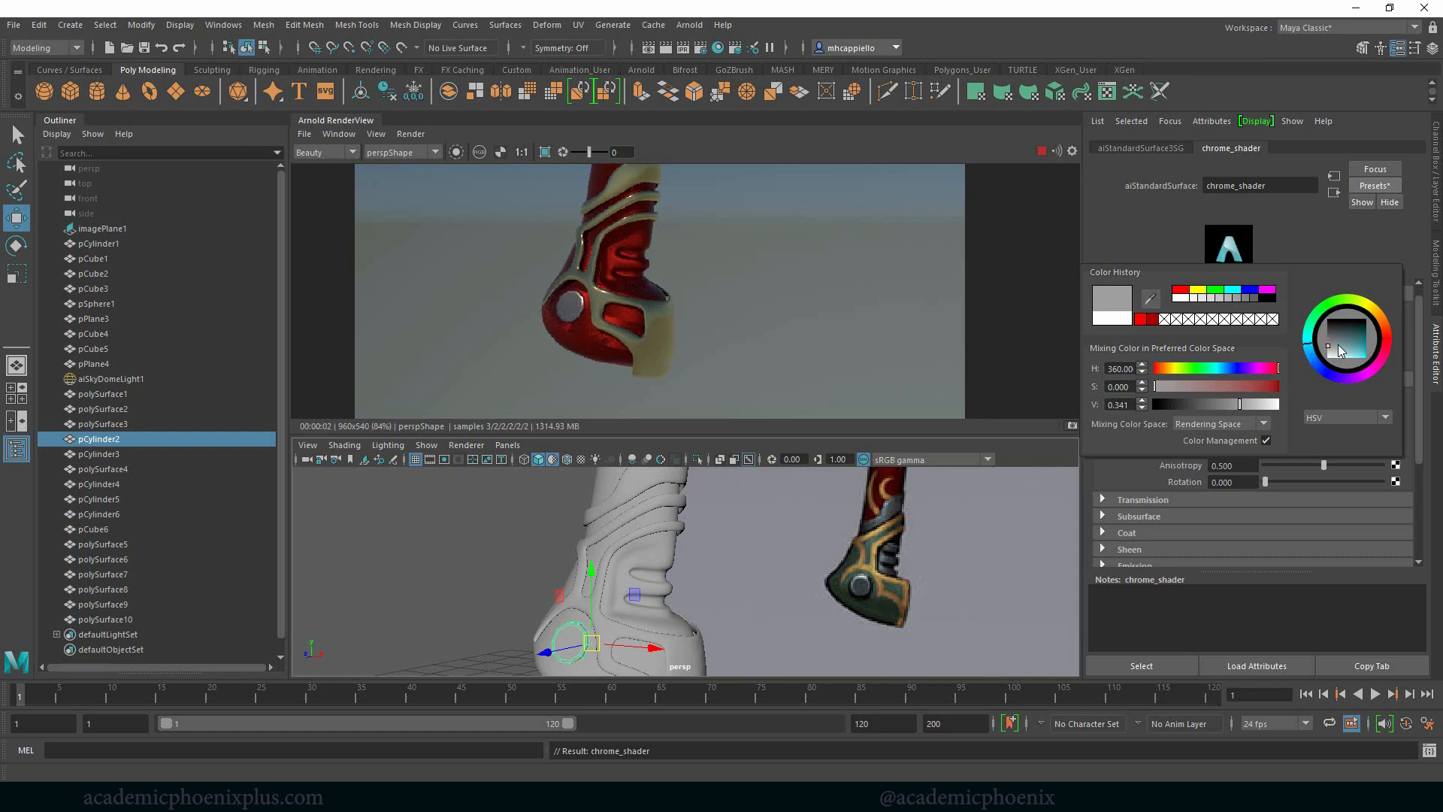
{"action": "left_click", "coordinate": [1335, 350]}
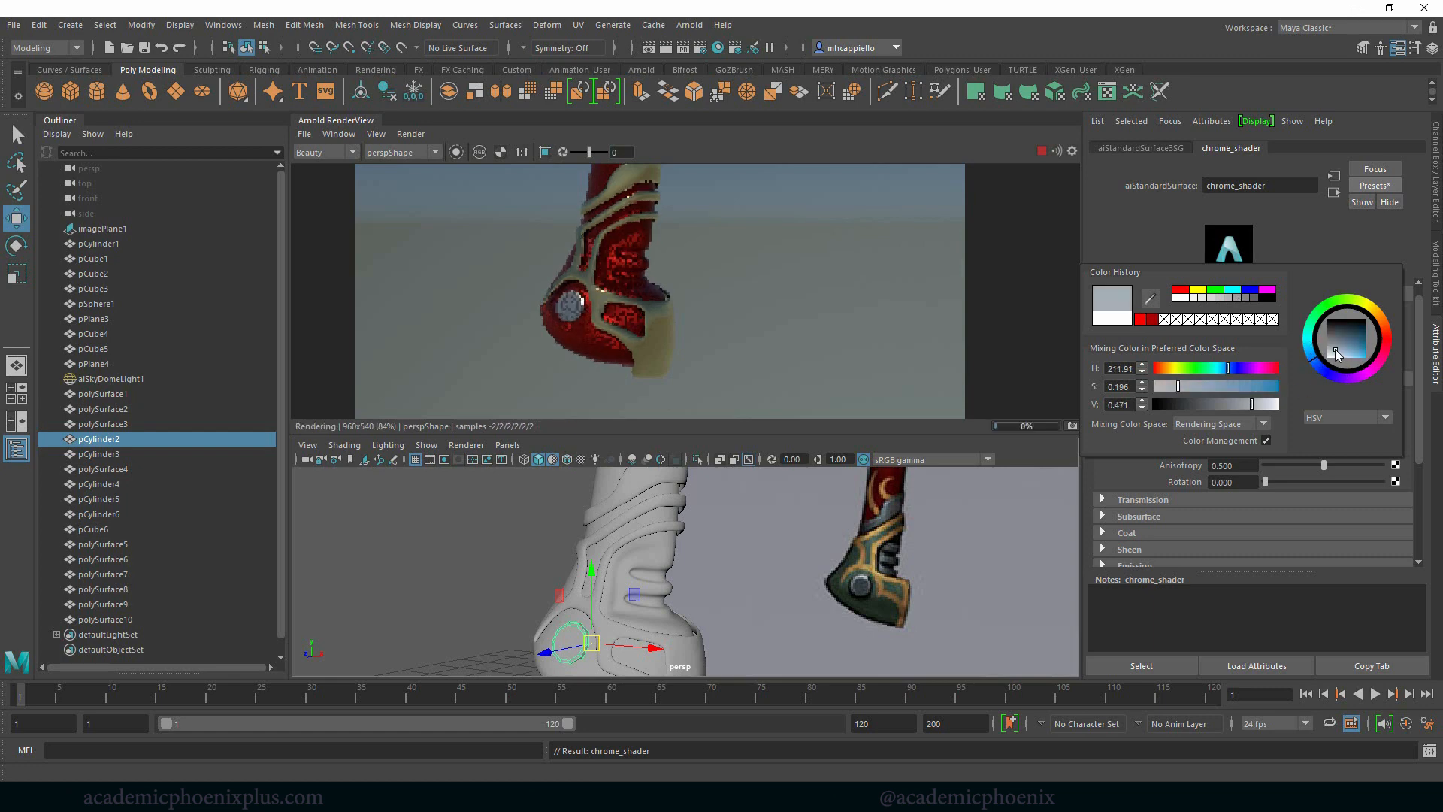
{"action": "left_click", "coordinate": [1339, 348]}
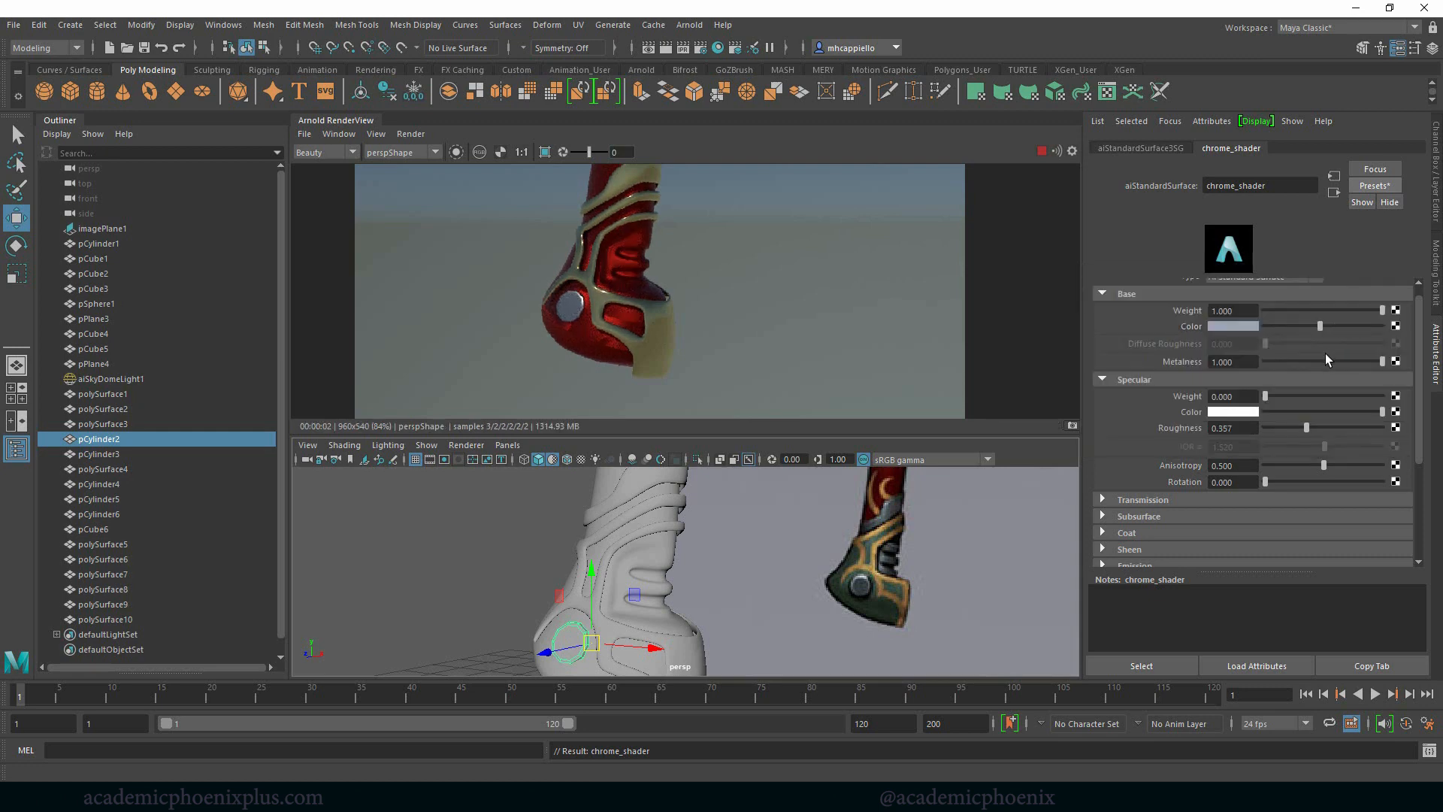
{"action": "left_click", "coordinate": [1250, 326]}
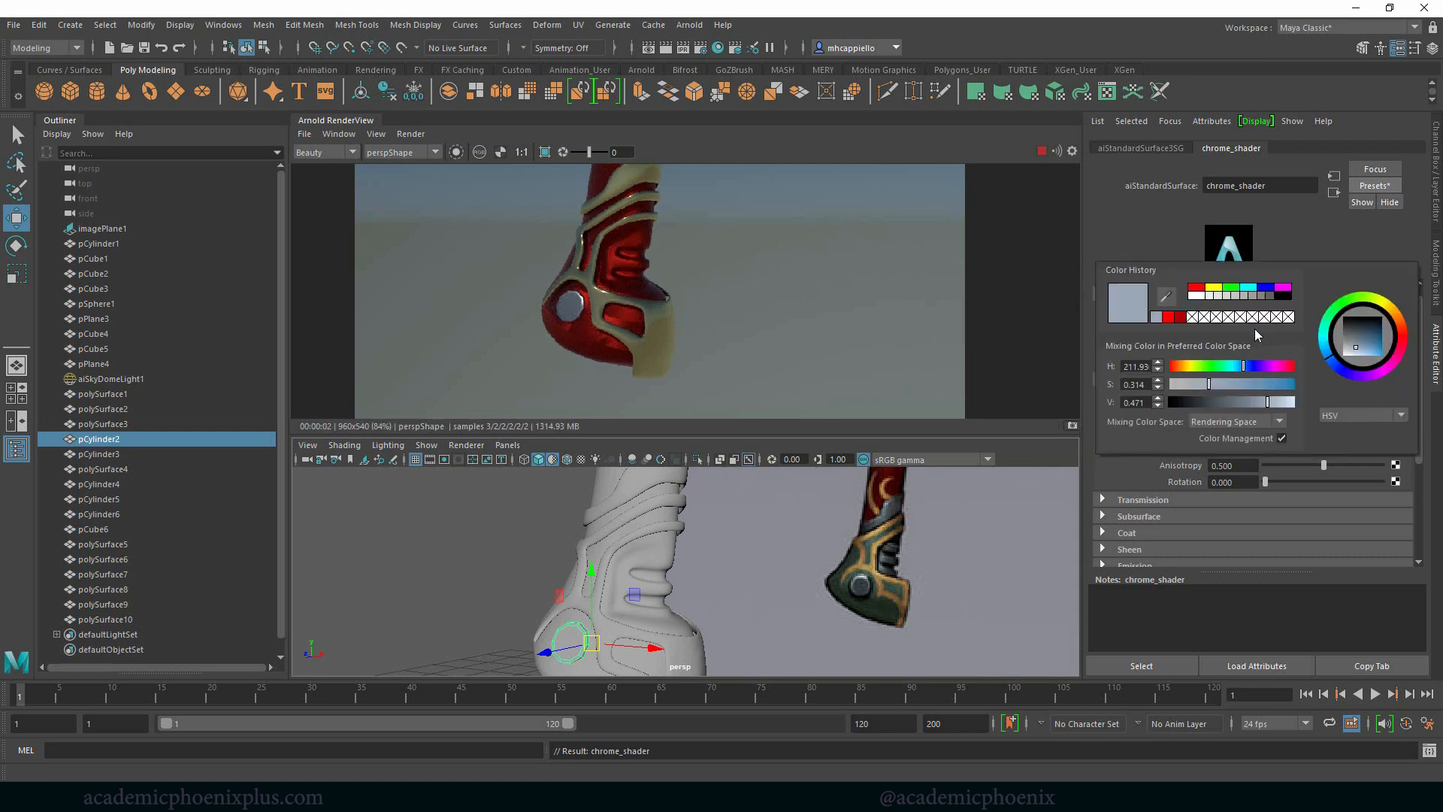
{"action": "left_click", "coordinate": [1331, 335]}
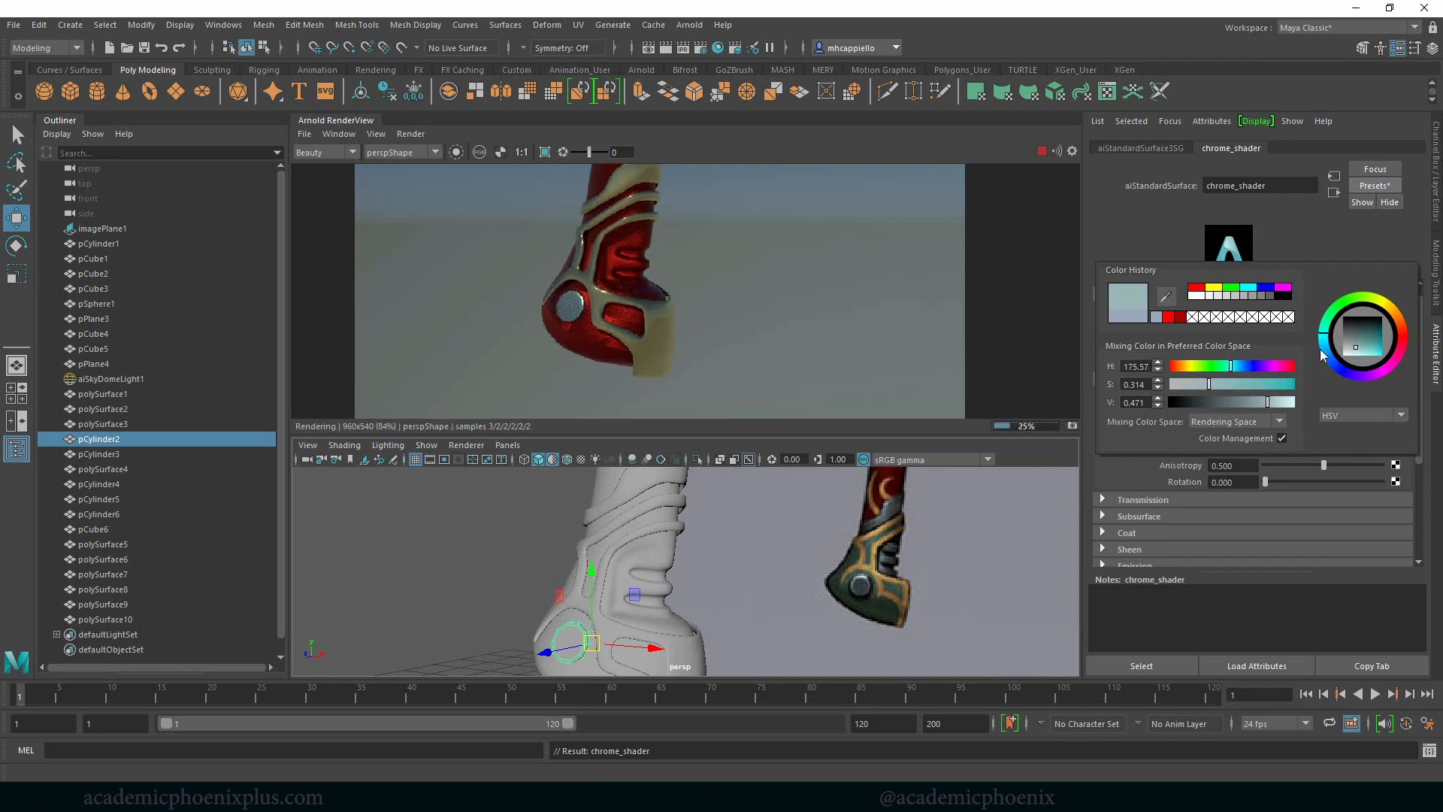
{"action": "left_click_drag", "start_coordinate": [1331, 354], "coordinate": [1360, 356]}
{"action": "left_click", "coordinate": [1357, 341]}
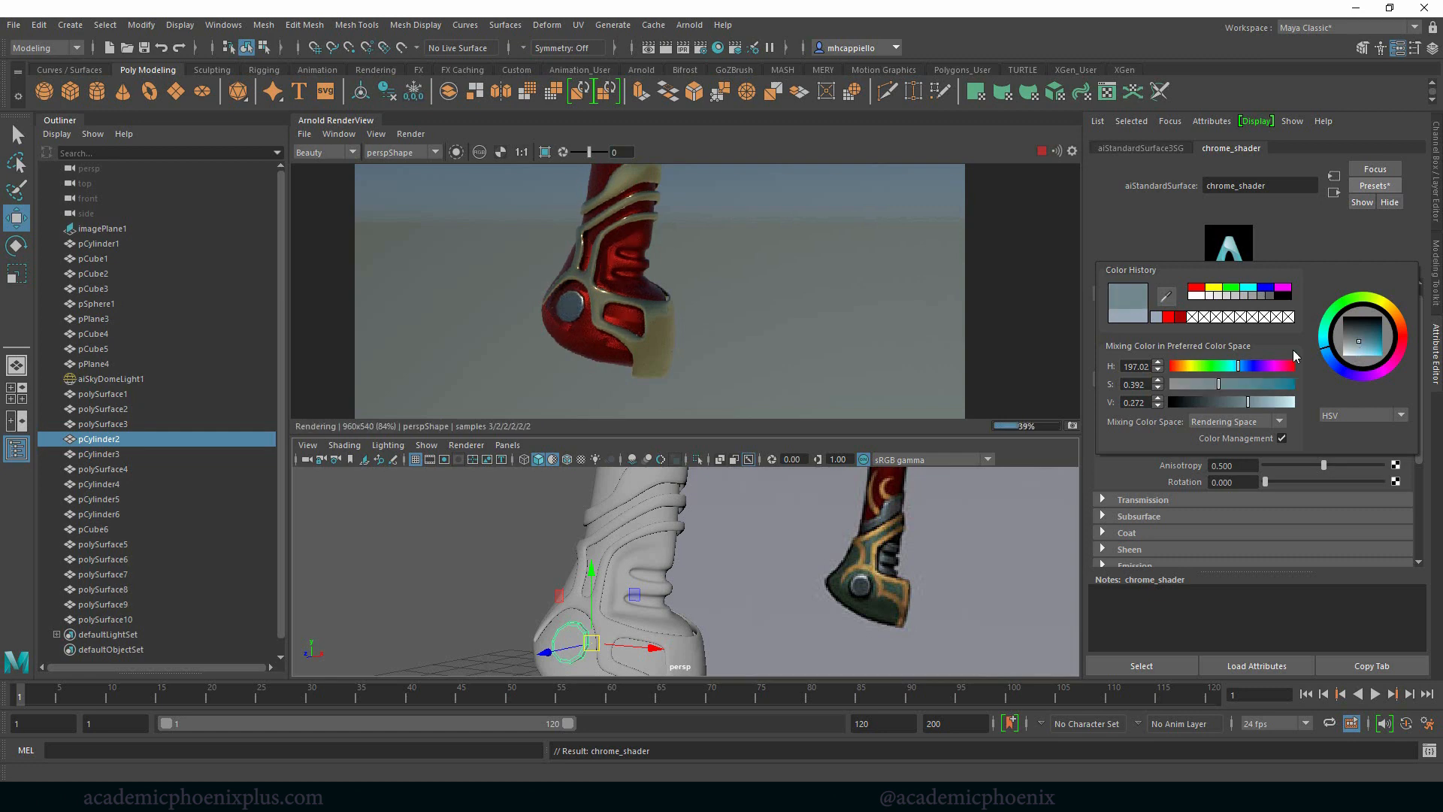
{"action": "left_click_drag", "start_coordinate": [1306, 427], "coordinate": [1313, 425]}
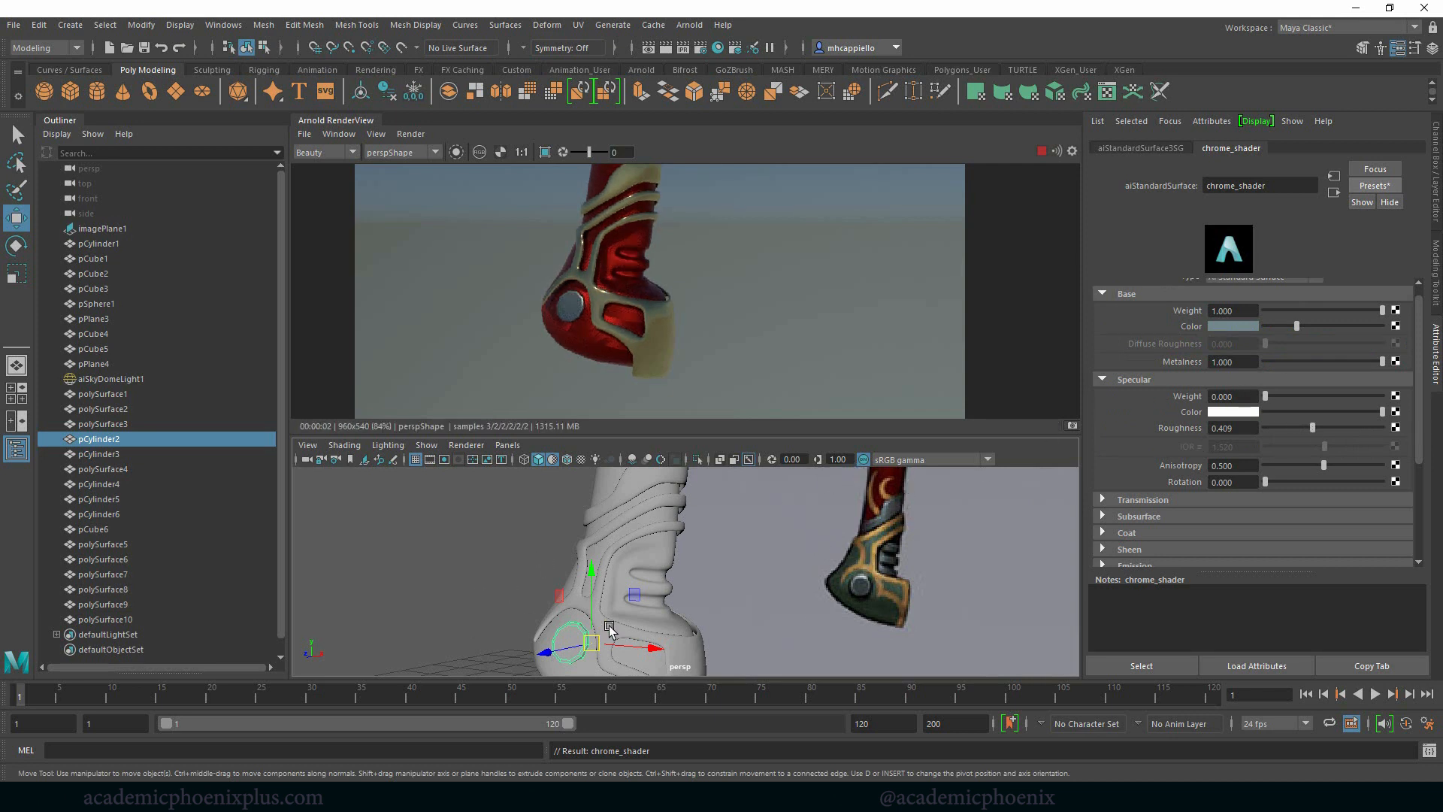
Rescale the round stud along its depth so it protrudes from the pommel.
{"action": "key", "text": "r"}
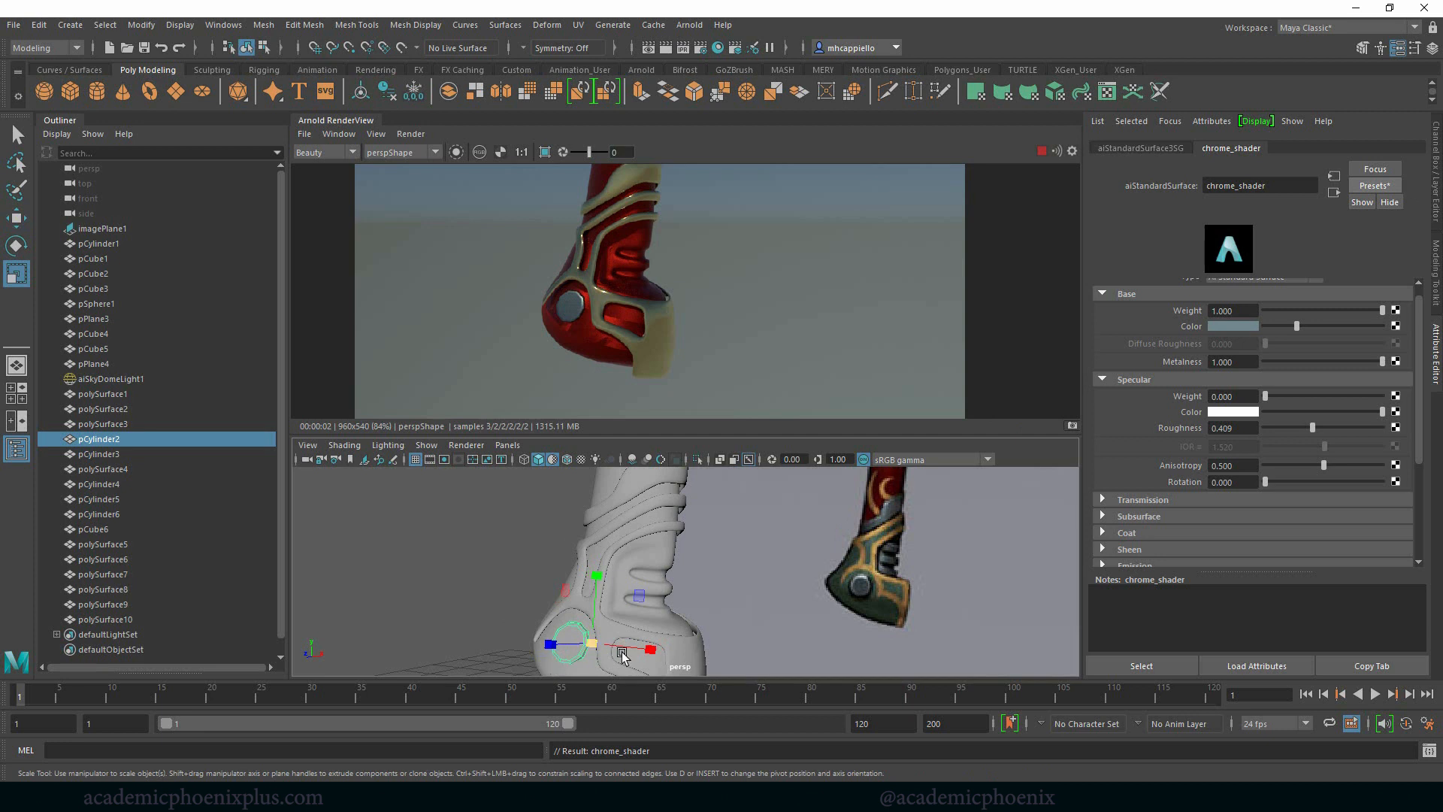
{"action": "left_click_drag", "start_coordinate": [589, 648], "coordinate": [429, 613], "text": "alt"}
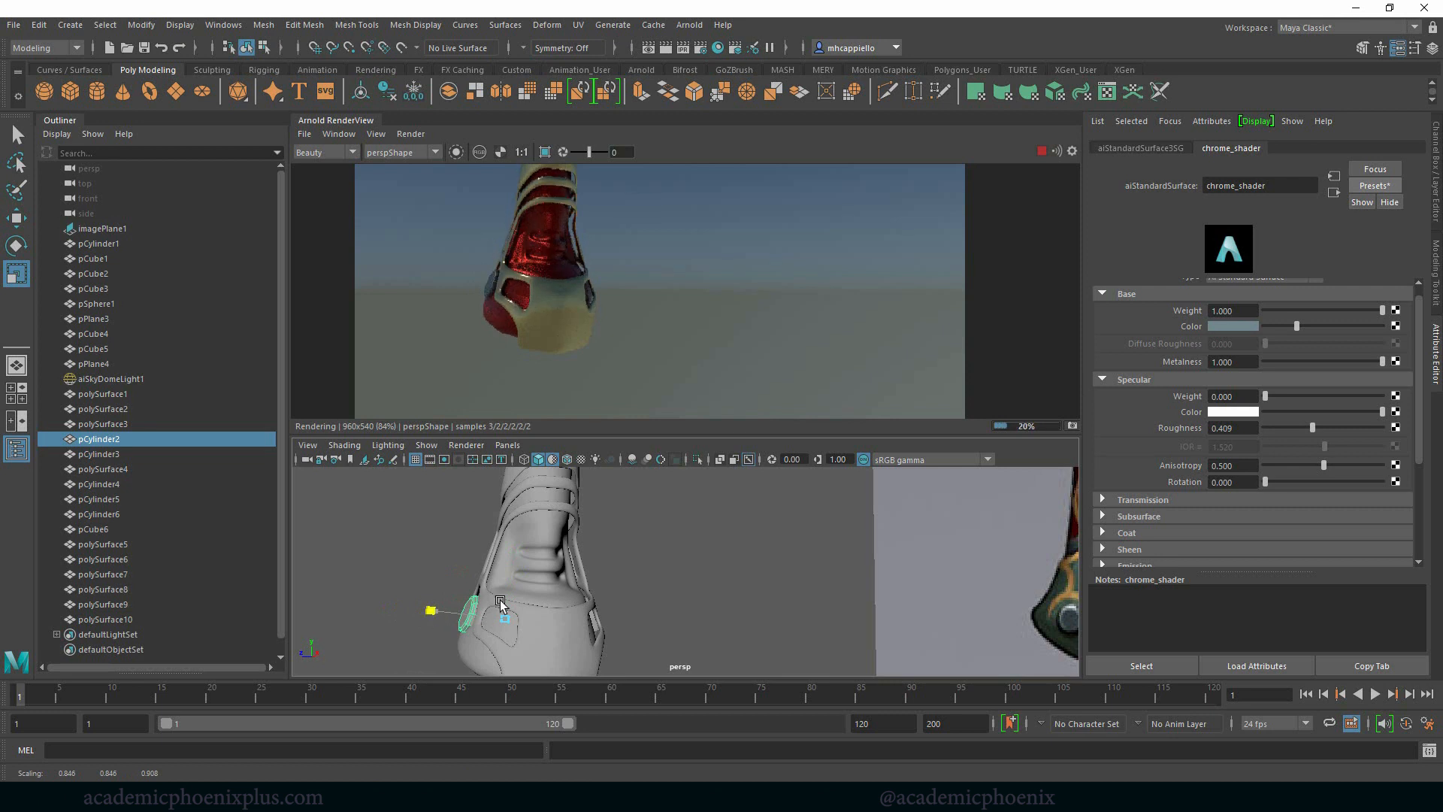
{"action": "left_click_drag", "start_coordinate": [635, 589], "coordinate": [711, 519], "text": "alt"}
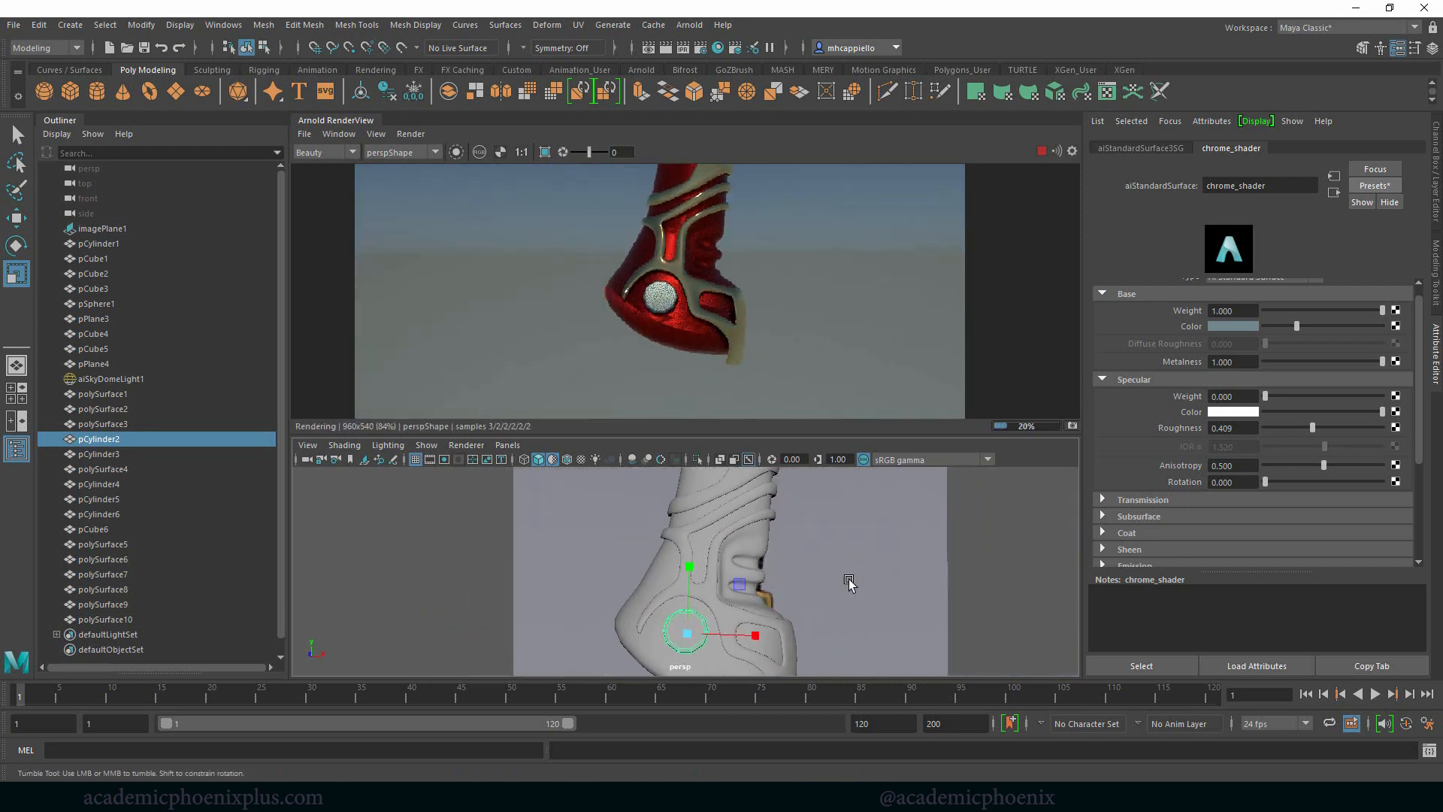
{"action": "left_click_drag", "start_coordinate": [847, 583], "coordinate": [850, 585], "text": "alt"}
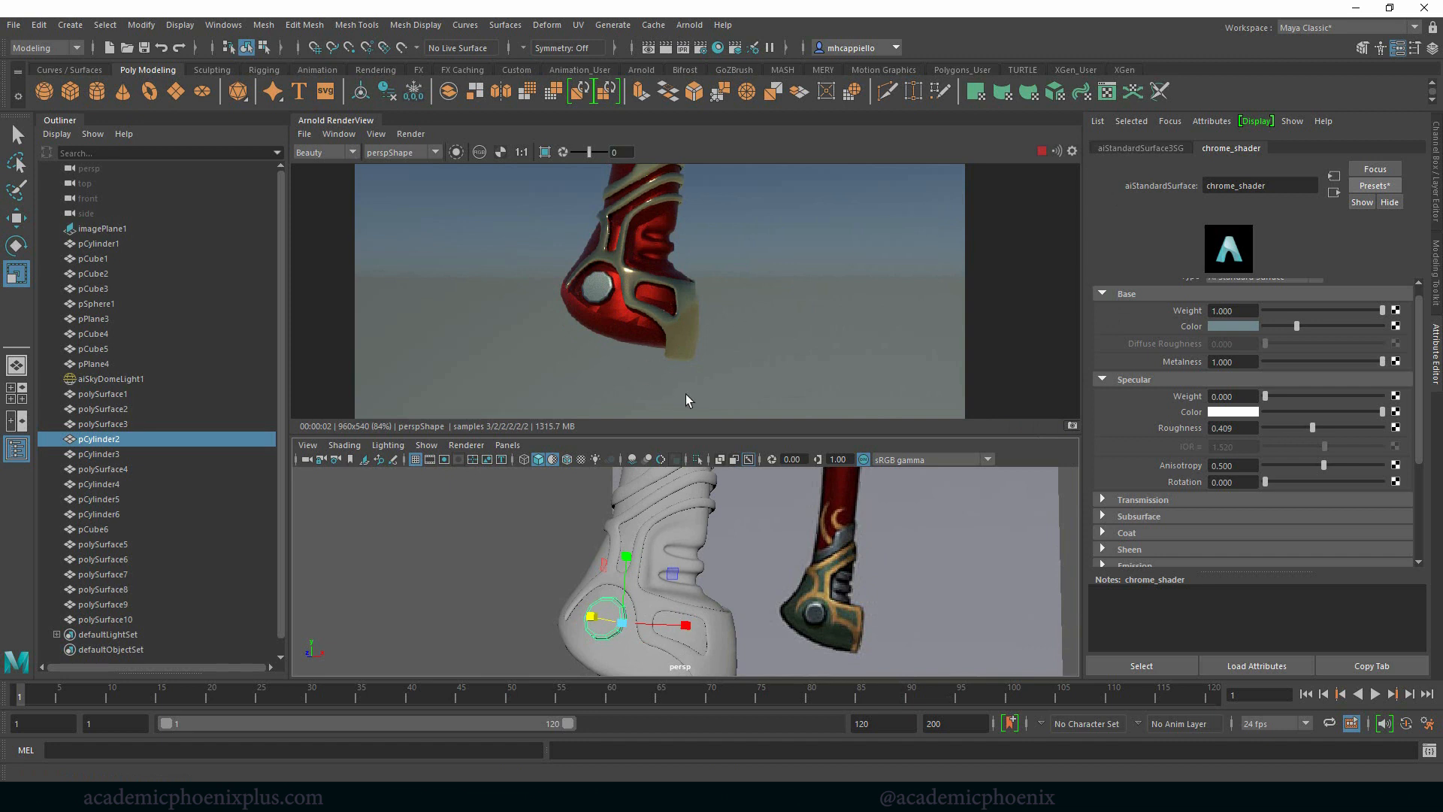
Select the faces of the uppermost band of the gold trim, assign chrome_shader to them and rerun the live render.
{"action": "left_click", "coordinate": [666, 502]}
{"action": "mouse_move", "coordinate": [666, 502]}
{"action": "left_mouse_down", "text": "alt"}
{"action": "mouse_move", "coordinate": [718, 526]}
{"action": "mouse_move", "coordinate": [667, 516]}
{"action": "left_mouse_up", "text": "alt"}
{"action": "right_click_drag", "start_coordinate": [672, 512], "coordinate": [669, 427]}
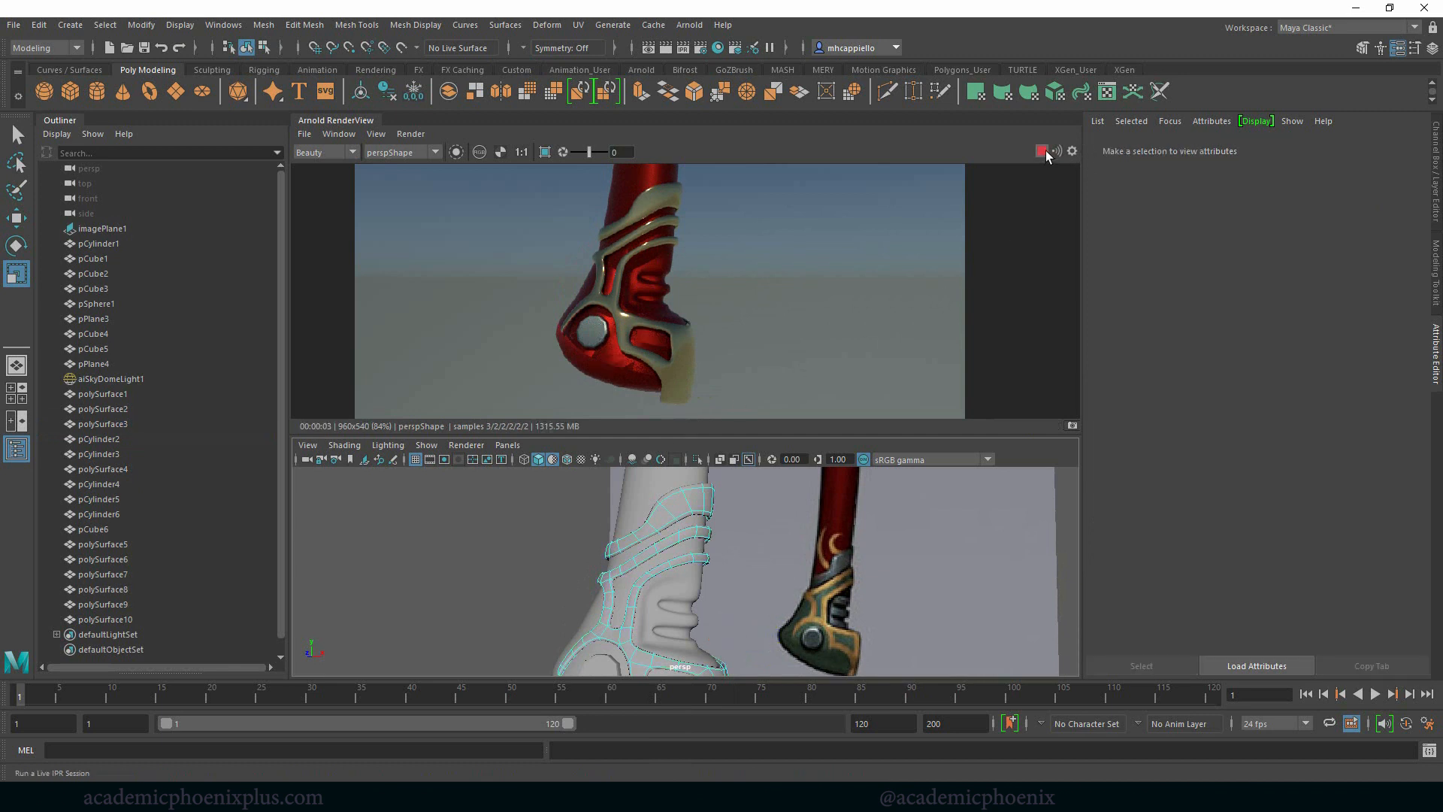
{"action": "left_click", "coordinate": [658, 518]}
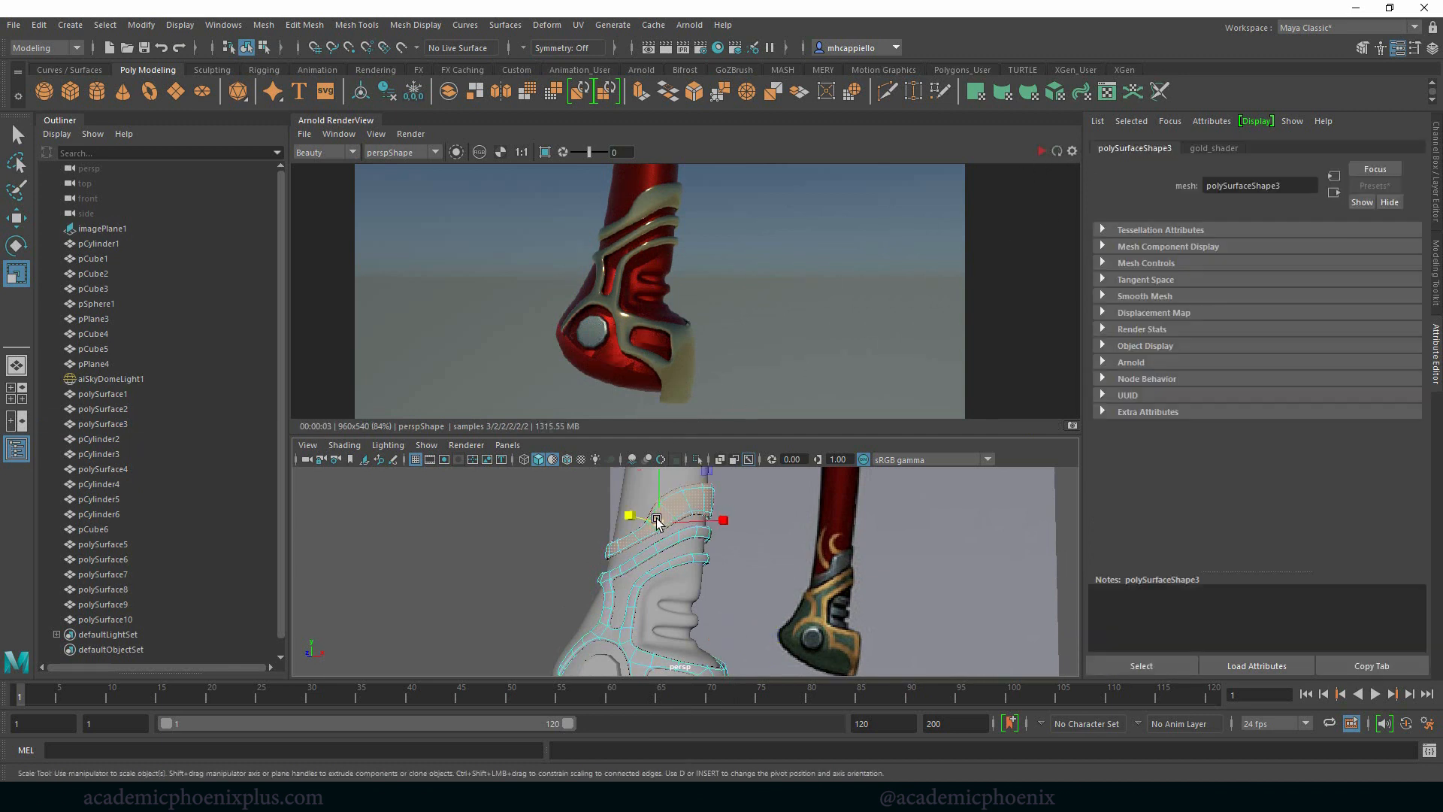
{"action": "right_click_drag", "start_coordinate": [678, 510], "coordinate": [676, 345]}
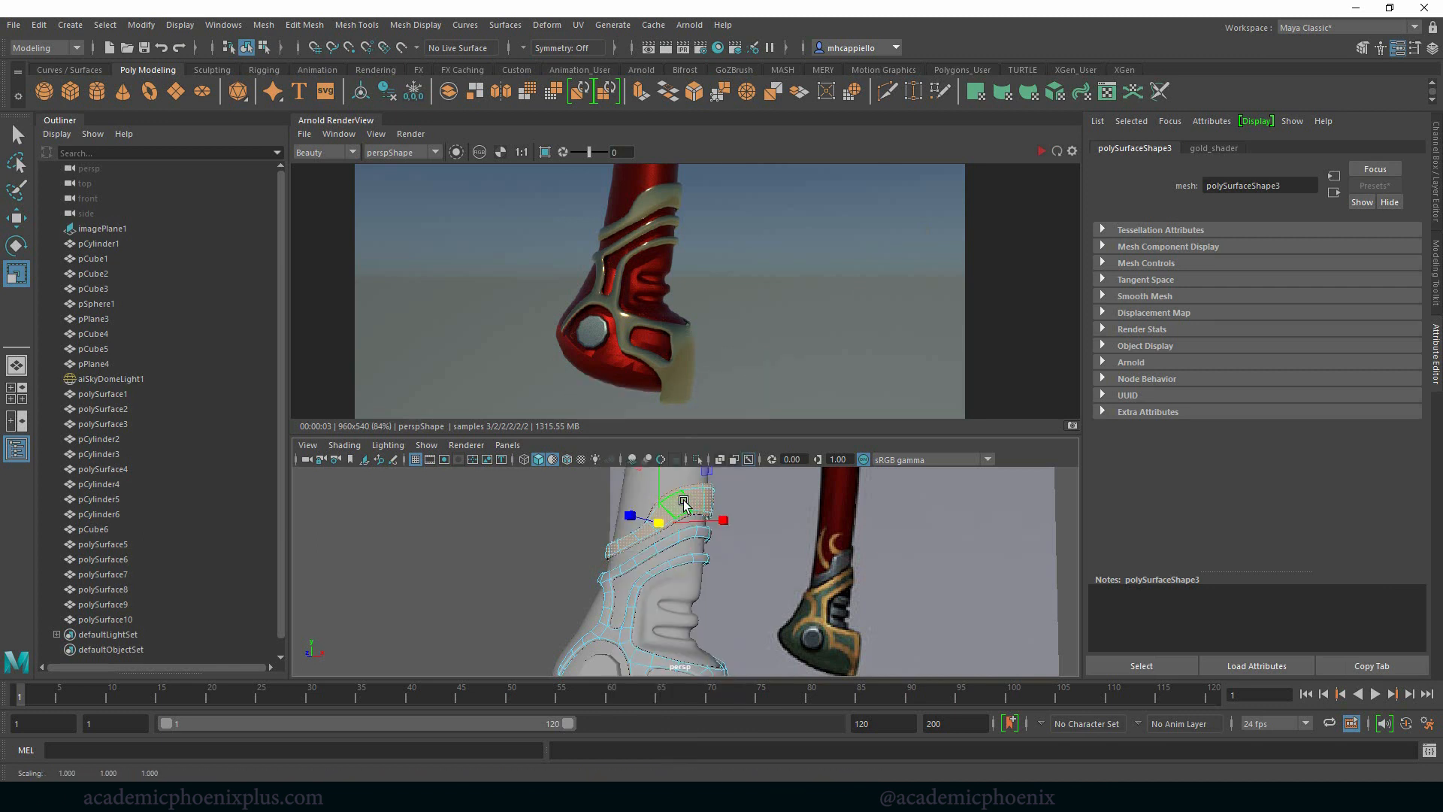
{"action": "right_click_drag", "start_coordinate": [679, 502], "coordinate": [809, 721]}
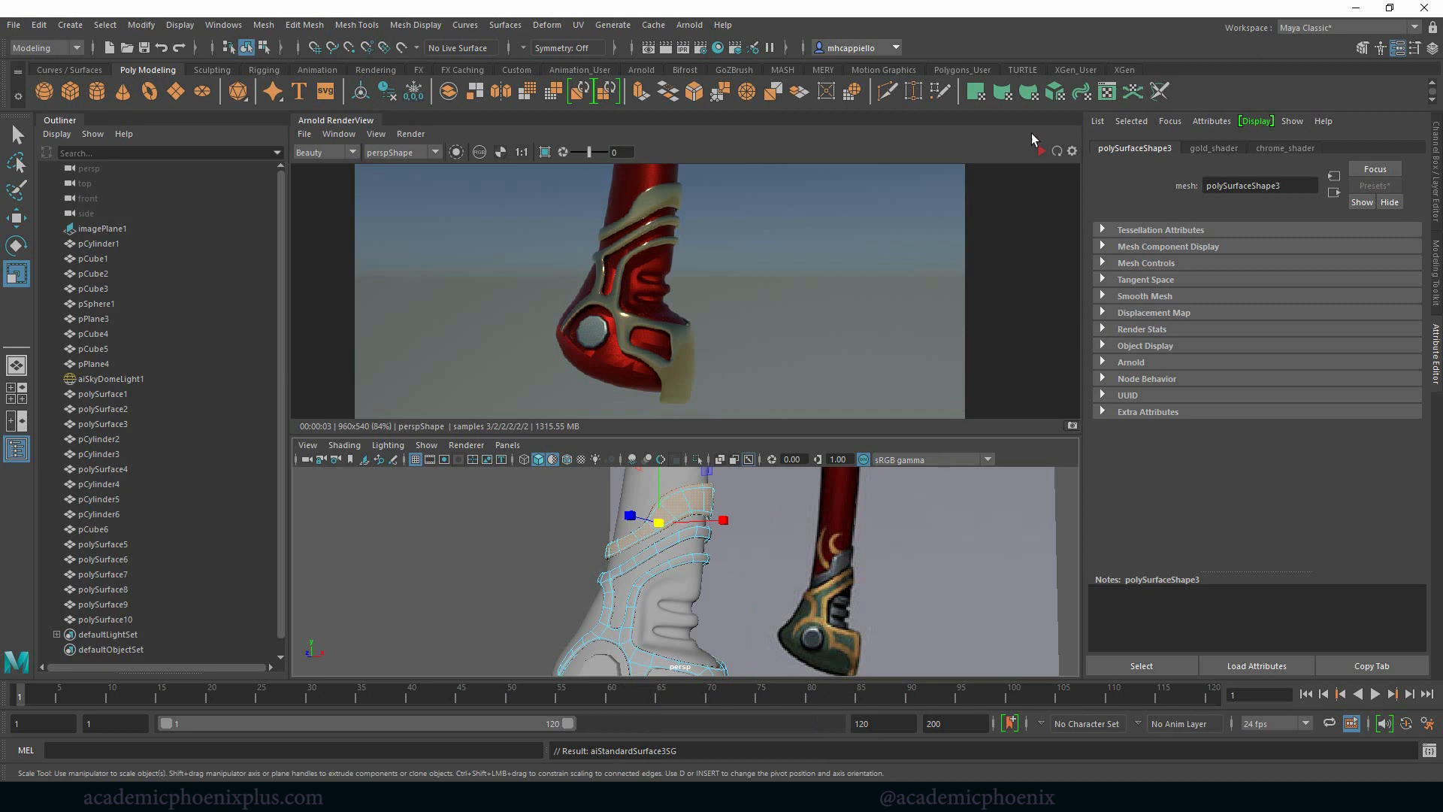
{"action": "left_click", "coordinate": [1042, 151]}
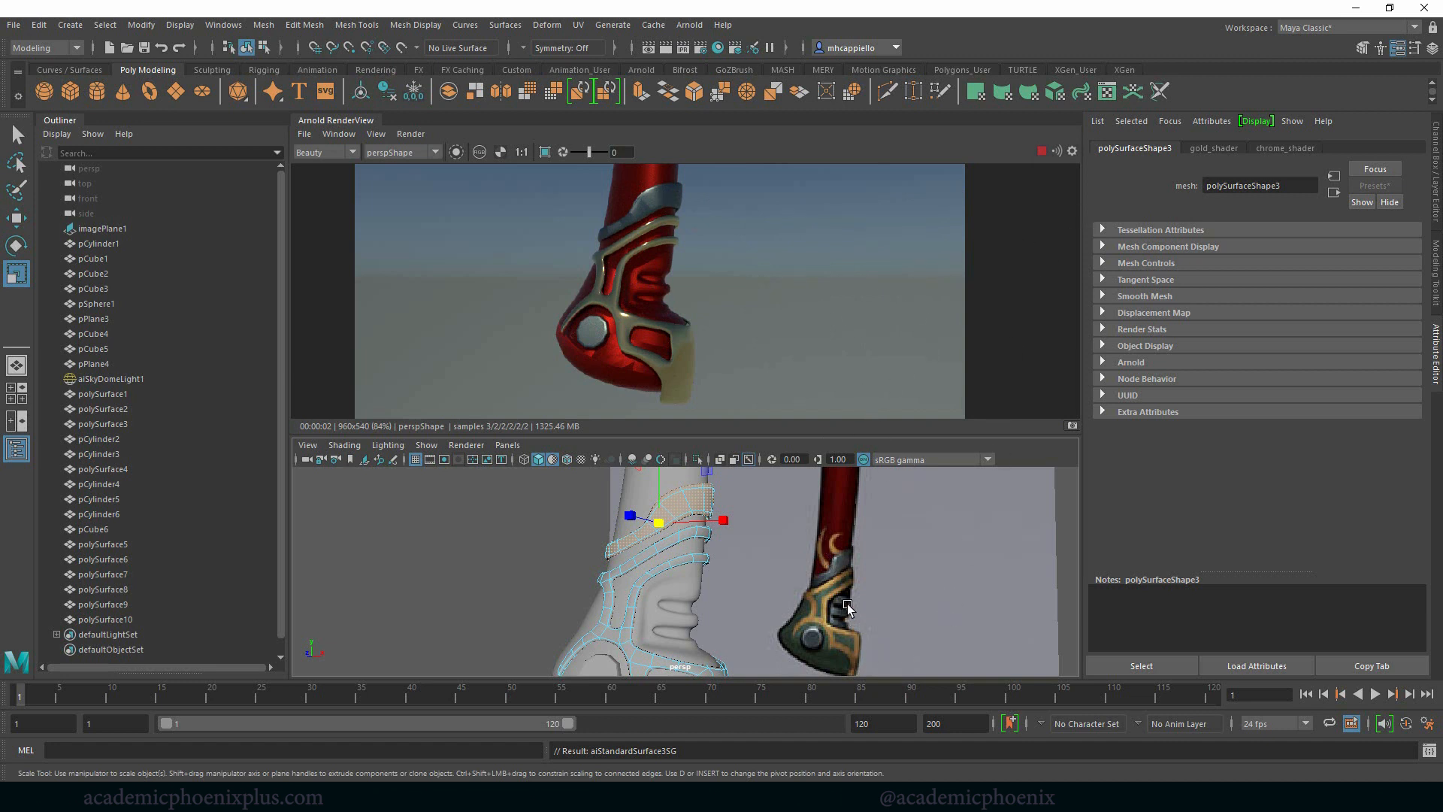
Stop the live render, switch the red handle mesh to face selection and show the front view.
{"action": "left_click", "coordinate": [1044, 150]}
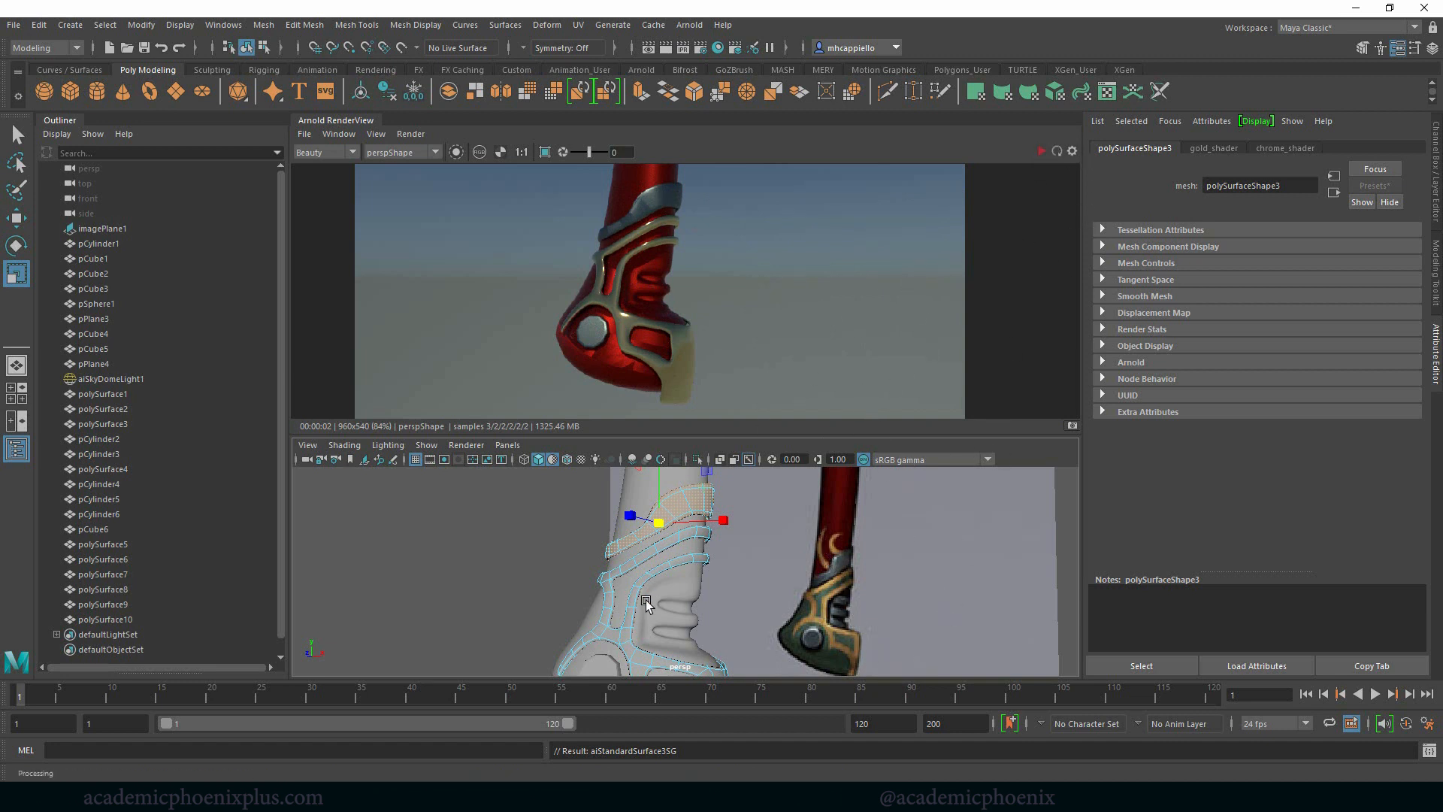
{"action": "left_click", "coordinate": [648, 602]}
{"action": "right_click_drag", "start_coordinate": [672, 519], "coordinate": [746, 354]}
{"action": "left_click", "coordinate": [644, 509]}
{"action": "left_click_drag", "start_coordinate": [654, 522], "coordinate": [689, 540], "text": "alt"}
{"action": "right_click", "coordinate": [689, 540]}
{"action": "right_click_drag", "start_coordinate": [688, 540], "coordinate": [705, 451]}
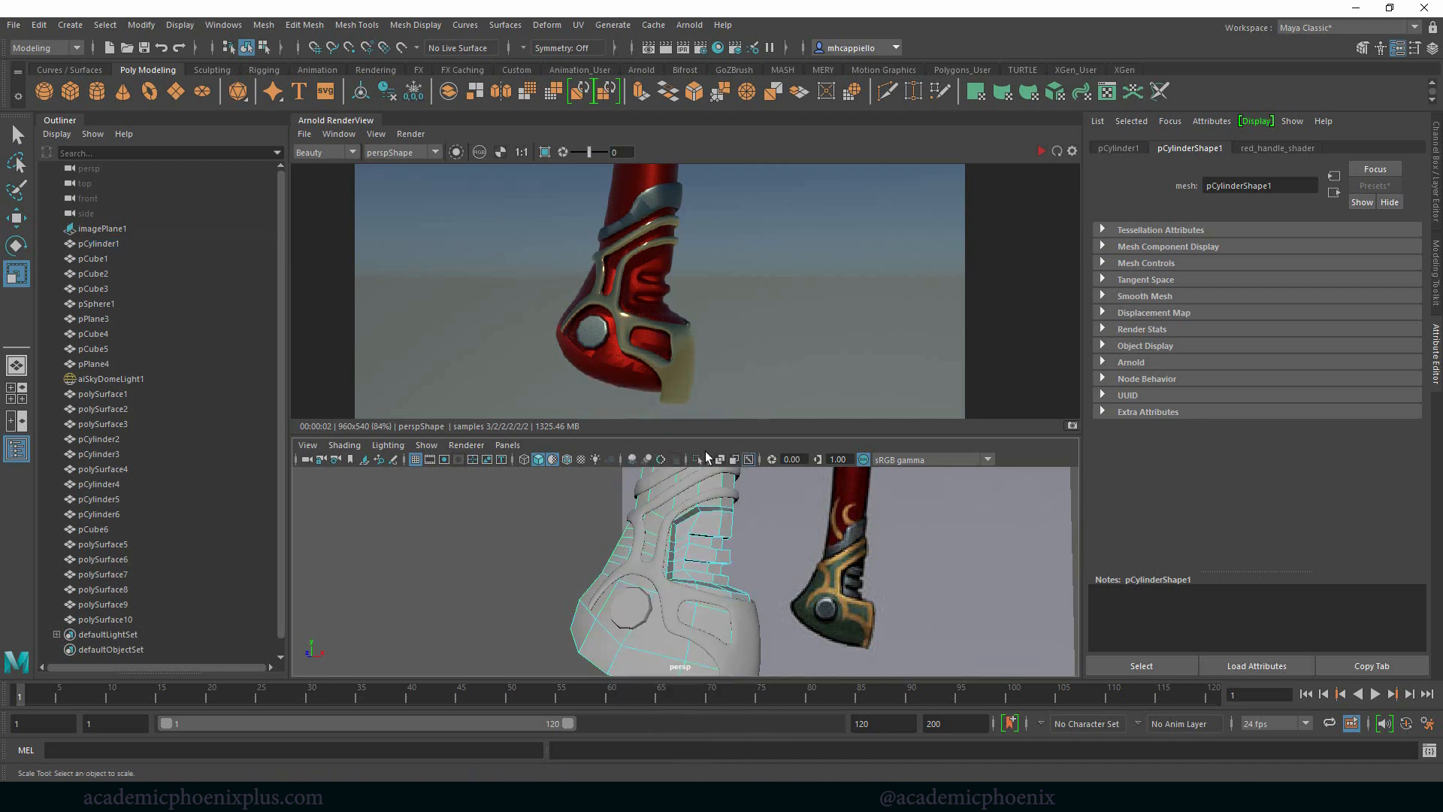
{"action": "left_click_drag", "start_coordinate": [732, 542], "coordinate": [776, 544], "text": "alt"}
{"action": "key", "text": "space"}
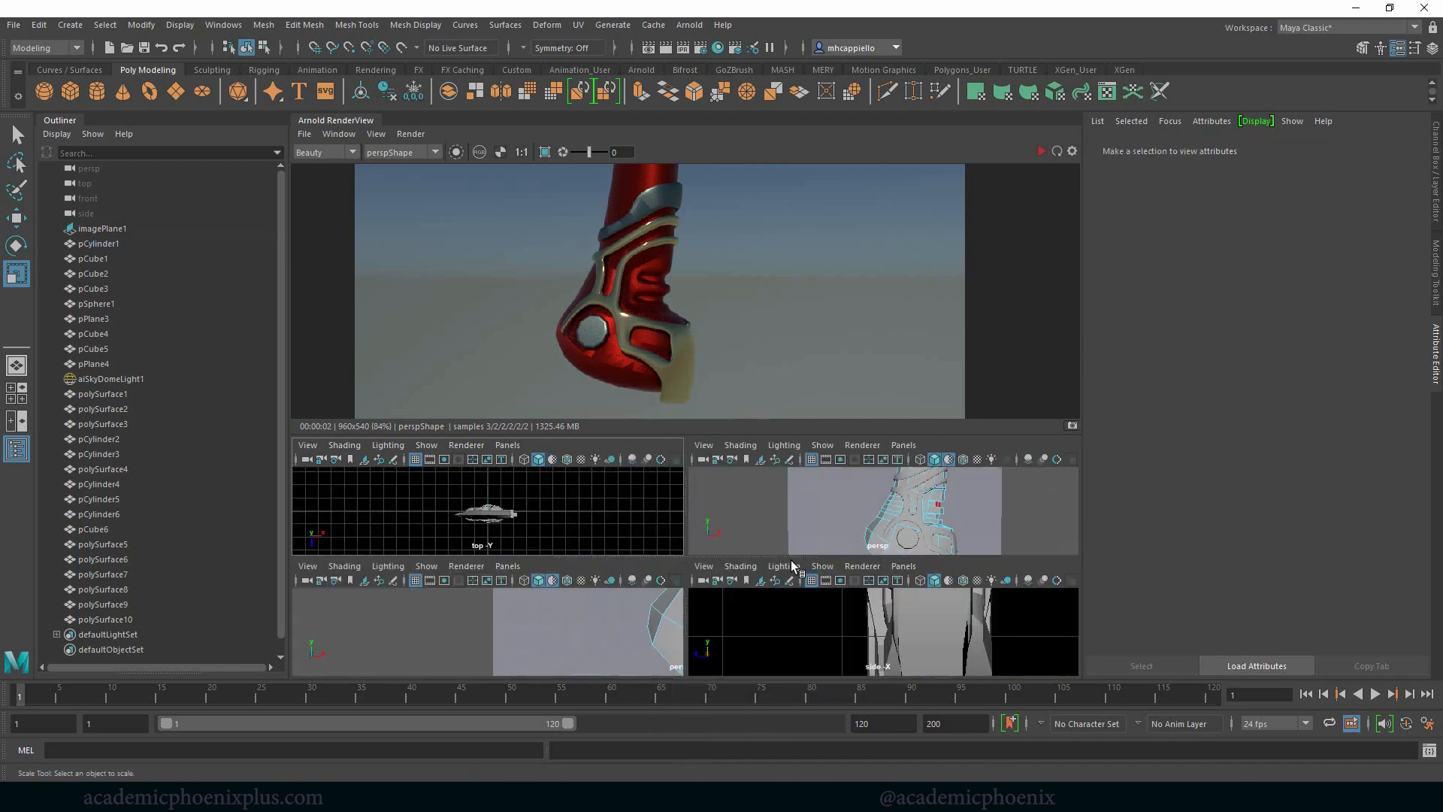
{"action": "key", "text": "space"}
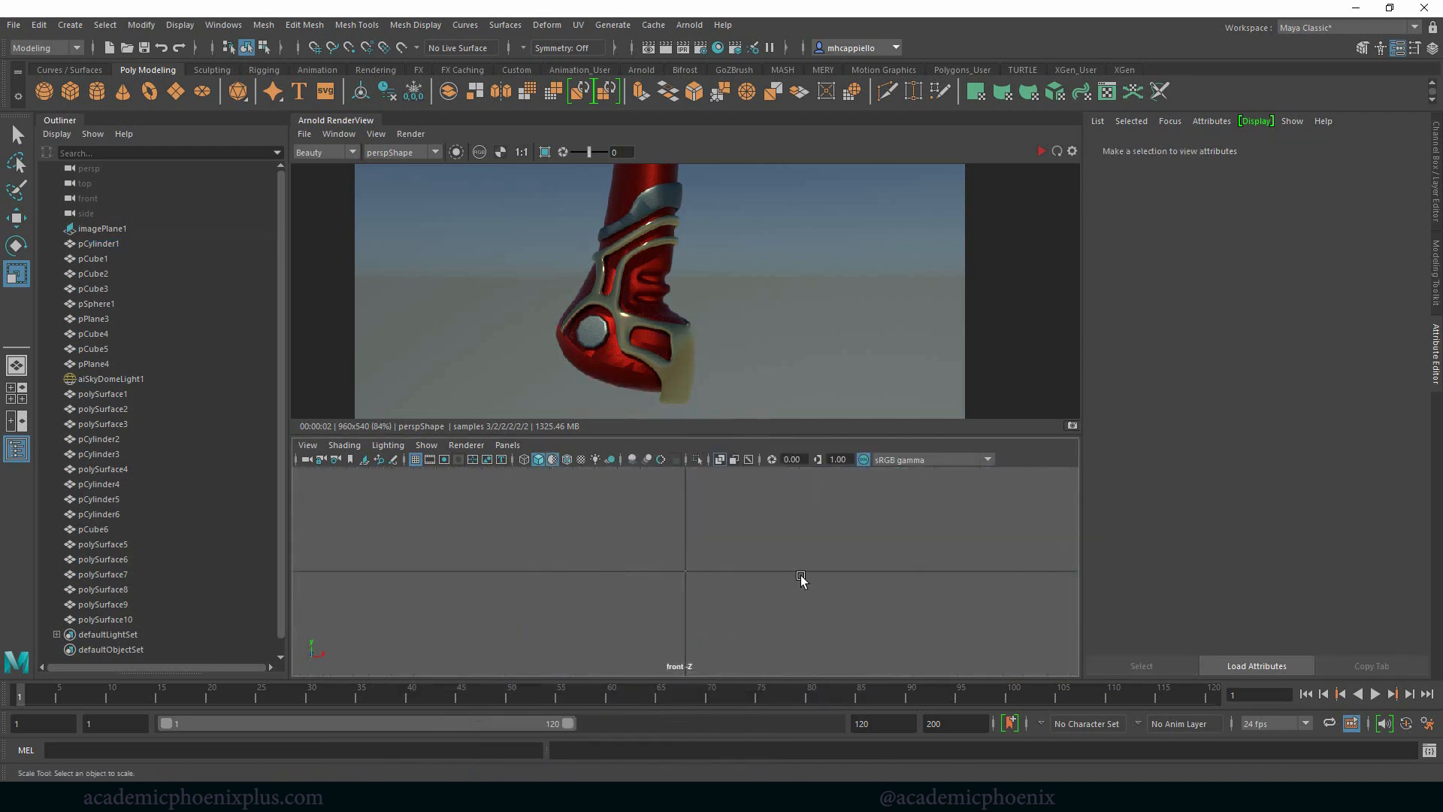
Select the ridged grip faces in the handle's notch above the pommel, assign chrome_shader to them and rerun the live render.
{"action": "left_click_drag", "start_coordinate": [669, 554], "coordinate": [743, 616]}
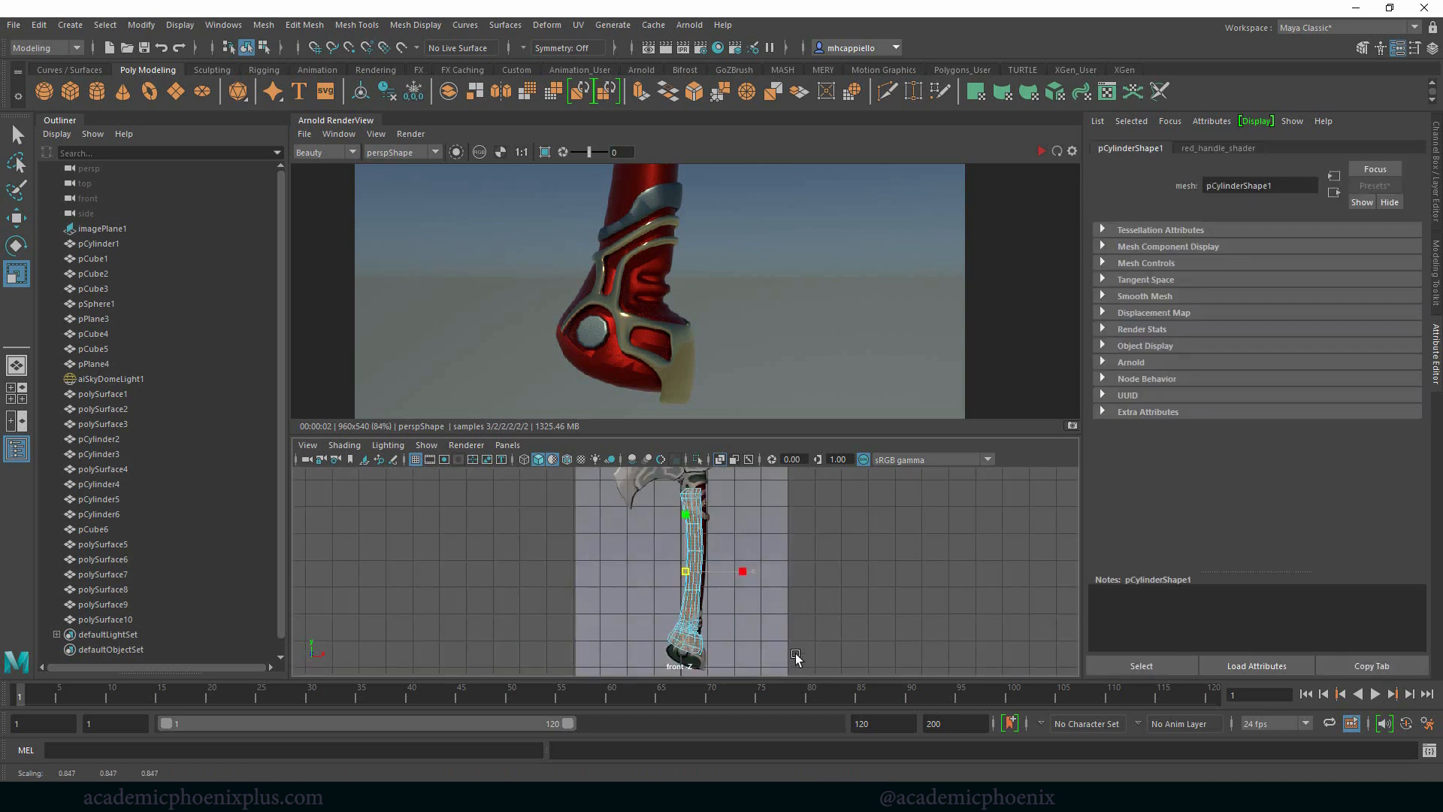
{"action": "scroll", "coordinate": [827, 592], "scroll_direction": "up", "scroll_amount": 8}
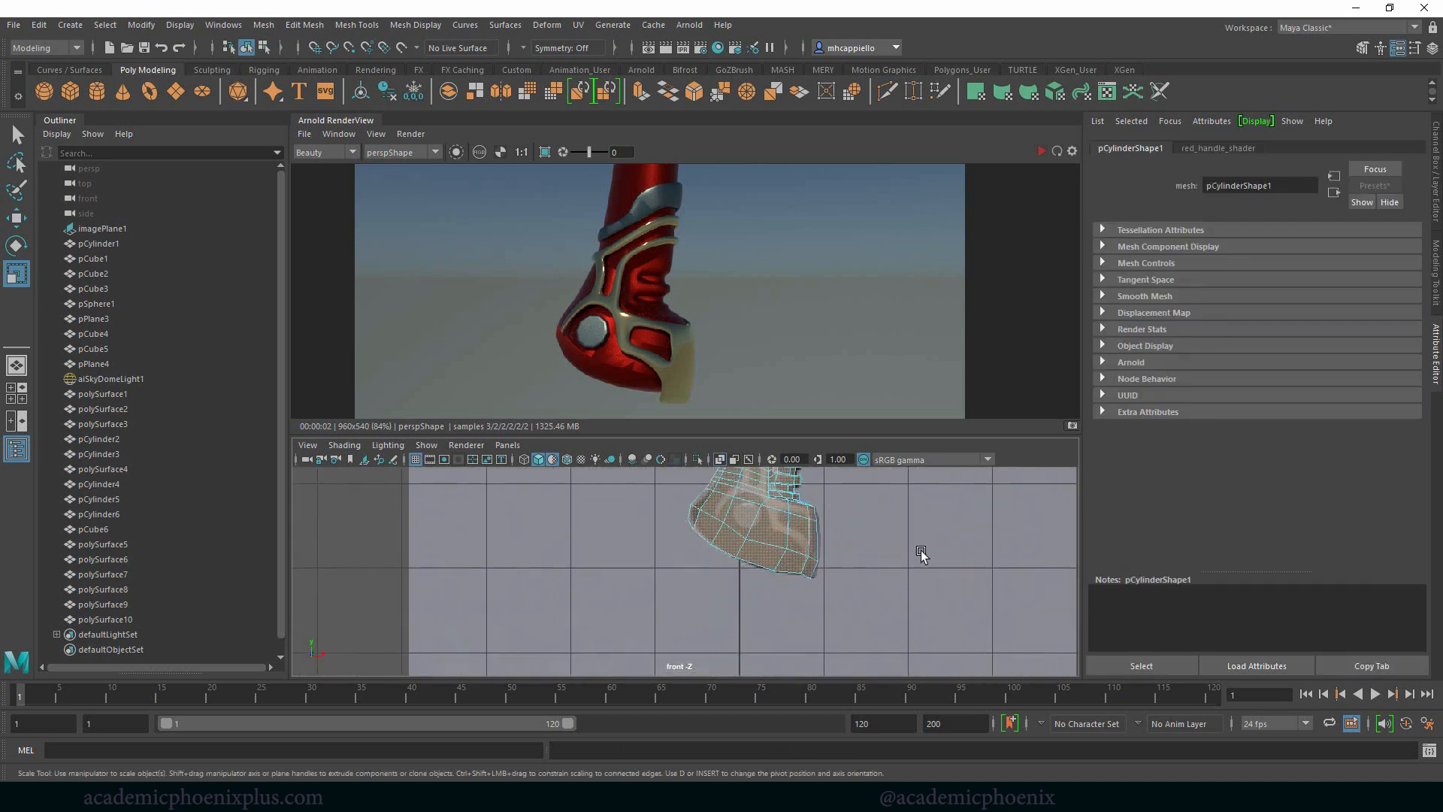
{"action": "scroll", "coordinate": [918, 587], "scroll_direction": "up", "scroll_amount": 1}
{"action": "left_click", "coordinate": [767, 590]}
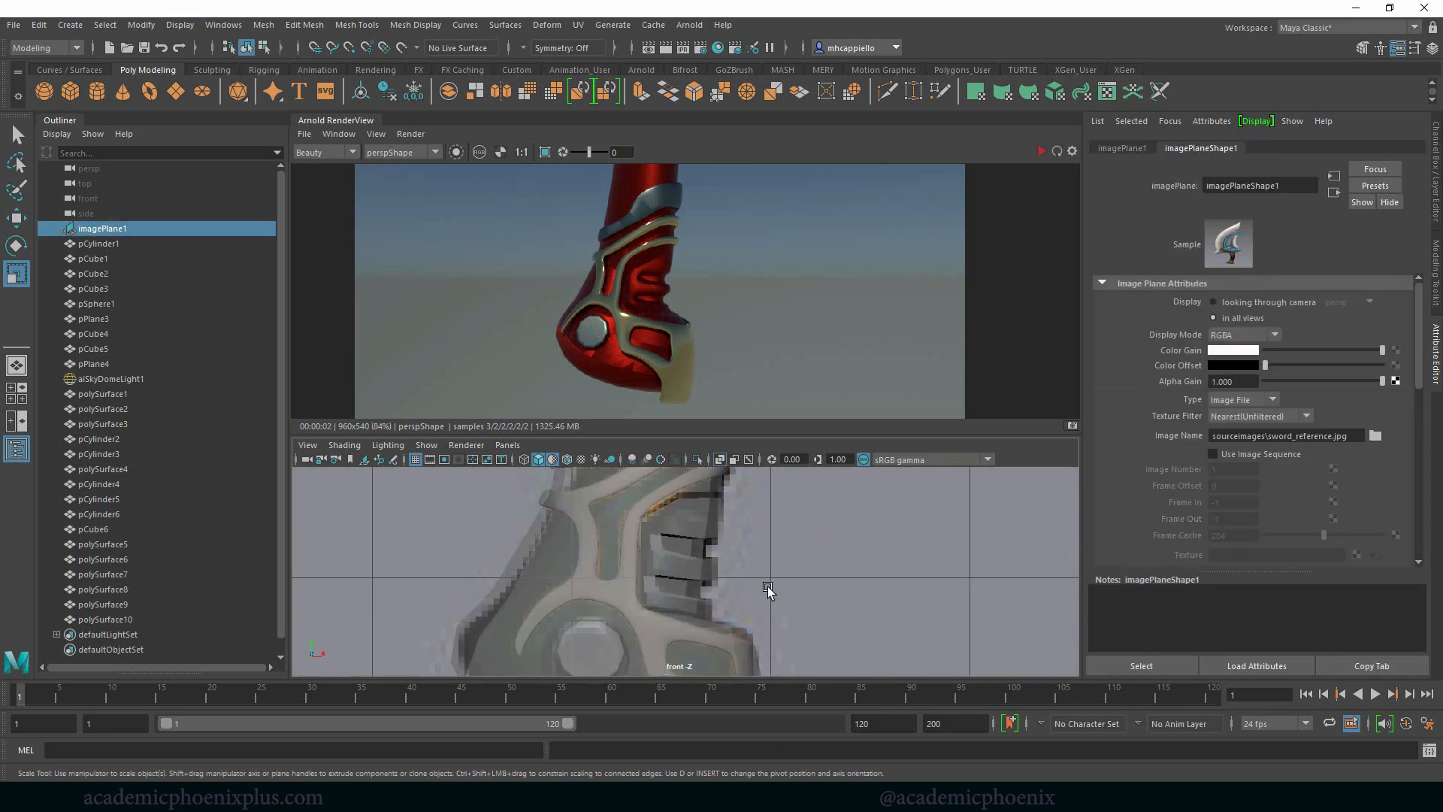
{"action": "left_click", "coordinate": [677, 579]}
{"action": "right_click_drag", "start_coordinate": [676, 579], "coordinate": [680, 610]}
{"action": "left_click_drag", "start_coordinate": [748, 615], "coordinate": [729, 485]}
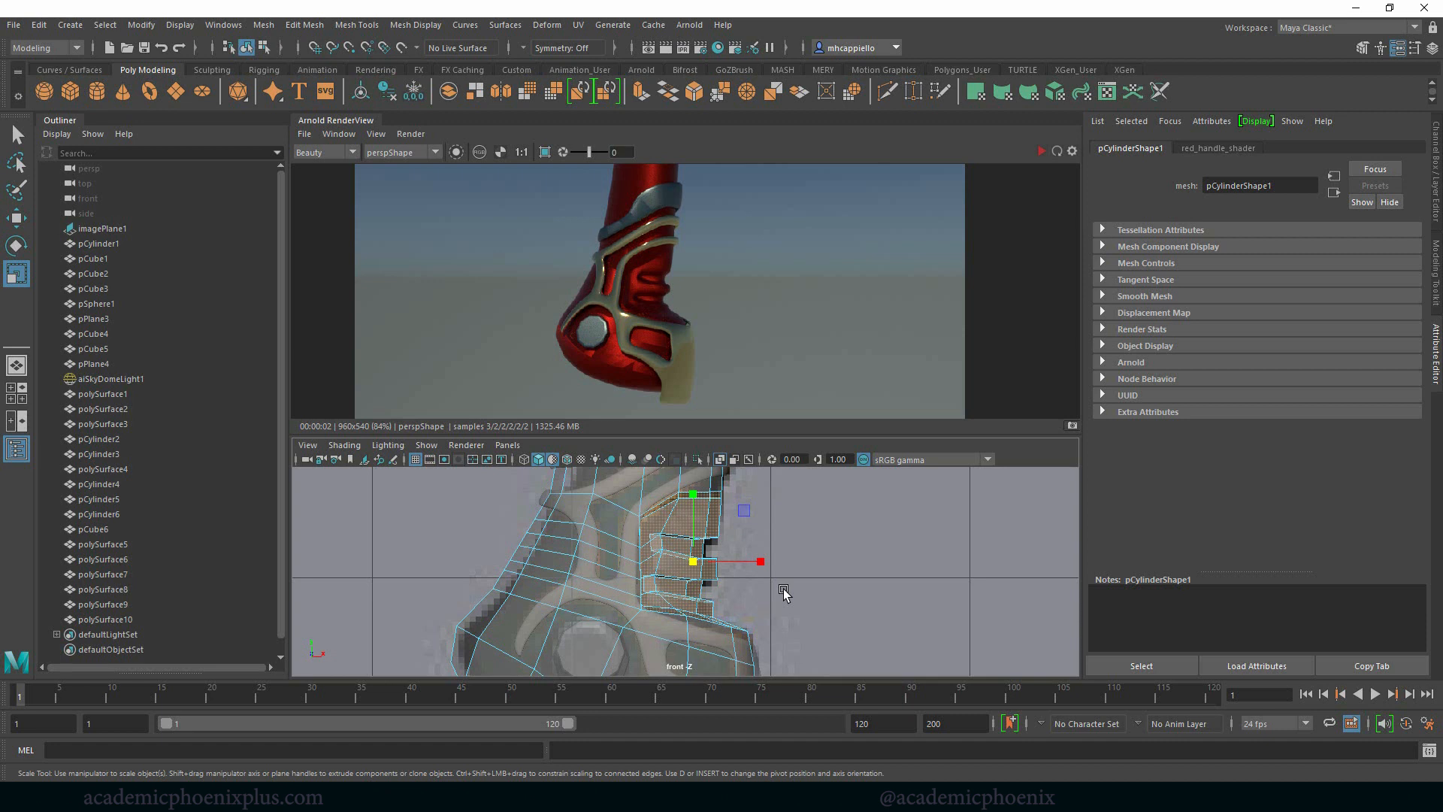
{"action": "right_click_drag", "start_coordinate": [693, 546], "coordinate": [830, 721]}
{"action": "left_click", "coordinate": [1043, 149]}
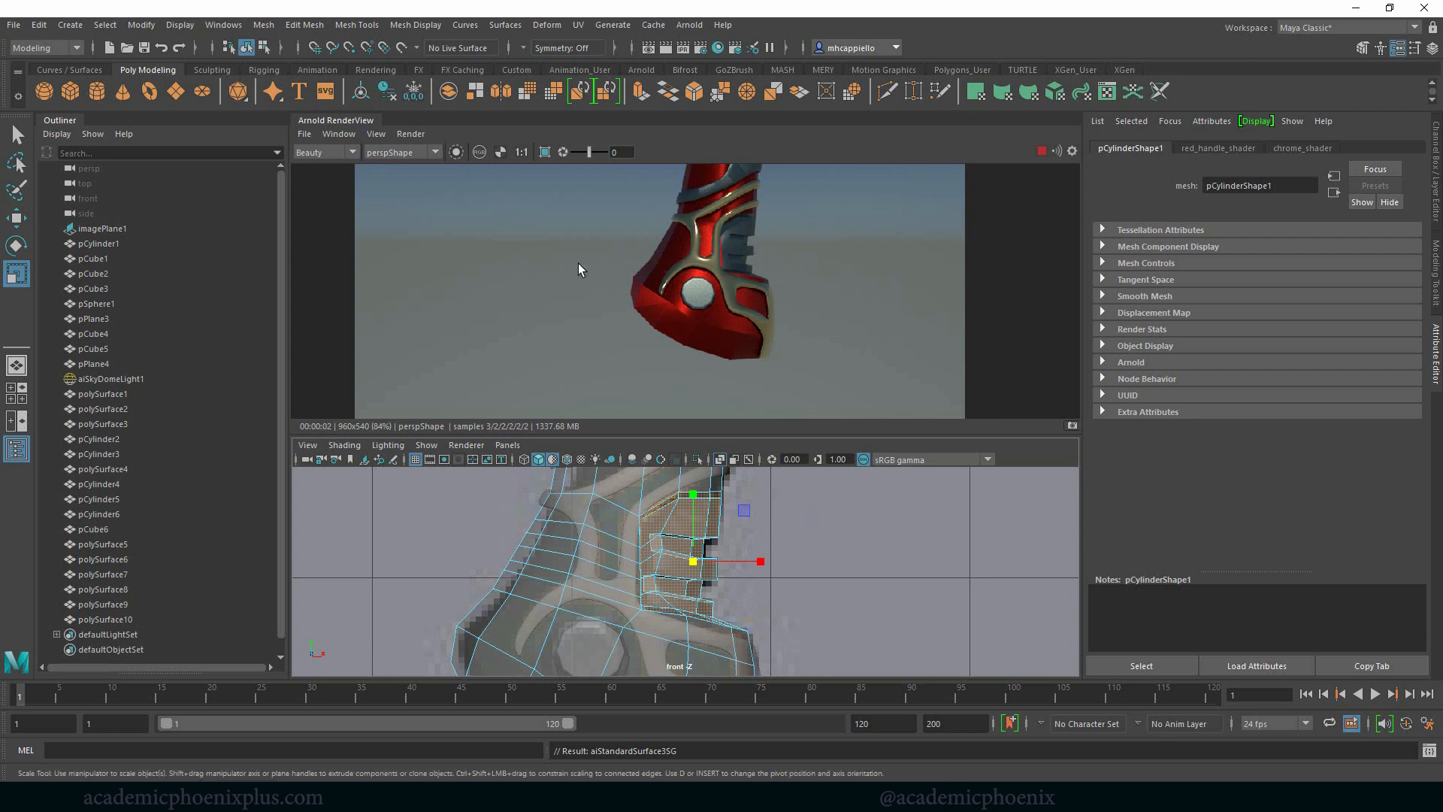
Return the viewport to the perspective camera, stop the live render and bring the whole weapon into view.
{"action": "left_click", "coordinate": [502, 445]}
{"action": "left_click", "coordinate": [678, 460]}
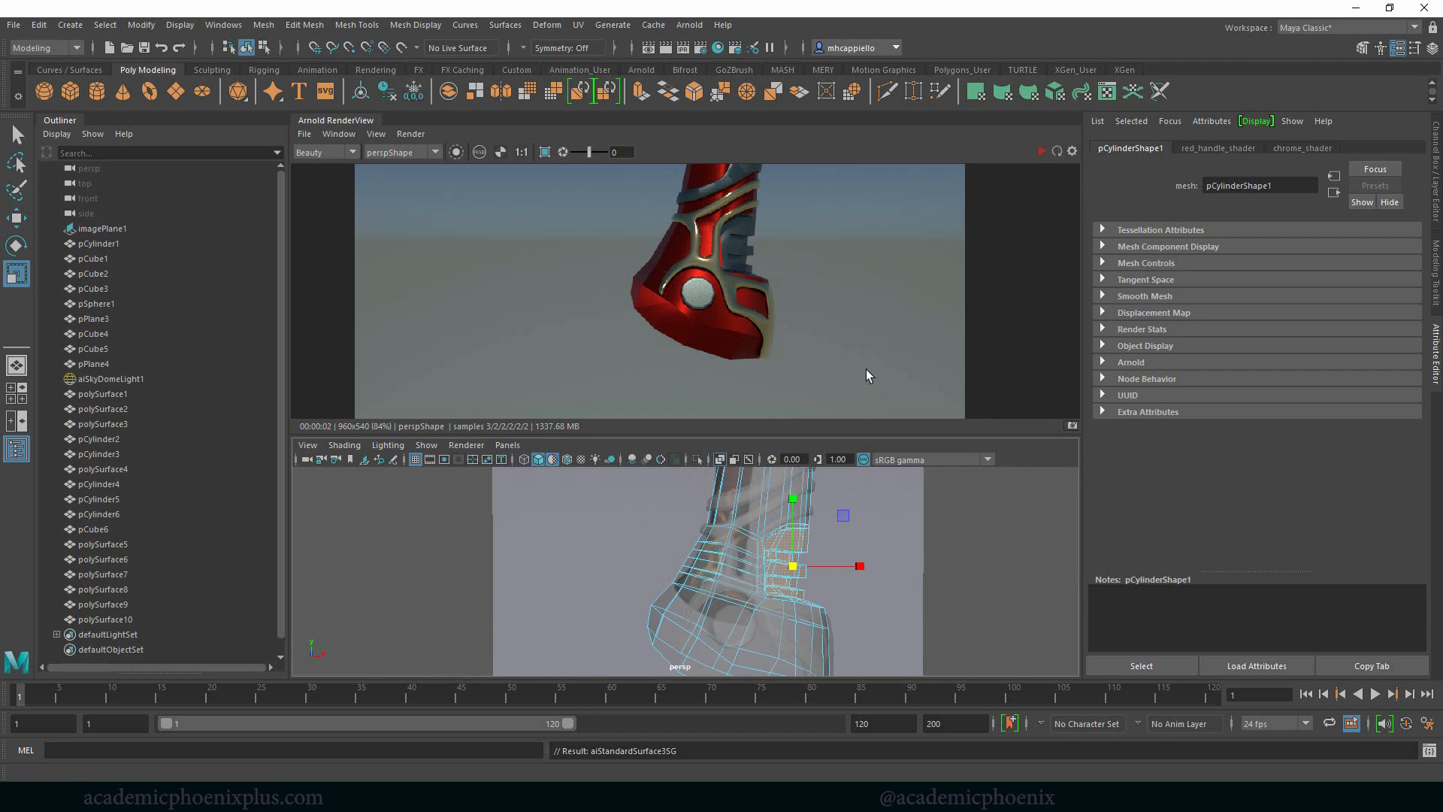
{"action": "right_click_drag", "start_coordinate": [812, 303], "coordinate": [718, 337], "text": "alt"}
{"action": "right_click_drag", "start_coordinate": [912, 593], "coordinate": [353, 492], "text": "alt"}
{"action": "middle_click_drag", "start_coordinate": [663, 517], "coordinate": [616, 592], "text": "alt"}
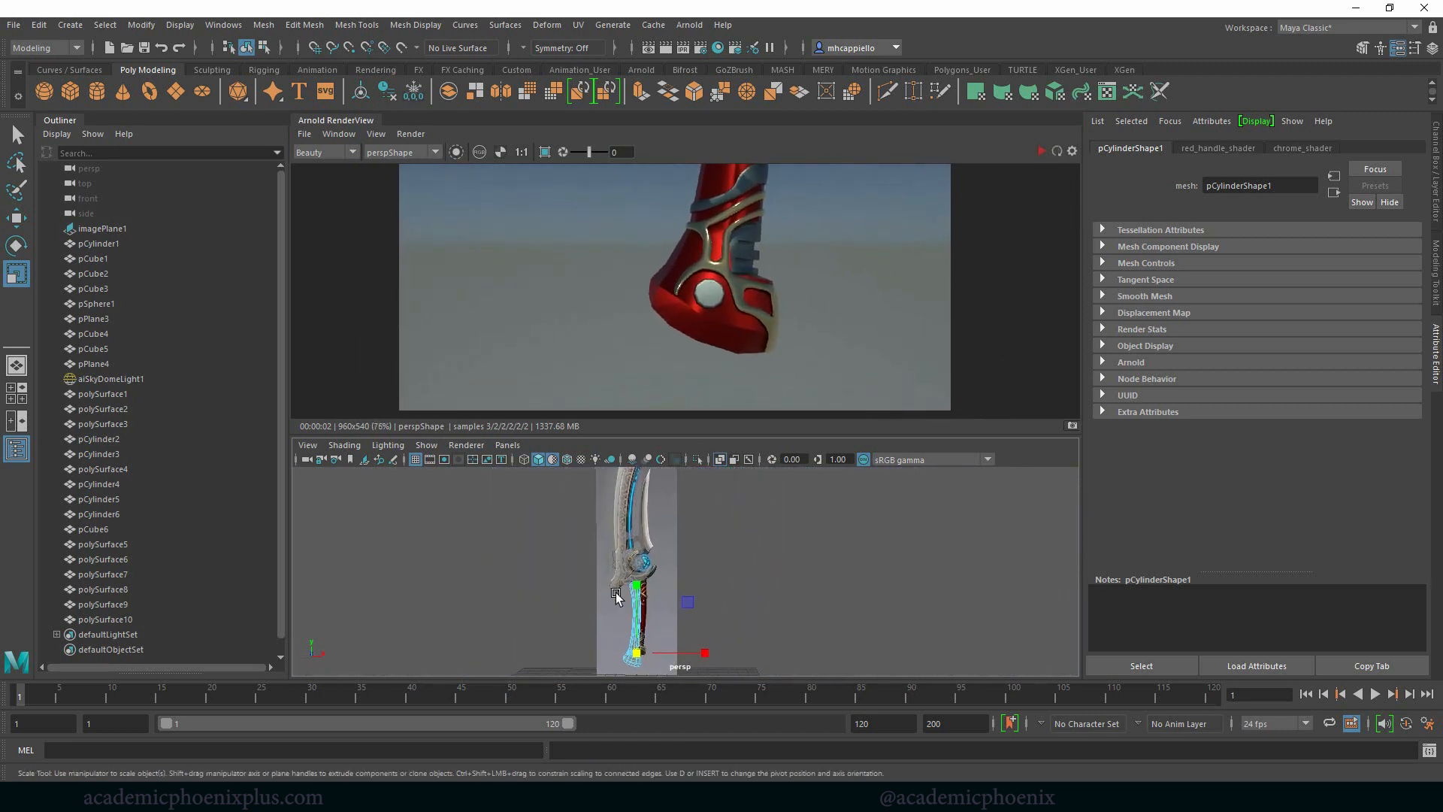
Return to object mode, select the outer blade piece pPlane3 and show its lambert1 material attributes.
{"action": "left_click_drag", "start_coordinate": [725, 577], "coordinate": [673, 562], "text": "alt"}
{"action": "right_click_drag", "start_coordinate": [633, 529], "coordinate": [716, 361]}
{"action": "left_click", "coordinate": [609, 528]}
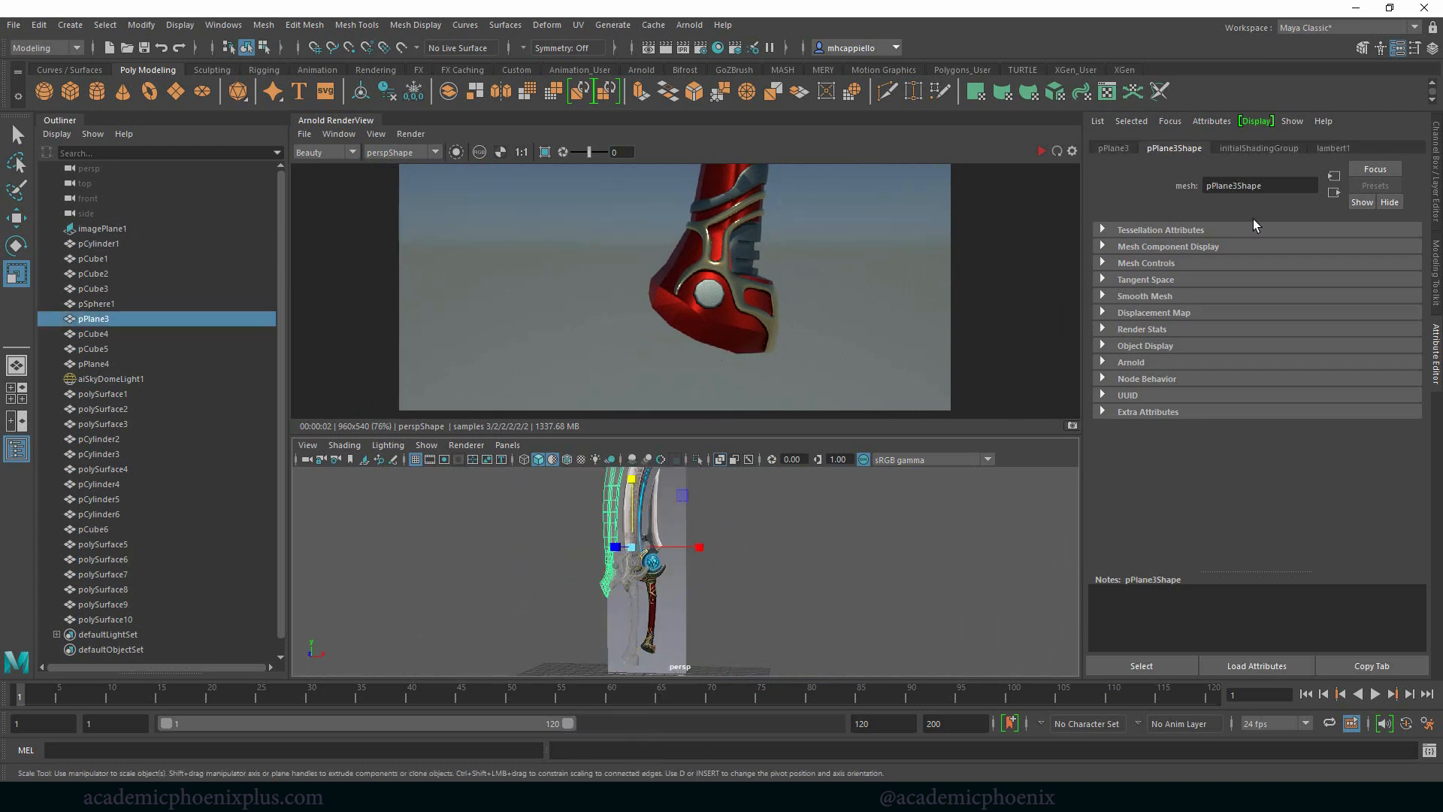
{"action": "left_click", "coordinate": [1335, 148]}
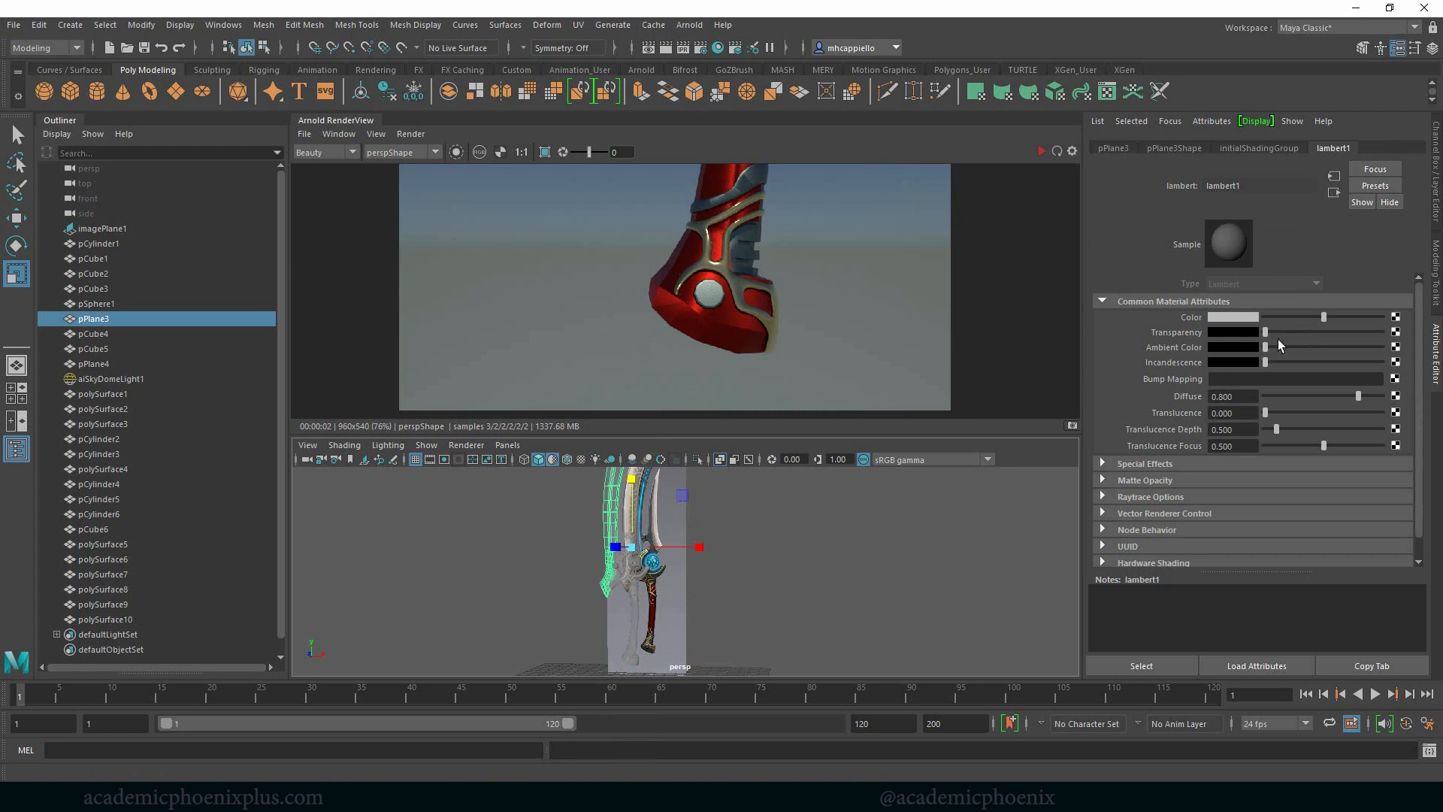
Clear the selection, turn off default-material shading in the viewport and restart the live render.
{"action": "left_click", "coordinate": [827, 572]}
{"action": "left_click", "coordinate": [345, 445]}
{"action": "left_click", "coordinate": [355, 596]}
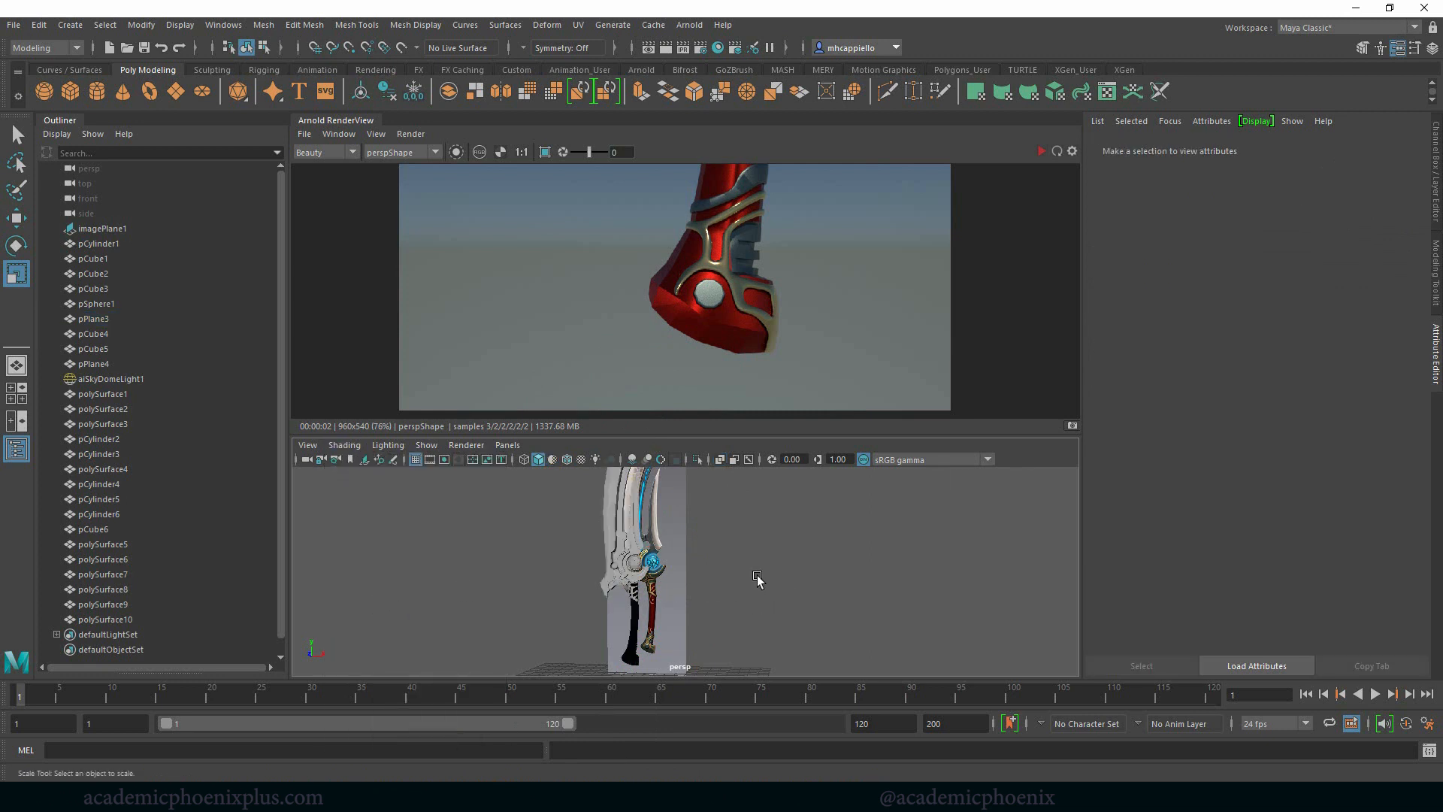
{"action": "left_click", "coordinate": [1042, 151]}
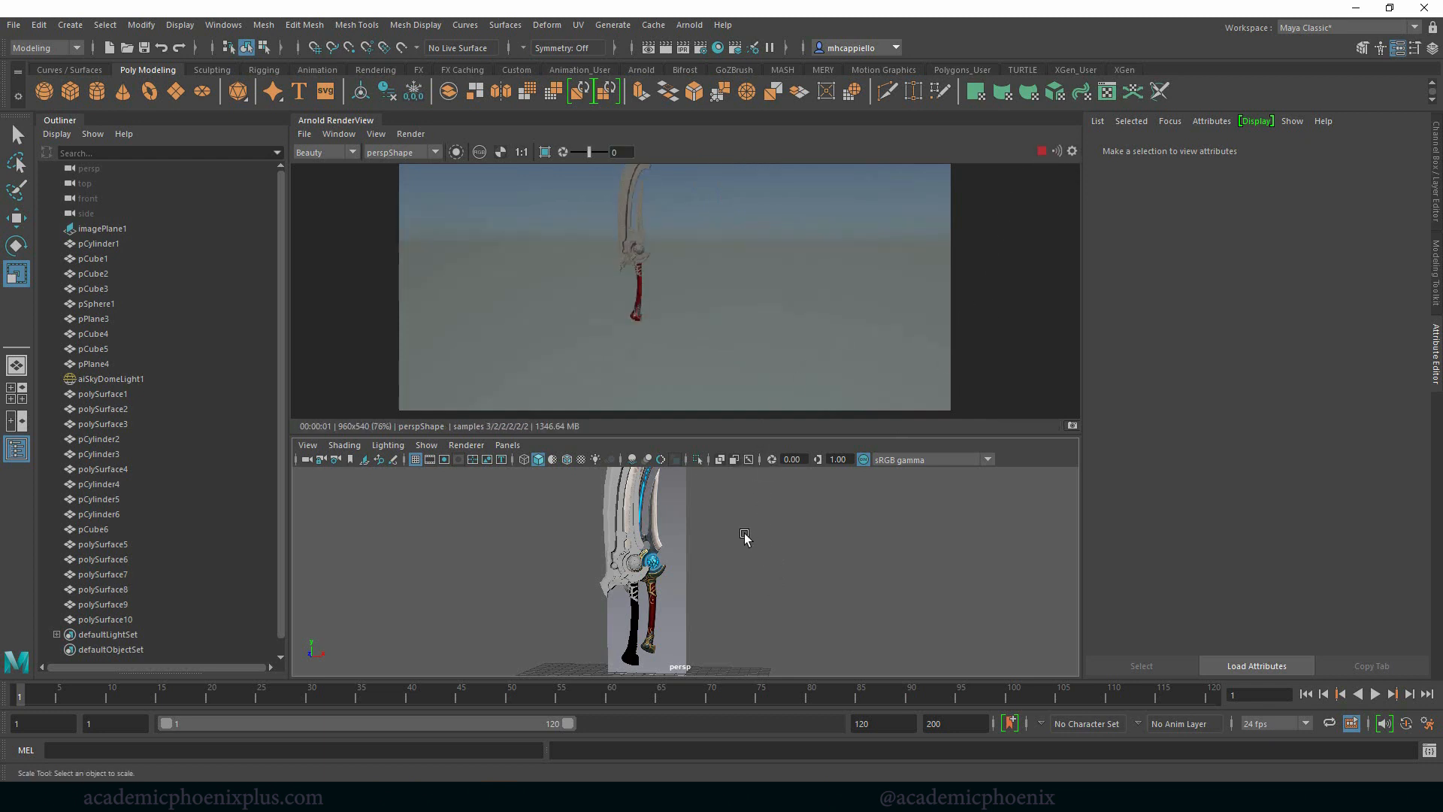
Show the resolution gate and frame the weapon's guard and handle within it.
{"action": "left_click", "coordinate": [444, 461]}
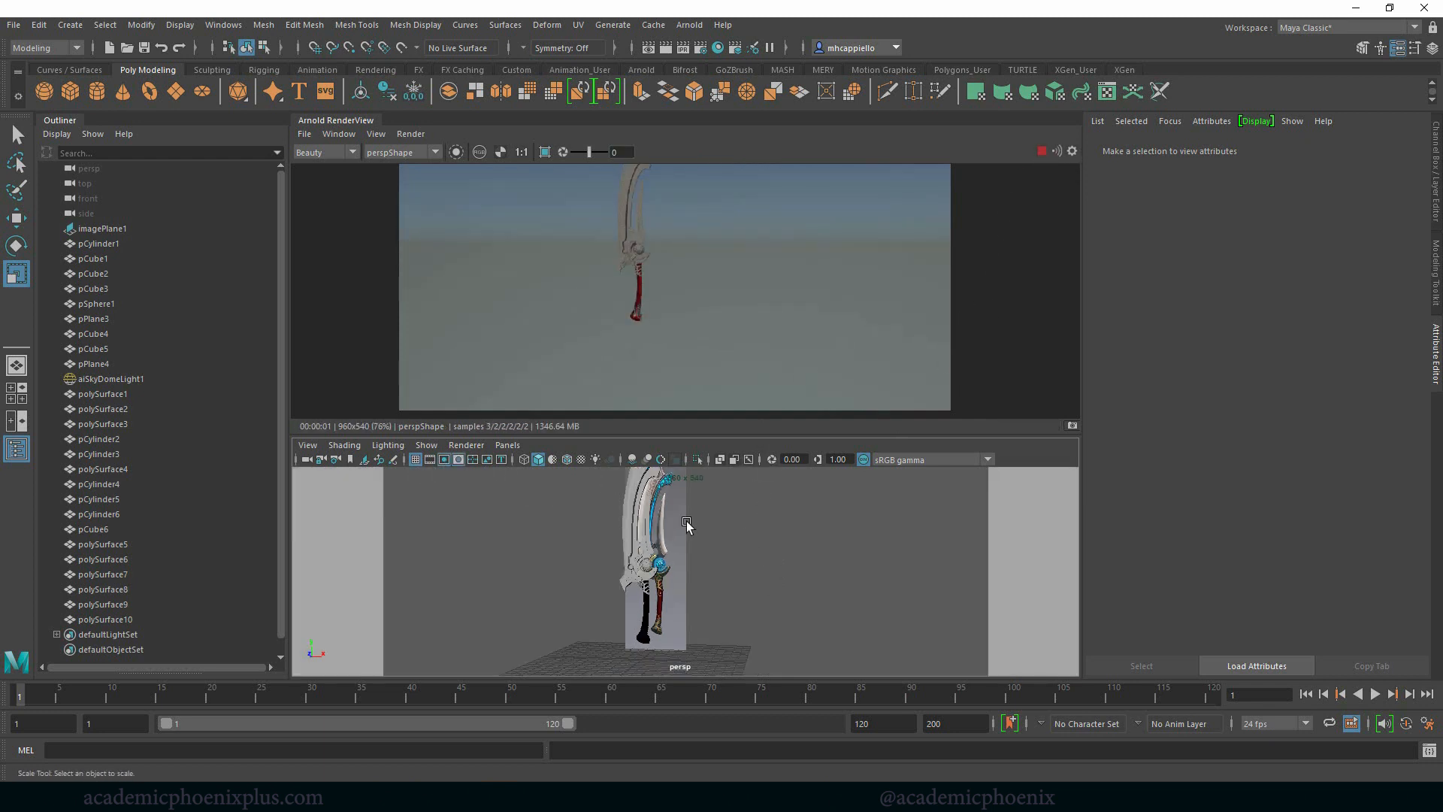
{"action": "right_click_drag", "start_coordinate": [854, 573], "coordinate": [994, 601], "text": "alt"}
{"action": "left_click_drag", "start_coordinate": [994, 601], "coordinate": [857, 573], "text": "alt"}
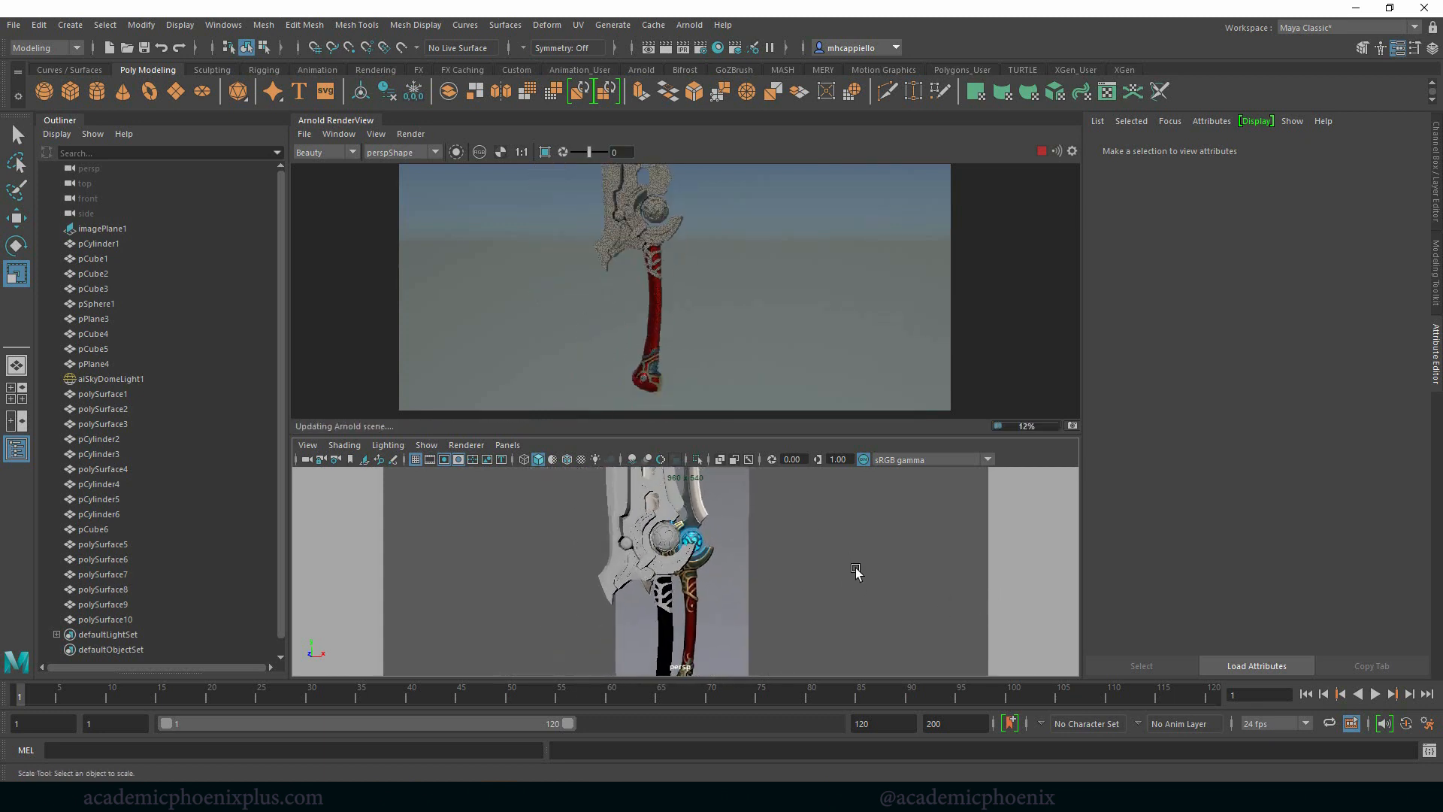
{"action": "key", "text": "alt"}
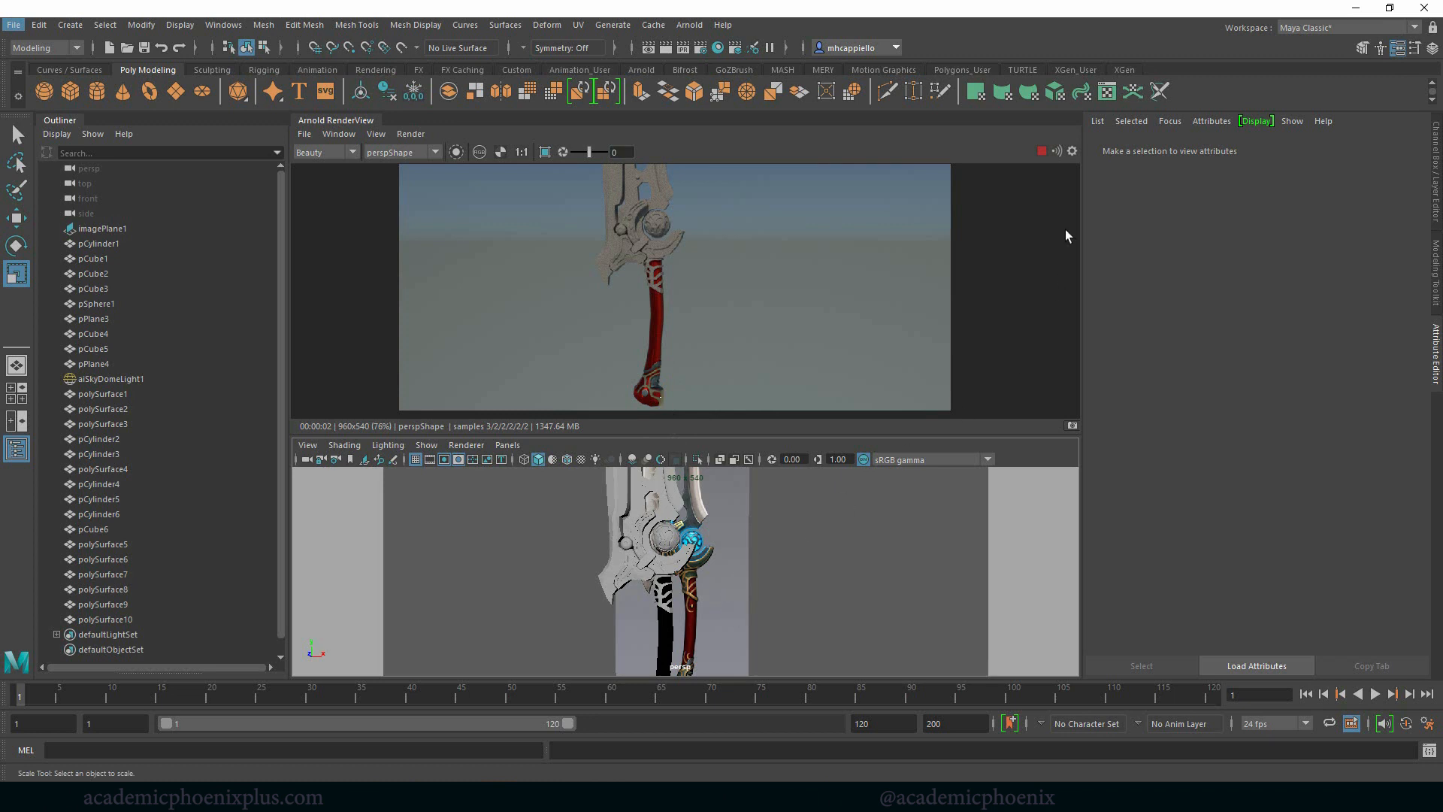
Stop the live render, select the handle's upper wrap and the guard ornaments polySurface5, polySurface7 and polySurface9, and assign gold_shader to them.
{"action": "left_click", "coordinate": [664, 617]}
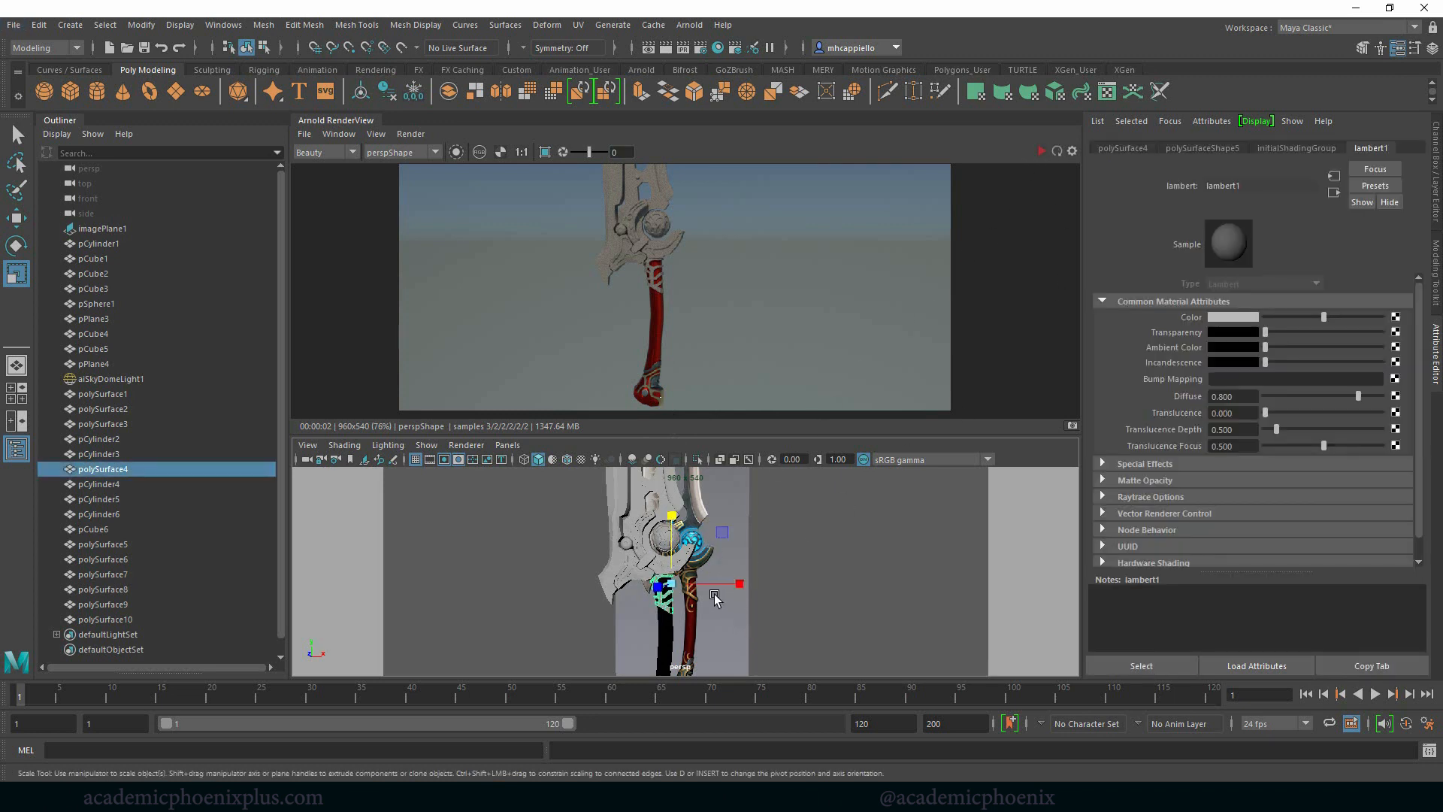
{"action": "scroll", "coordinate": [744, 601], "scroll_direction": "up", "scroll_amount": 5}
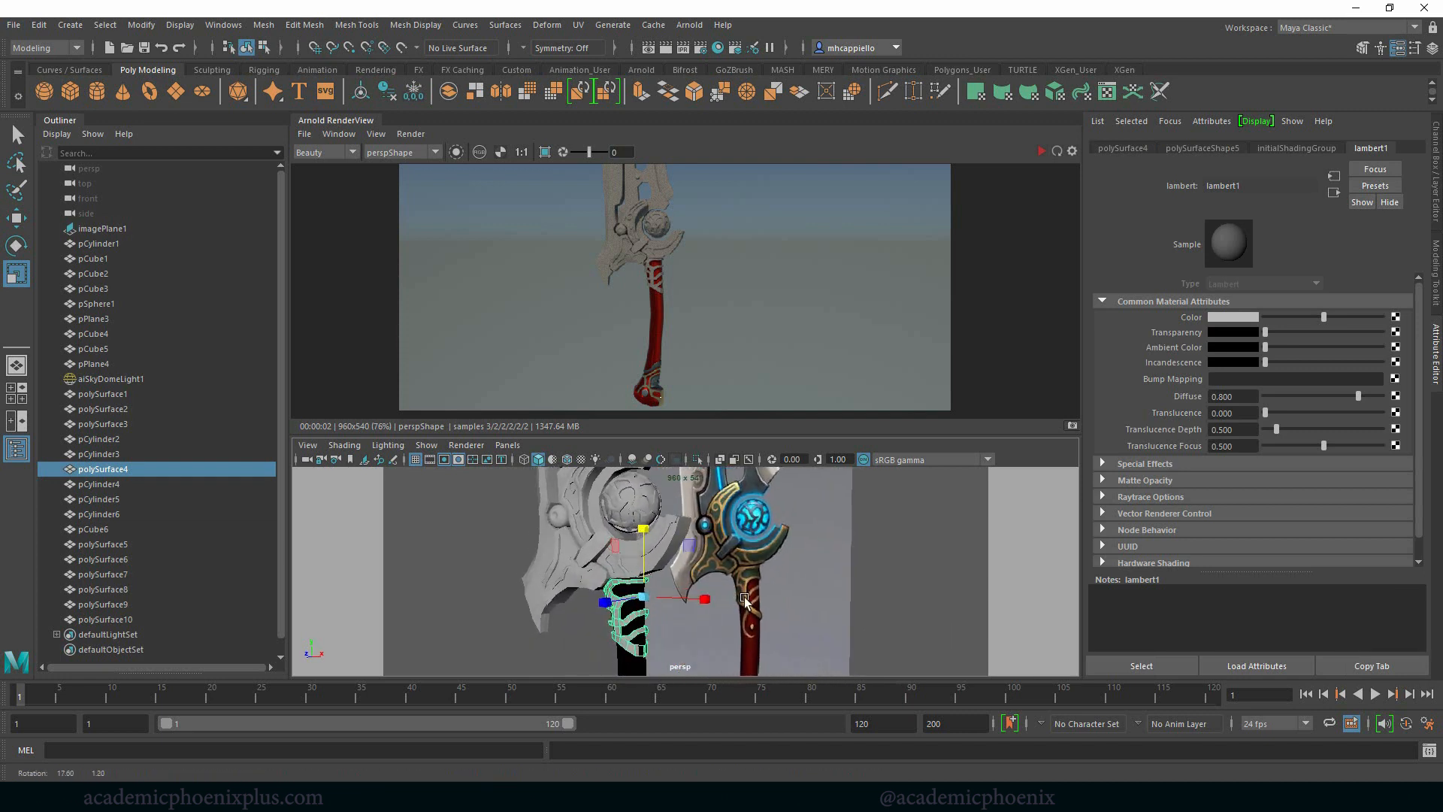
{"action": "left_click", "coordinate": [577, 582], "text": "shift"}
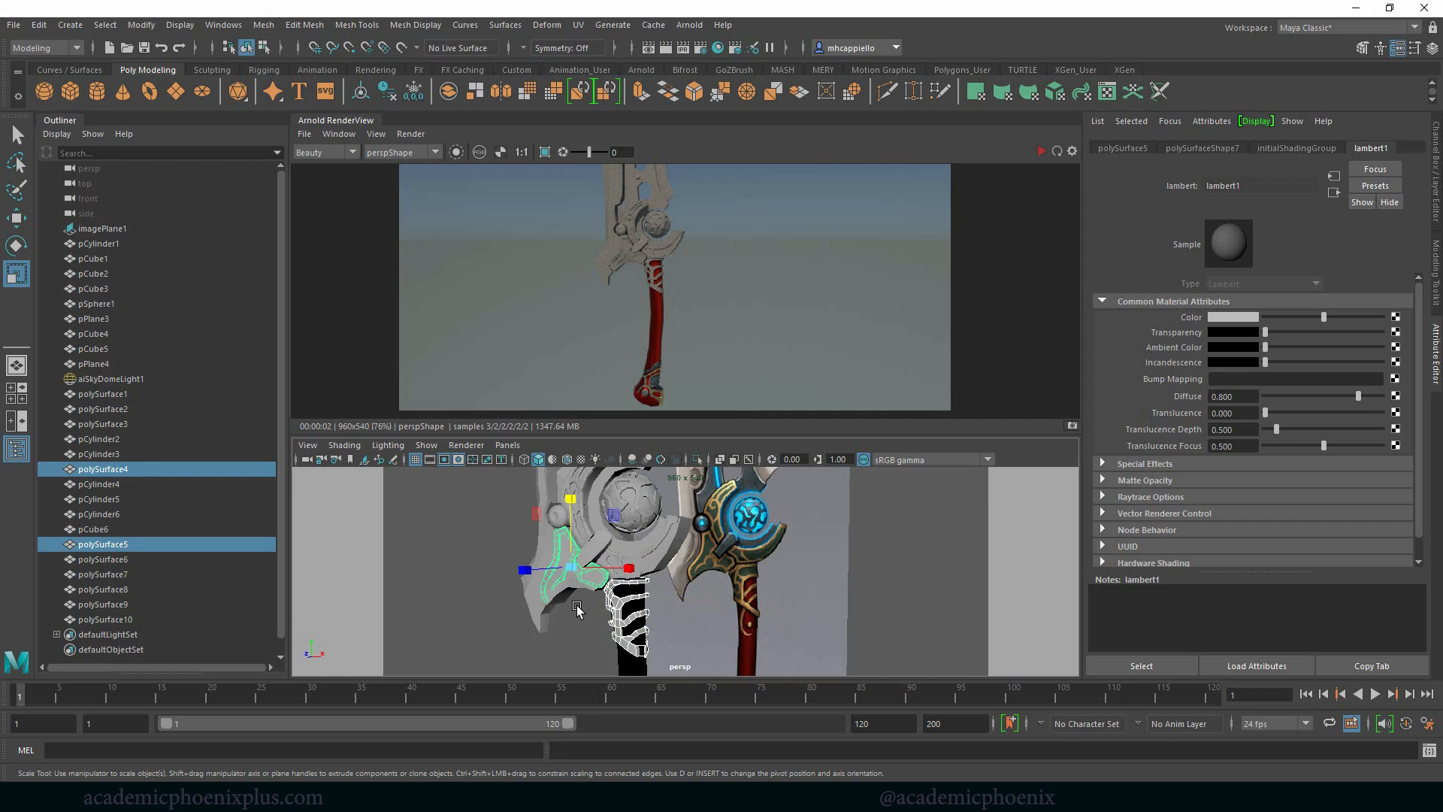
{"action": "left_click", "coordinate": [651, 553], "text": "shift"}
{"action": "left_click", "coordinate": [579, 502], "text": "shift"}
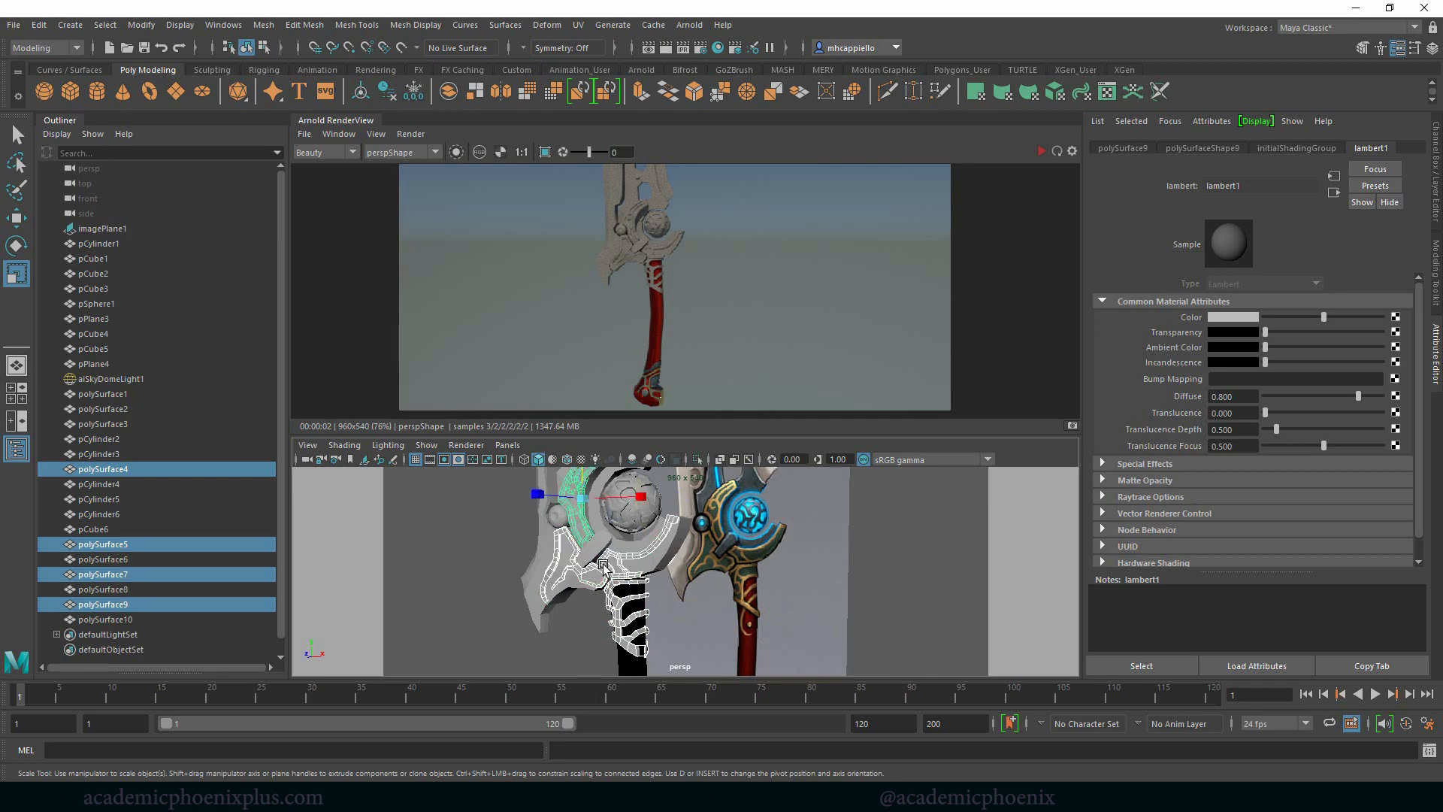
{"action": "right_click_drag", "start_coordinate": [637, 562], "coordinate": [769, 734]}
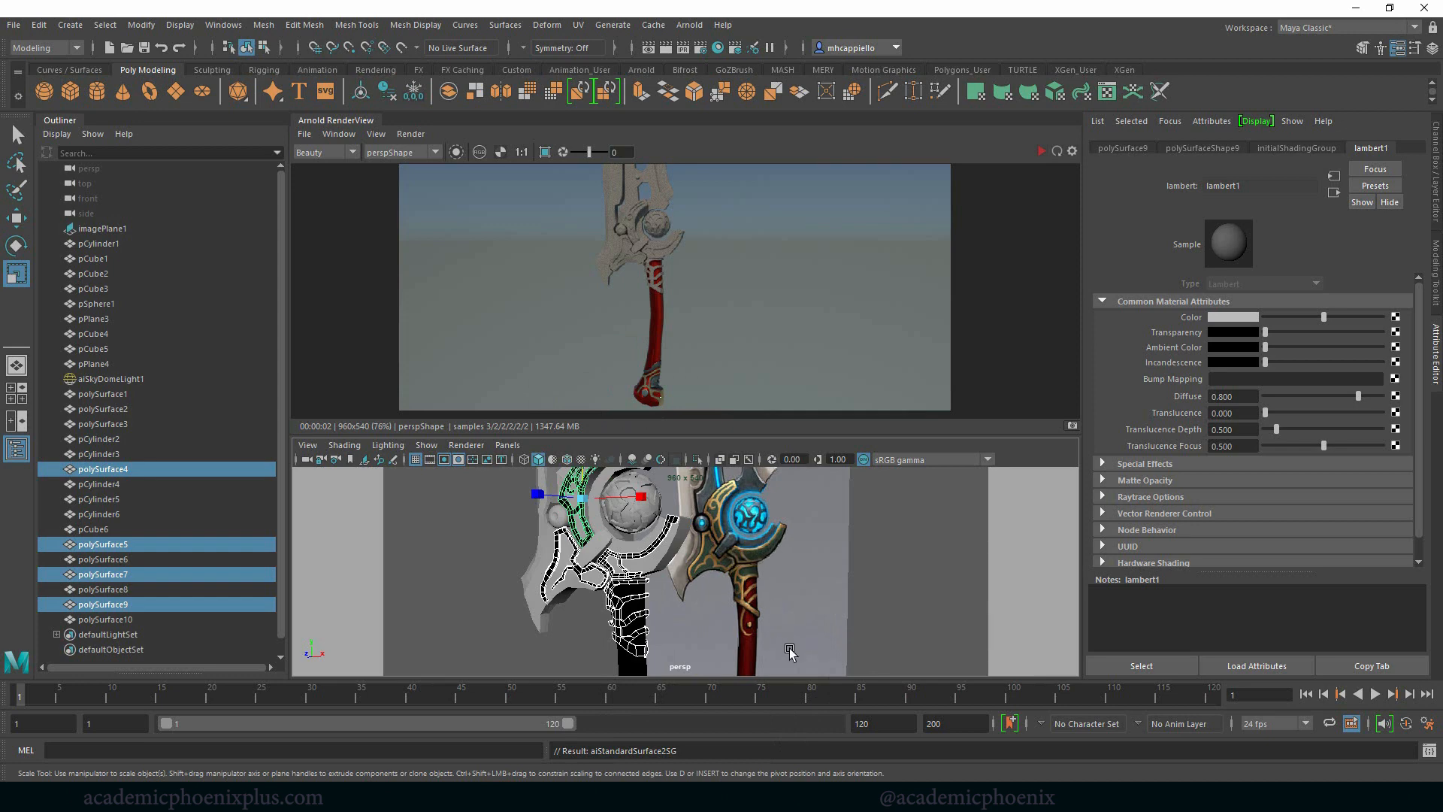
Select the handle mesh, turn default-material shading back on and switch the mesh to face selection at the pommel.
{"action": "left_click_drag", "start_coordinate": [729, 623], "coordinate": [730, 571], "text": "alt"}
{"action": "left_click", "coordinate": [627, 628]}
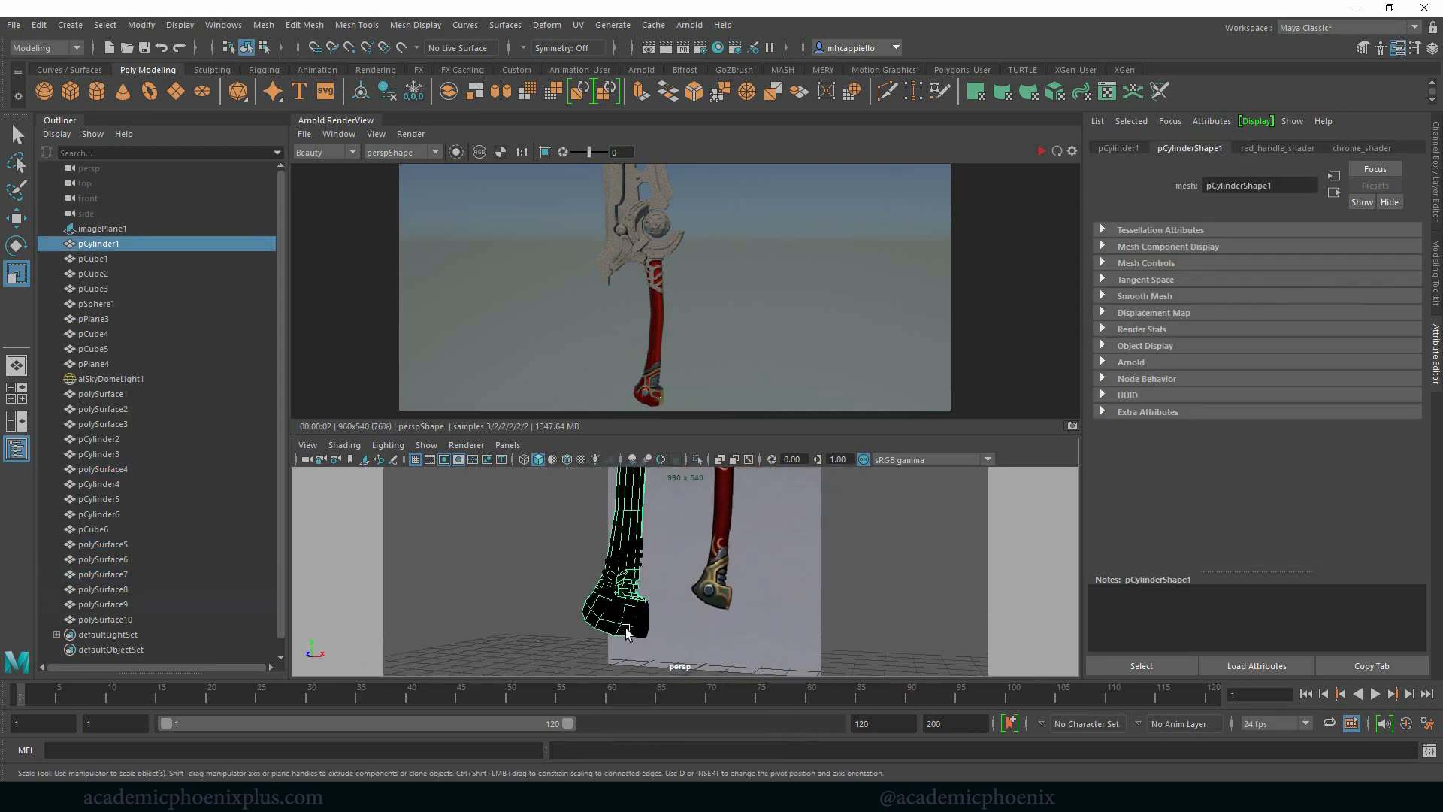
{"action": "left_click", "coordinate": [551, 460]}
{"action": "left_click_drag", "start_coordinate": [707, 612], "coordinate": [705, 594], "text": "alt"}
{"action": "right_click_drag", "start_coordinate": [752, 570], "coordinate": [839, 590], "text": "alt"}
{"action": "left_click_drag", "start_coordinate": [609, 590], "coordinate": [613, 594], "text": "alt"}
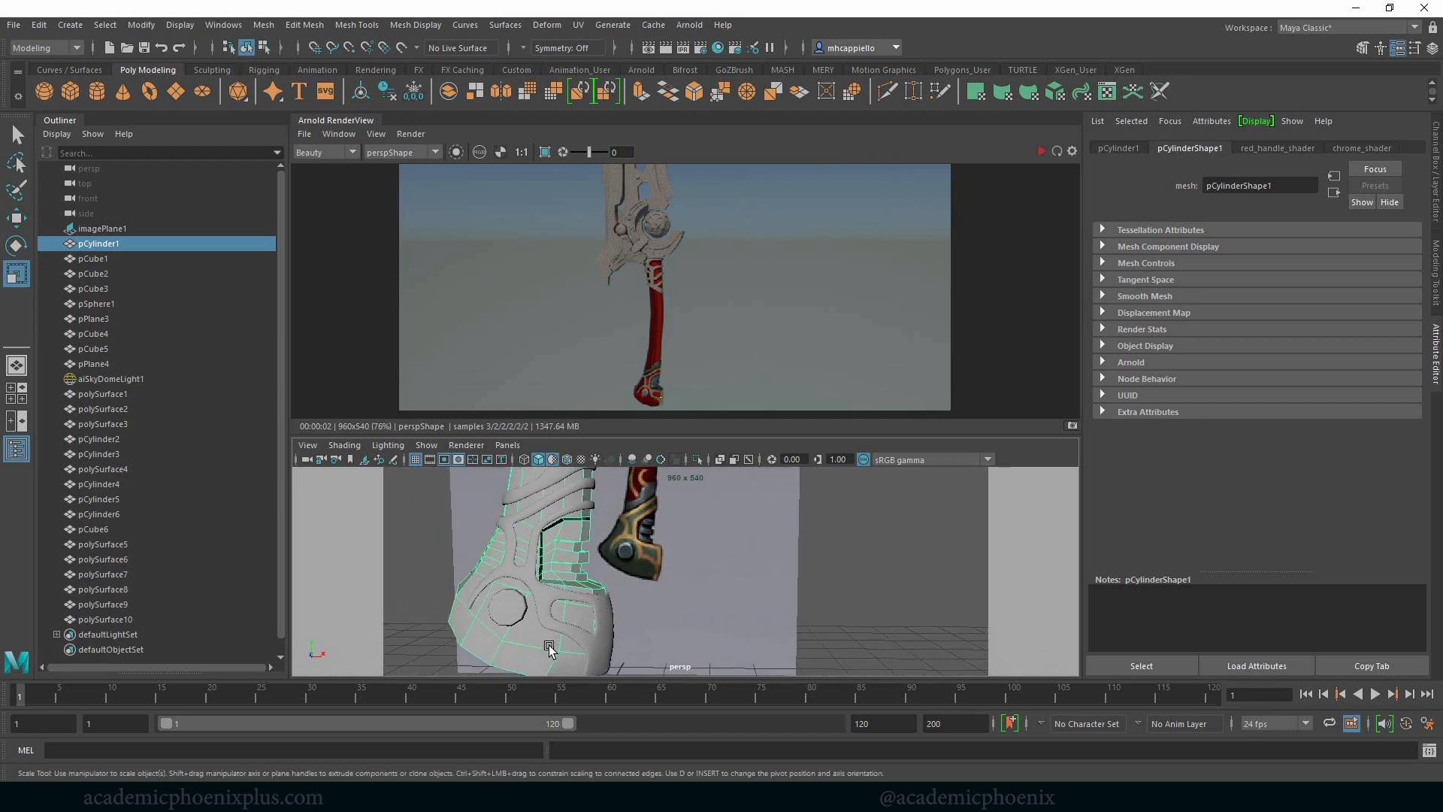
{"action": "right_click_drag", "start_coordinate": [549, 644], "coordinate": [564, 428]}
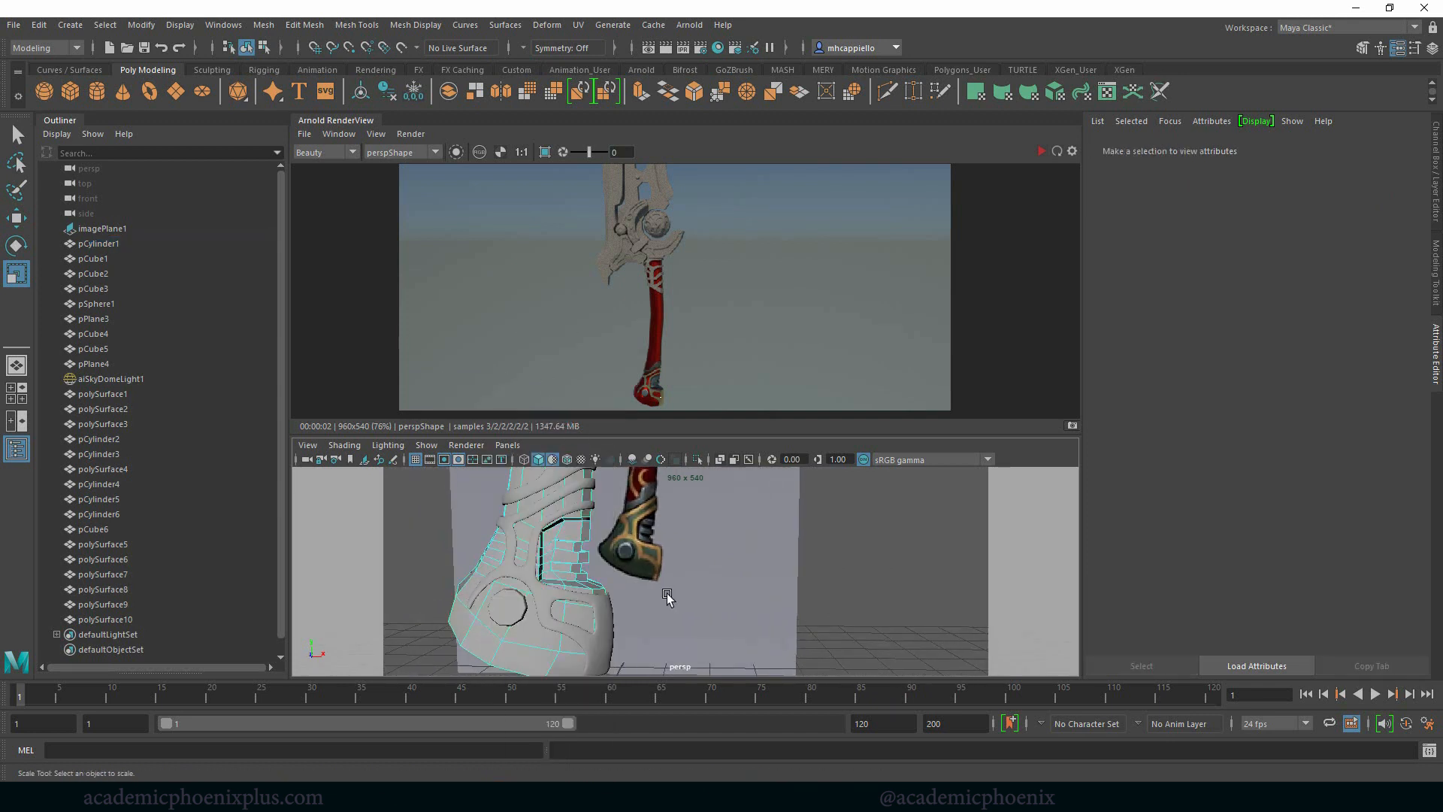
Select the pommel faces enclosed by the trim, drop the upper handle faces and include the faces just below the notch.
{"action": "left_click_drag", "start_coordinate": [667, 593], "coordinate": [675, 593], "text": "alt"}
{"action": "right_click_drag", "start_coordinate": [692, 619], "coordinate": [579, 586], "text": "alt"}
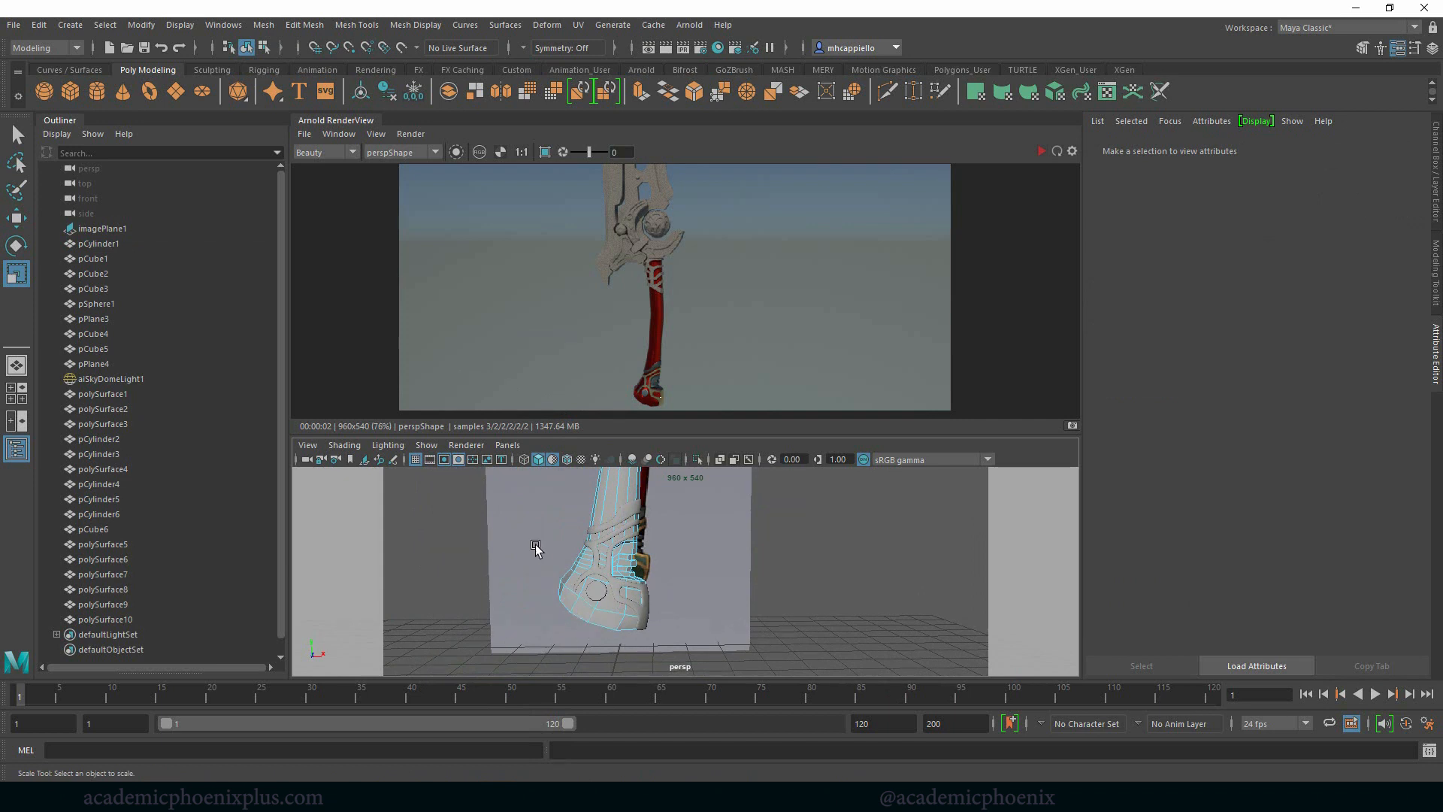
{"action": "left_click_drag", "start_coordinate": [550, 536], "coordinate": [601, 632]}
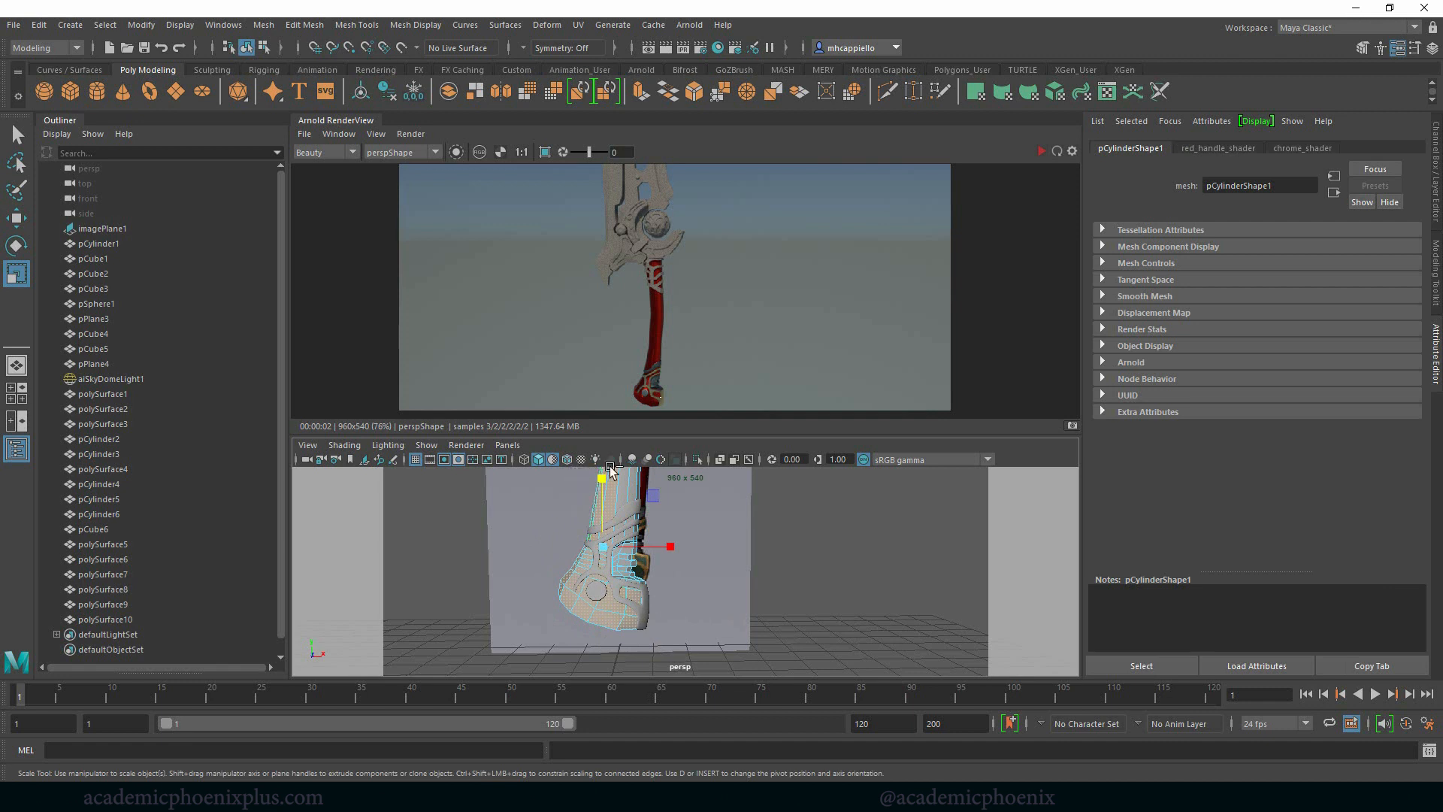
{"action": "left_click_drag", "start_coordinate": [585, 473], "coordinate": [663, 483], "text": "ctrl"}
{"action": "right_click_drag", "start_coordinate": [683, 521], "coordinate": [901, 569], "text": "alt"}
{"action": "middle_click_drag", "start_coordinate": [637, 536], "coordinate": [696, 558], "text": "alt"}
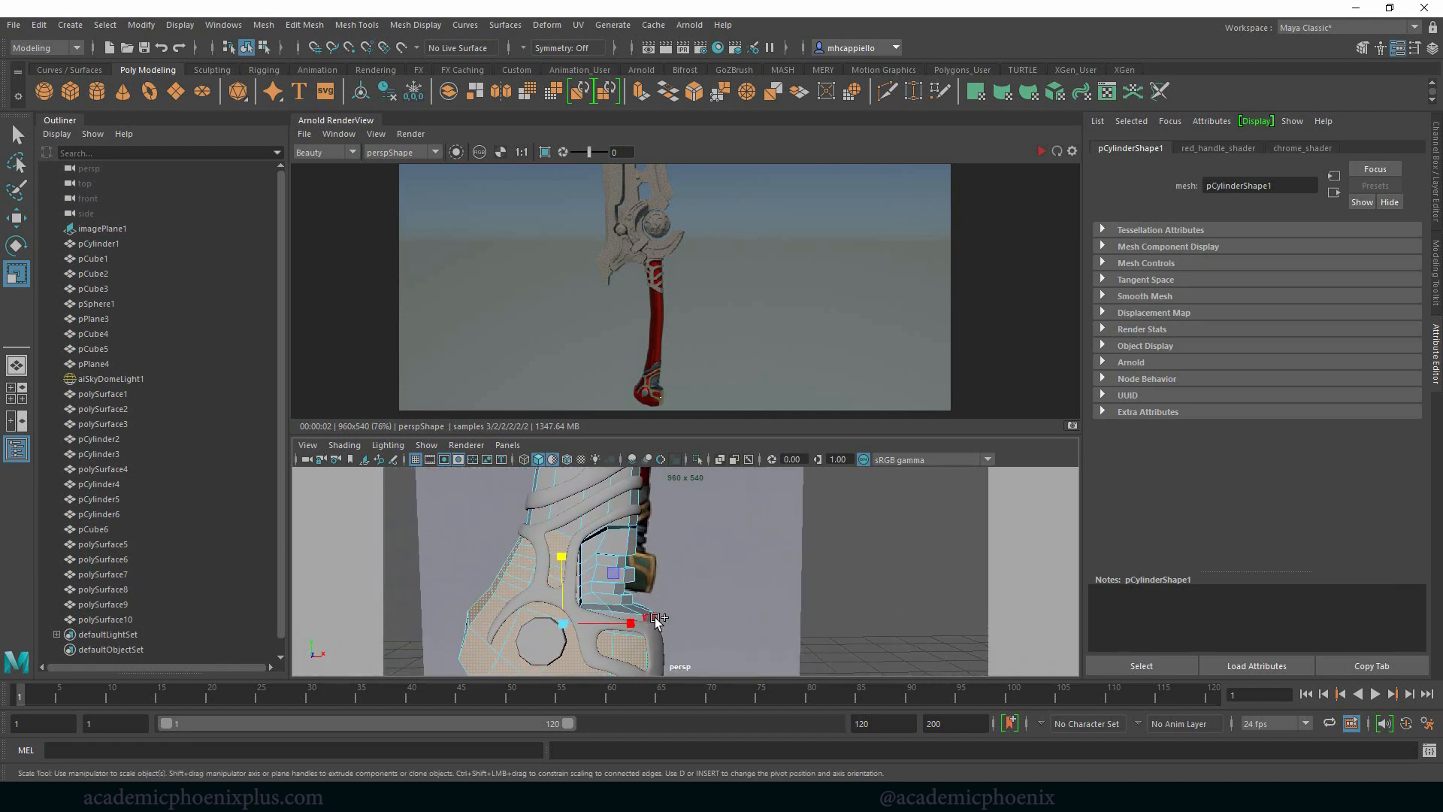
{"action": "key", "text": "q"}
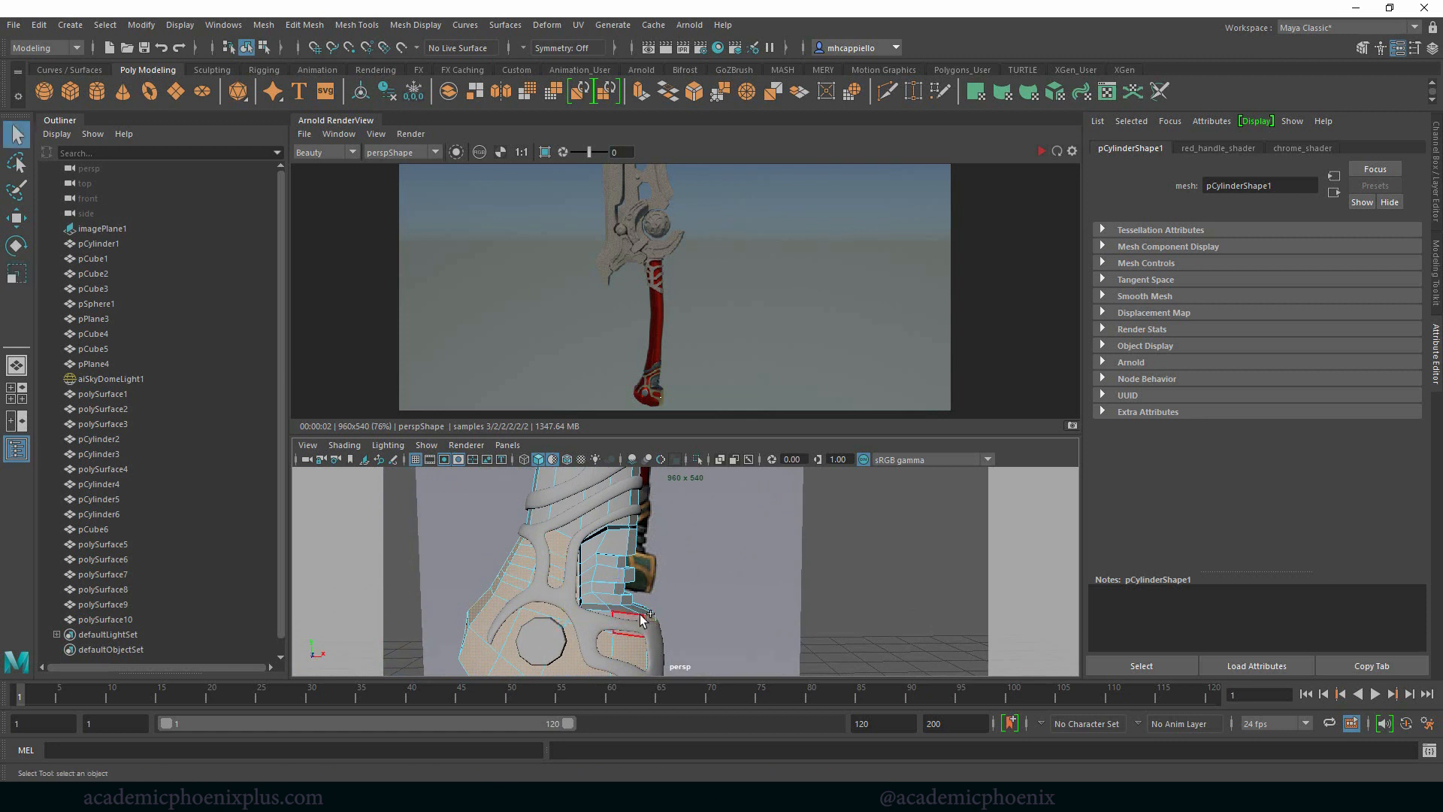
{"action": "left_click", "coordinate": [637, 616], "text": "shift"}
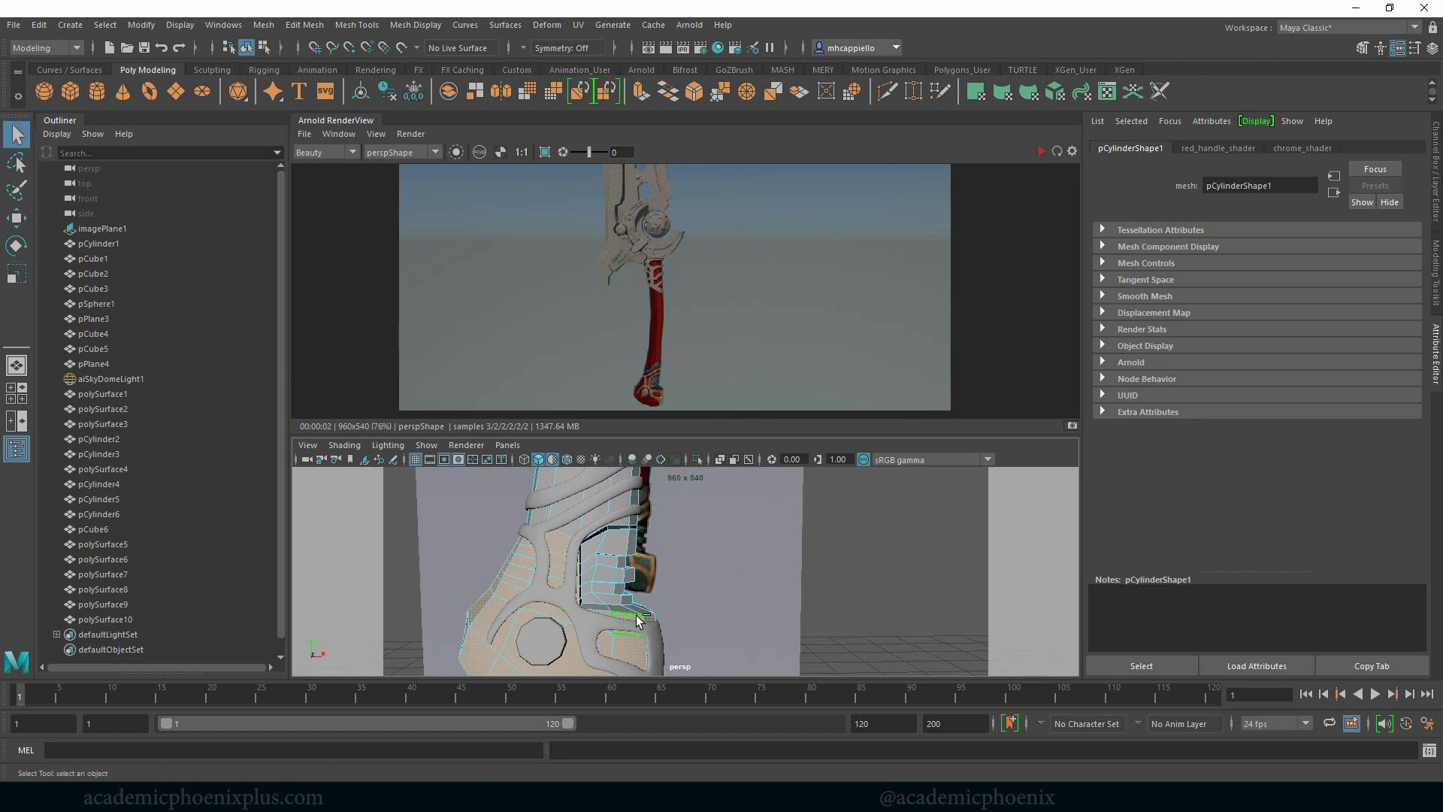
Assign a new Arnold aiStandardSurface material to the selected pommel faces.
{"action": "right_click", "coordinate": [543, 565]}
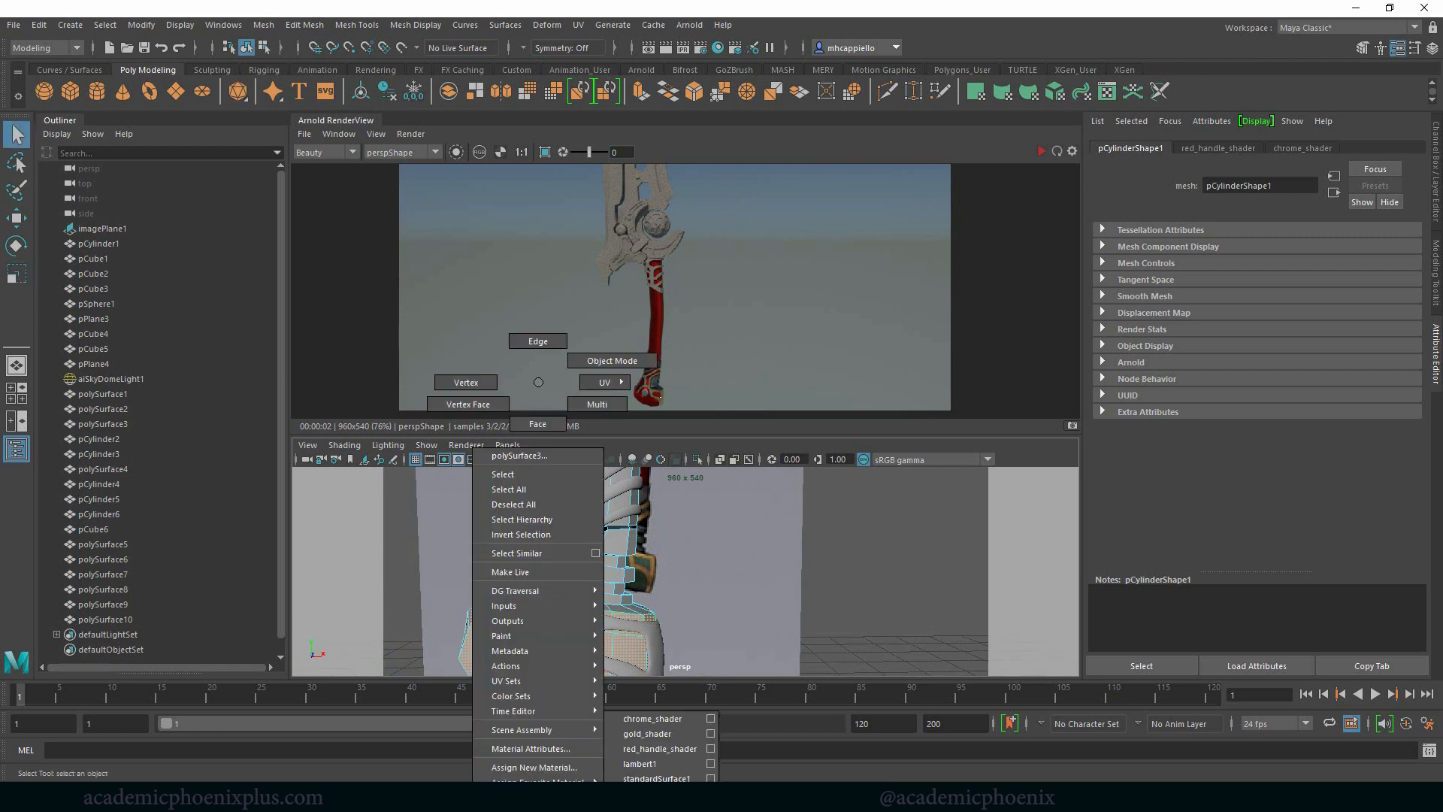
{"action": "left_click", "coordinate": [534, 768]}
{"action": "left_click", "coordinate": [519, 385]}
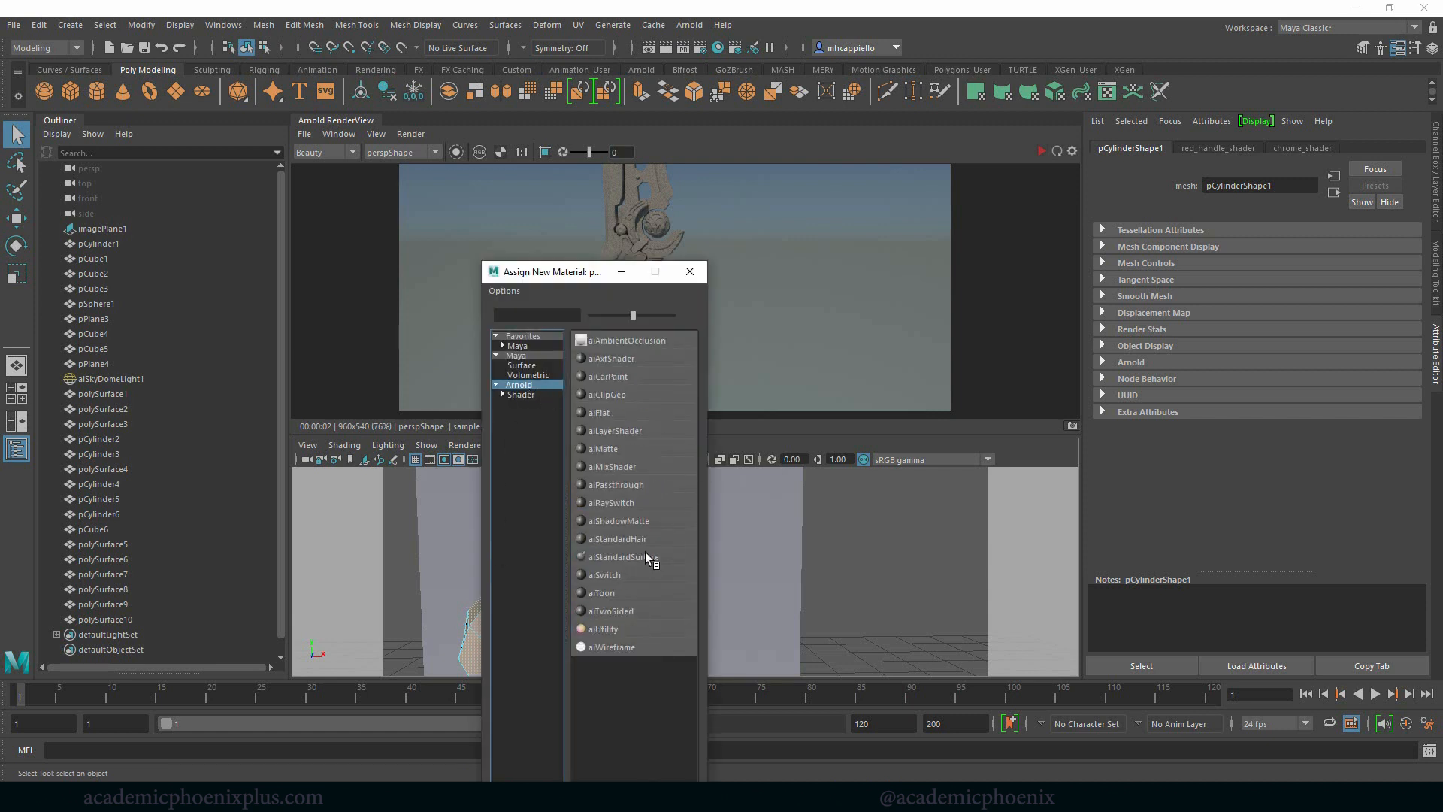
{"action": "left_click", "coordinate": [624, 557]}
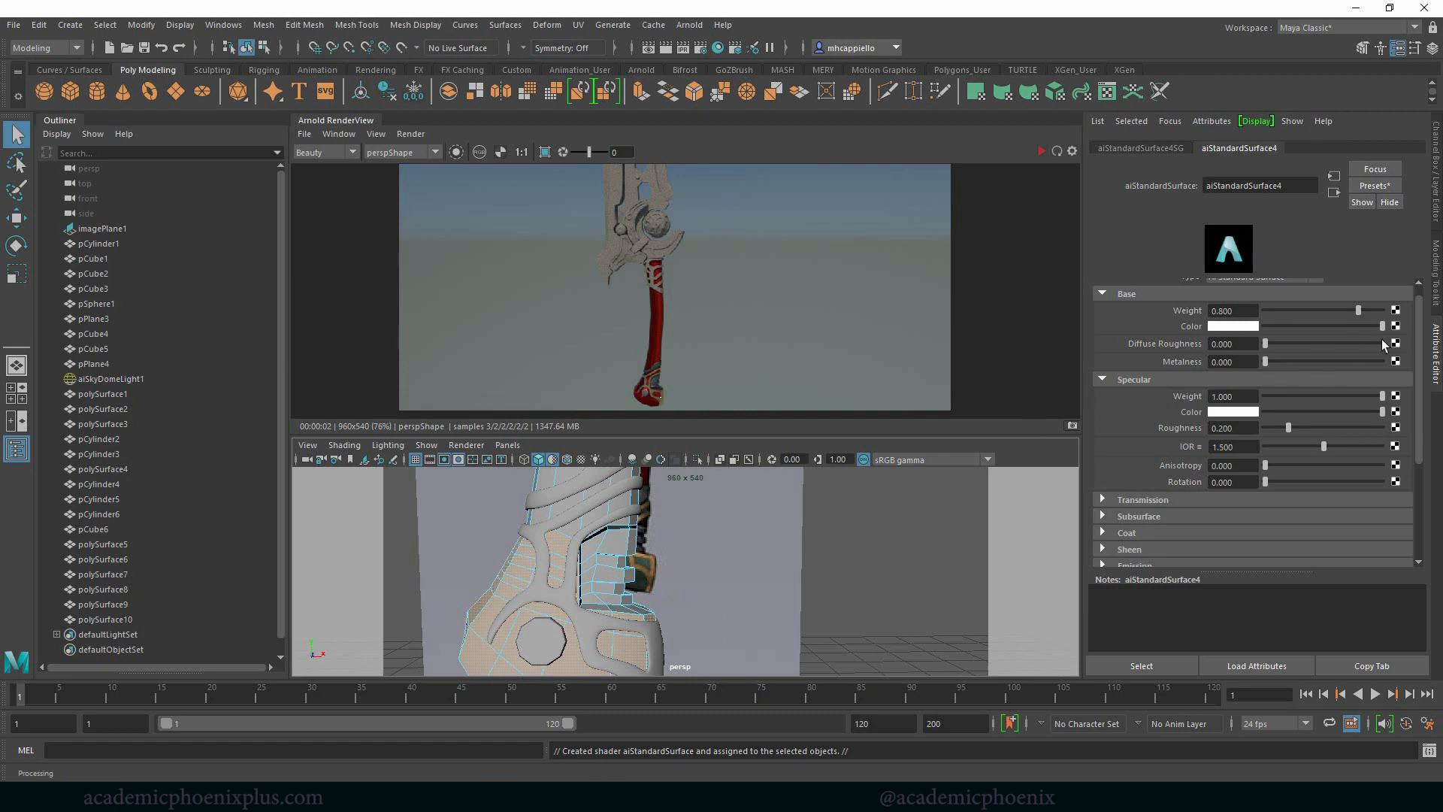
Replace the new material's settings with the Jade preset, set its Transmission weight to 0 and restart the live render.
{"action": "left_click", "coordinate": [1385, 187]}
{"action": "mouse_move", "coordinate": [1315, 516]}
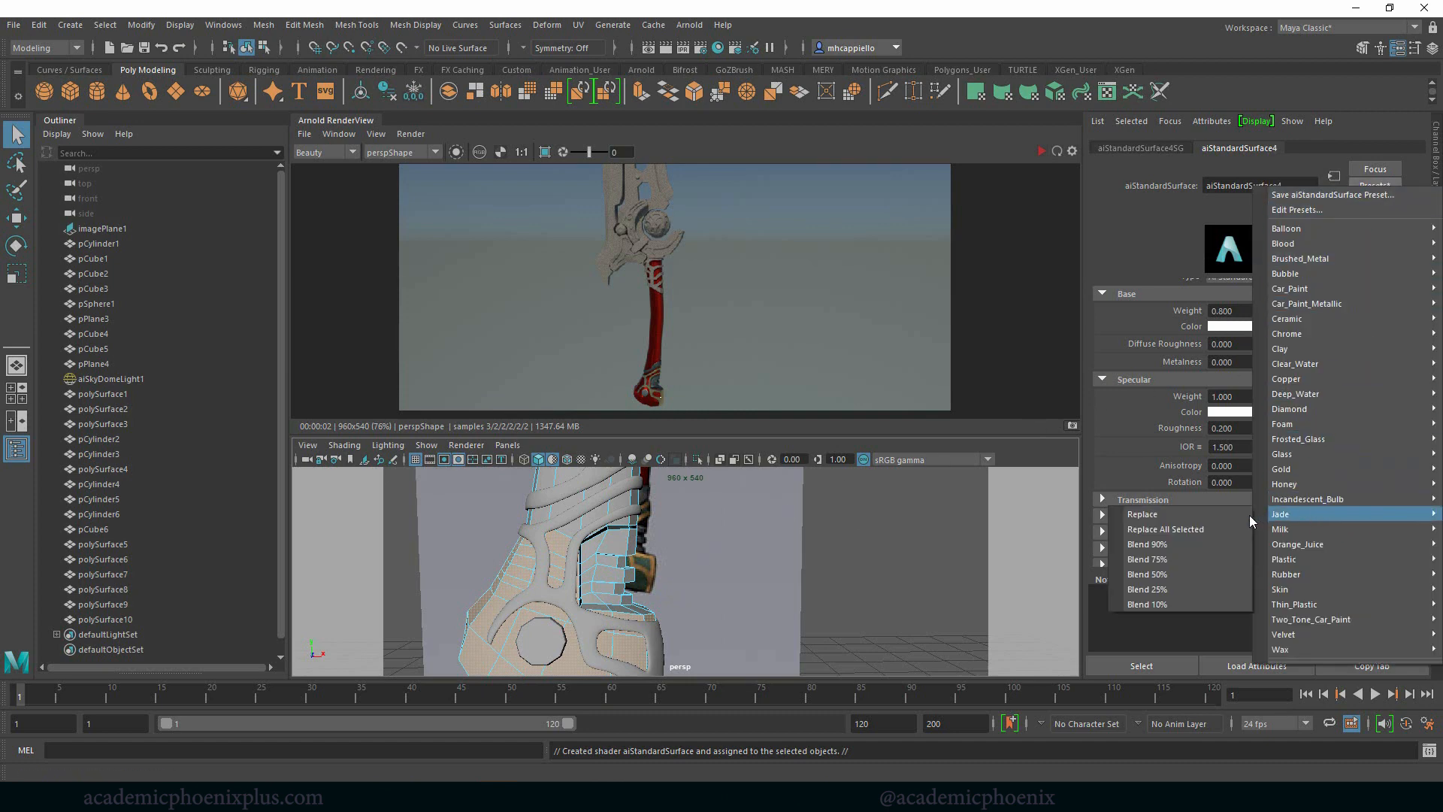
{"action": "left_click", "coordinate": [1249, 514]}
{"action": "left_click", "coordinate": [1144, 500]}
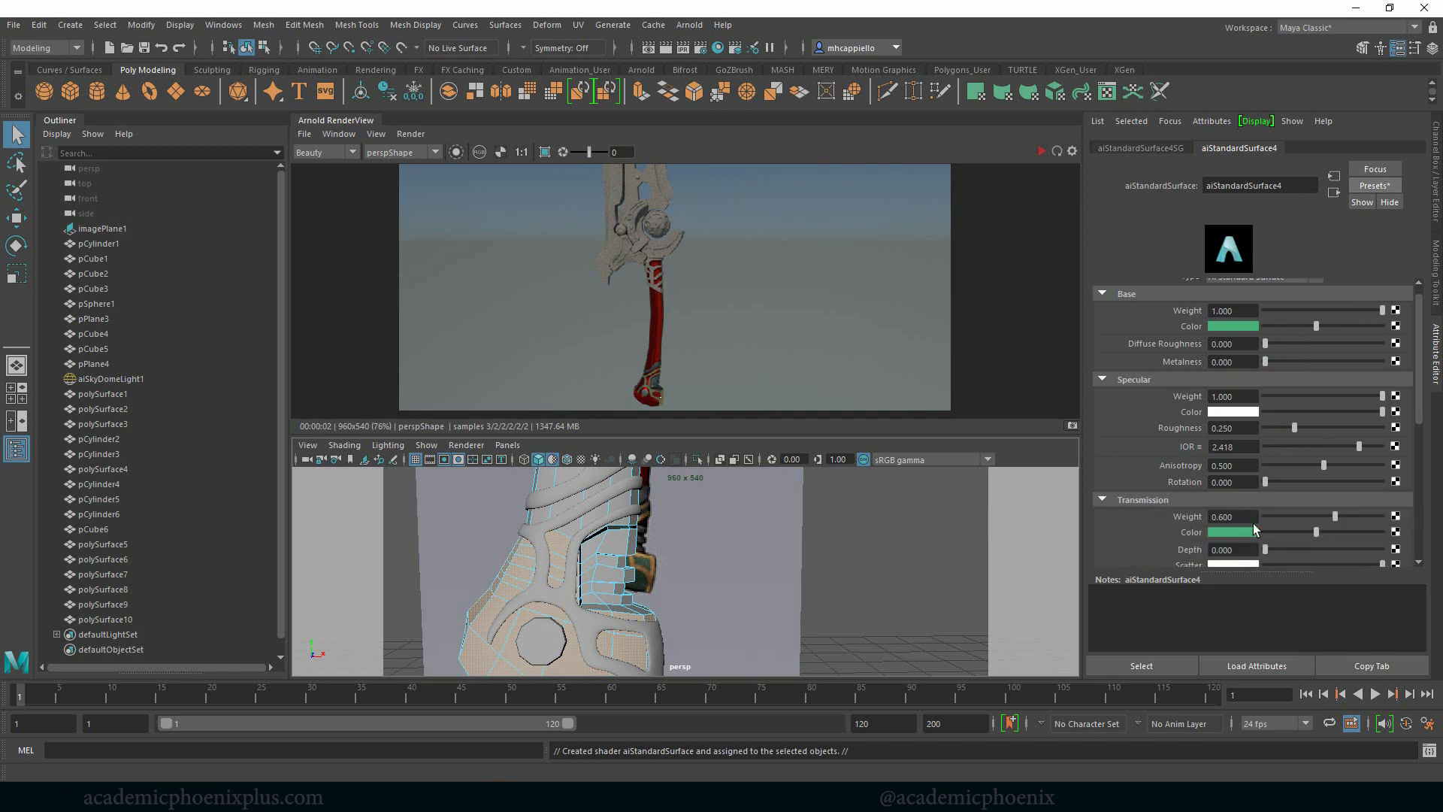
{"action": "left_click_drag", "start_coordinate": [1290, 516], "coordinate": [1221, 516]}
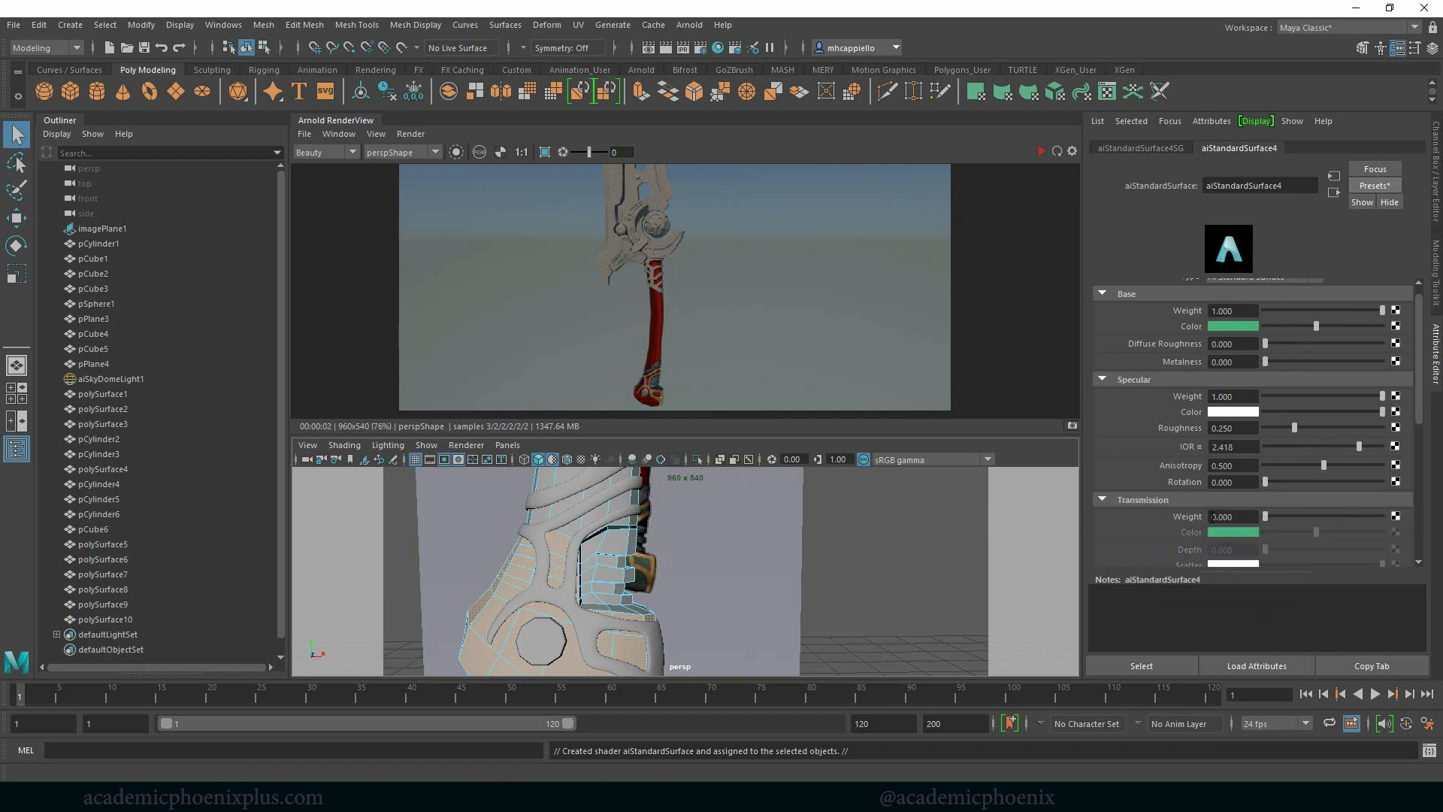
{"action": "left_click", "coordinate": [1158, 504]}
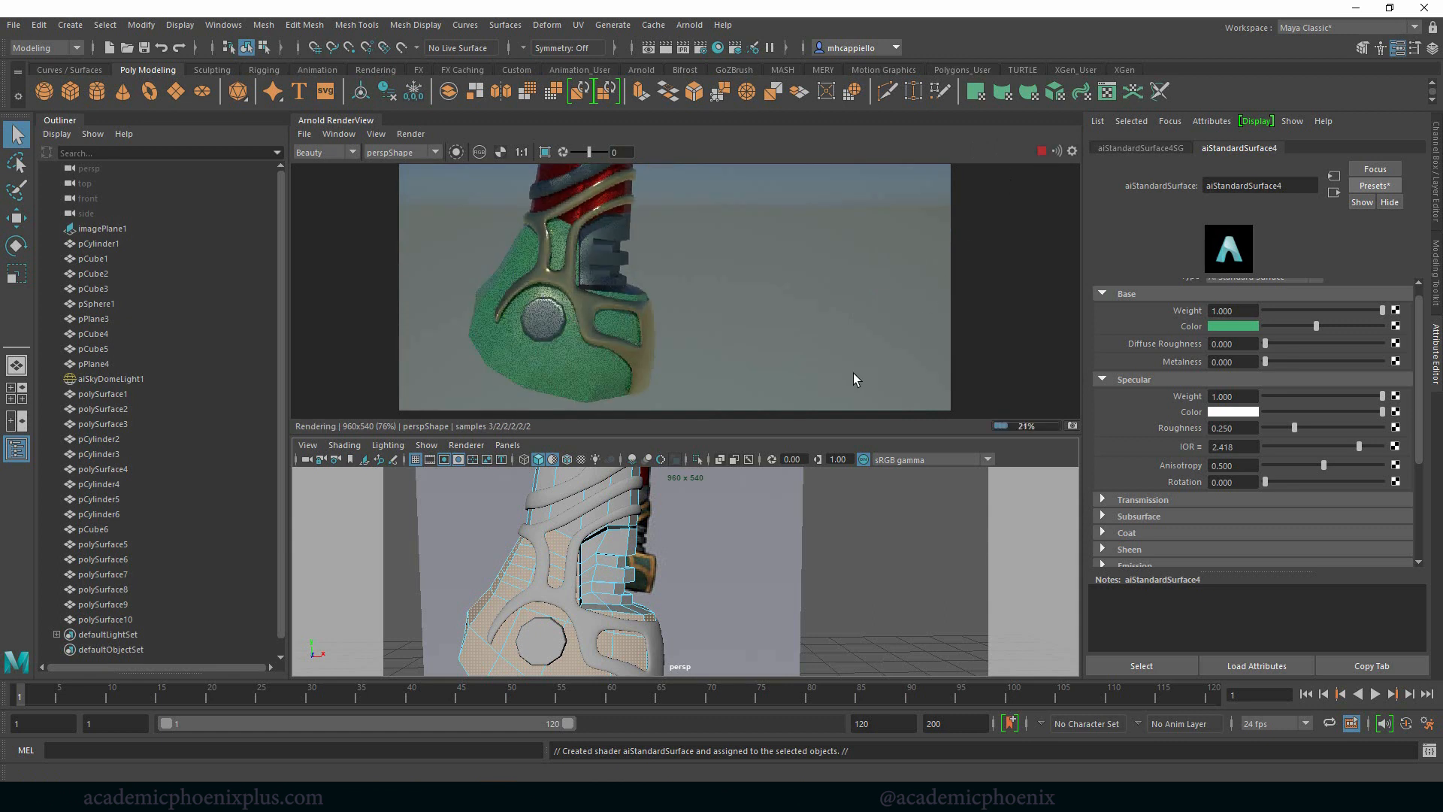
Darken the pommel material's base color to value 0.136, and set Metalness to 1 and Specular Roughness to 0.617.
{"action": "left_click", "coordinate": [1237, 326]}
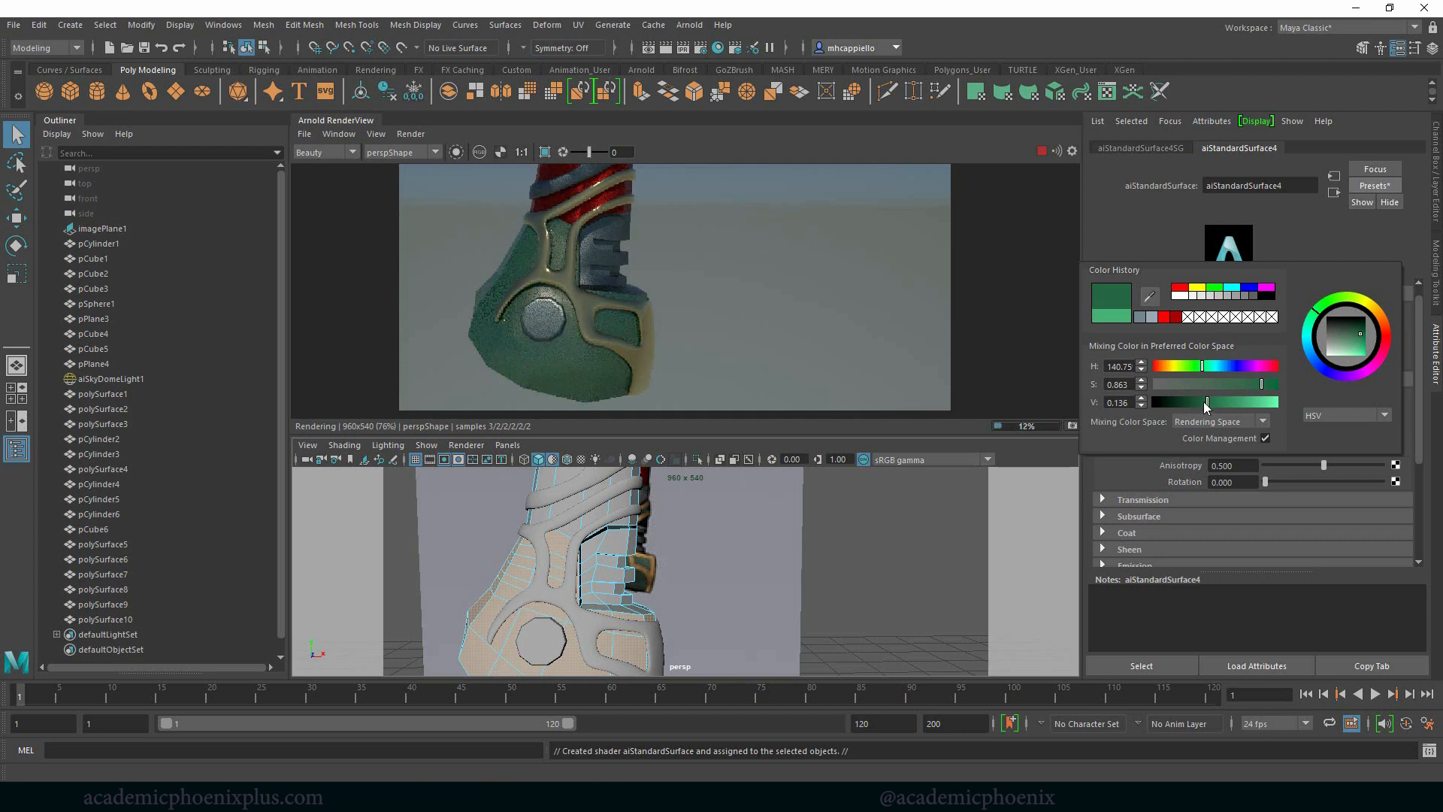
{"action": "left_click_drag", "start_coordinate": [748, 556], "coordinate": [811, 554], "text": "alt"}
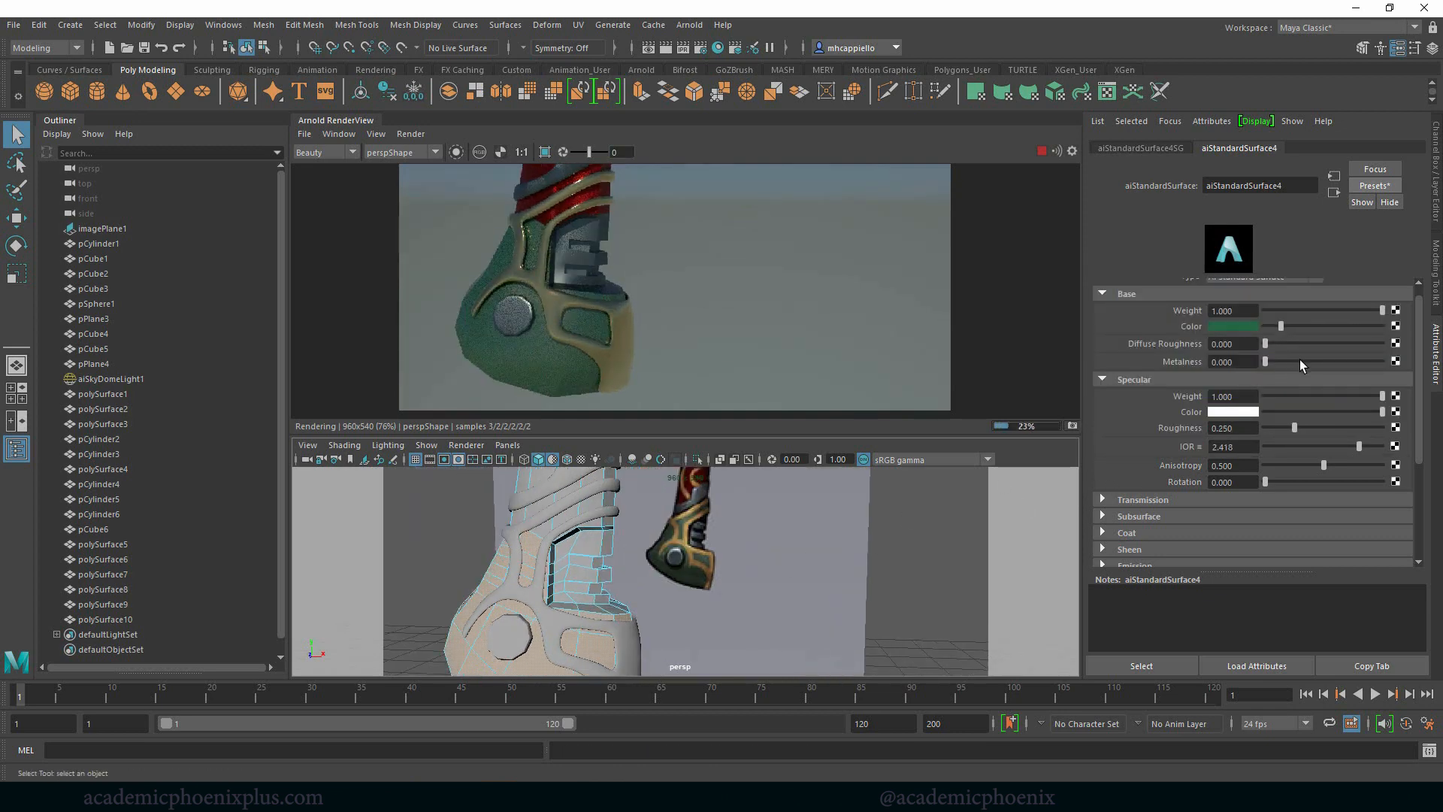
{"action": "left_click_drag", "start_coordinate": [1308, 362], "coordinate": [1385, 361]}
{"action": "left_click_drag", "start_coordinate": [1295, 427], "coordinate": [1335, 425]}
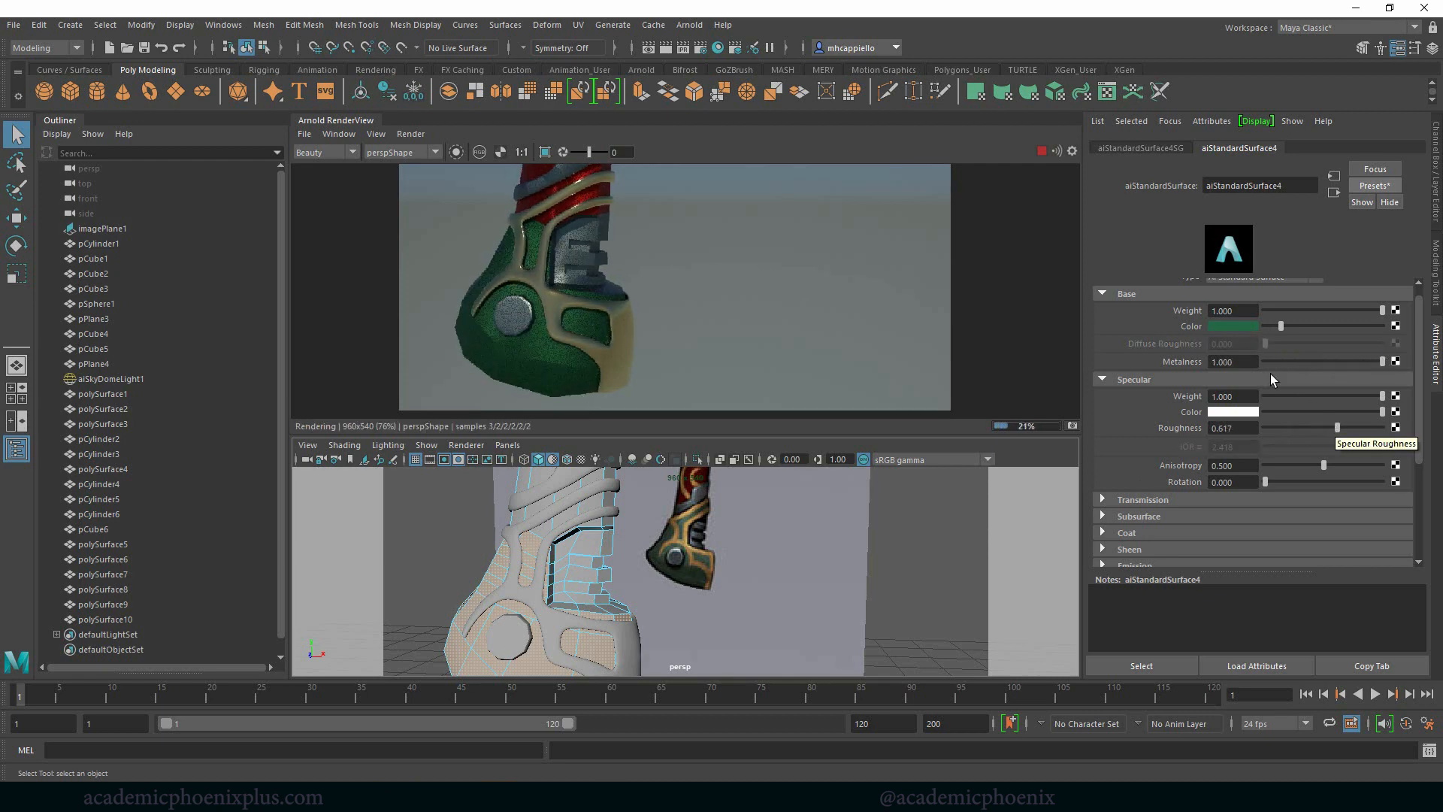
Tint the pommel material's specular color green with hue 140.75 and saturation 0.910.
{"action": "left_click", "coordinate": [1234, 410]}
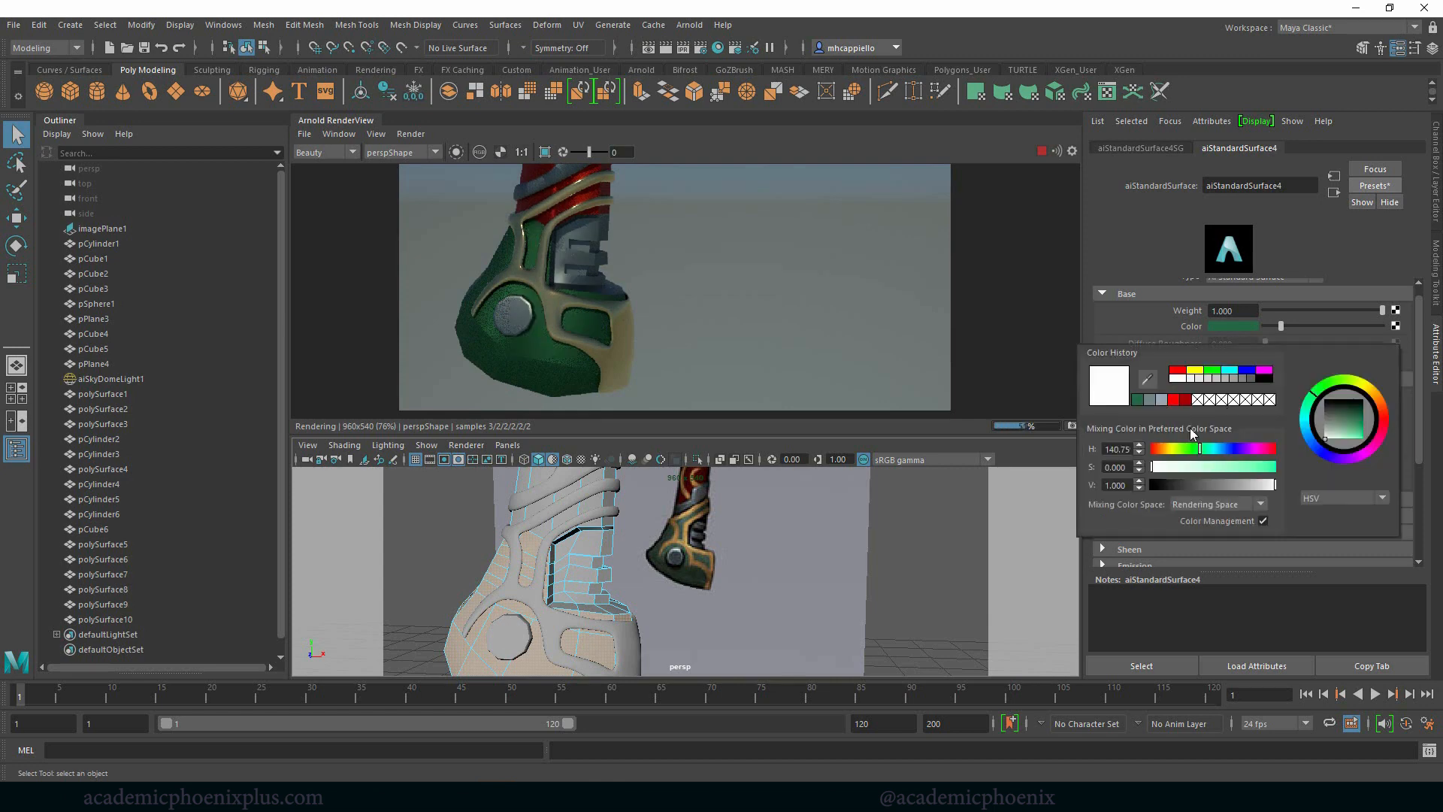
{"action": "left_click_drag", "start_coordinate": [1232, 469], "coordinate": [1263, 463]}
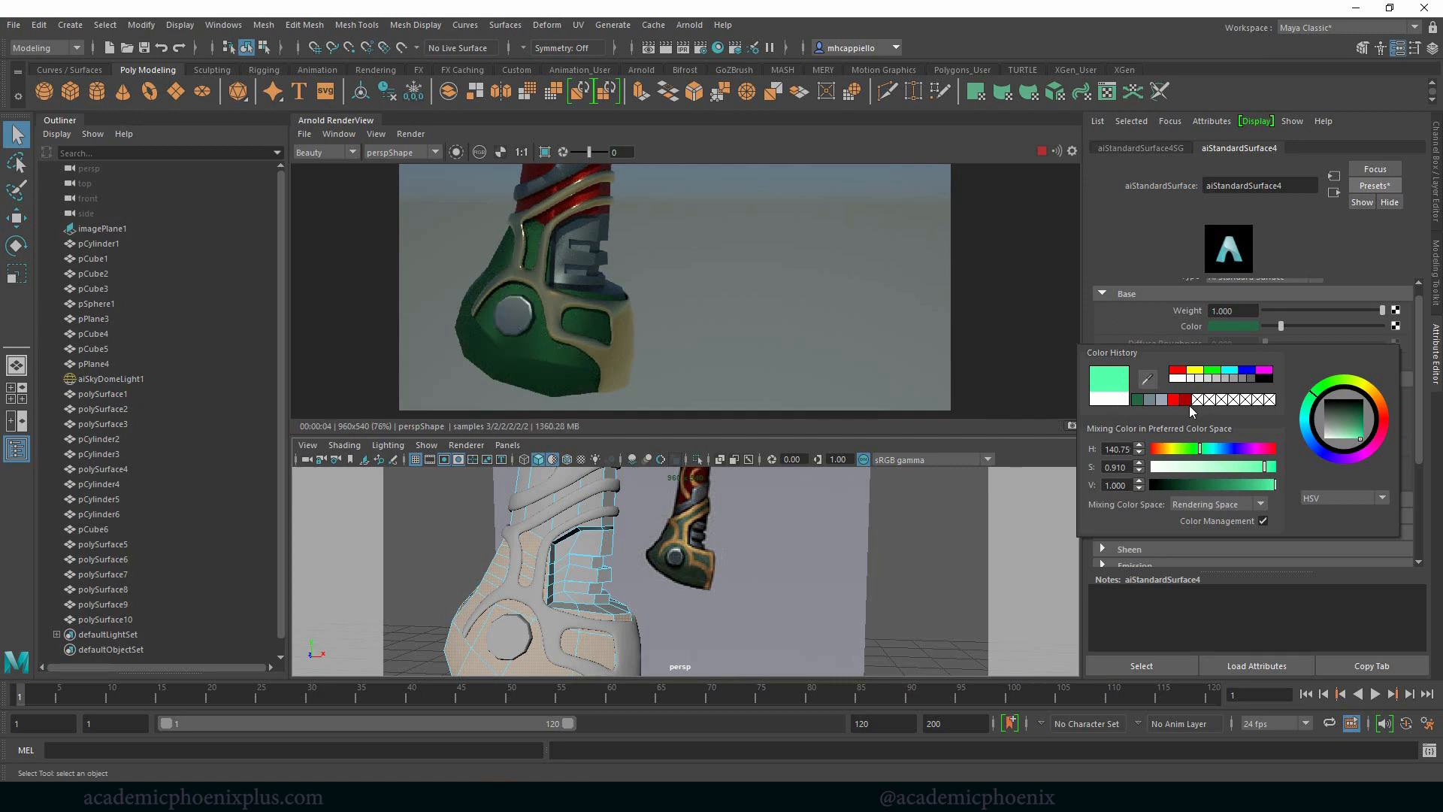
Replace the pommel material's base color with a dark green sampled from the reference image's pommel, and brighten it.
{"action": "left_click", "coordinate": [1230, 326]}
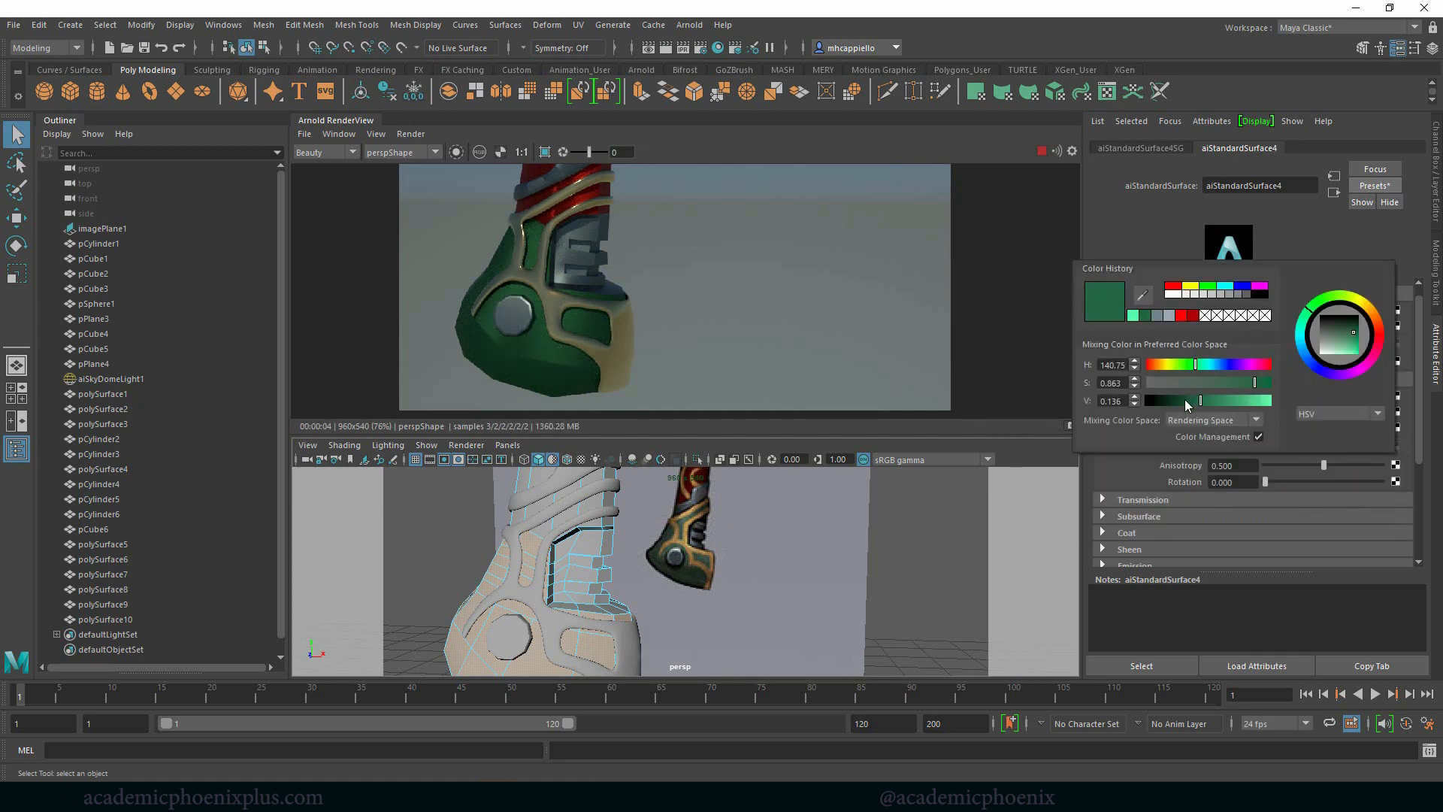
{"action": "left_click_drag", "start_coordinate": [1187, 405], "coordinate": [1192, 402]}
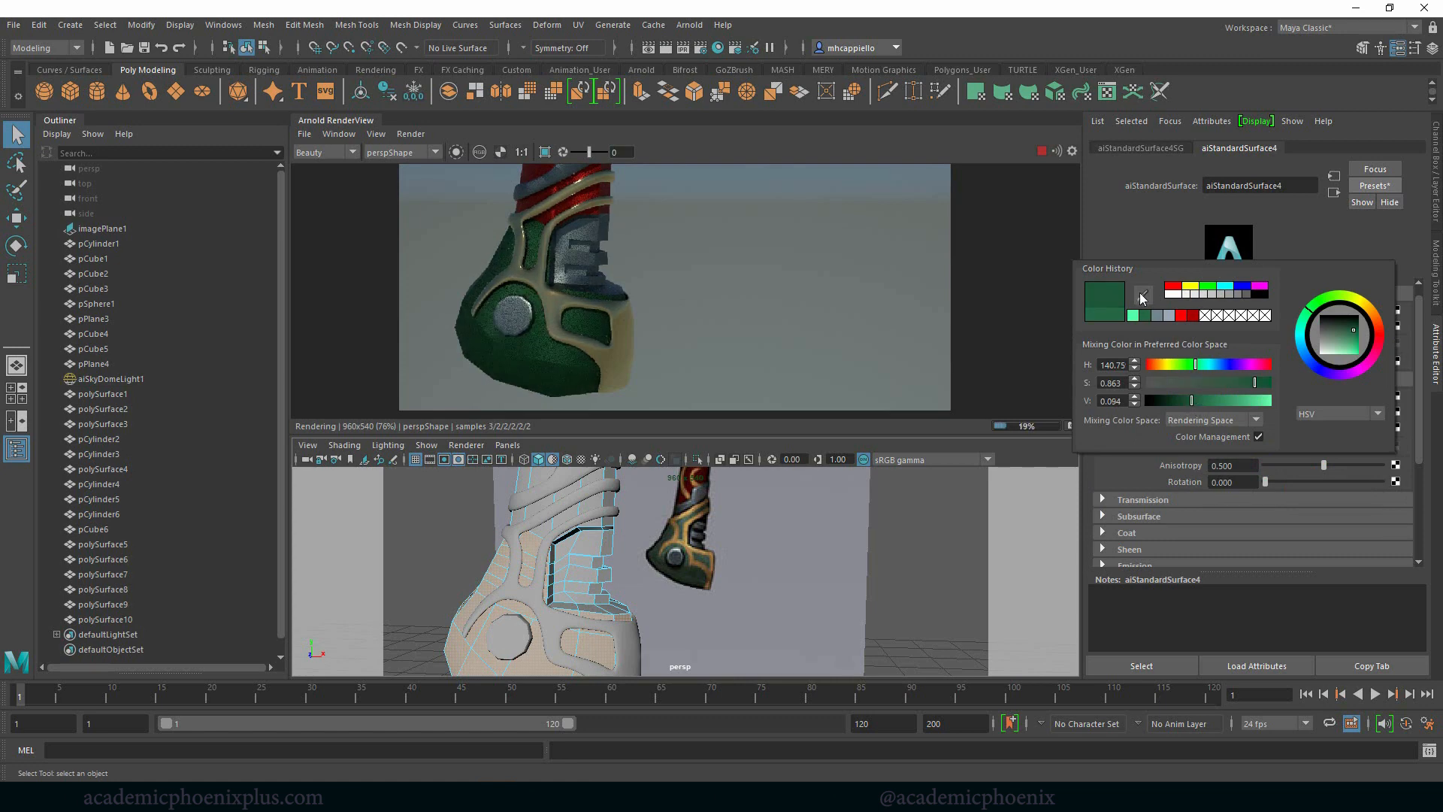
{"action": "left_click", "coordinate": [1141, 295]}
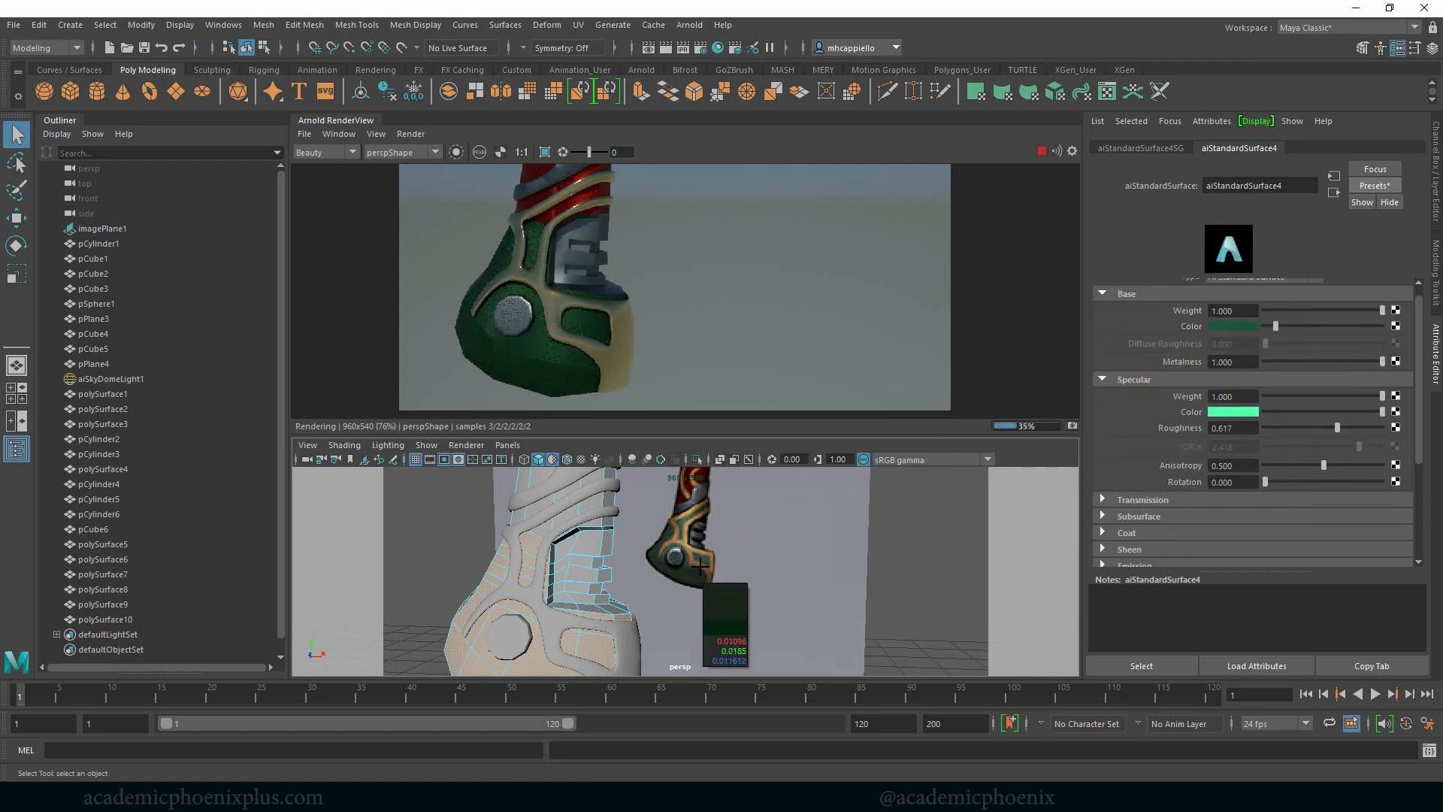
{"action": "left_click", "coordinate": [703, 563]}
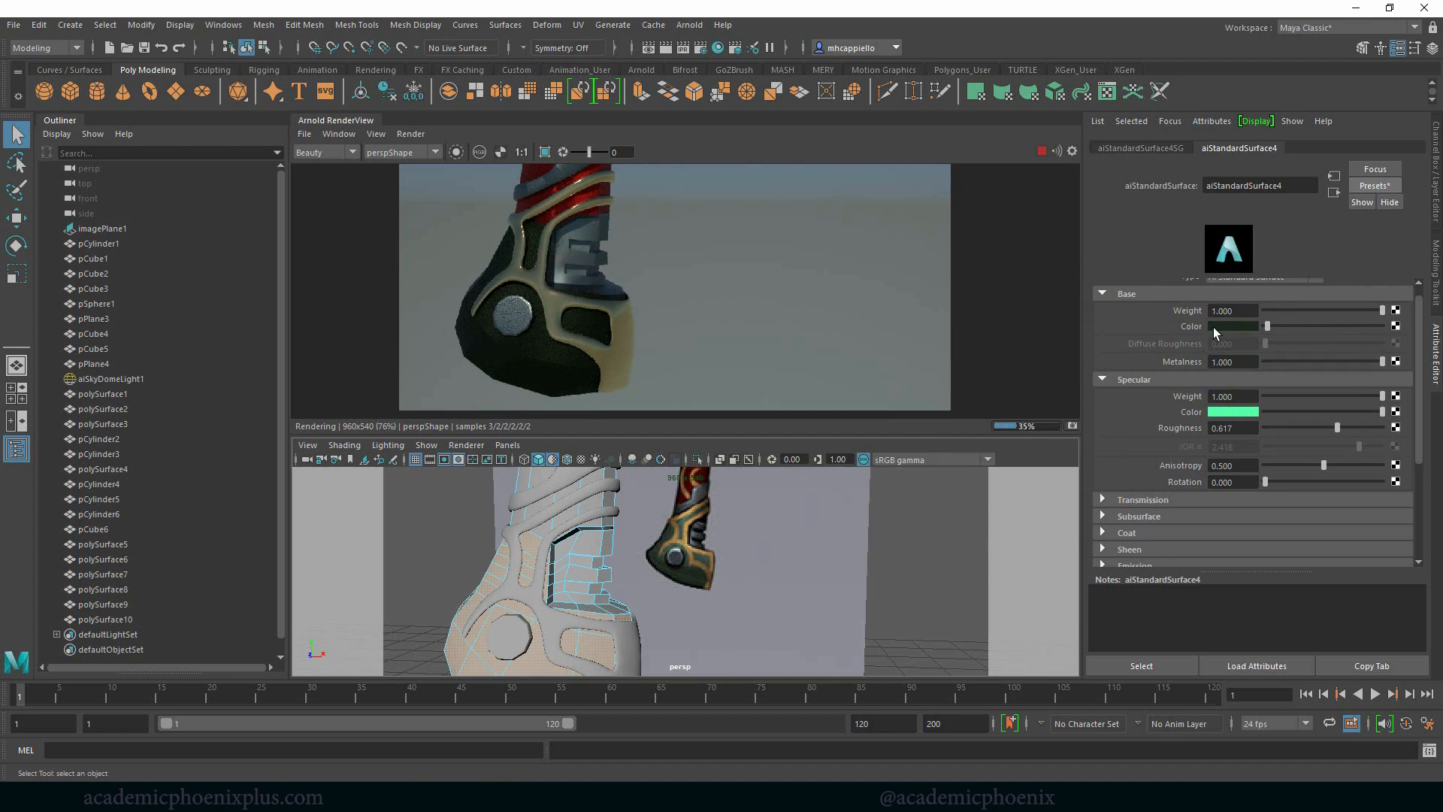
{"action": "left_click", "coordinate": [1215, 328]}
{"action": "left_click", "coordinate": [1141, 295]}
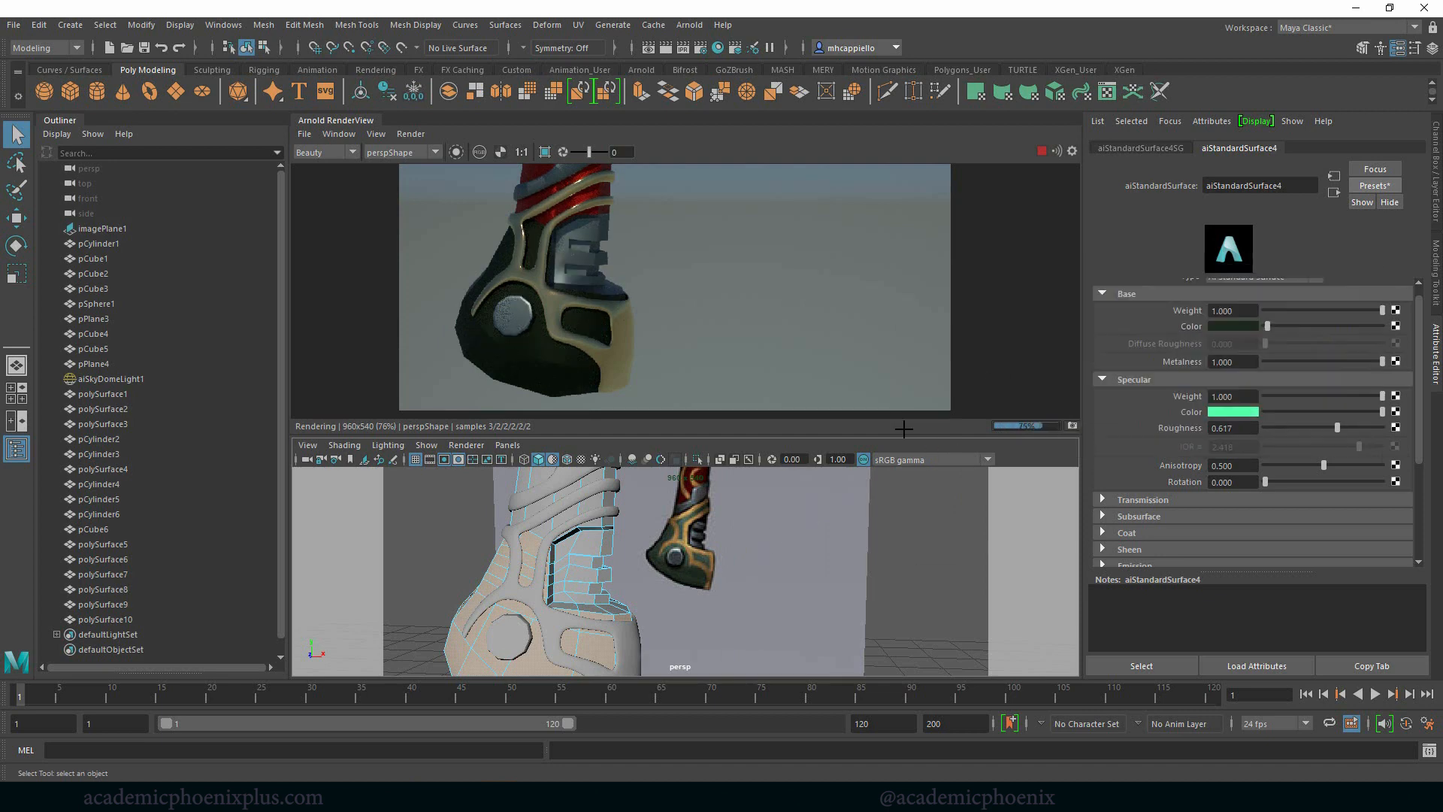
{"action": "left_click", "coordinate": [705, 559]}
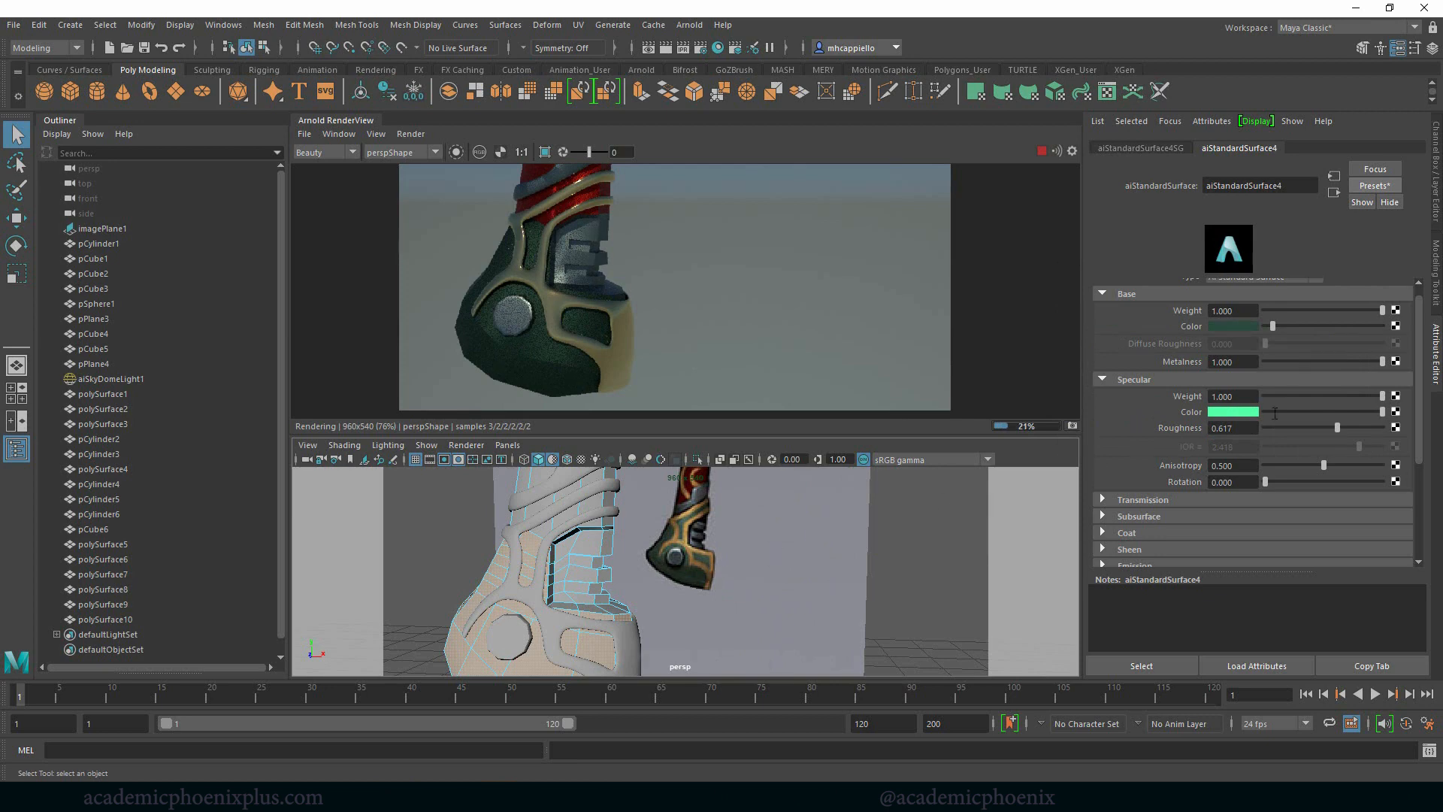
{"action": "left_click", "coordinate": [1285, 327]}
Stop the live render and insert an edge loop around the handle at the wrapped bands near its lower end.
{"action": "left_click", "coordinate": [674, 587]}
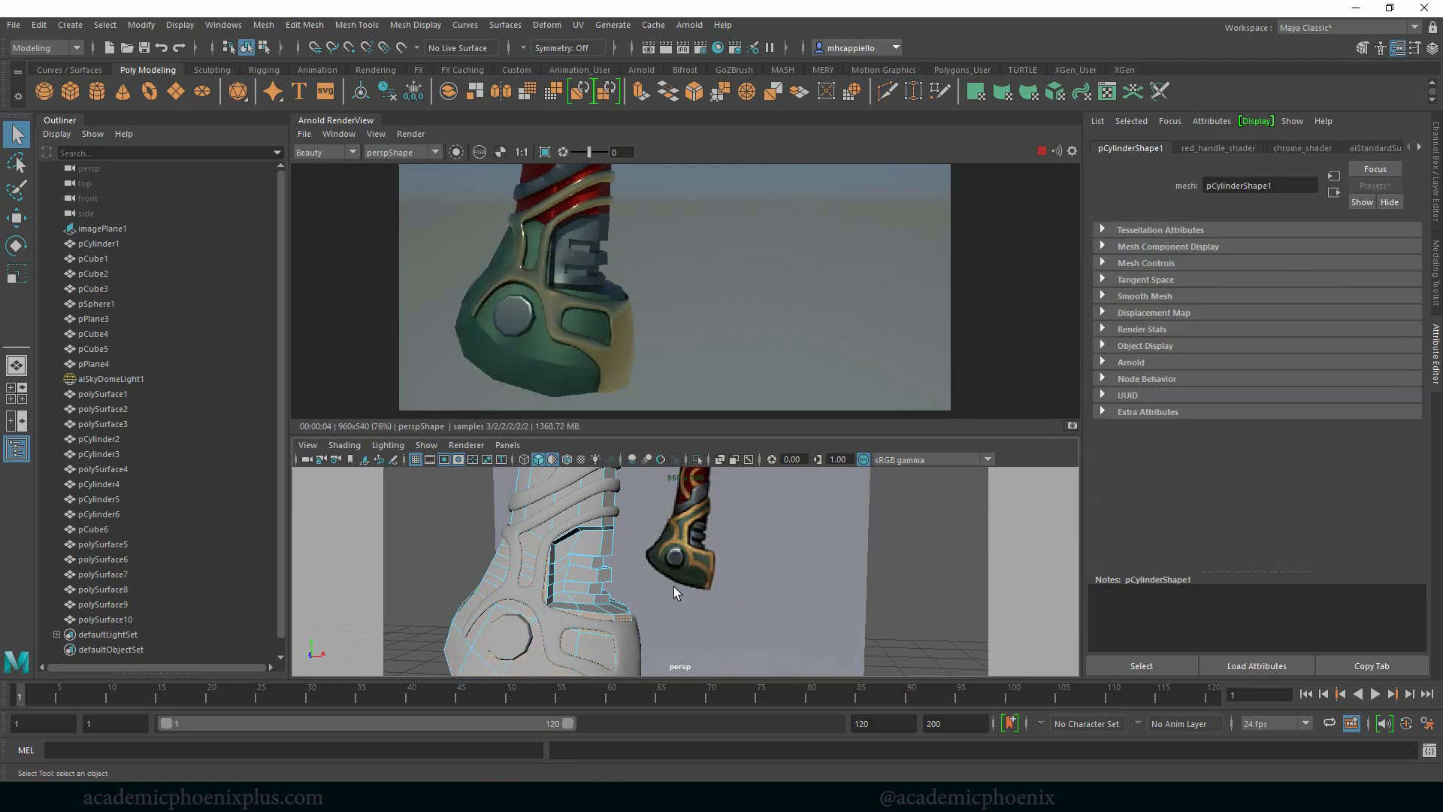
{"action": "mouse_move", "coordinate": [673, 589]}
{"action": "left_mouse_down", "text": "alt"}
{"action": "mouse_move", "coordinate": [722, 580]}
{"action": "mouse_move", "coordinate": [686, 586]}
{"action": "left_mouse_up", "text": "alt"}
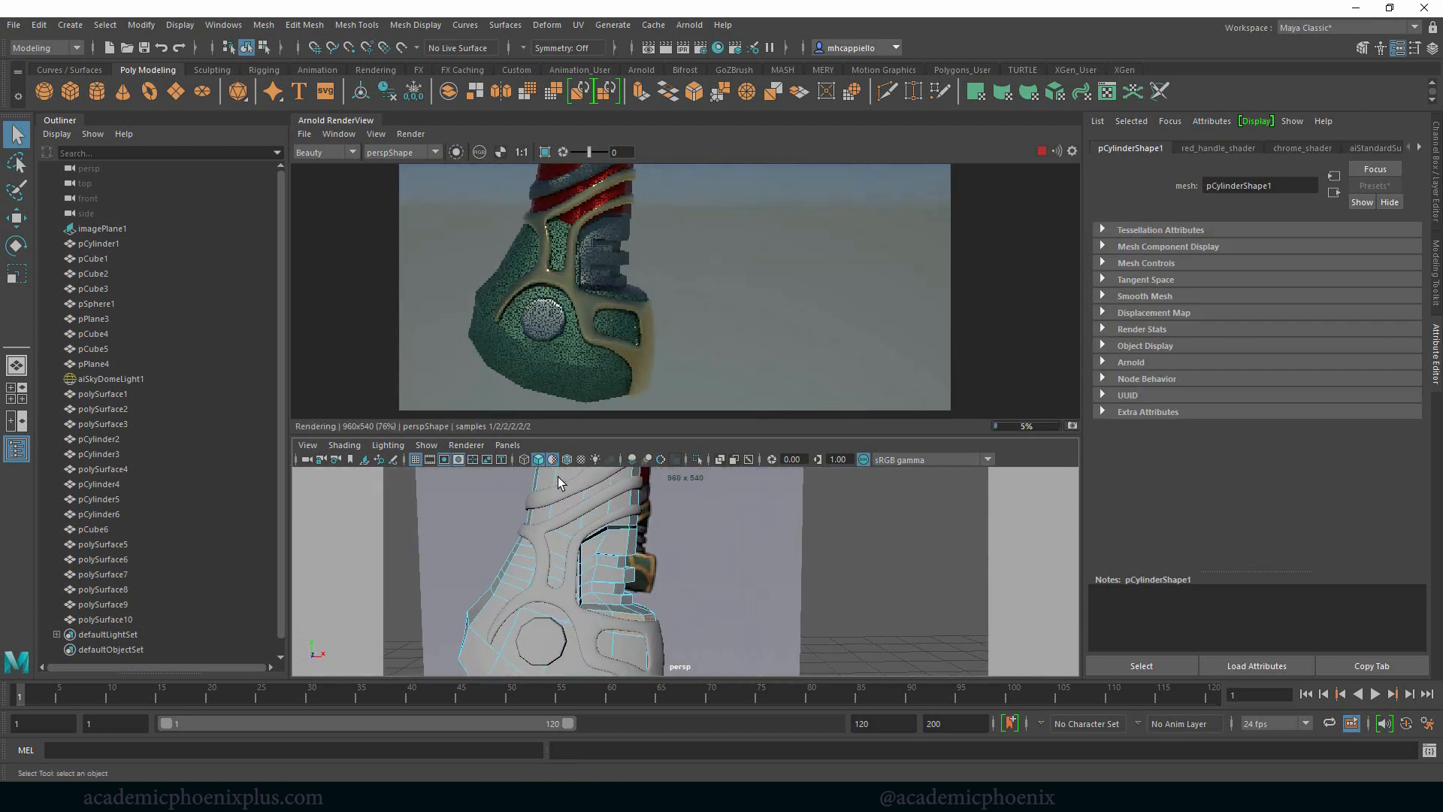
{"action": "left_click", "coordinate": [1041, 153]}
{"action": "left_click_drag", "start_coordinate": [556, 571], "coordinate": [525, 554], "text": "alt"}
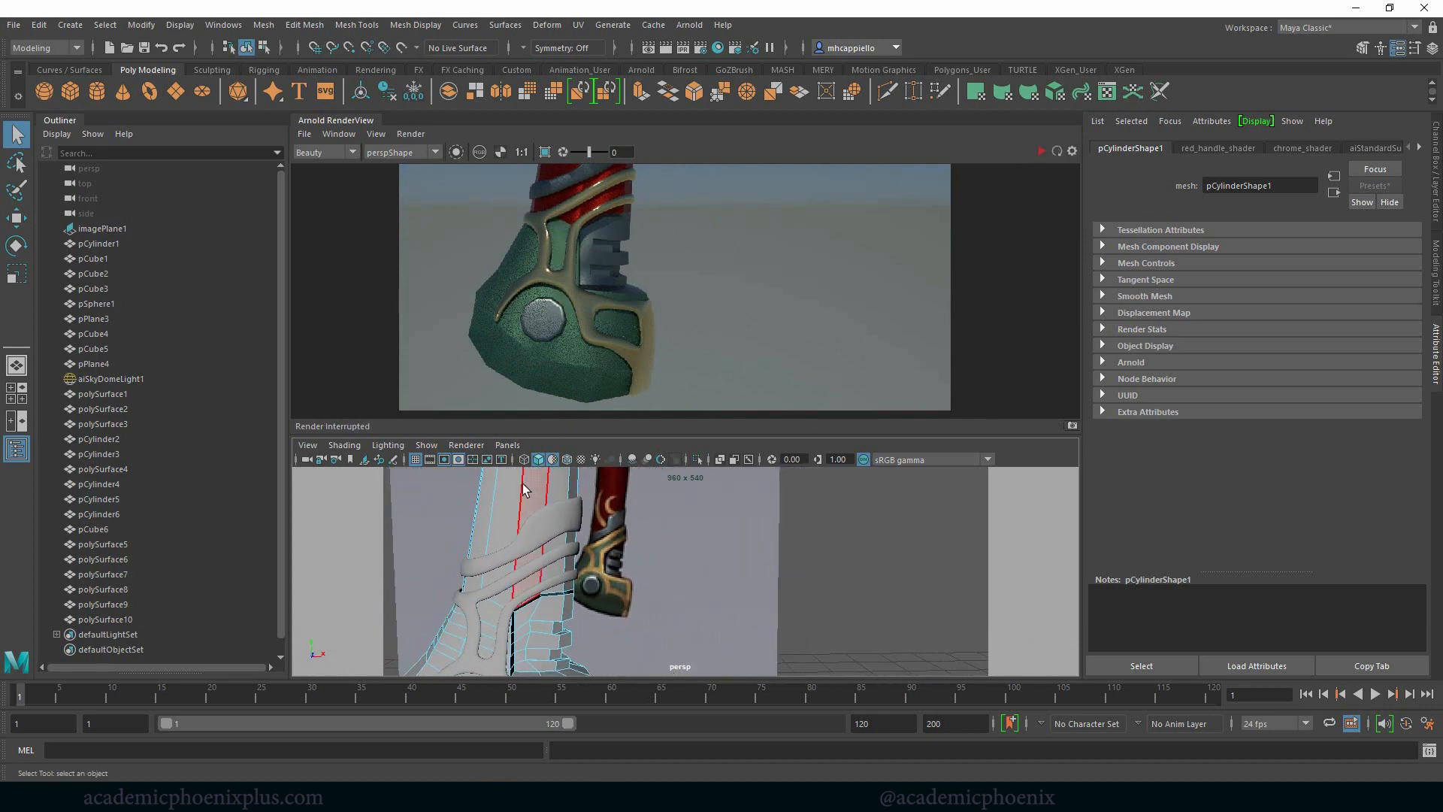
{"action": "right_click_drag", "start_coordinate": [524, 489], "coordinate": [520, 346]}
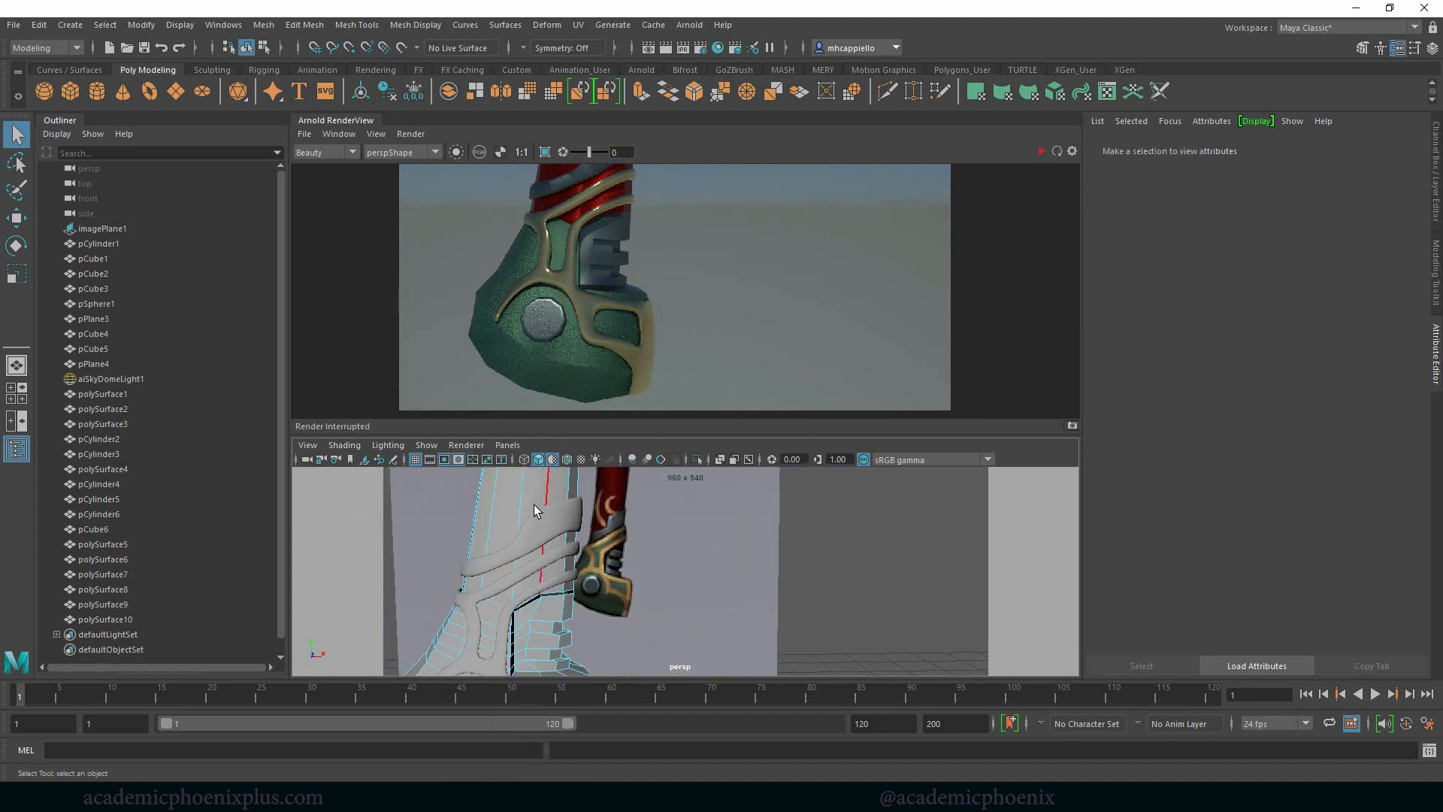
{"action": "right_click_drag", "start_coordinate": [536, 510], "coordinate": [531, 468]}
{"action": "right_click_drag", "start_coordinate": [507, 524], "coordinate": [407, 418], "text": "shift"}
{"action": "left_click_drag", "start_coordinate": [524, 516], "coordinate": [520, 547]}
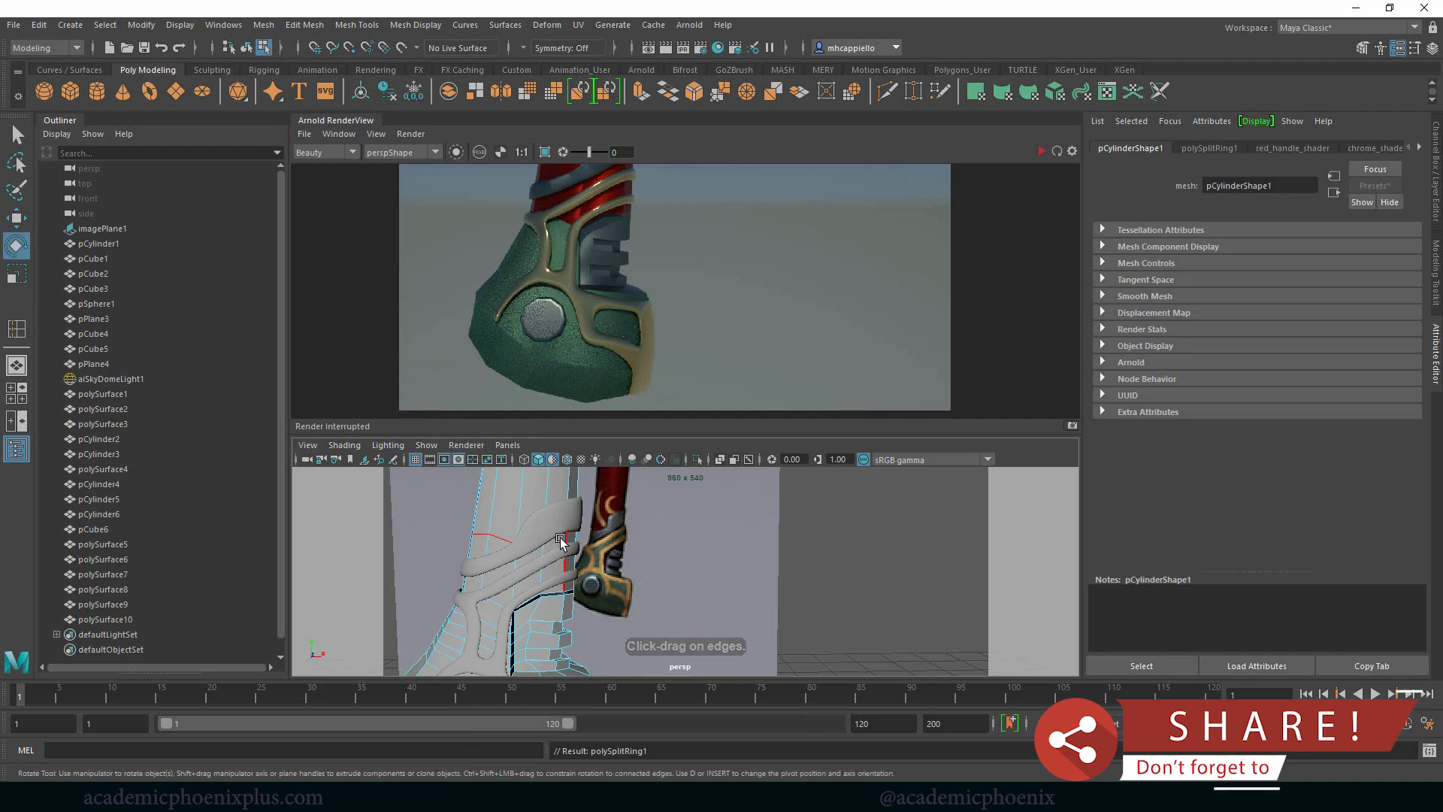
Tilt, scale and reposition the new edge loop so it follows the slant of the bands around the handle.
{"action": "key", "text": "w"}
{"action": "key", "text": "e"}
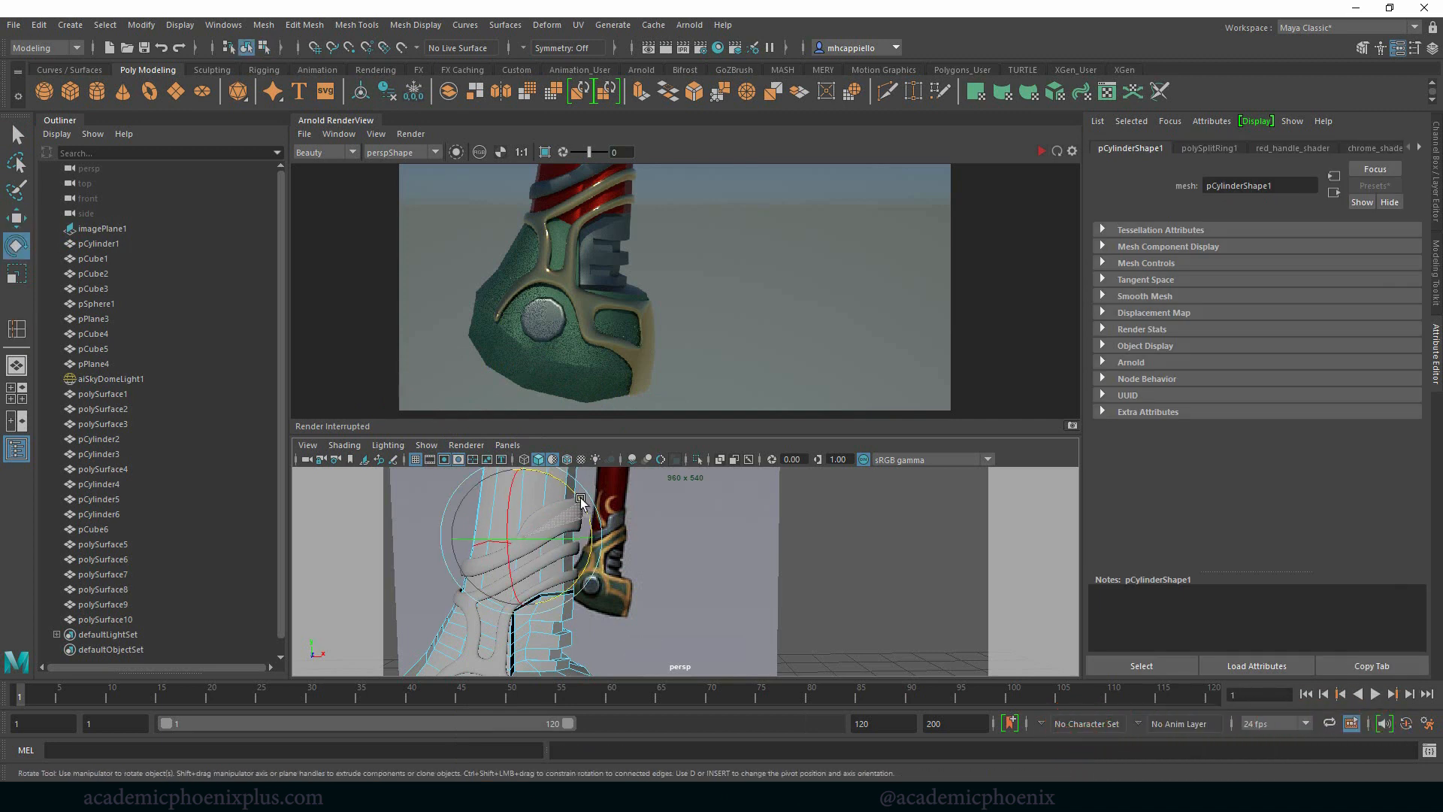
{"action": "mouse_move", "coordinate": [569, 490]}
{"action": "left_mouse_down"}
{"action": "mouse_move", "coordinate": [594, 534]}
{"action": "mouse_move", "coordinate": [591, 505]}
{"action": "left_mouse_up"}
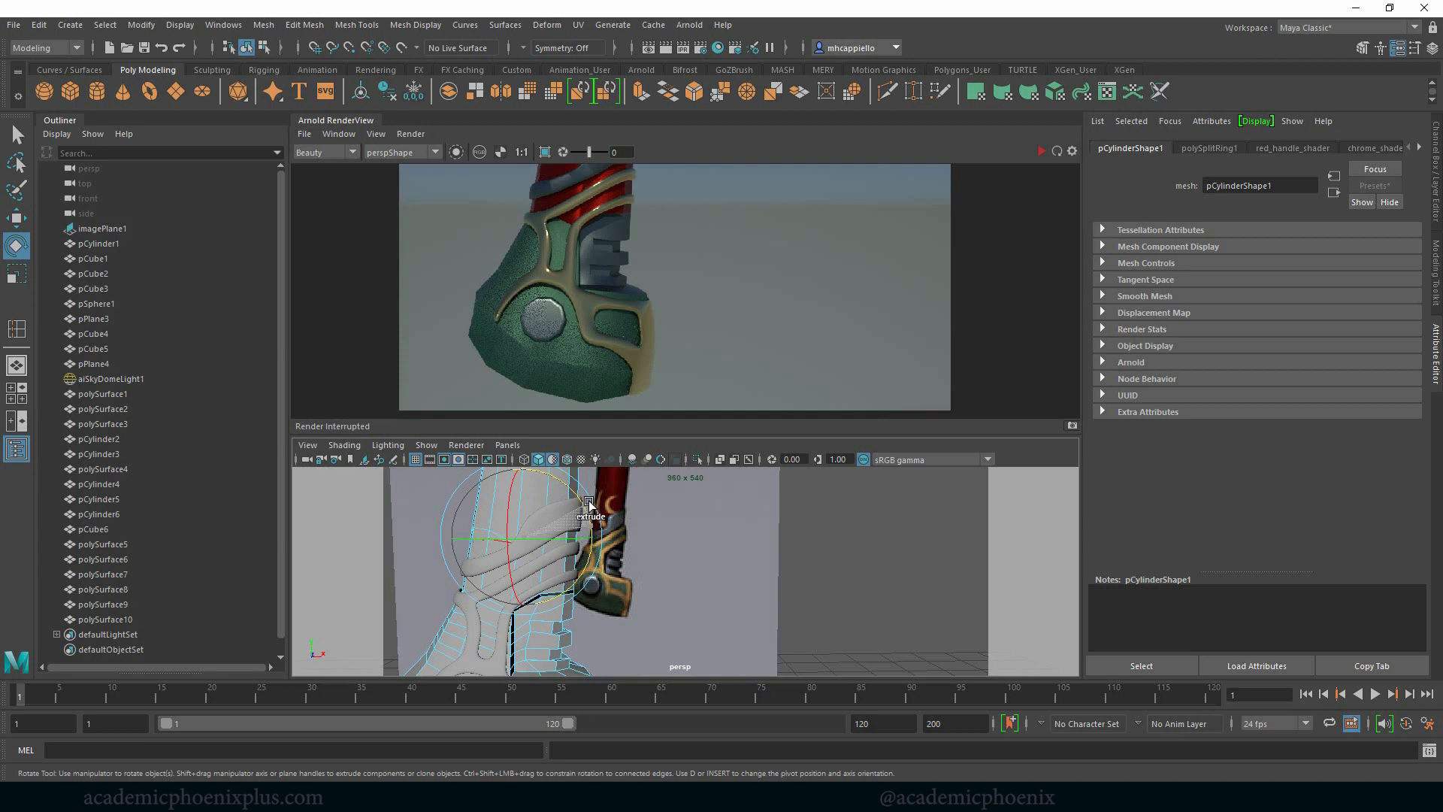
{"action": "key", "text": "space"}
{"action": "key", "text": "r"}
{"action": "left_click_drag", "start_coordinate": [445, 359], "coordinate": [587, 352]}
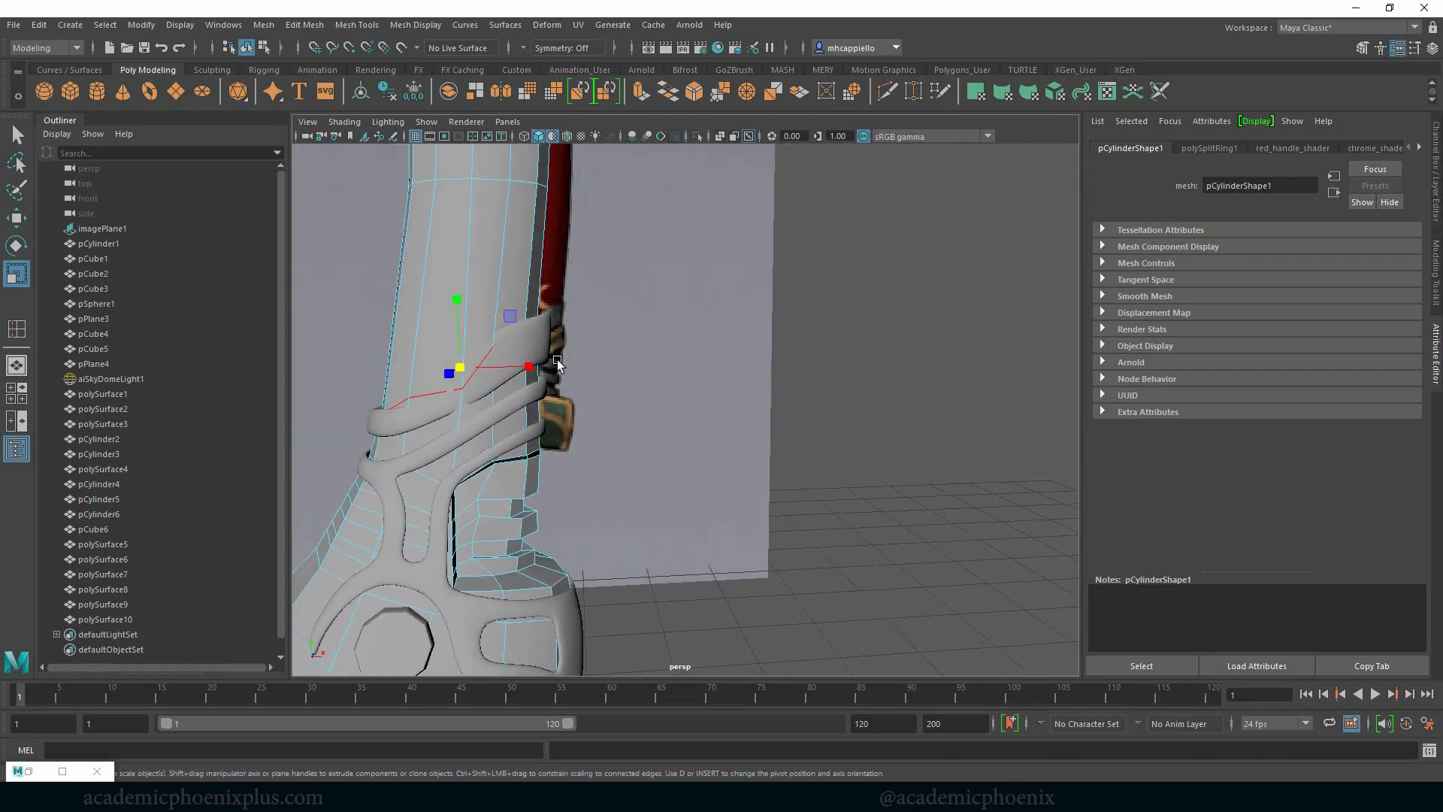
{"action": "left_click_drag", "start_coordinate": [459, 301], "coordinate": [400, 323]}
{"action": "key", "text": "e"}
{"action": "key", "text": "w"}
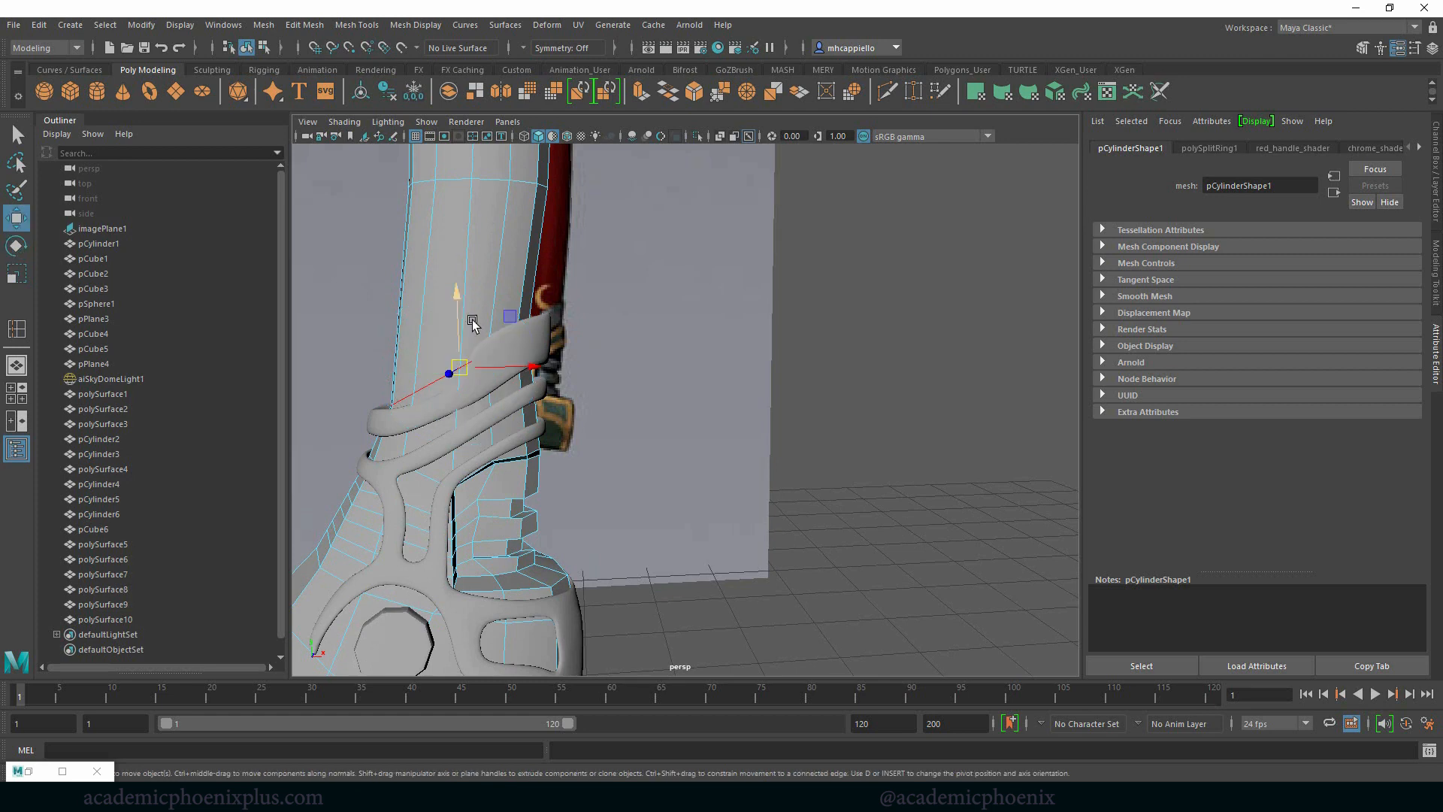
{"action": "key", "text": "r"}
{"action": "left_click_drag", "start_coordinate": [541, 381], "coordinate": [487, 397]}
{"action": "left_click_drag", "start_coordinate": [374, 376], "coordinate": [548, 345]}
Select the handle faces between the slanted bands and assign them the existing aiStandardSurface4 material.
{"action": "right_click_drag", "start_coordinate": [493, 364], "coordinate": [496, 407]}
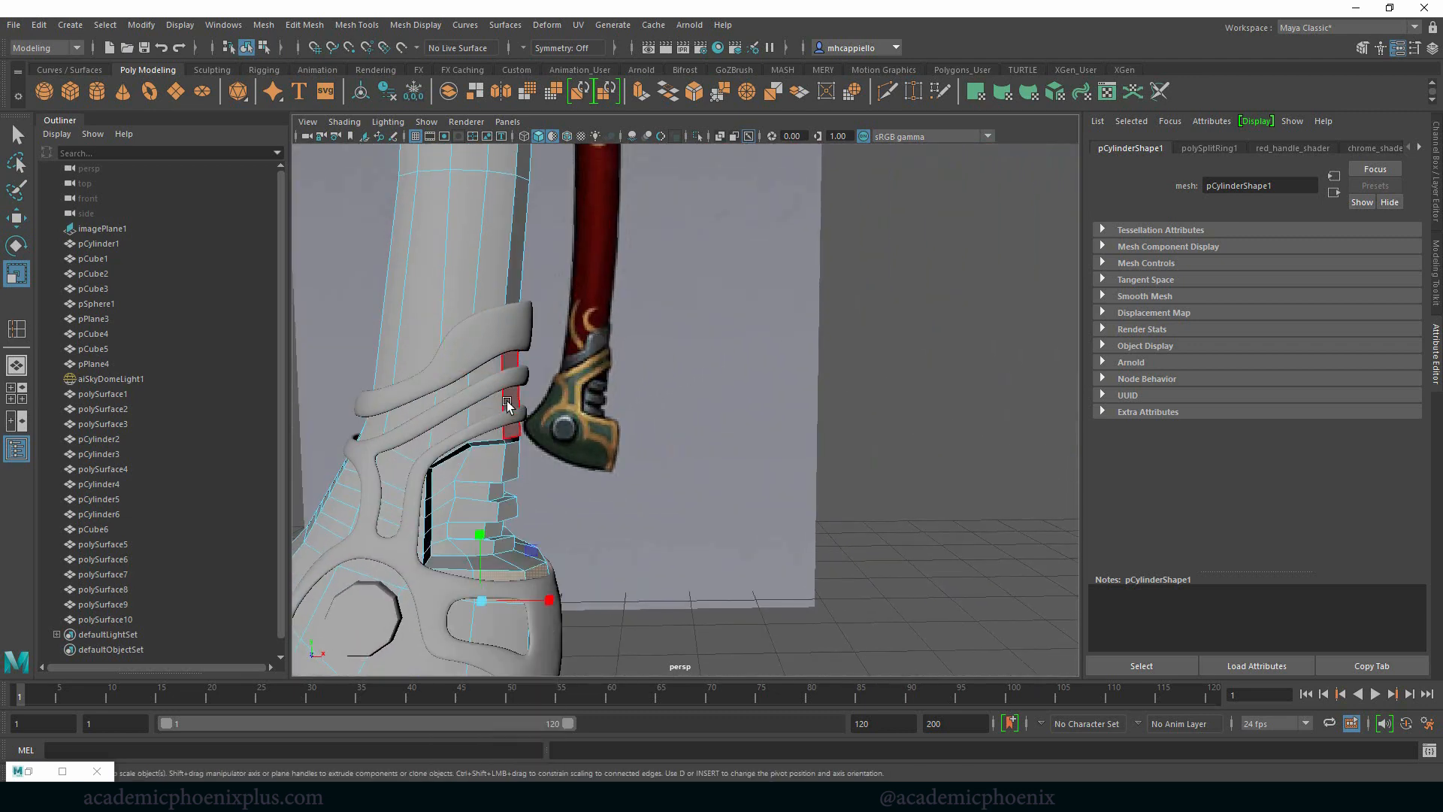
{"action": "left_click", "coordinate": [506, 407]}
{"action": "left_click_drag", "start_coordinate": [489, 411], "coordinate": [492, 412], "text": "shift"}
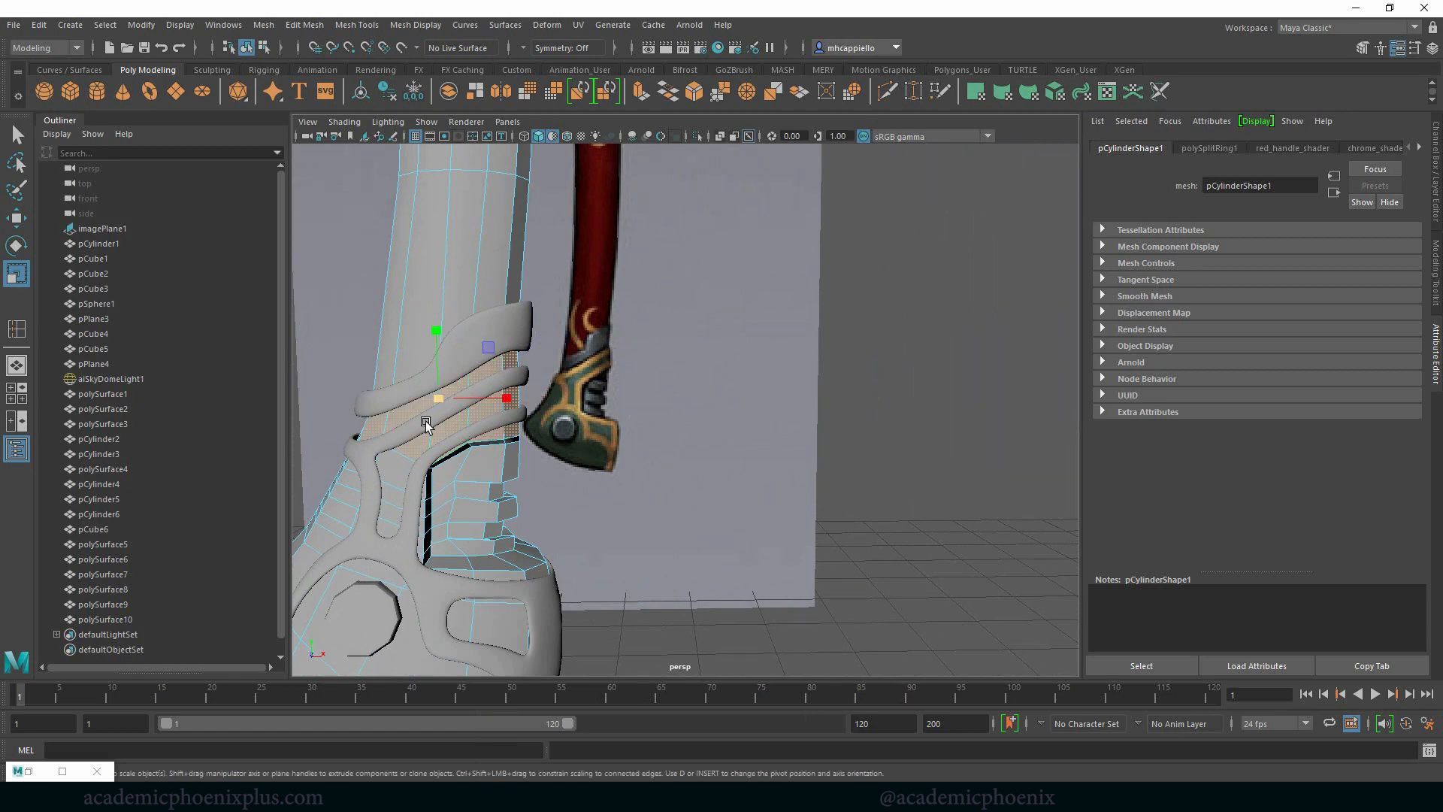
{"action": "right_click_drag", "start_coordinate": [435, 383], "coordinate": [570, 703]}
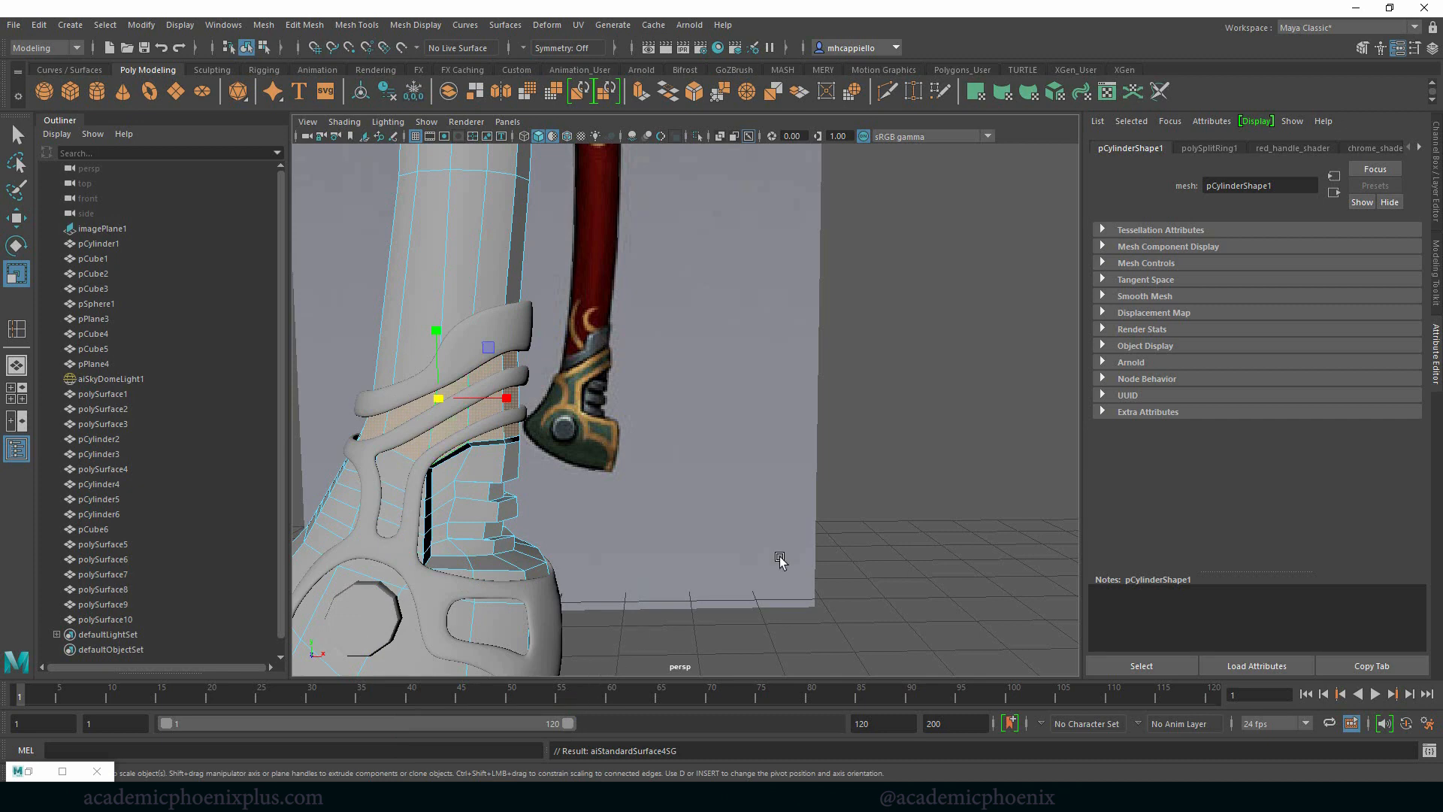
Find the aiStandardSurface4 material through the handle object and rename it as greed_metal_shader.
{"action": "left_click", "coordinate": [1376, 149]}
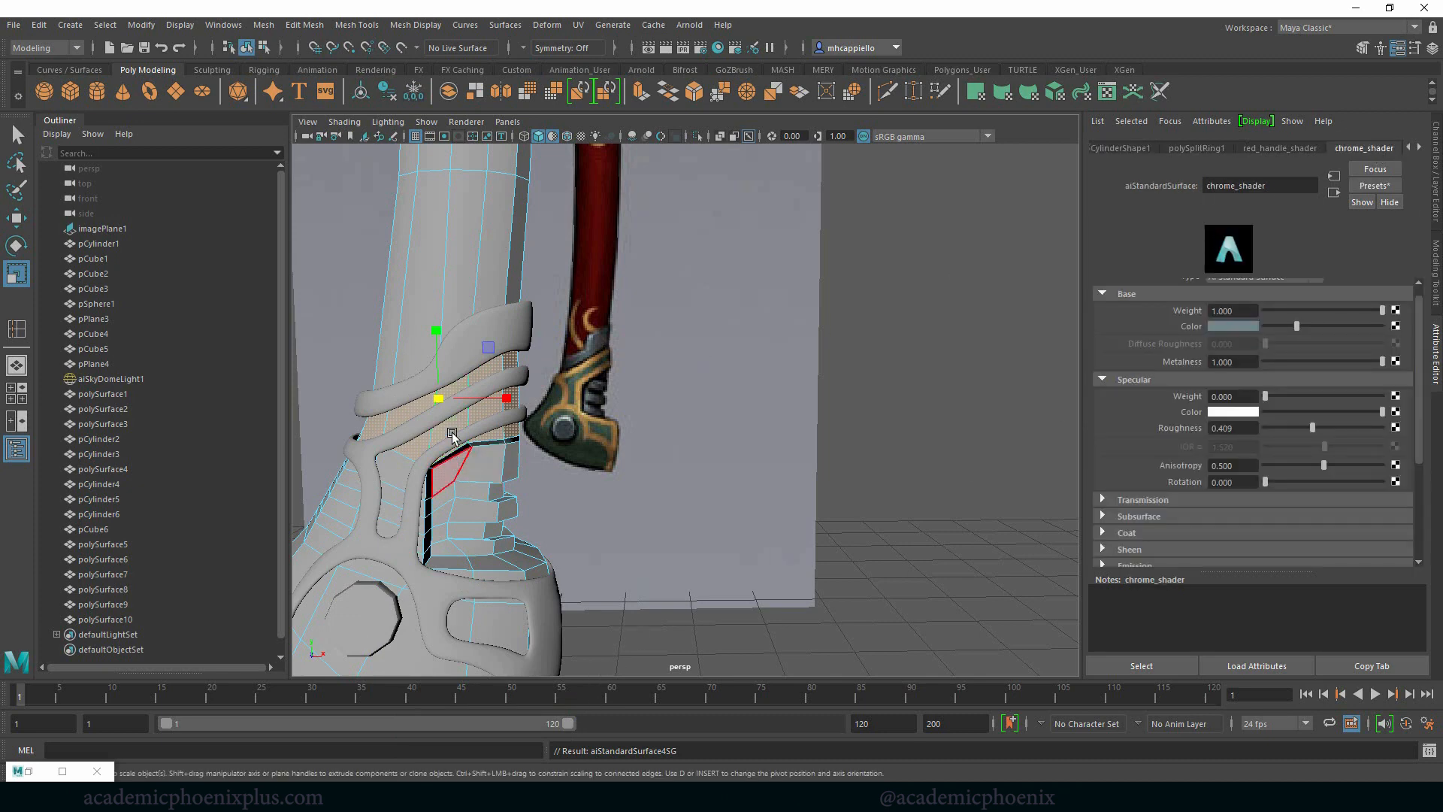
{"action": "right_click_drag", "start_coordinate": [465, 408], "coordinate": [535, 359]}
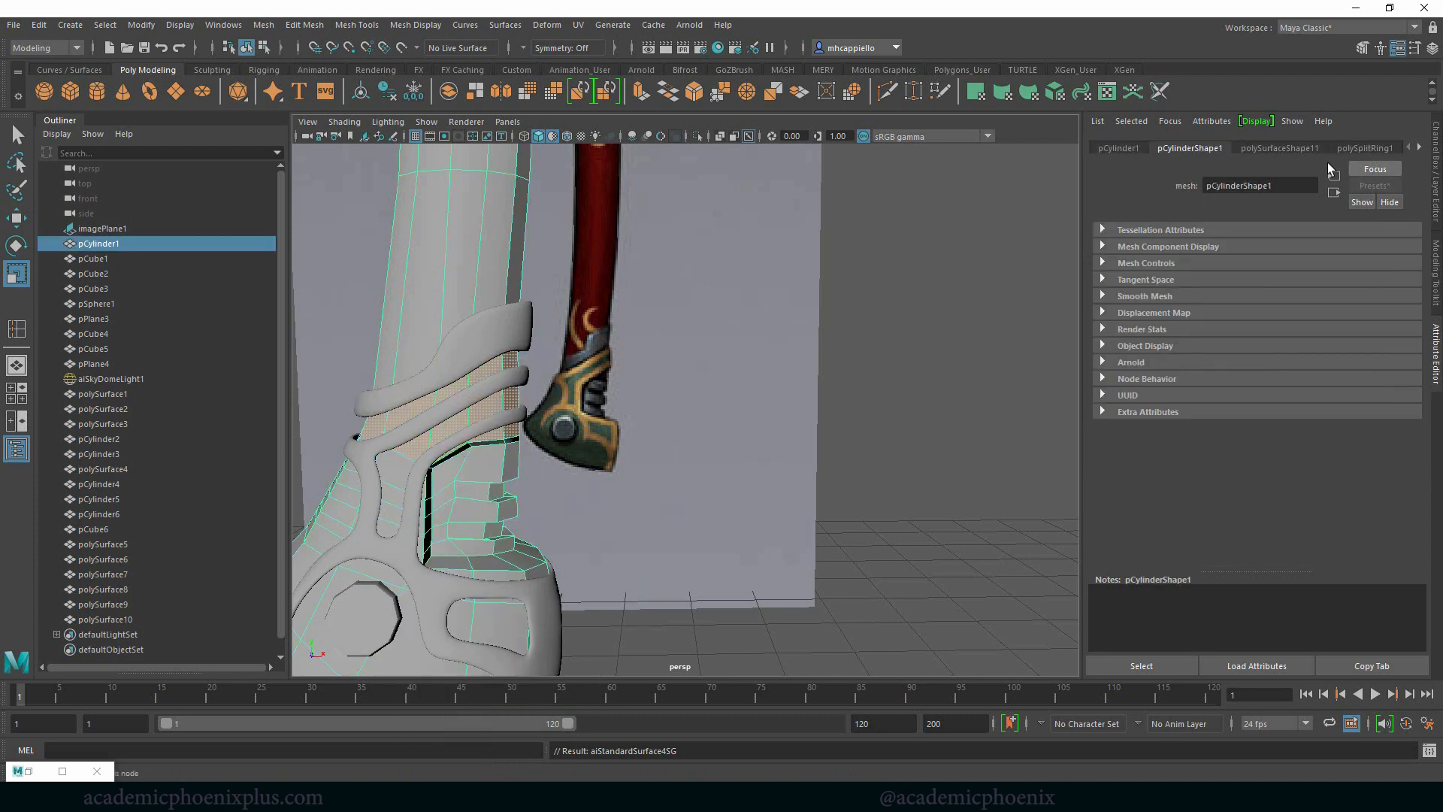
{"action": "left_click", "coordinate": [1419, 147]}
{"action": "left_click", "coordinate": [1419, 147]}
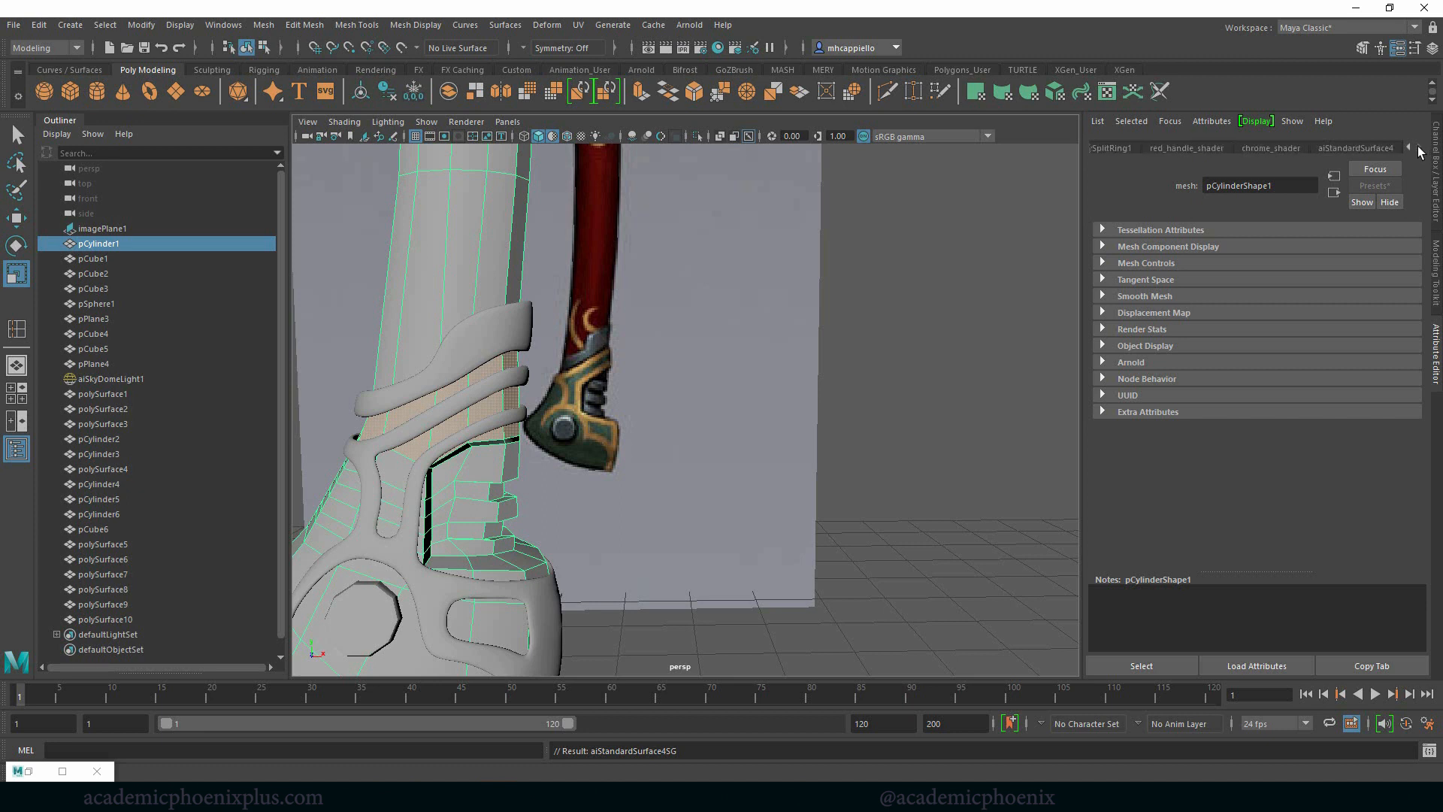
{"action": "left_click", "coordinate": [1360, 149]}
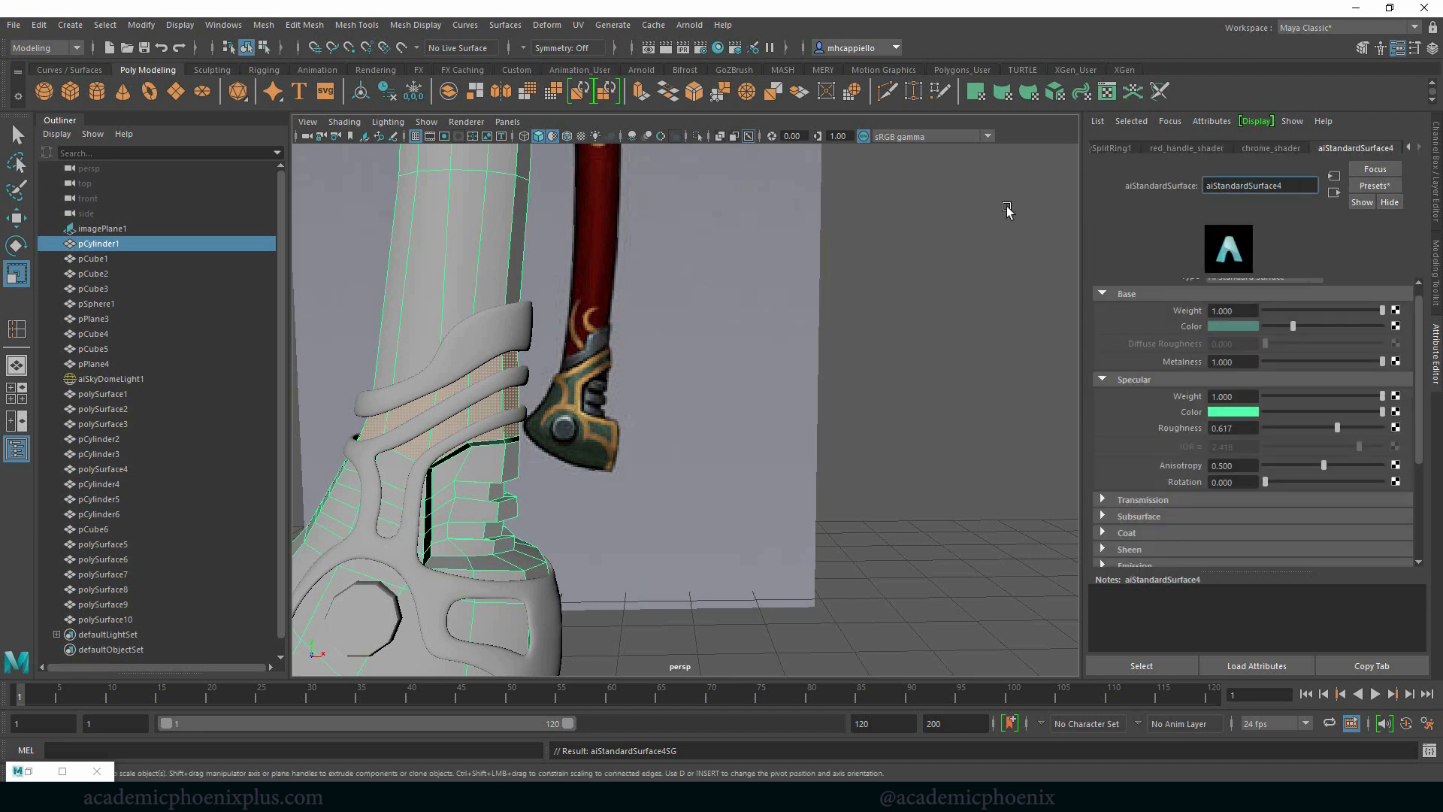
{"action": "type", "text": "greed"}
Select the guard pieces pCube1, pCube3 and pCube2 around the orb and assign them greed_metal_shader.
{"action": "right_click_drag", "start_coordinate": [729, 248], "coordinate": [651, 251], "text": "alt"}
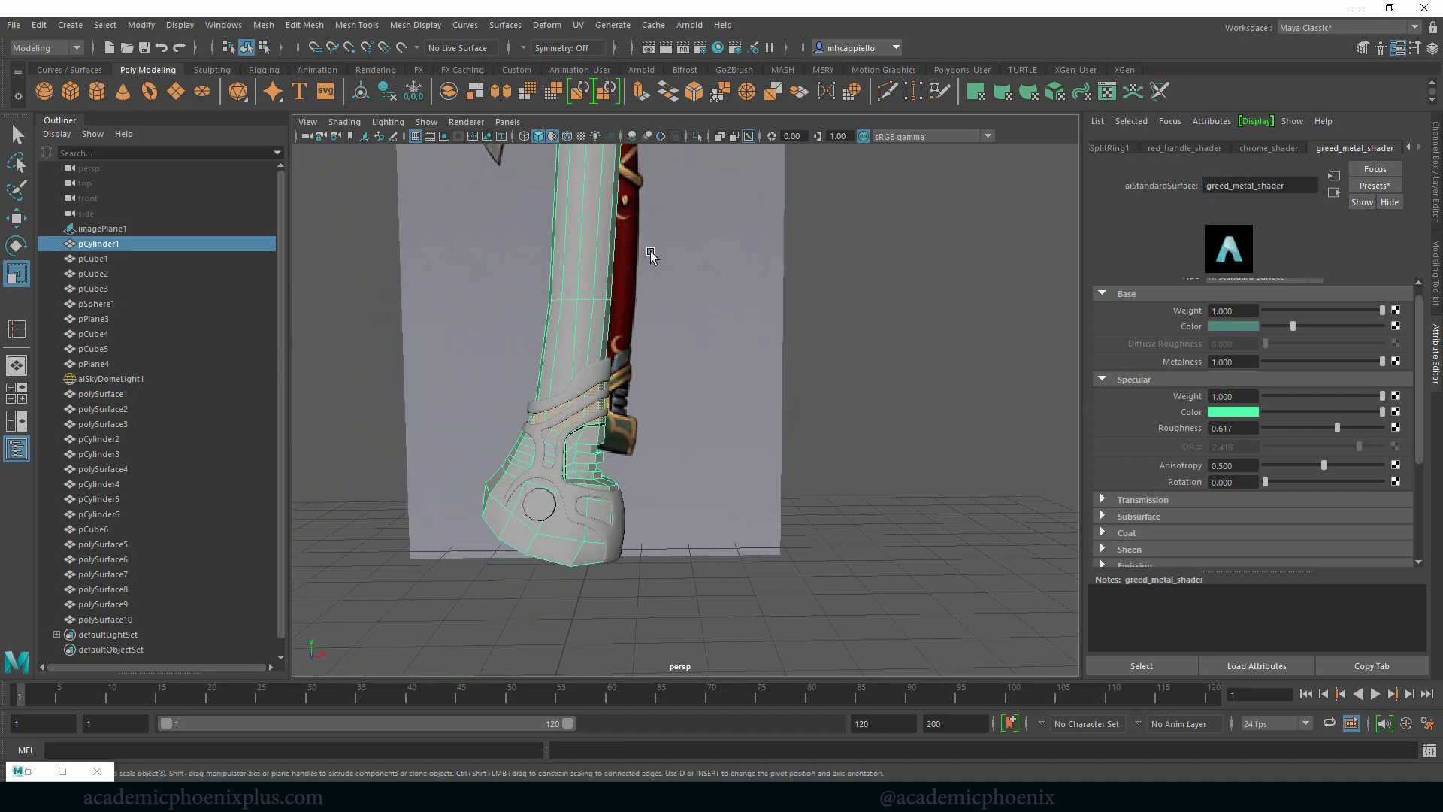
{"action": "middle_click_drag", "start_coordinate": [652, 251], "coordinate": [583, 520], "text": "alt"}
{"action": "left_click_drag", "start_coordinate": [583, 521], "coordinate": [595, 403], "text": "alt"}
{"action": "right_click_drag", "start_coordinate": [595, 403], "coordinate": [556, 421], "text": "alt"}
{"action": "left_click_drag", "start_coordinate": [556, 421], "coordinate": [562, 478], "text": "alt"}
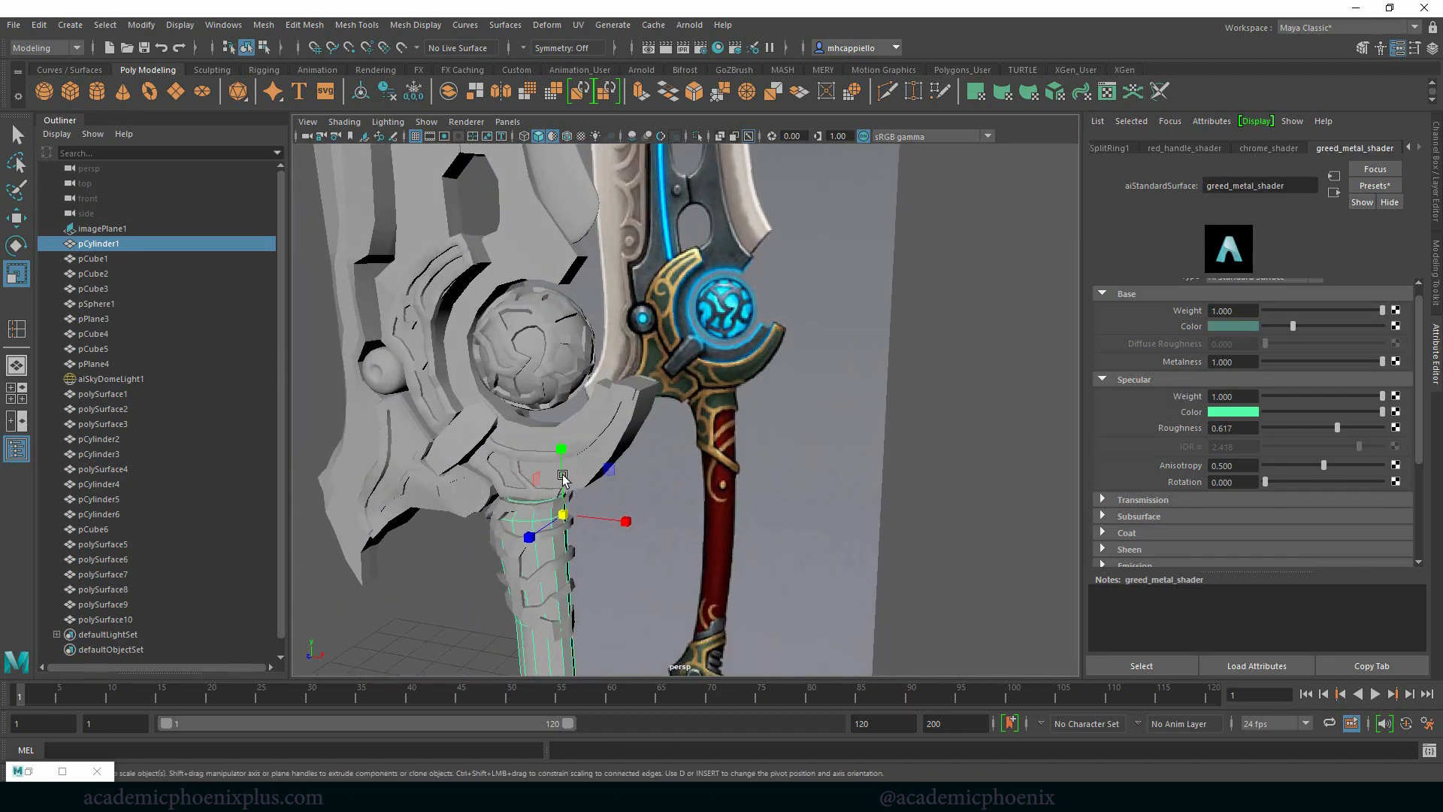
{"action": "left_click", "coordinate": [613, 447]}
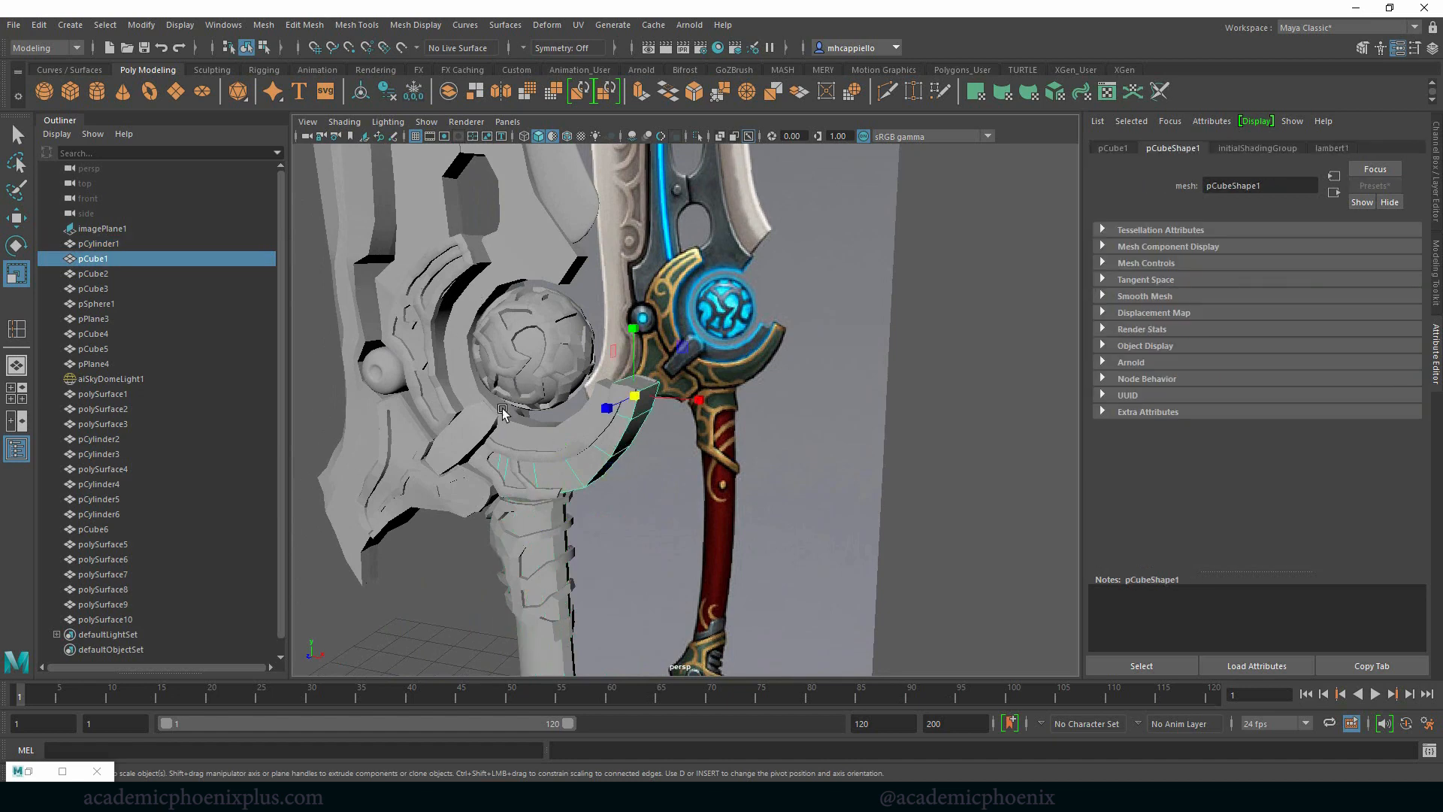
{"action": "left_click", "coordinate": [479, 500], "text": "shift"}
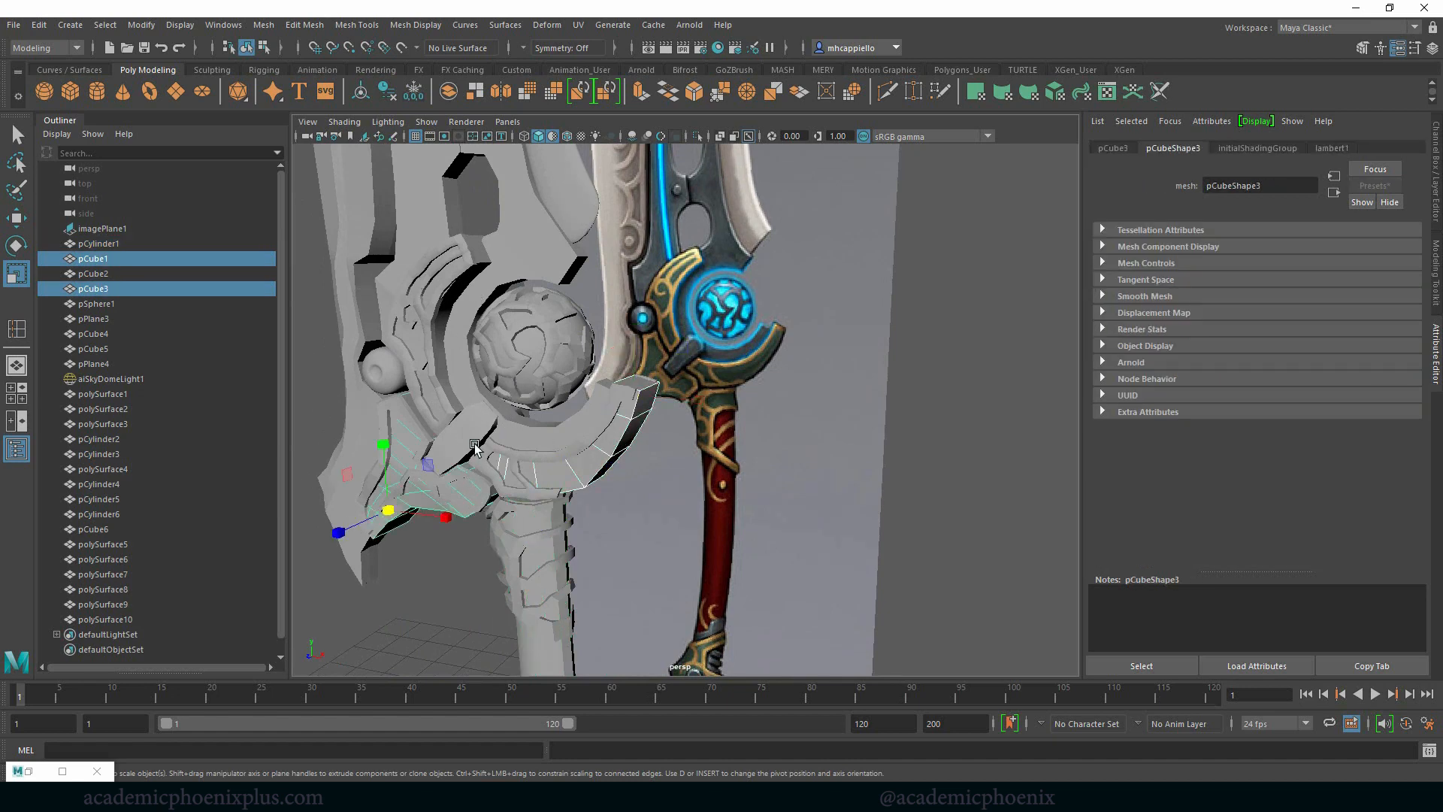
{"action": "left_click", "coordinate": [484, 262], "text": "shift"}
{"action": "right_click_drag", "start_coordinate": [454, 294], "coordinate": [598, 734]}
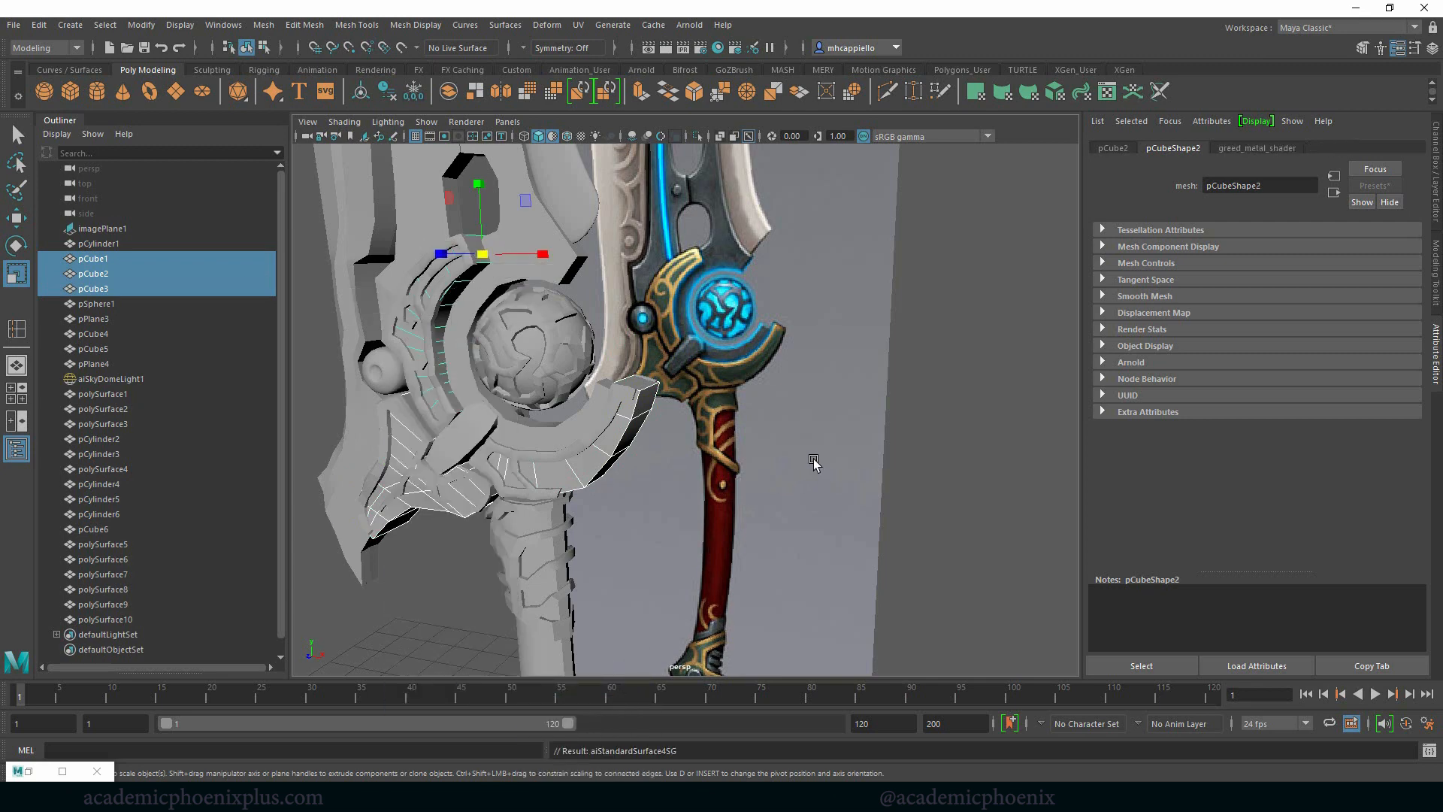
Frame the whole handle and guard, restore the Arnold RenderView window over the viewport, and stop its live render.
{"action": "left_click_drag", "start_coordinate": [801, 466], "coordinate": [531, 531], "text": "alt"}
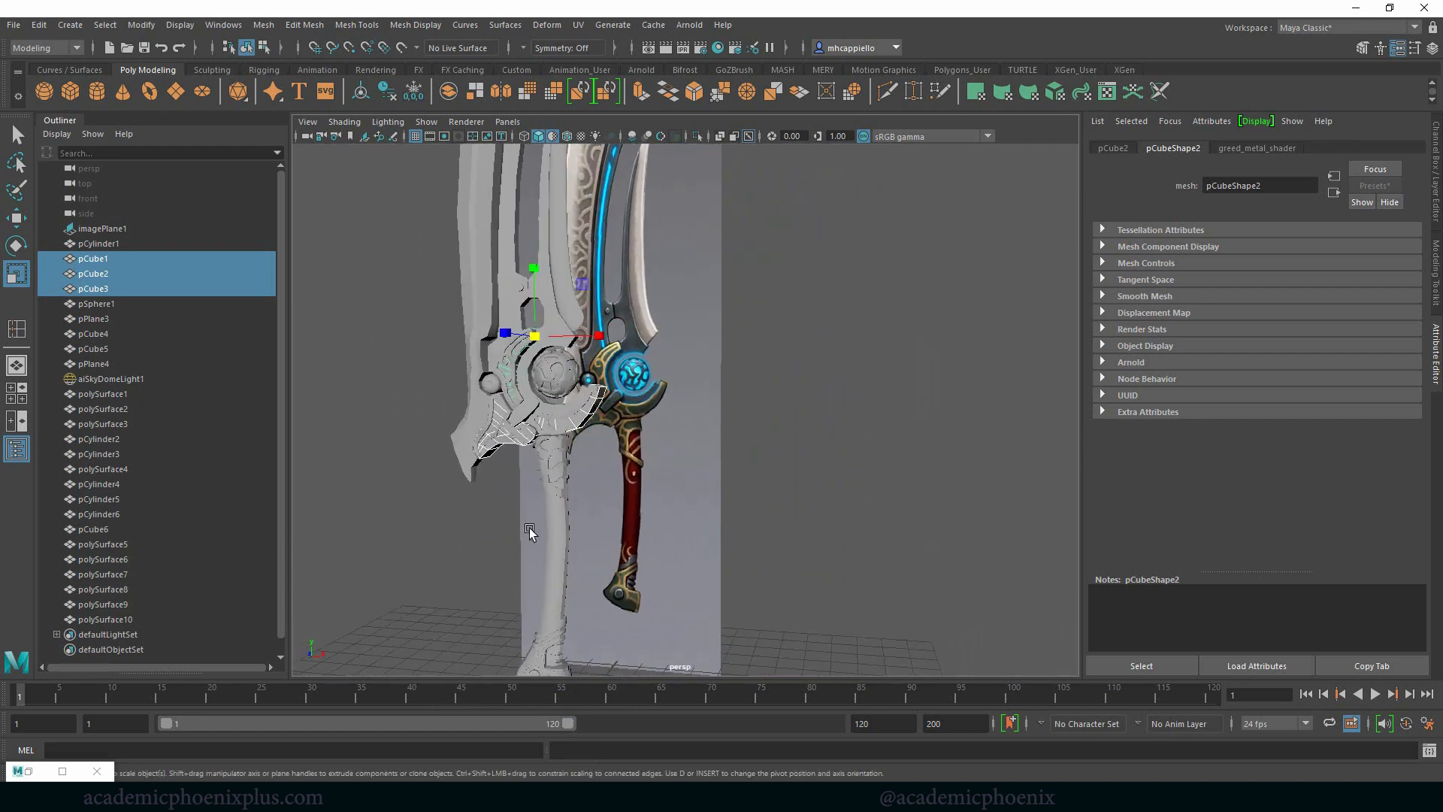
{"action": "left_click", "coordinate": [29, 770]}
{"action": "left_click_drag", "start_coordinate": [497, 431], "coordinate": [539, 366]}
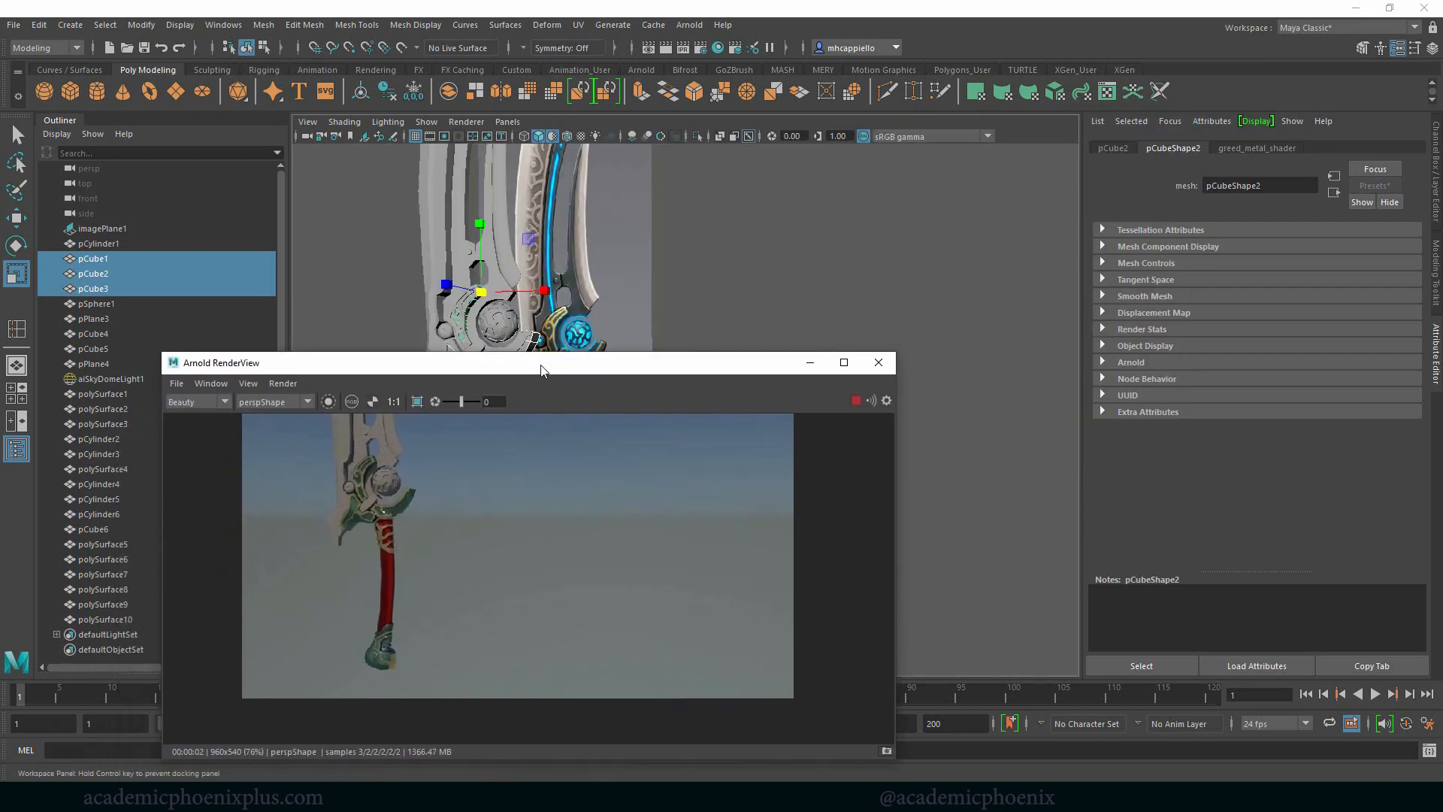
{"action": "left_click", "coordinate": [854, 399]}
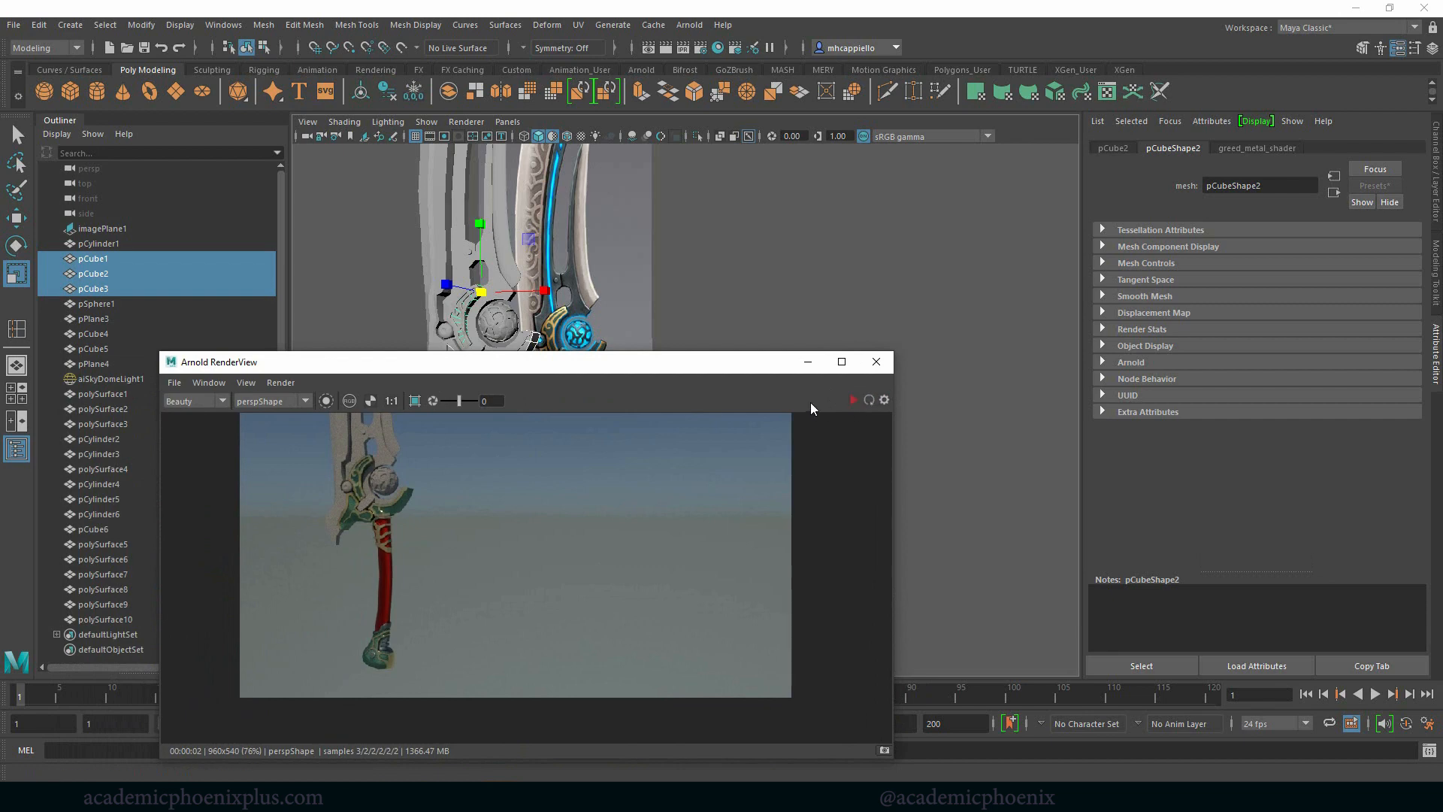
Correct the guard material's name to green_metal_shader.
{"action": "left_click", "coordinate": [1274, 148]}
{"action": "left_click", "coordinate": [1230, 186]}
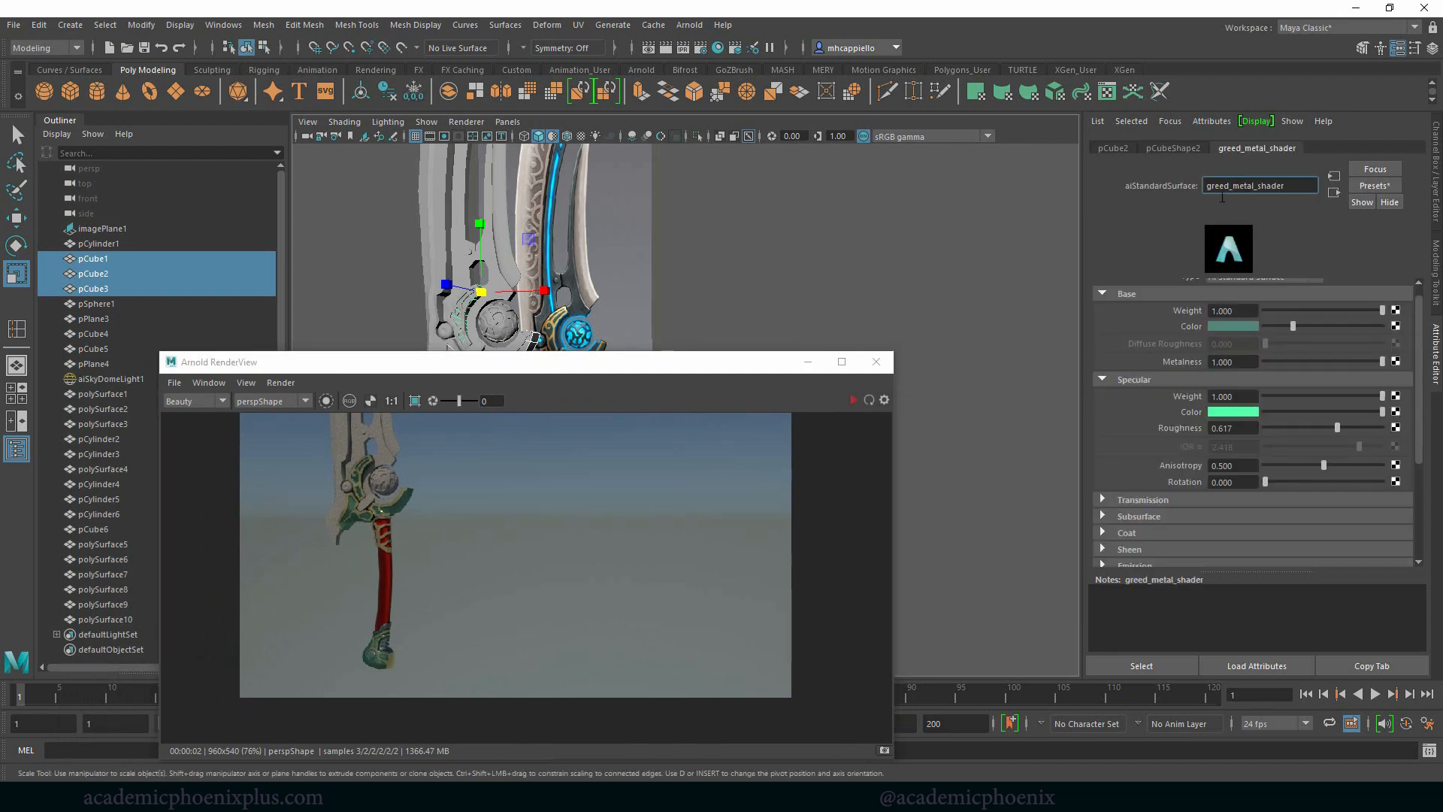
{"action": "key", "text": "BackSpace"}
{"action": "type", "text": "n"}
{"action": "key", "text": "Return"}
Set green_metal_shader's Specular Roughness to 0.519, darken its base color to hue 160.57, saturation 0.549, value 0.107, and restart the live render.
{"action": "left_click_drag", "start_coordinate": [1326, 431], "coordinate": [1311, 430]}
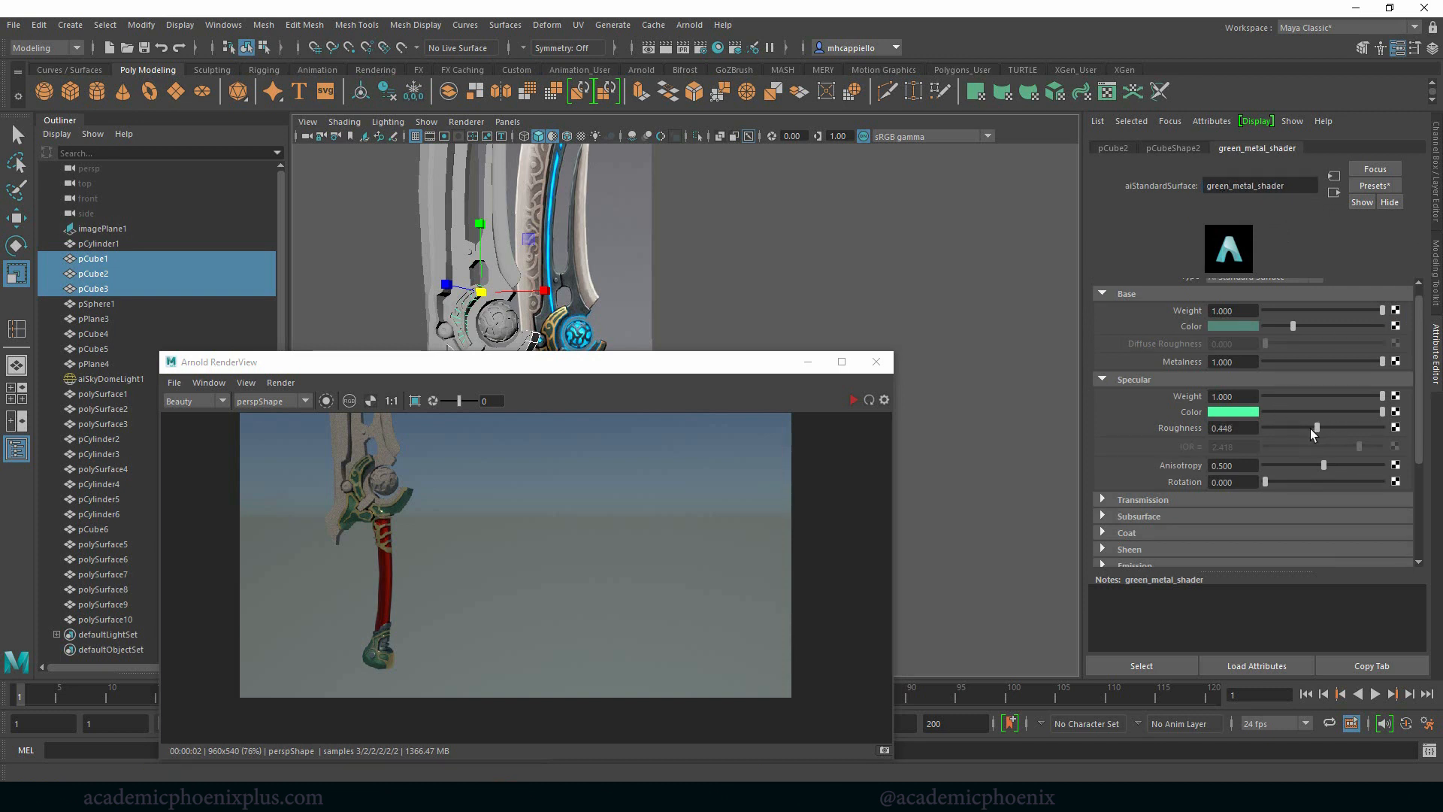
{"action": "left_click", "coordinate": [1252, 328]}
{"action": "left_click", "coordinate": [1251, 327]}
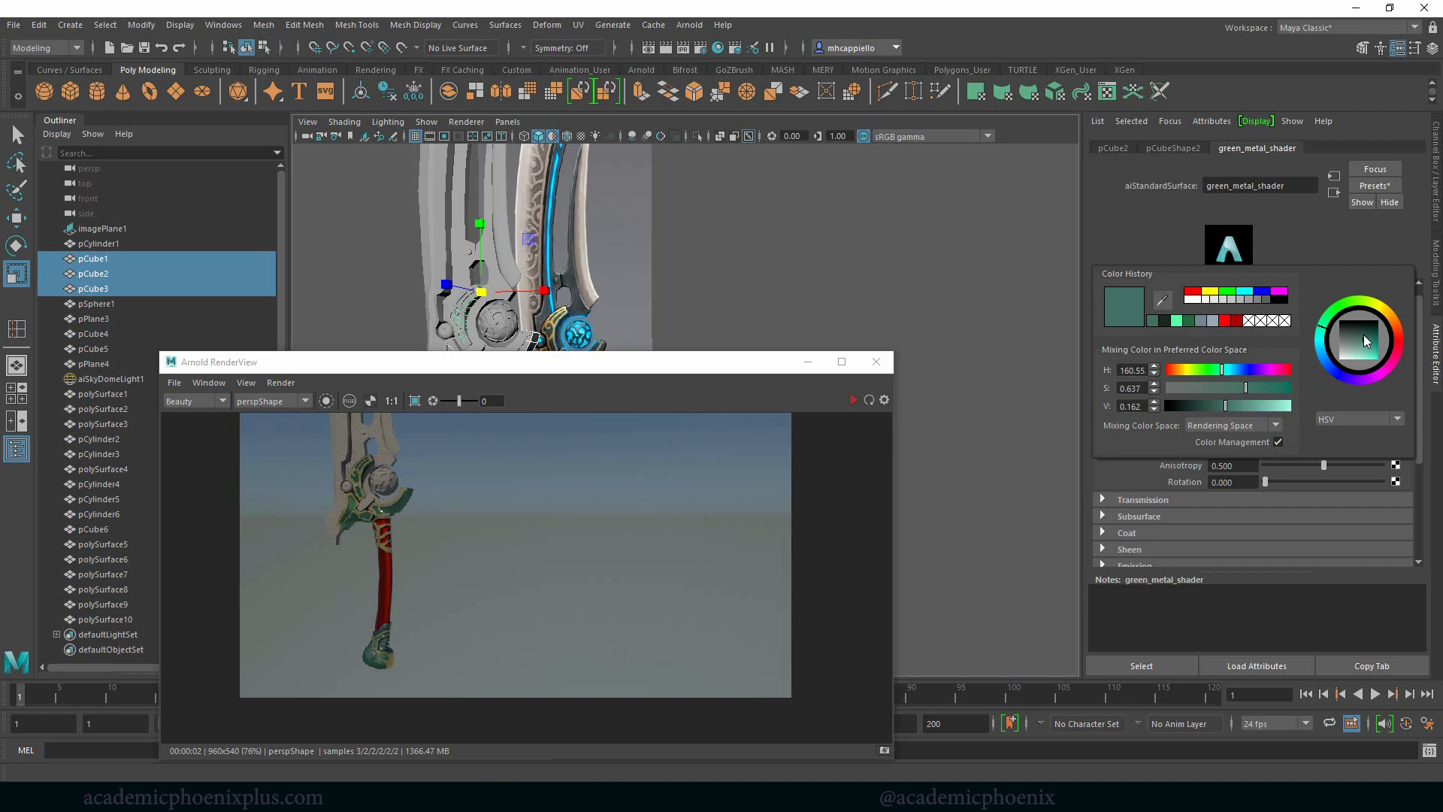
{"action": "left_click_drag", "start_coordinate": [1364, 335], "coordinate": [1358, 338]}
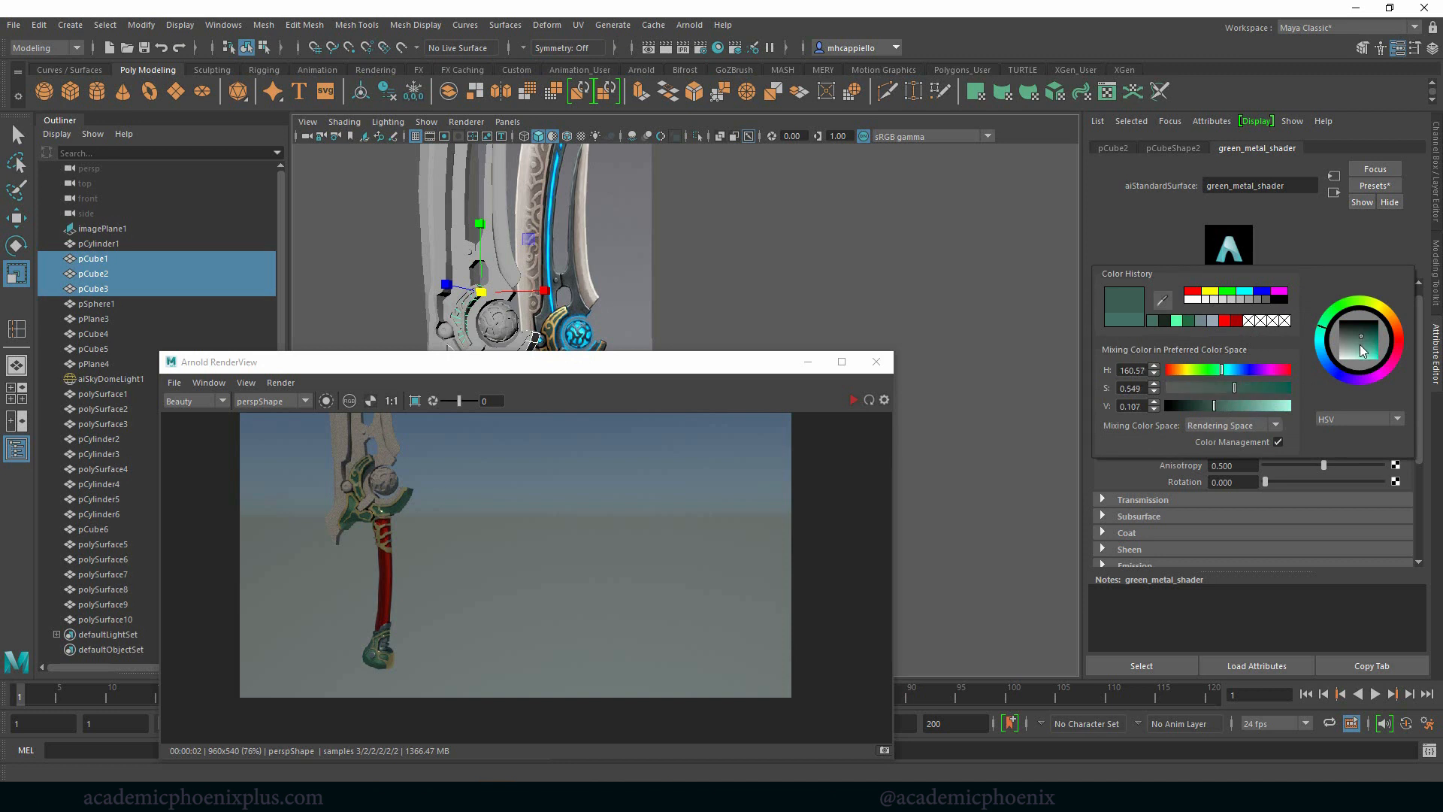
{"action": "left_click", "coordinate": [856, 400]}
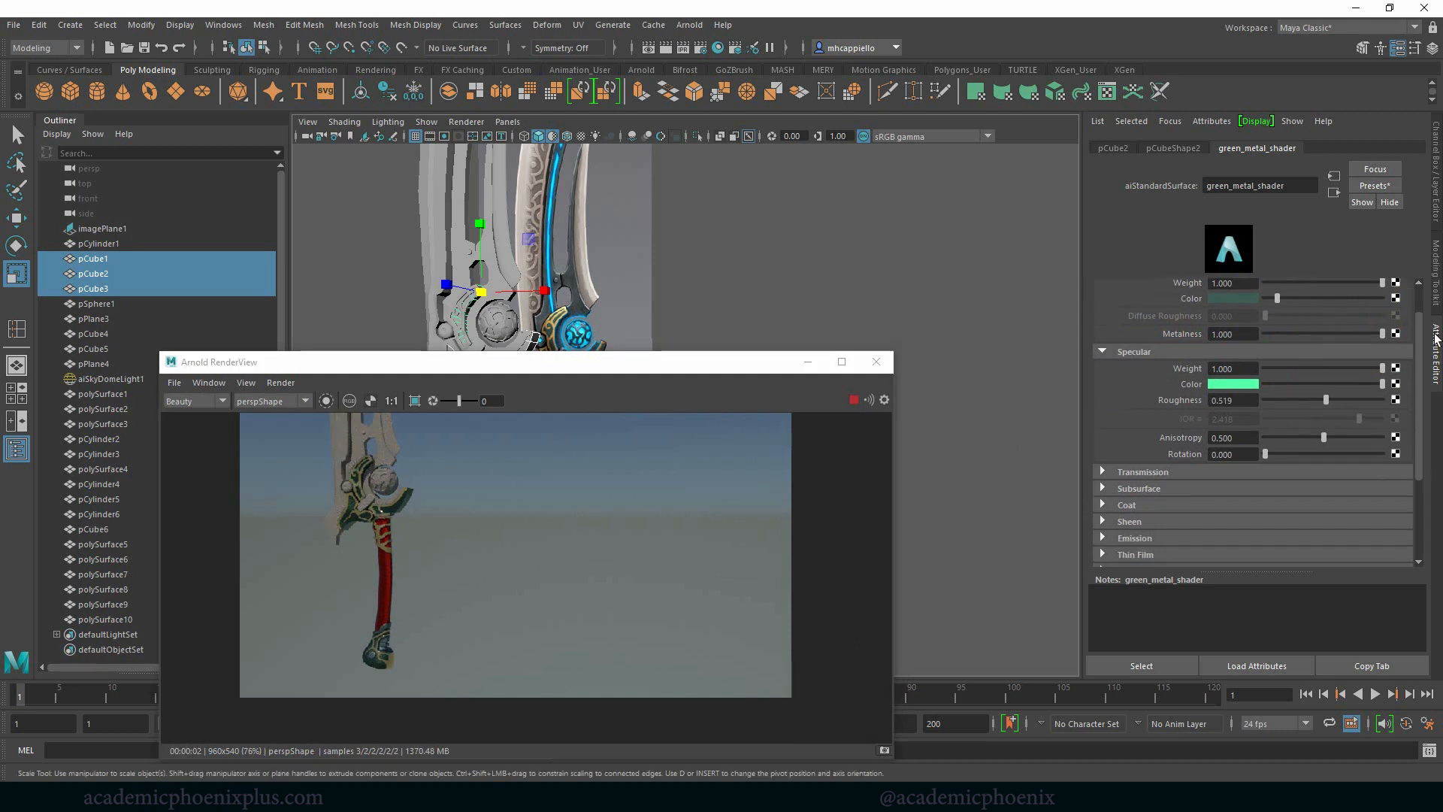
Lower green_metal_shader's Metalness to 0.857 and close the Arnold RenderView window.
{"action": "left_click_drag", "start_coordinate": [1420, 335], "coordinate": [1432, 307]}
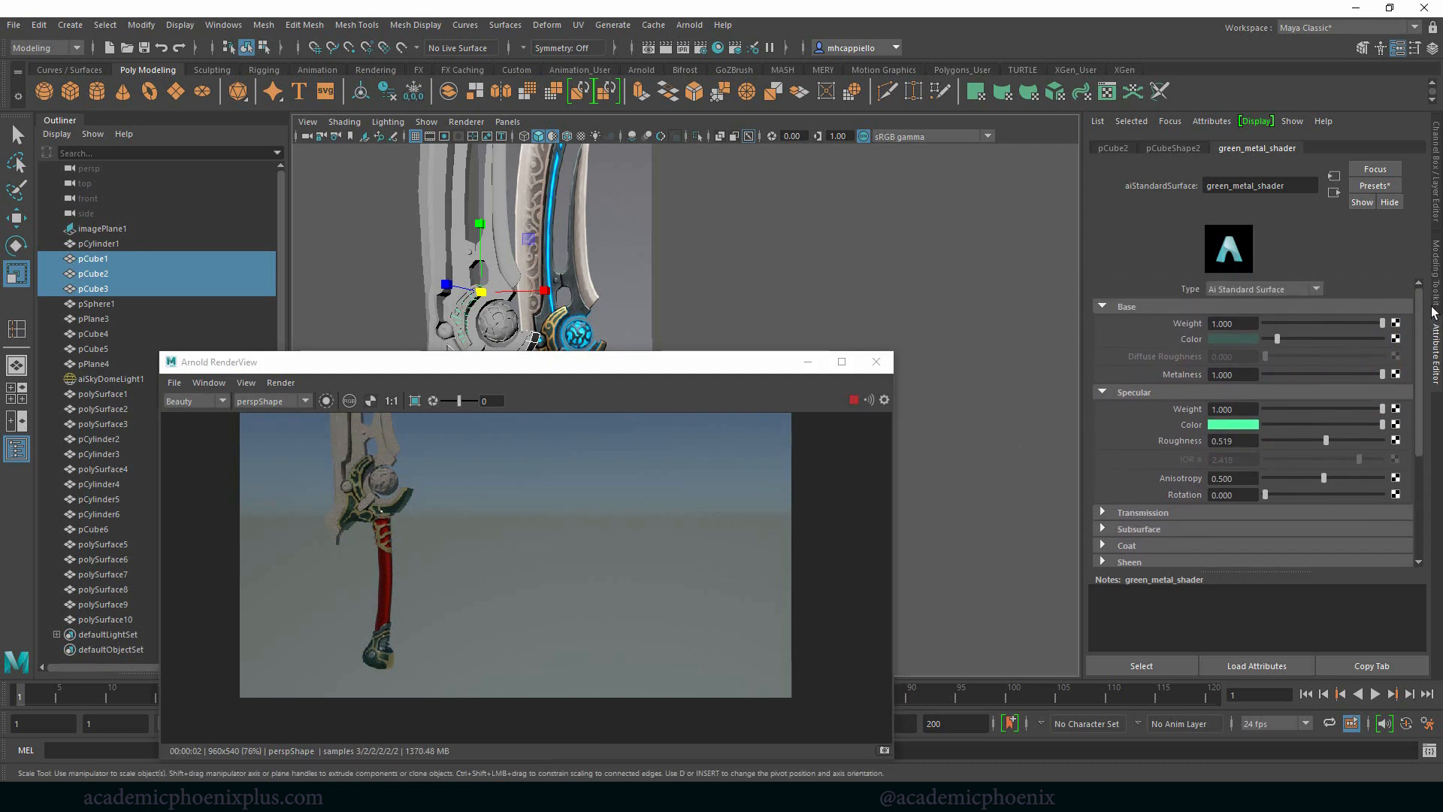
{"action": "left_click_drag", "start_coordinate": [1374, 374], "coordinate": [1356, 373]}
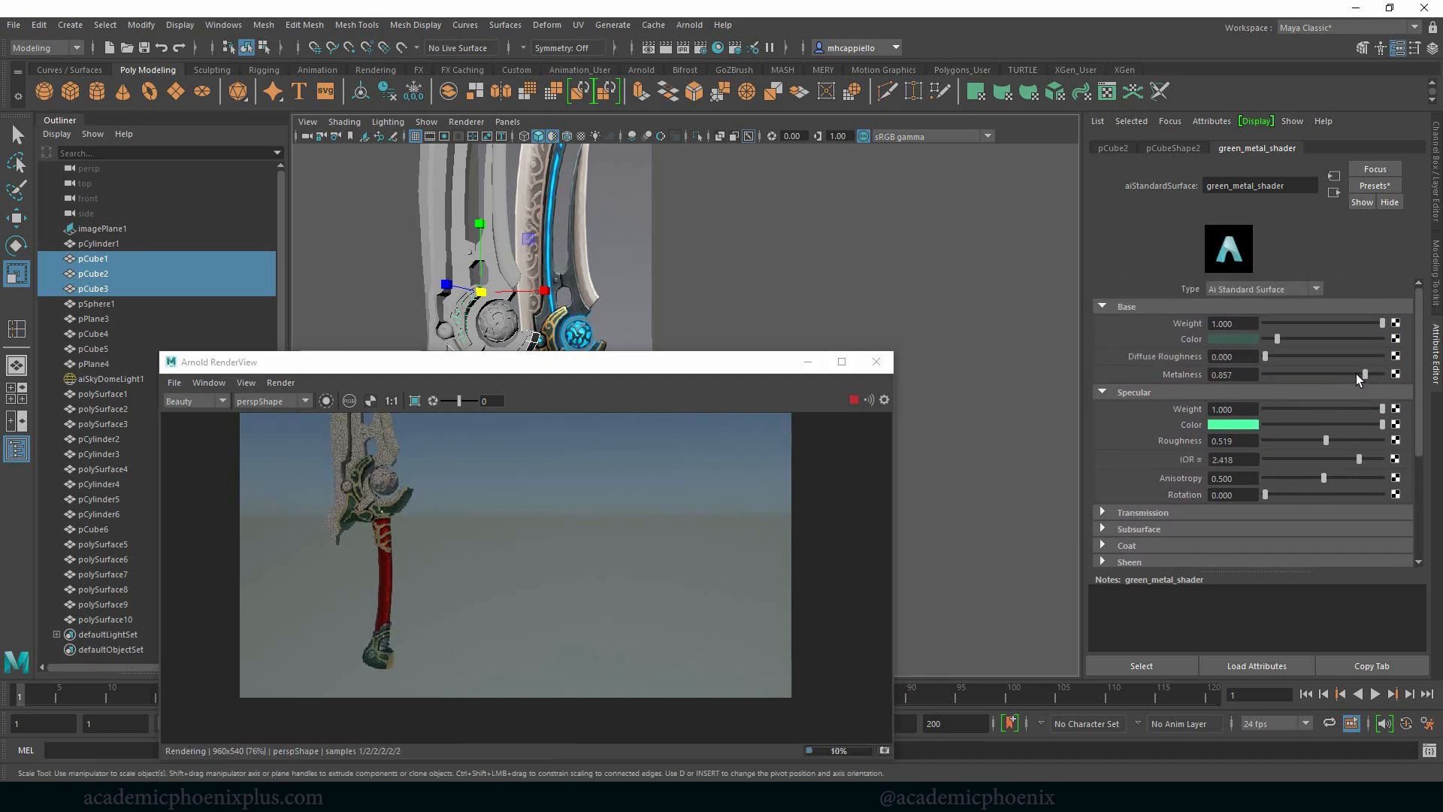
{"action": "left_click", "coordinate": [876, 362]}
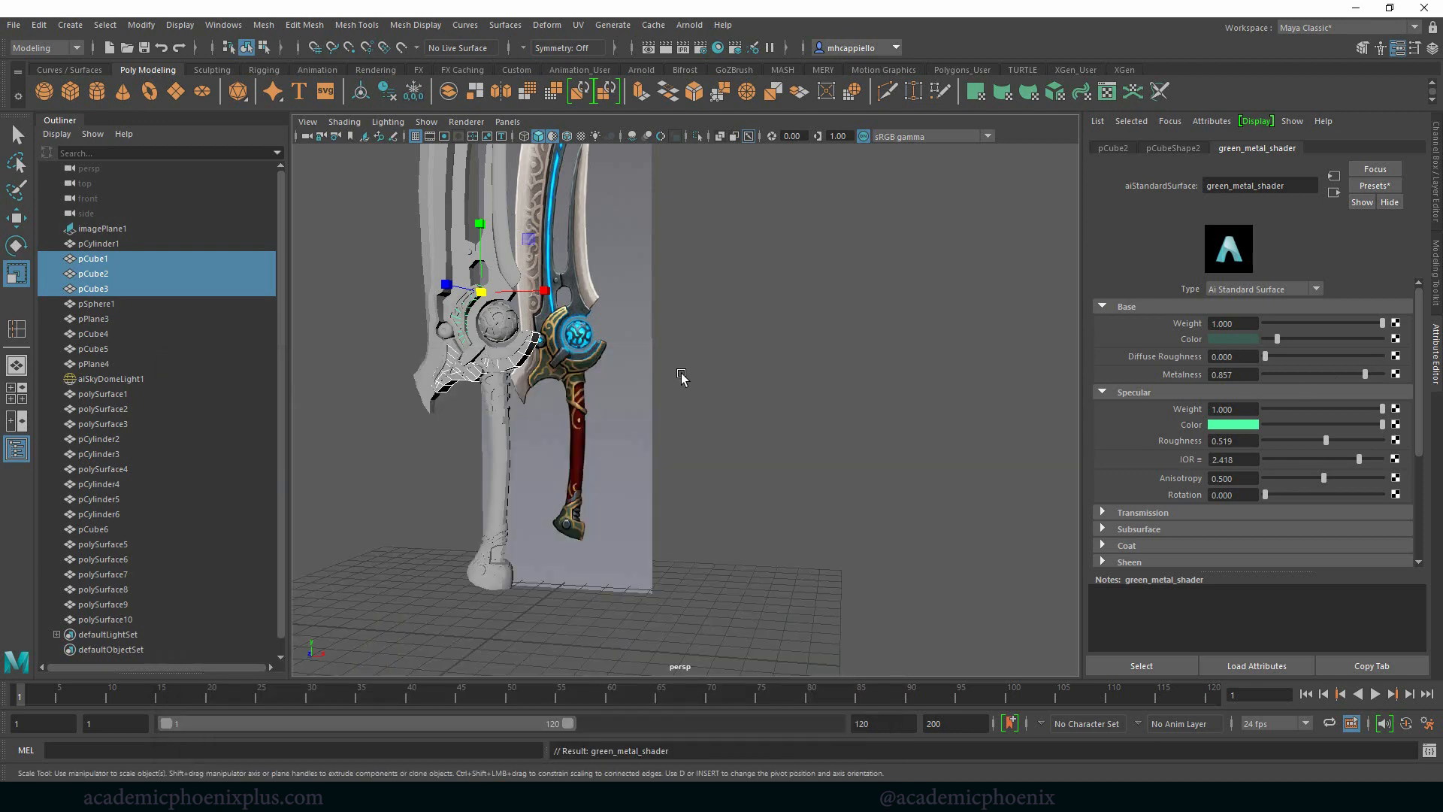
Select the small inner blade pPlane4 and assign it a new aiStandardSurface material.
{"action": "mouse_move", "coordinate": [709, 376]}
{"action": "left_mouse_down", "text": "alt"}
{"action": "mouse_move", "coordinate": [757, 409]}
{"action": "mouse_move", "coordinate": [688, 377]}
{"action": "left_mouse_up", "text": "alt"}
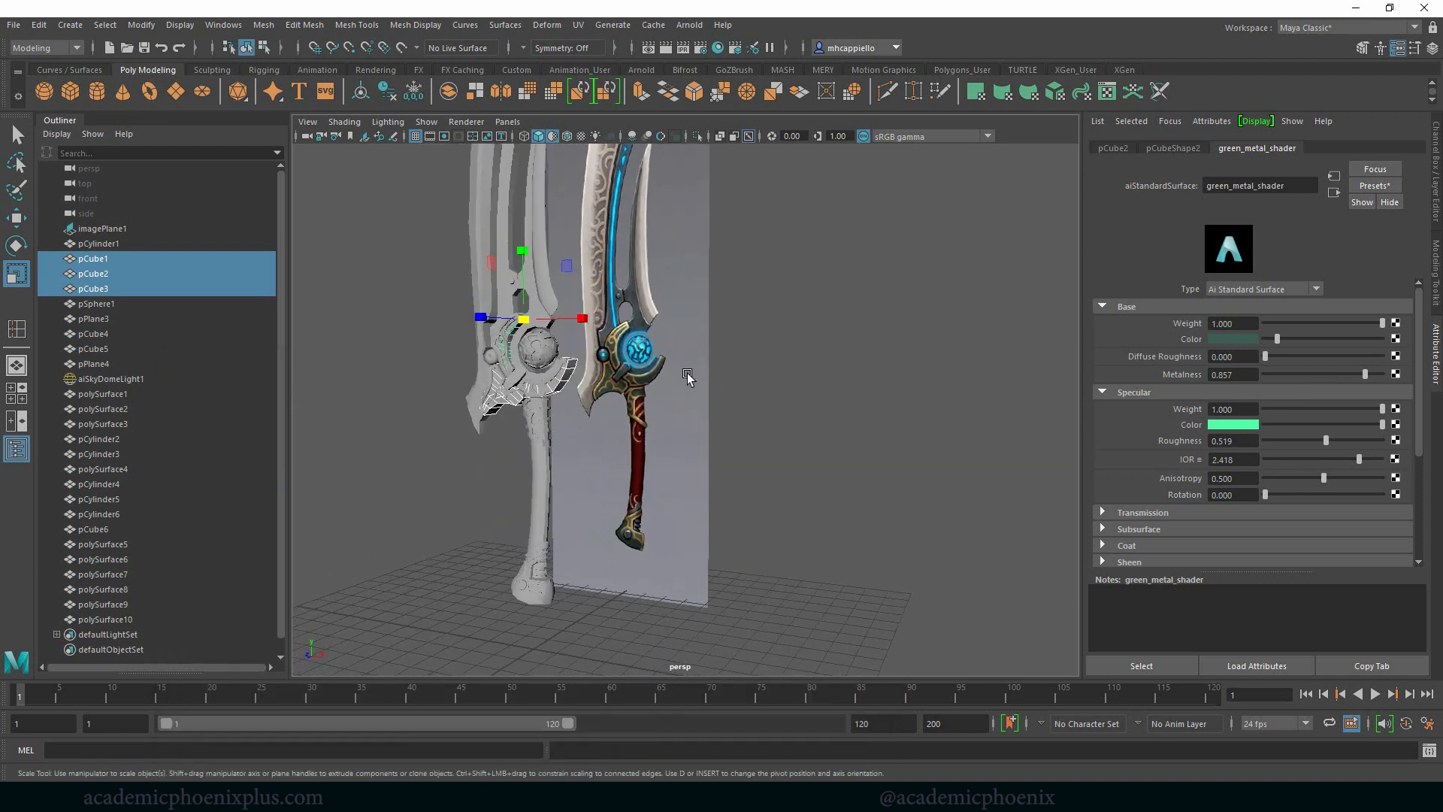
{"action": "middle_click_drag", "start_coordinate": [638, 345], "coordinate": [655, 497], "text": "alt"}
{"action": "left_click_drag", "start_coordinate": [633, 442], "coordinate": [565, 430], "text": "alt"}
{"action": "left_click", "coordinate": [565, 430]}
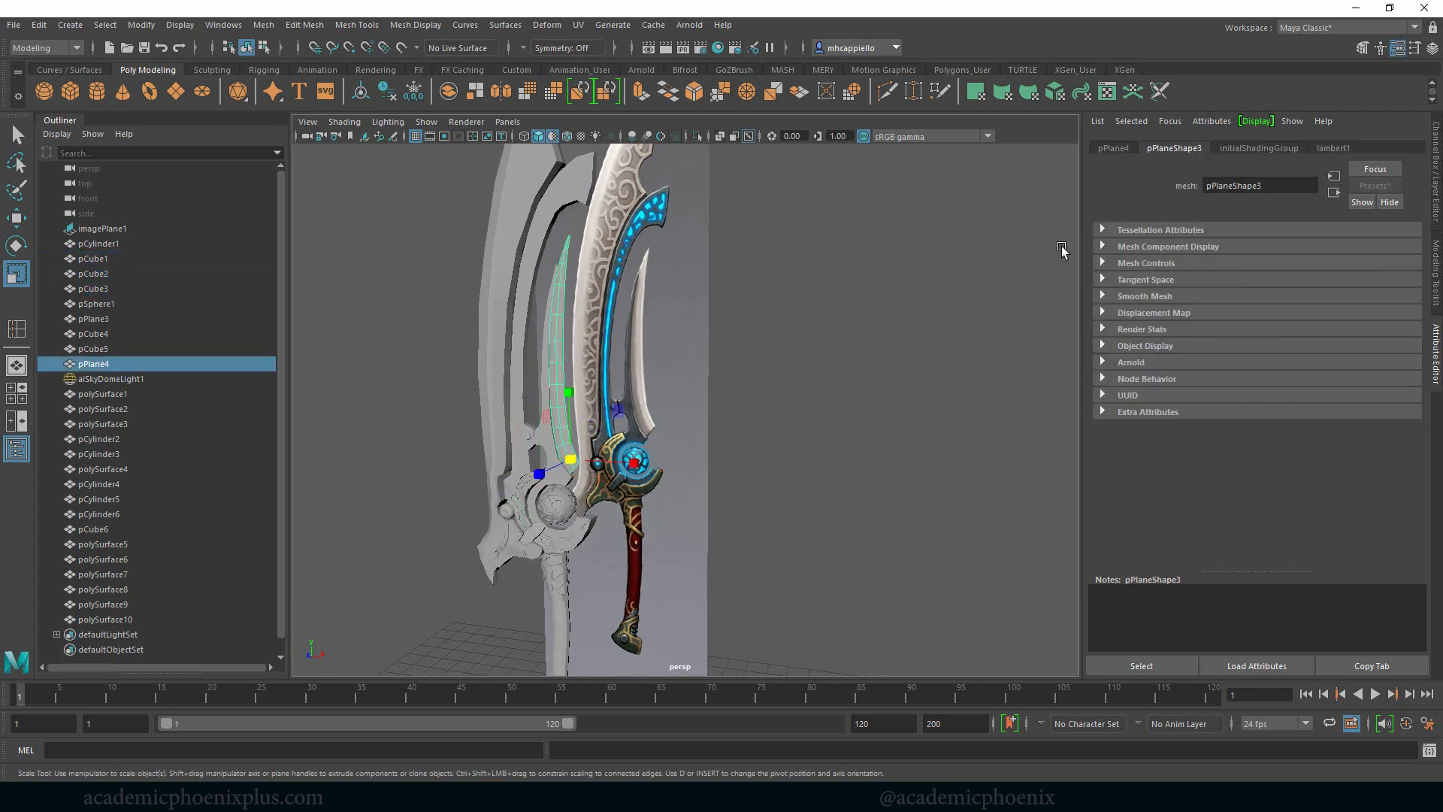
{"action": "right_click_drag", "start_coordinate": [639, 336], "coordinate": [672, 608]}
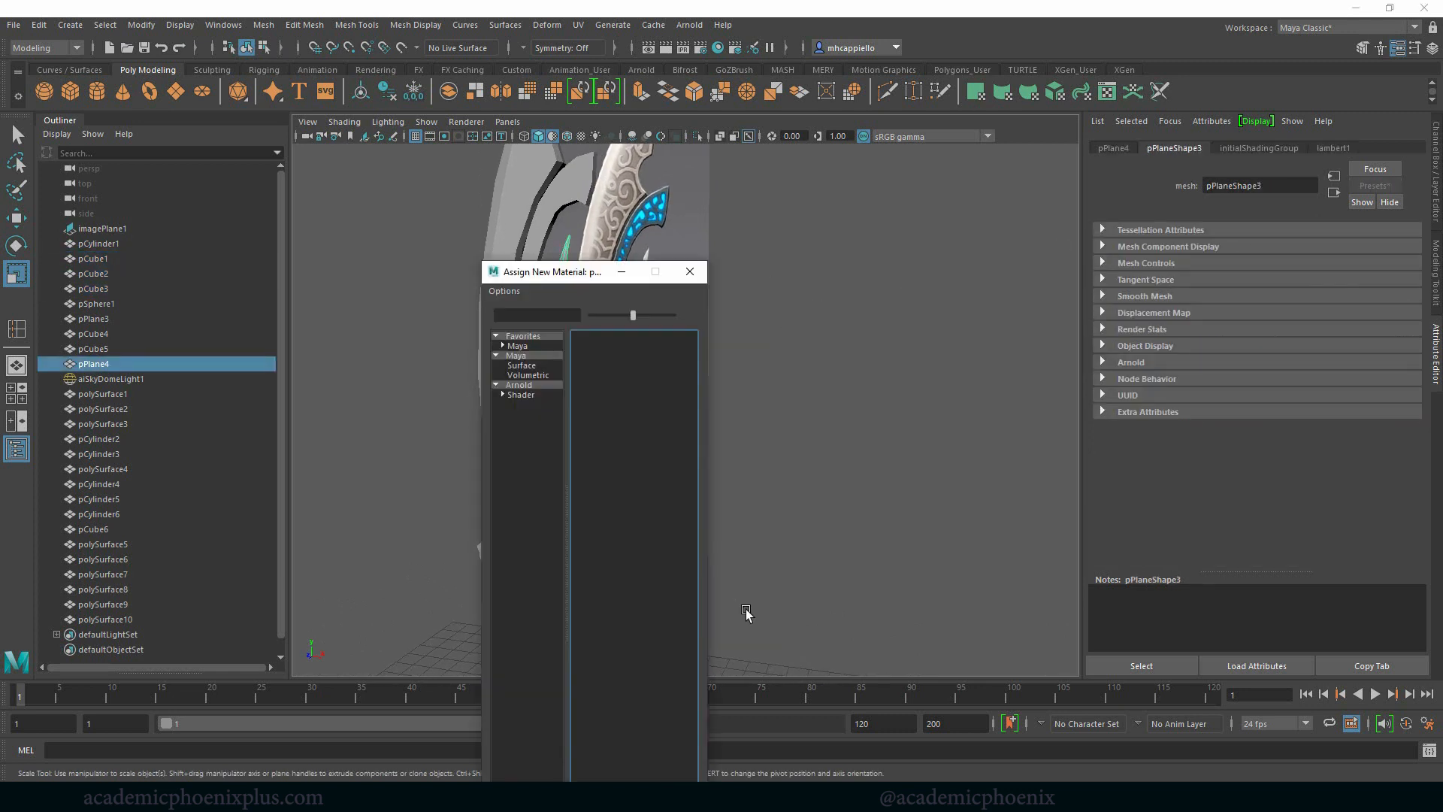
{"action": "left_click", "coordinate": [546, 385]}
{"action": "left_click", "coordinate": [623, 557]}
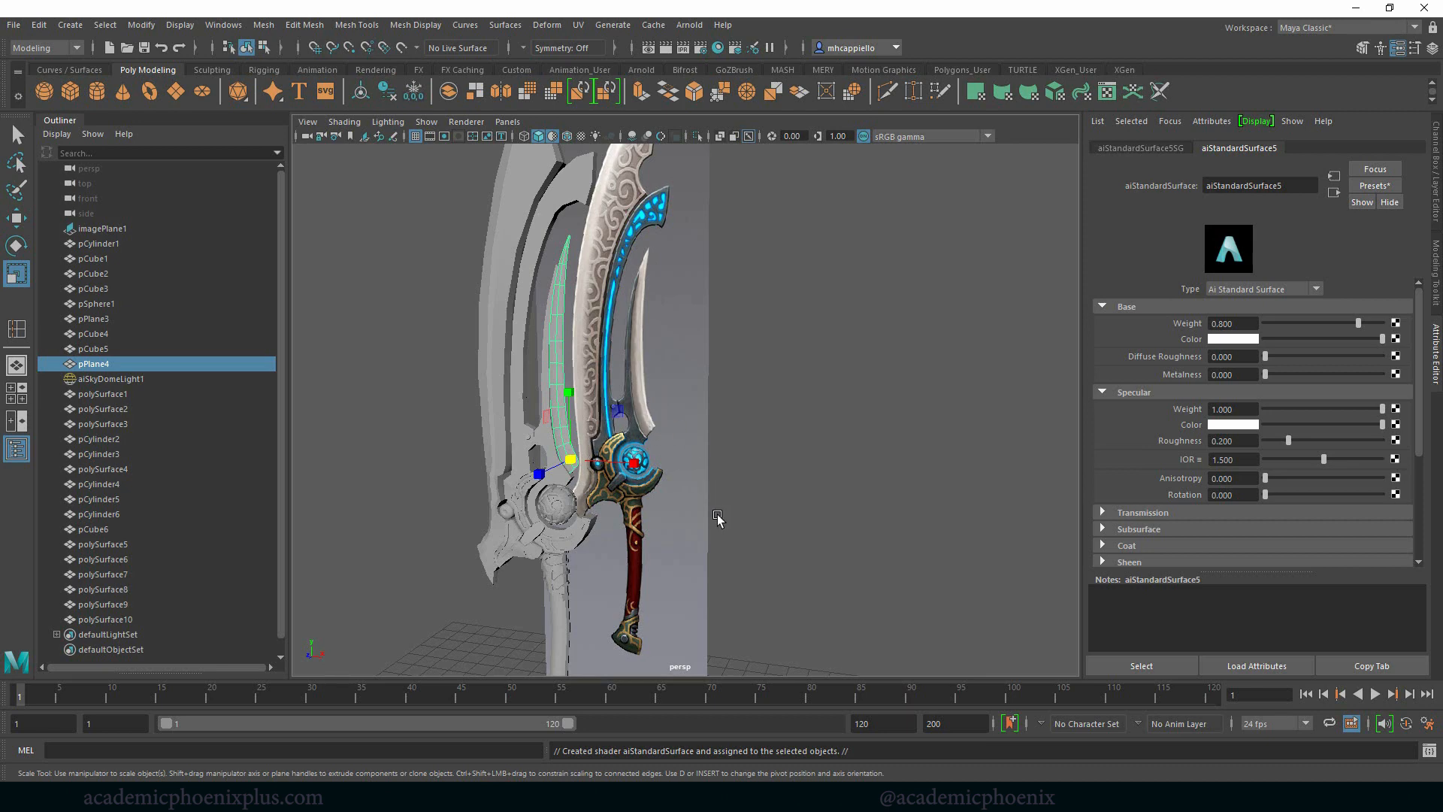
Set the Metalness of the small blade's new material to 0.890.
{"action": "scroll", "coordinate": [835, 376], "scroll_direction": "up", "scroll_amount": 4}
{"action": "left_click_drag", "start_coordinate": [802, 458], "coordinate": [810, 455], "text": "alt"}
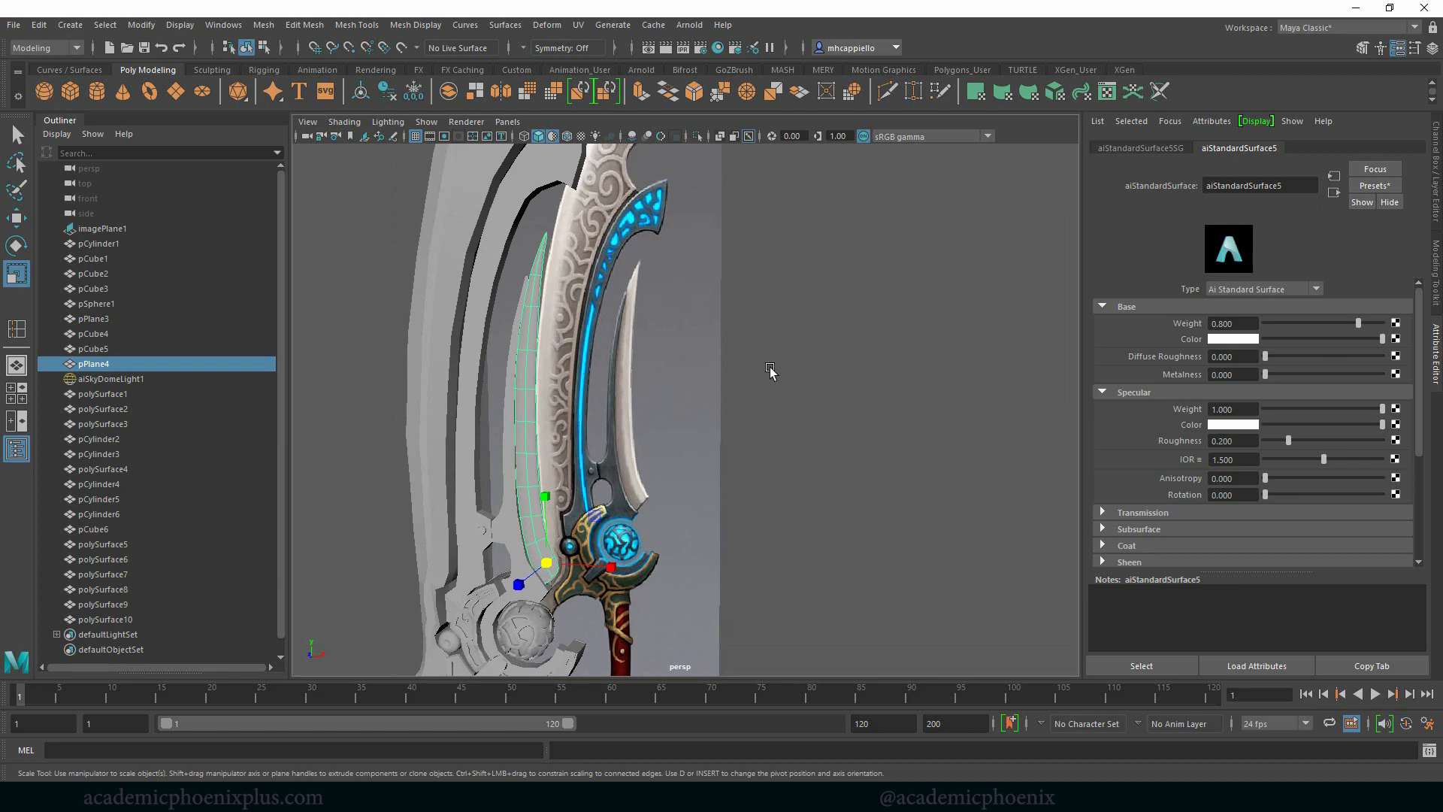
{"action": "left_click", "coordinate": [722, 25]}
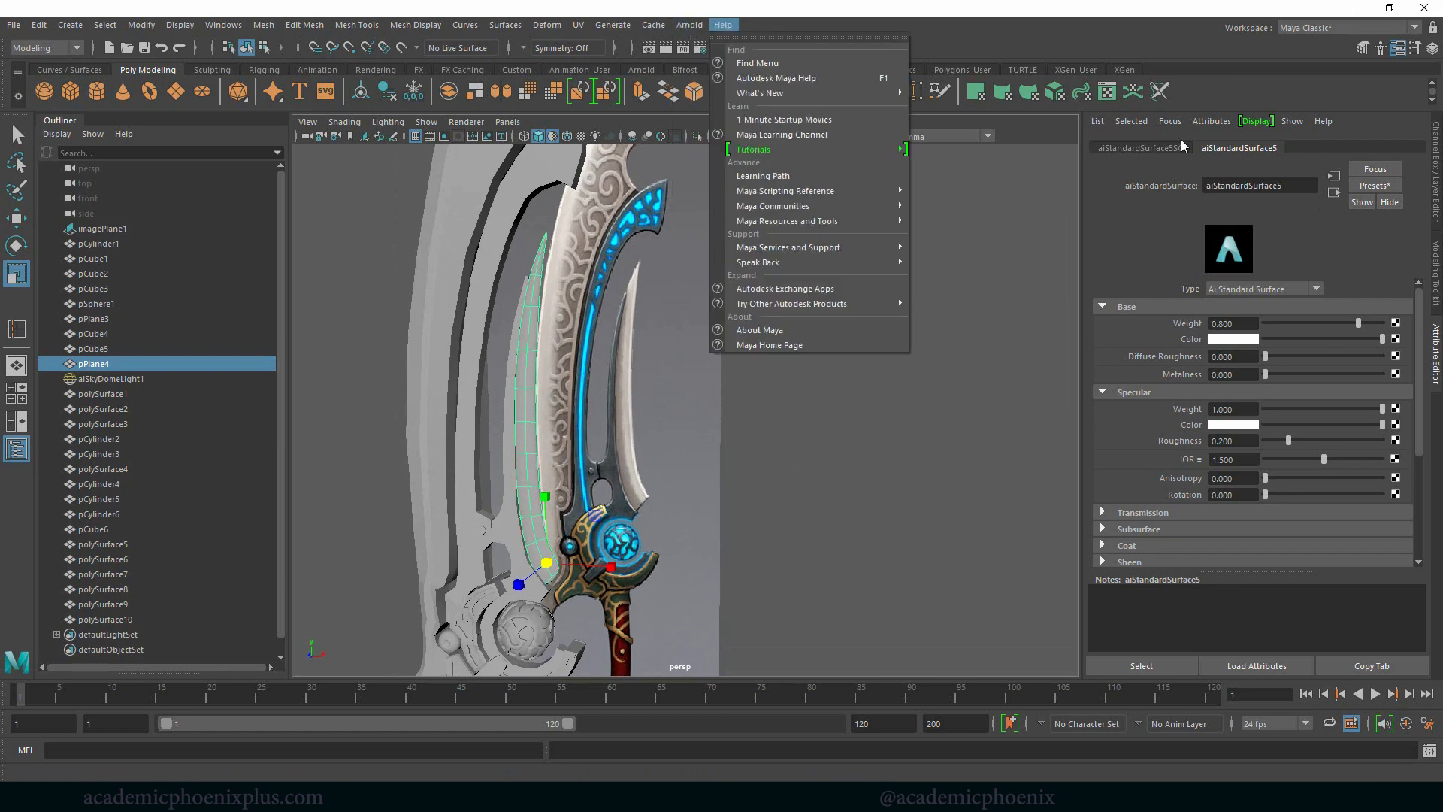
{"action": "left_click", "coordinate": [1309, 374]}
{"action": "left_click_drag", "start_coordinate": [1352, 376], "coordinate": [1367, 374]}
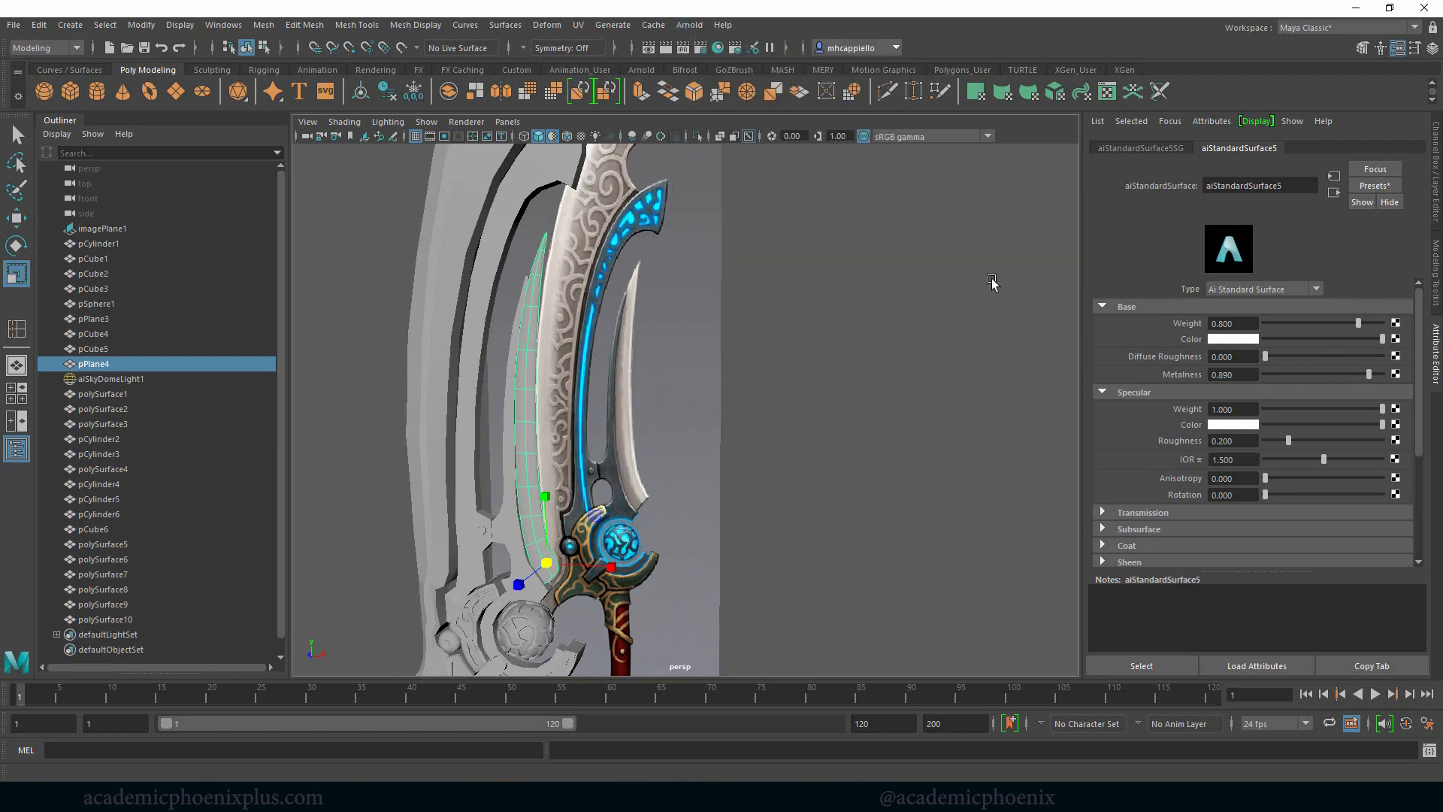
Render the blade area with Arnold, stop the live render, and minimize the render window.
{"action": "left_click", "coordinate": [690, 25]}
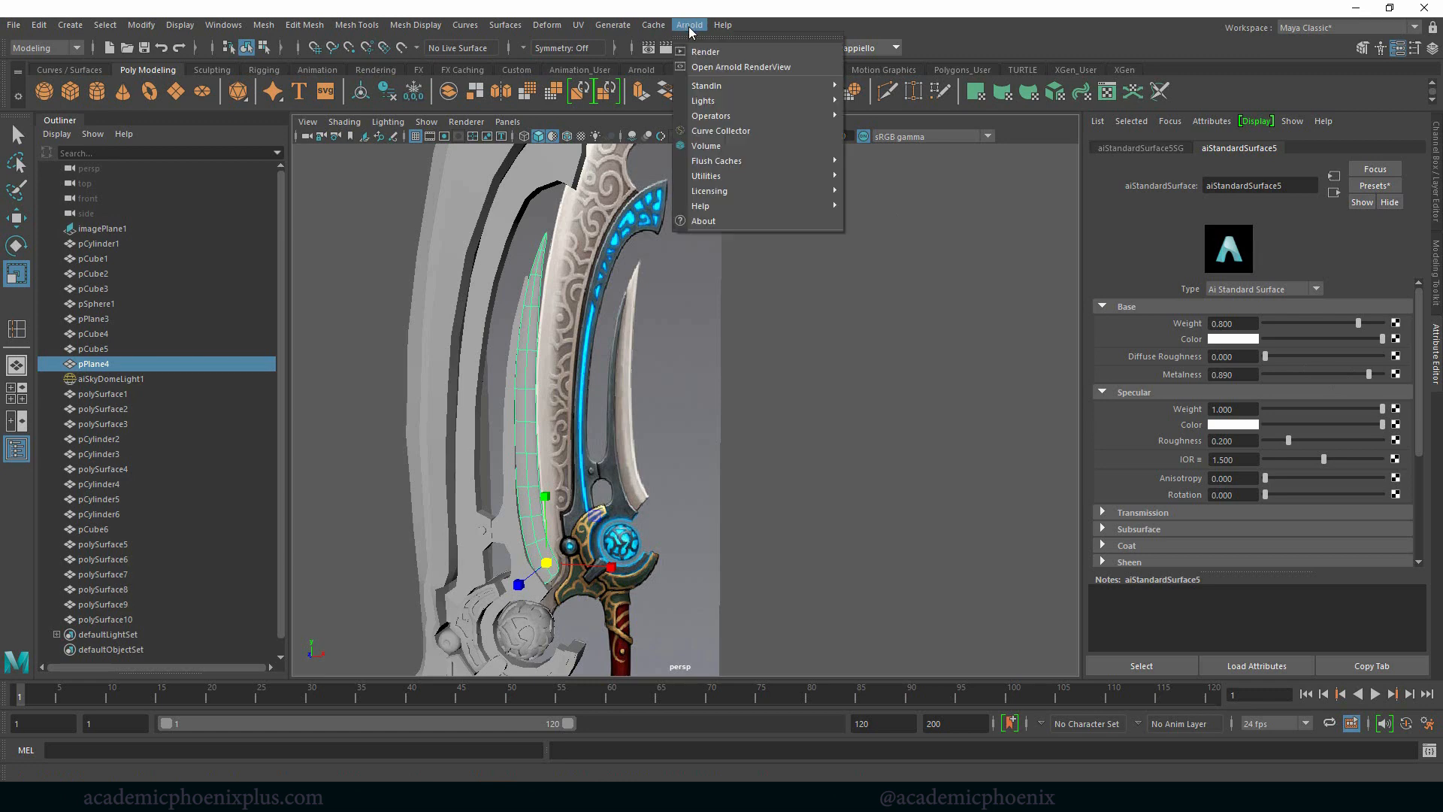
{"action": "left_click", "coordinate": [718, 52]}
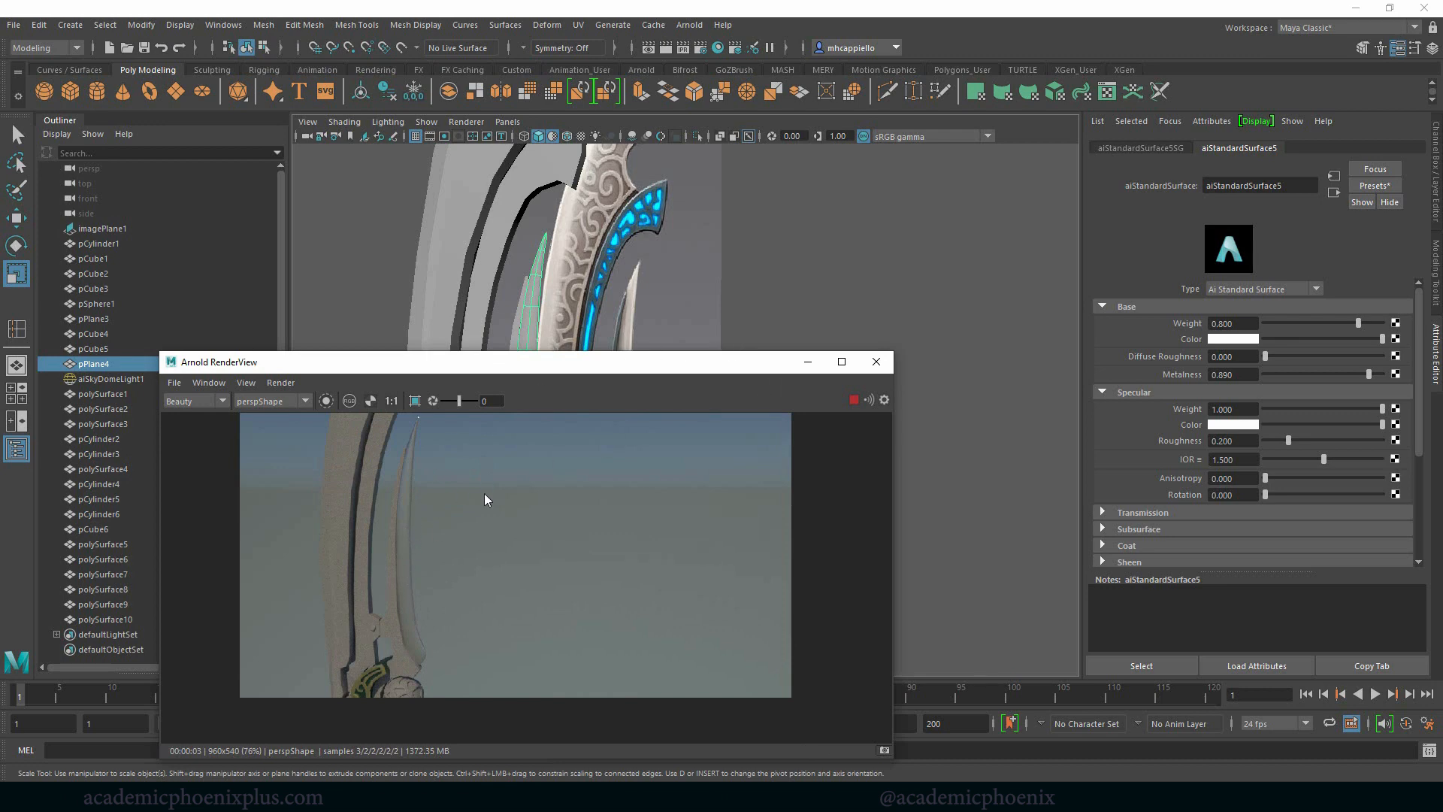
{"action": "left_click", "coordinate": [854, 399]}
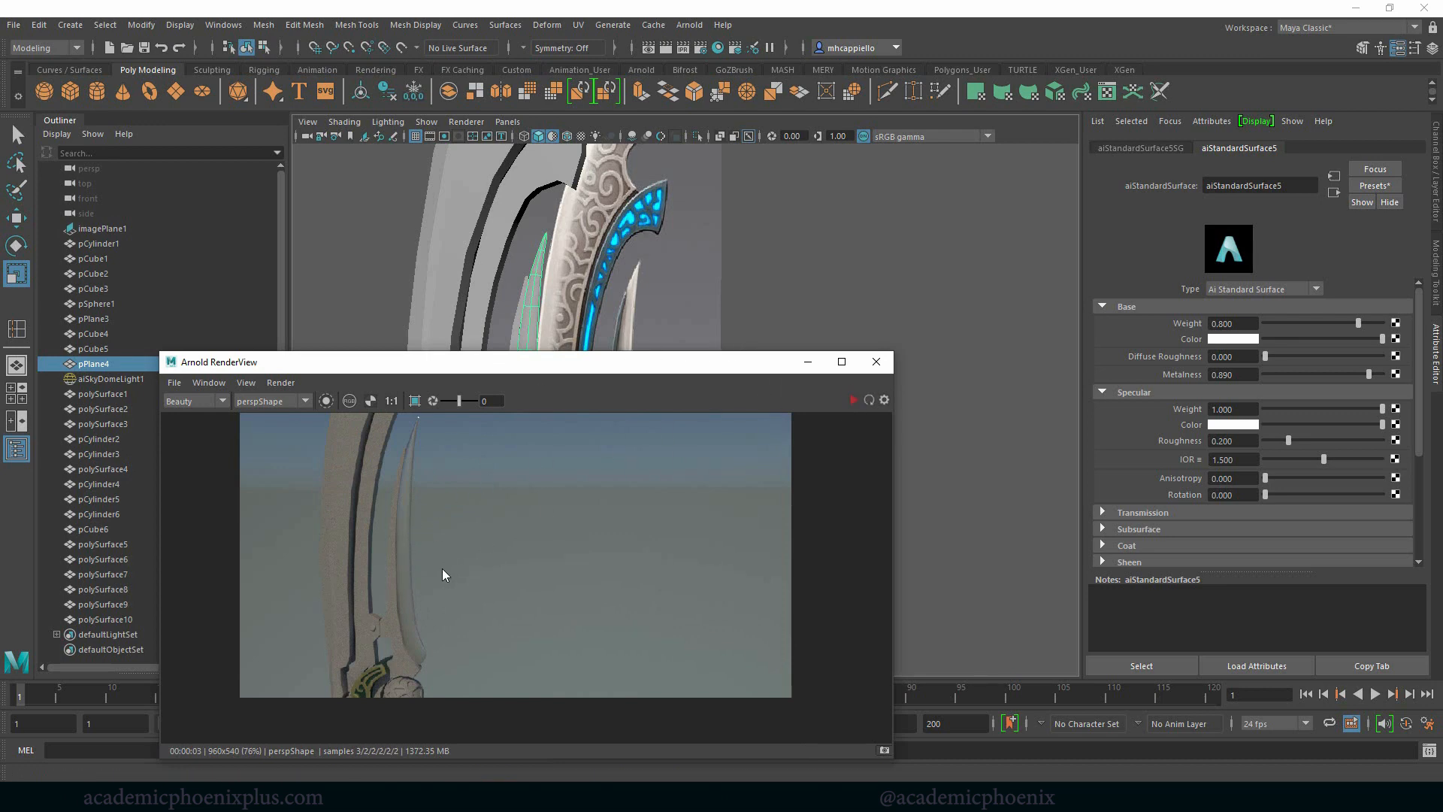
{"action": "left_click", "coordinate": [818, 367]}
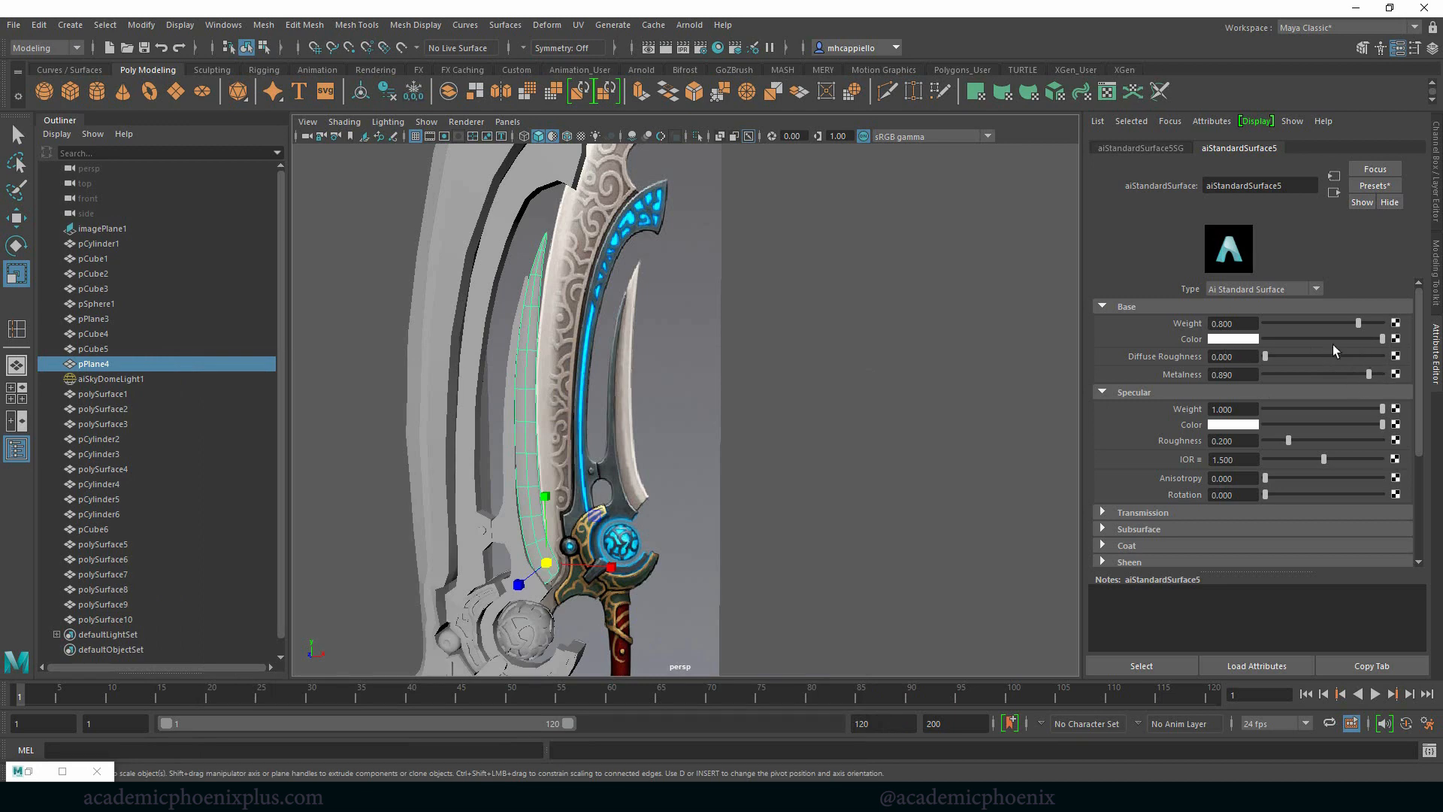
Connect a Ramp texture to the blade material's base color and bring its black and white stops close together, with white at 0.485.
{"action": "left_click", "coordinate": [1396, 340]}
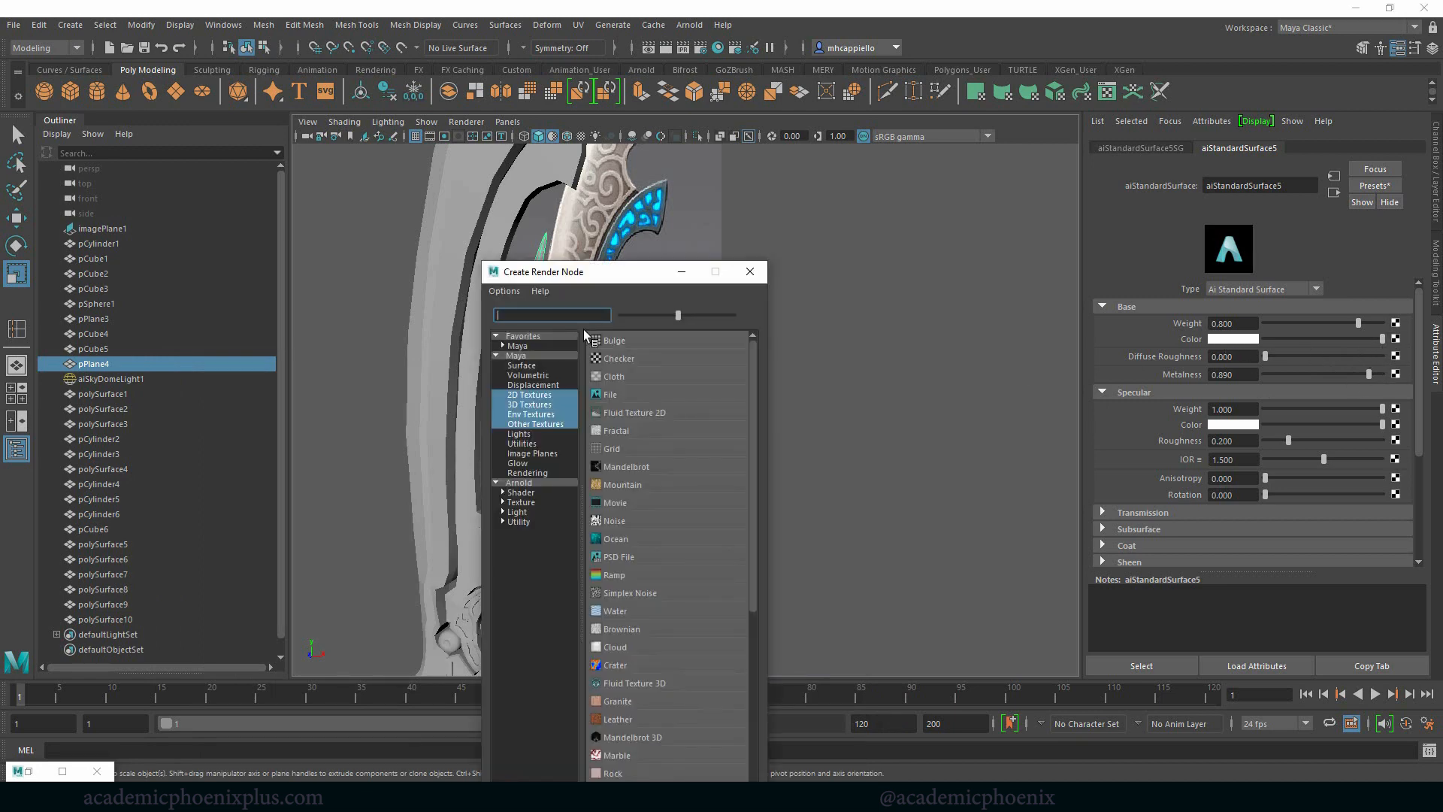
{"action": "type", "text": "ra"}
{"action": "left_click", "coordinate": [630, 361]}
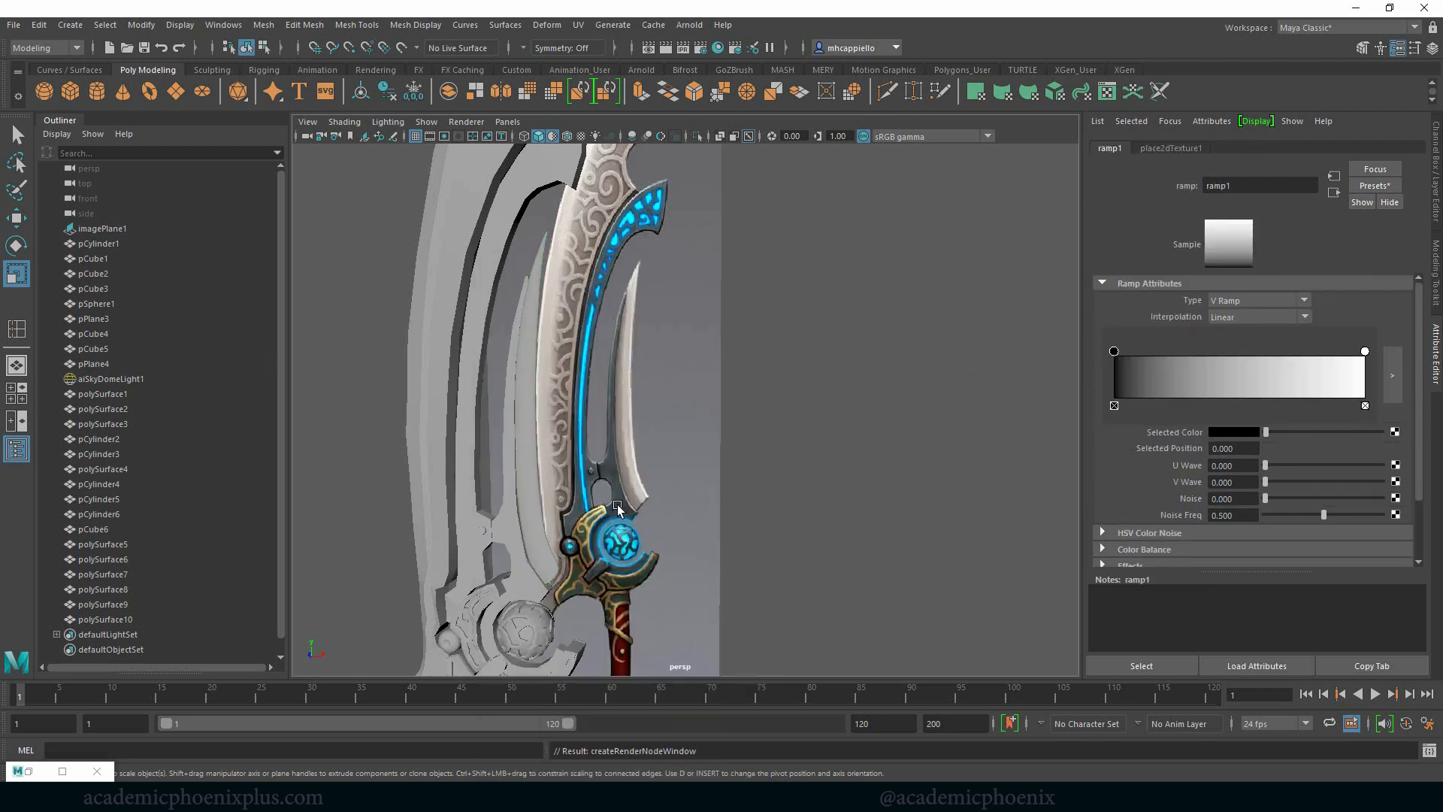
{"action": "left_click_drag", "start_coordinate": [1115, 351], "coordinate": [1212, 351]}
{"action": "left_click_drag", "start_coordinate": [1365, 351], "coordinate": [1236, 351]}
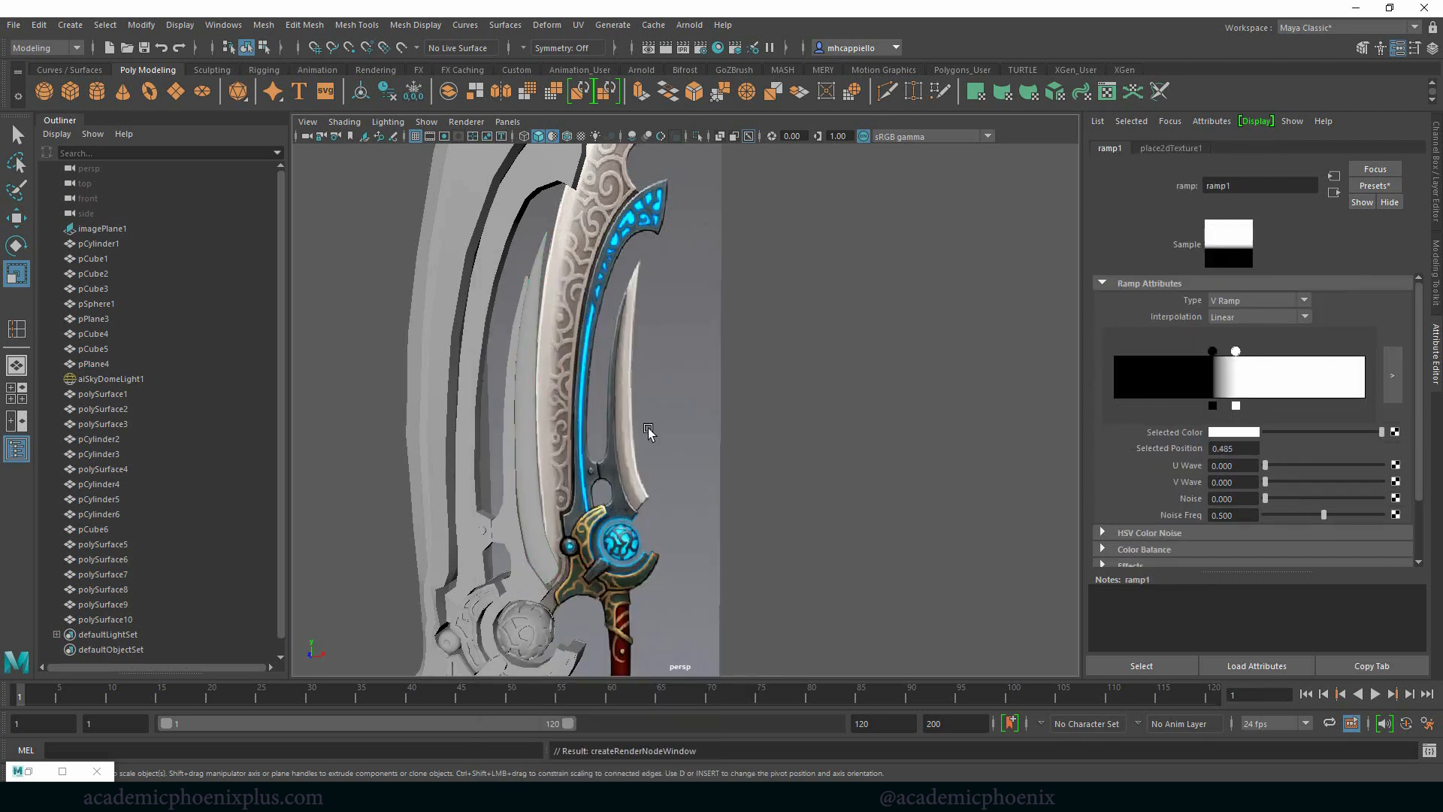
Turn off the viewport's default-material display, reopen the ramp on pPlane4's material, and check it in the Arnold RenderView.
{"action": "left_click", "coordinate": [537, 454]}
{"action": "left_click", "coordinate": [555, 138]}
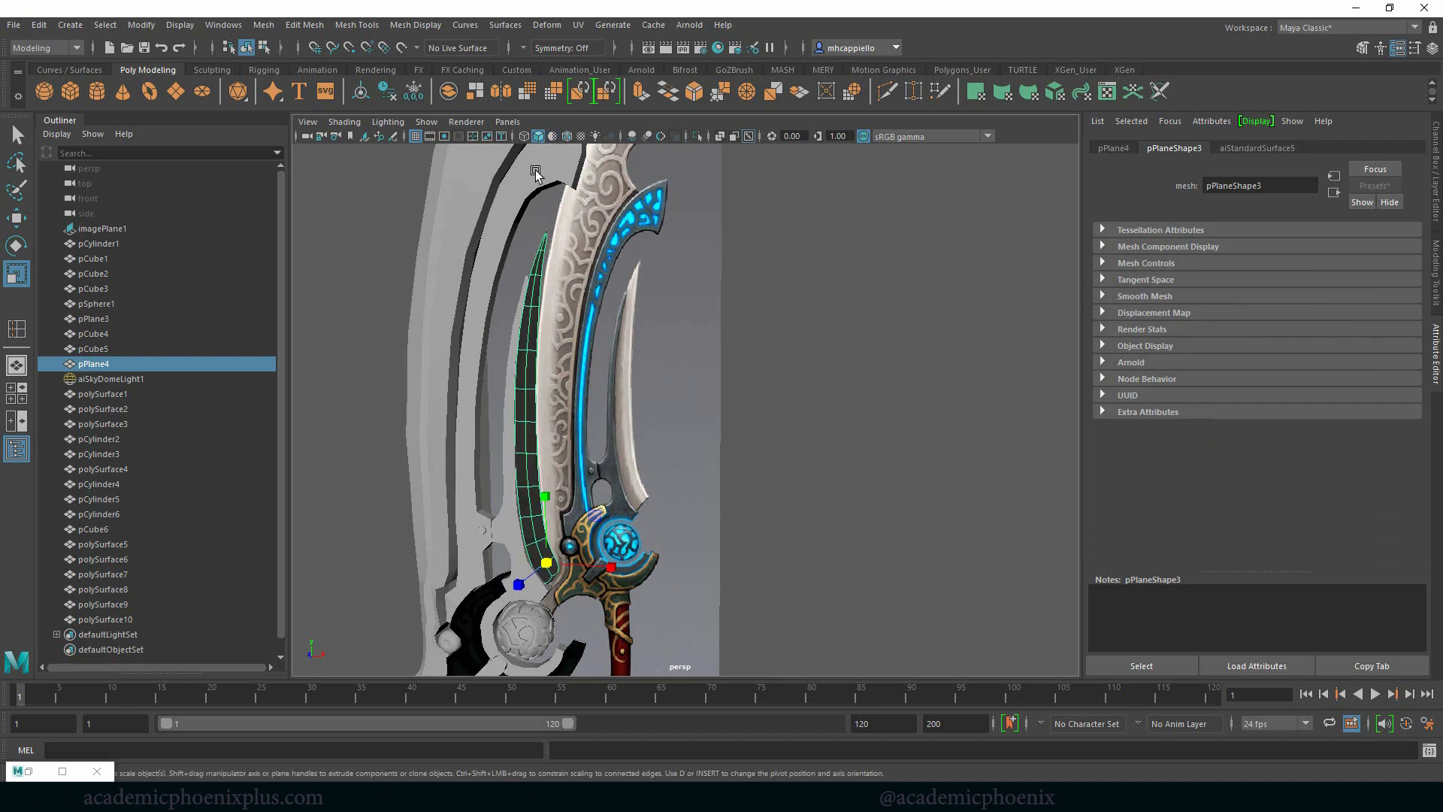
{"action": "left_click", "coordinate": [1271, 149]}
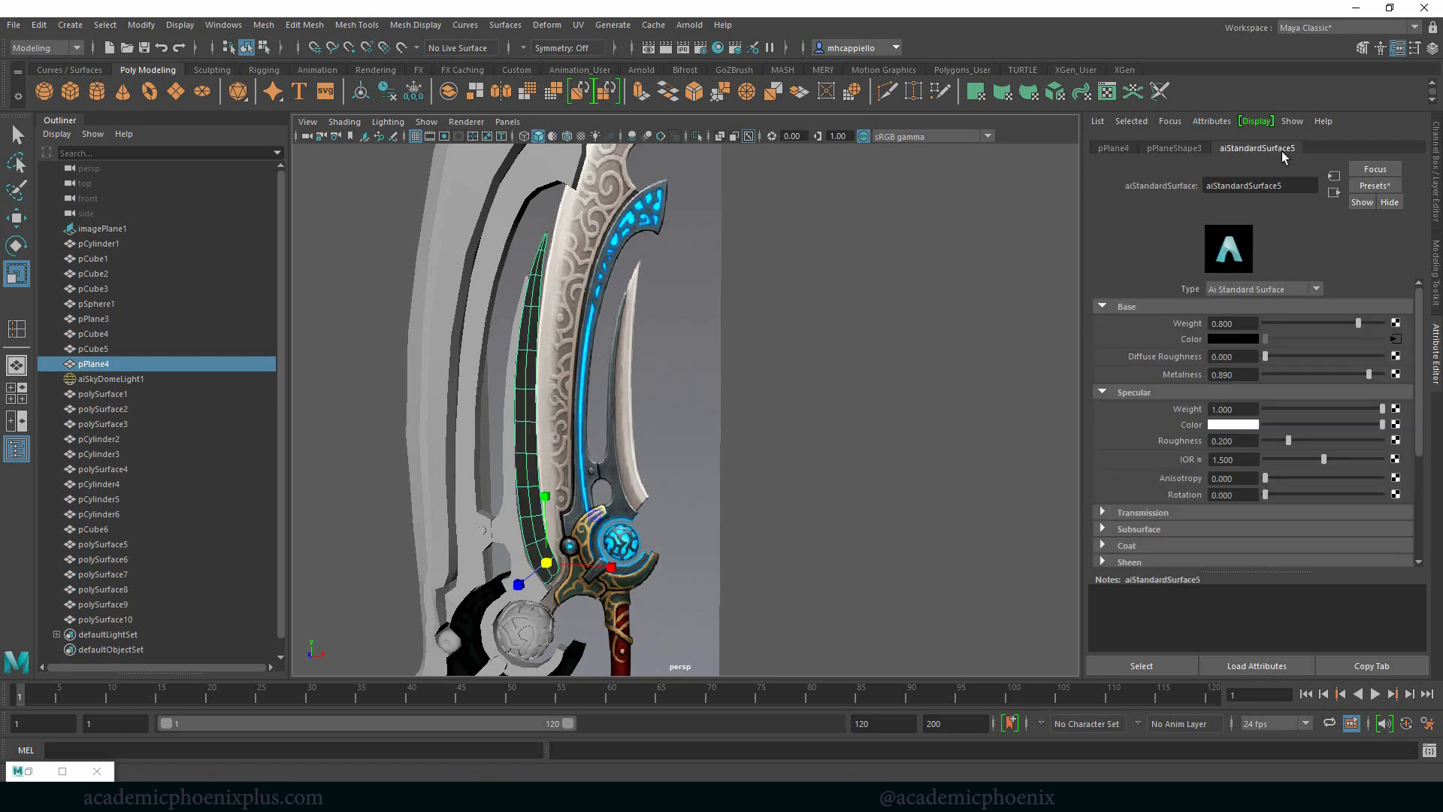
{"action": "left_click", "coordinate": [1396, 339]}
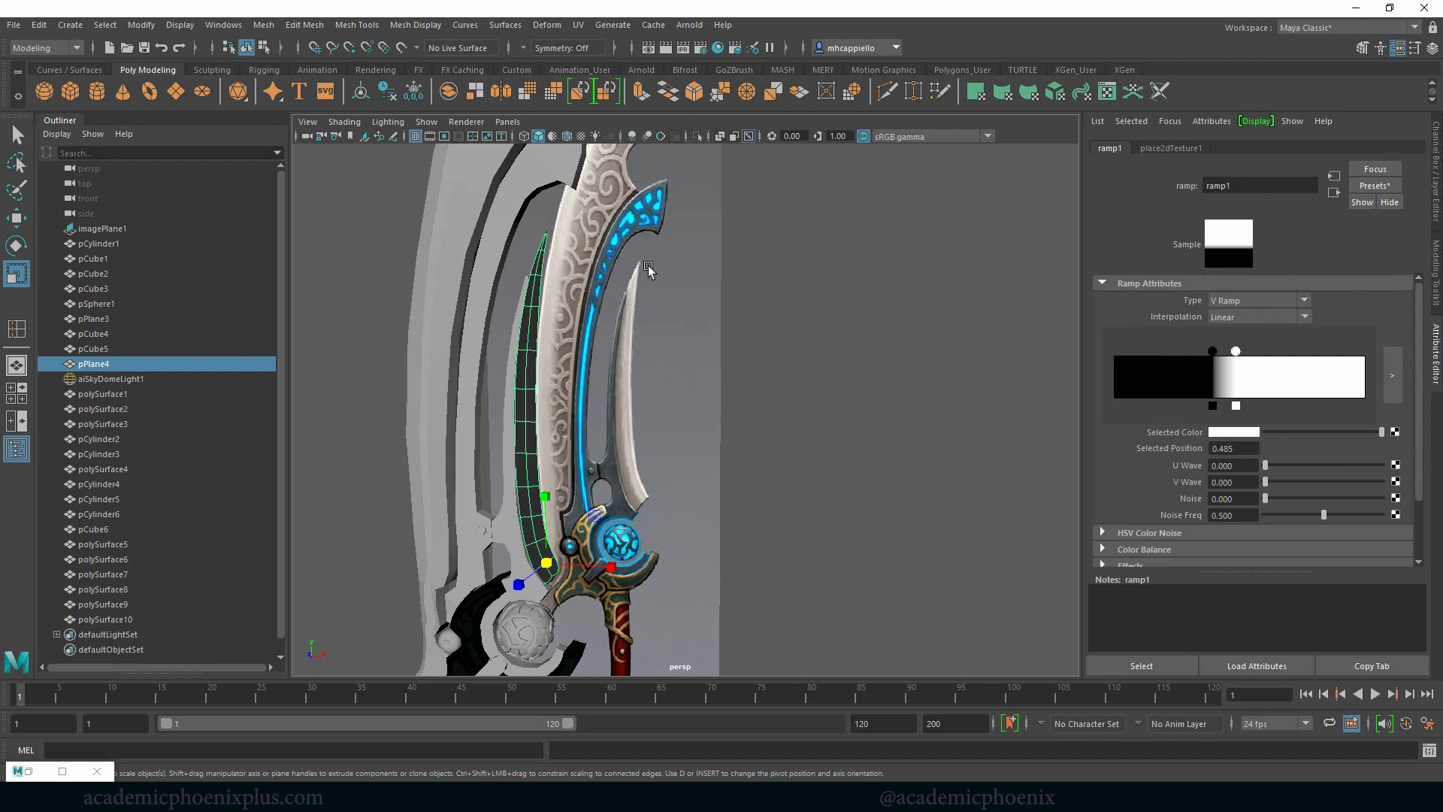
{"action": "left_click", "coordinate": [29, 772]}
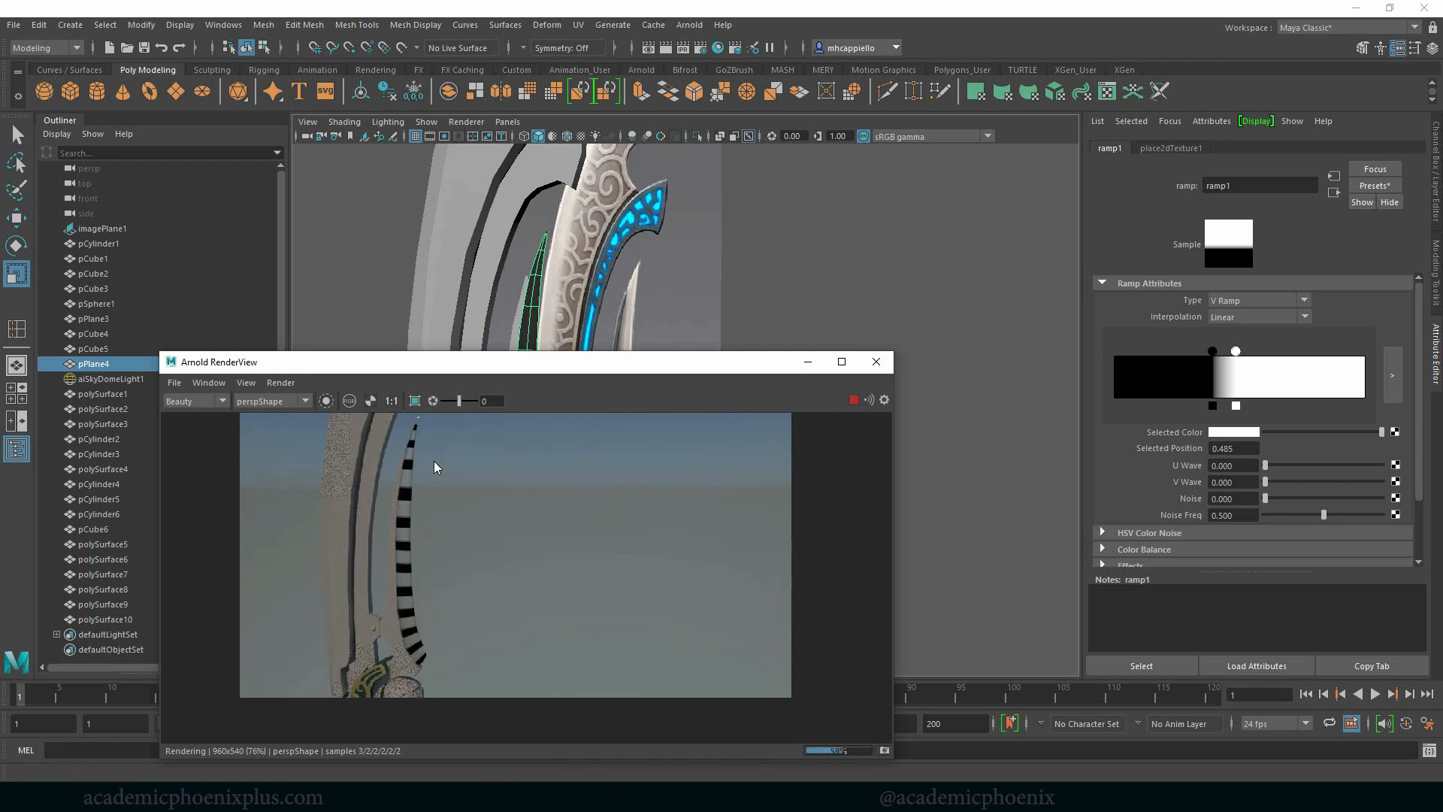
{"action": "left_click", "coordinate": [808, 362]}
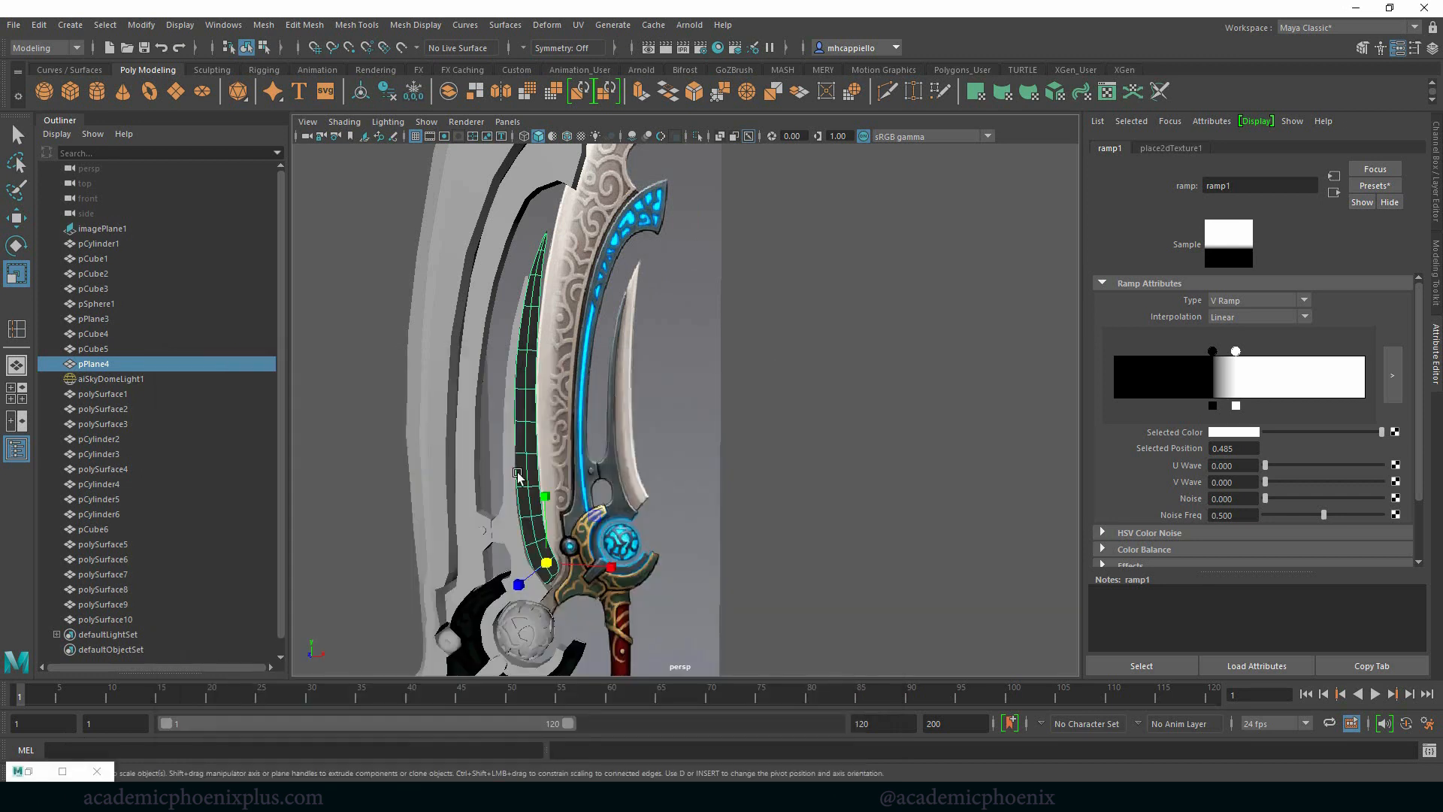
Try a planar UV projection on pPlane4 from the X axis, fitted to the bounding box.
{"action": "left_click", "coordinate": [585, 25]}
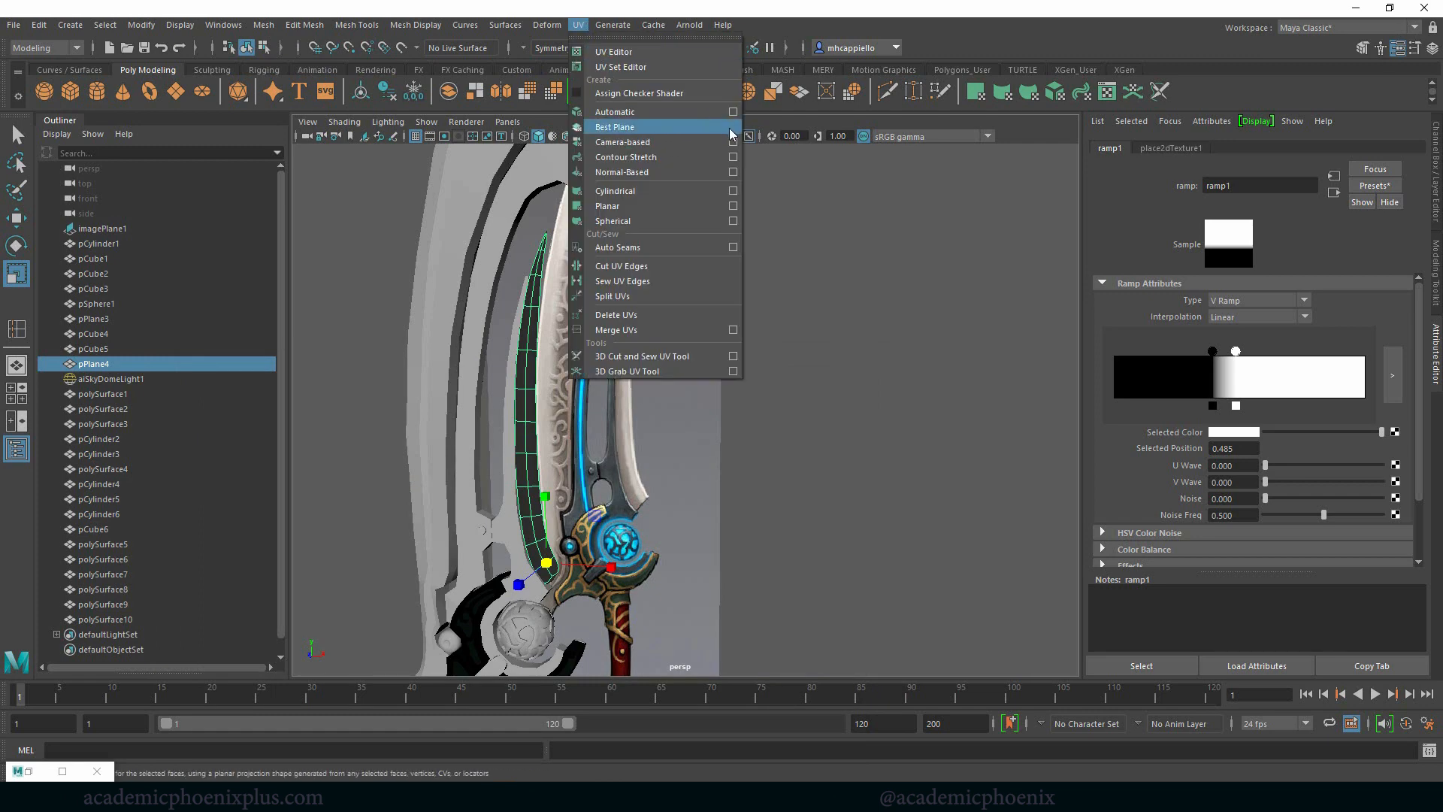
{"action": "left_click", "coordinate": [733, 206]}
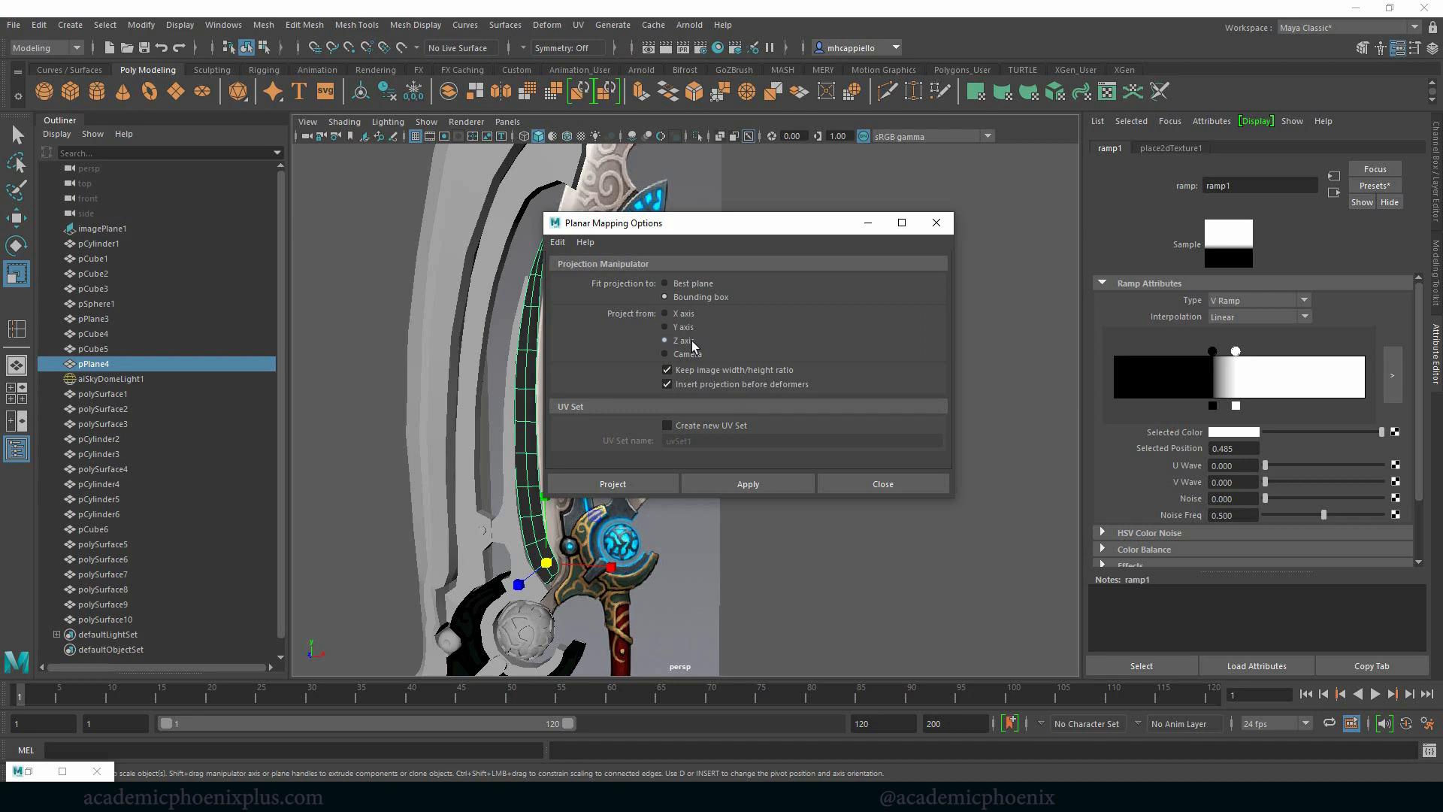
{"action": "left_click", "coordinate": [636, 487]}
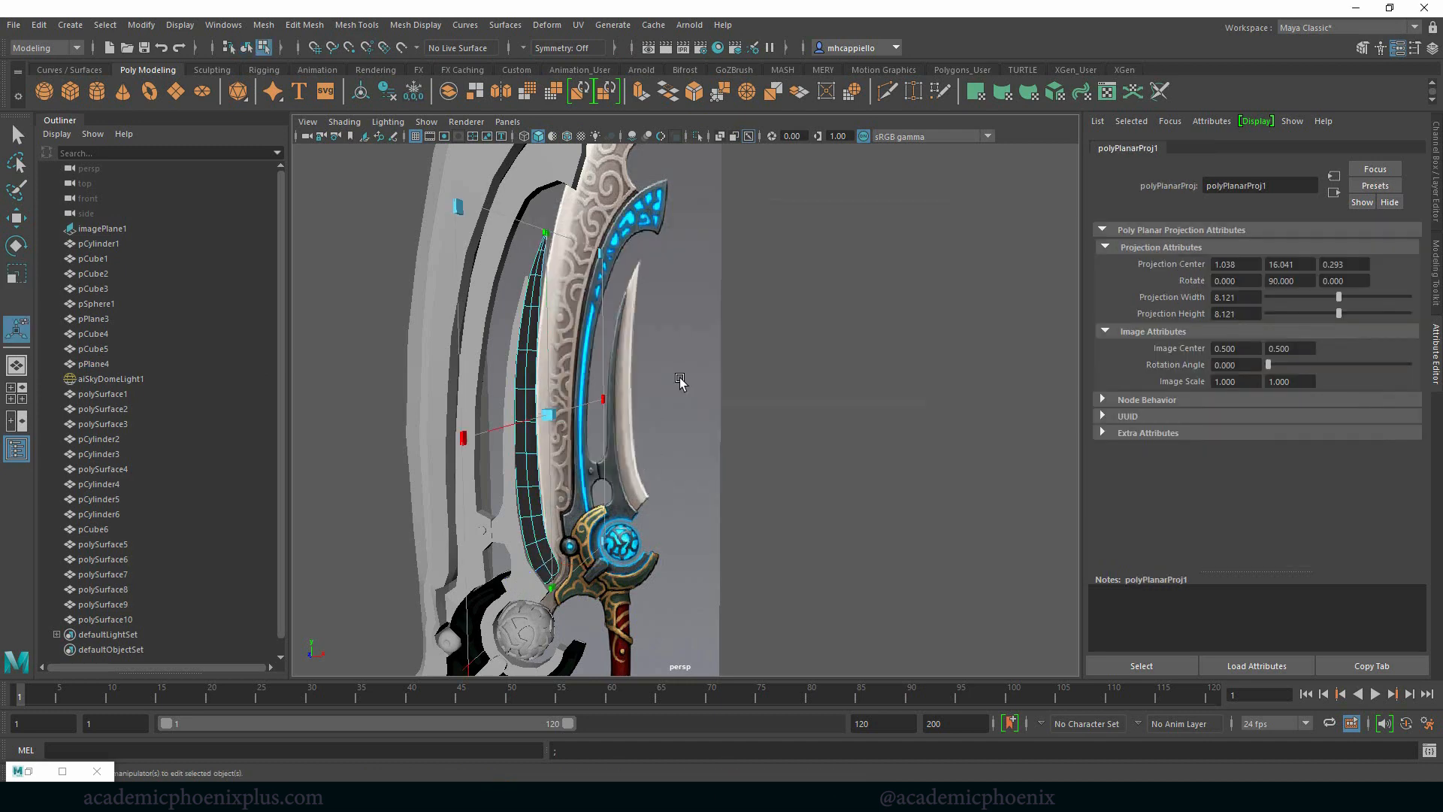
Project planar UVs onto pPlane4 from the Z axis, fitted to the bounding box, and return to object selection.
{"action": "left_click", "coordinate": [587, 27]}
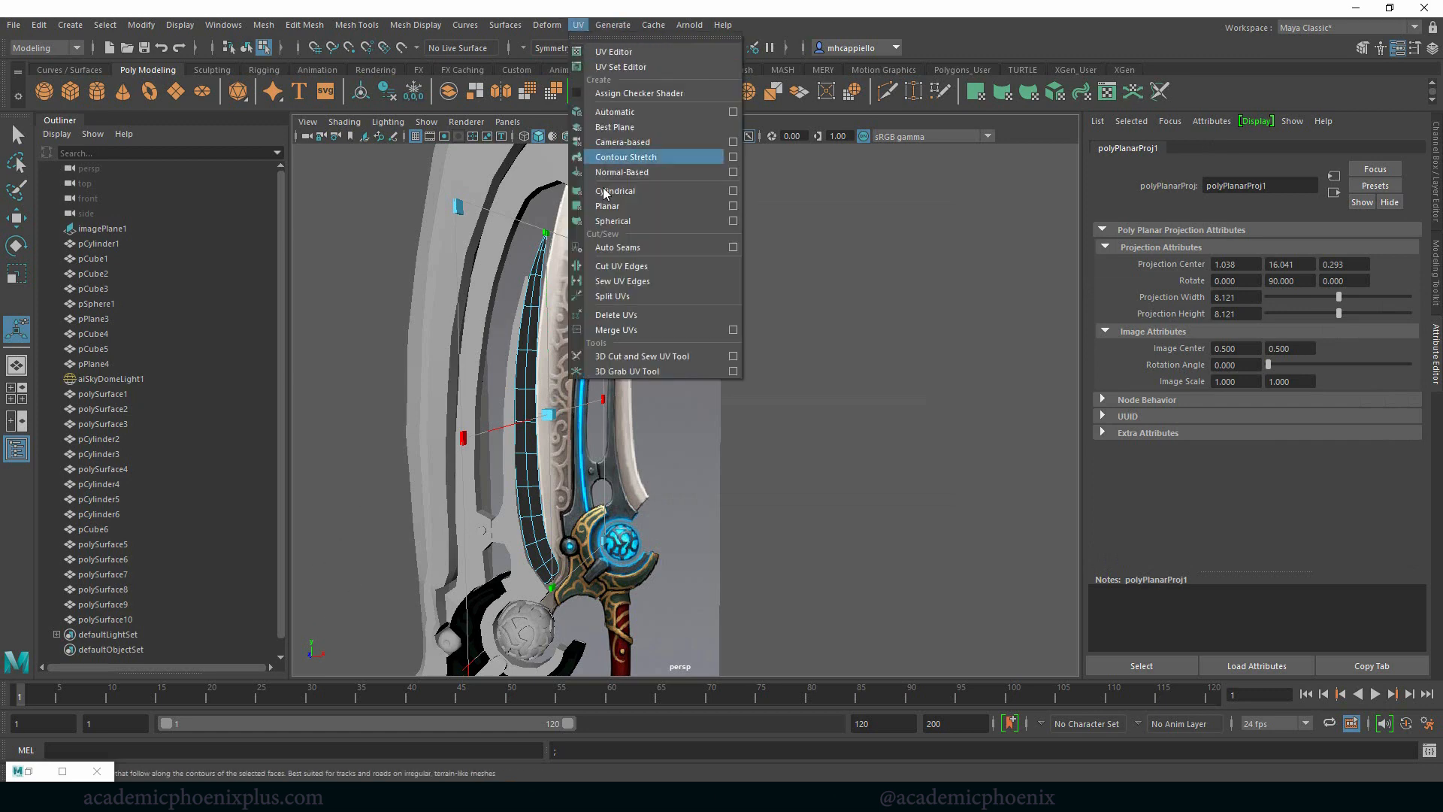
{"action": "left_click", "coordinate": [733, 206]}
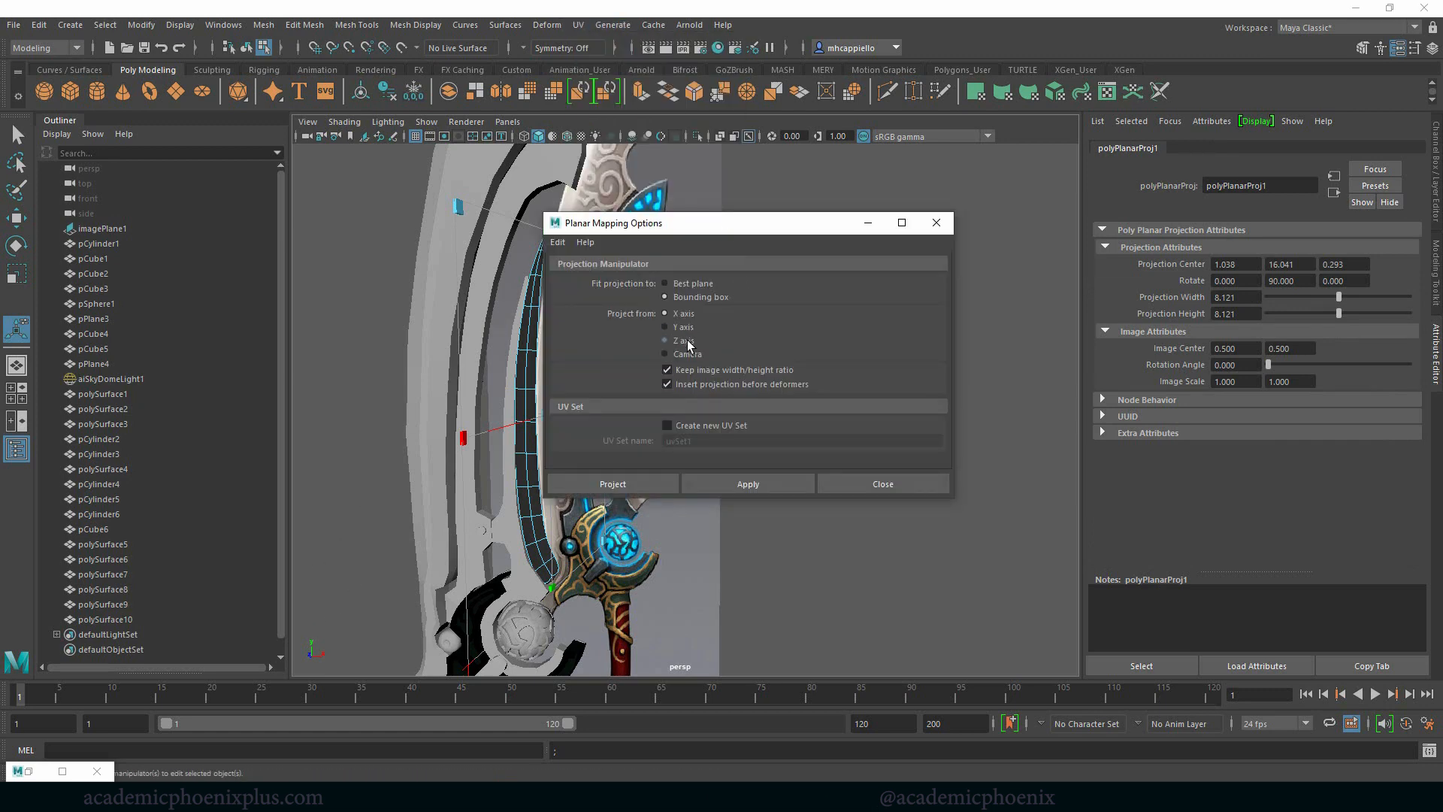
{"action": "left_click", "coordinate": [665, 341]}
{"action": "left_click", "coordinate": [629, 489]}
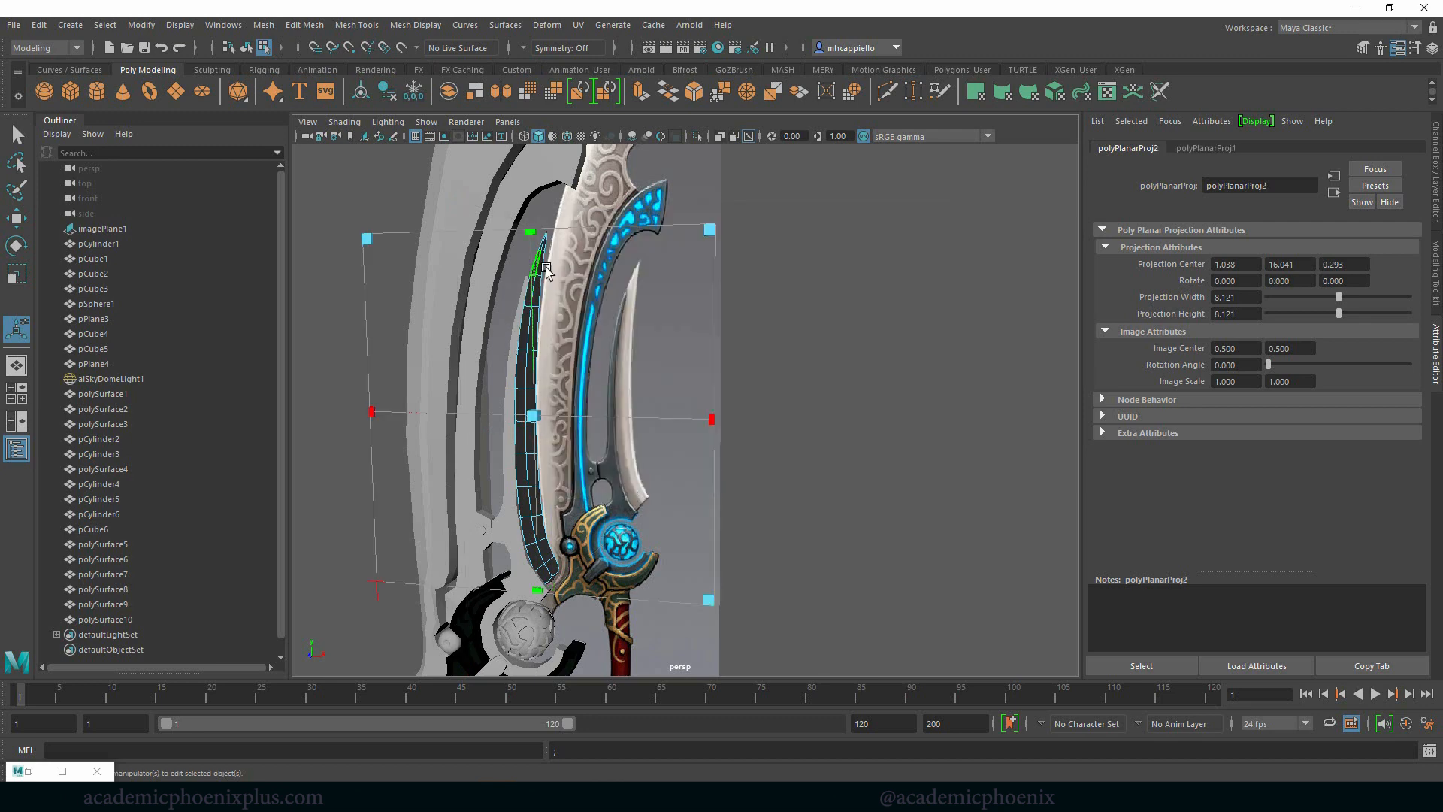
{"action": "right_click_drag", "start_coordinate": [533, 278], "coordinate": [556, 264]}
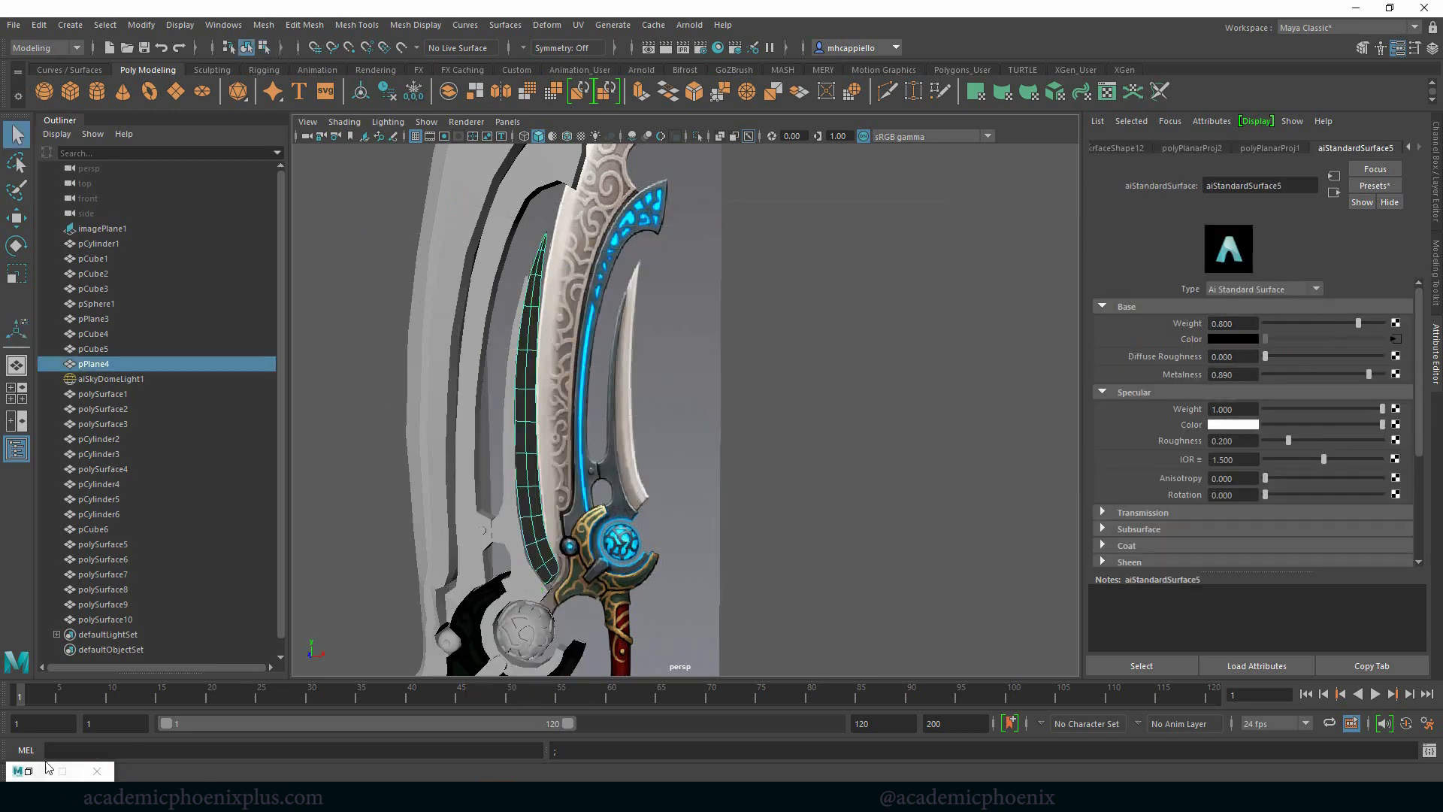
Restore the Arnold RenderView window and restart the live render to check the blade's new UV mapping.
{"action": "left_click", "coordinate": [19, 775]}
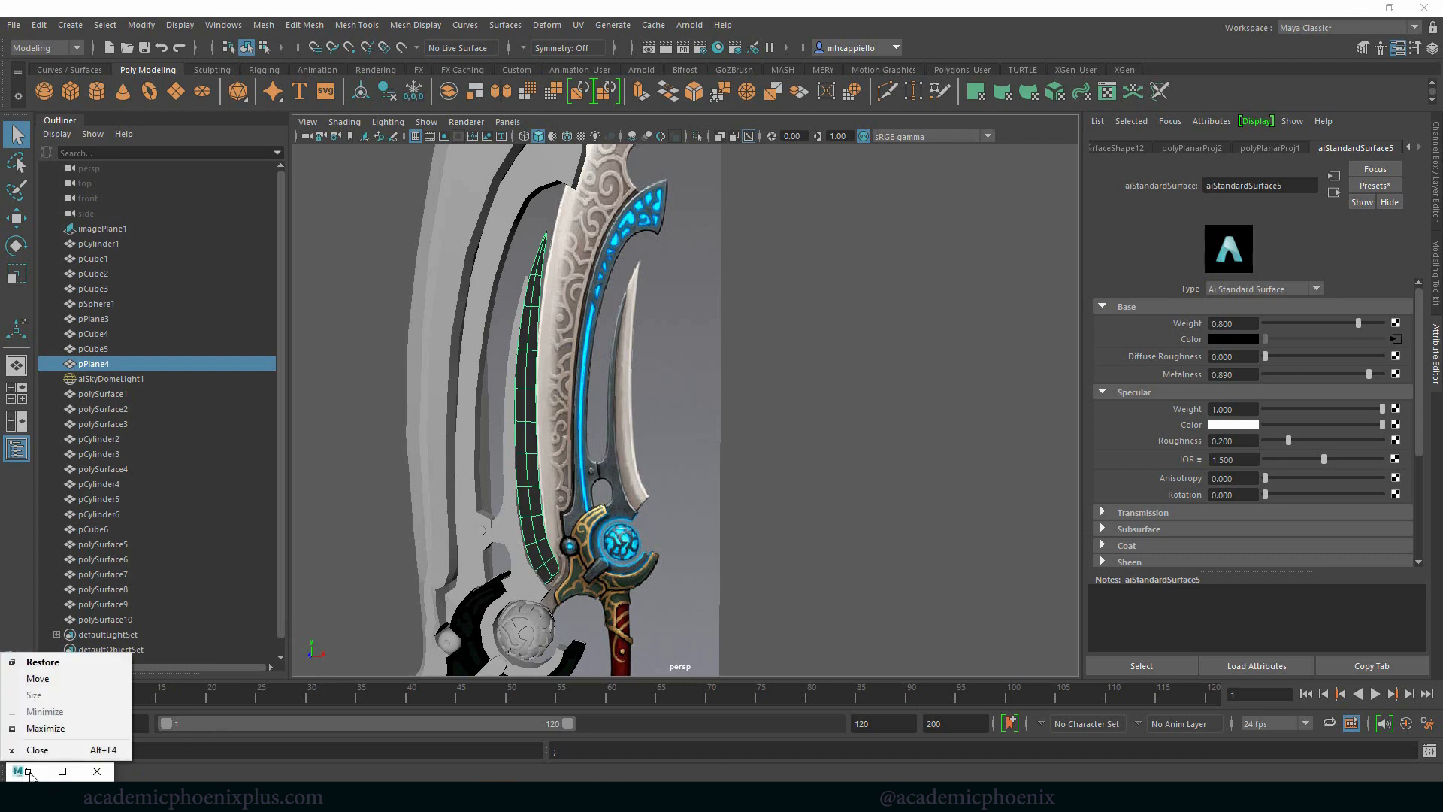
{"action": "left_click", "coordinate": [33, 776]}
{"action": "left_click", "coordinate": [29, 771]}
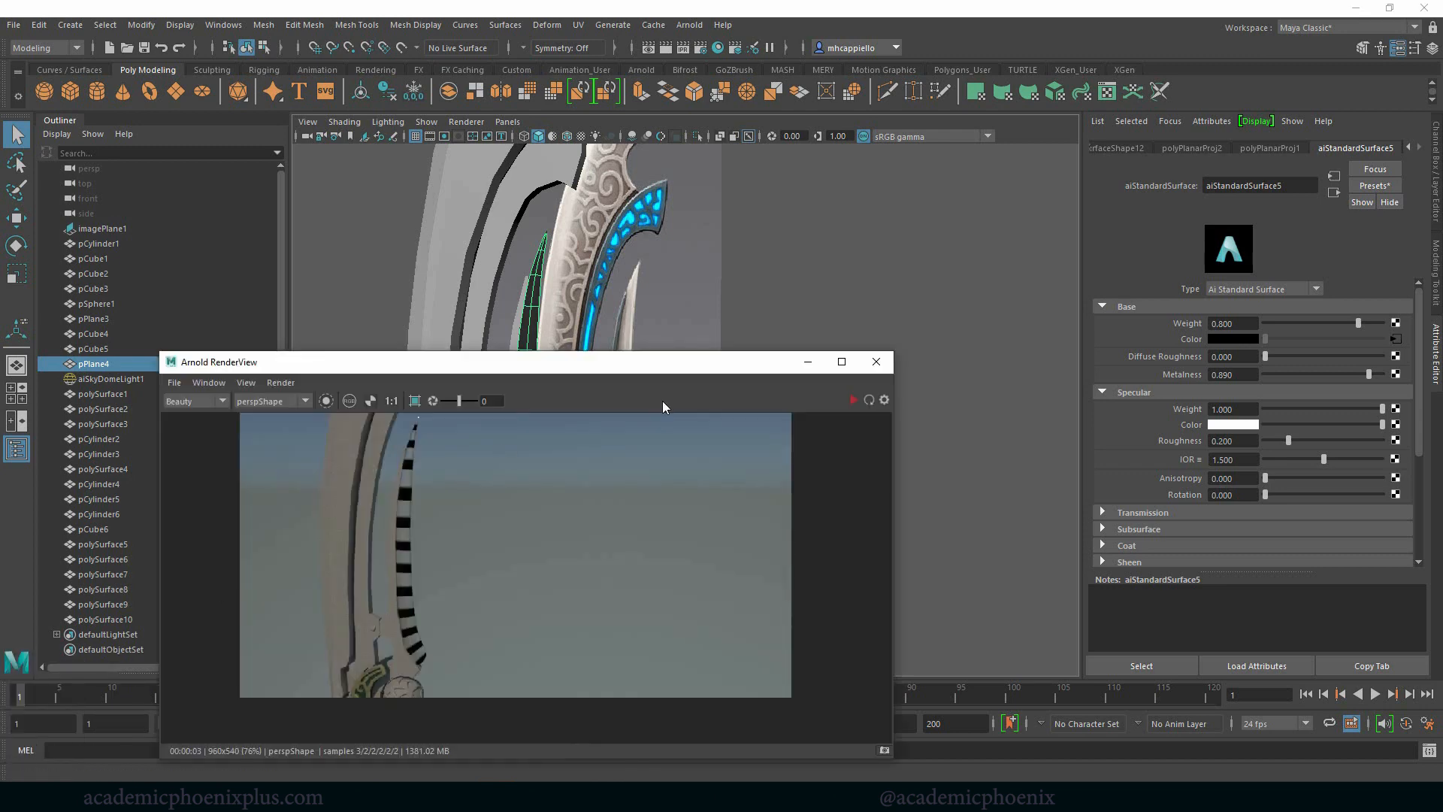
{"action": "left_click", "coordinate": [855, 399]}
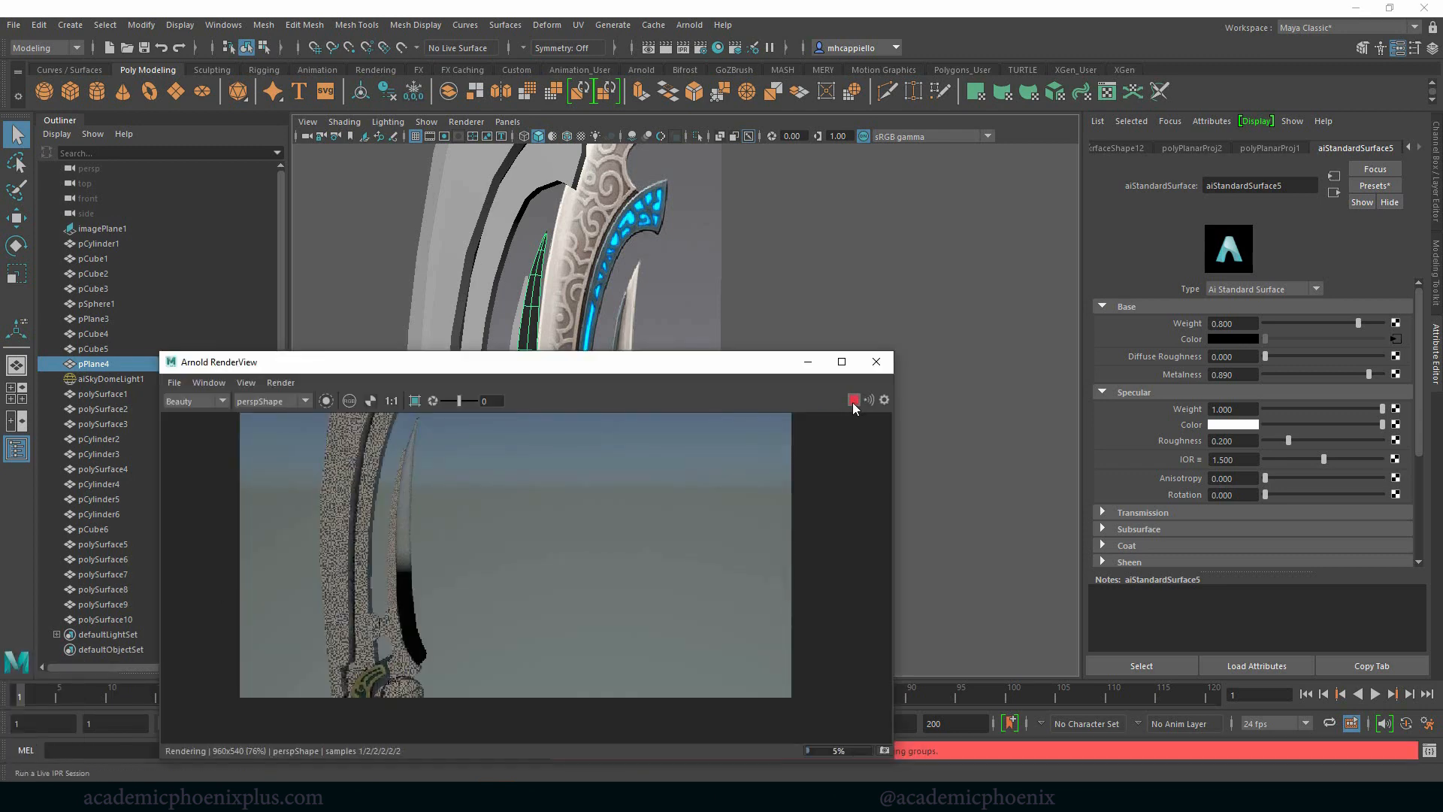
Change the blade's ramp type to U Ramp and shift its color transition so the white stop sits at 0.542.
{"action": "left_click", "coordinate": [1397, 340]}
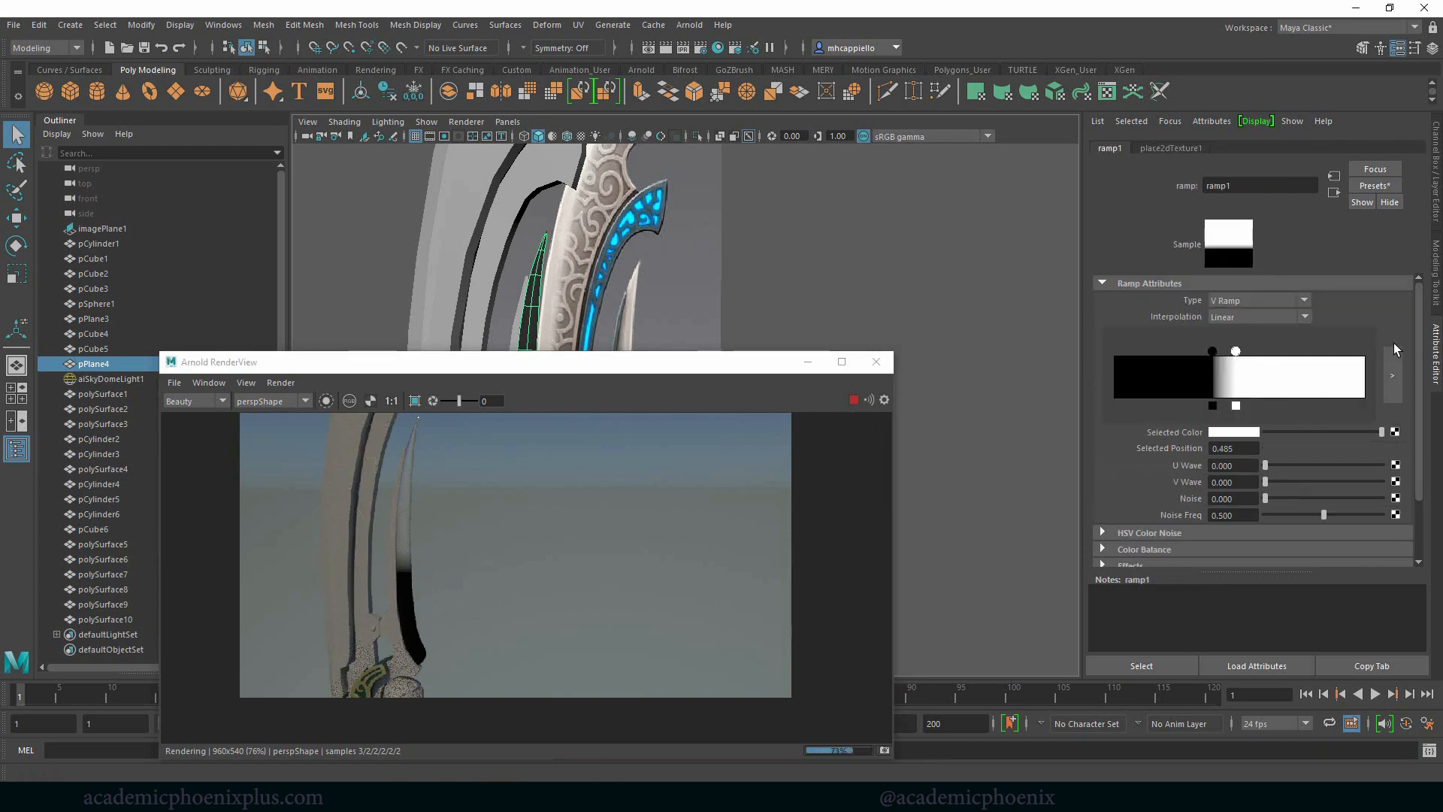
{"action": "left_click", "coordinate": [1238, 300]}
{"action": "left_click", "coordinate": [1232, 329]}
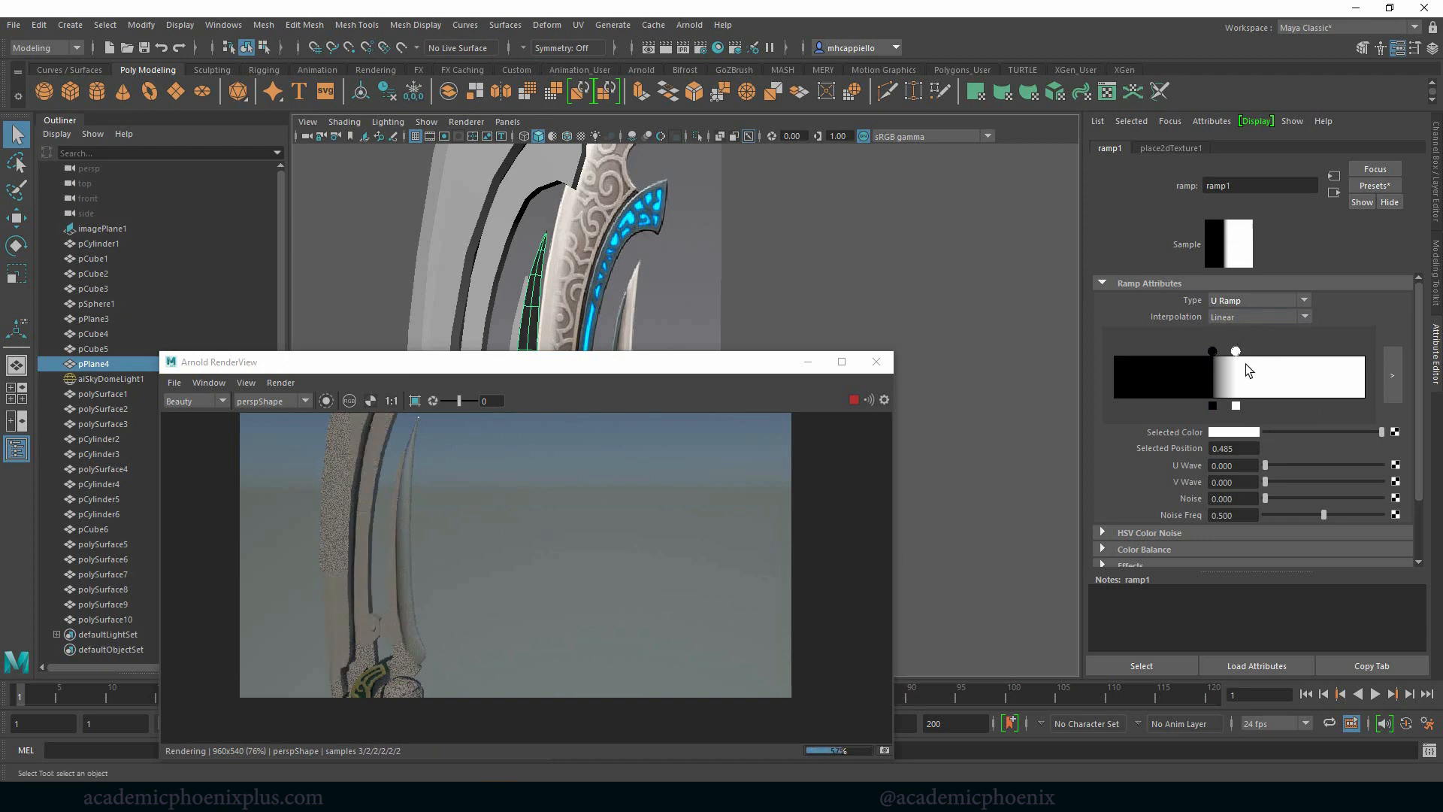
{"action": "mouse_move", "coordinate": [1252, 354]}
{"action": "left_mouse_down"}
{"action": "mouse_move", "coordinate": [1286, 355]}
{"action": "mouse_move", "coordinate": [1230, 353]}
{"action": "mouse_move", "coordinate": [1250, 352]}
{"action": "left_mouse_up"}
{"action": "left_click_drag", "start_coordinate": [624, 362], "coordinate": [635, 328]}
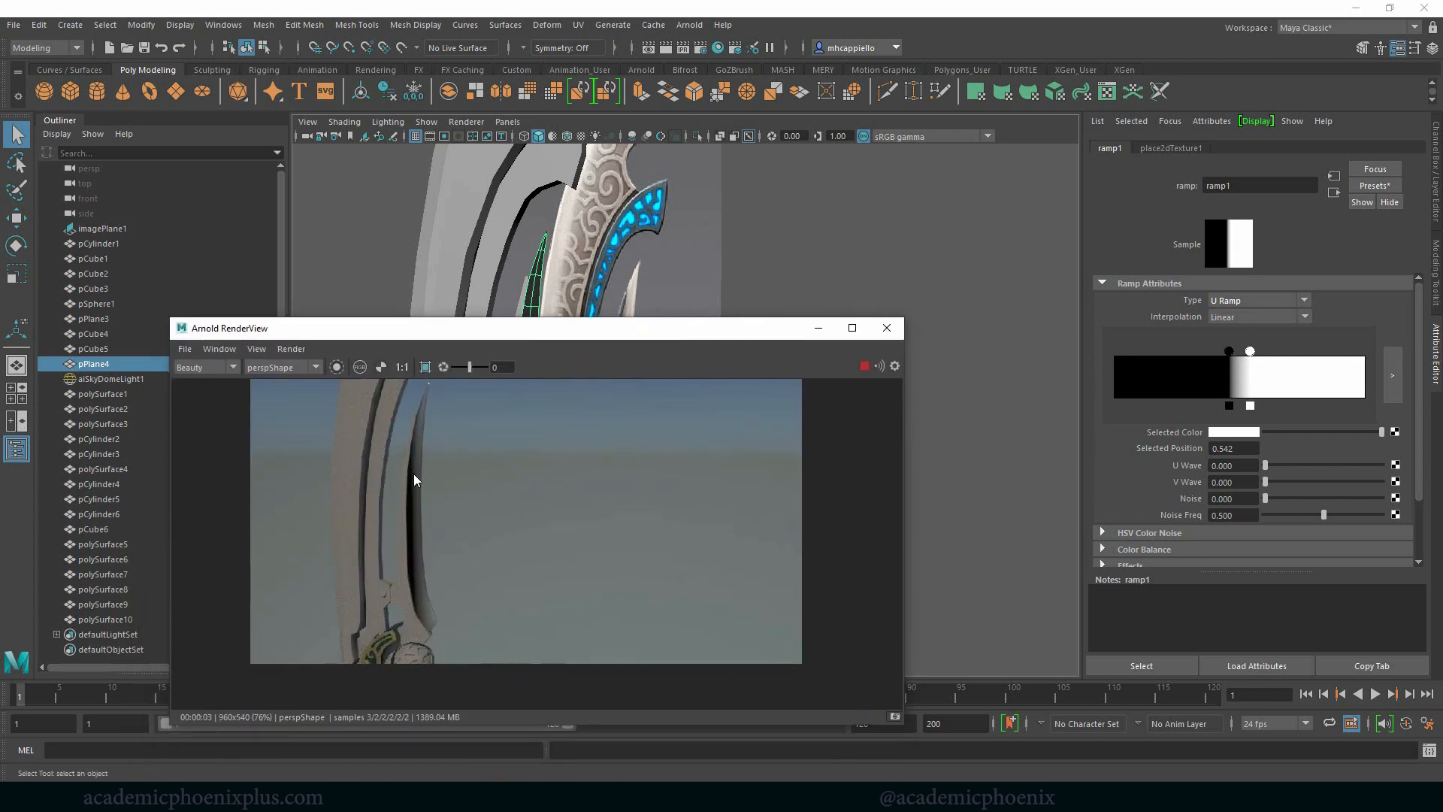
Try the Radial Ramp and Circular Ramp types on the blade's ramp, shifting the color stops to test the circular falloff.
{"action": "left_click", "coordinate": [1275, 301]}
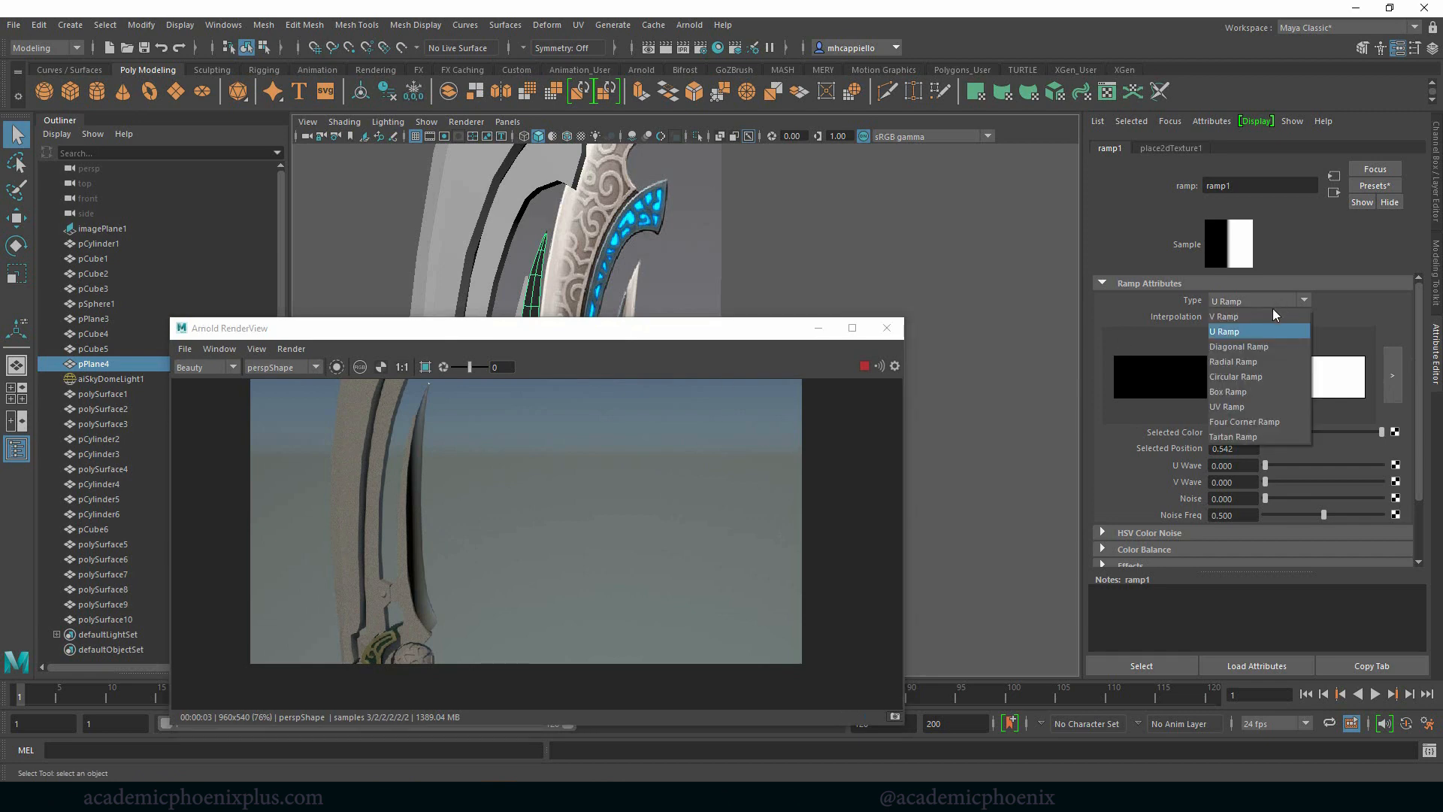
{"action": "left_click", "coordinate": [1260, 363]}
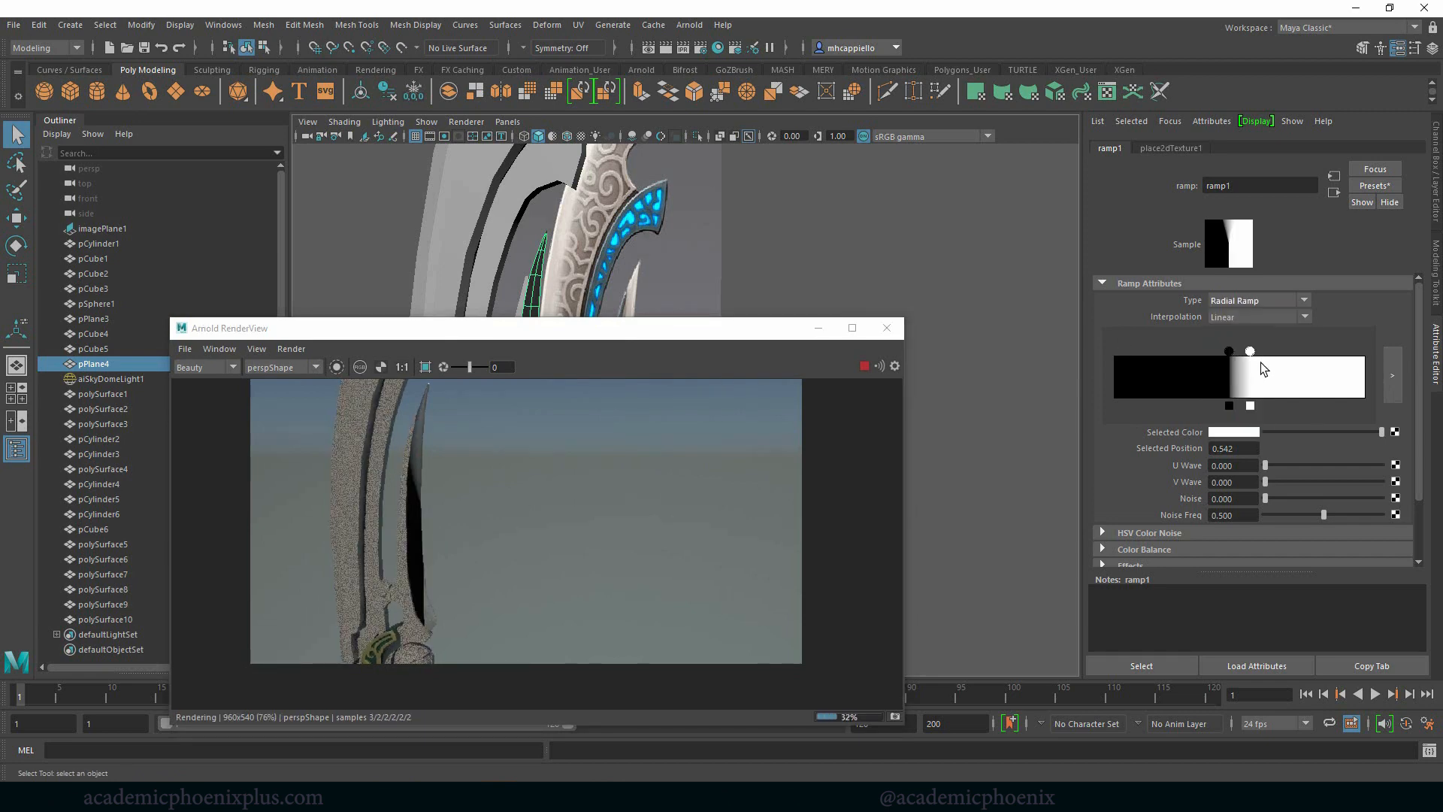
{"action": "left_click", "coordinate": [1257, 301]}
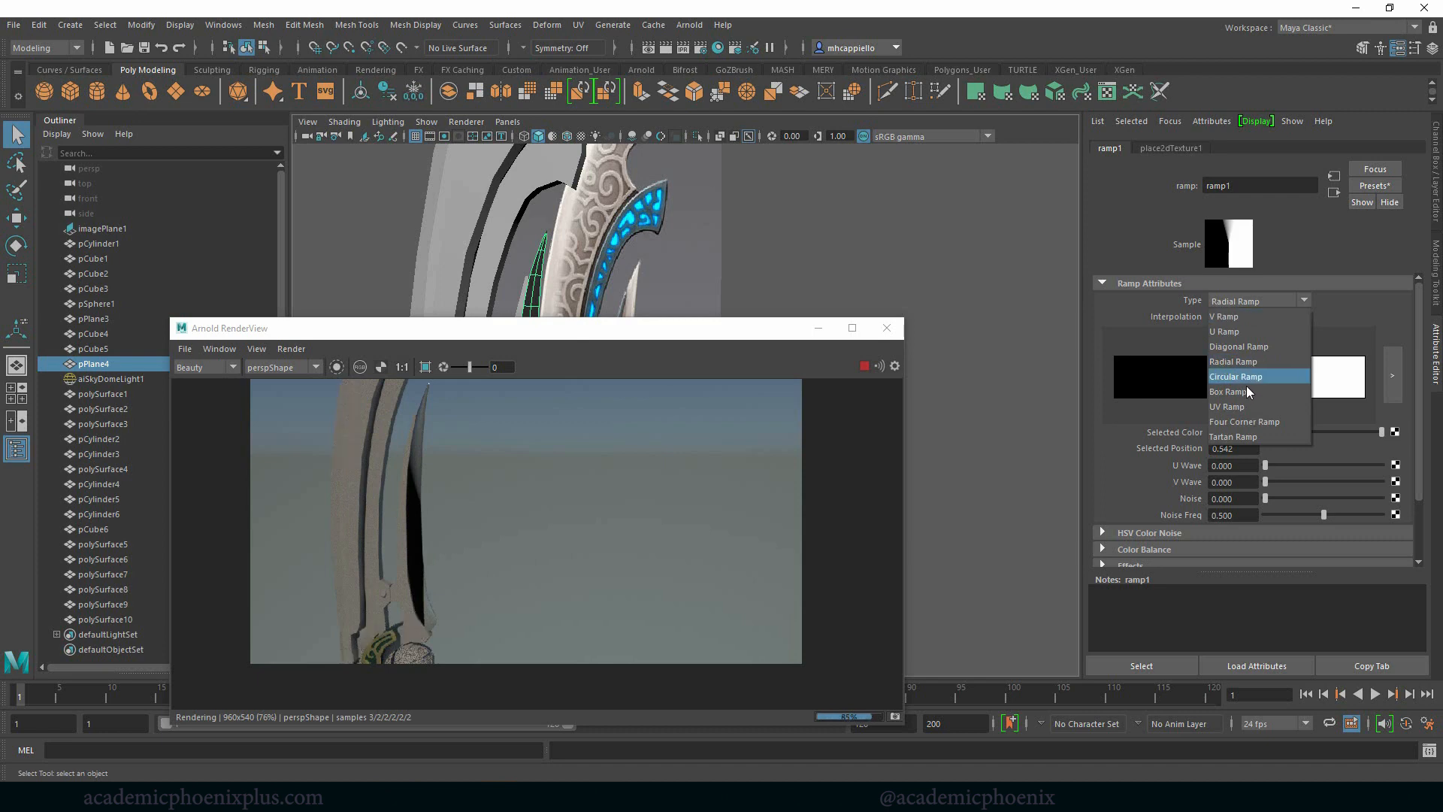
{"action": "left_click", "coordinate": [1254, 377]}
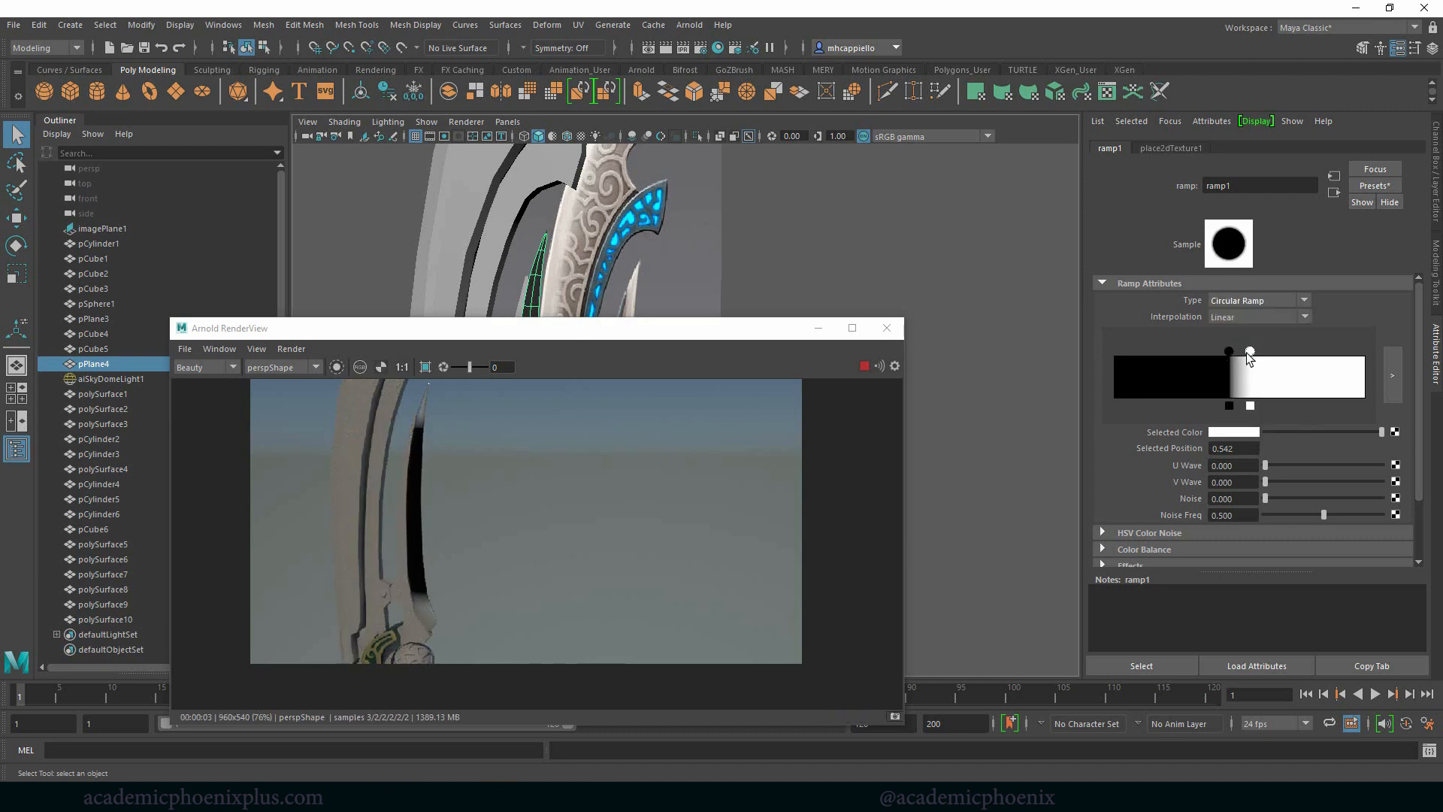
{"action": "left_click_drag", "start_coordinate": [1251, 351], "coordinate": [1294, 352]}
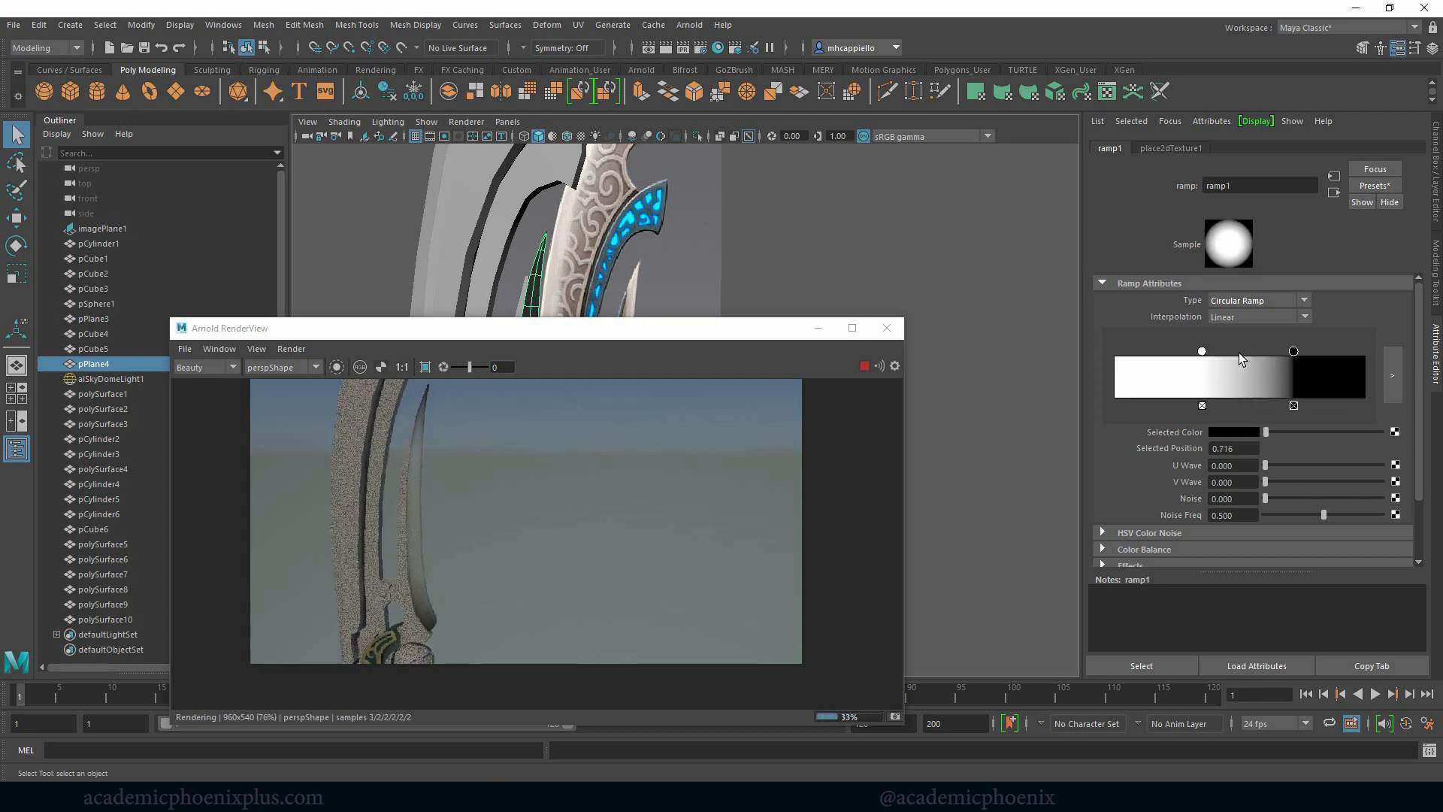
{"action": "left_click_drag", "start_coordinate": [1203, 352], "coordinate": [1254, 351]}
Set the blade's ramp type to U Ramp, with the black stop at 0.446 and the white stop at 0.509.
{"action": "left_click", "coordinate": [1257, 301]}
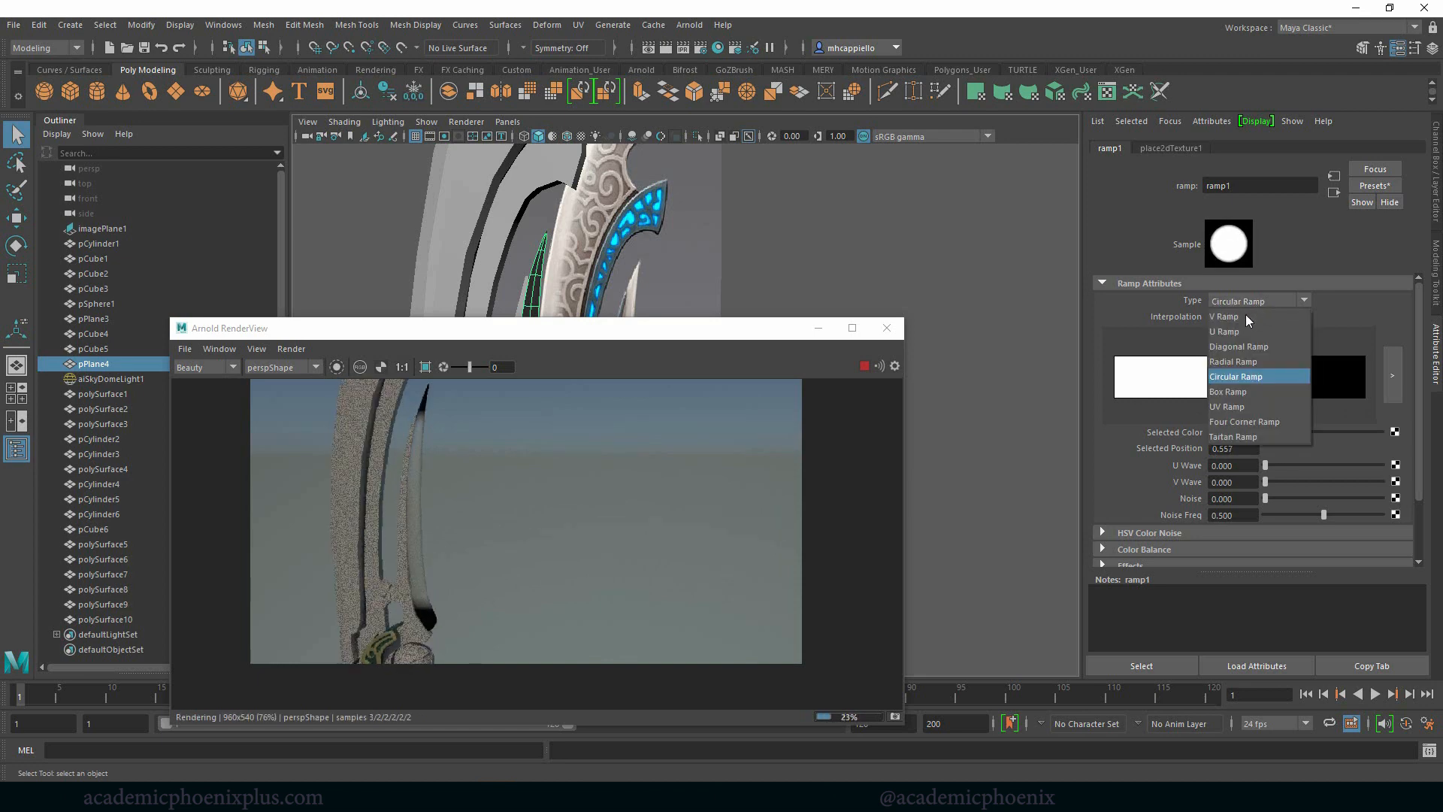
{"action": "left_click", "coordinate": [1238, 331]}
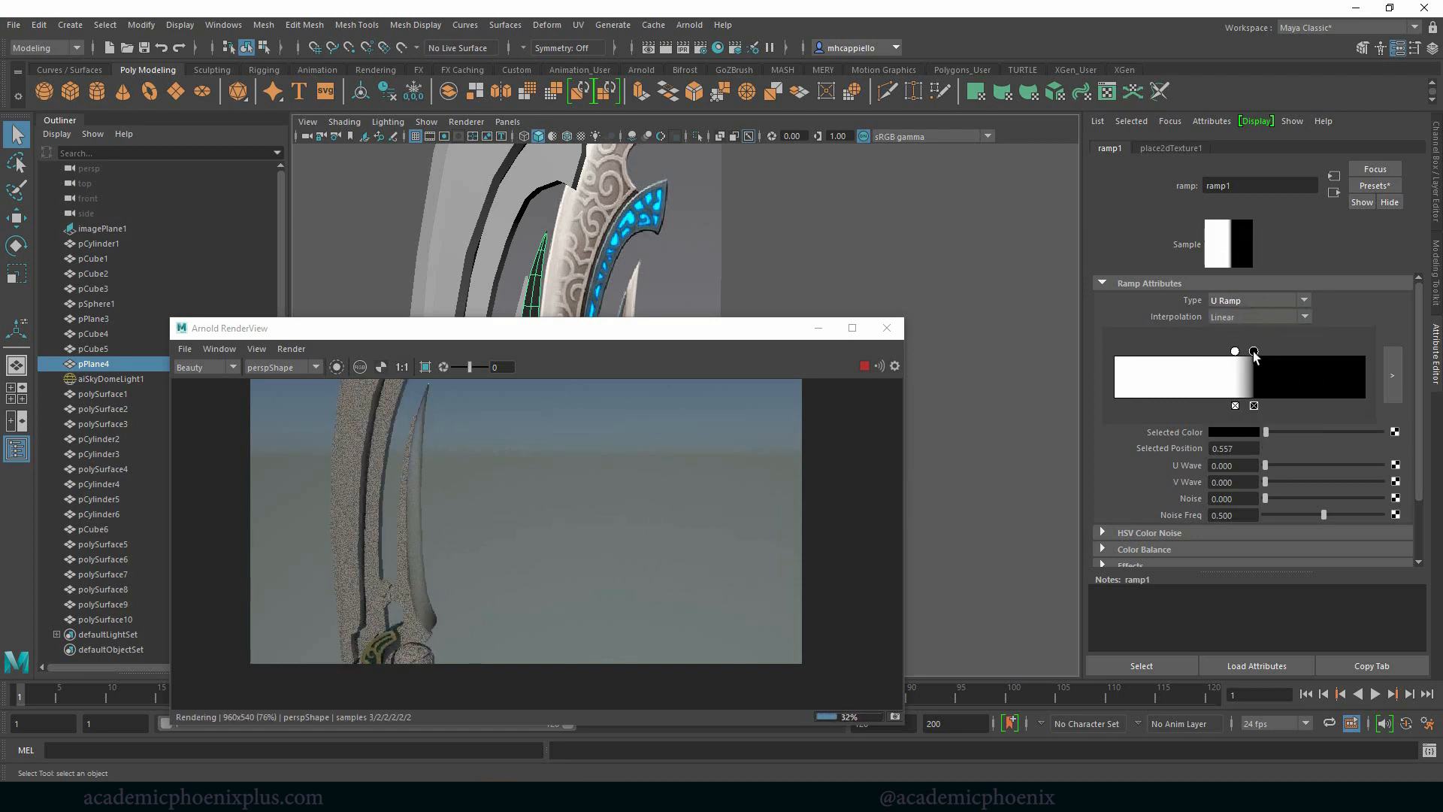
{"action": "left_click_drag", "start_coordinate": [1254, 351], "coordinate": [1227, 351]}
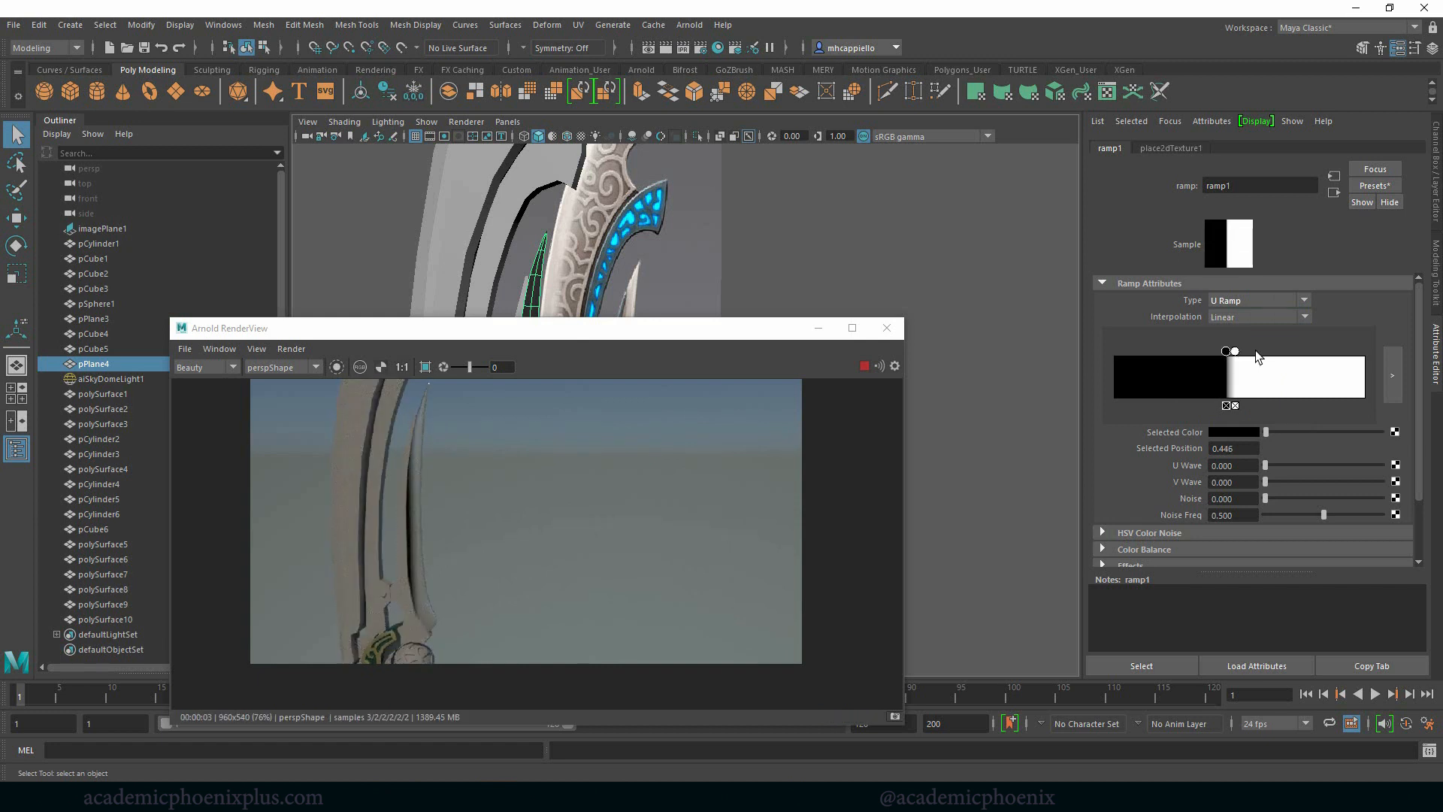
{"action": "left_click_drag", "start_coordinate": [1235, 351], "coordinate": [1241, 351]}
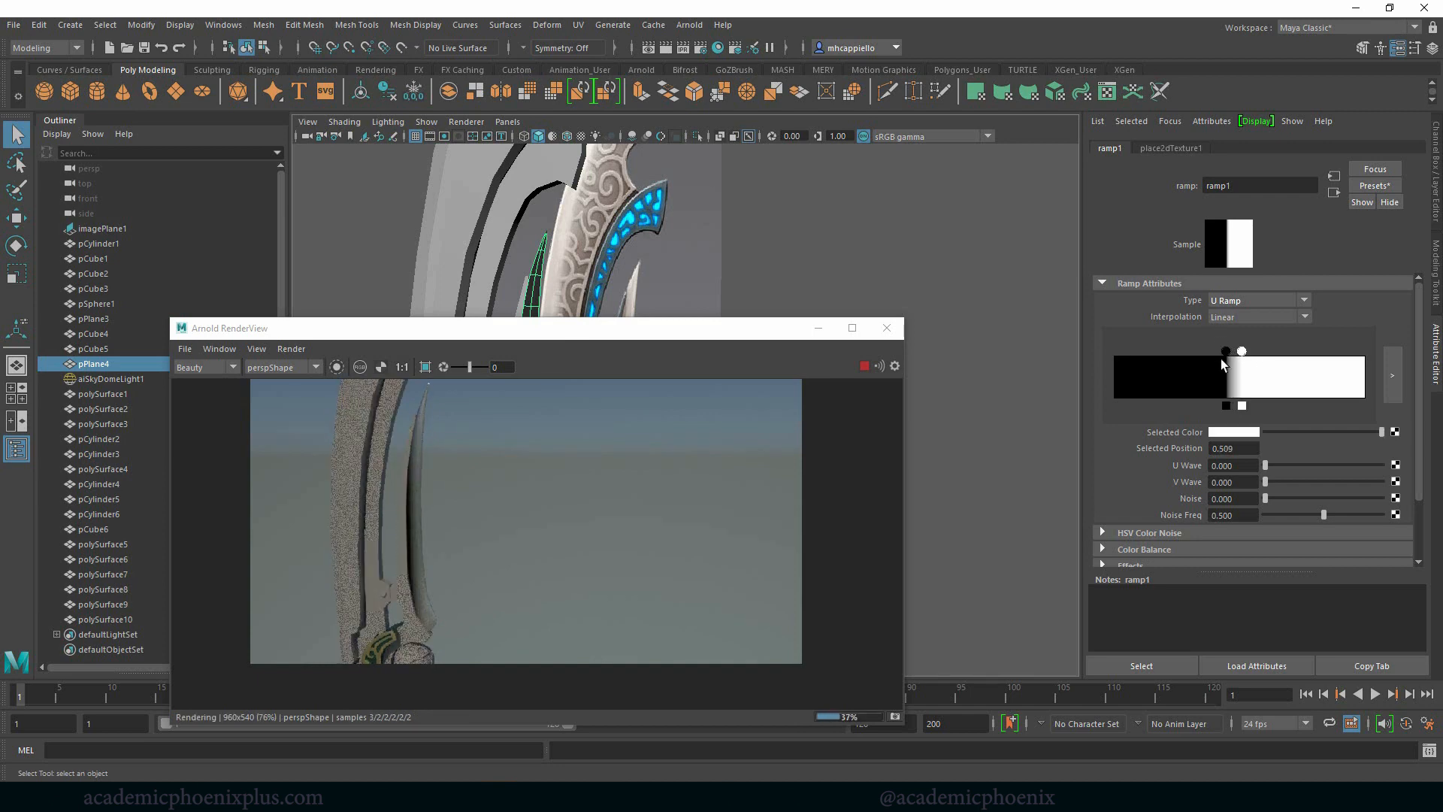
Recolor the ramp's black stop with a medium gray from the color palette, comparing a darker gray as well.
{"action": "left_click", "coordinate": [1225, 353]}
{"action": "left_click", "coordinate": [1224, 434]}
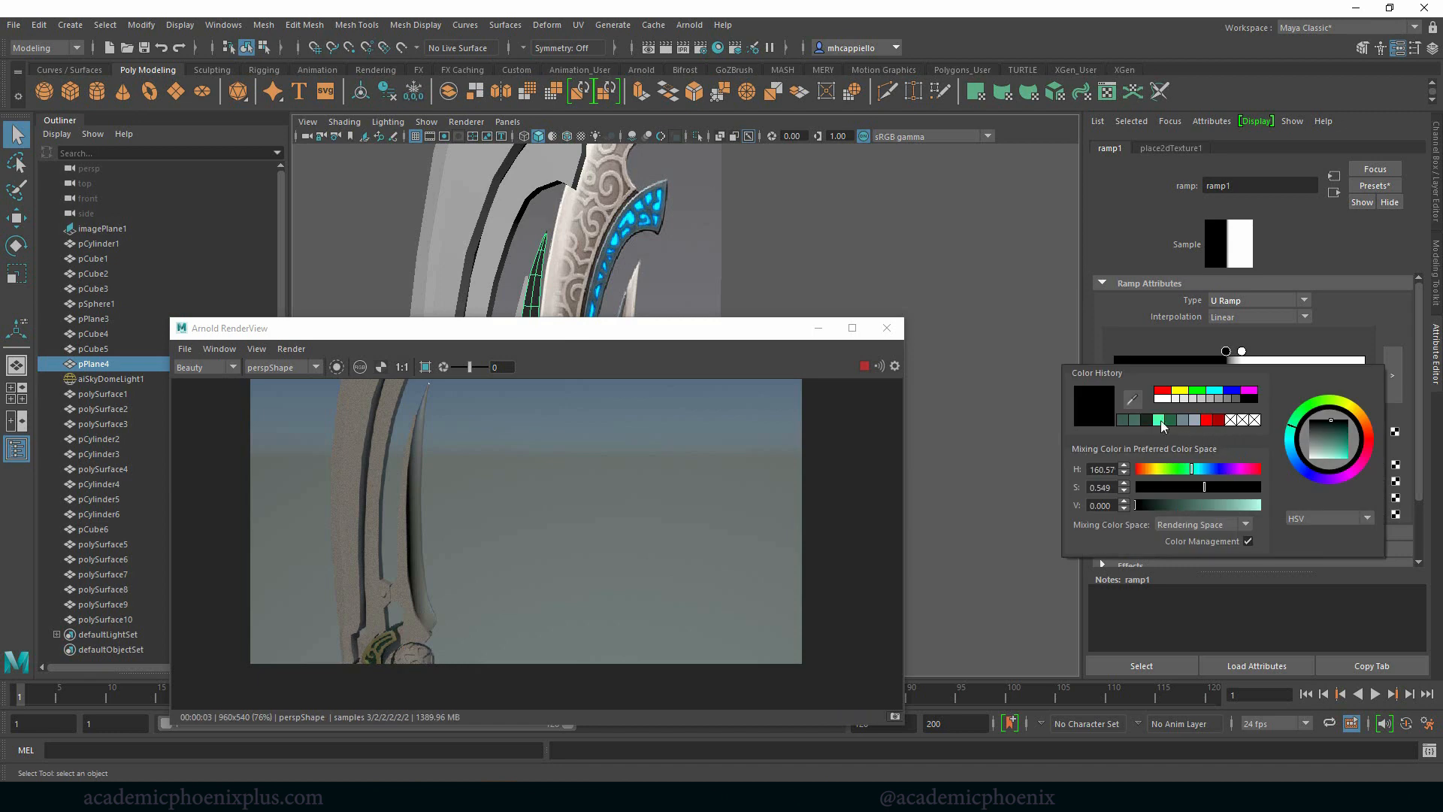
{"action": "left_click", "coordinate": [1222, 400]}
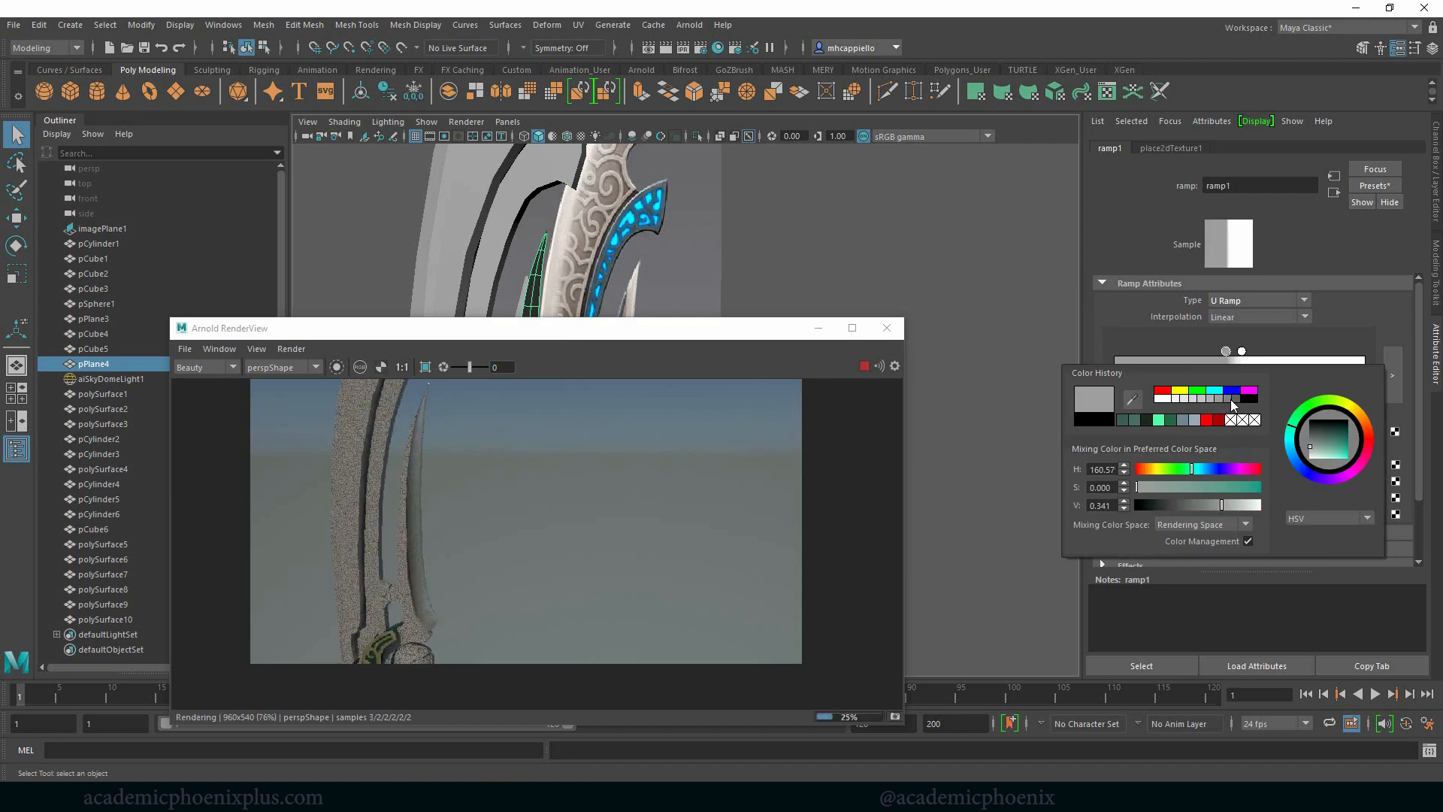
{"action": "left_click", "coordinate": [1235, 398]}
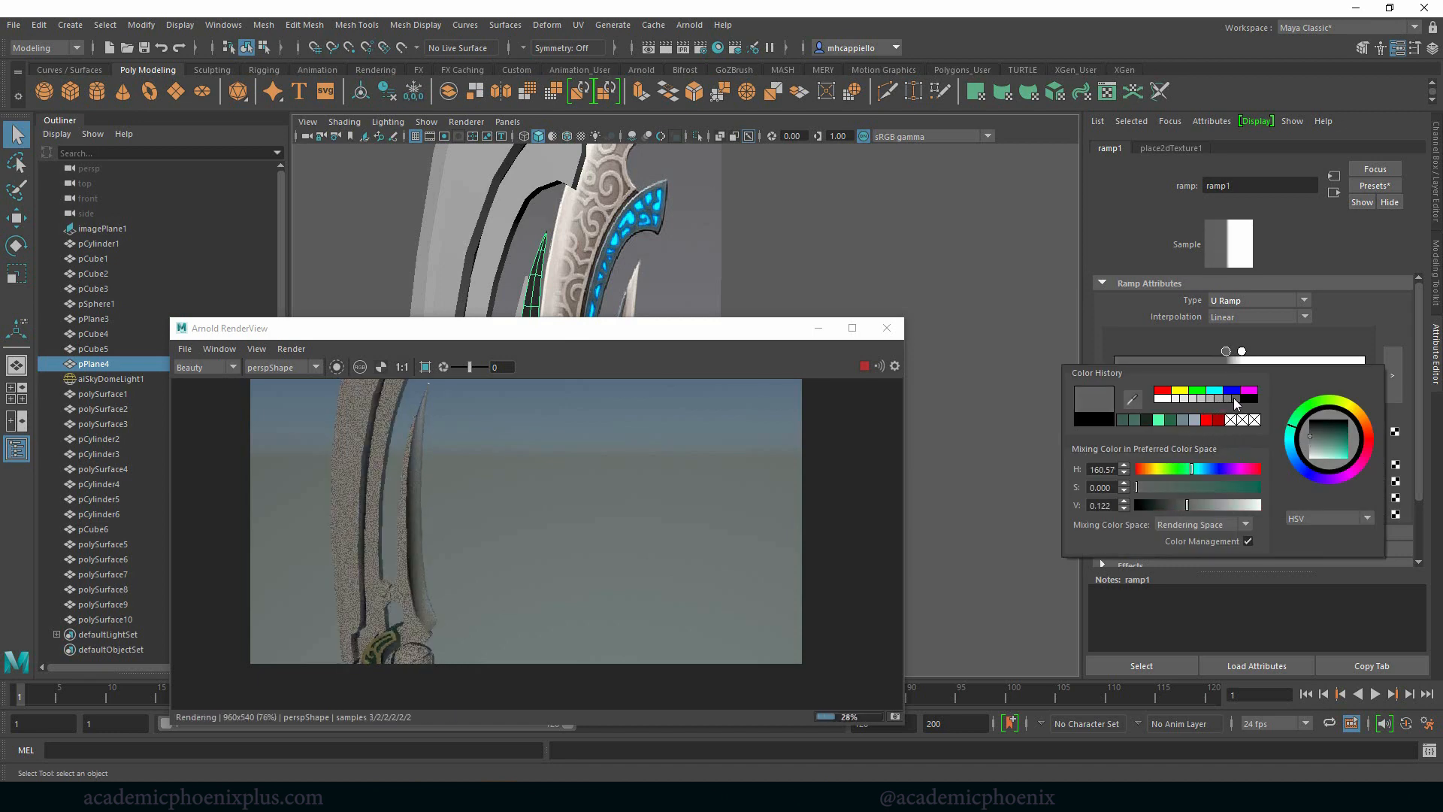
{"action": "left_click", "coordinate": [1220, 399]}
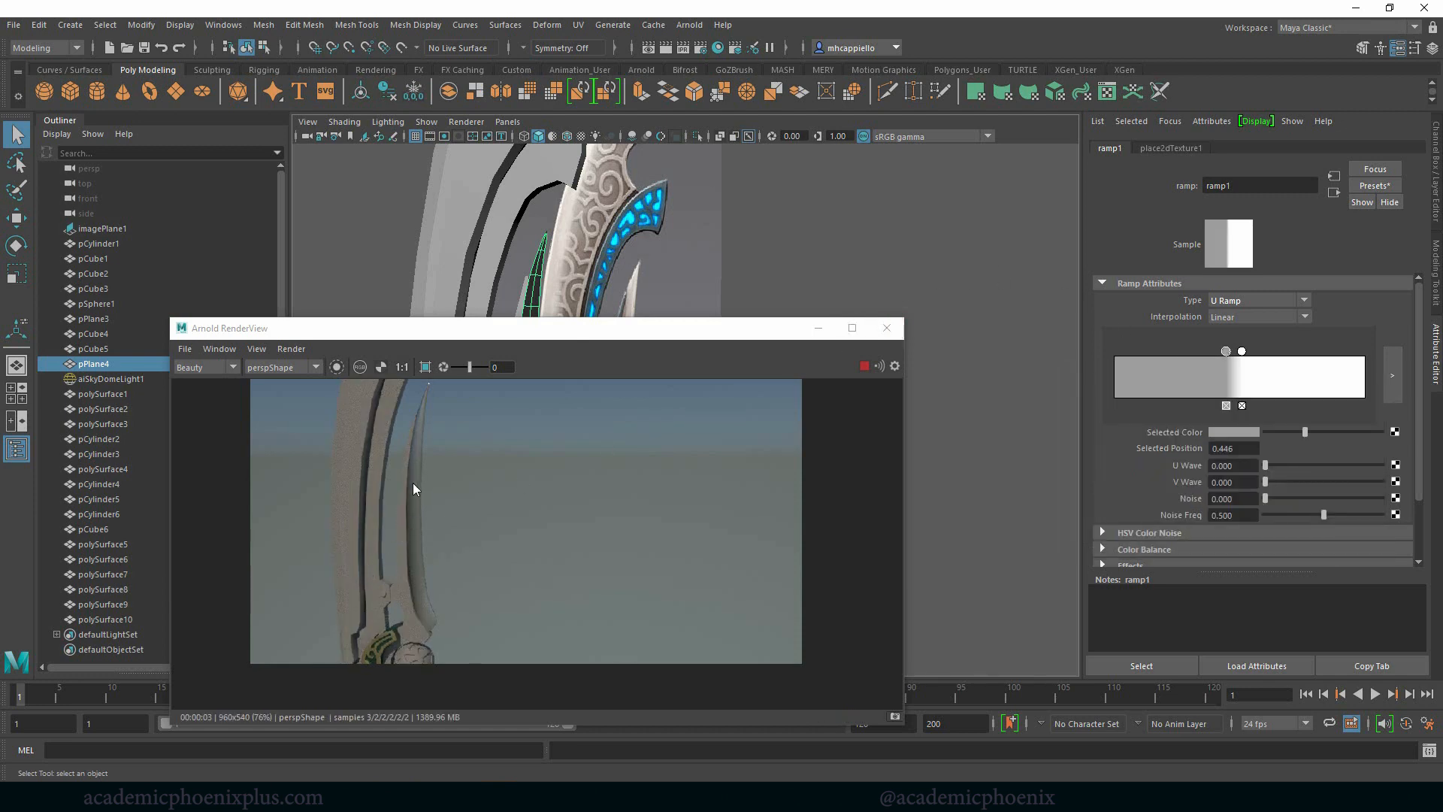
Tighten the ramp's gray-to-white transition, leaving the gray stop at 0.443, and close the Arnold RenderView.
{"action": "left_click_drag", "start_coordinate": [1243, 356], "coordinate": [1237, 355]}
{"action": "left_click", "coordinate": [1226, 352]}
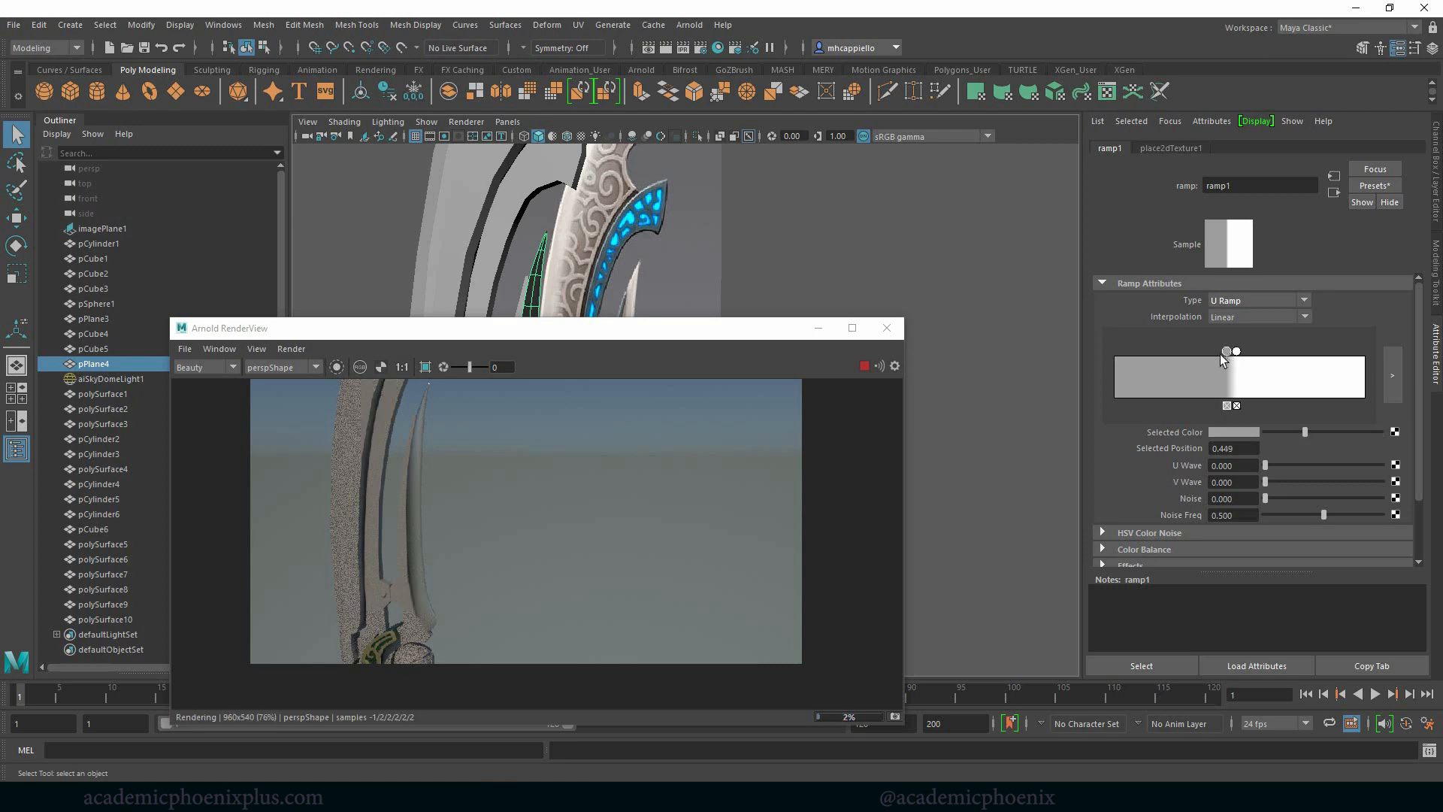
{"action": "left_click", "coordinate": [885, 330]}
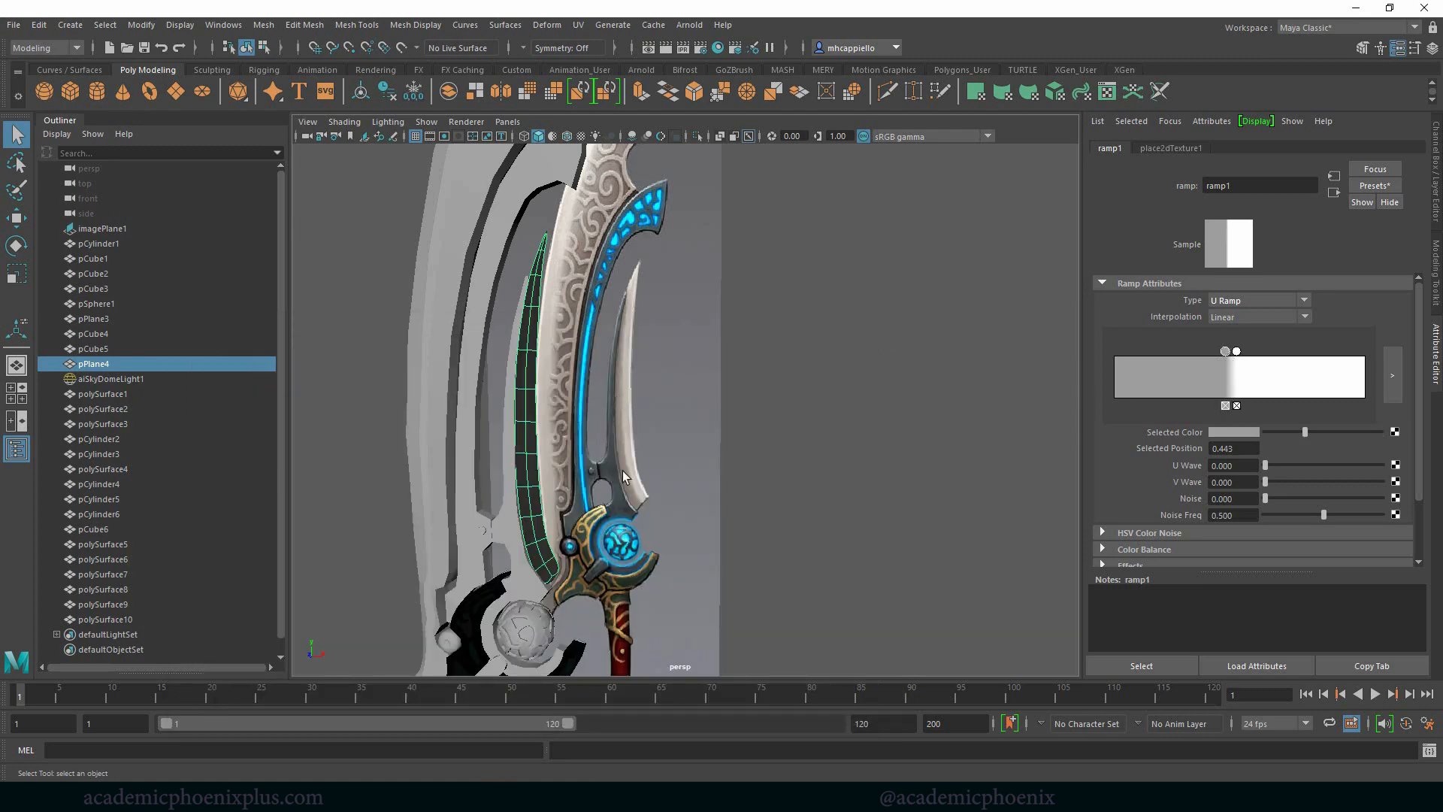
Assign the existing chrome_shader material to the blade support pieces pCube5 and pCube4.
{"action": "left_click", "coordinate": [502, 531]}
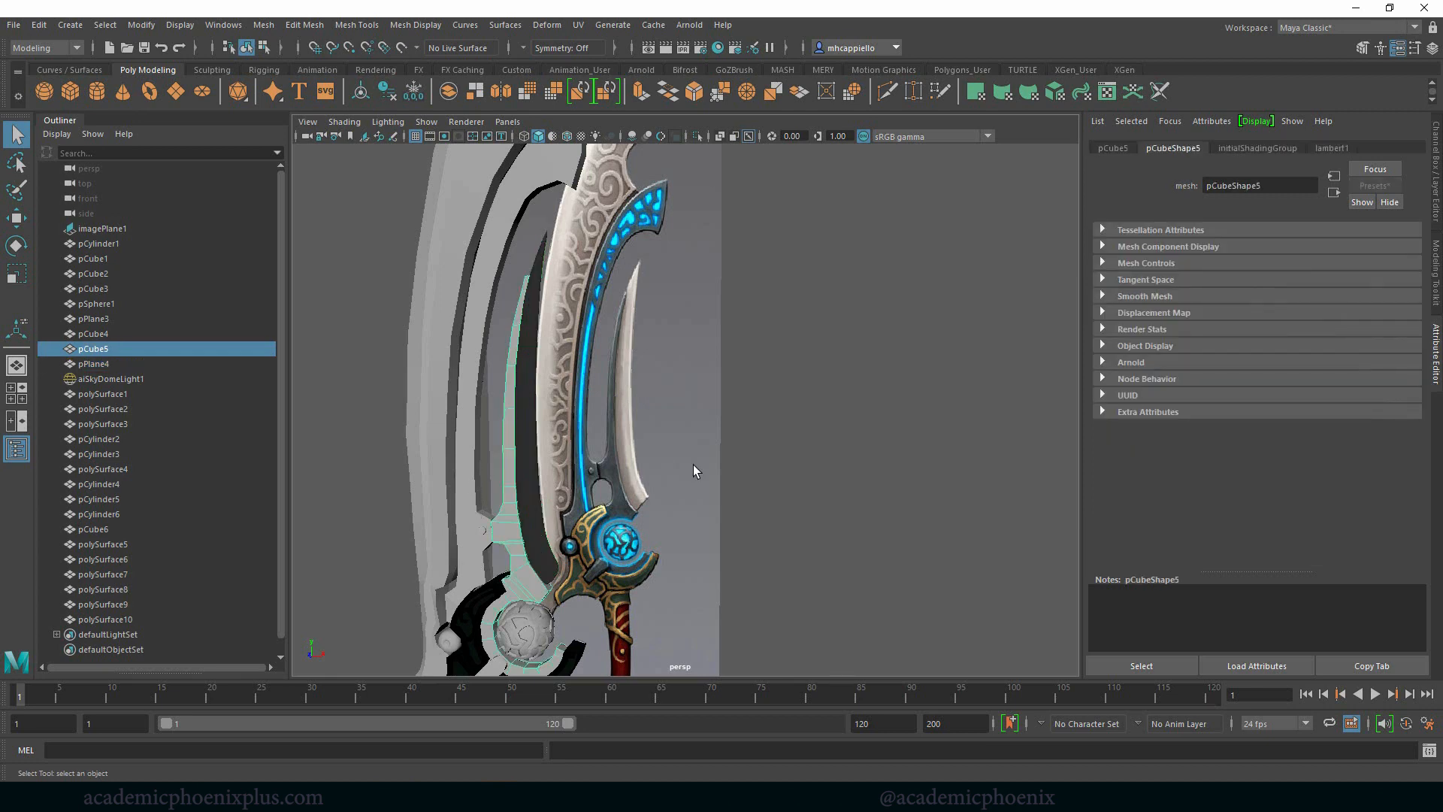
{"action": "left_click_drag", "start_coordinate": [790, 574], "coordinate": [634, 415], "text": "alt"}
{"action": "right_click_drag", "start_coordinate": [466, 383], "coordinate": [602, 704]}
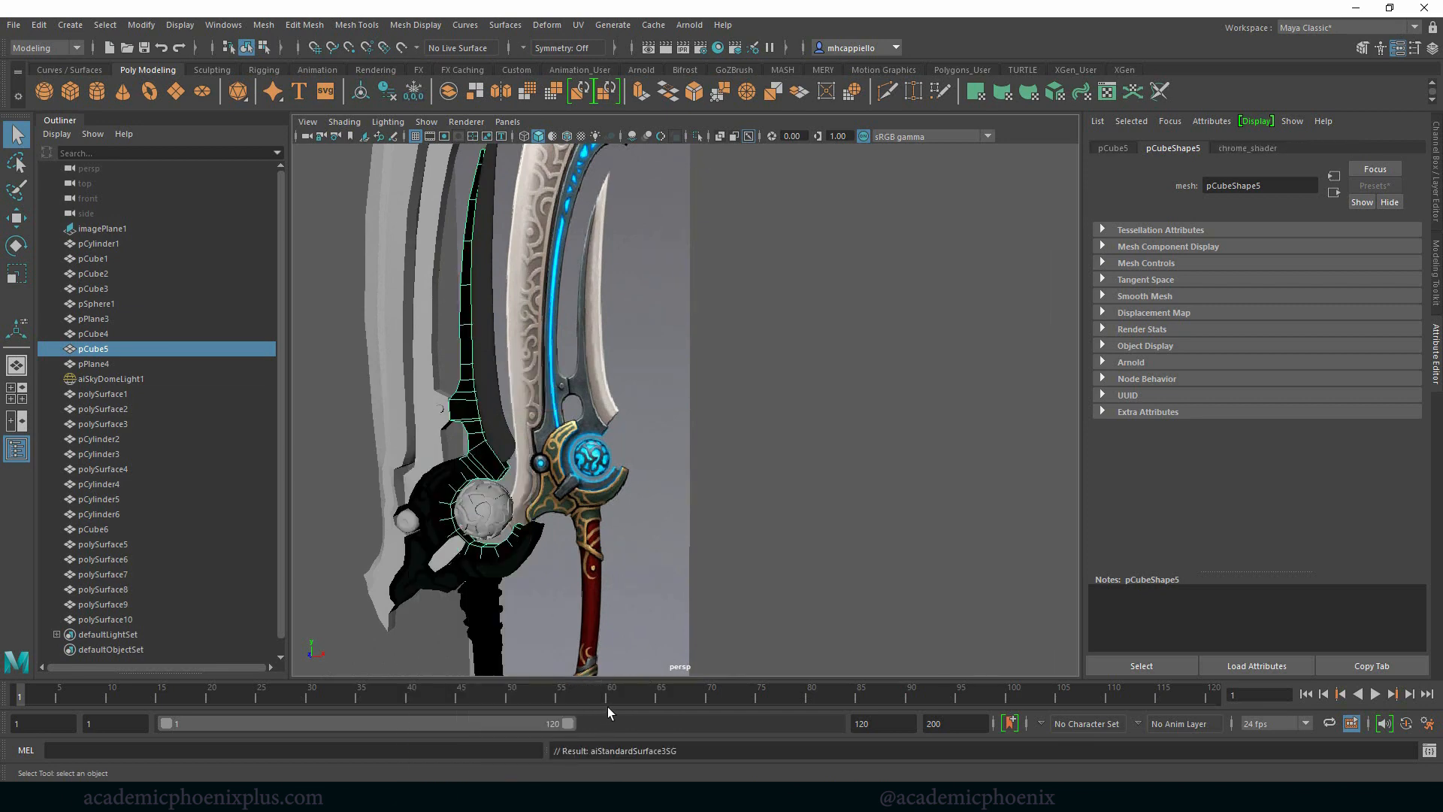
{"action": "left_click", "coordinate": [428, 450]}
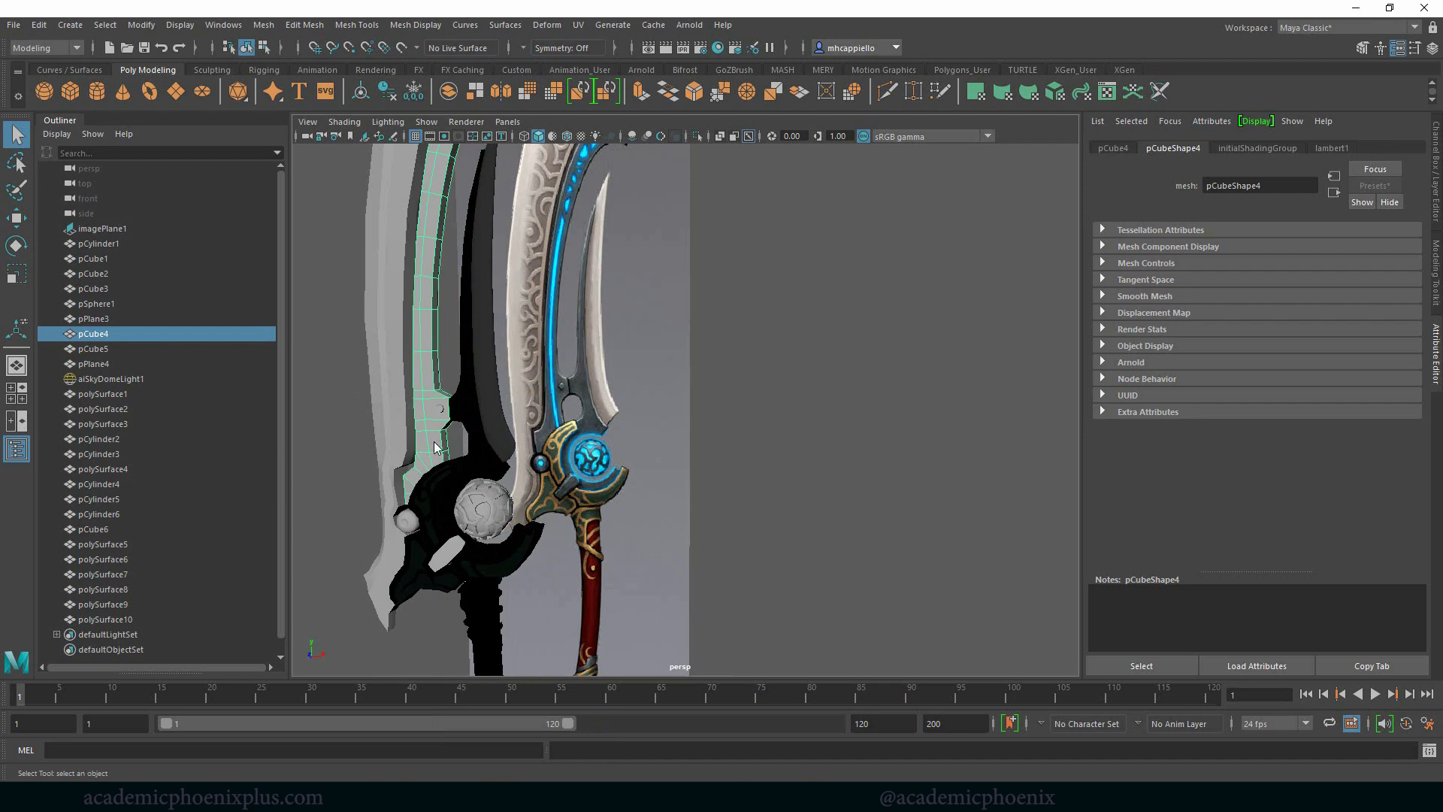
{"action": "right_click_drag", "start_coordinate": [434, 448], "coordinate": [571, 705]}
Rename the Arnold standard surface material on the small blade pPlane4 to small_blade_shader.
{"action": "left_click", "coordinate": [502, 432]}
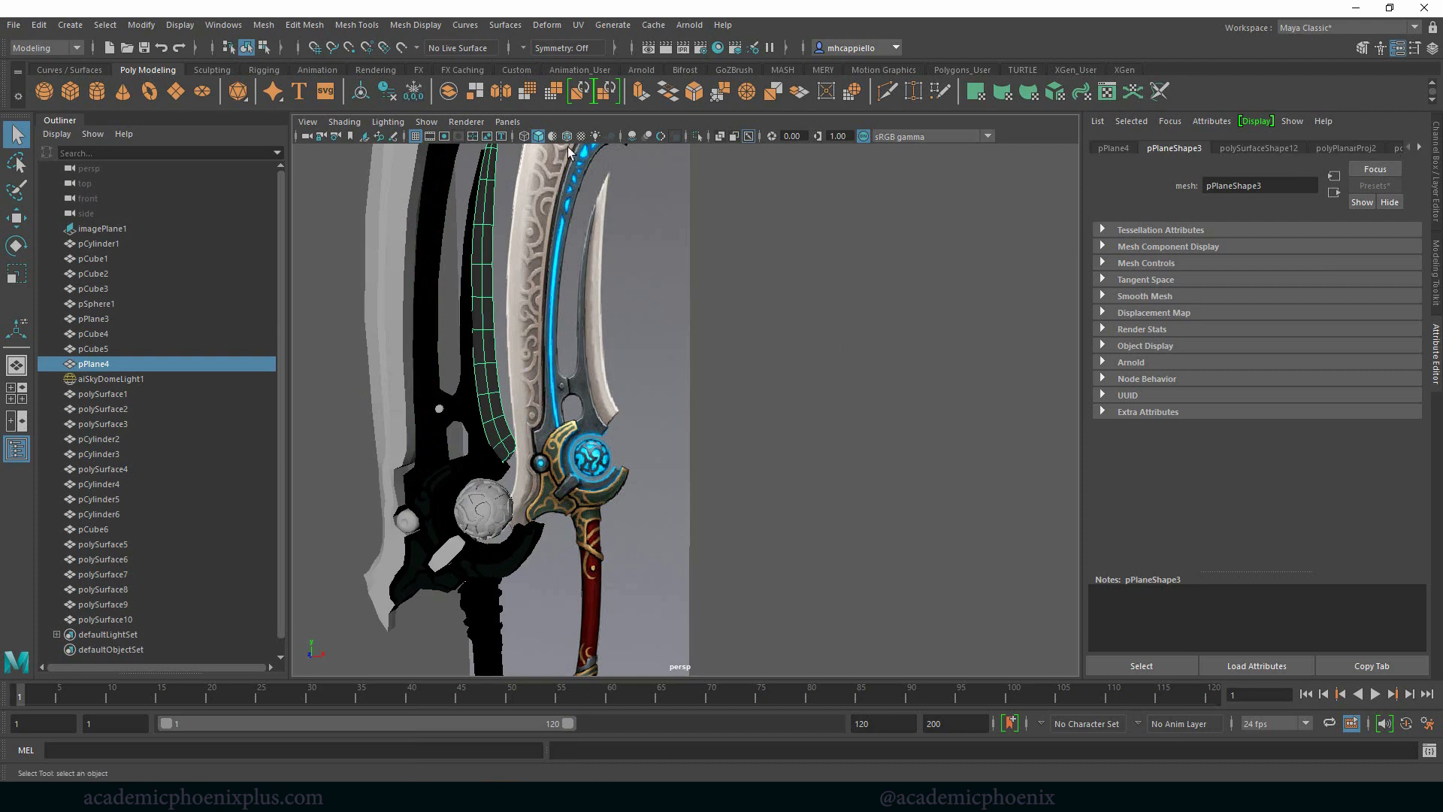
{"action": "left_click_drag", "start_coordinate": [336, 263], "coordinate": [557, 597]}
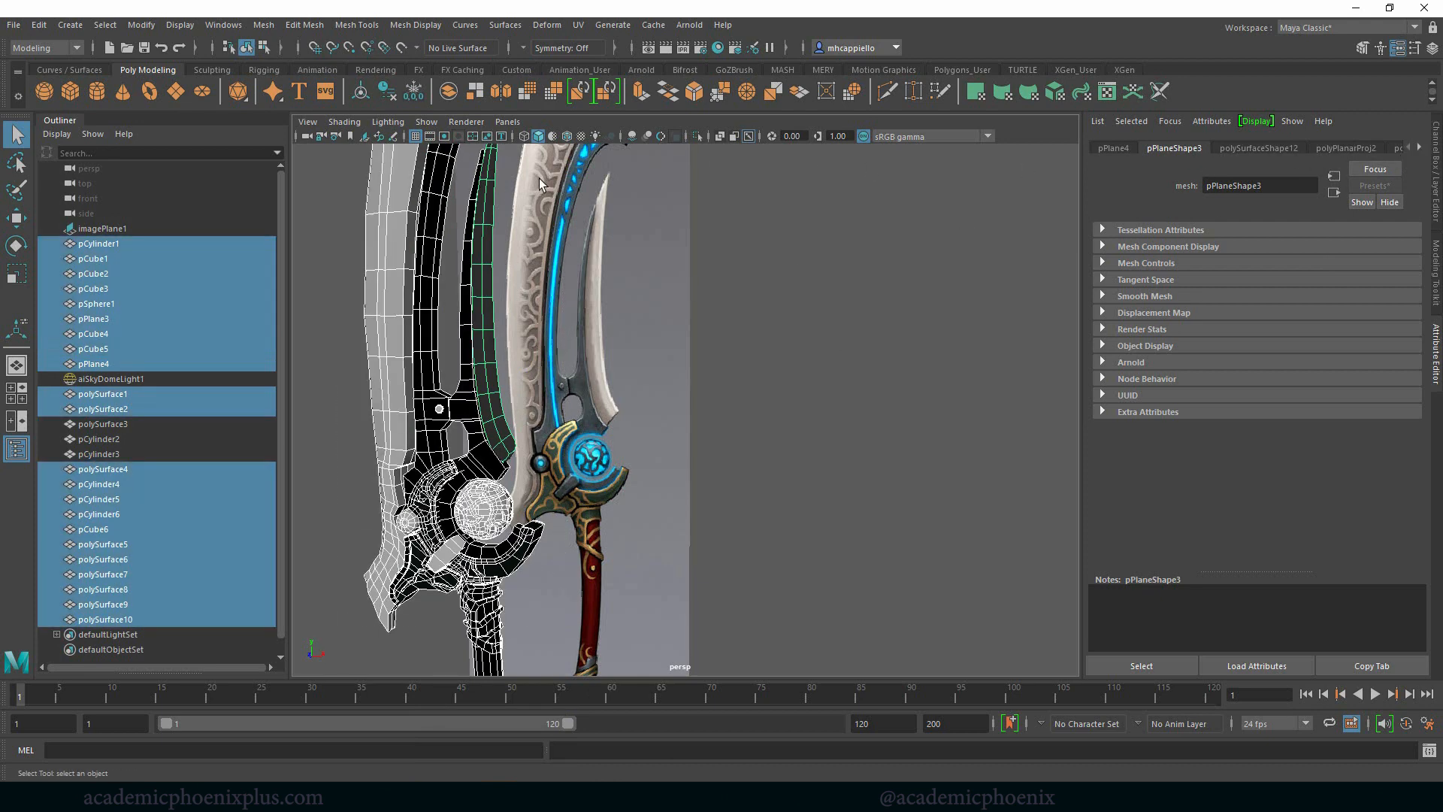
{"action": "left_click", "coordinate": [410, 100]}
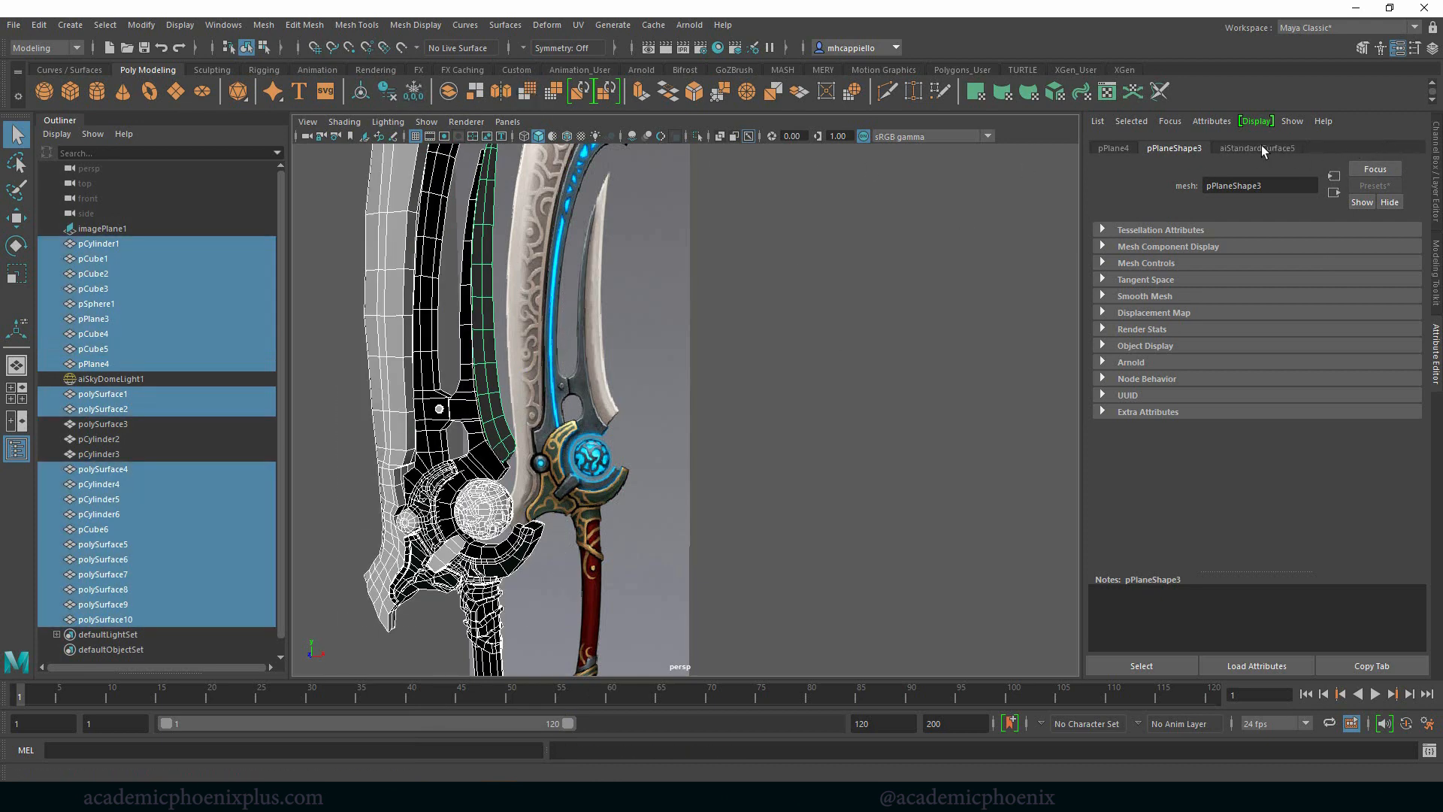
{"action": "left_click", "coordinate": [1258, 148]}
{"action": "left_click", "coordinate": [460, 347]}
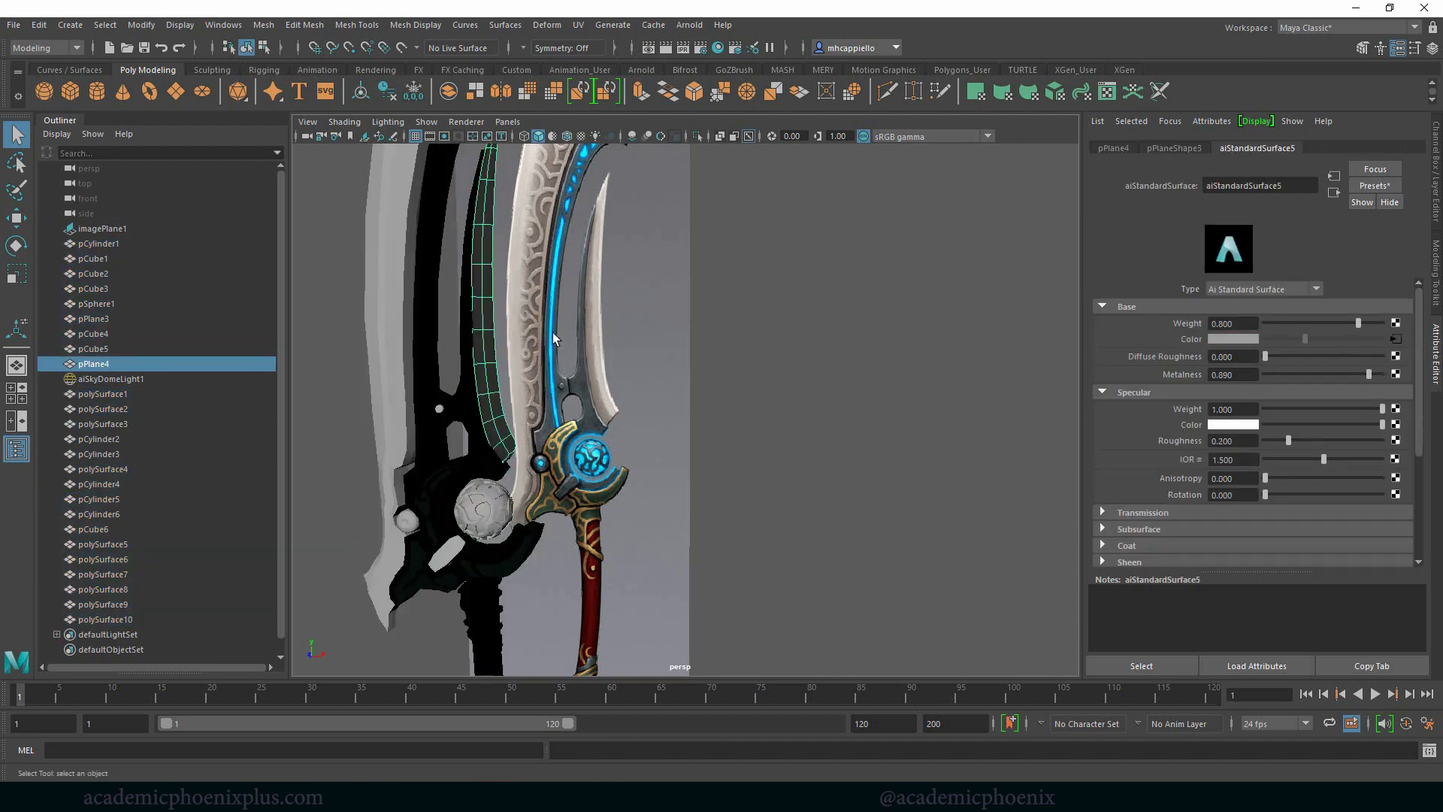
{"action": "left_click_drag", "start_coordinate": [1300, 186], "coordinate": [1100, 190]}
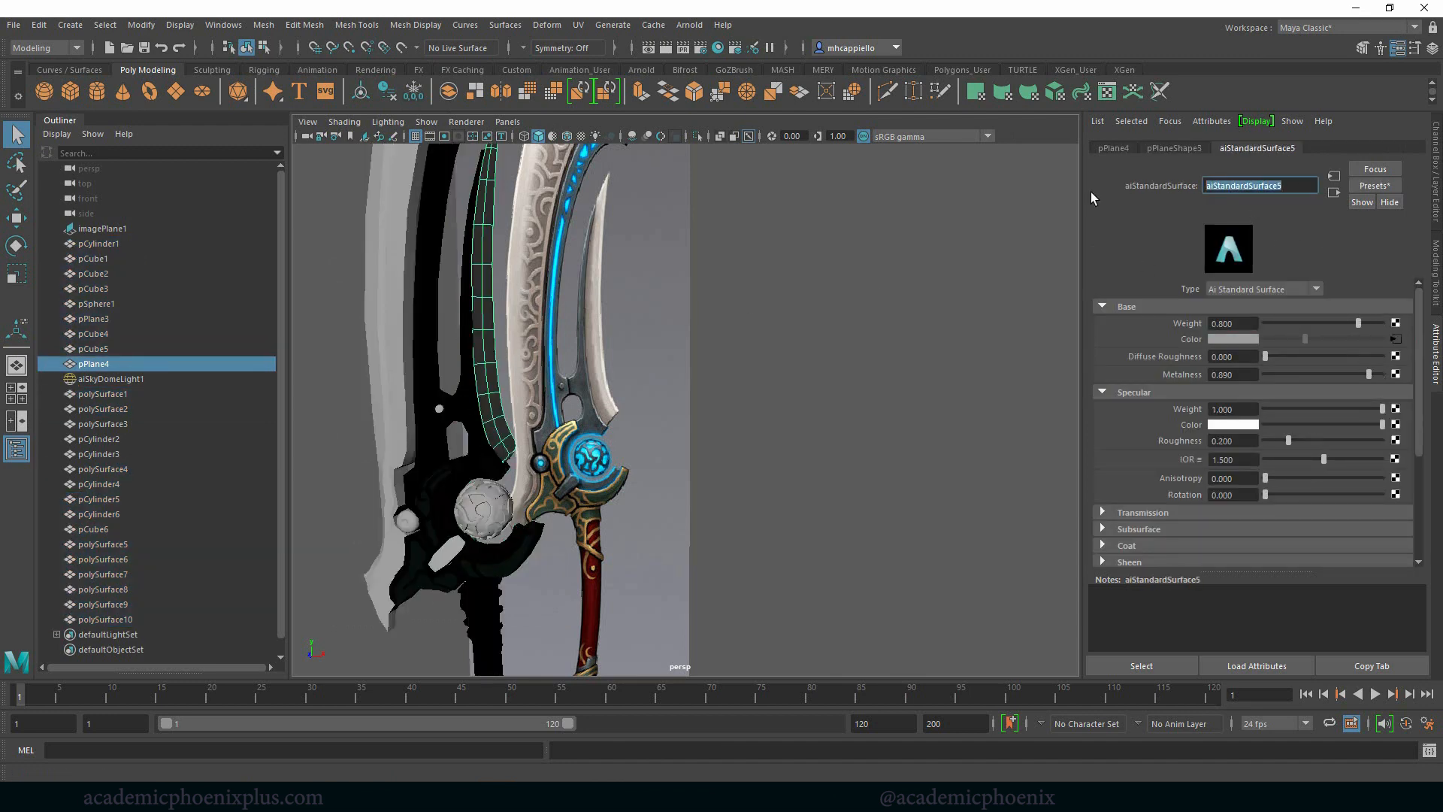
{"action": "type", "text": "small blade shader"}
{"action": "key", "text": "Return"}
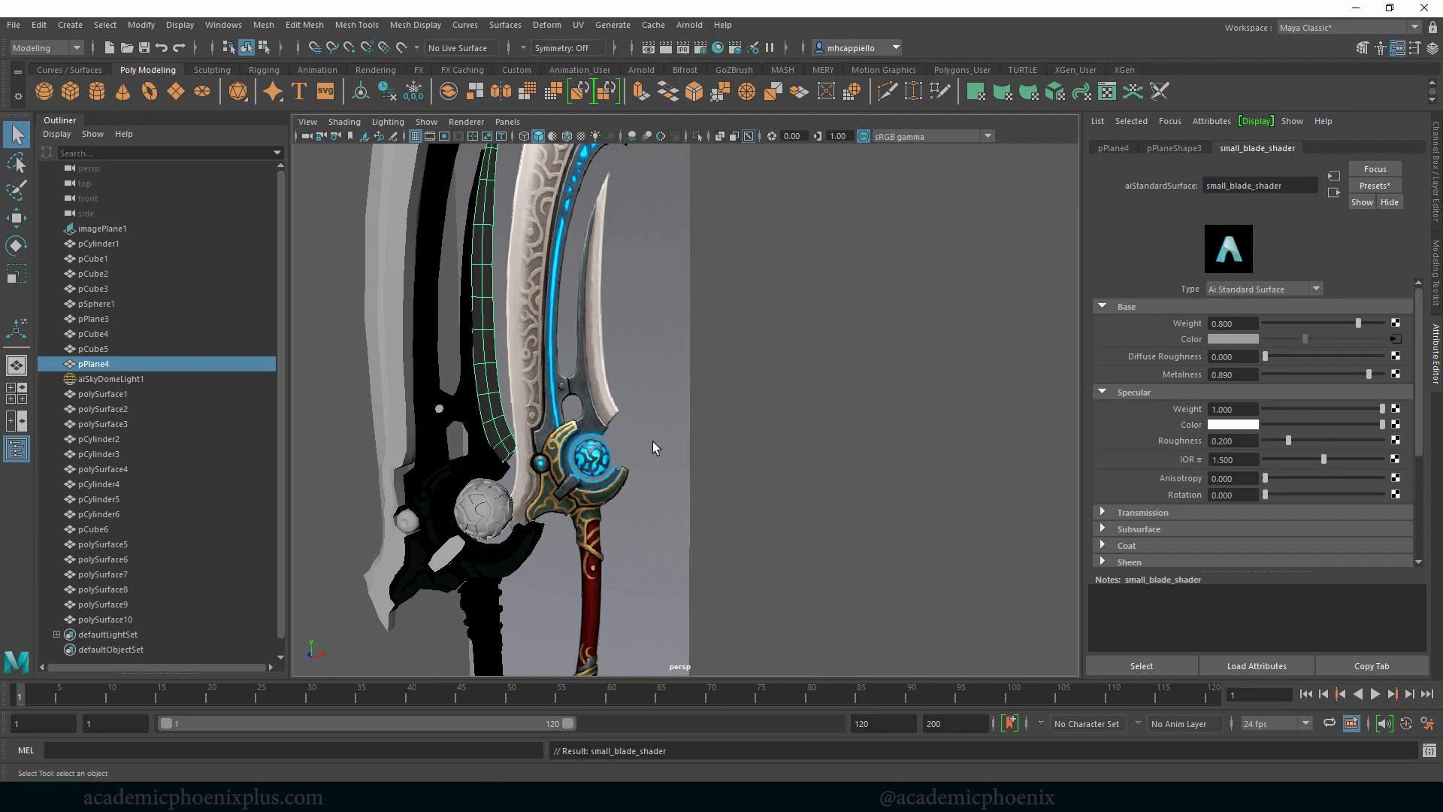
Assign chrome_shader to both round guard ornaments, polySurface1 and polySurface2, on opposite sides of the weapon.
{"action": "left_click", "coordinate": [492, 511]}
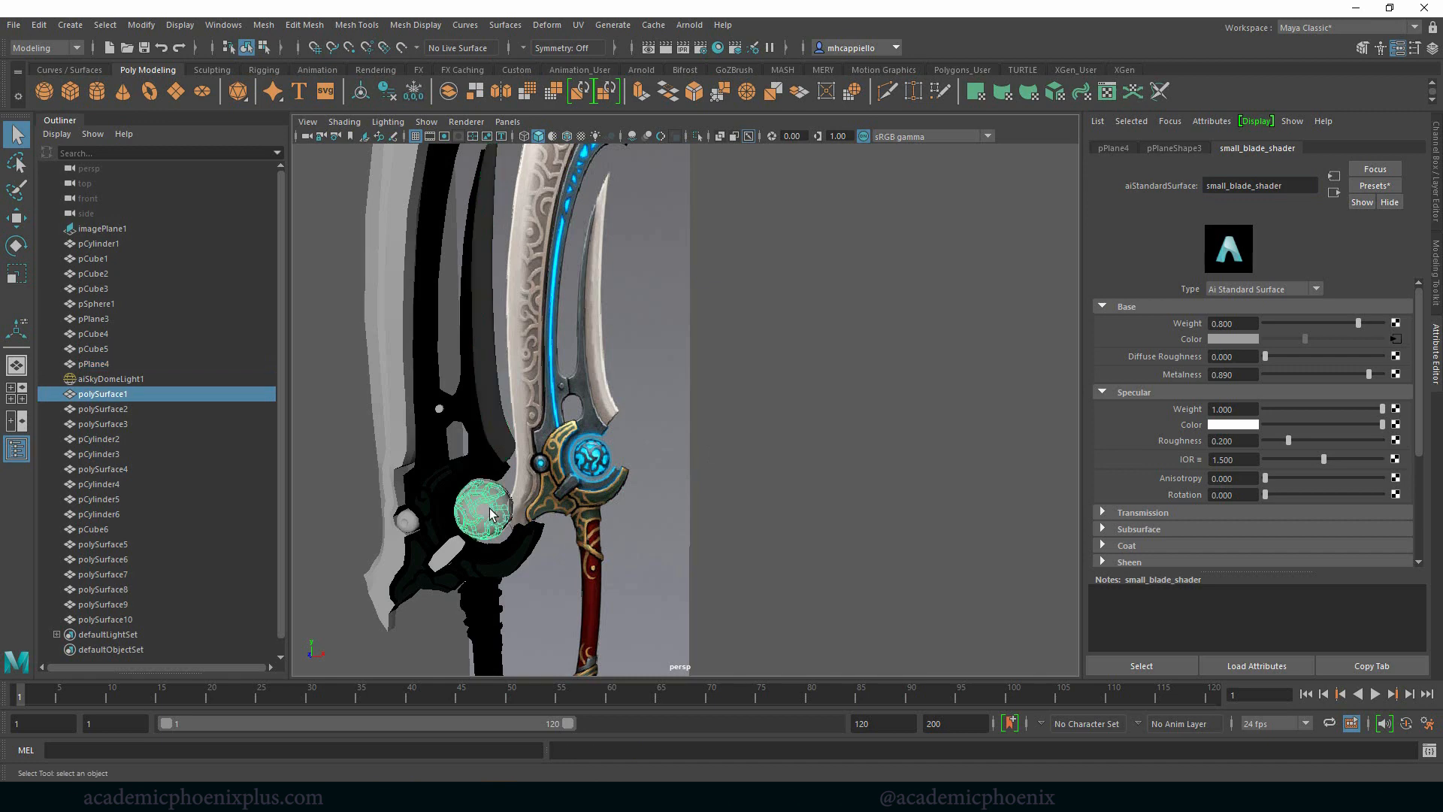
{"action": "left_click_drag", "start_coordinate": [493, 512], "coordinate": [540, 496], "text": "alt"}
{"action": "left_click", "coordinate": [566, 450], "text": "shift"}
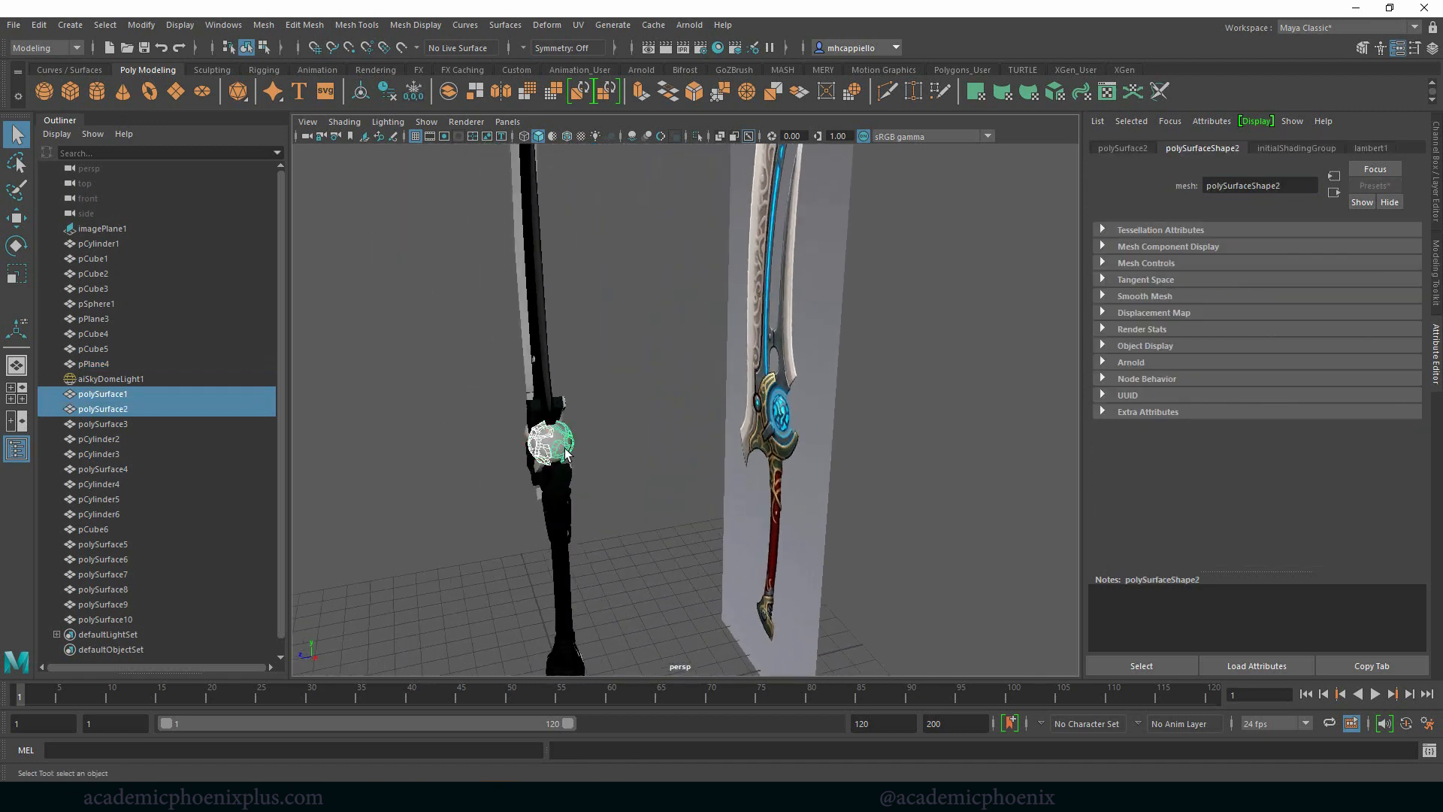
{"action": "right_click_drag", "start_coordinate": [562, 454], "coordinate": [688, 689]}
Frame the whole weapon and open the Arnold RenderView to examine the assigned materials, moving its window clear of the model.
{"action": "left_click_drag", "start_coordinate": [599, 564], "coordinate": [785, 509], "text": "alt"}
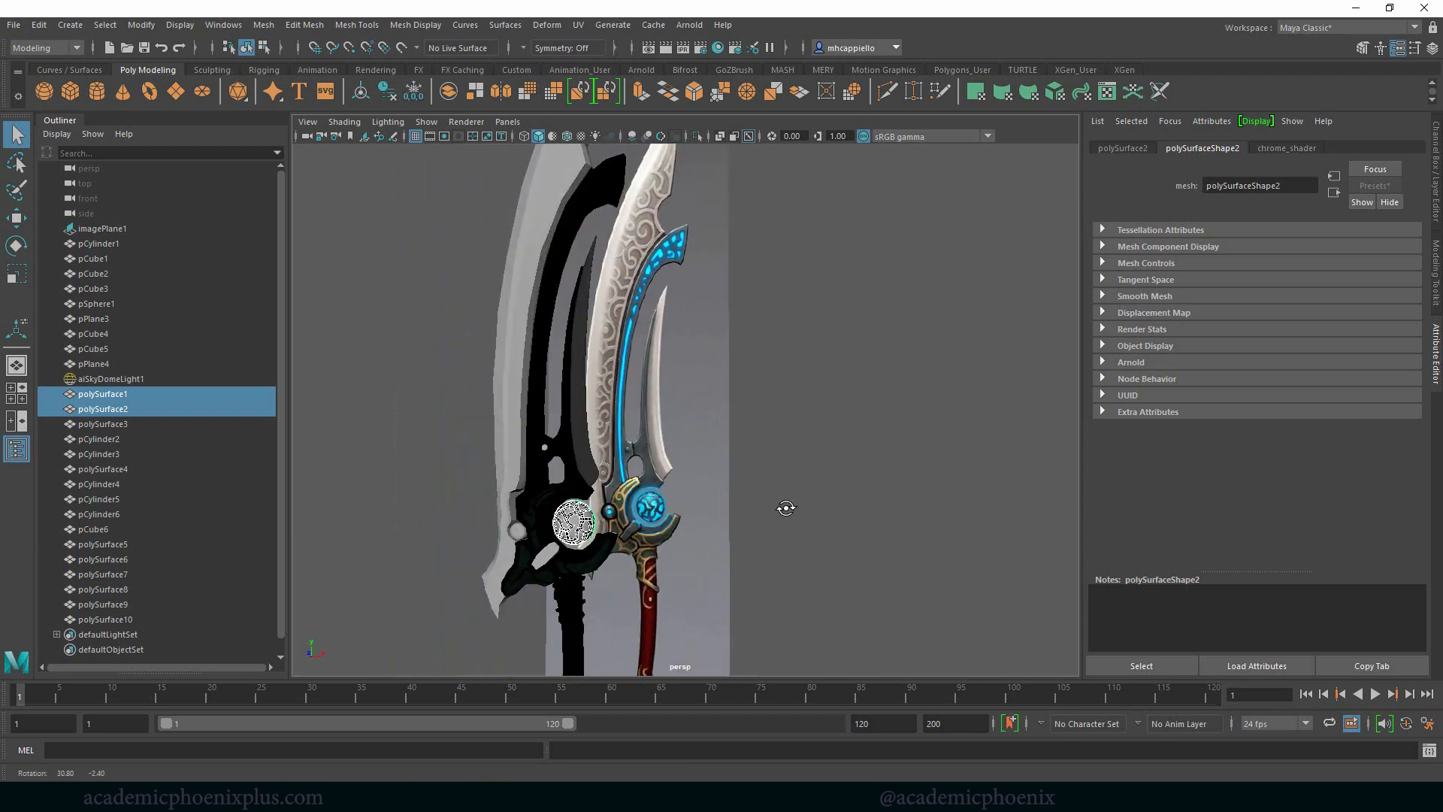
{"action": "middle_click_drag", "start_coordinate": [684, 535], "coordinate": [691, 443], "text": "alt"}
{"action": "right_click_drag", "start_coordinate": [754, 482], "coordinate": [679, 460], "text": "alt"}
{"action": "middle_click_drag", "start_coordinate": [680, 454], "coordinate": [734, 435], "text": "alt"}
{"action": "left_click", "coordinate": [690, 25]}
{"action": "left_click", "coordinate": [703, 46]}
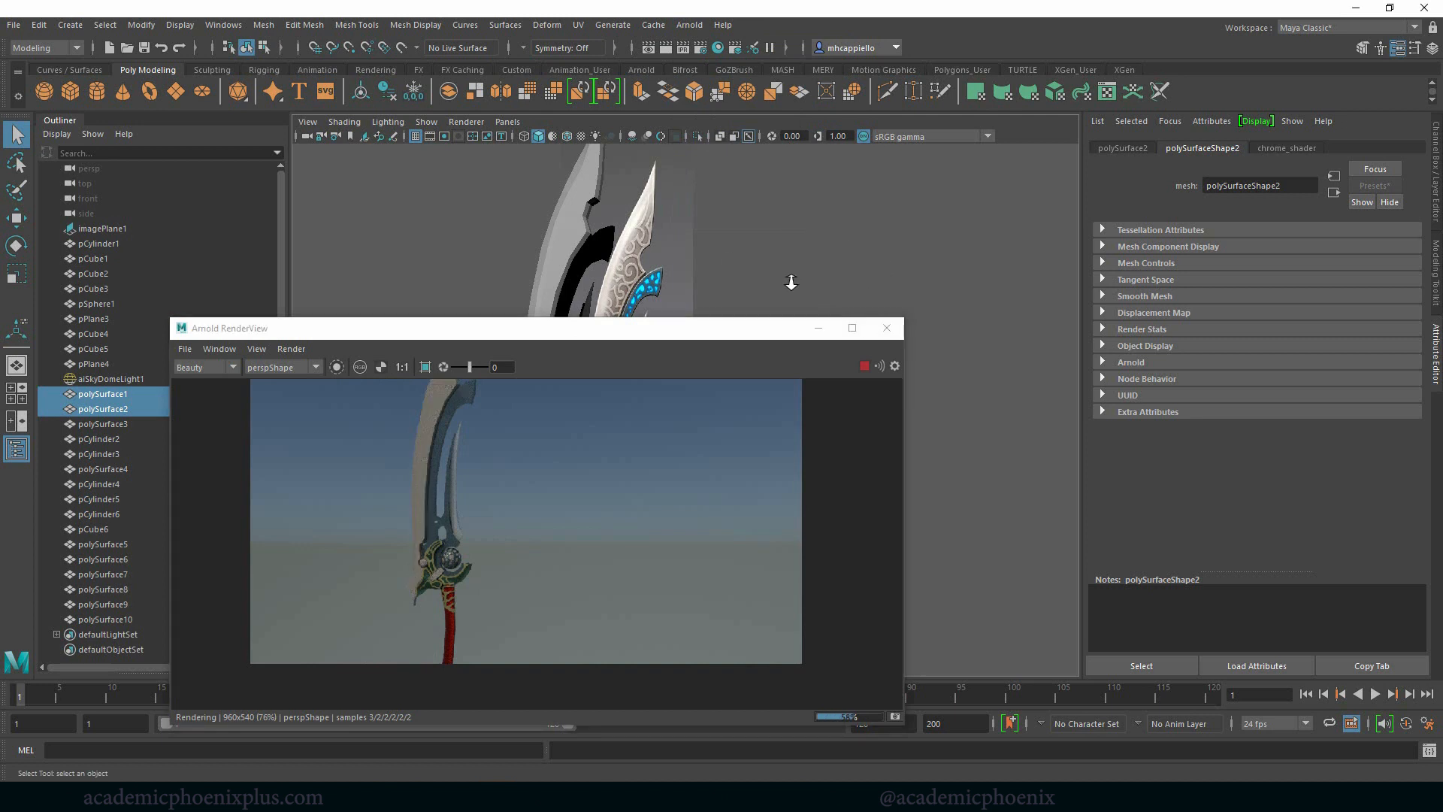
{"action": "left_click_drag", "start_coordinate": [881, 268], "coordinate": [767, 283], "text": "alt"}
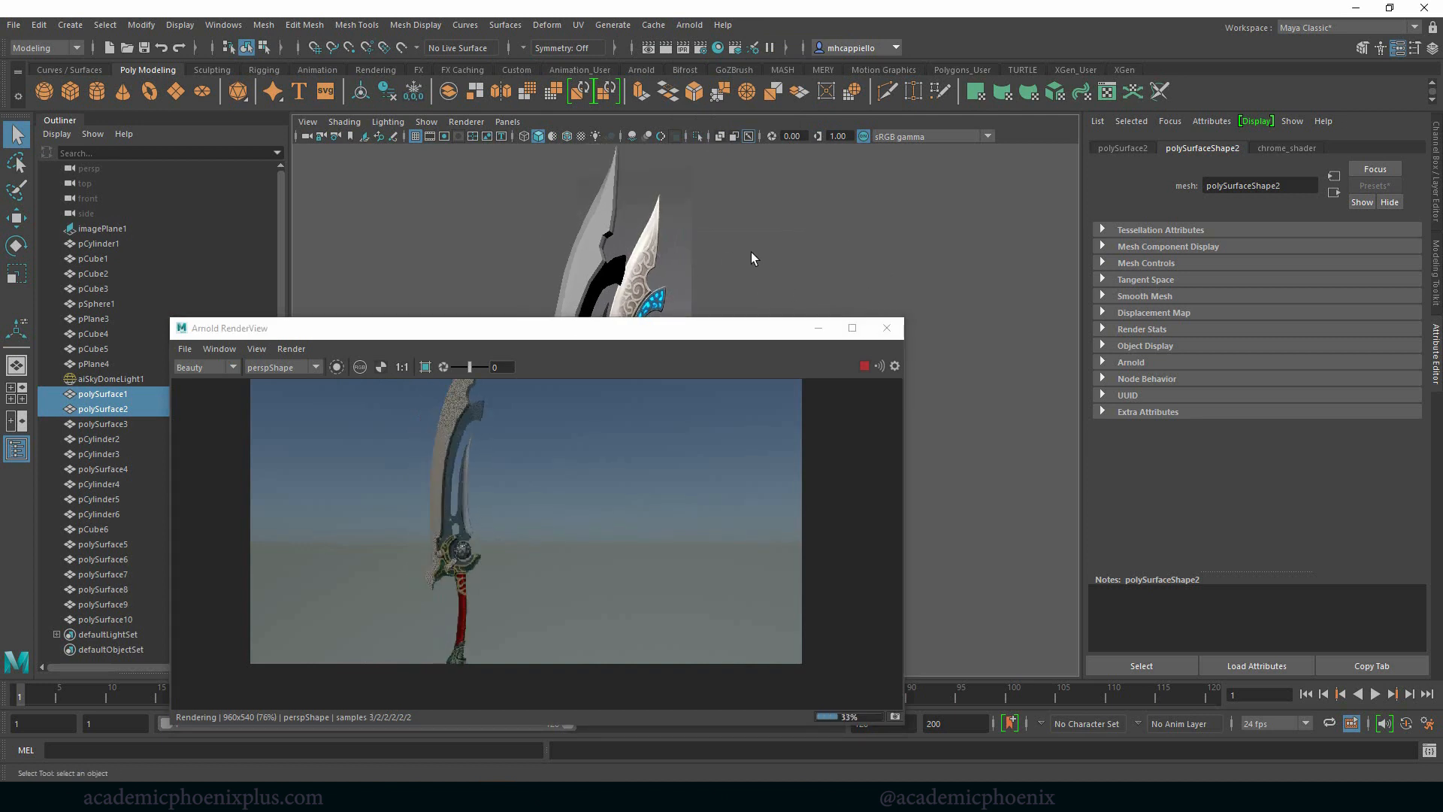
{"action": "middle_click_drag", "start_coordinate": [753, 261], "coordinate": [754, 251], "text": "alt"}
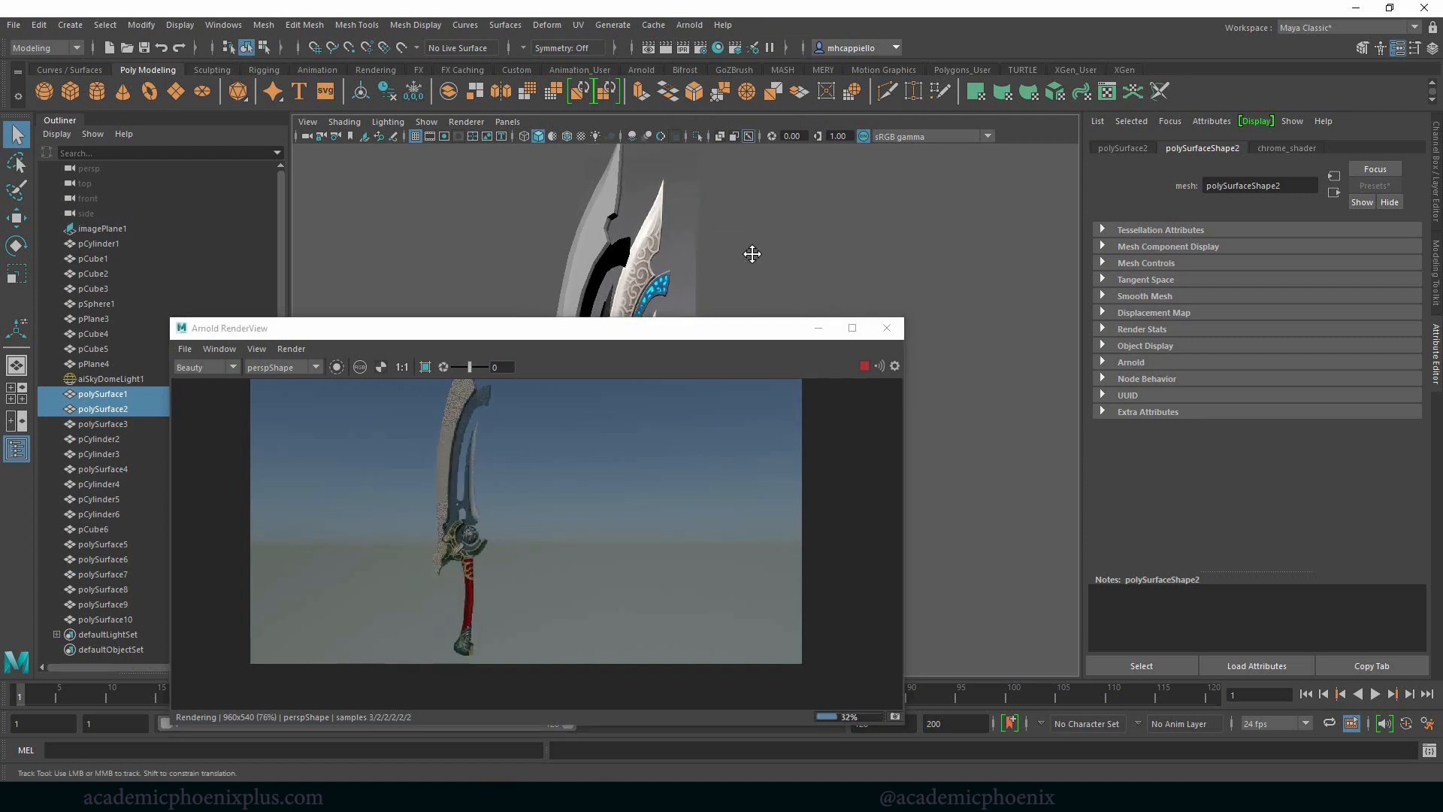
{"action": "left_click_drag", "start_coordinate": [677, 335], "coordinate": [608, 364]}
Adjust chrome_shader on pCube4 to metalness 0.974, specular roughness 0.279 and anisotropy rotation 0.305.
{"action": "left_click", "coordinate": [622, 263]}
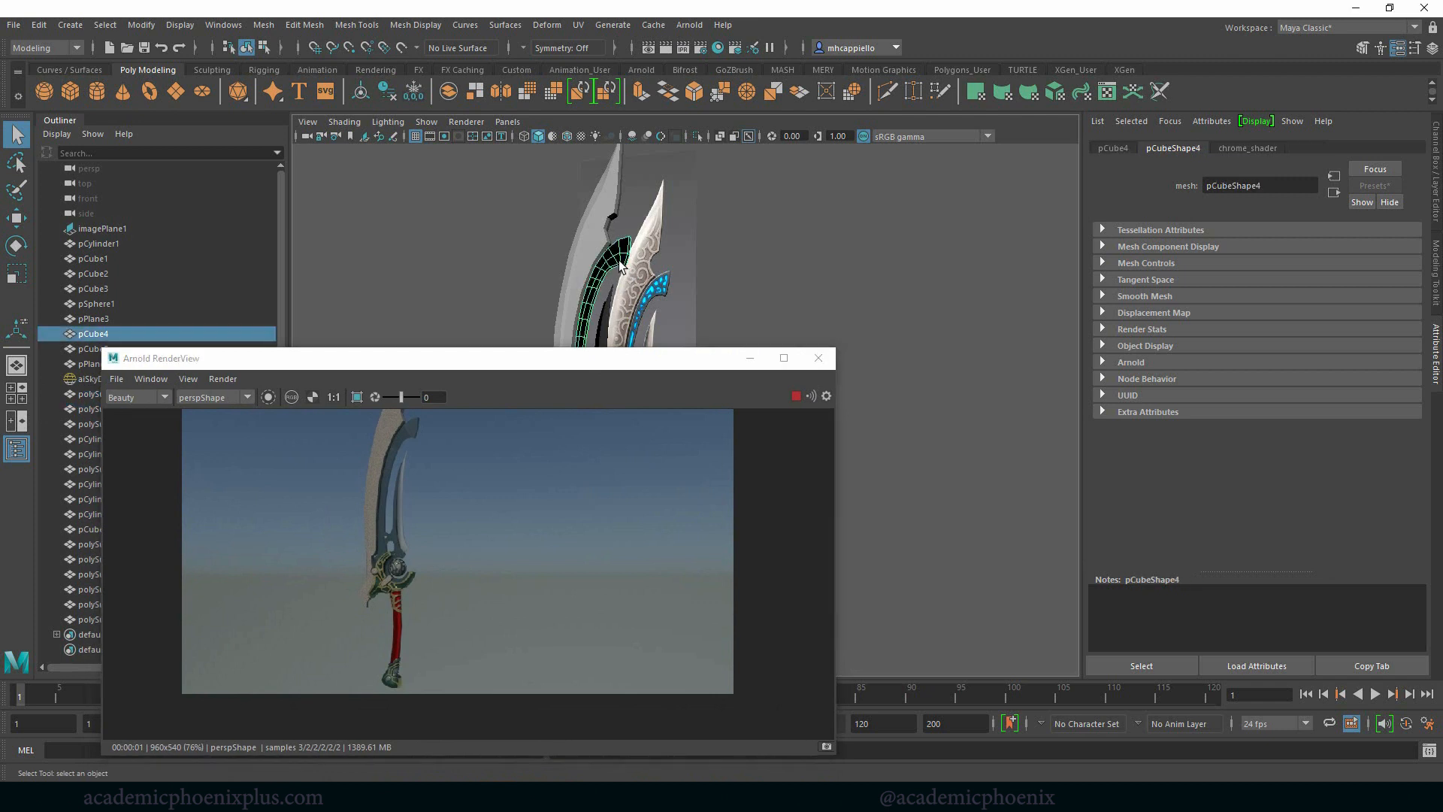
{"action": "left_click", "coordinate": [1237, 148]}
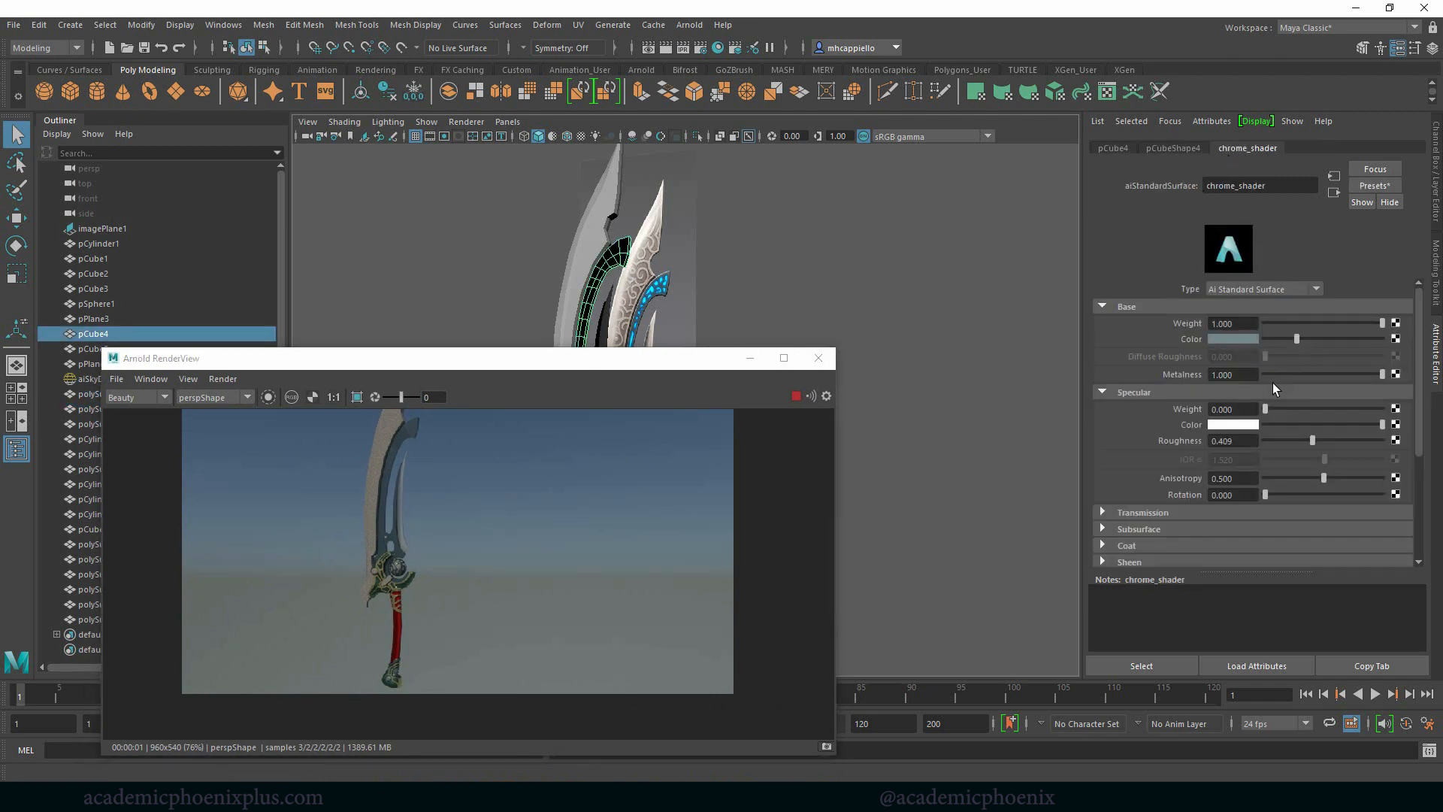
{"action": "left_click", "coordinate": [1377, 373]}
{"action": "left_click_drag", "start_coordinate": [1377, 372], "coordinate": [1378, 374]}
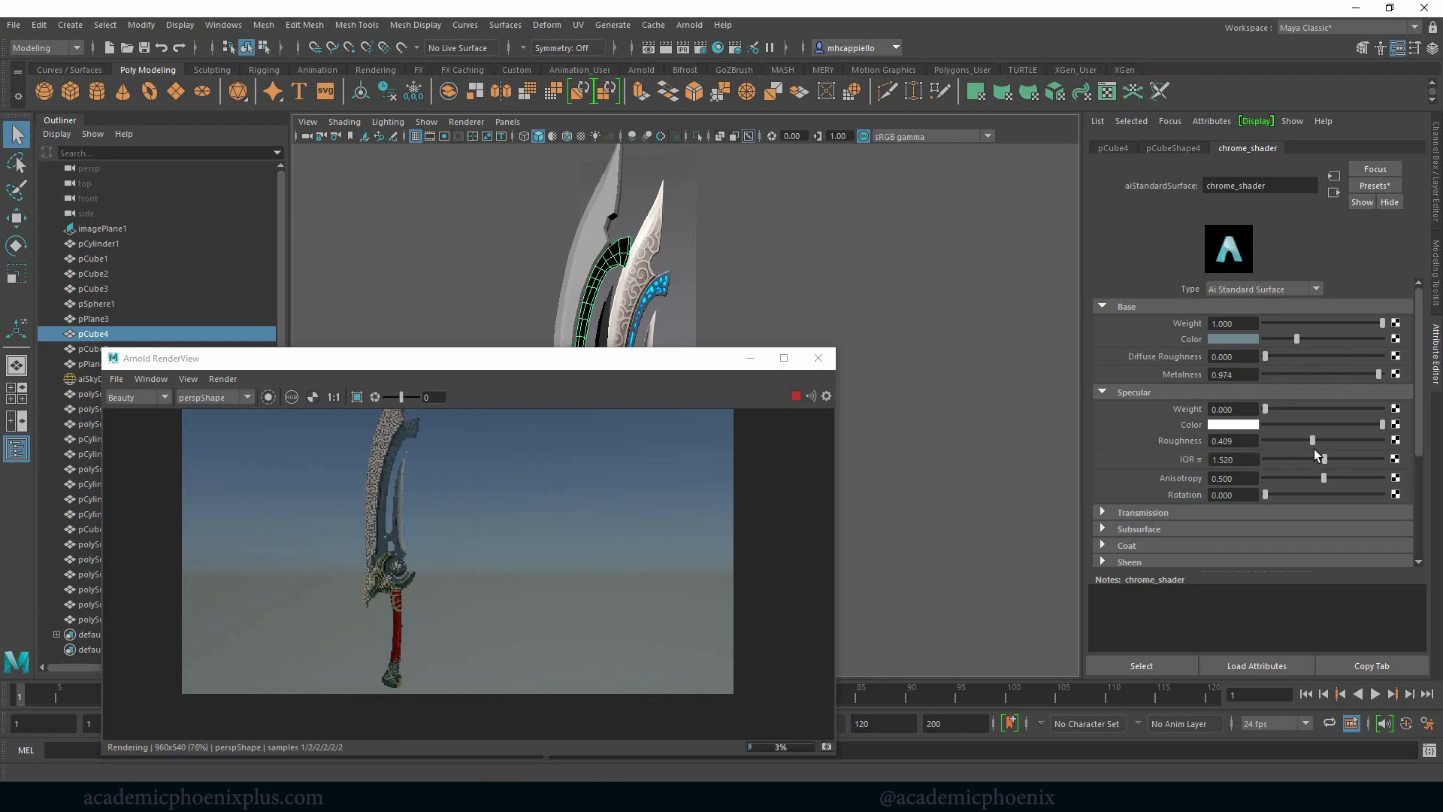
{"action": "left_click_drag", "start_coordinate": [1321, 439], "coordinate": [1298, 439]}
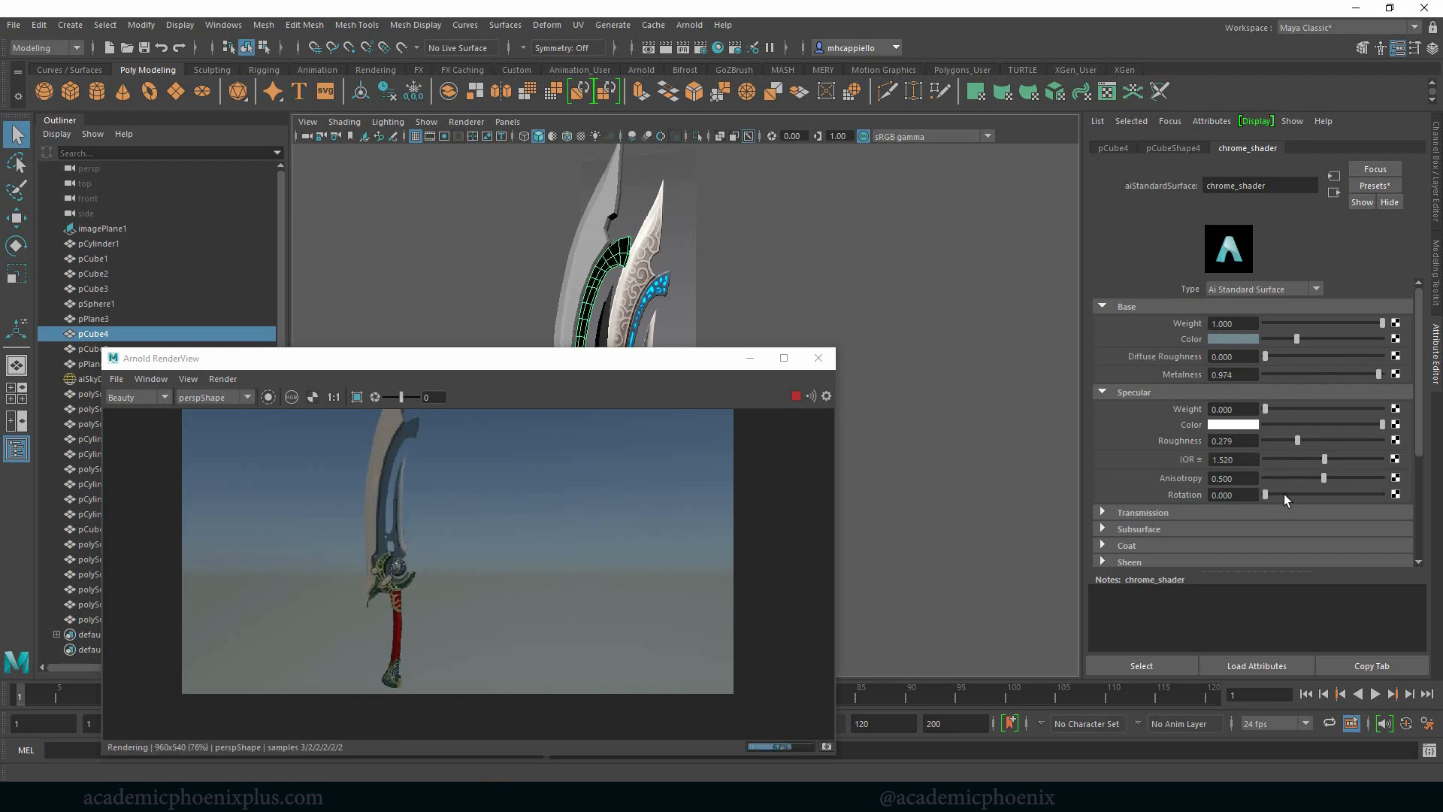
{"action": "left_click_drag", "start_coordinate": [1284, 494], "coordinate": [1314, 491]}
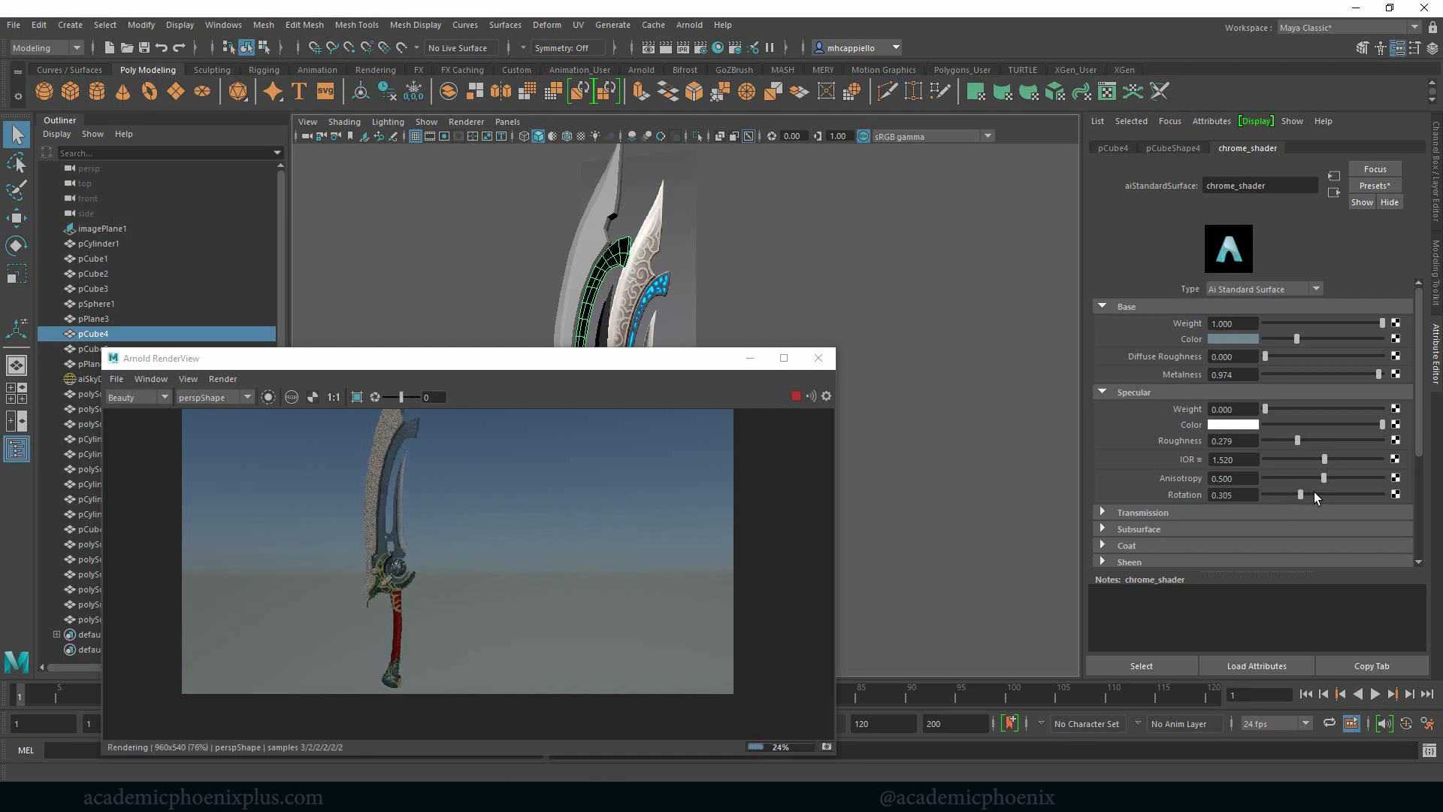
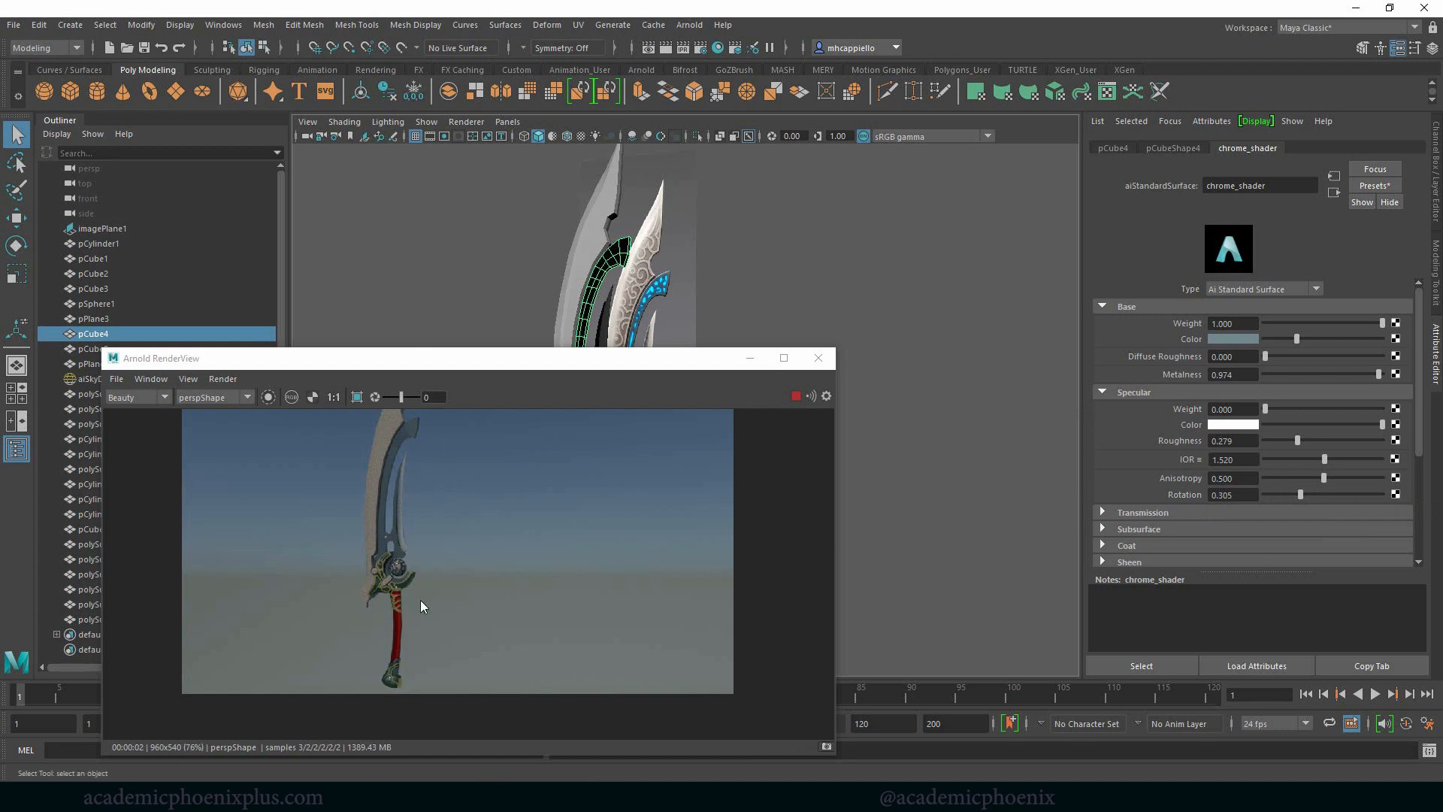
Close the Arnold RenderView and assign a new aiStandardSurface material to the guard orb pSphere1.
{"action": "left_click", "coordinate": [809, 365]}
{"action": "scroll", "coordinate": [857, 313], "scroll_direction": "up", "scroll_amount": 10}
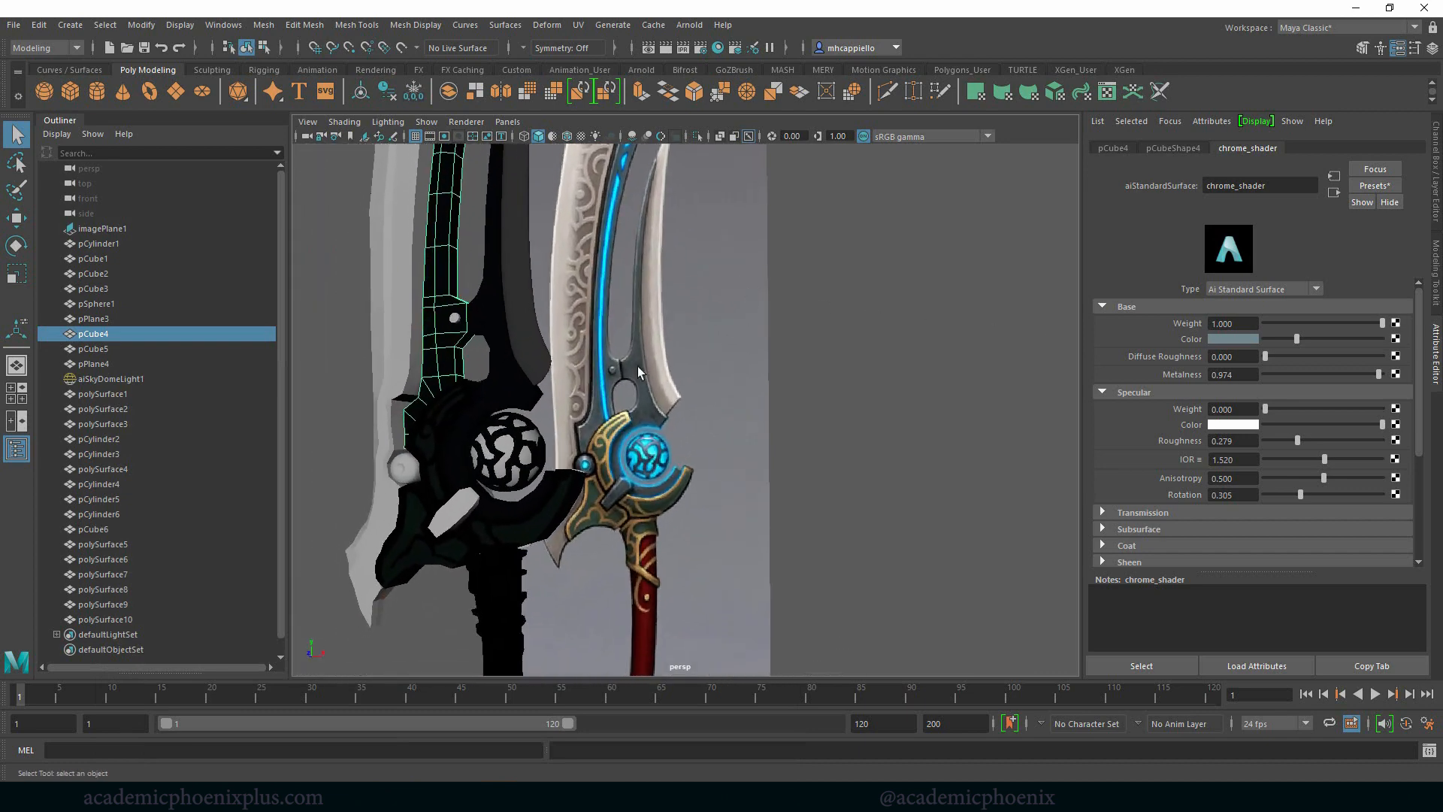
{"action": "scroll", "coordinate": [639, 372], "scroll_direction": "up", "scroll_amount": 3}
{"action": "left_click", "coordinate": [455, 456]}
{"action": "right_click", "coordinate": [454, 456]}
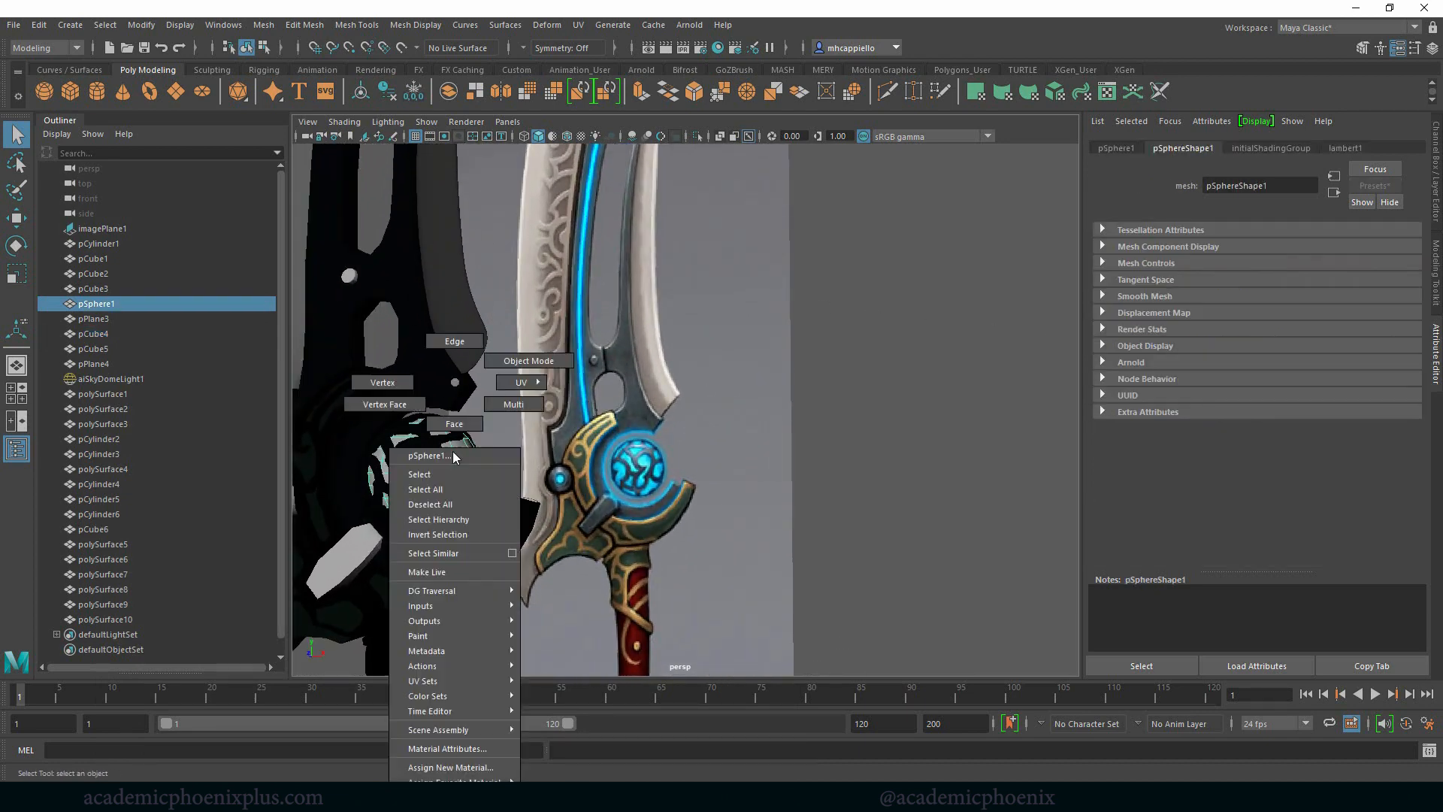
{"action": "left_click", "coordinate": [449, 766]}
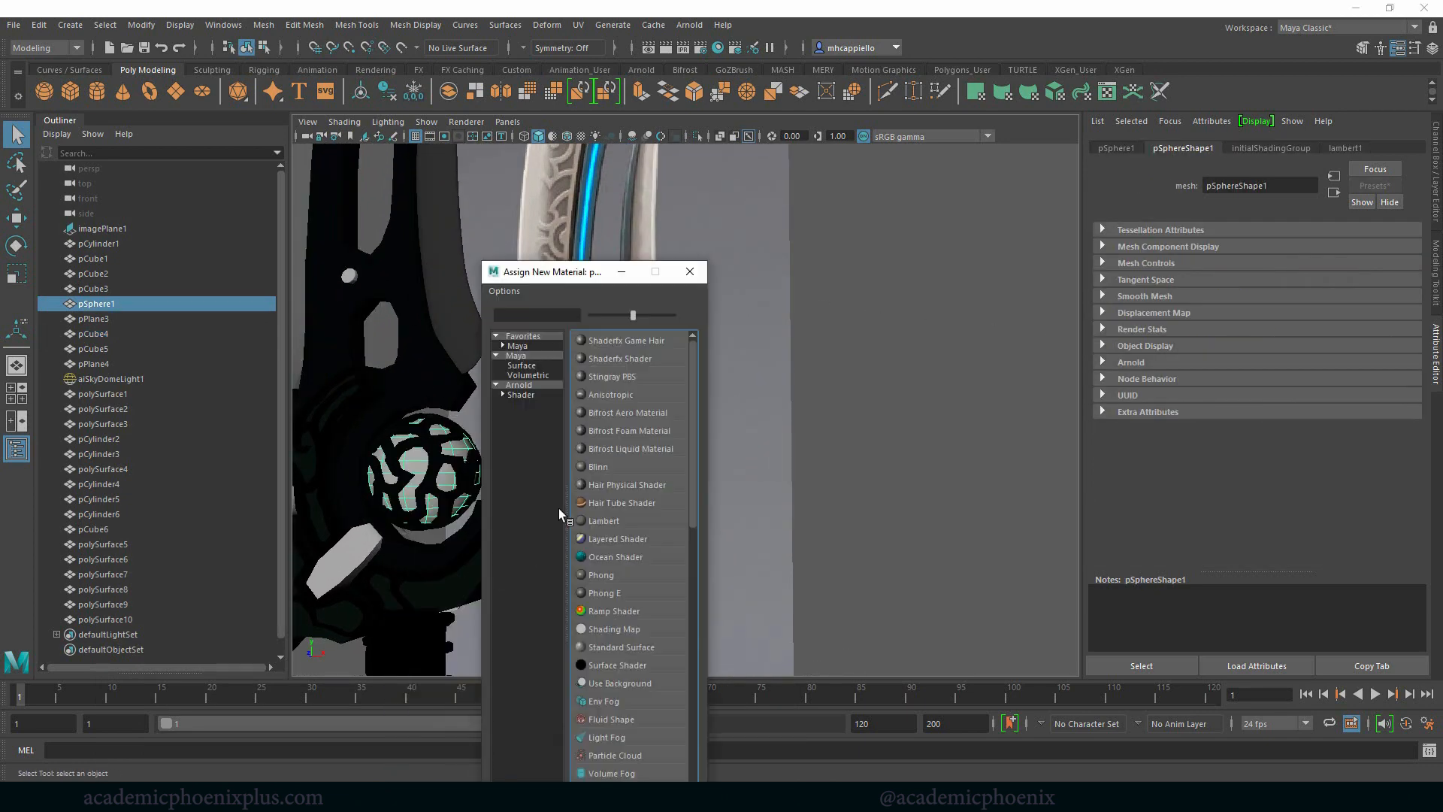
{"action": "left_click", "coordinate": [549, 385]}
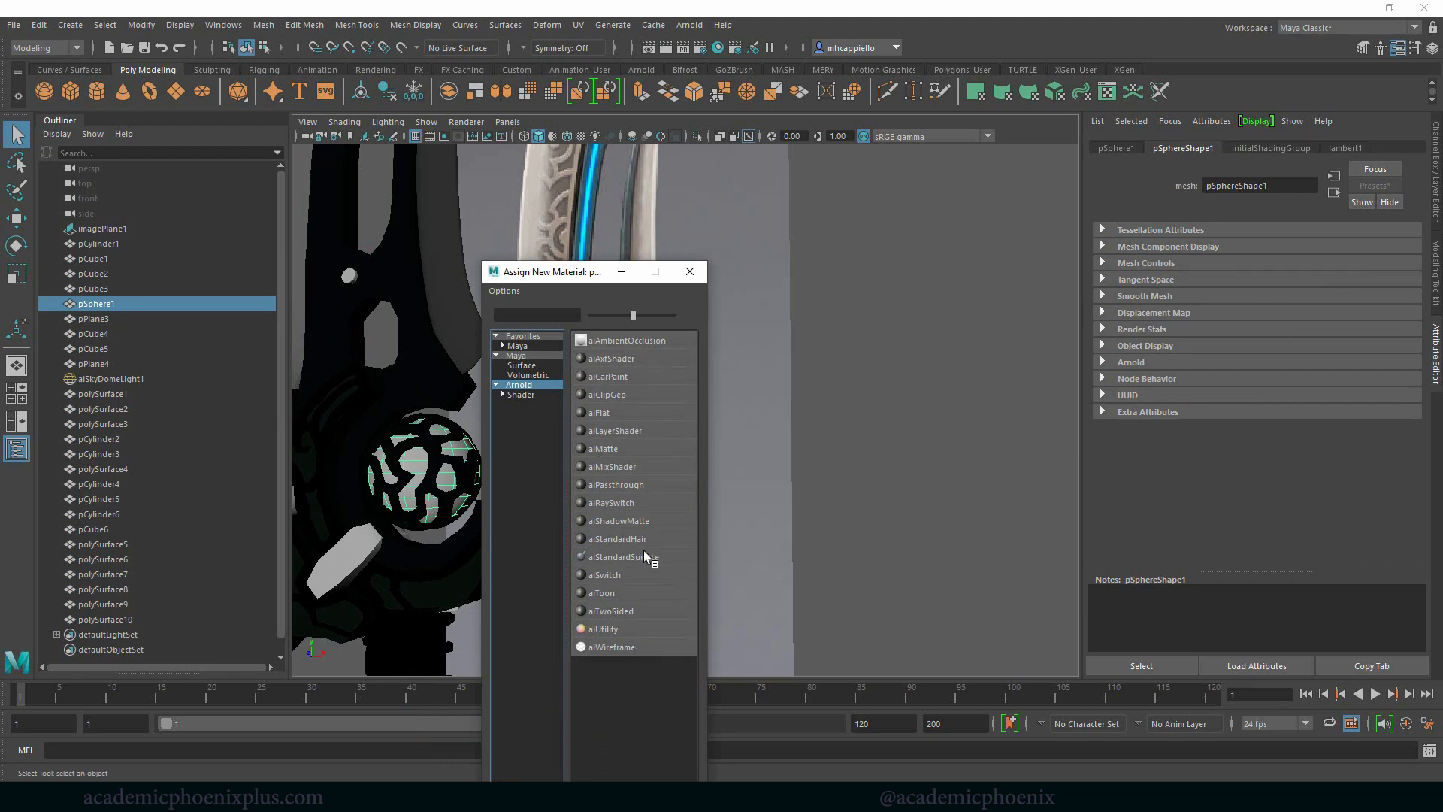
{"action": "left_click", "coordinate": [621, 558]}
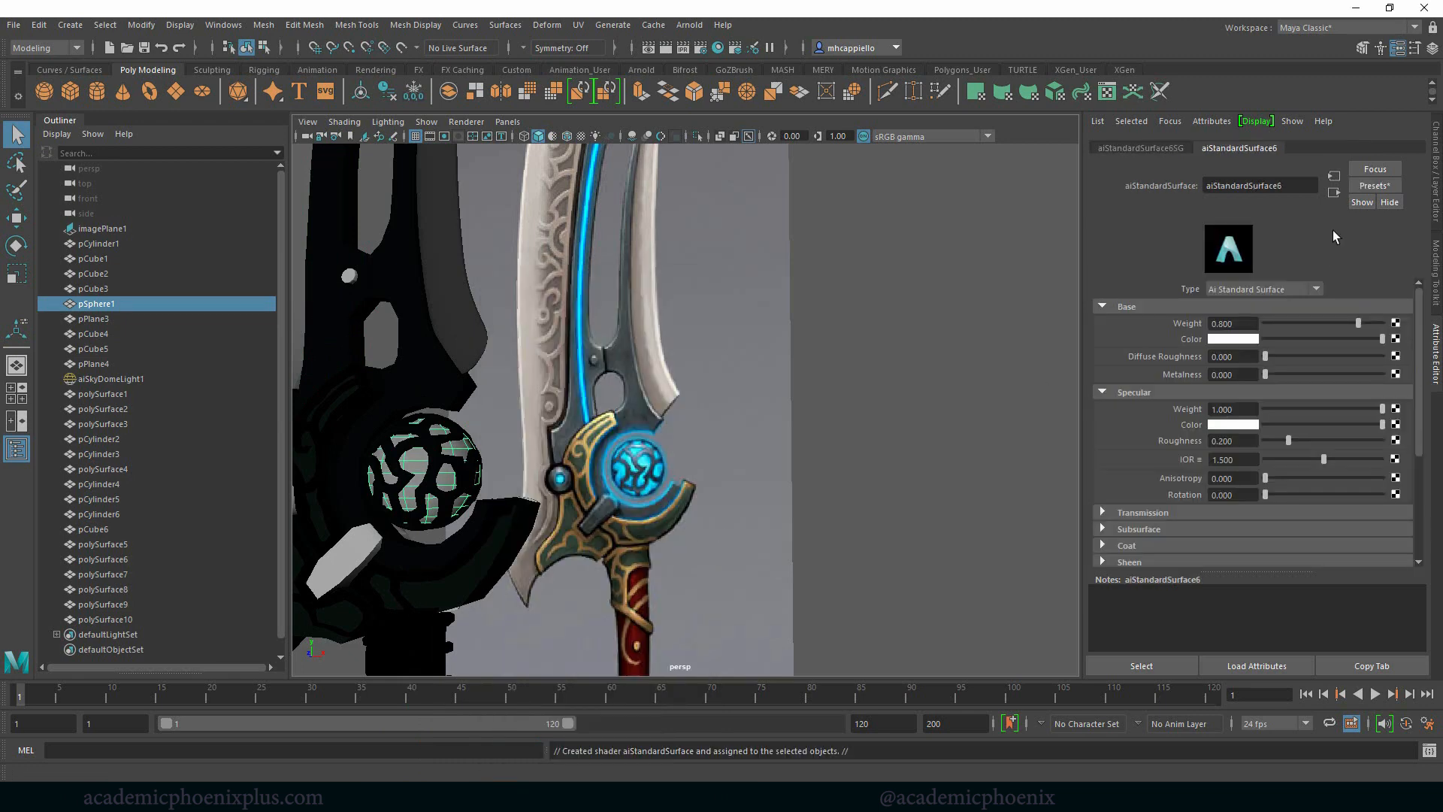
Rename the orb's new Arnold material to blue_emission_shader.
{"action": "double_click", "coordinate": [1298, 186]}
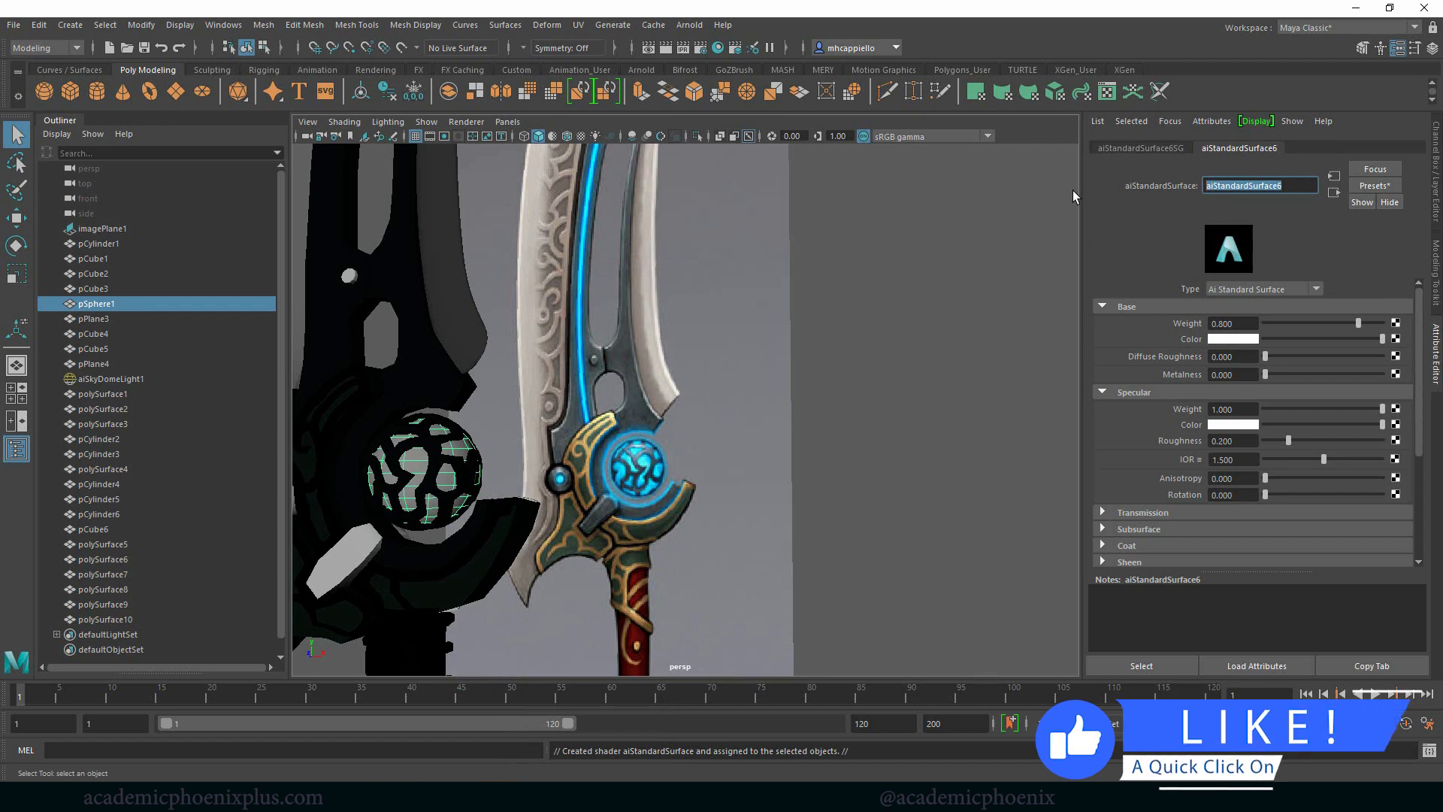
{"action": "type", "text": "bkue"}
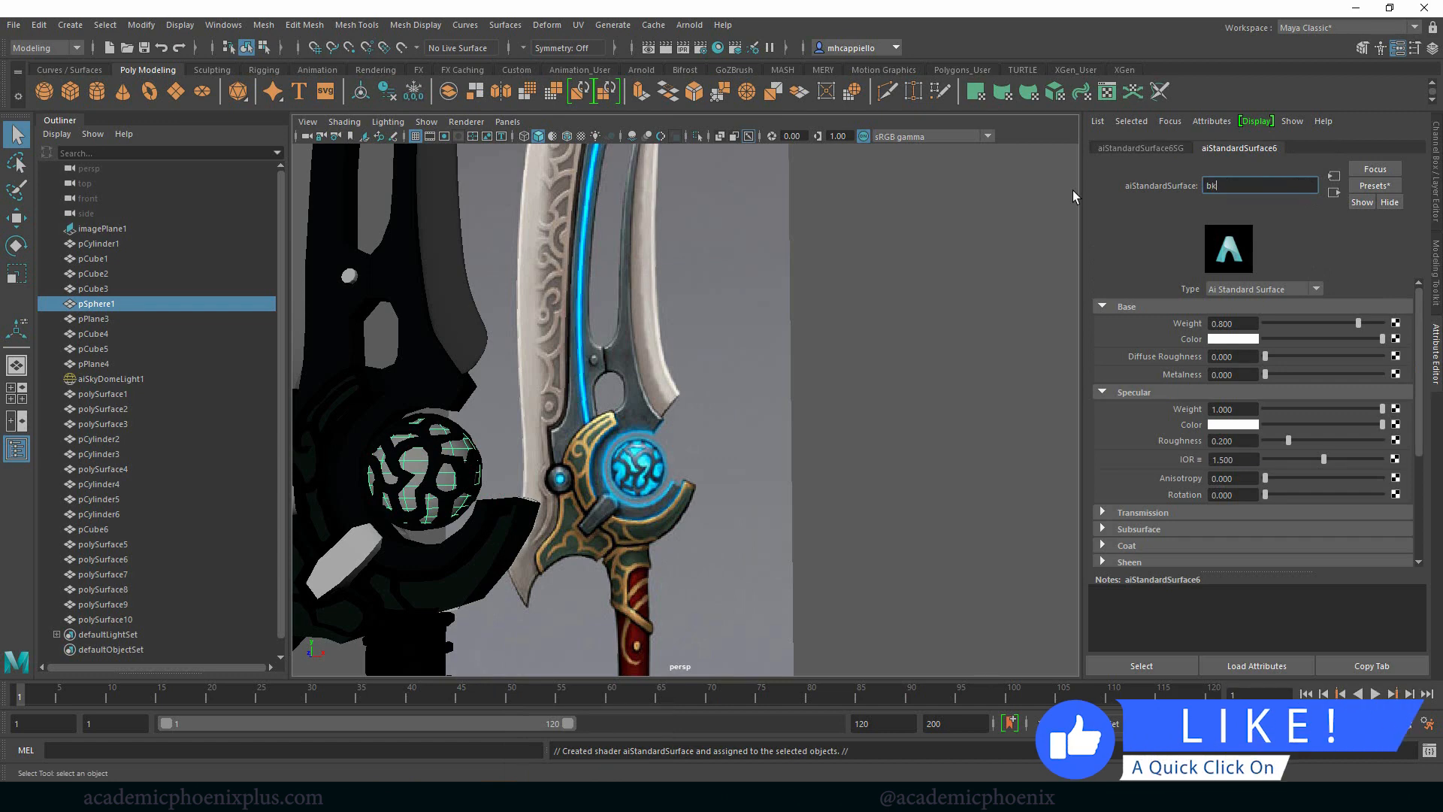
{"action": "key", "text": "BackSpace"}
{"action": "key", "text": "BackSpace"}
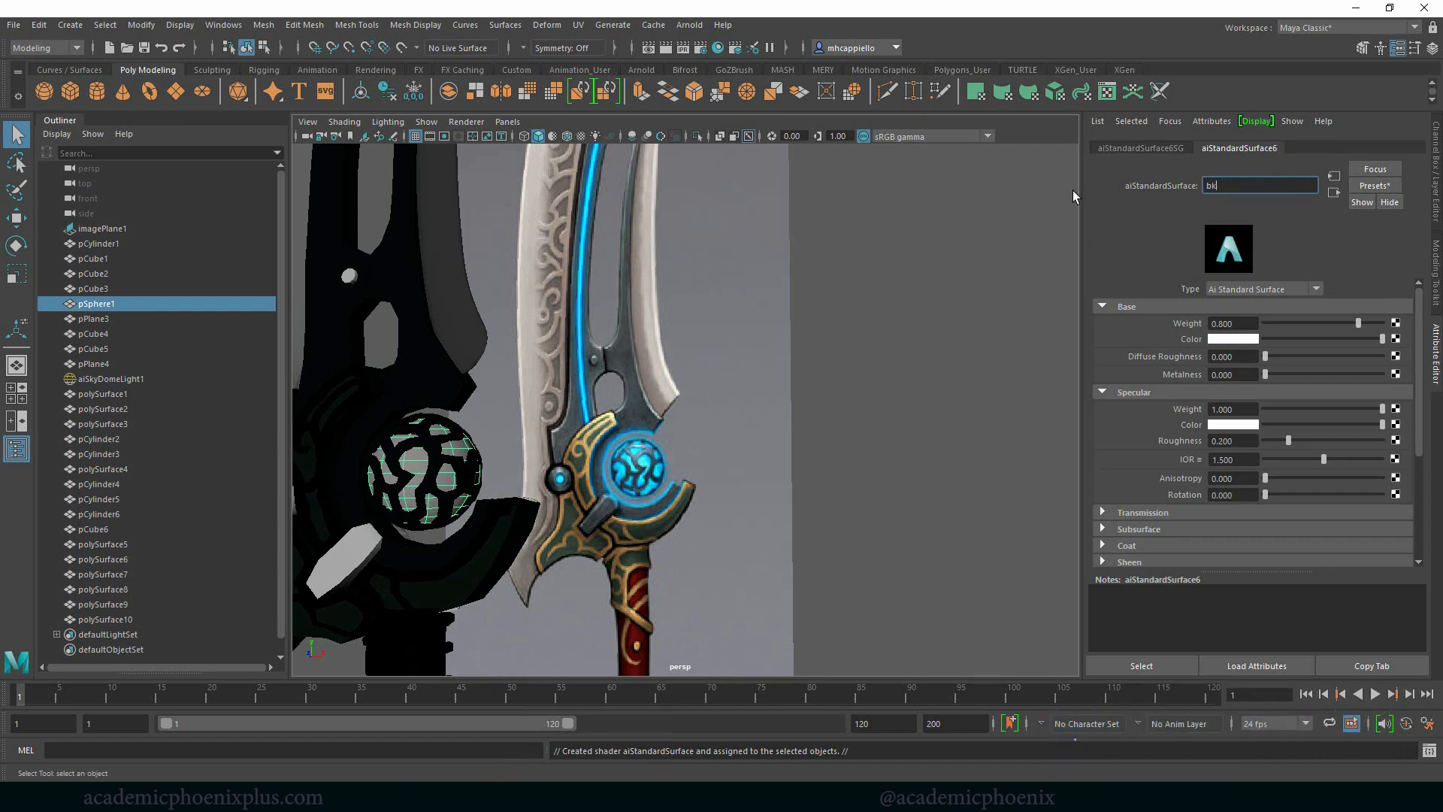
{"action": "key", "text": "BackSpace"}
{"action": "type", "text": "lue_emission"}
{"action": "key", "text": "Return"}
{"action": "left_click", "coordinate": [1283, 185]}
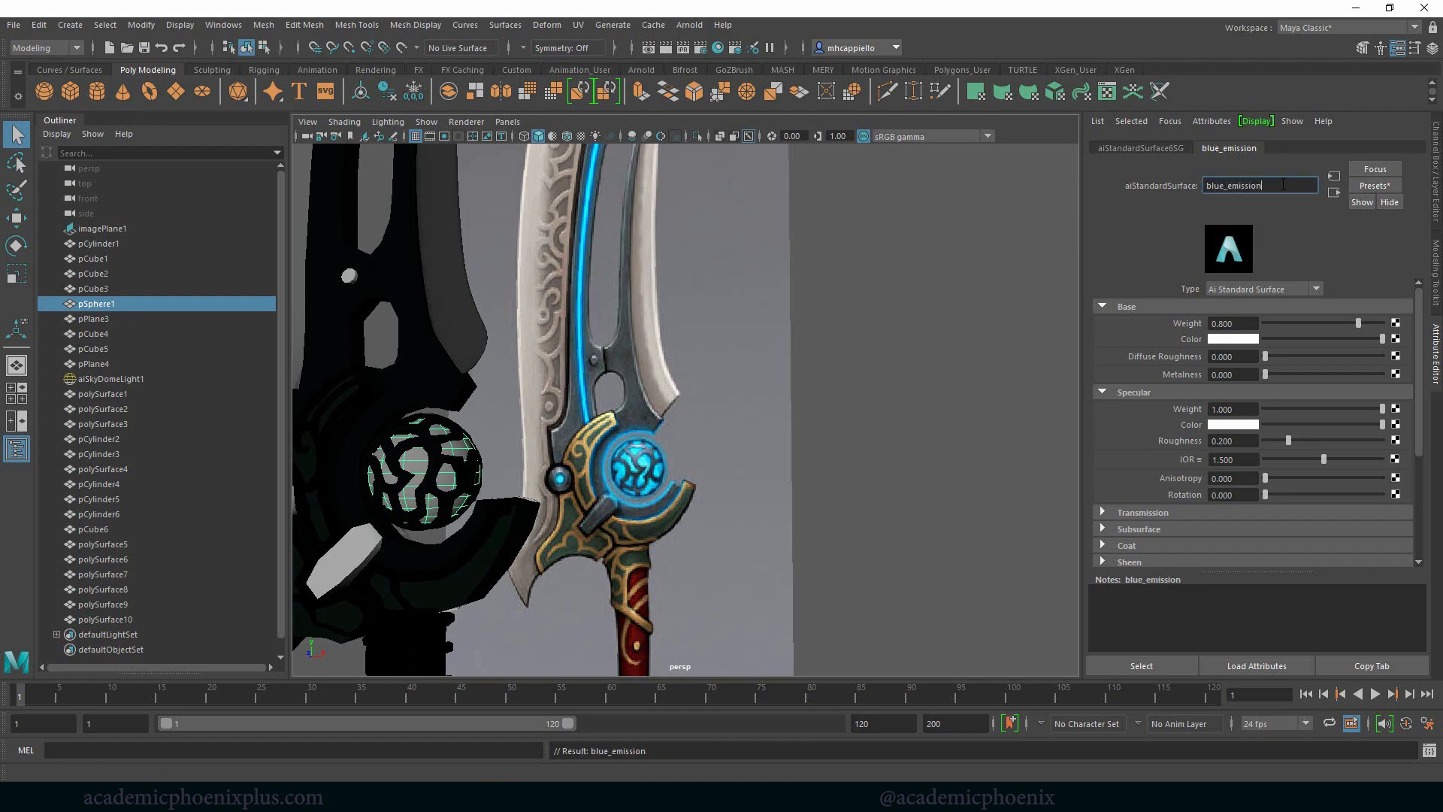
{"action": "key", "text": "Return"}
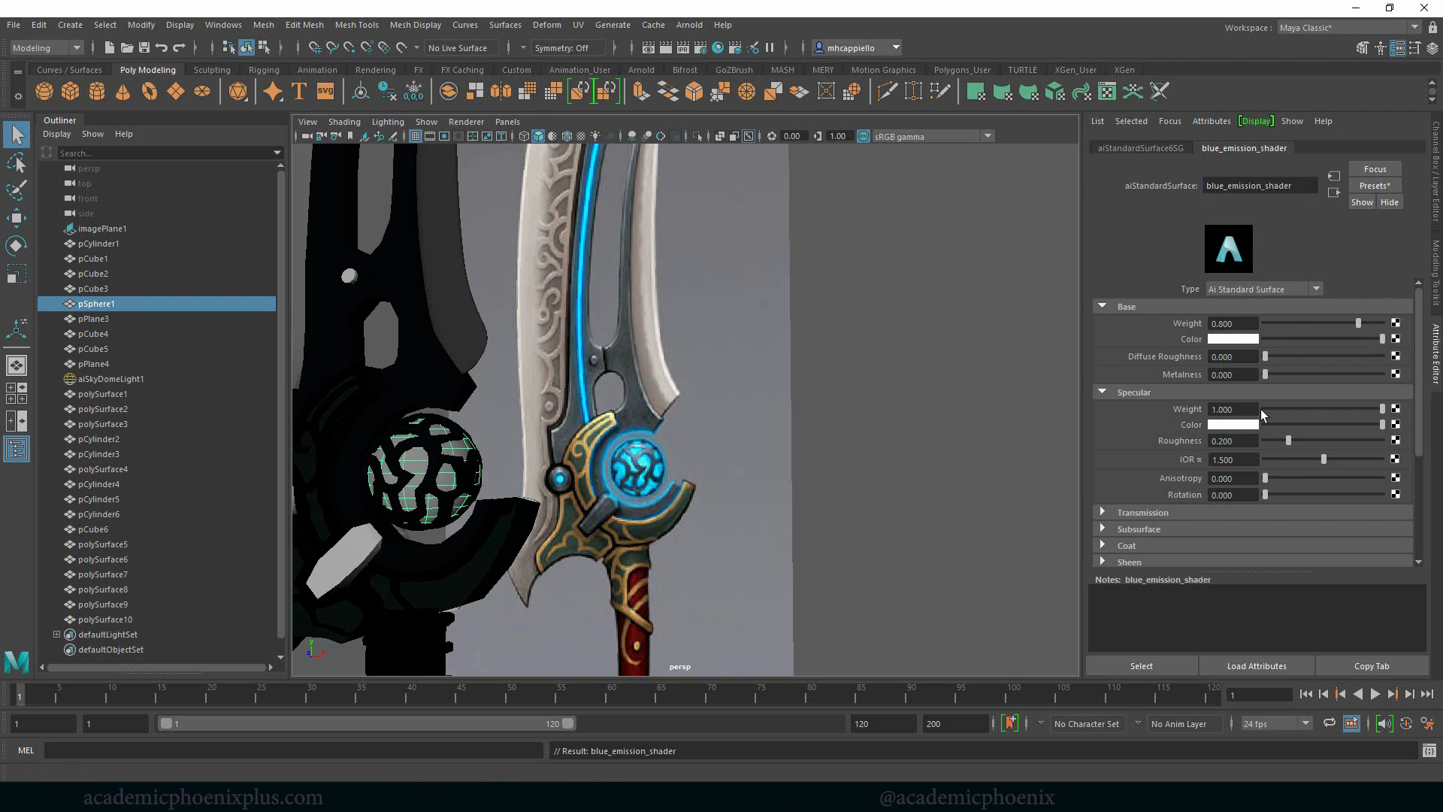
Sample the base color of blue_emission_shader from the glowing orb in the reference image and set metalness to 0.513.
{"action": "left_click", "coordinate": [1248, 340]}
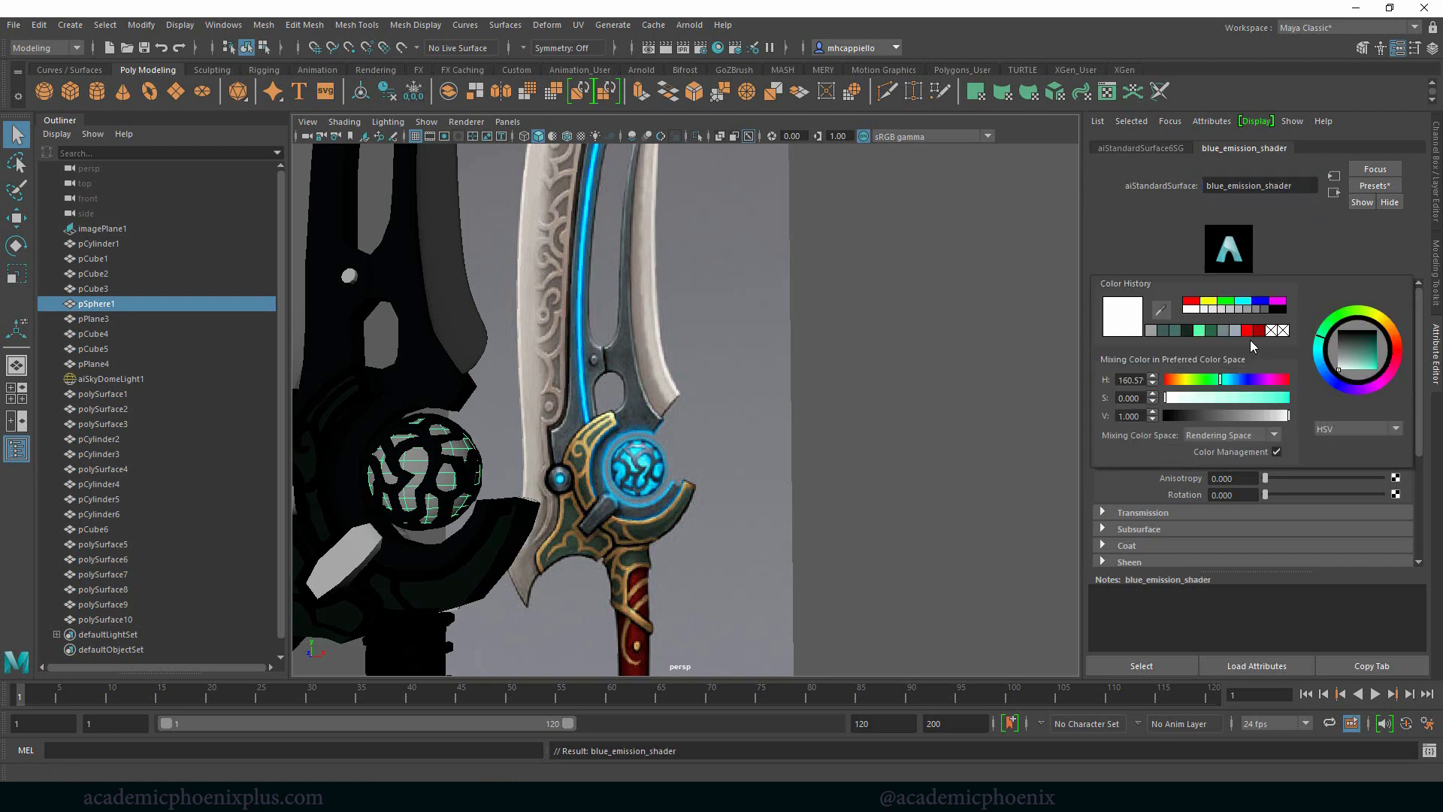
{"action": "left_click", "coordinate": [1243, 302]}
{"action": "left_click", "coordinate": [1162, 311]}
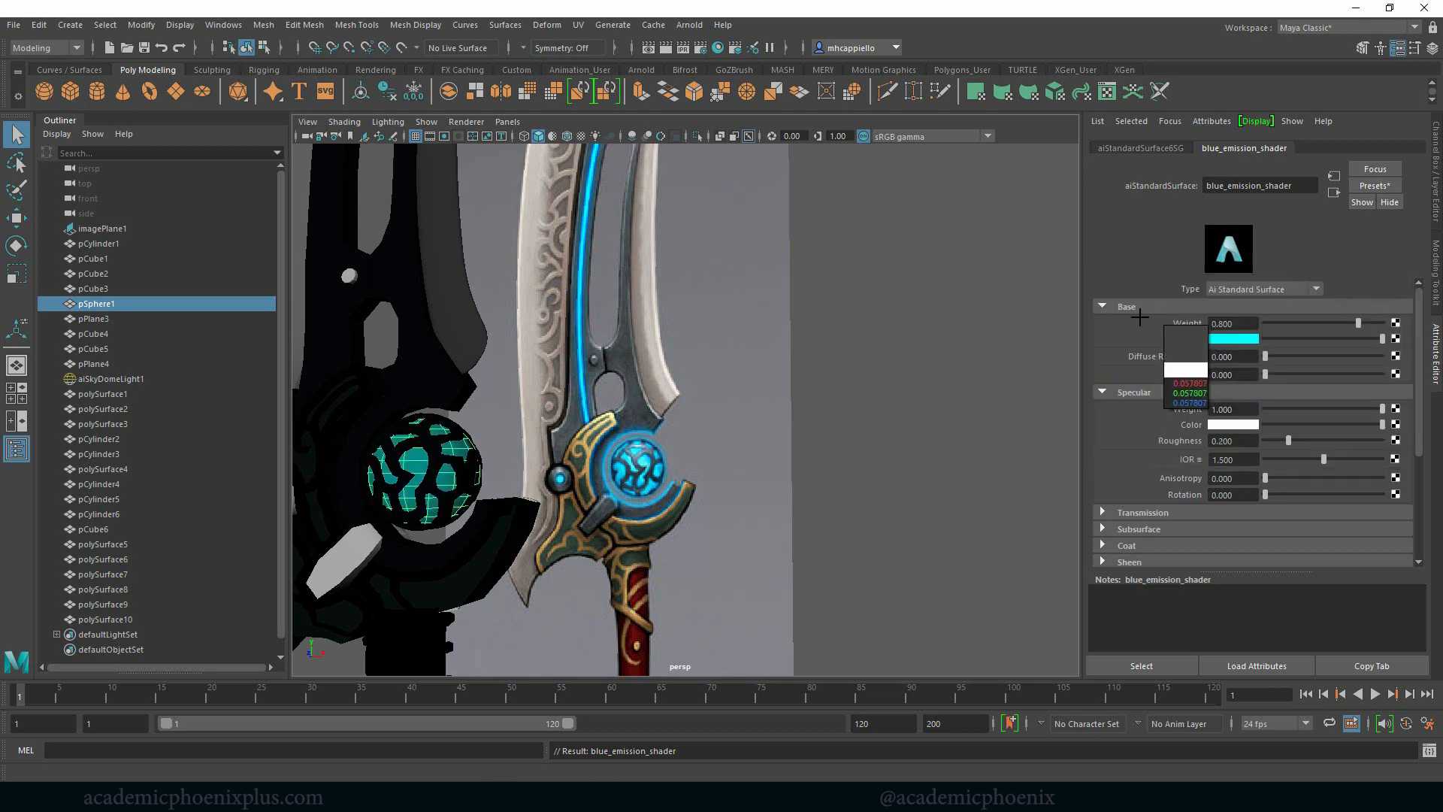
{"action": "left_click", "coordinate": [645, 469]}
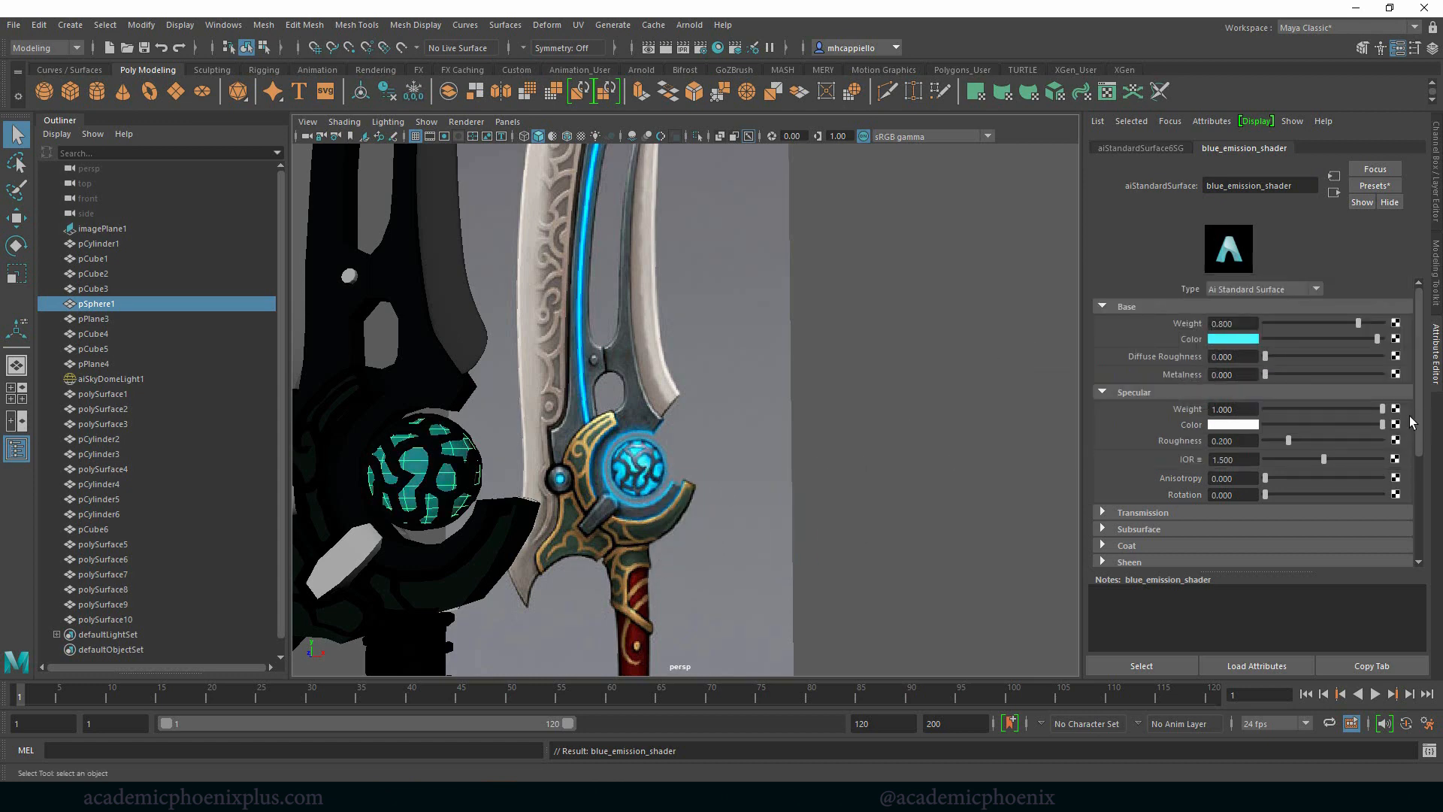
{"action": "left_click_drag", "start_coordinate": [1417, 421], "coordinate": [1416, 435]}
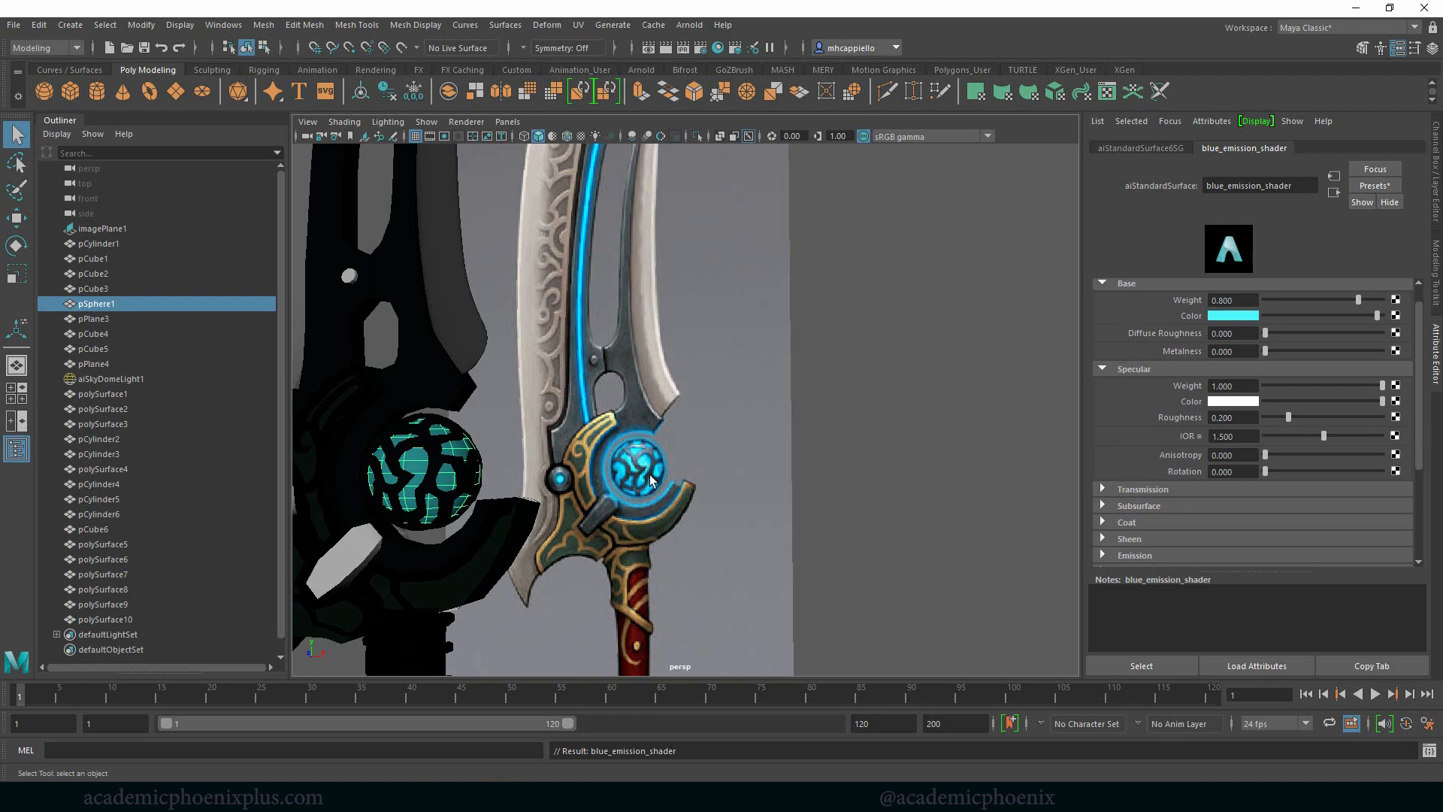
{"action": "left_click_drag", "start_coordinate": [1263, 350], "coordinate": [1326, 351]}
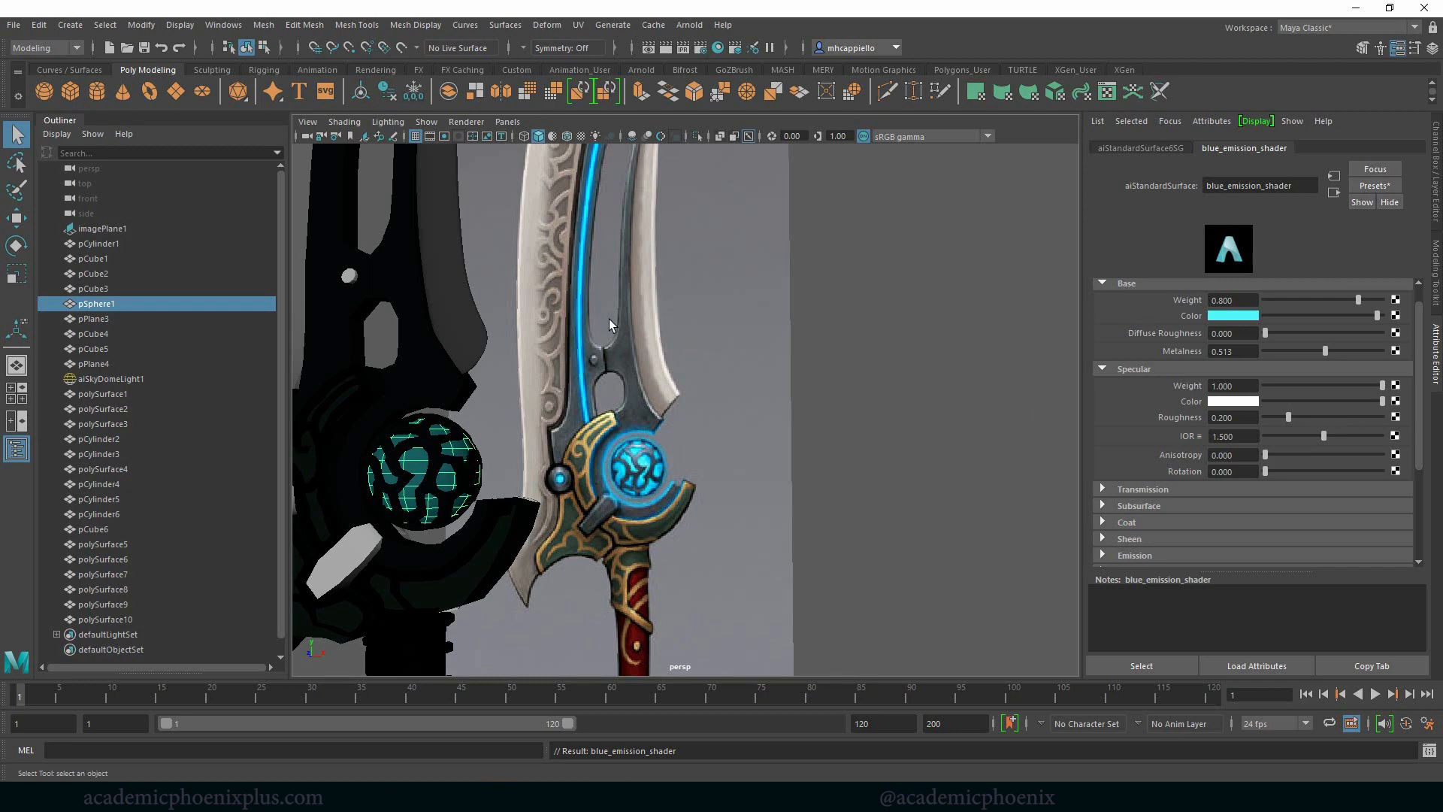
Bring the orb into the Arnold RenderView and set the emission weight of blue_emission_shader to 0.766.
{"action": "middle_click_drag", "start_coordinate": [614, 390], "coordinate": [688, 366], "text": "alt"}
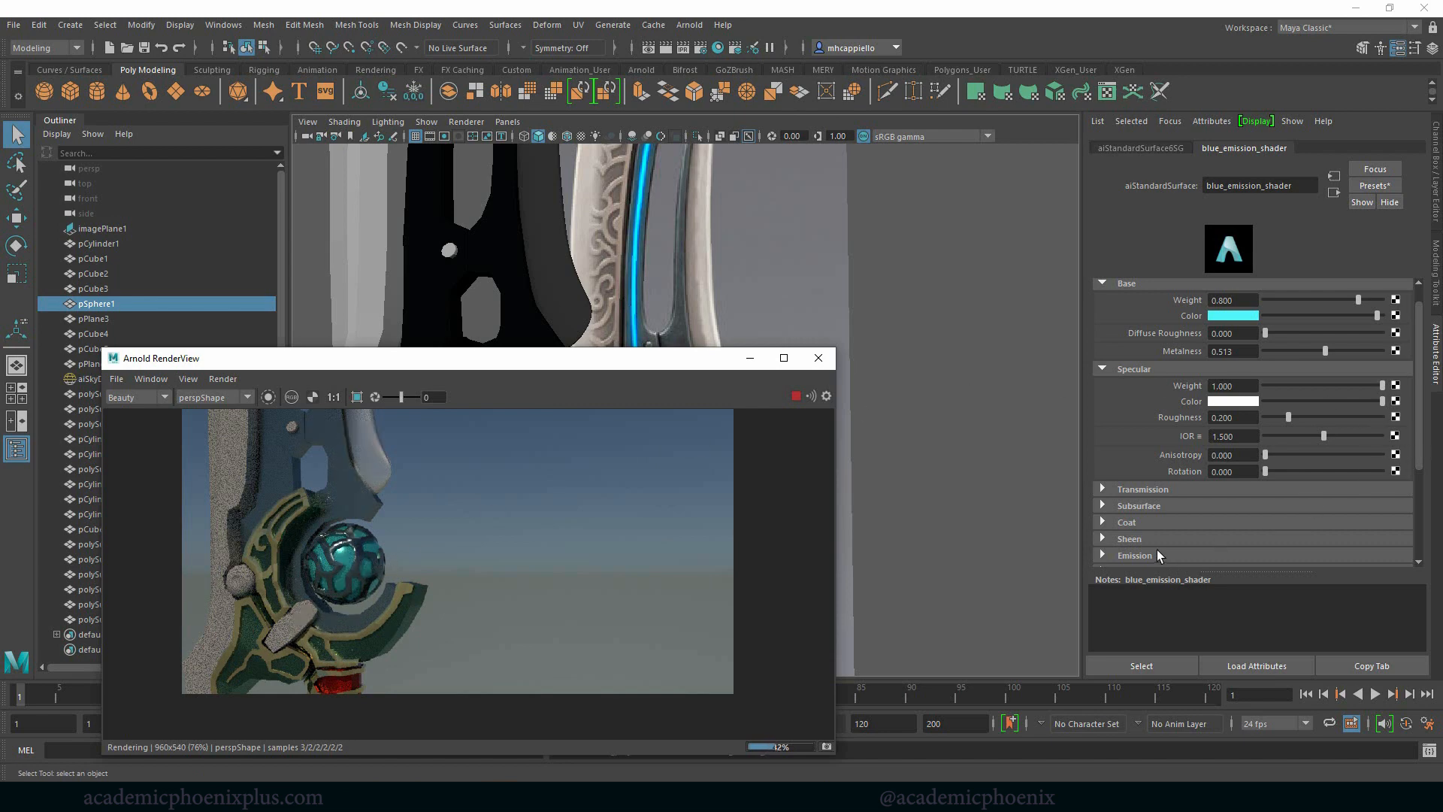
{"action": "scroll", "coordinate": [1378, 503], "scroll_direction": "down", "scroll_amount": 3}
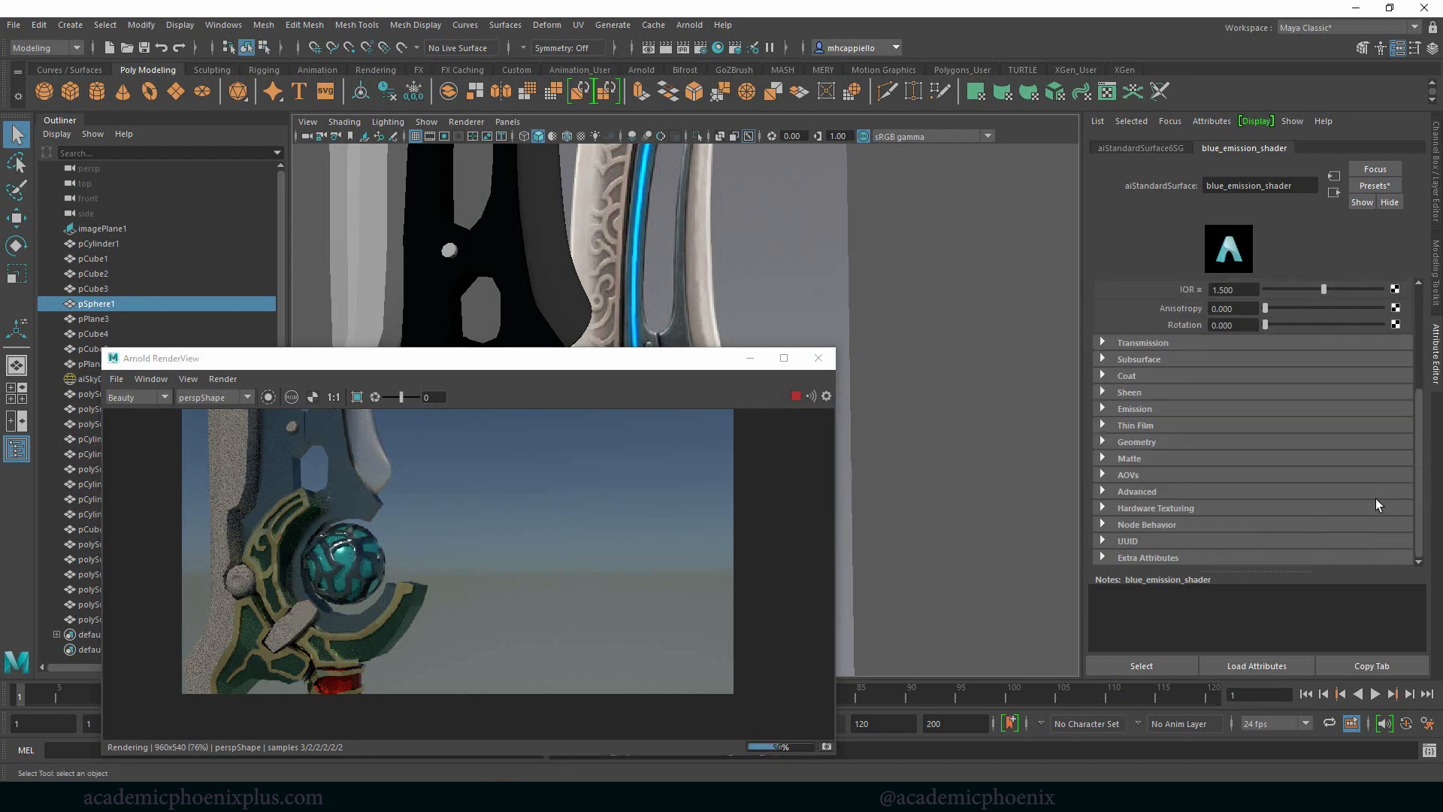
{"action": "left_click", "coordinate": [1135, 409]}
{"action": "left_click_drag", "start_coordinate": [1276, 424], "coordinate": [1354, 424]}
Sample the emission color from the reference blade's glowing strip and shift its hue slightly toward a deeper blue.
{"action": "left_click", "coordinate": [1227, 442]}
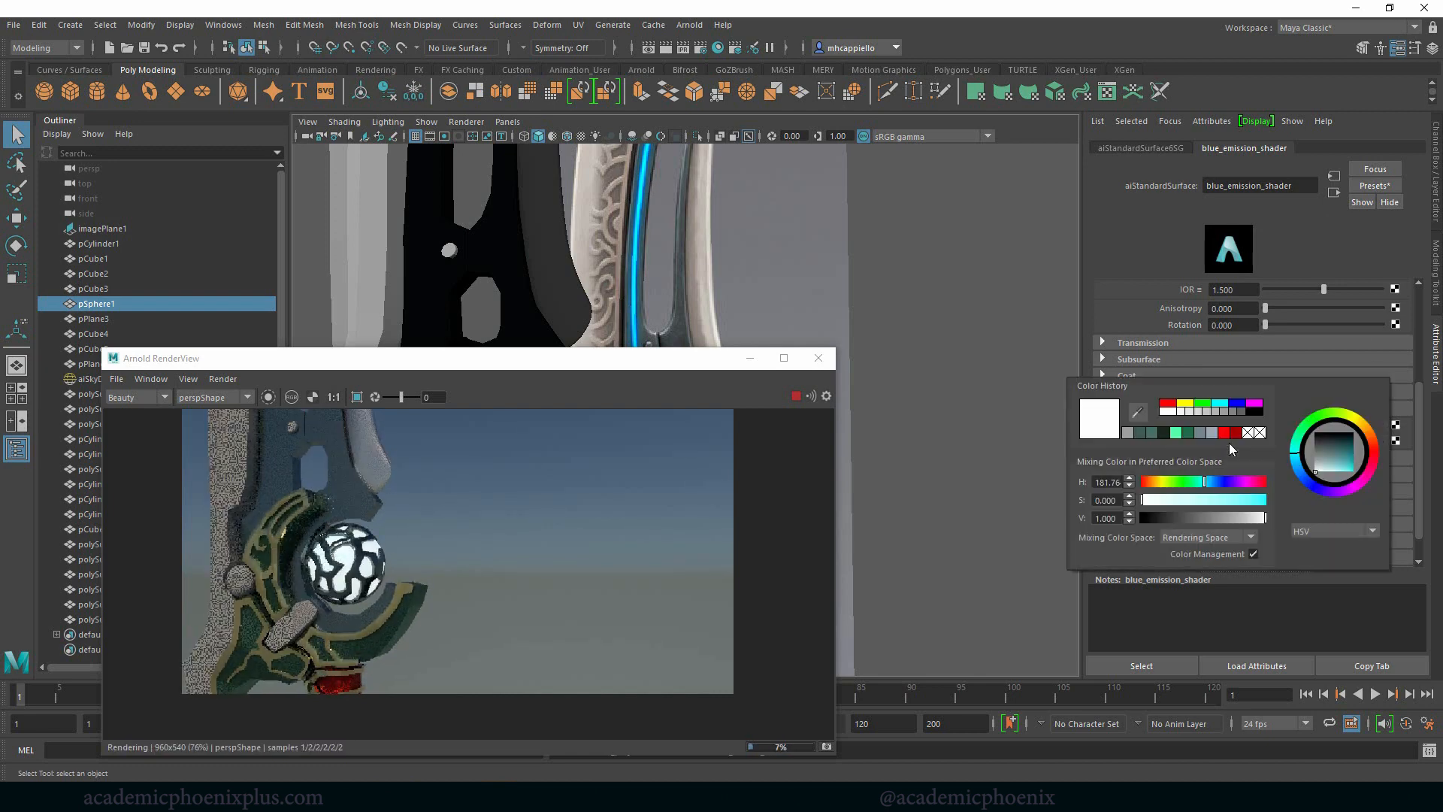
{"action": "left_click_drag", "start_coordinate": [1242, 500], "coordinate": [1270, 498]}
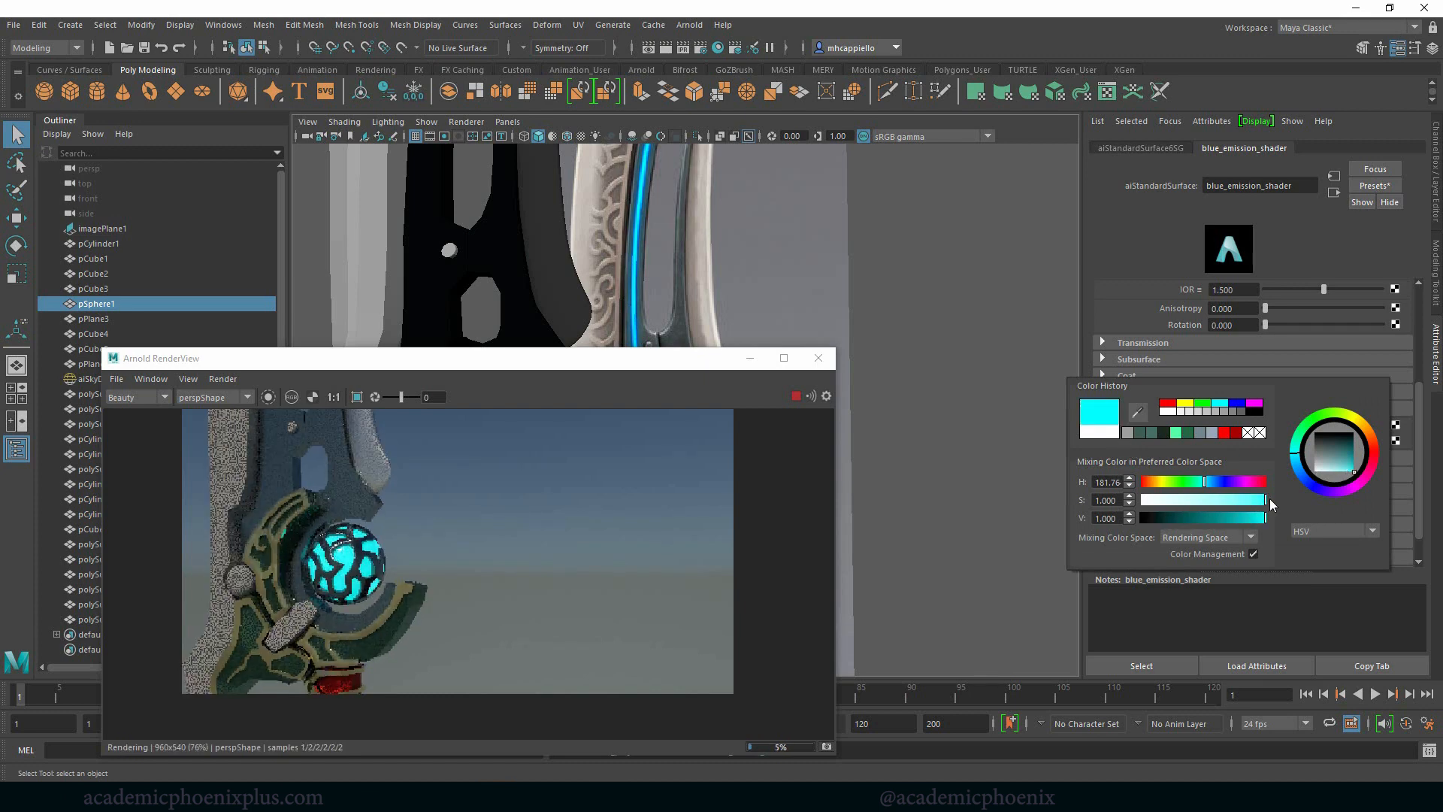
{"action": "left_click", "coordinate": [1138, 412]}
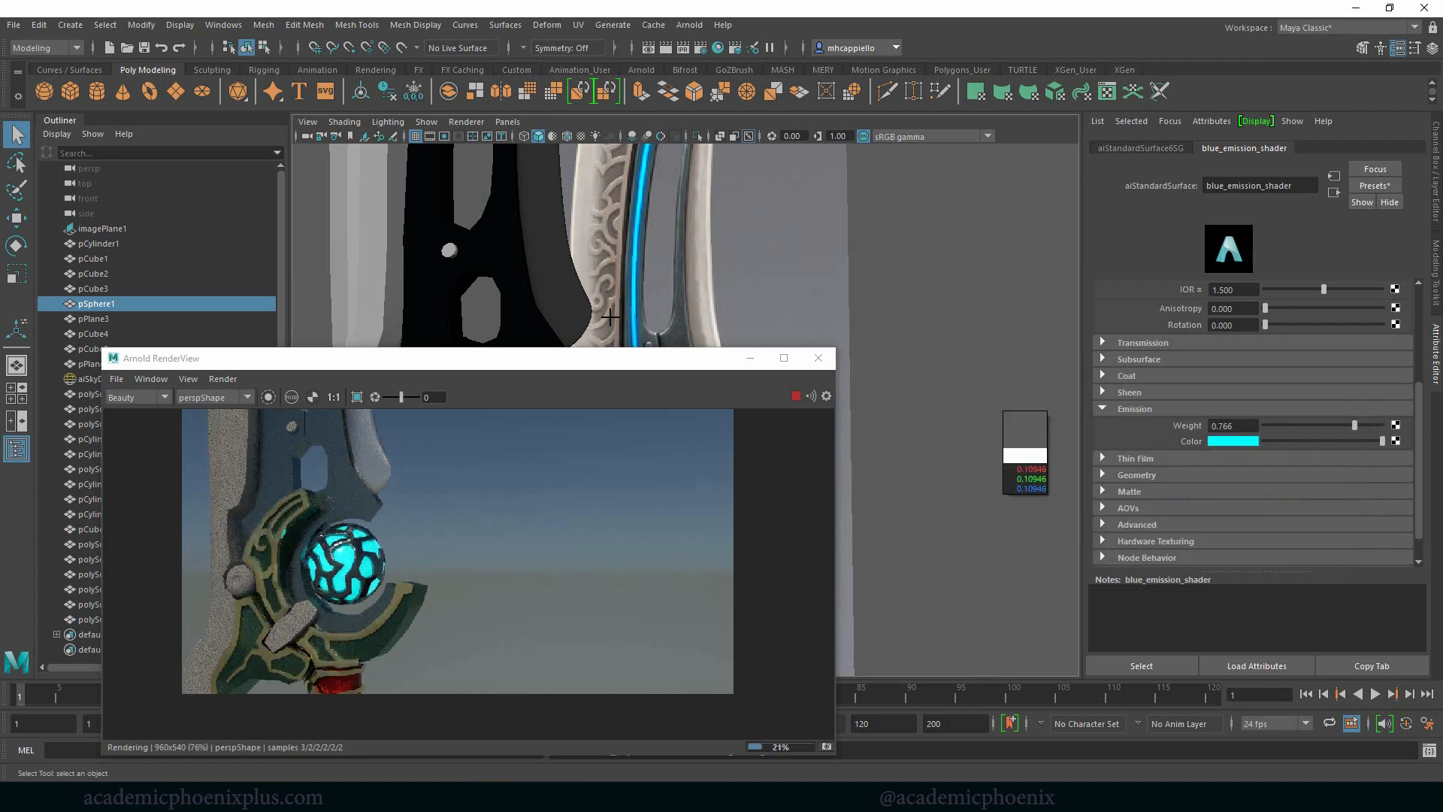
{"action": "left_click", "coordinate": [633, 319]}
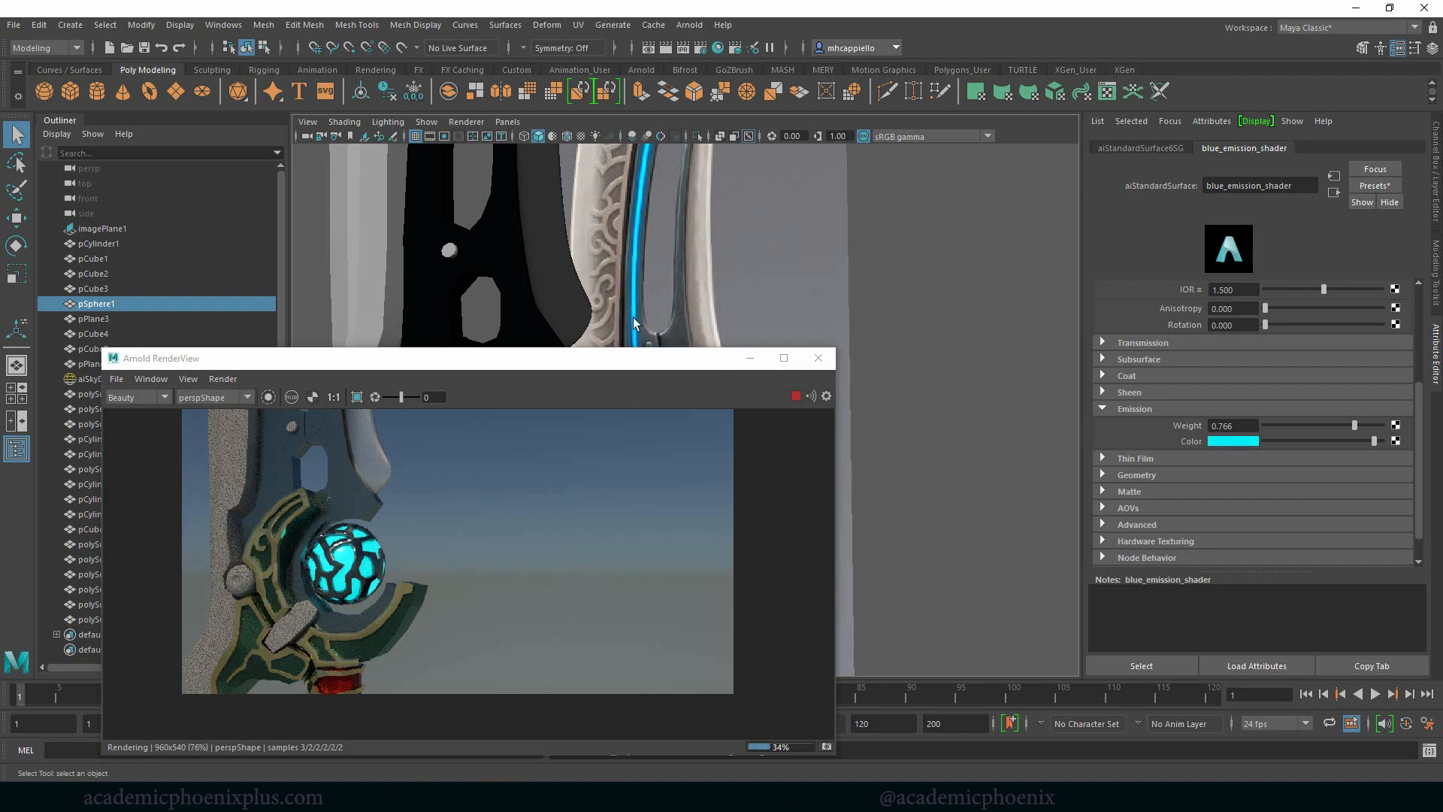
{"action": "left_click", "coordinate": [1247, 442]}
{"action": "left_click", "coordinate": [1247, 441]}
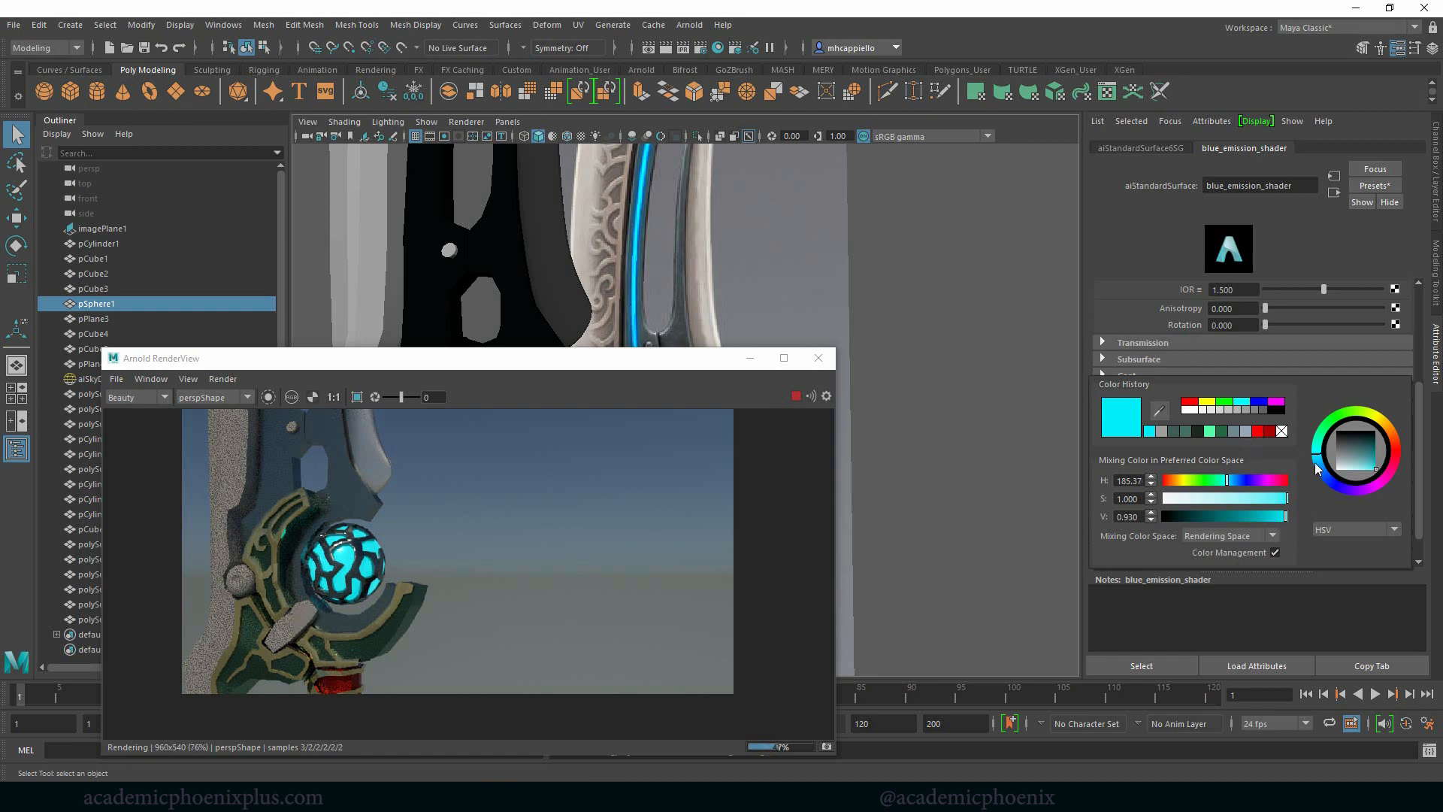
{"action": "left_click_drag", "start_coordinate": [1318, 470], "coordinate": [1320, 471]}
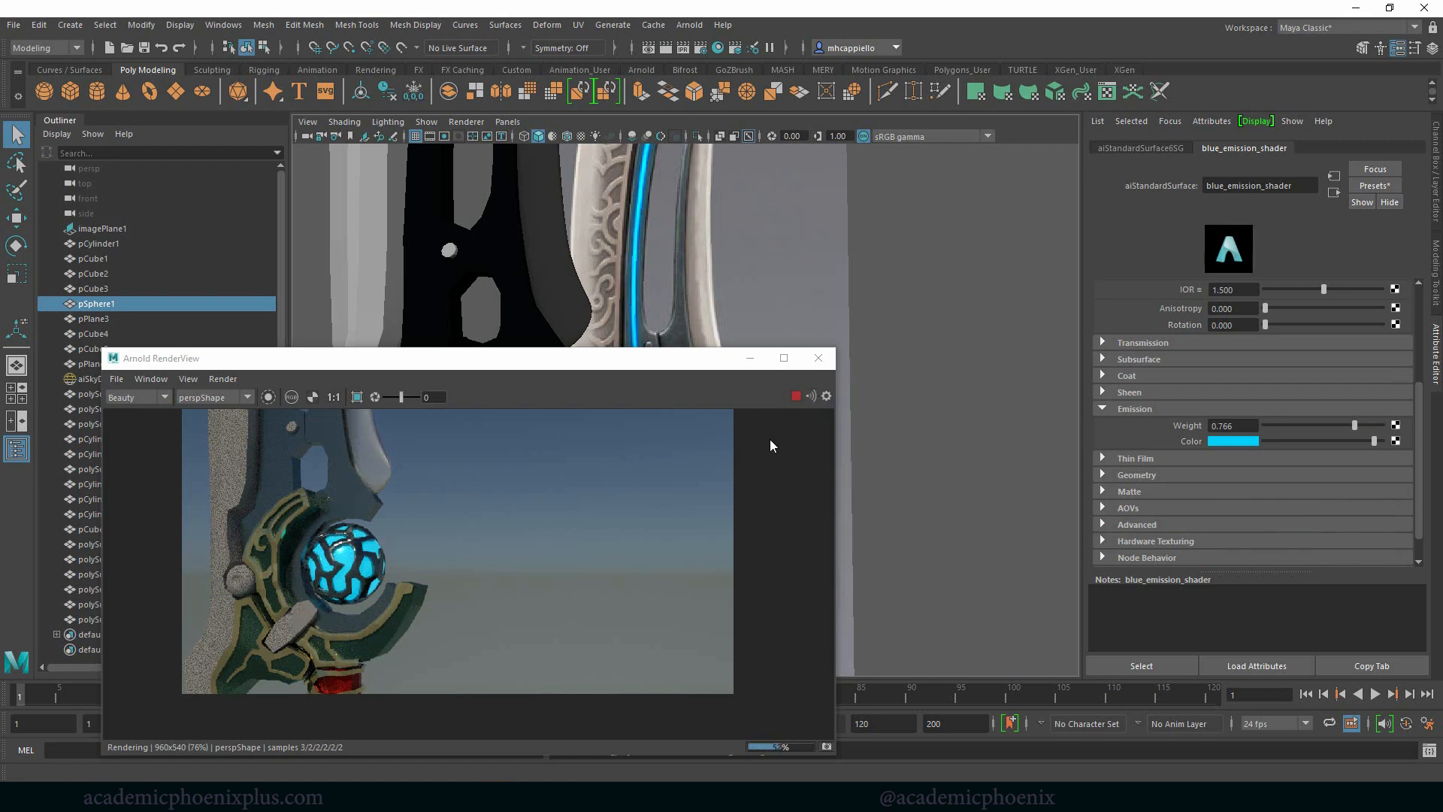
Adjust chrome_shader on pCube5 to metalness 0.584, specular roughness 0.364 and anisotropy 0.123.
{"action": "left_click", "coordinate": [374, 509]}
{"action": "scroll", "coordinate": [1399, 376], "scroll_direction": "up", "scroll_amount": 5}
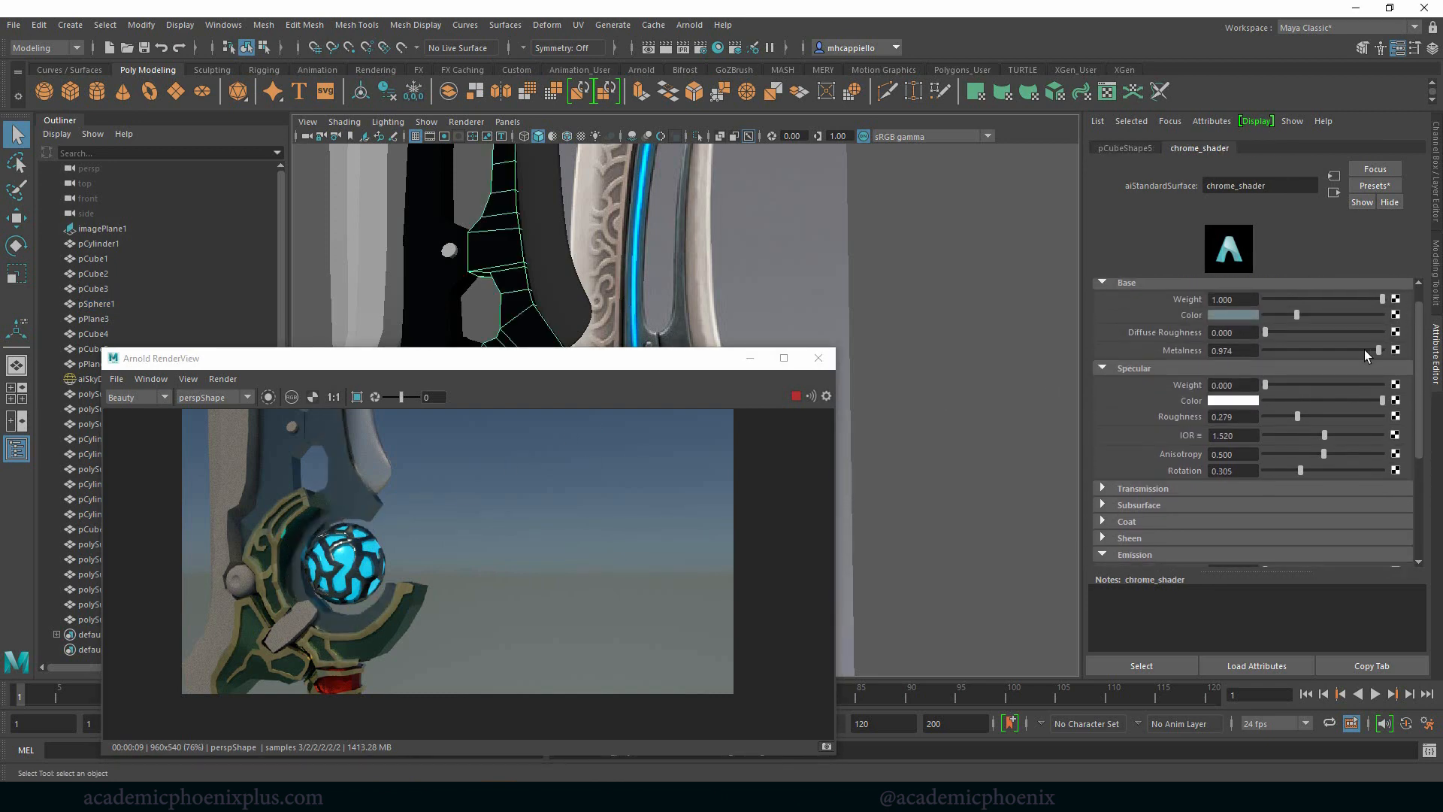
{"action": "left_click_drag", "start_coordinate": [1365, 349], "coordinate": [1359, 349]}
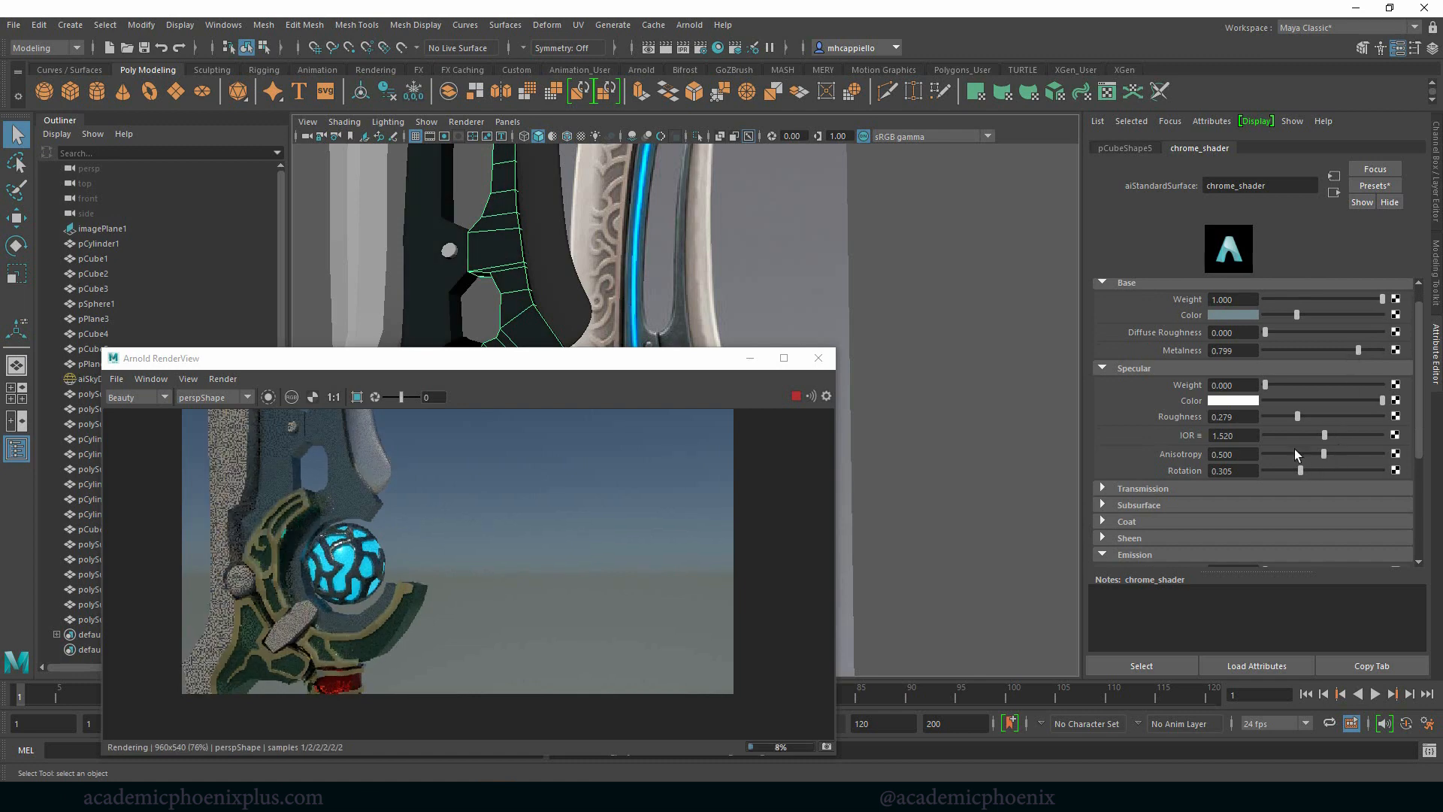
{"action": "left_click_drag", "start_coordinate": [1294, 454], "coordinate": [1279, 454]}
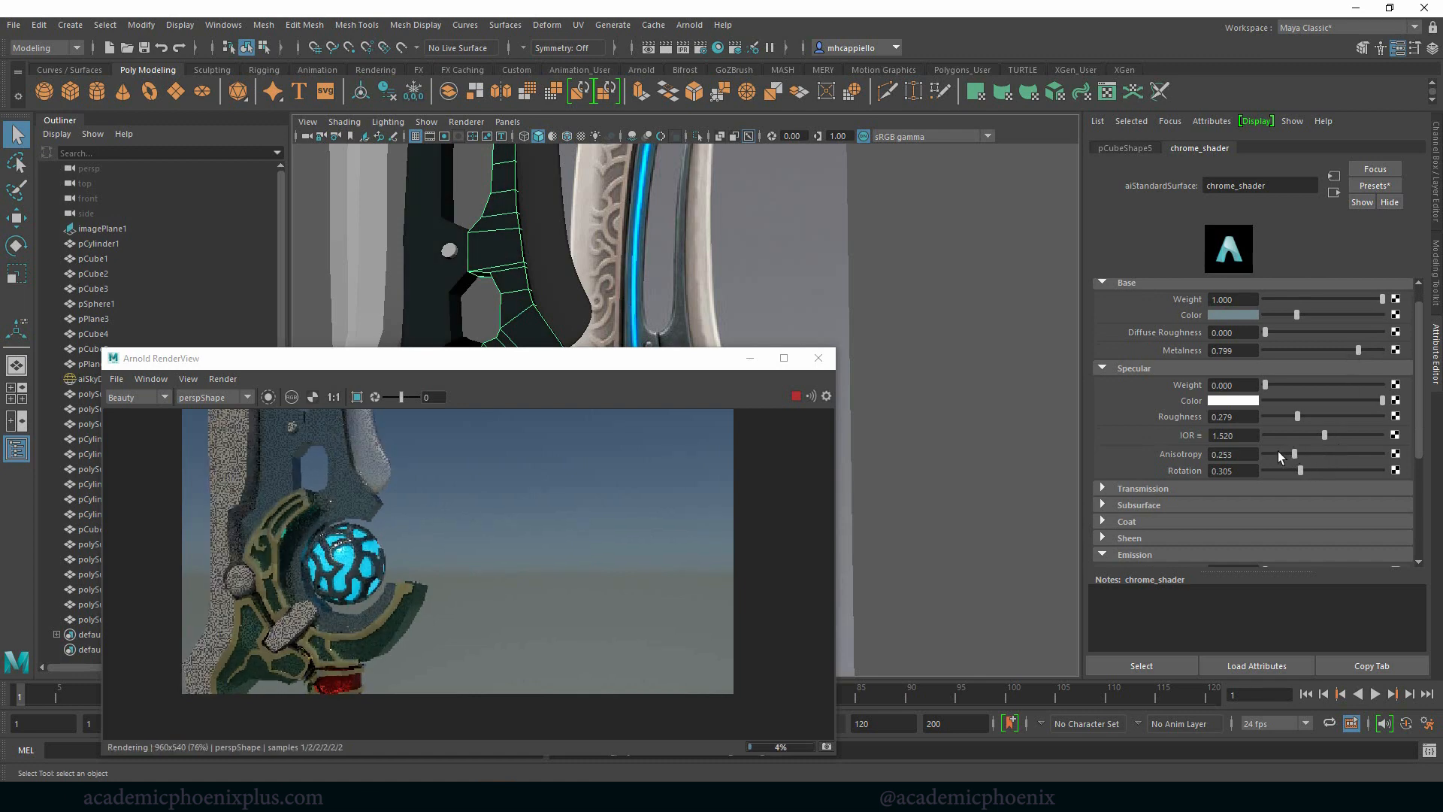
{"action": "left_click", "coordinate": [1306, 415]}
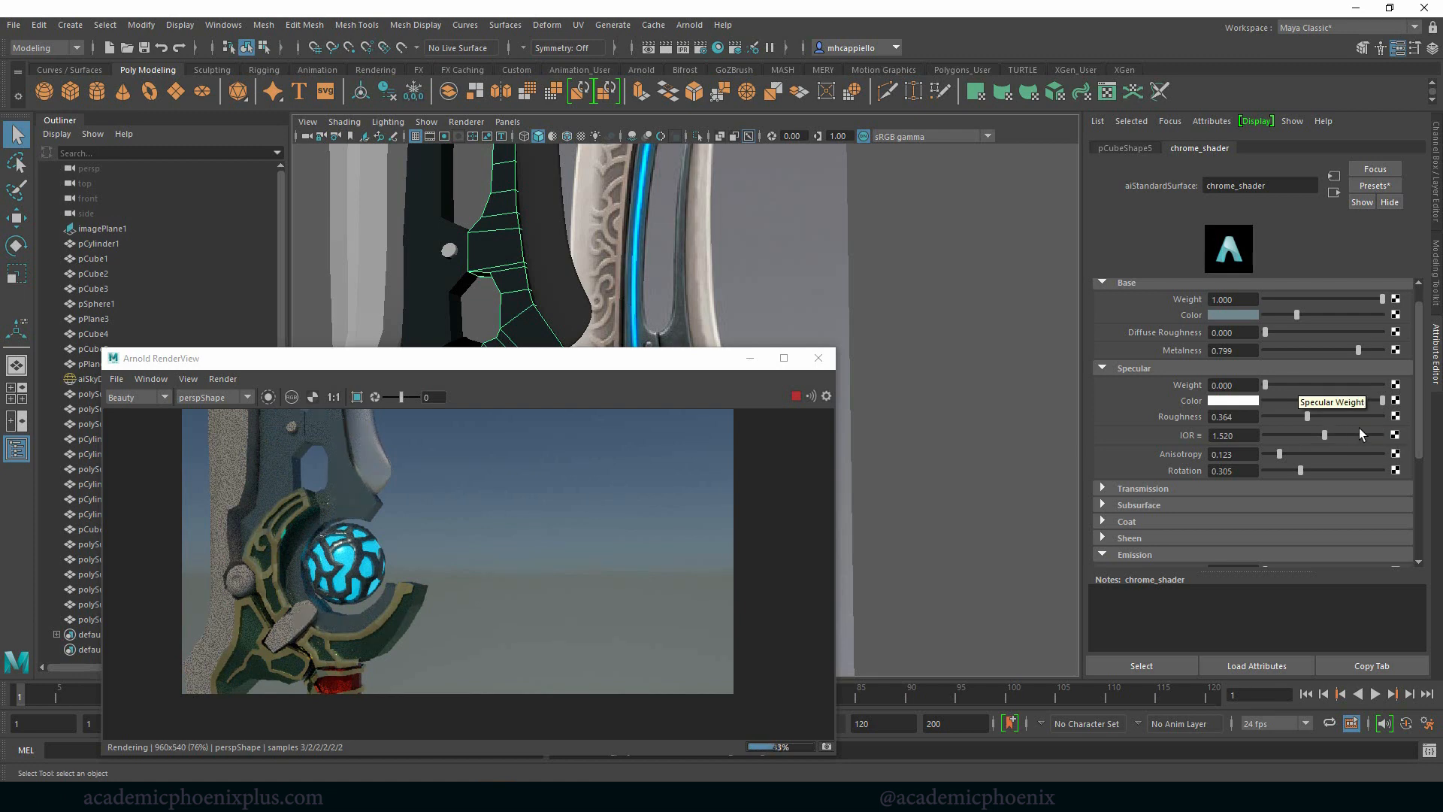
{"action": "left_click", "coordinate": [1341, 351]}
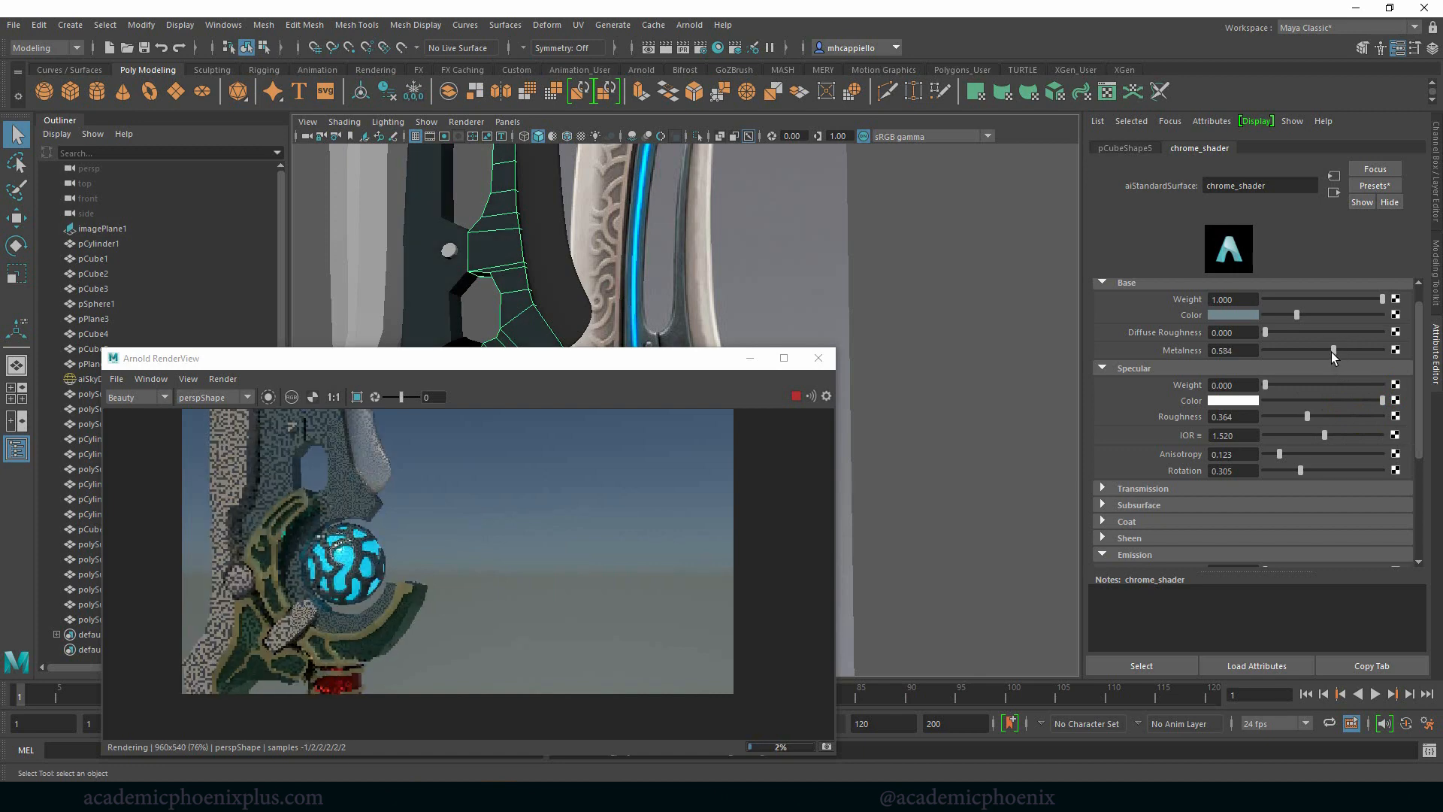
{"action": "left_click_drag", "start_coordinate": [1332, 351], "coordinate": [1336, 352]}
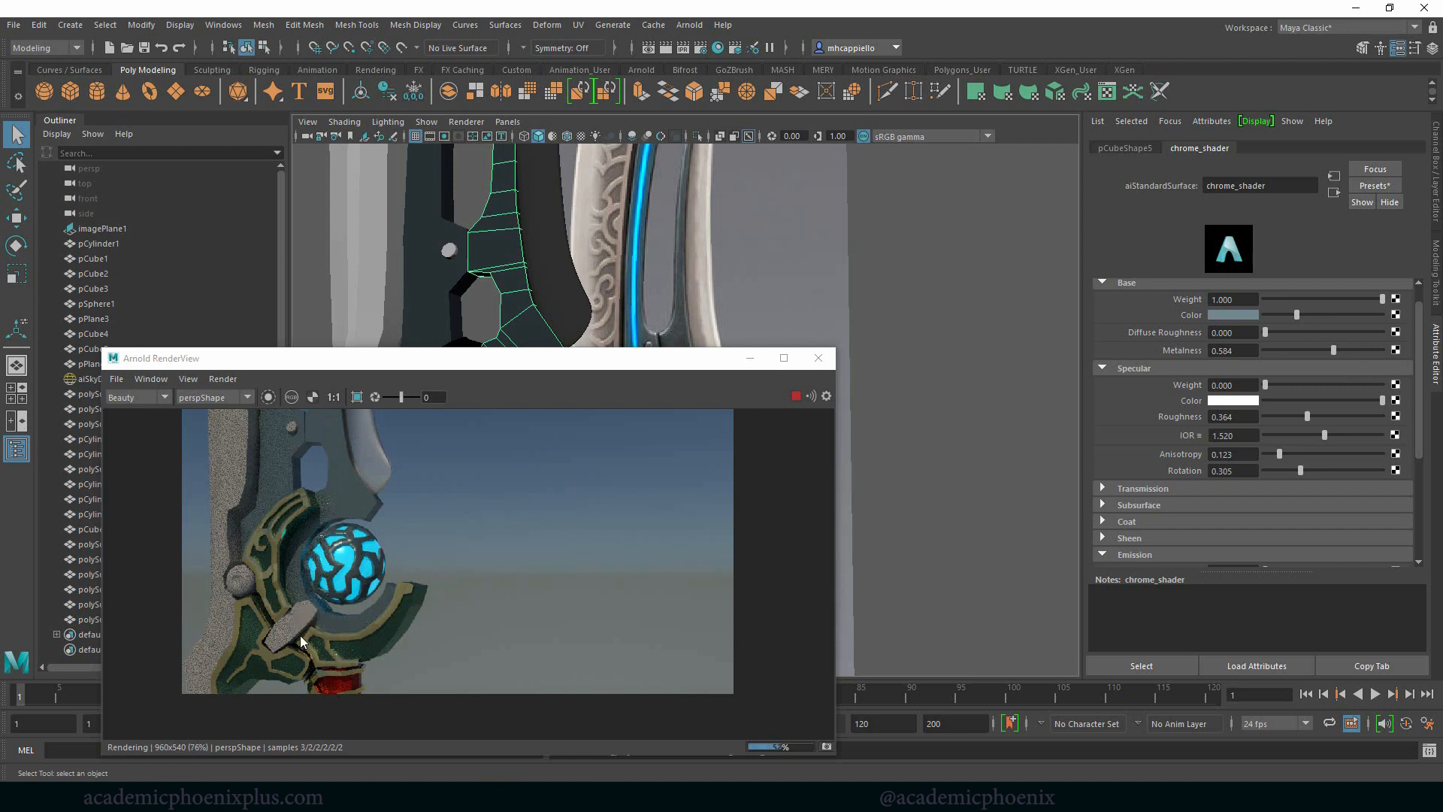
Close the Arnold RenderView and assign the existing chrome_shader to the guard peg pCube6 and the round stud pCylinder6.
{"action": "left_click", "coordinate": [818, 359]}
{"action": "left_click_drag", "start_coordinate": [707, 410], "coordinate": [628, 417], "text": "alt"}
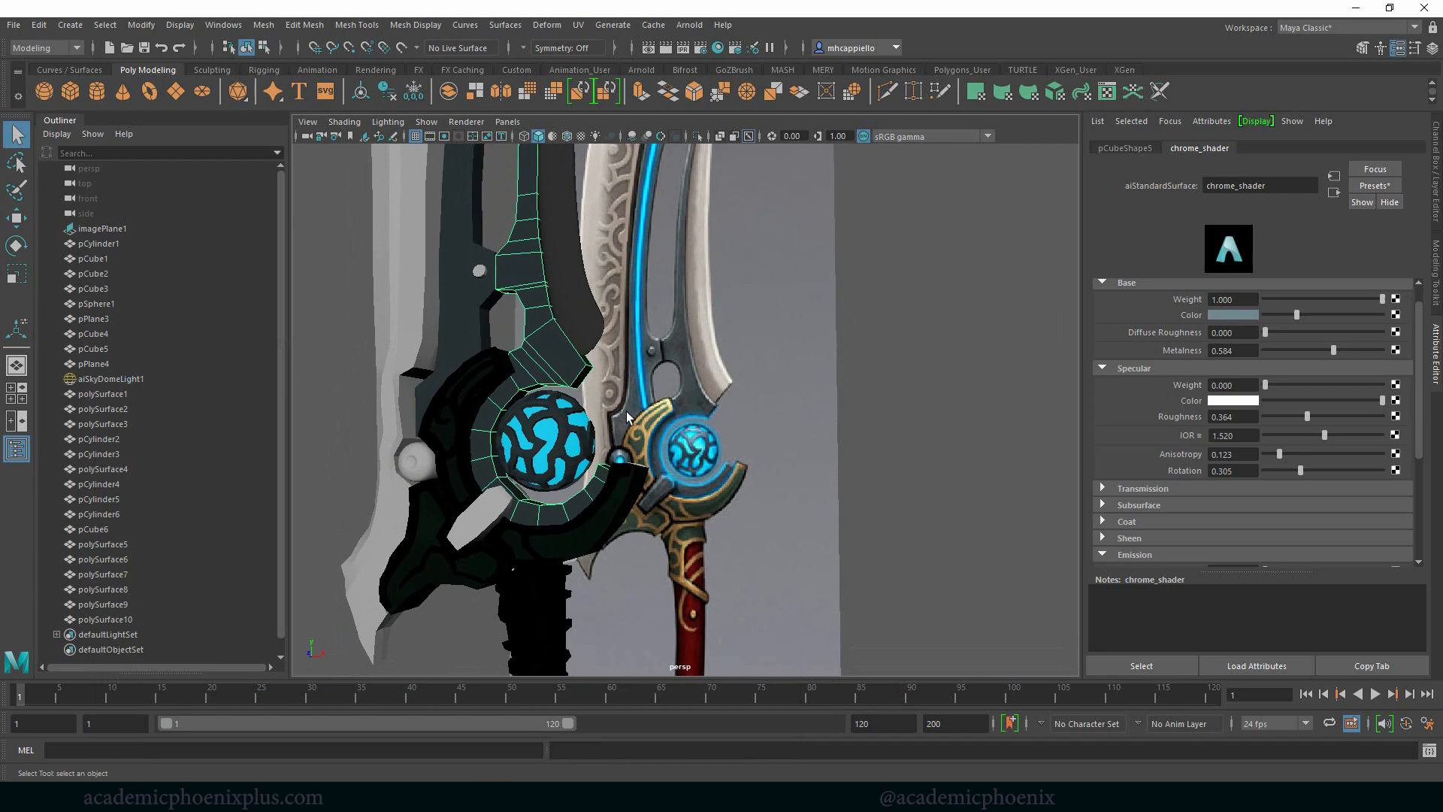
{"action": "left_click", "coordinate": [485, 504]}
{"action": "right_click", "coordinate": [484, 506]}
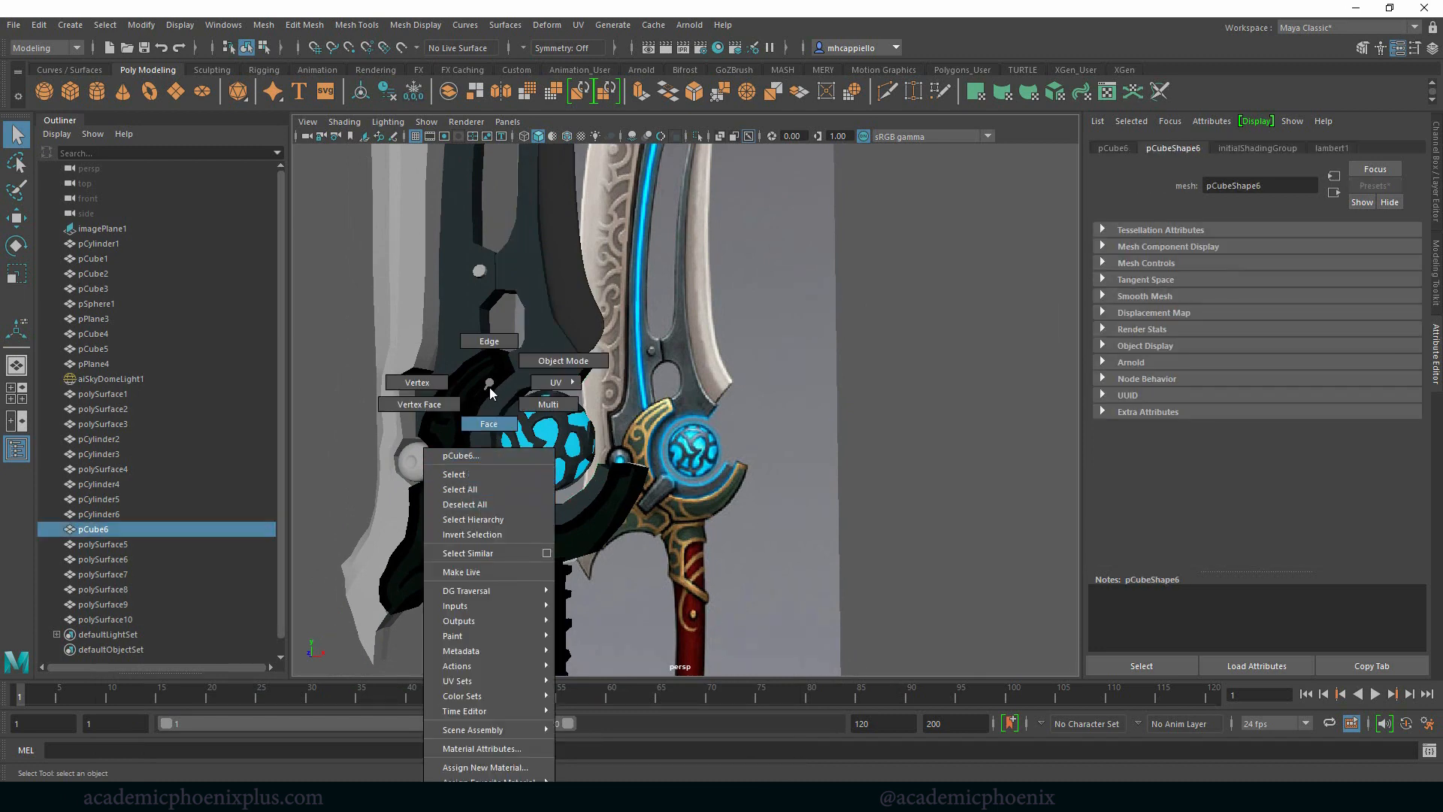
{"action": "left_click", "coordinate": [417, 467], "text": "shift"}
{"action": "right_click", "coordinate": [417, 463]}
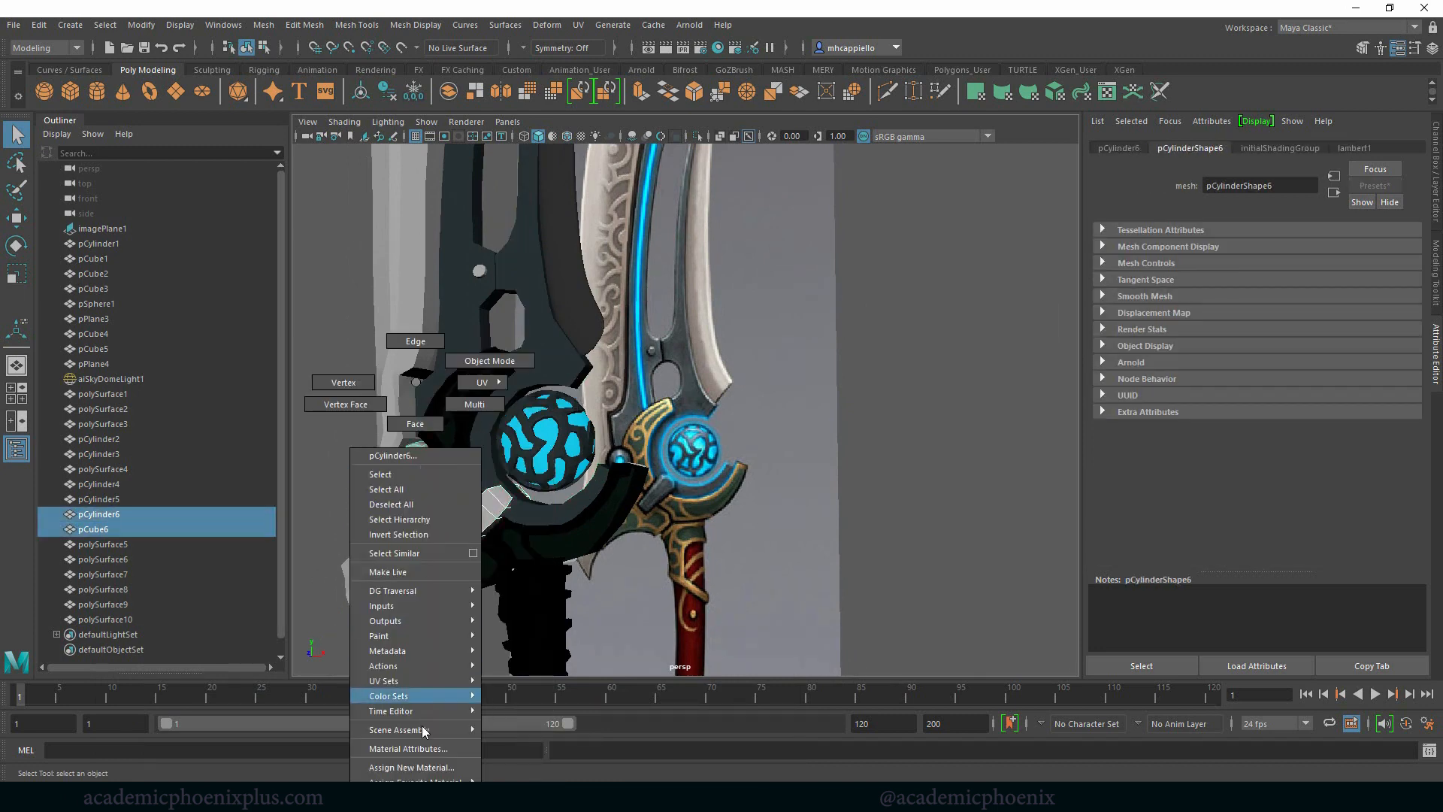
{"action": "mouse_move", "coordinate": [414, 781]}
{"action": "left_click", "coordinate": [542, 693]}
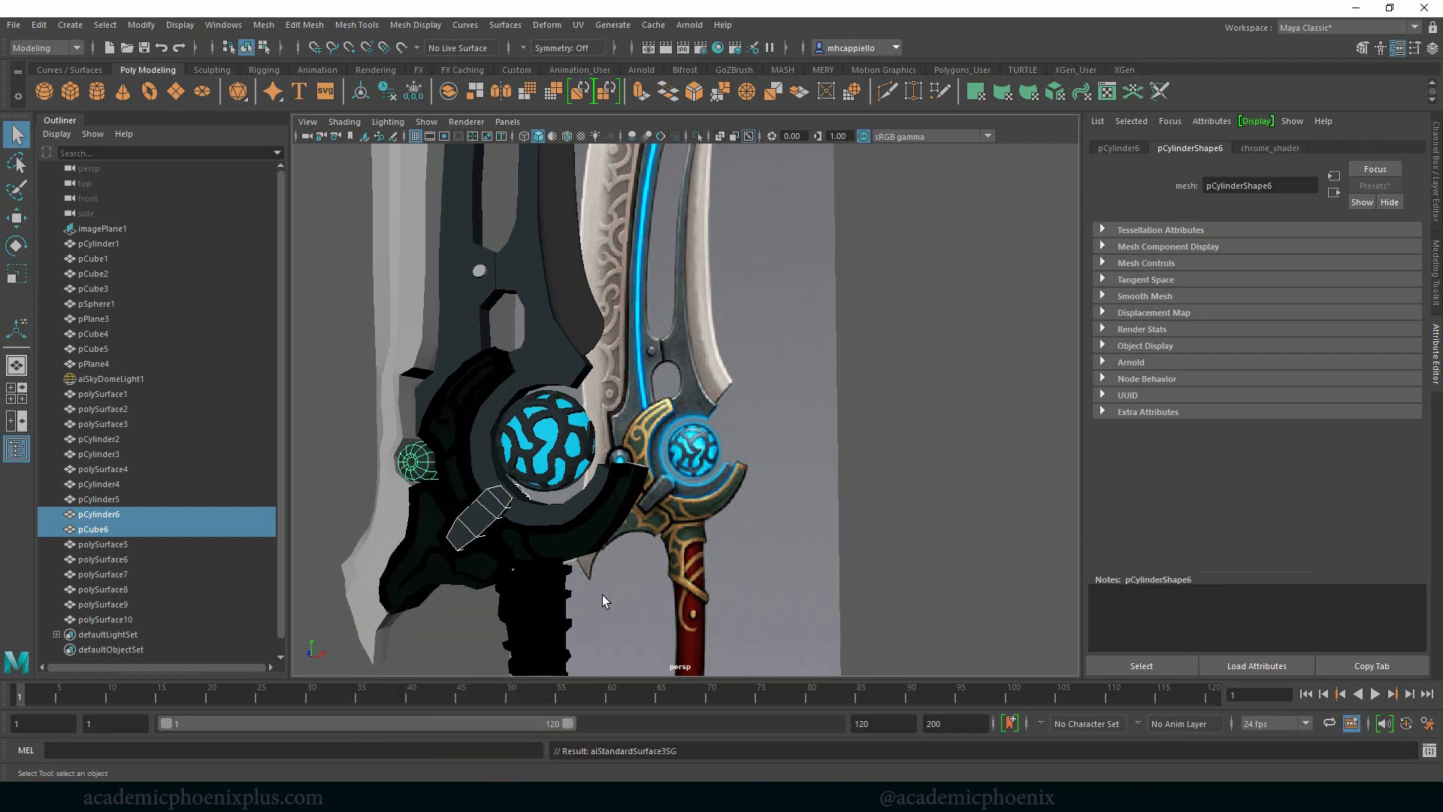
Assign the existing blue_emission_shader to the round guard stud pCylinder6.
{"action": "left_click_drag", "start_coordinate": [603, 593], "coordinate": [605, 470], "text": "alt"}
{"action": "right_click", "coordinate": [542, 455]}
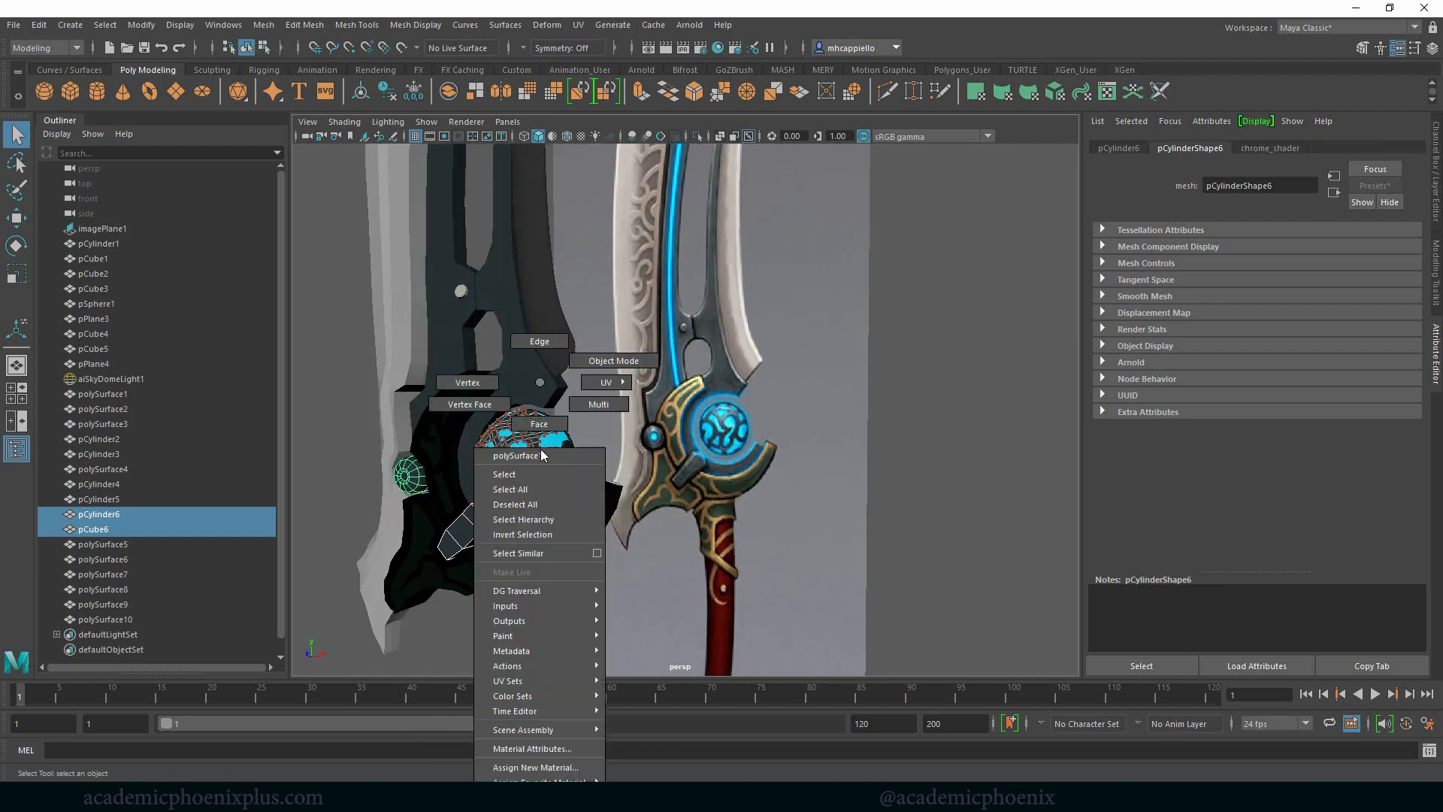
{"action": "left_click", "coordinate": [614, 361]}
{"action": "scroll", "coordinate": [639, 485], "scroll_direction": "up", "scroll_amount": 5}
{"action": "left_click_drag", "start_coordinate": [636, 483], "coordinate": [737, 489], "text": "alt"}
{"action": "right_click", "coordinate": [439, 533]}
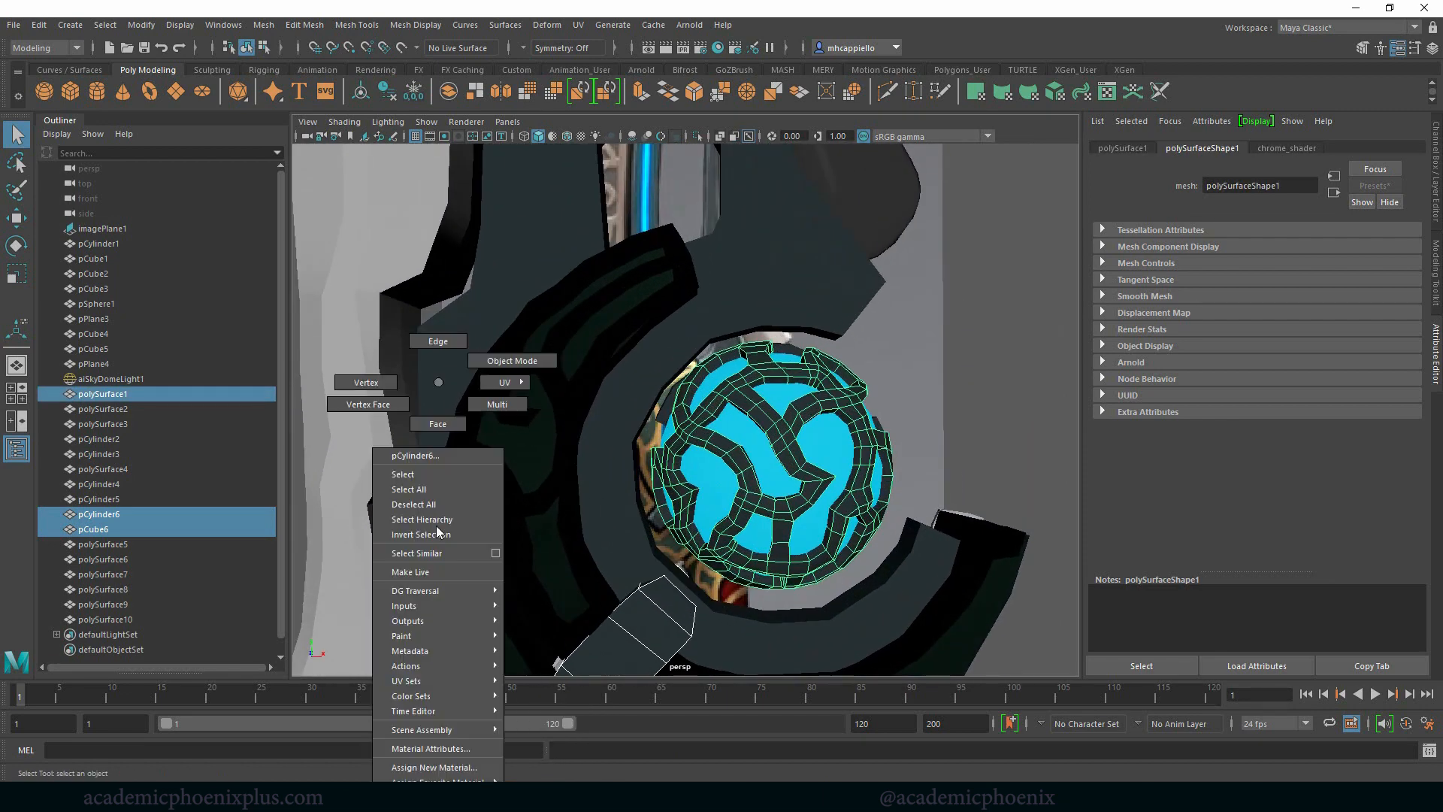
{"action": "left_click", "coordinate": [438, 532]}
{"action": "right_click", "coordinate": [430, 534]}
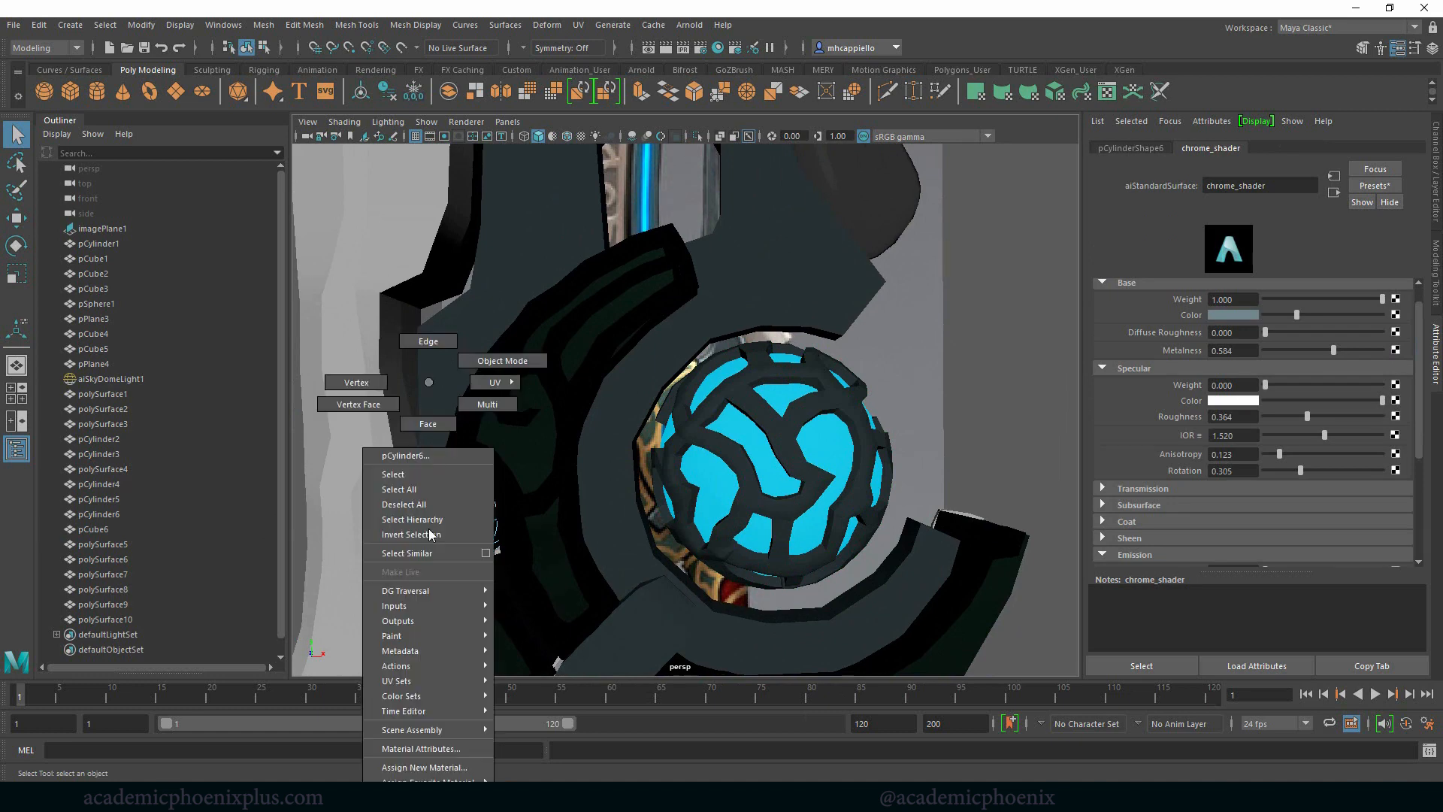
{"action": "mouse_move", "coordinate": [428, 780]}
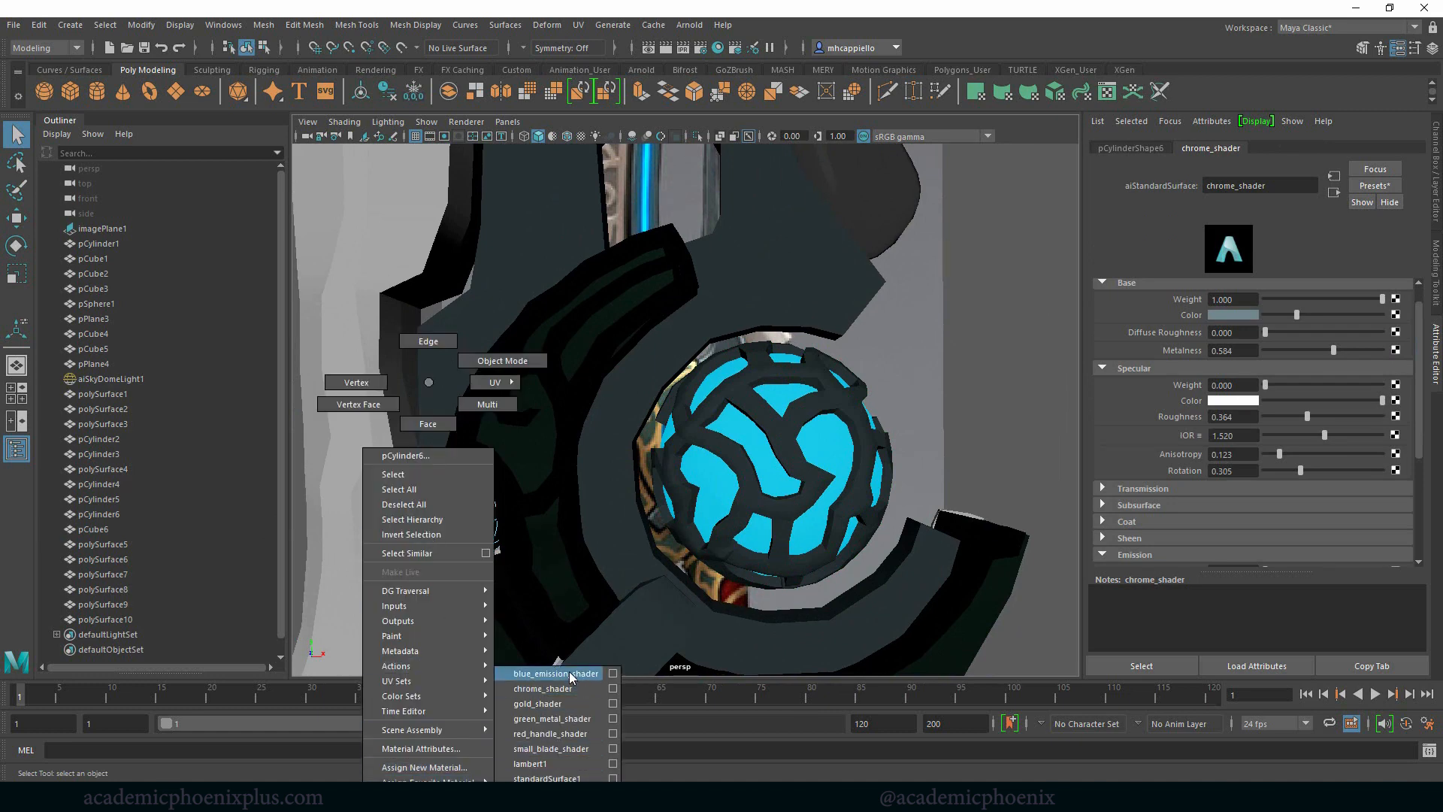
{"action": "left_click", "coordinate": [553, 674]}
Render the whole sword in the Arnold RenderView to check the materials, and close the render window.
{"action": "scroll", "coordinate": [731, 354], "scroll_direction": "down", "scroll_amount": 5}
{"action": "scroll", "coordinate": [752, 421], "scroll_direction": "down", "scroll_amount": 5}
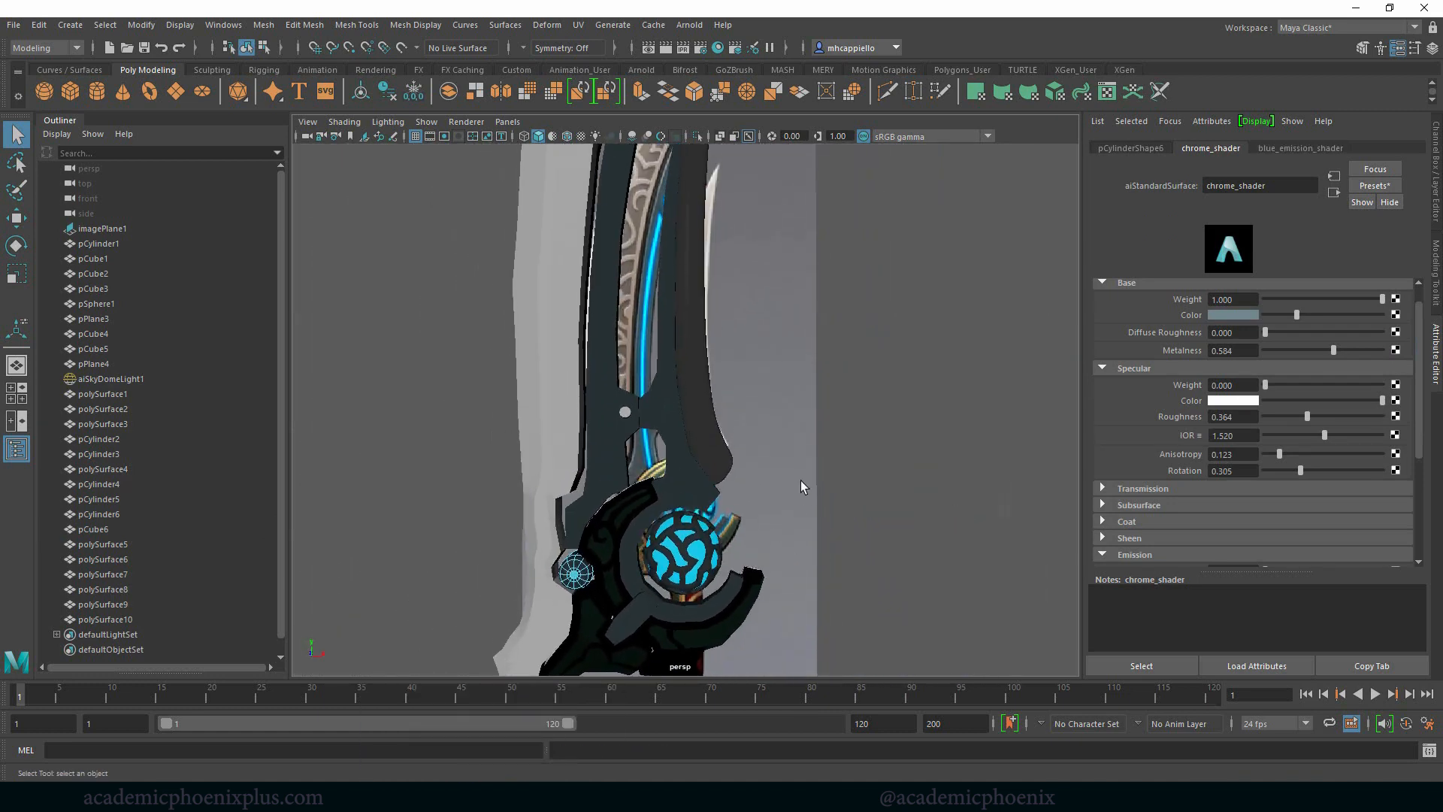
{"action": "left_click_drag", "start_coordinate": [715, 390], "coordinate": [808, 450], "text": "alt"}
{"action": "right_click_drag", "start_coordinate": [809, 450], "coordinate": [654, 399], "text": "alt"}
{"action": "left_click", "coordinate": [688, 25]}
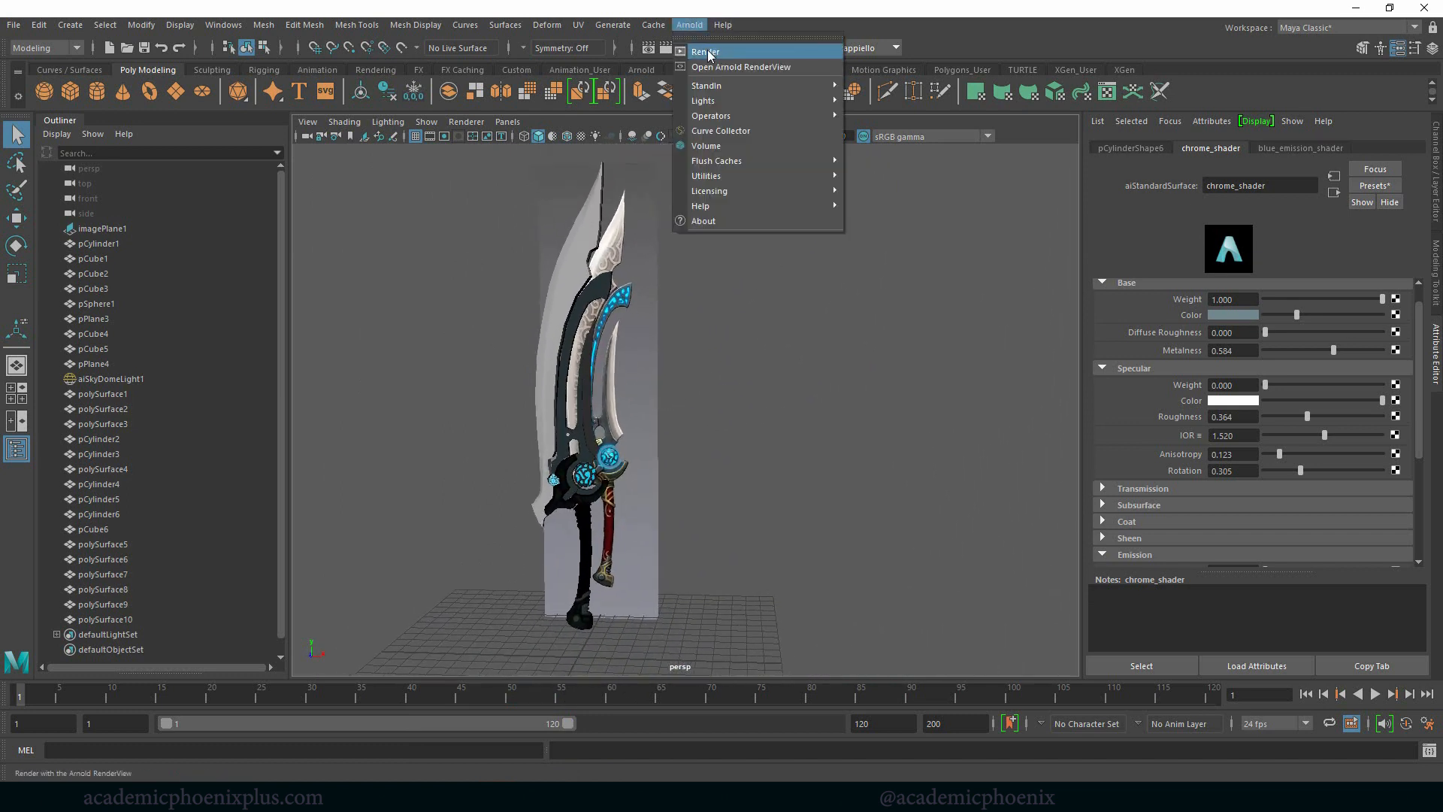
{"action": "left_click", "coordinate": [696, 36]}
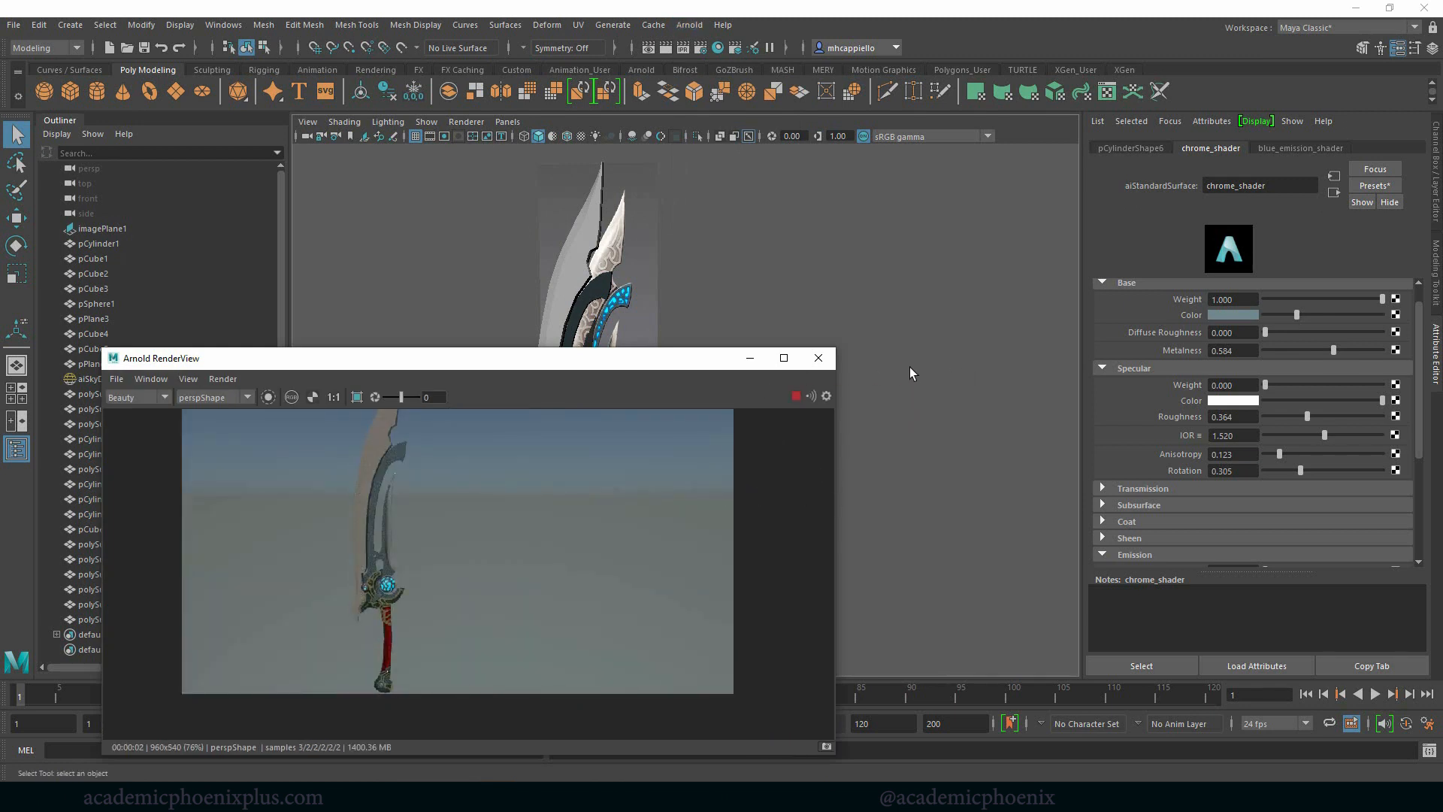
{"action": "left_click", "coordinate": [819, 359]}
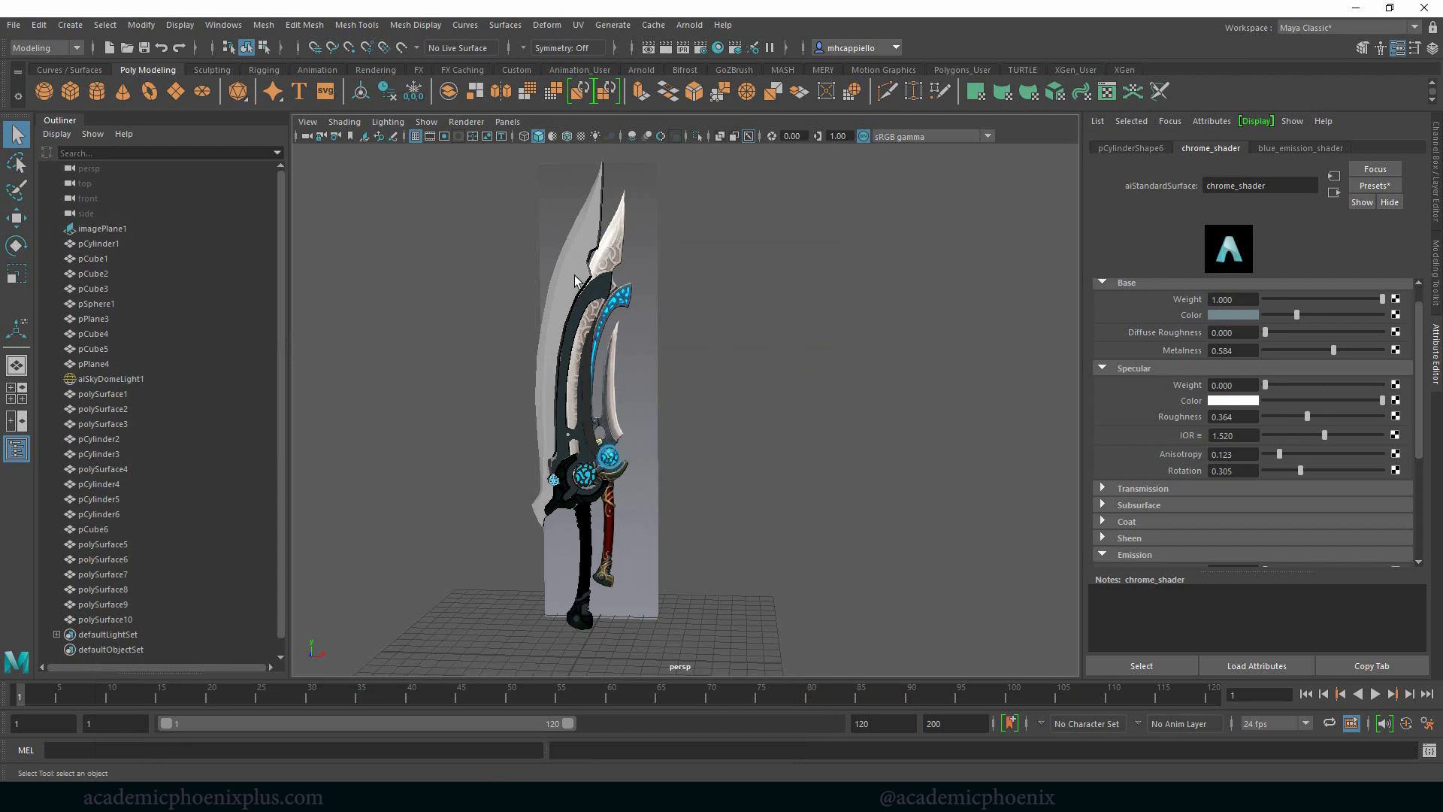
Graph small_blade_shader in the Hypershade and duplicate its complete shading network.
{"action": "left_click", "coordinate": [568, 252]}
{"action": "right_click_drag", "start_coordinate": [566, 287], "coordinate": [870, 500]}
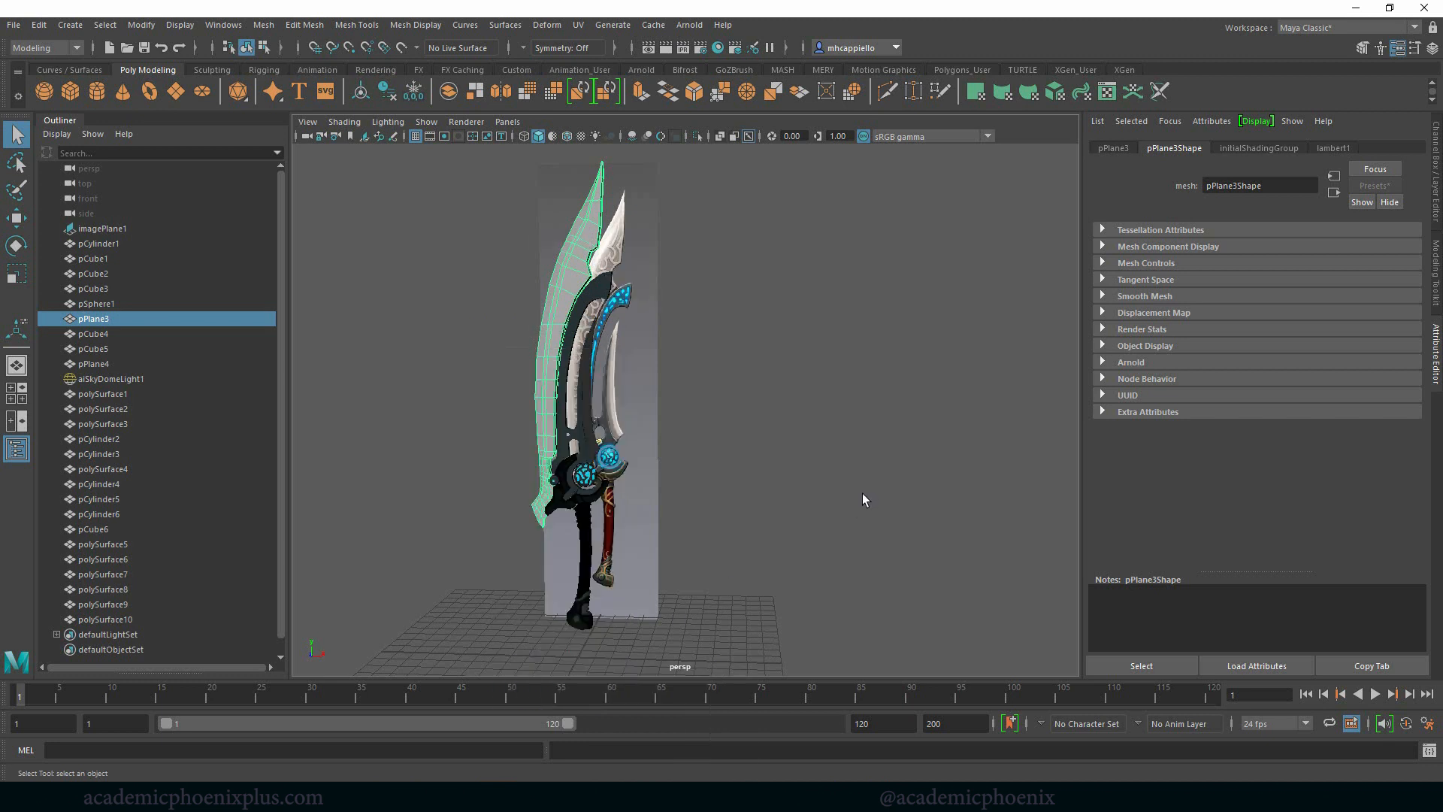
{"action": "left_click", "coordinate": [718, 47]}
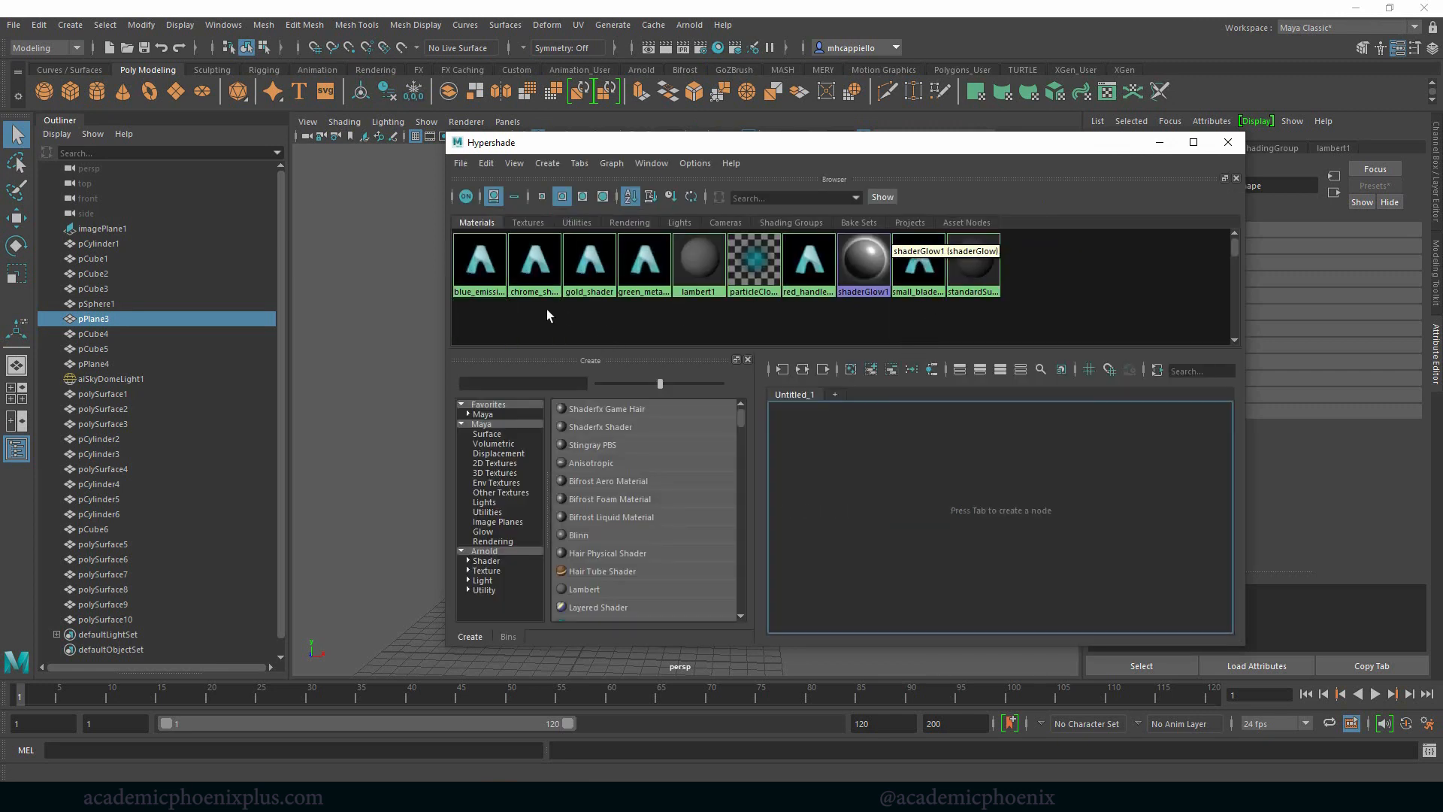
{"action": "left_click", "coordinate": [918, 278]}
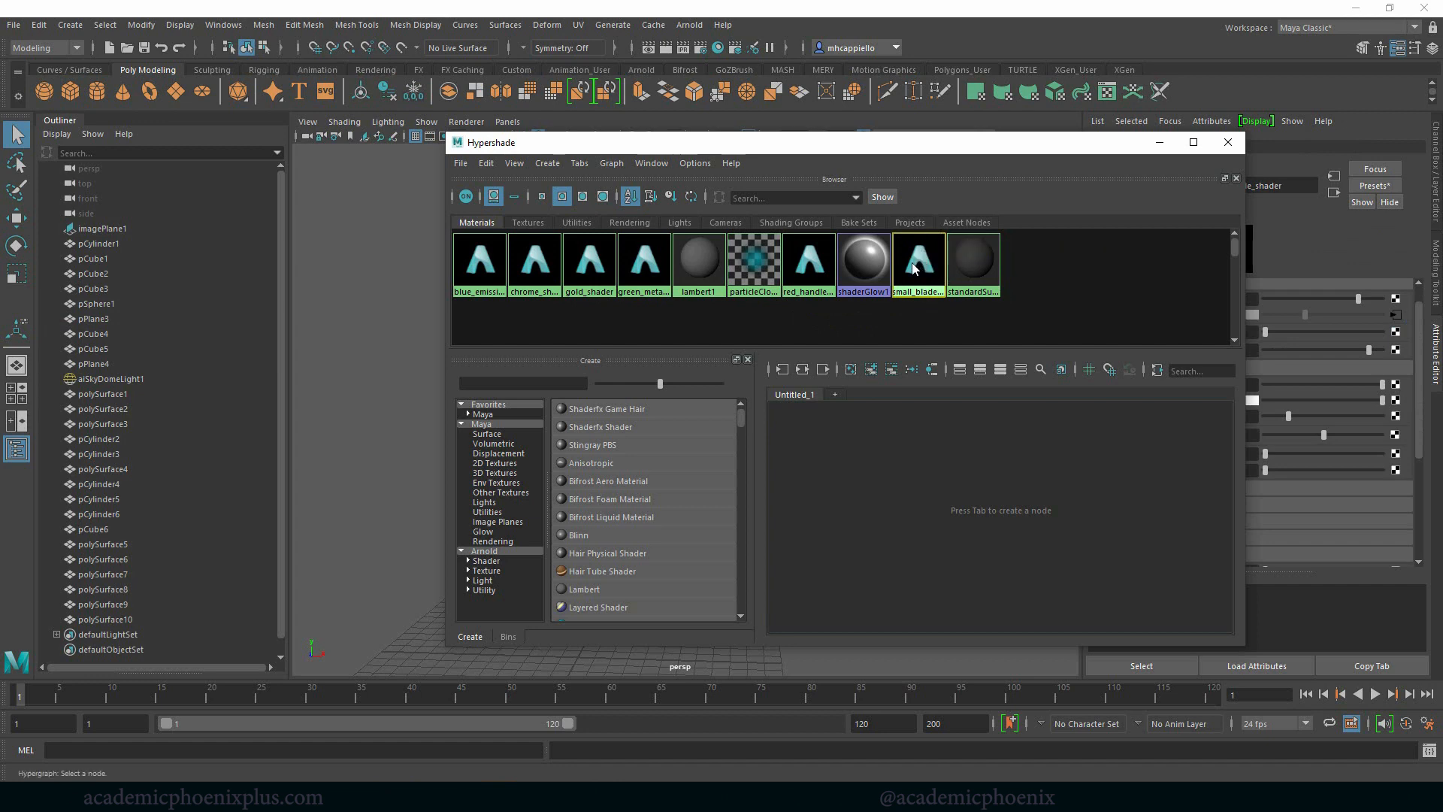
{"action": "right_click_drag", "start_coordinate": [920, 261], "coordinate": [928, 305]}
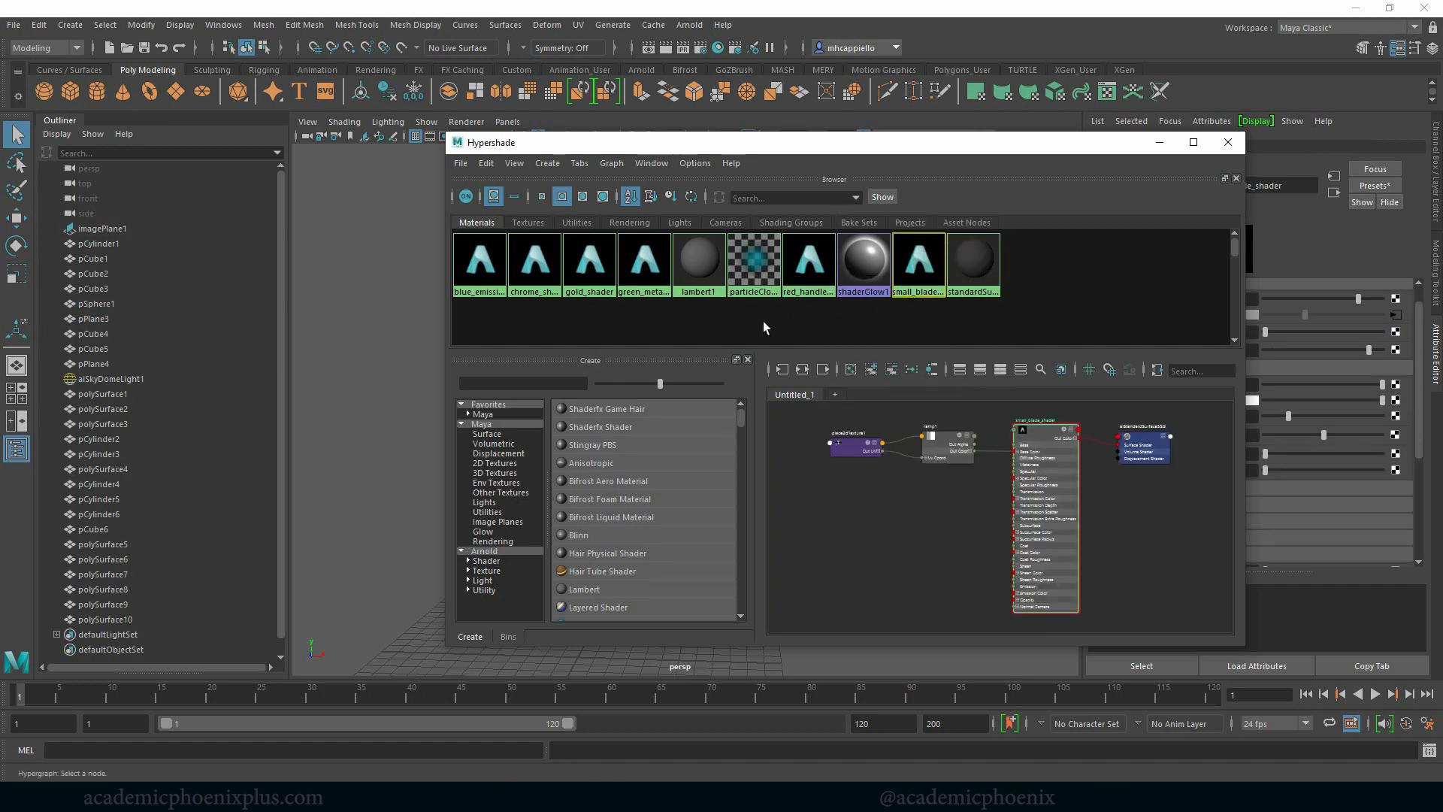
{"action": "left_click", "coordinate": [1041, 434]}
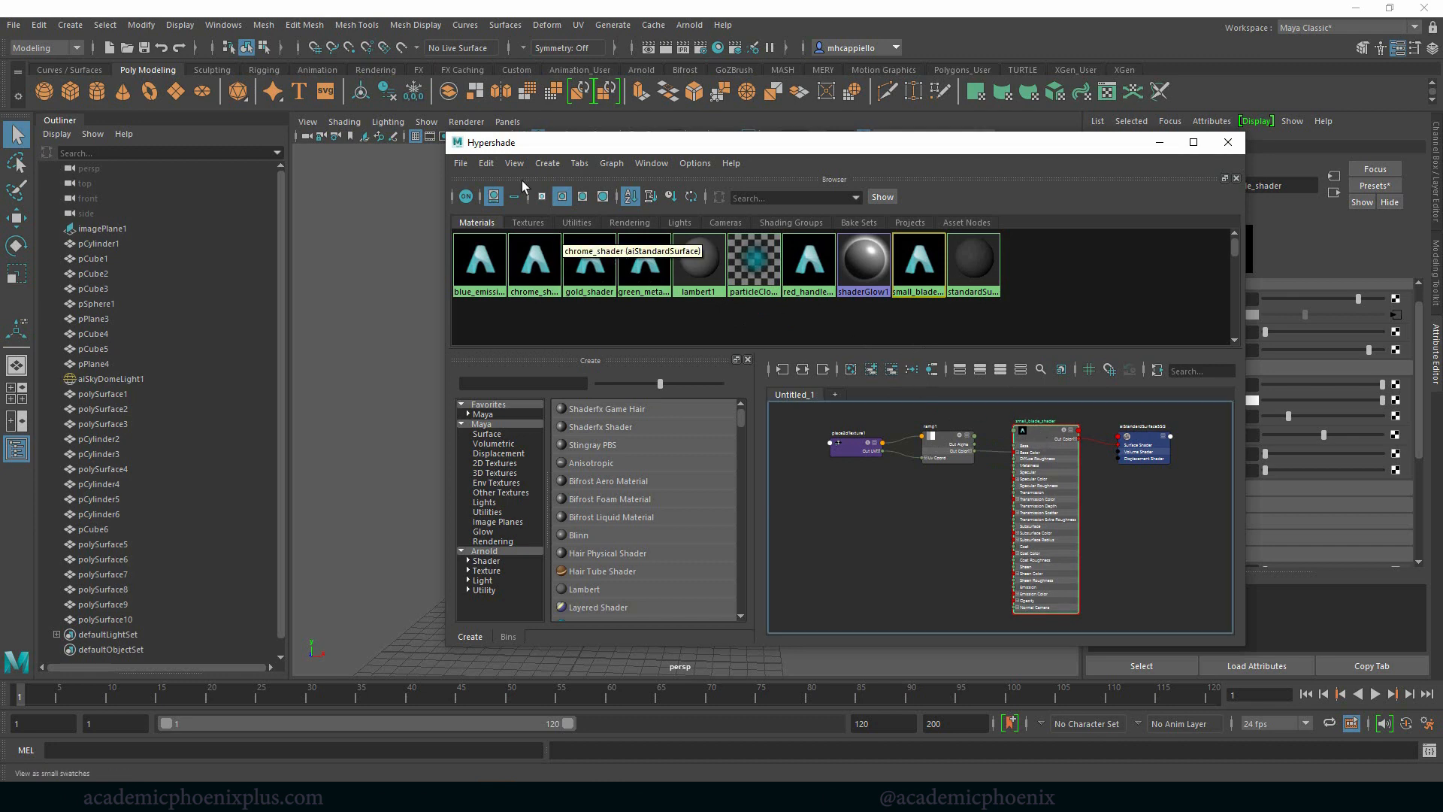
{"action": "left_click", "coordinate": [488, 163]}
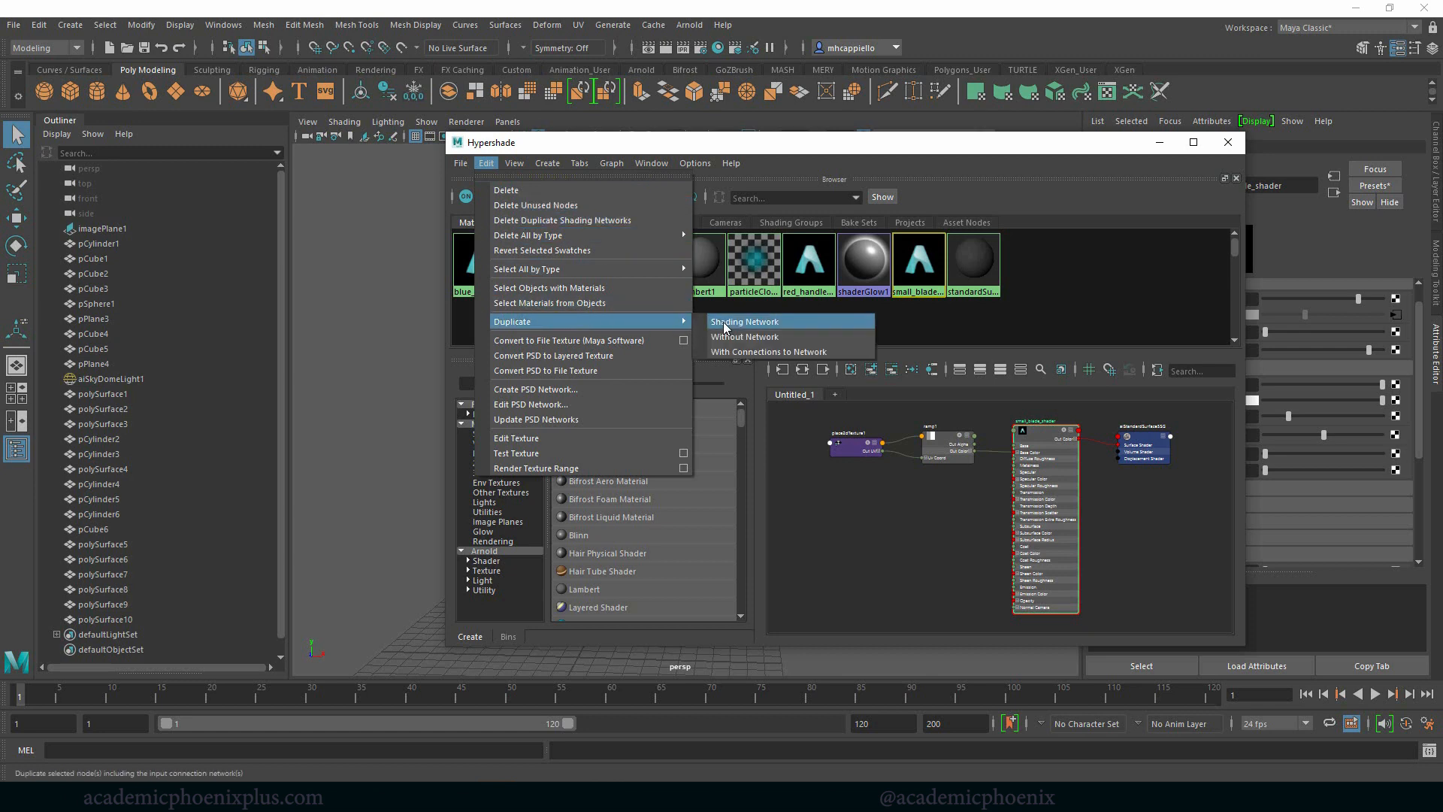
{"action": "left_click", "coordinate": [726, 323]}
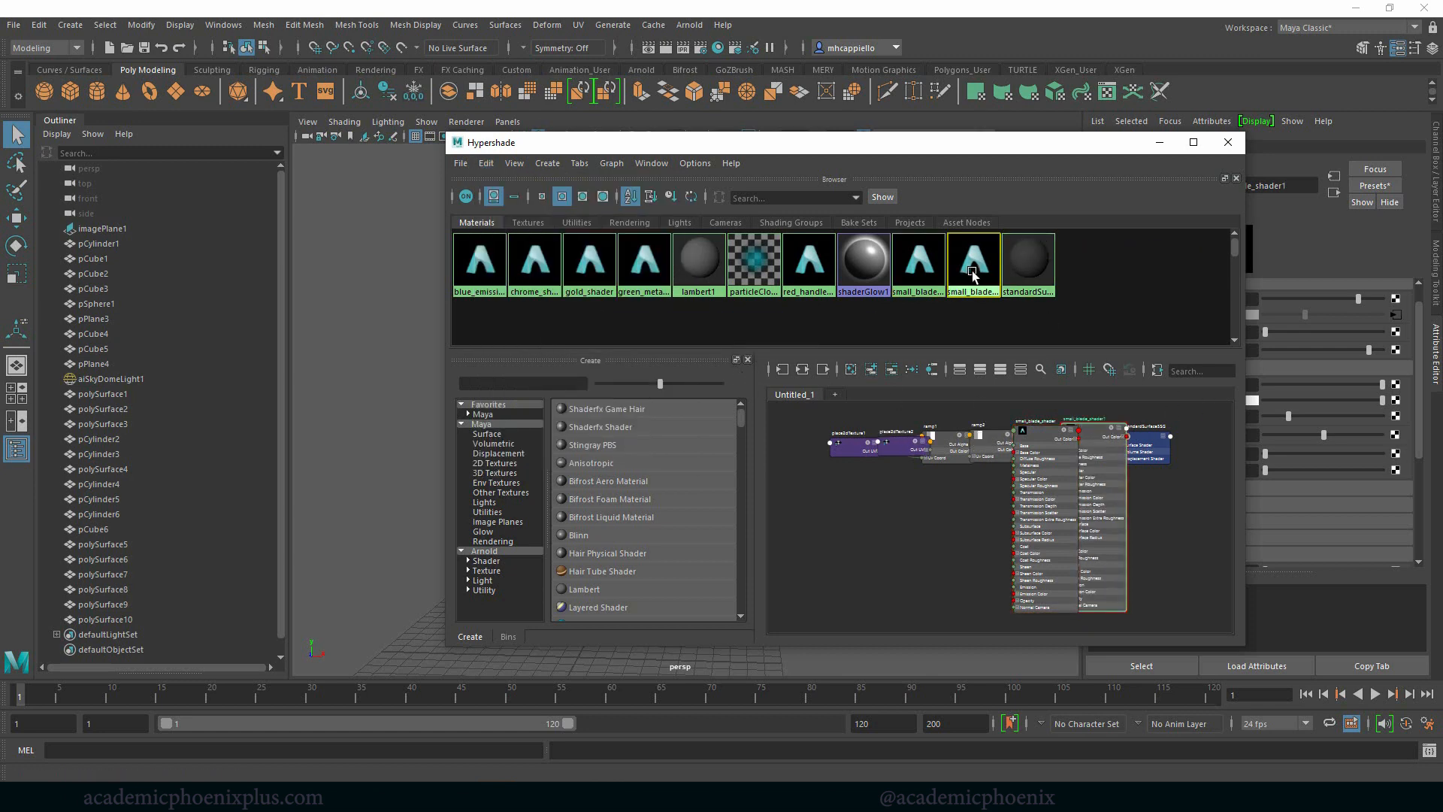
{"action": "left_click_drag", "start_coordinate": [1093, 431], "coordinate": [1103, 424]}
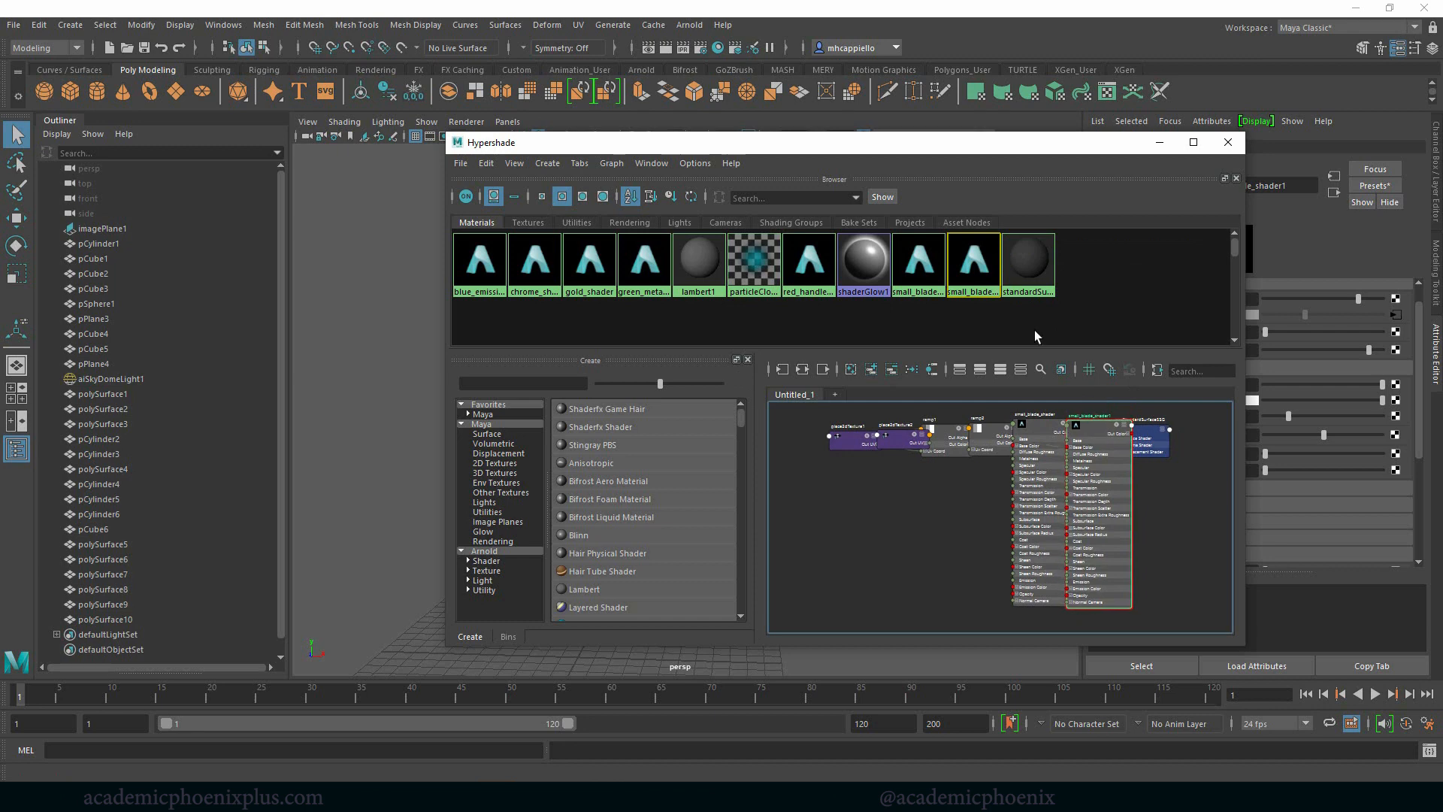
Rename the duplicated blade shader as large_blade_shader and close the Hypershade.
{"action": "left_click_drag", "start_coordinate": [1104, 144], "coordinate": [976, 166]}
{"action": "left_click_drag", "start_coordinate": [1227, 184], "coordinate": [1144, 182]}
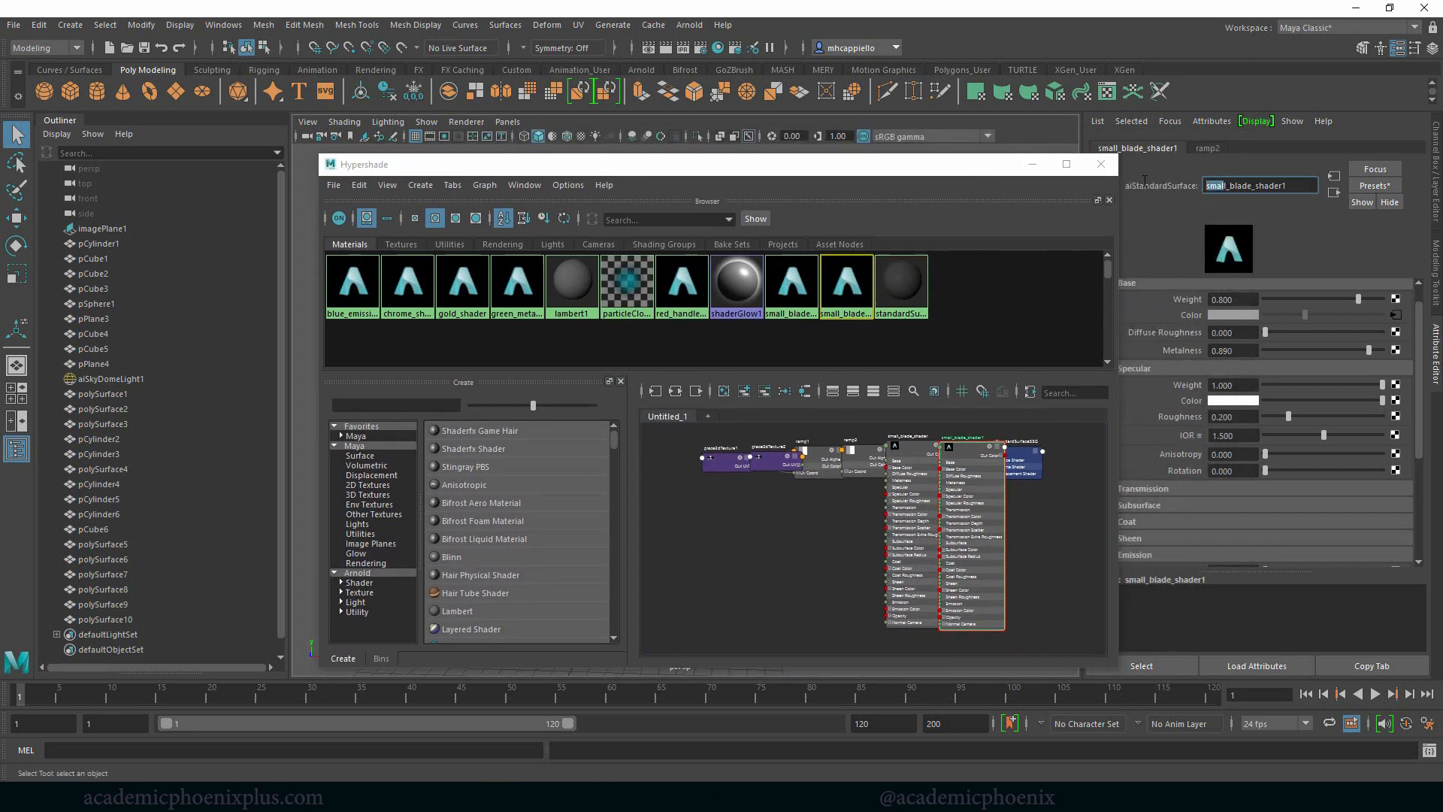
{"action": "key", "text": "BackSpace"}
{"action": "type", "text": "large"}
{"action": "key", "text": "End"}
{"action": "key", "text": "BackSpace"}
{"action": "key", "text": "Return"}
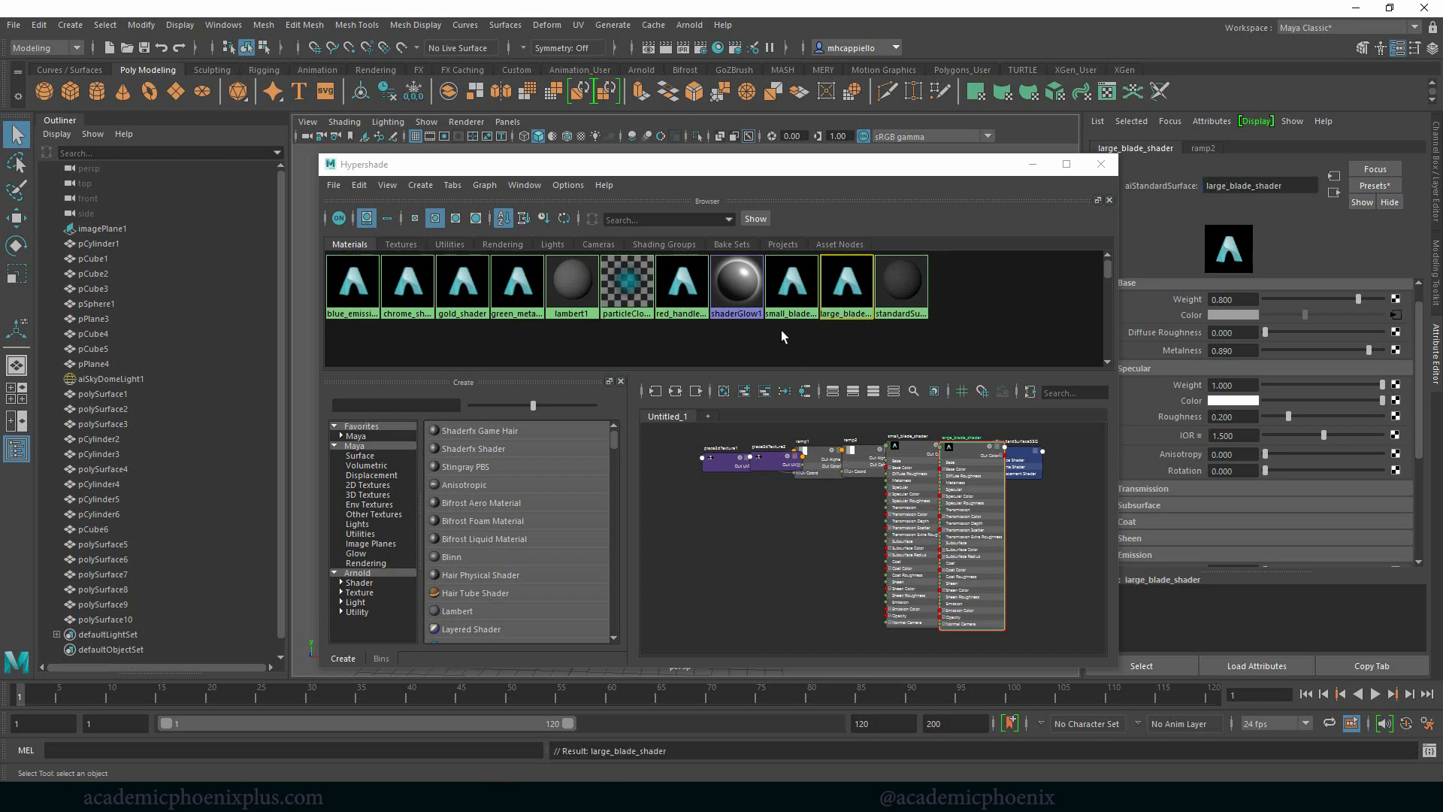
{"action": "left_click", "coordinate": [1103, 163]}
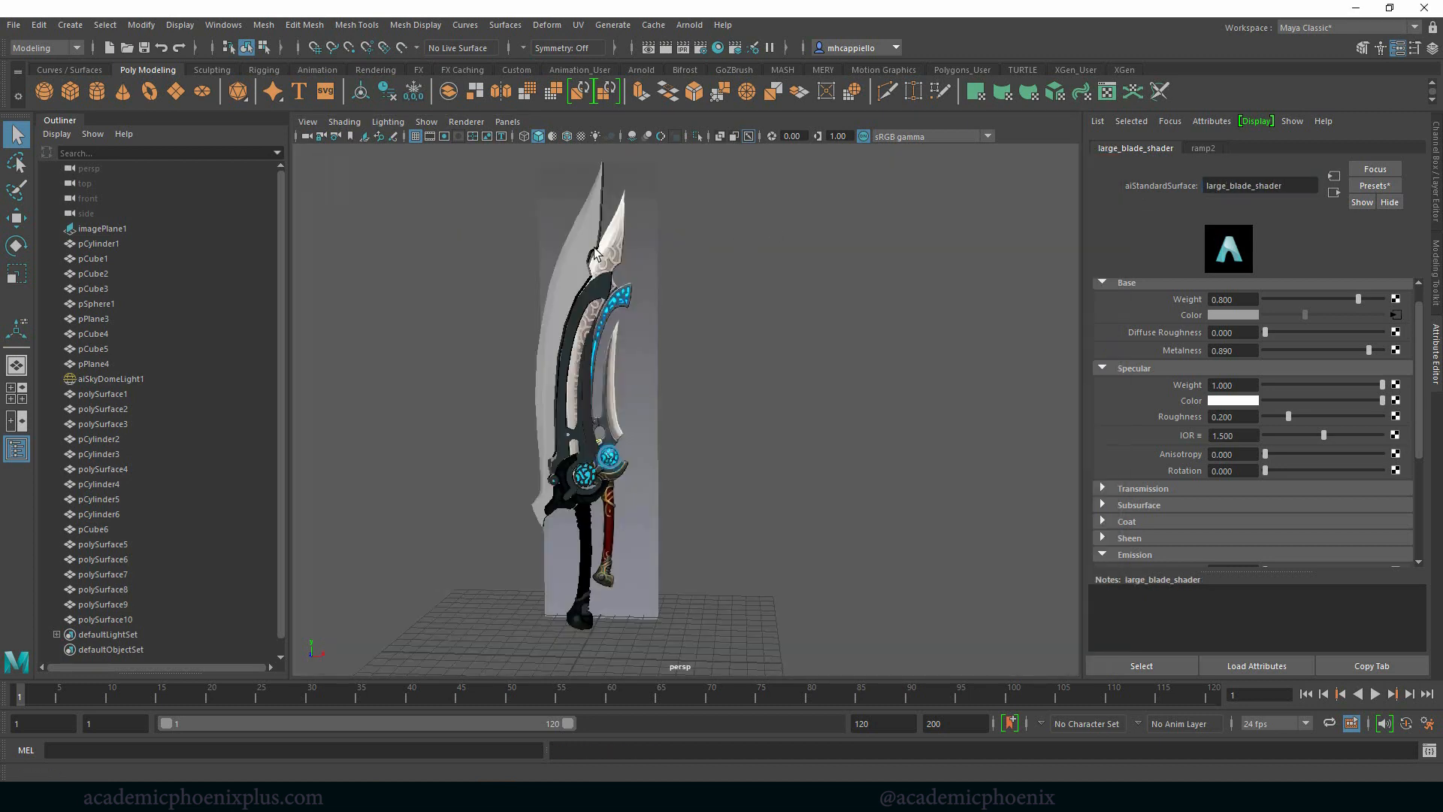
Try to assign the existing large_blade_shader to the large blade pPlane3.
{"action": "left_click", "coordinate": [579, 259]}
{"action": "right_click_drag", "start_coordinate": [574, 255], "coordinate": [718, 718]}
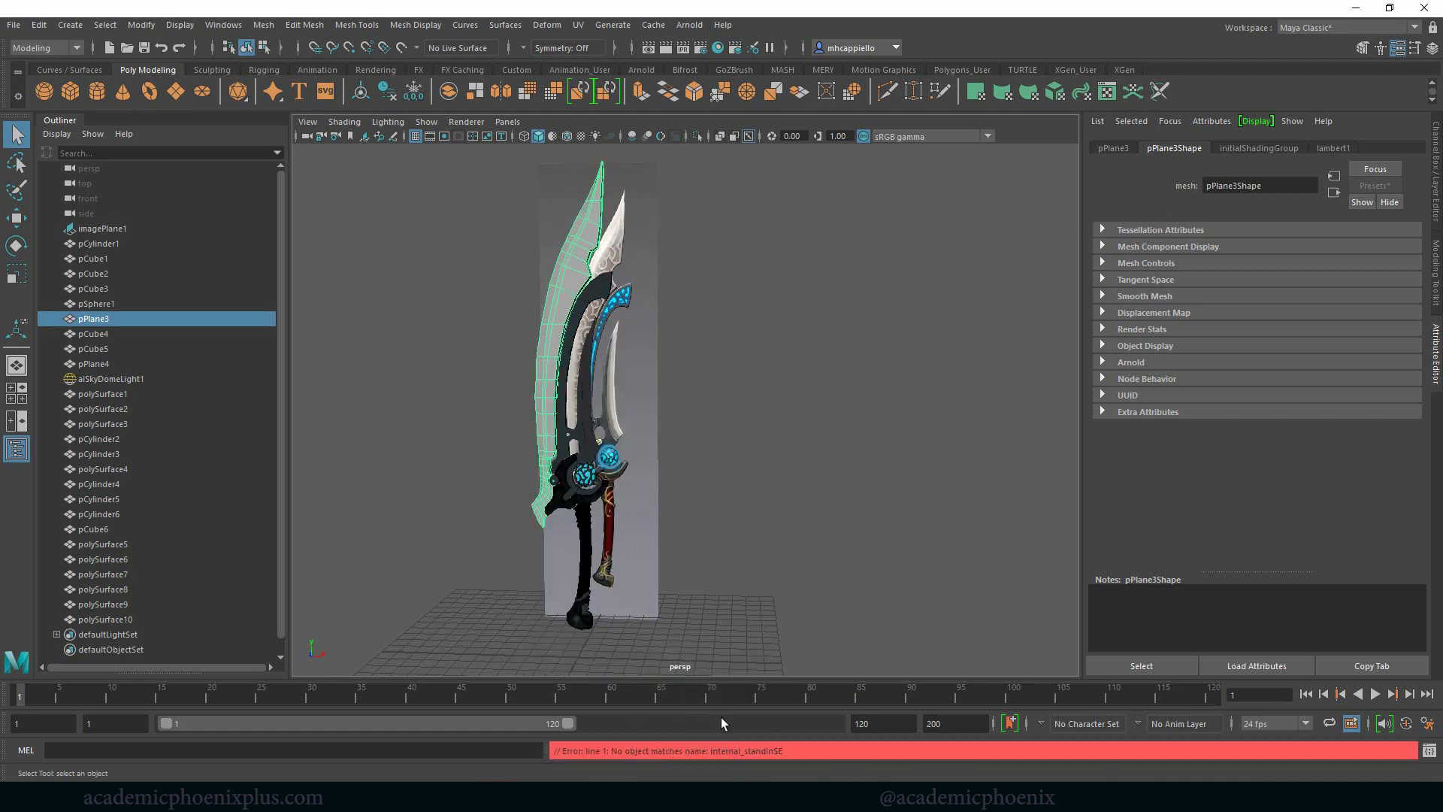
{"action": "left_click", "coordinate": [782, 440]}
{"action": "left_click", "coordinate": [573, 246]}
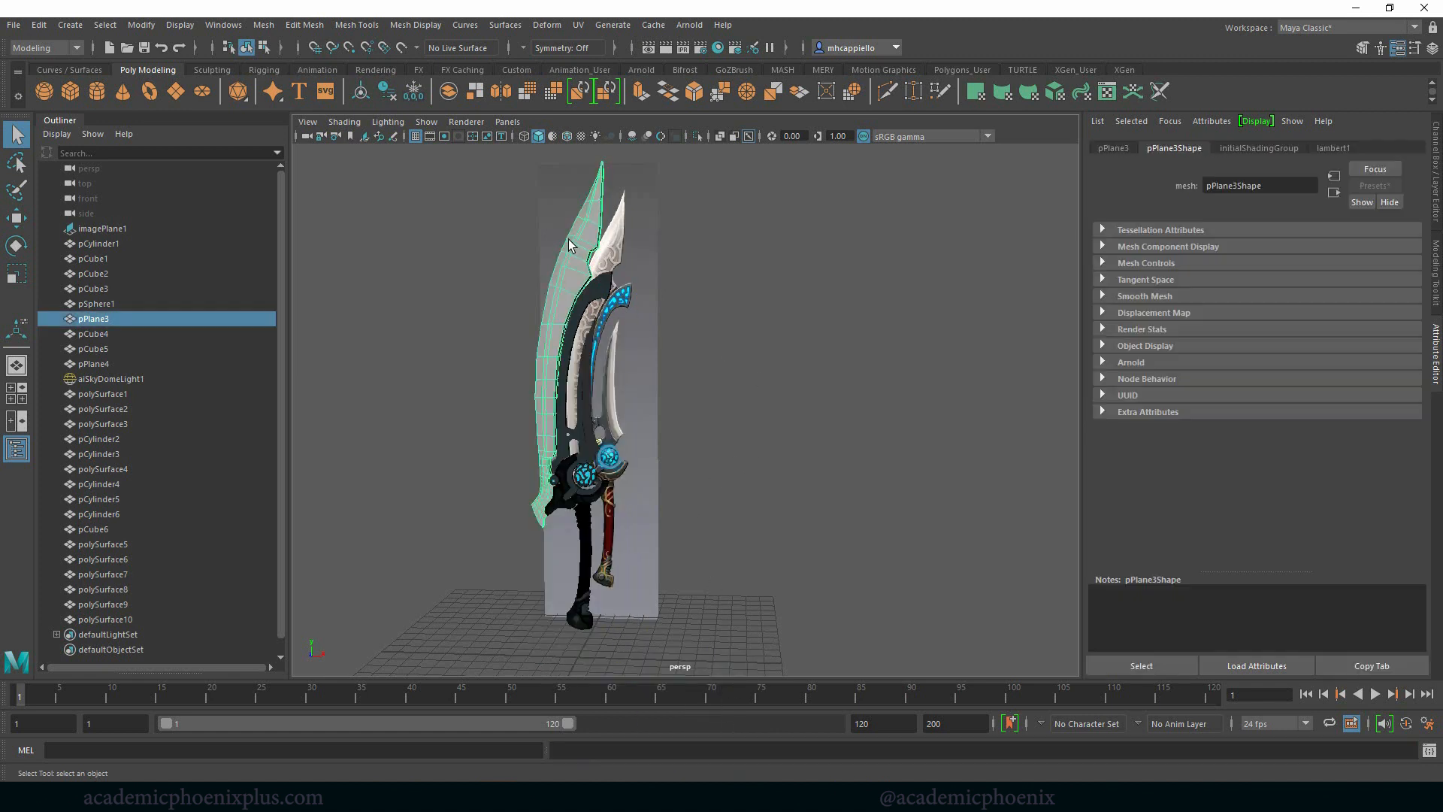
{"action": "right_click", "coordinate": [560, 247]}
{"action": "mouse_move", "coordinate": [613, 553]}
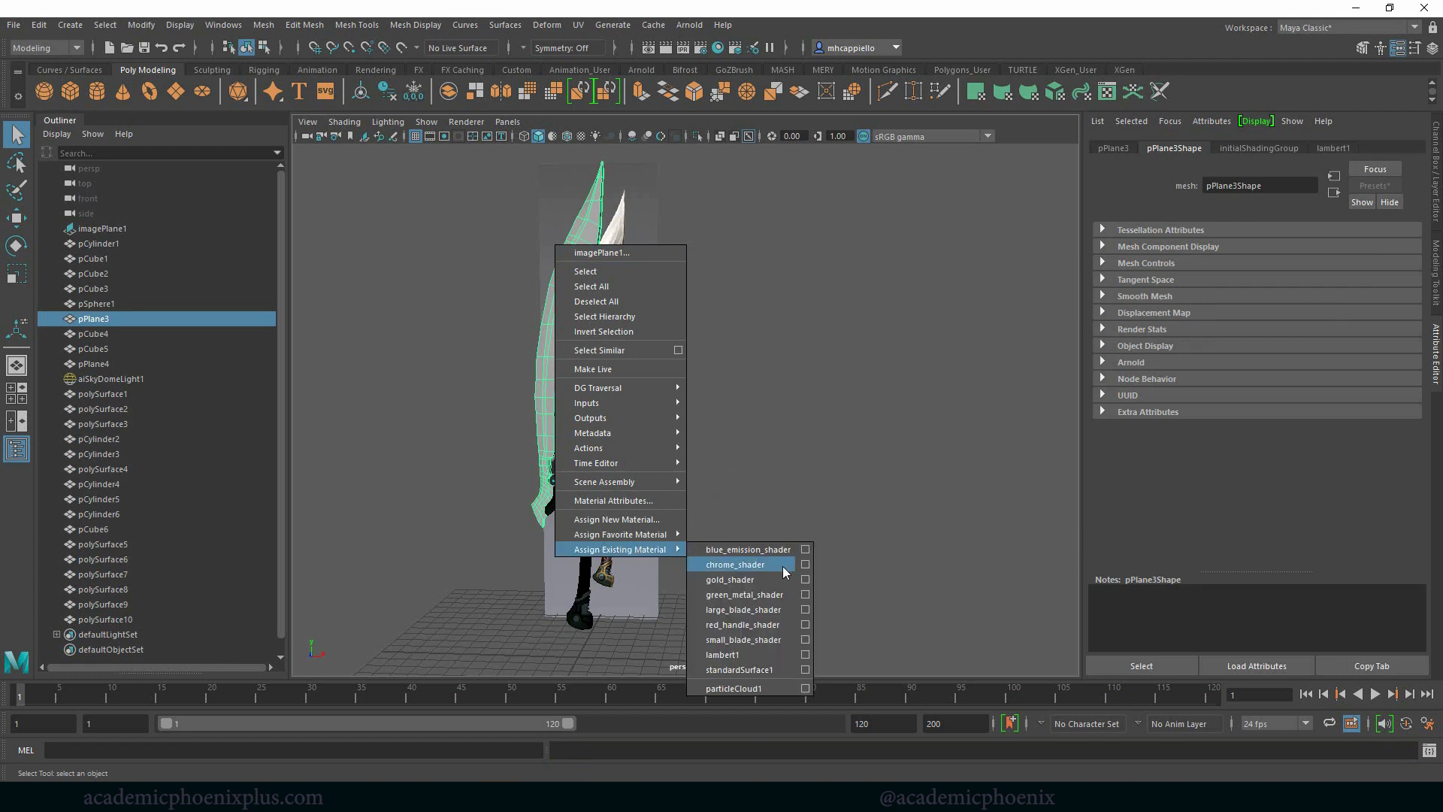
{"action": "left_click", "coordinate": [776, 608]}
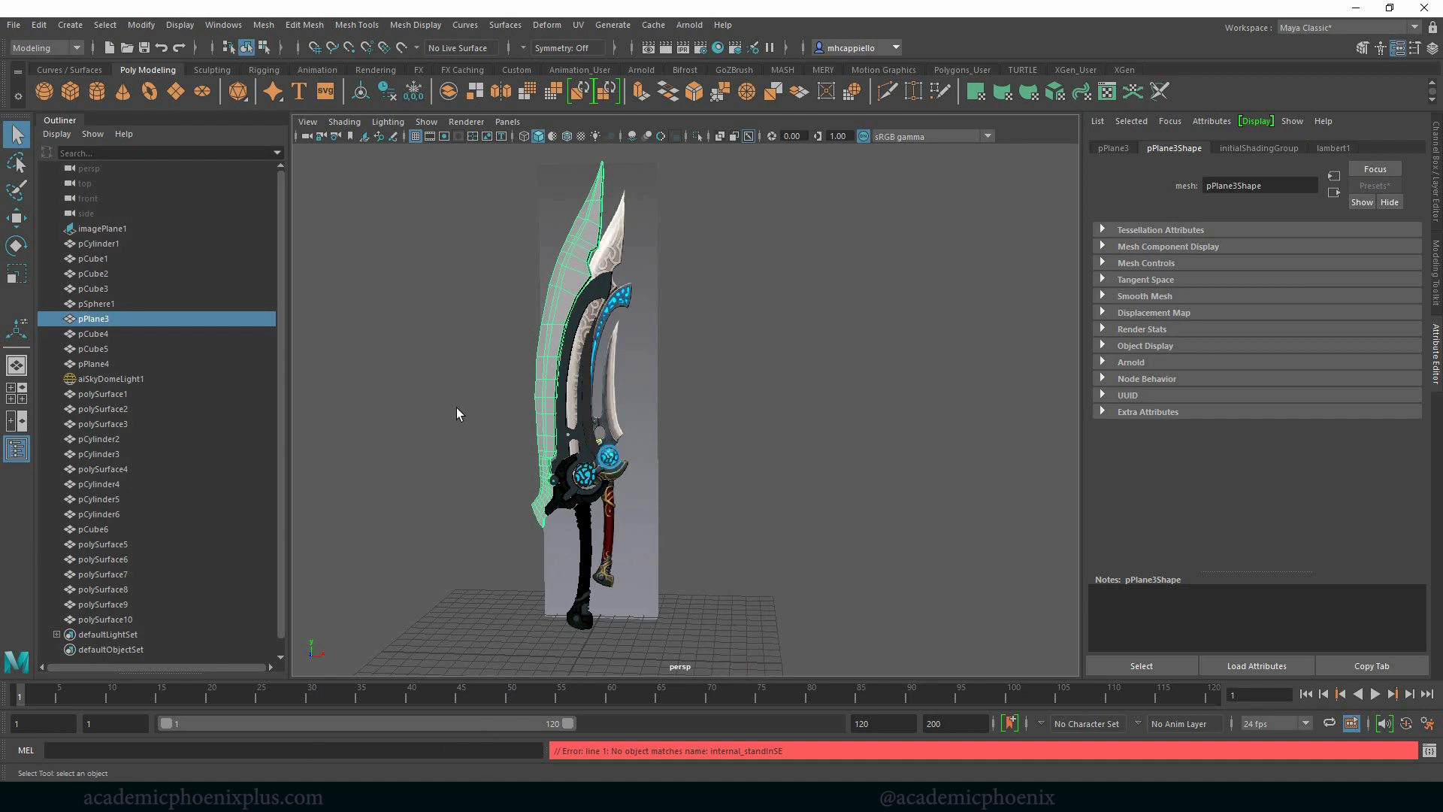
Graph the connections of large_blade_shader in the Hypershade and delete only its shader node.
{"action": "left_click", "coordinate": [718, 48]}
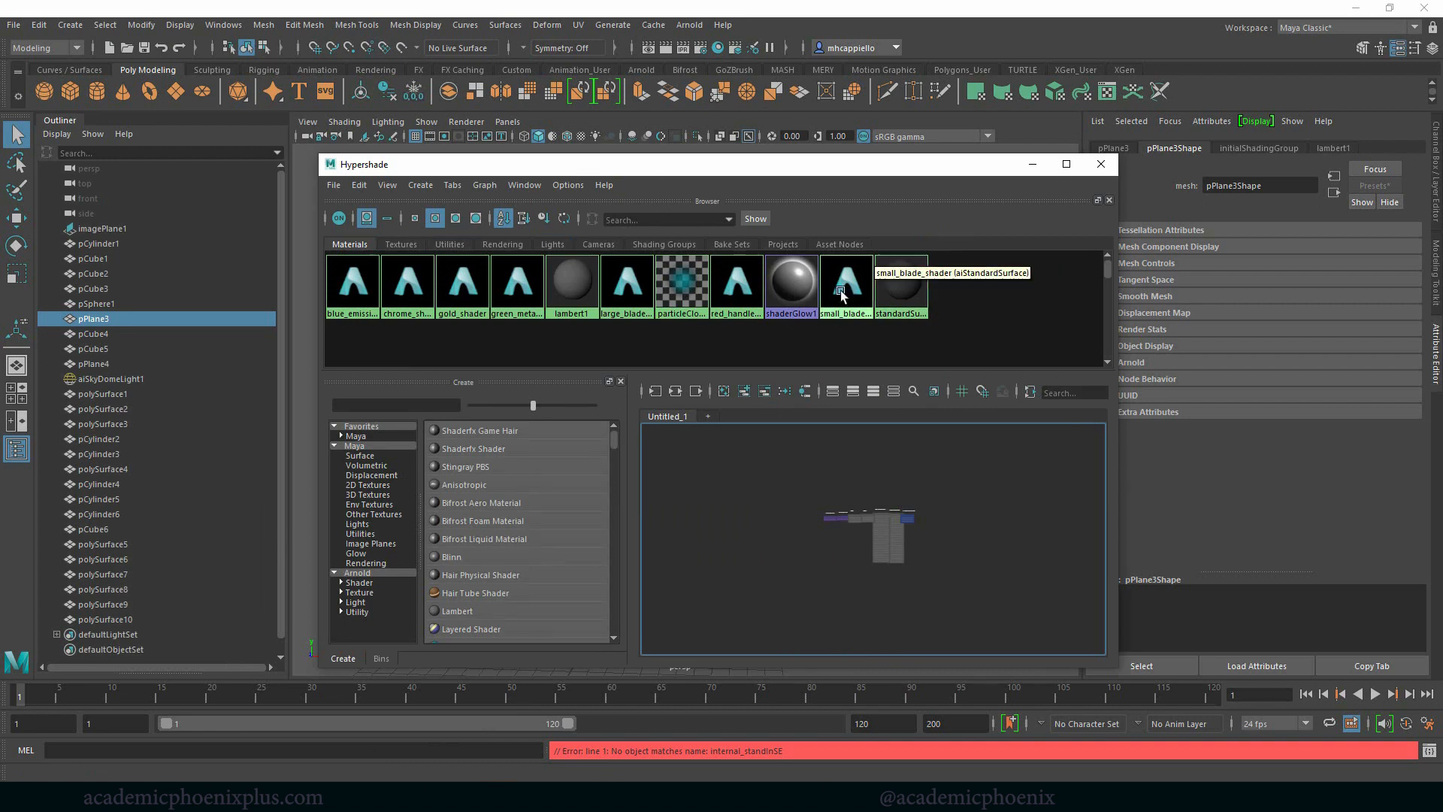
{"action": "left_click", "coordinate": [620, 291]}
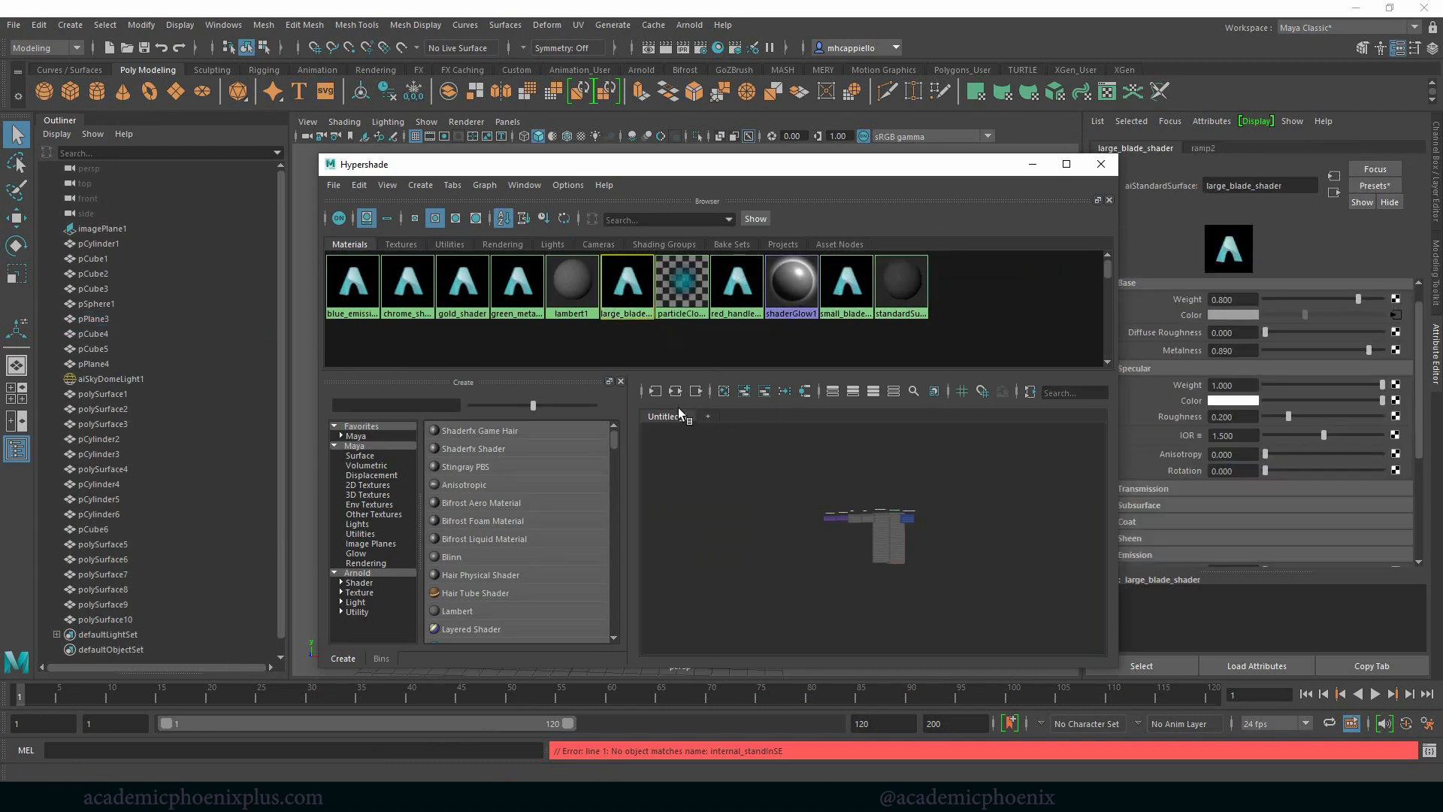
{"action": "left_click", "coordinate": [657, 391]}
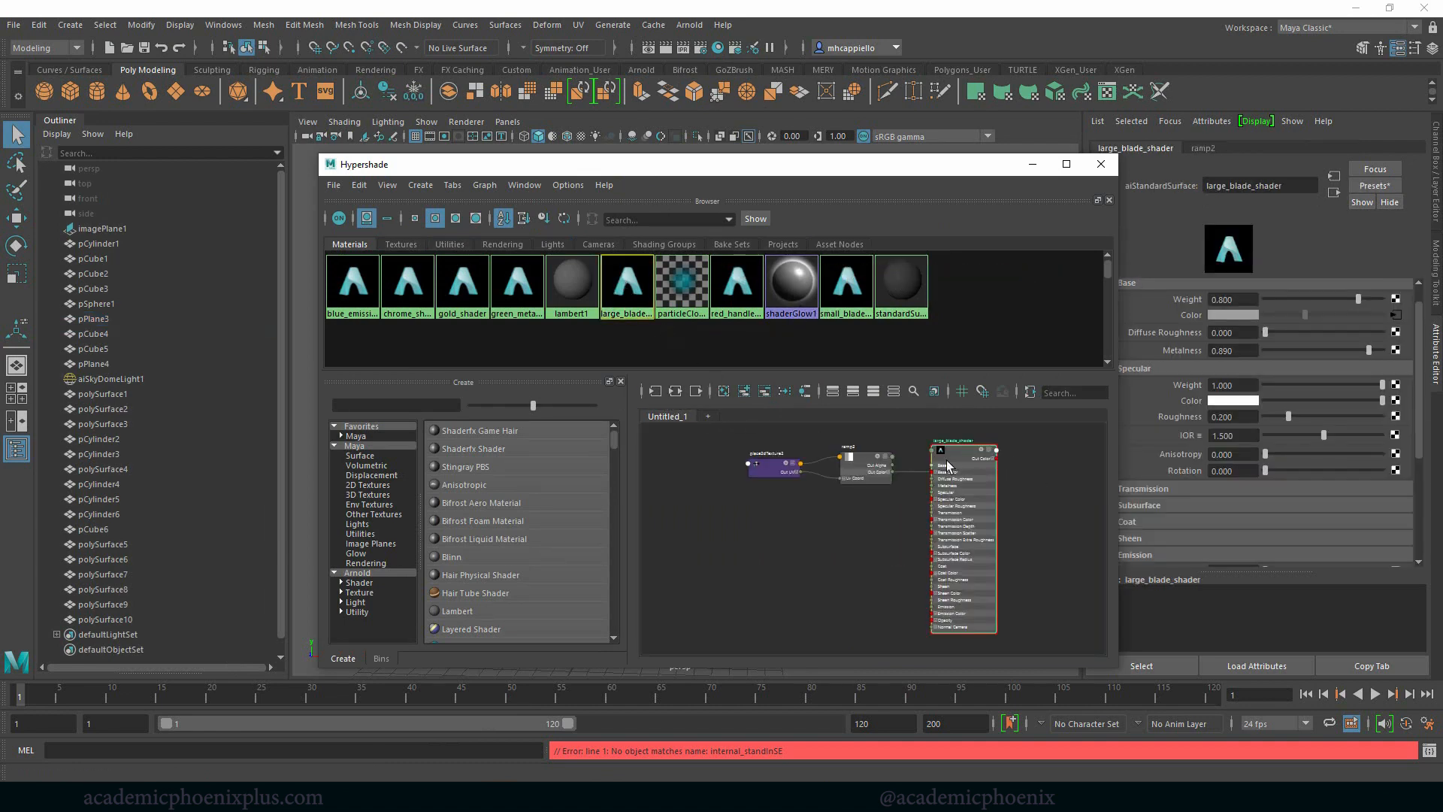
{"action": "left_click", "coordinate": [693, 391]}
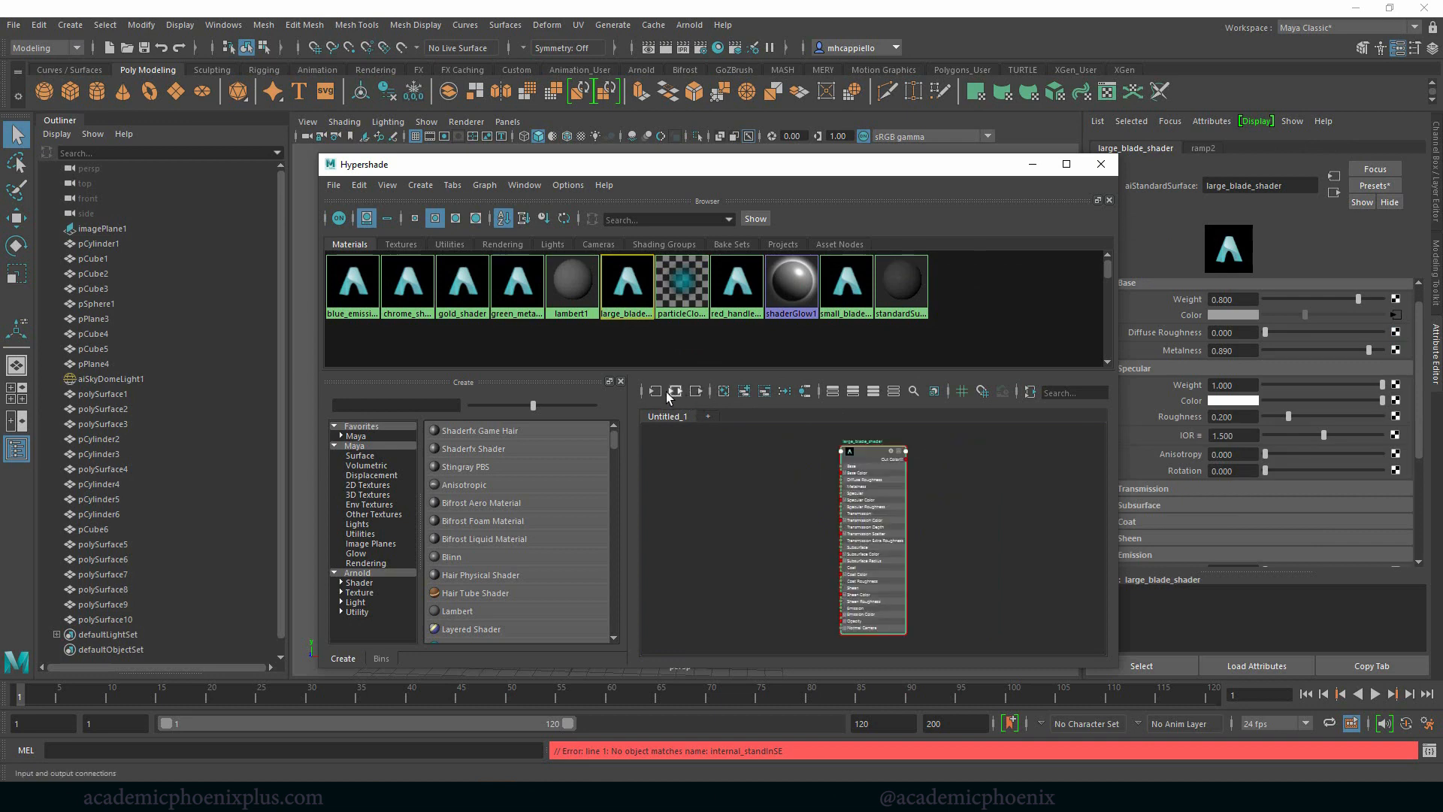
{"action": "left_click", "coordinate": [668, 392]}
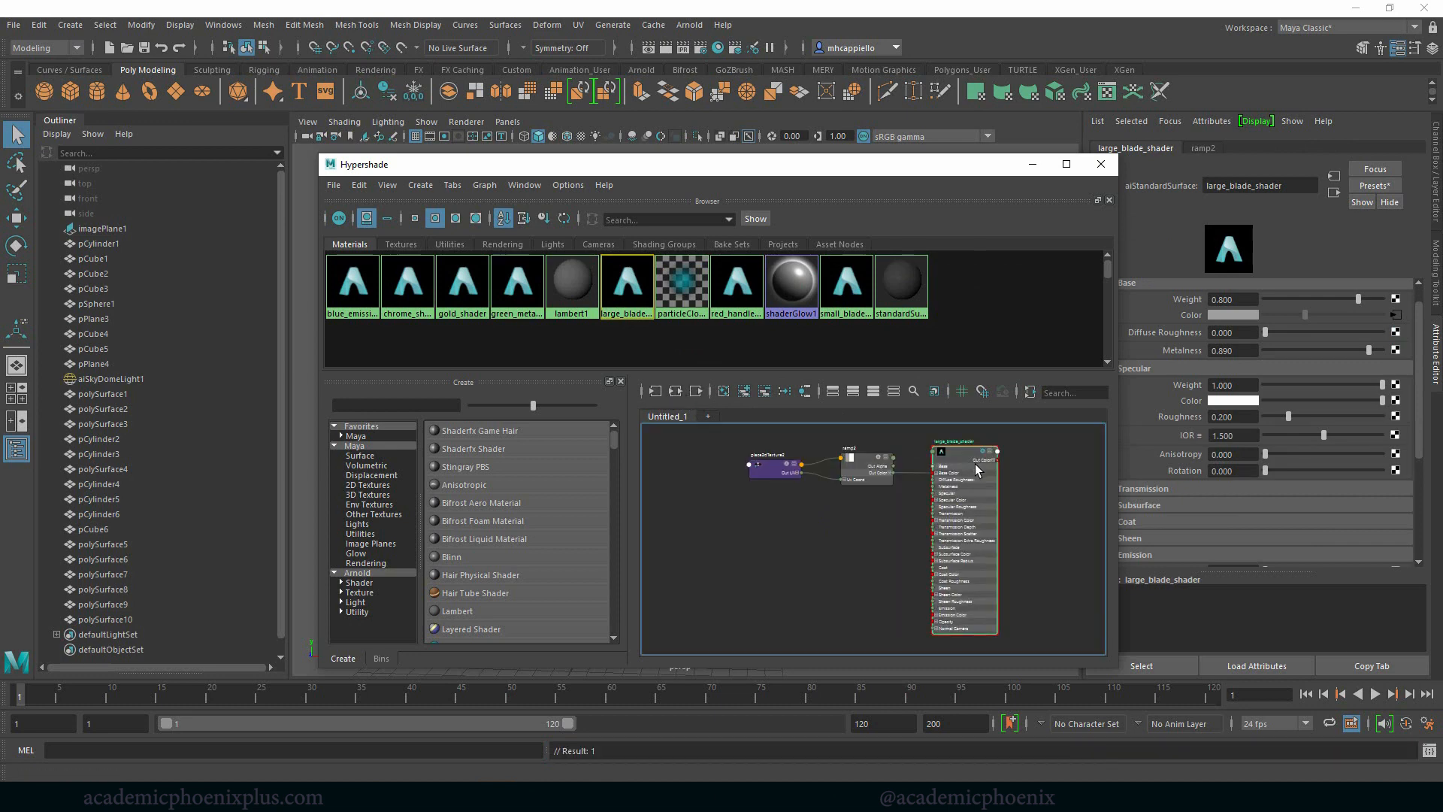
{"action": "key", "text": "Delete"}
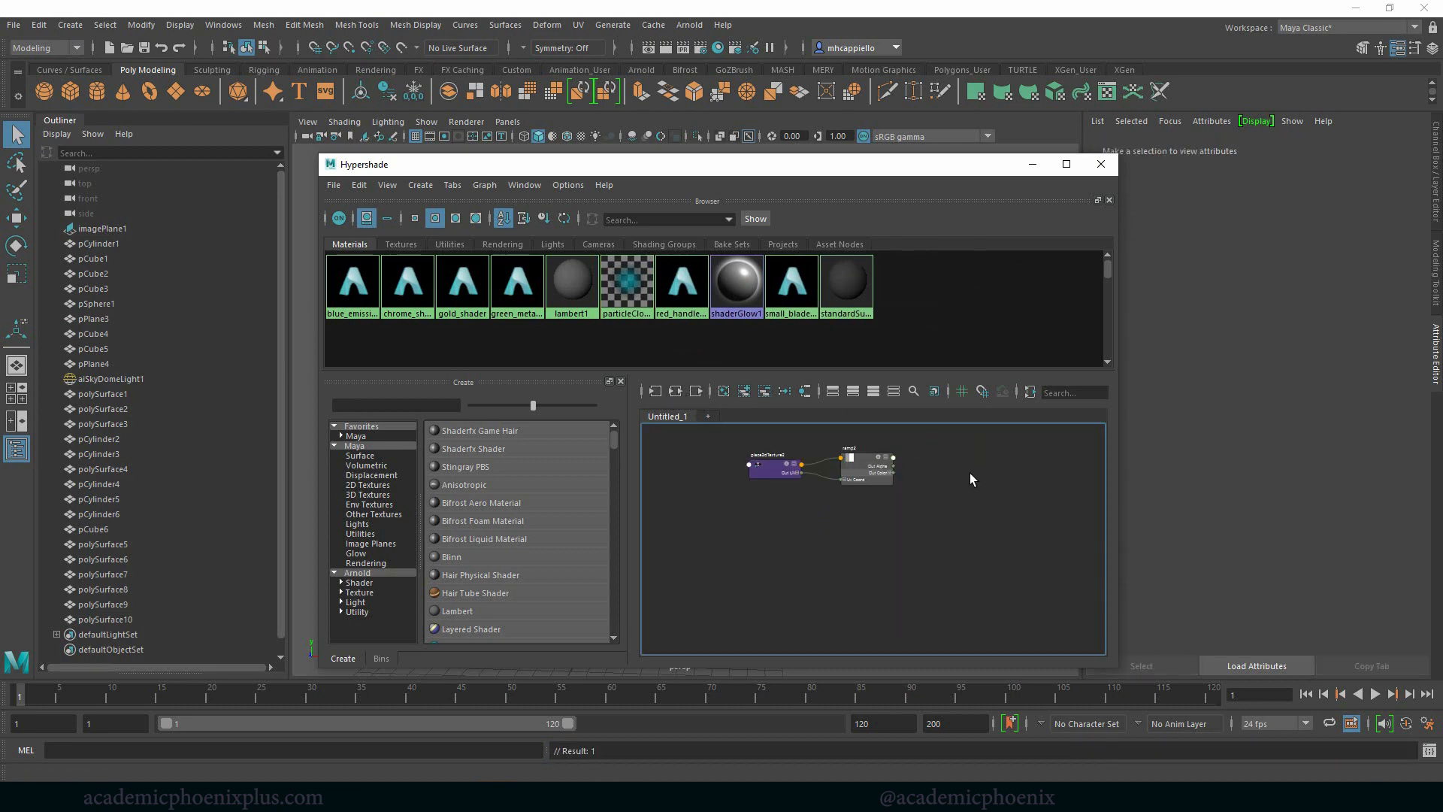
Create a new aiStandardSurface in the graph and connect the duplicated ramp's out color to its base color.
{"action": "key", "text": "Tab"}
{"action": "type", "text": "a"}
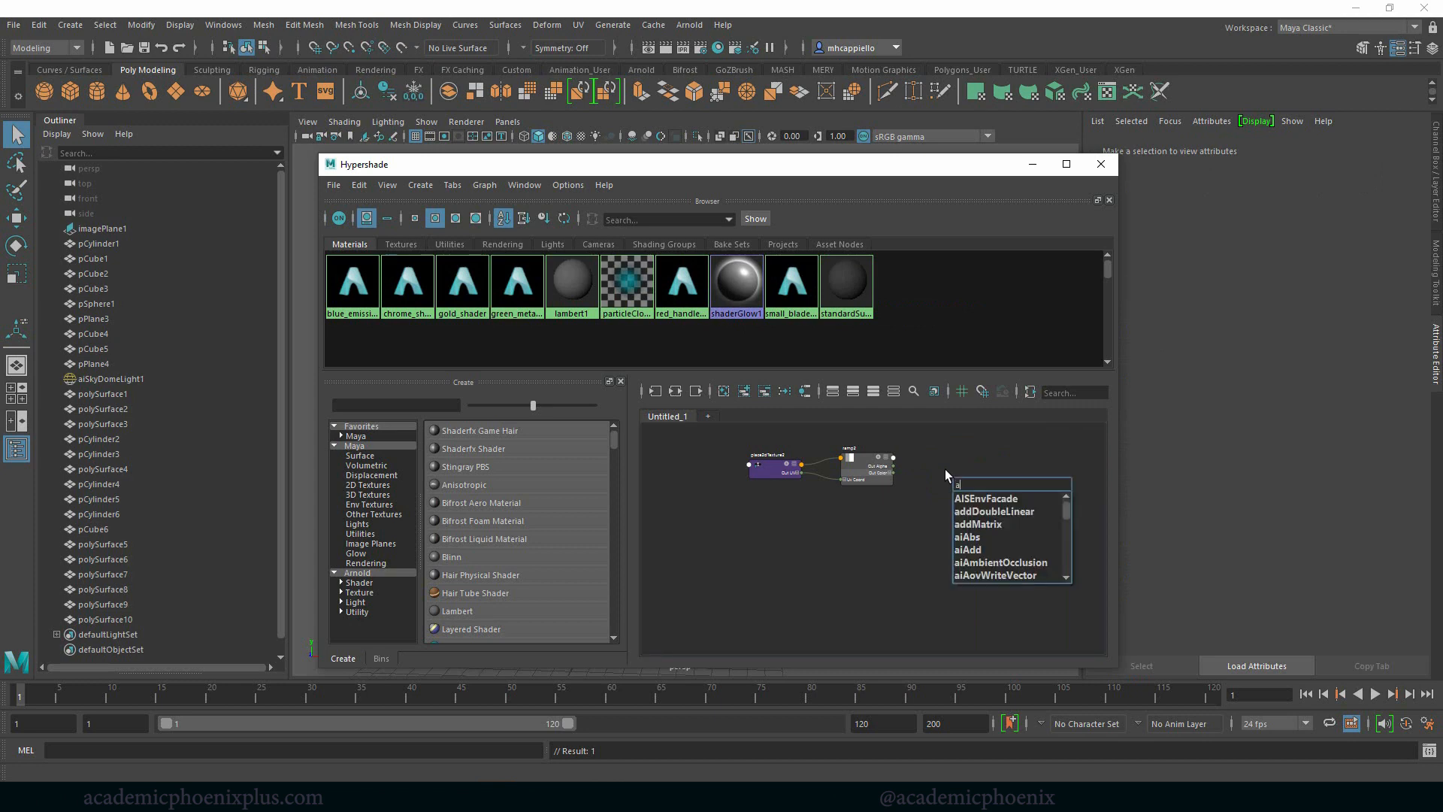
{"action": "type", "text": "ista"}
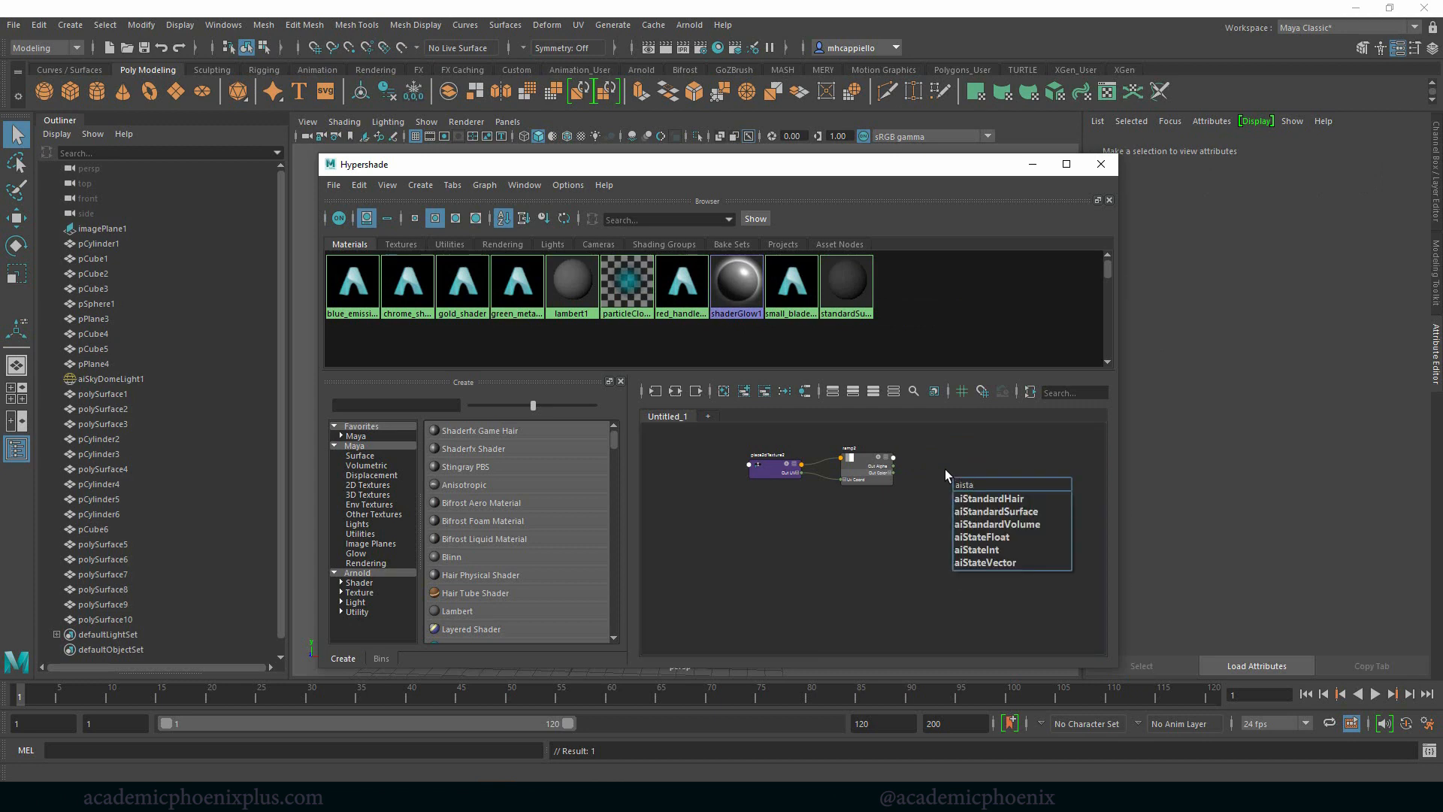
{"action": "key", "text": "Down"}
{"action": "key", "text": "Down"}
{"action": "key", "text": "Return"}
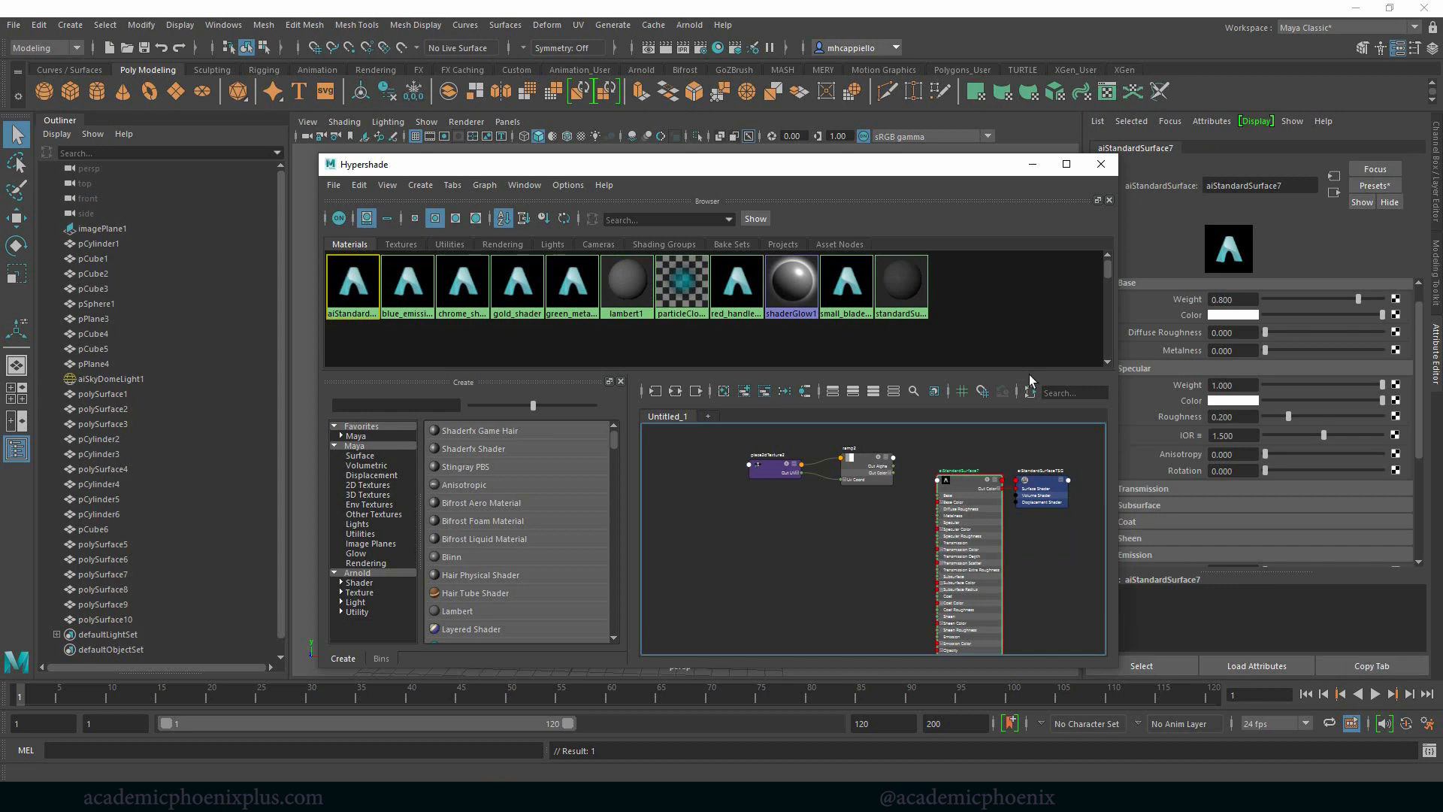
{"action": "mouse_move", "coordinate": [926, 499]}
{"action": "left_mouse_down"}
{"action": "mouse_move", "coordinate": [900, 483]}
{"action": "mouse_move", "coordinate": [939, 502]}
{"action": "left_mouse_up"}
{"action": "left_click_drag", "start_coordinate": [1056, 488], "coordinate": [1068, 476]}
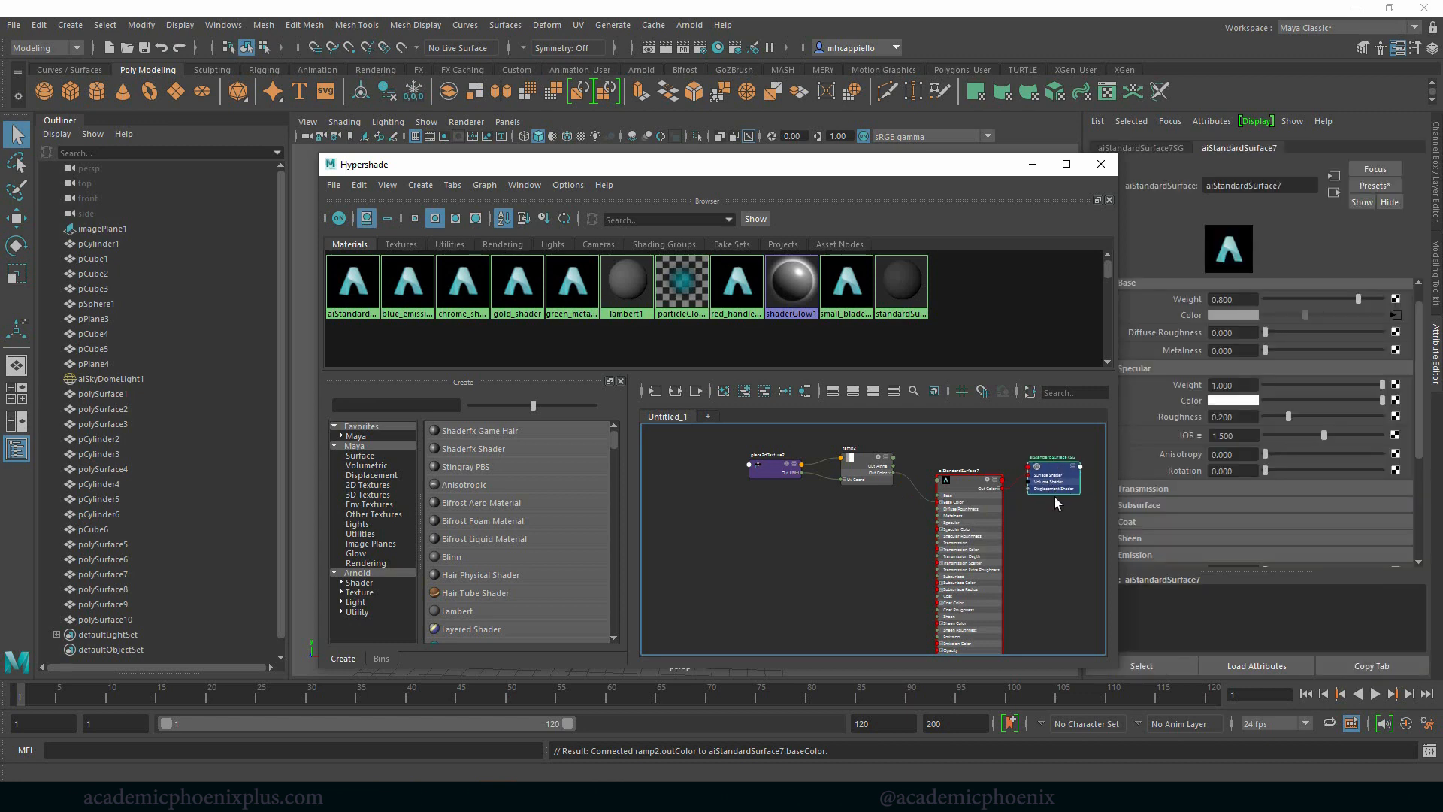
Uncover the sword in the viewport and assign the new aiStandardSurface to the large blade pPlane3.
{"action": "left_click_drag", "start_coordinate": [752, 164], "coordinate": [597, 364]}
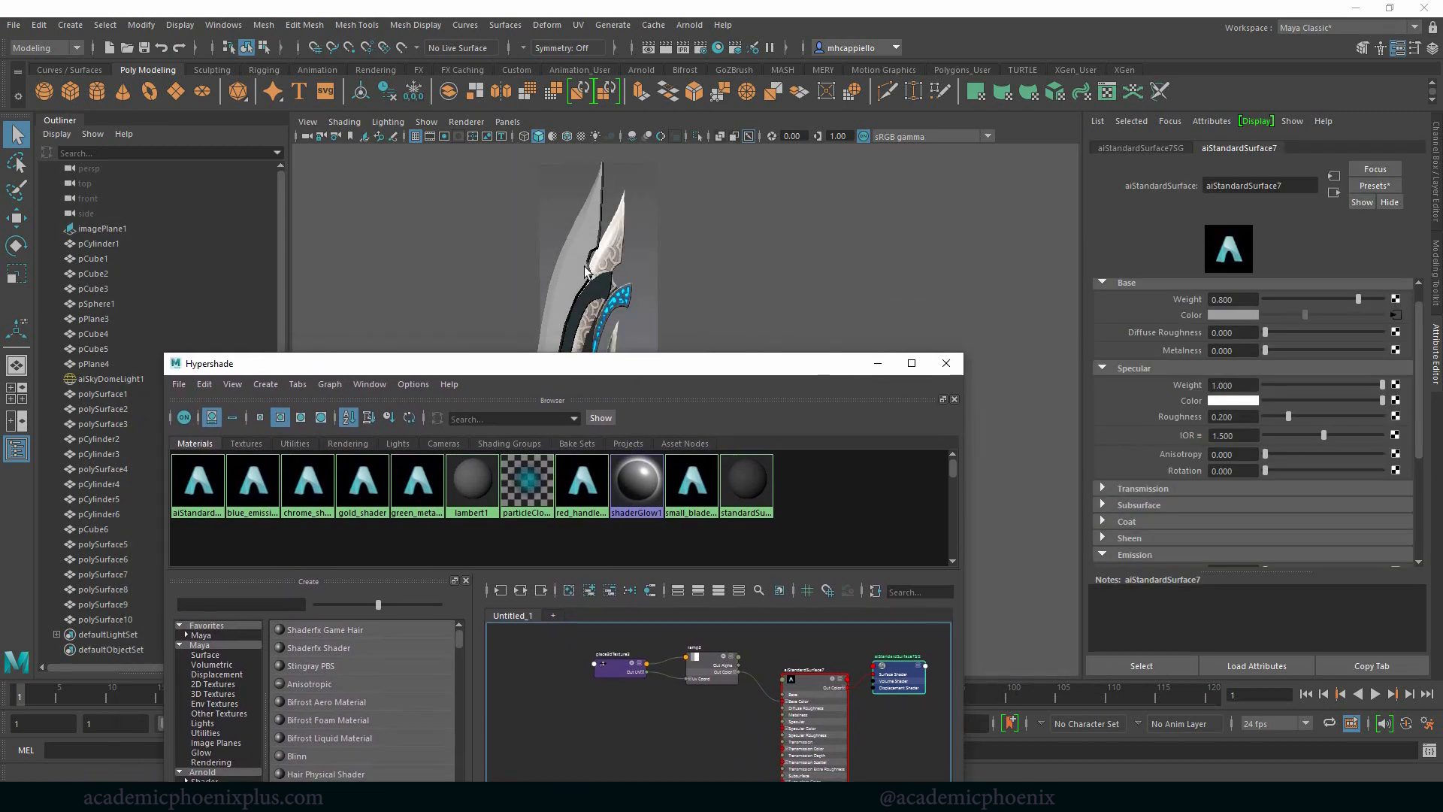
{"action": "left_click", "coordinate": [602, 349]}
{"action": "middle_click_drag", "start_coordinate": [808, 679], "coordinate": [589, 251]}
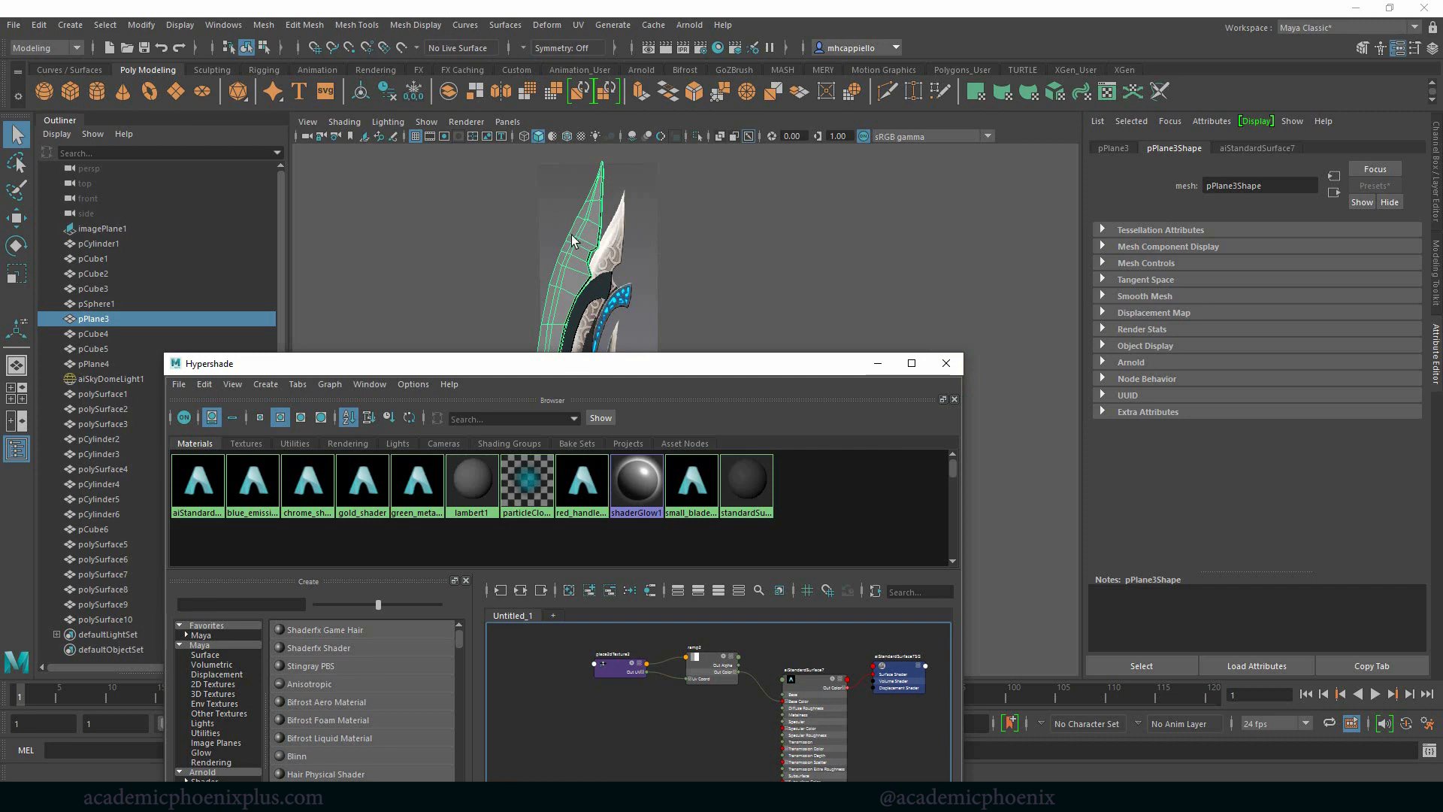
Close the Hypershade and rename the large blade's material as large_blade_shader and its mesh pPlane3 as large_blade_geo.
{"action": "right_click", "coordinate": [572, 235]}
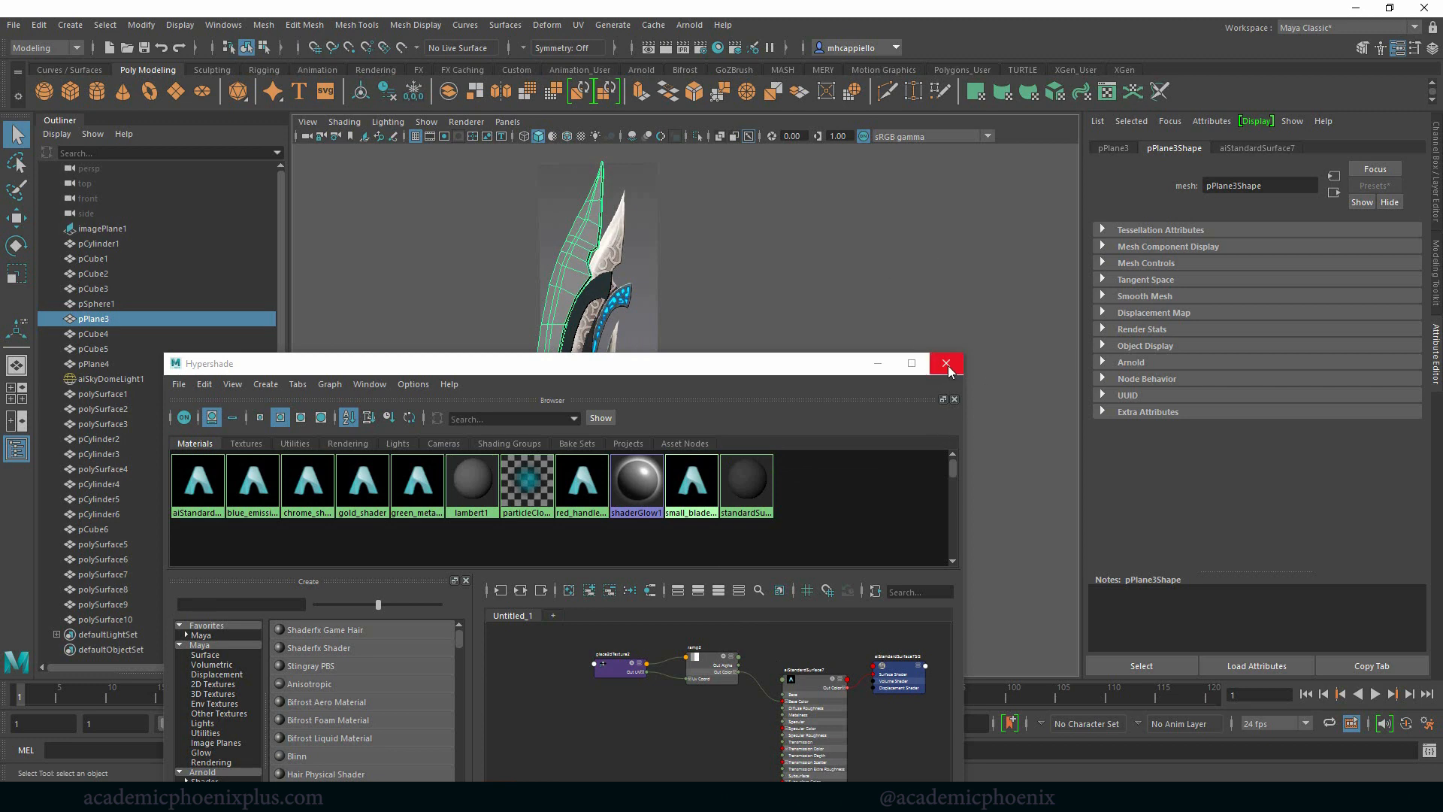
{"action": "left_click", "coordinate": [957, 368]}
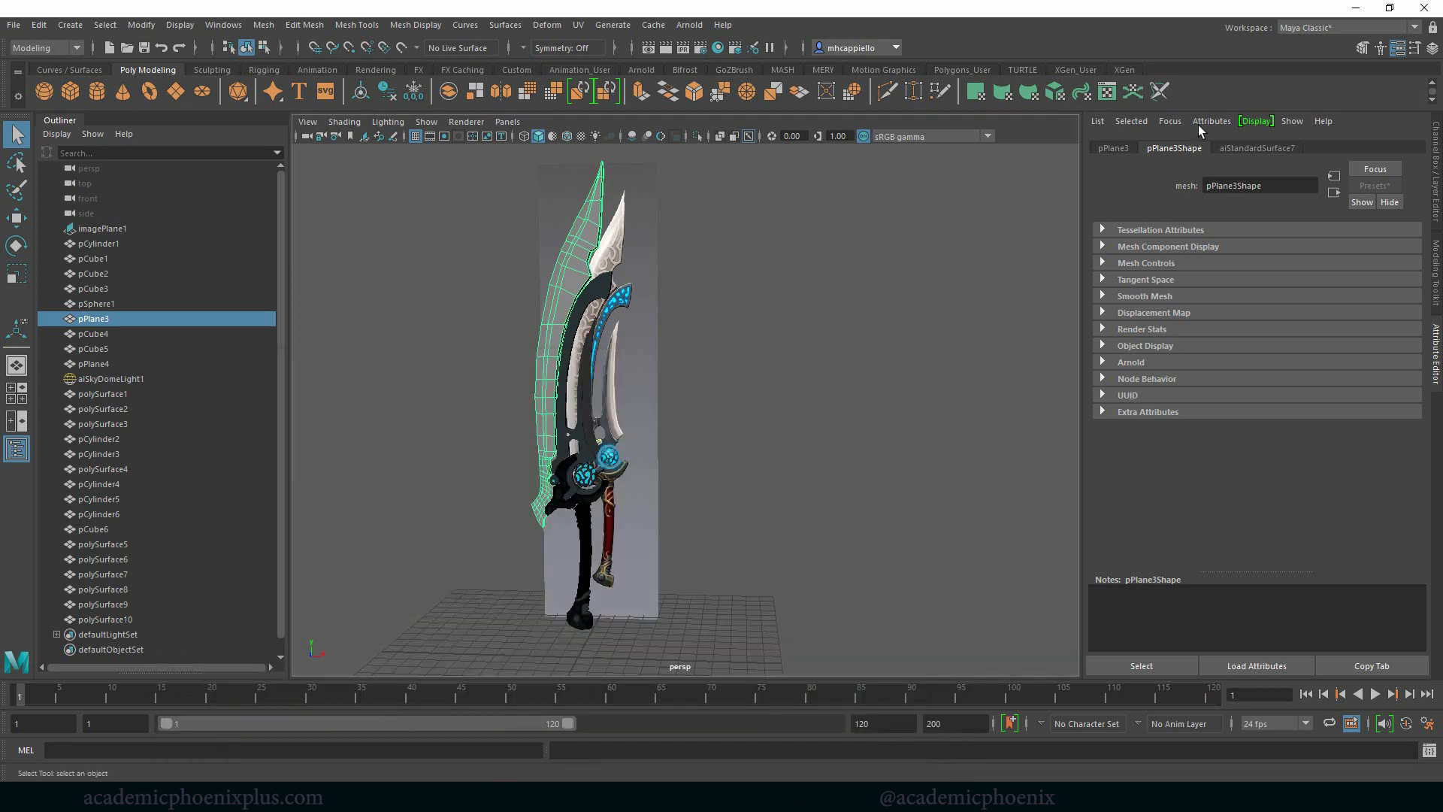
{"action": "left_click", "coordinate": [1257, 150]}
{"action": "left_click_drag", "start_coordinate": [1297, 186], "coordinate": [1077, 187]}
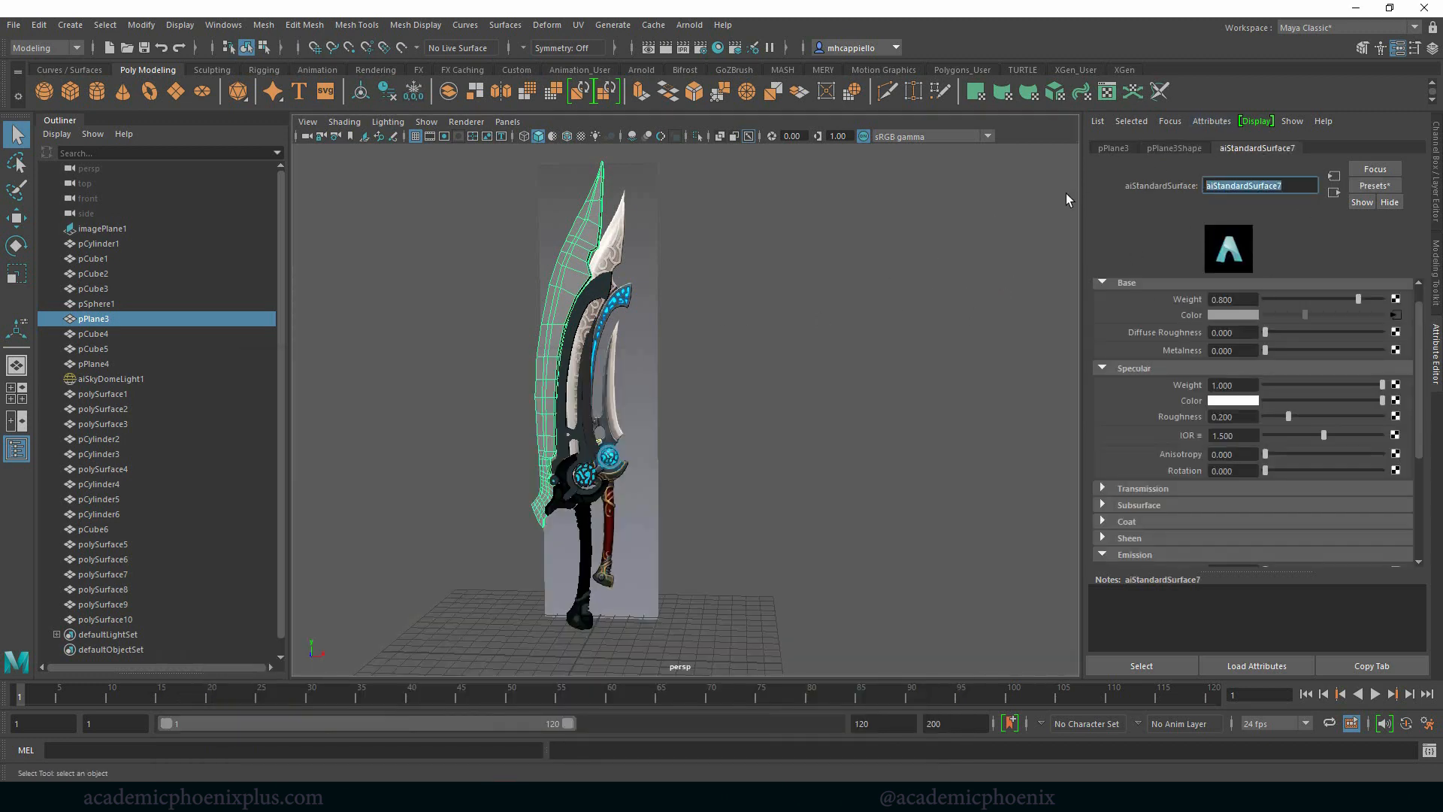
{"action": "key", "text": "BackSpace"}
{"action": "type", "text": "large blade shader"}
{"action": "key", "text": "Return"}
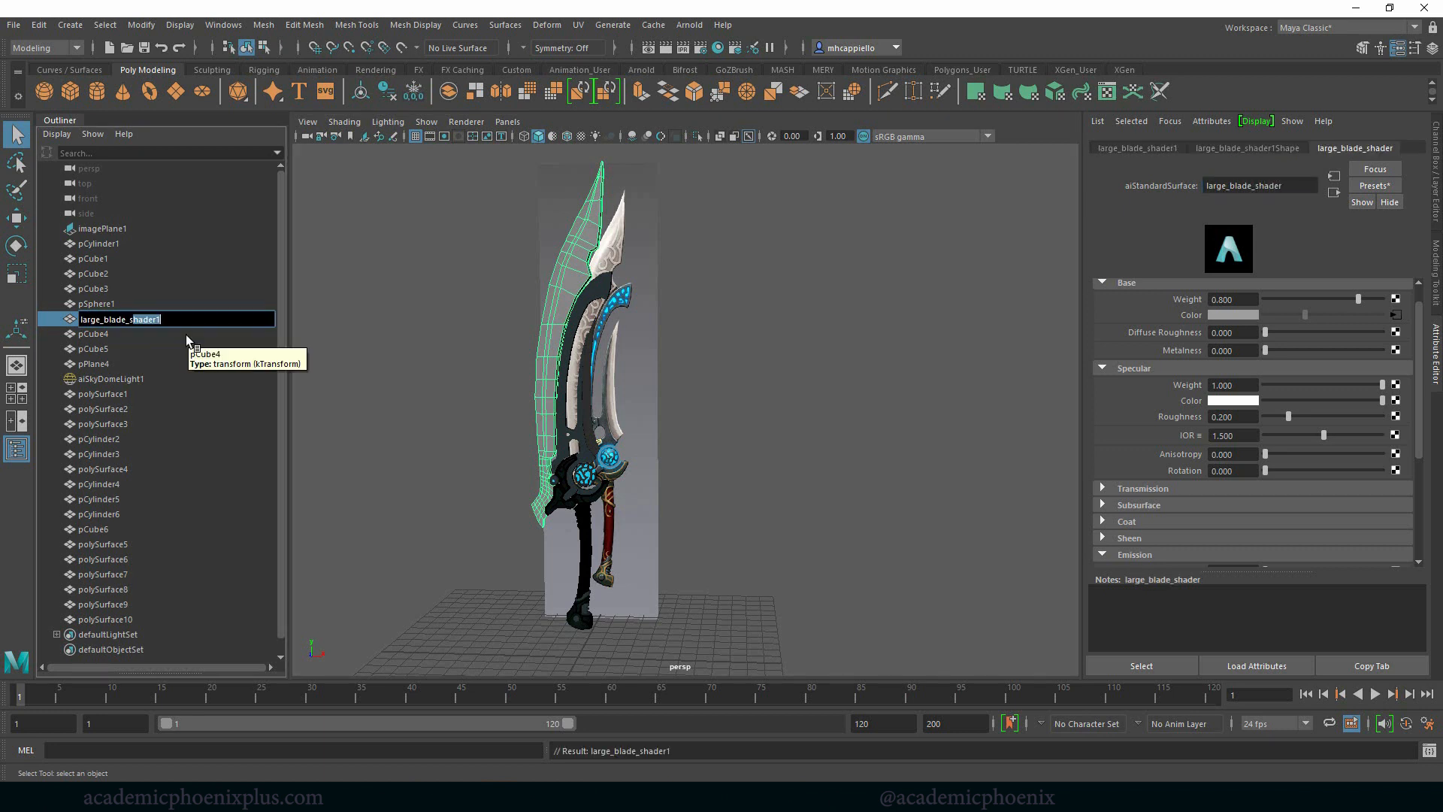
{"action": "type", "text": "ge_blade_geo"}
{"action": "key", "text": "Return"}
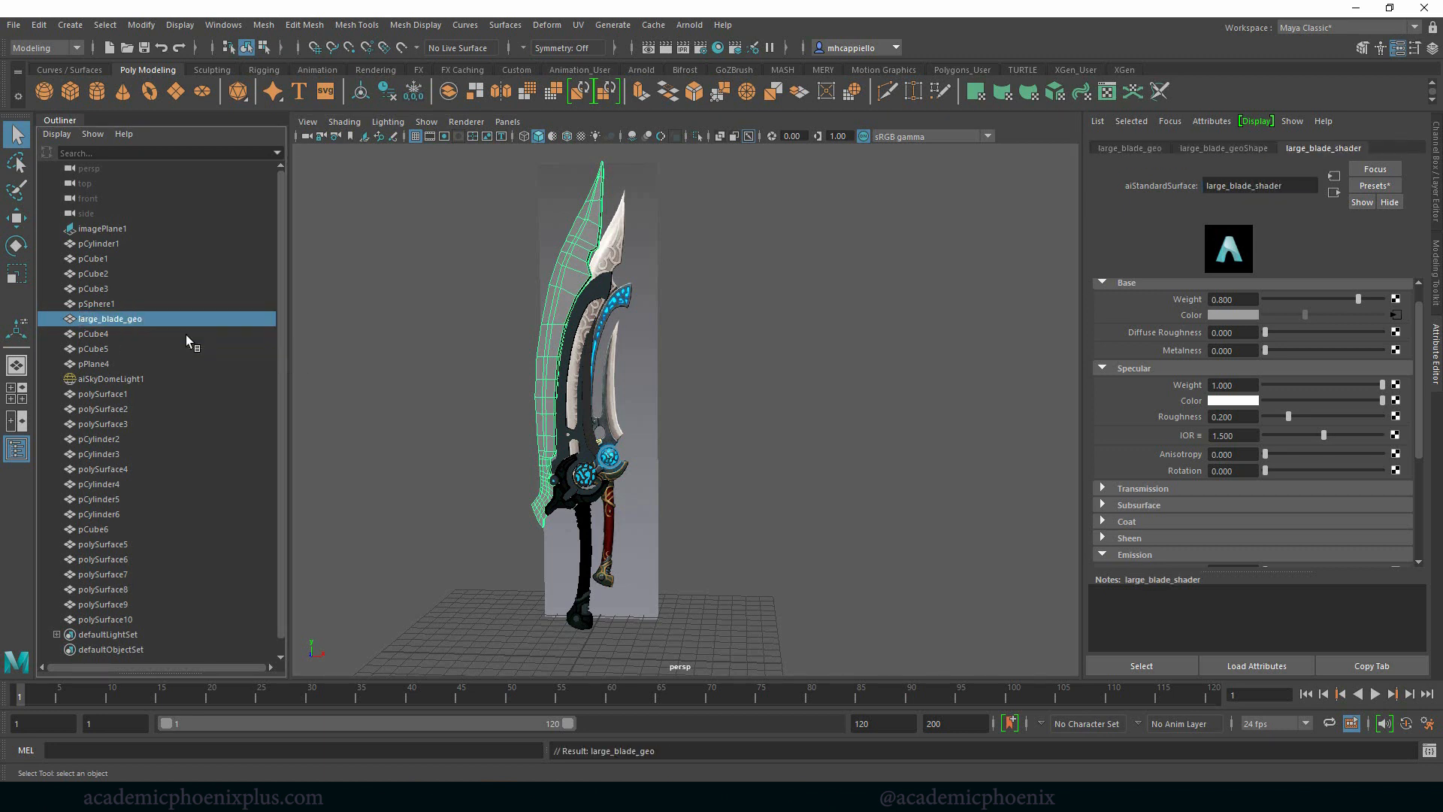
Render the sword with Arnold and rearrange the blade's base color ramp so white comes first and grey sits at position 0.464.
{"action": "left_click", "coordinate": [690, 25]}
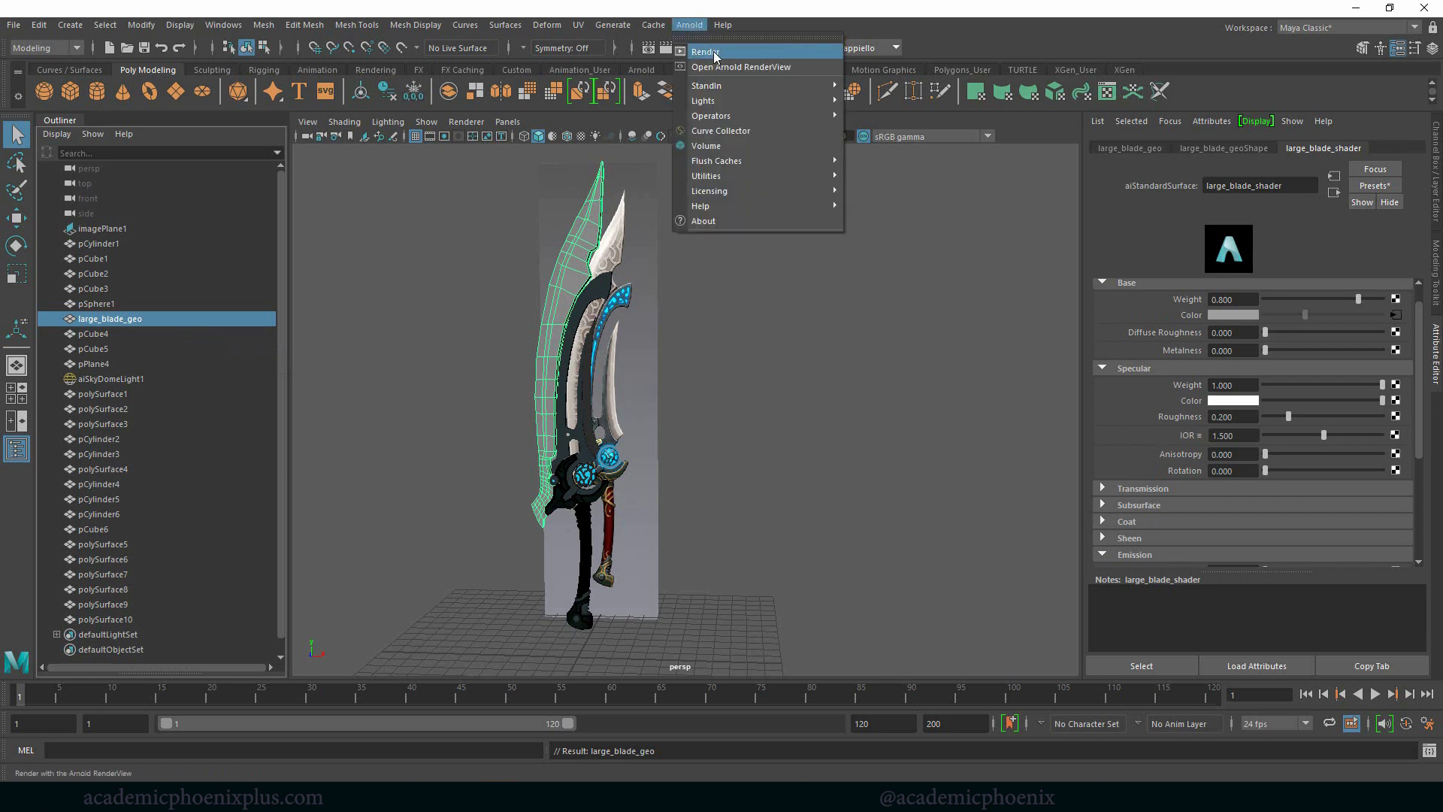
{"action": "left_click", "coordinate": [693, 48]}
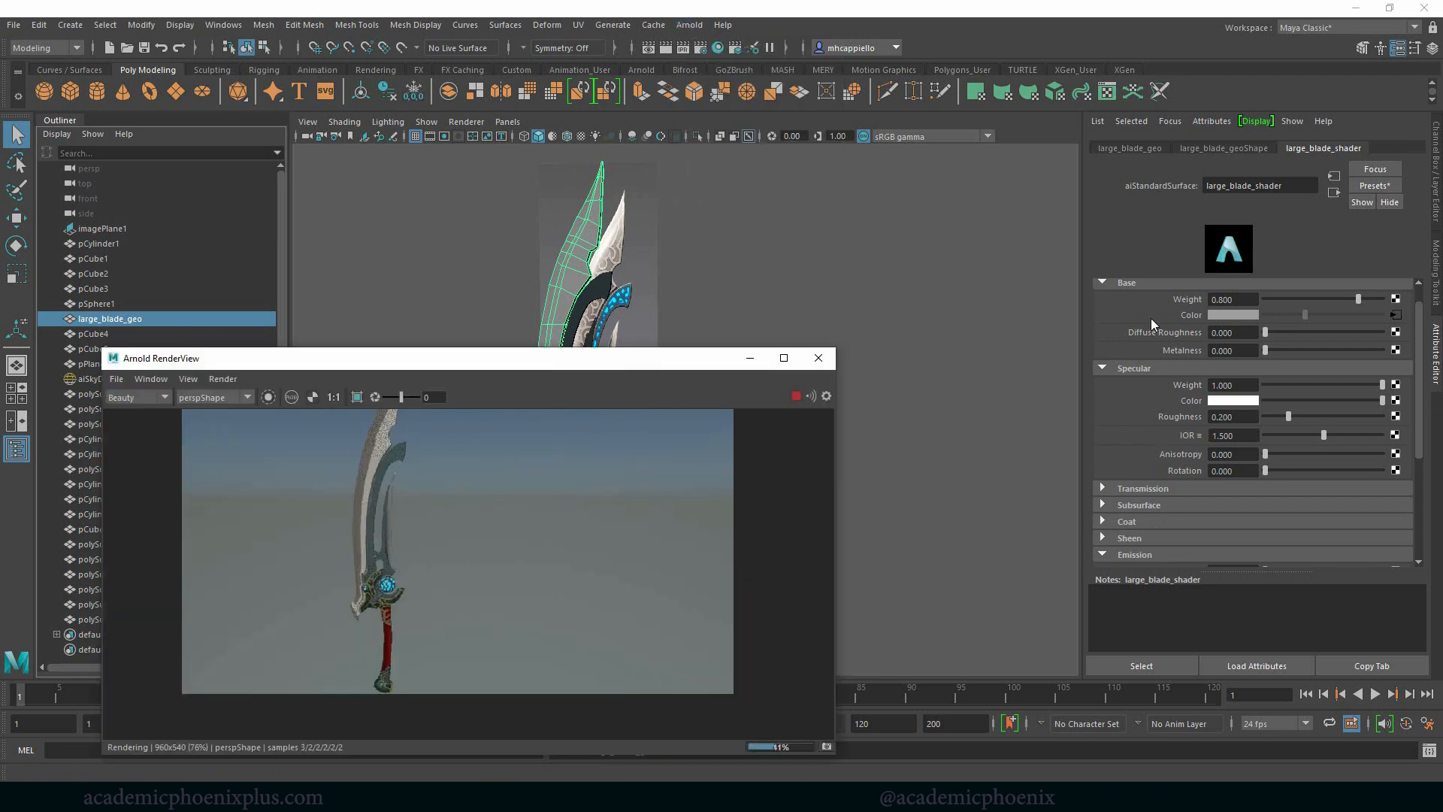
{"action": "left_click", "coordinate": [1396, 315]}
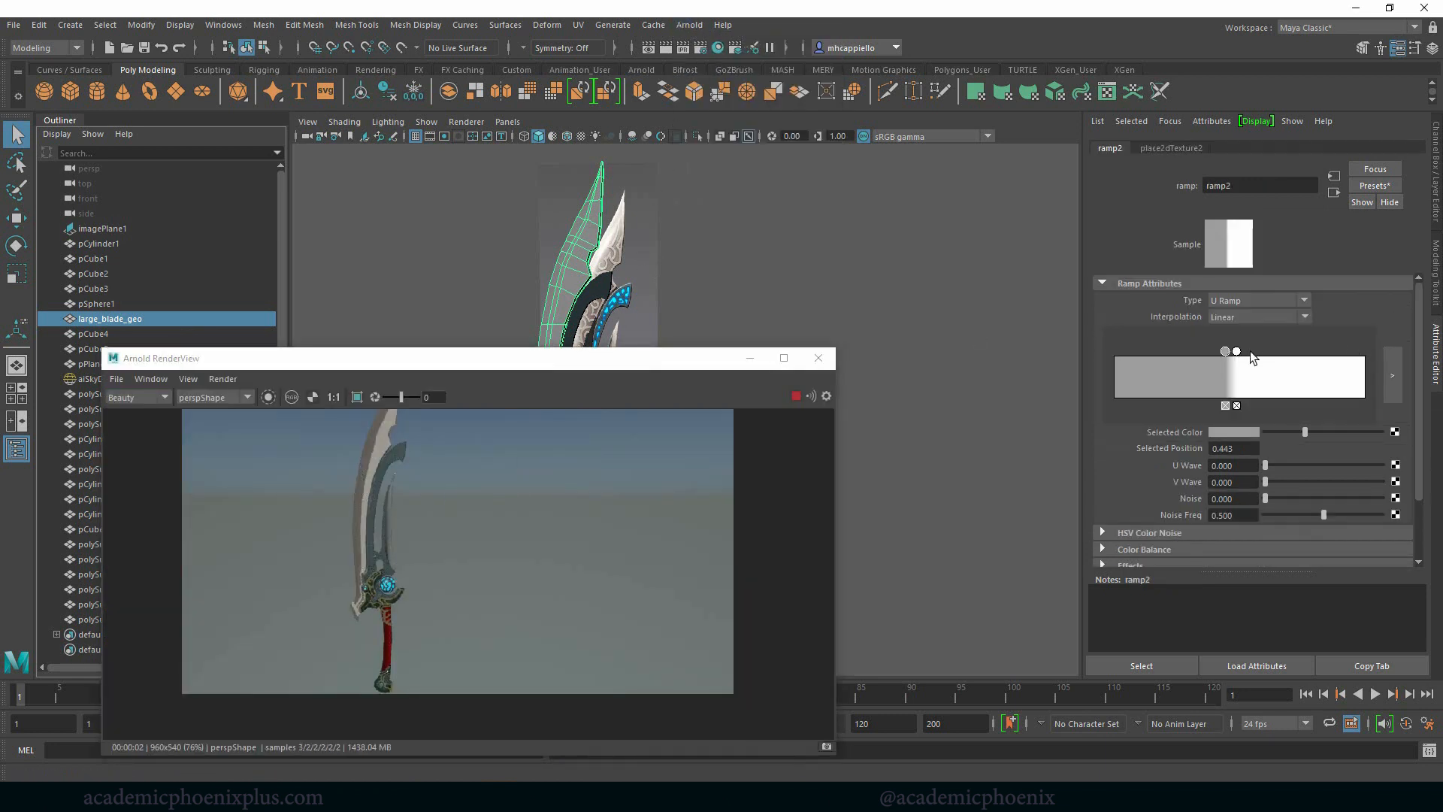
{"action": "left_click_drag", "start_coordinate": [1236, 352], "coordinate": [1292, 351]}
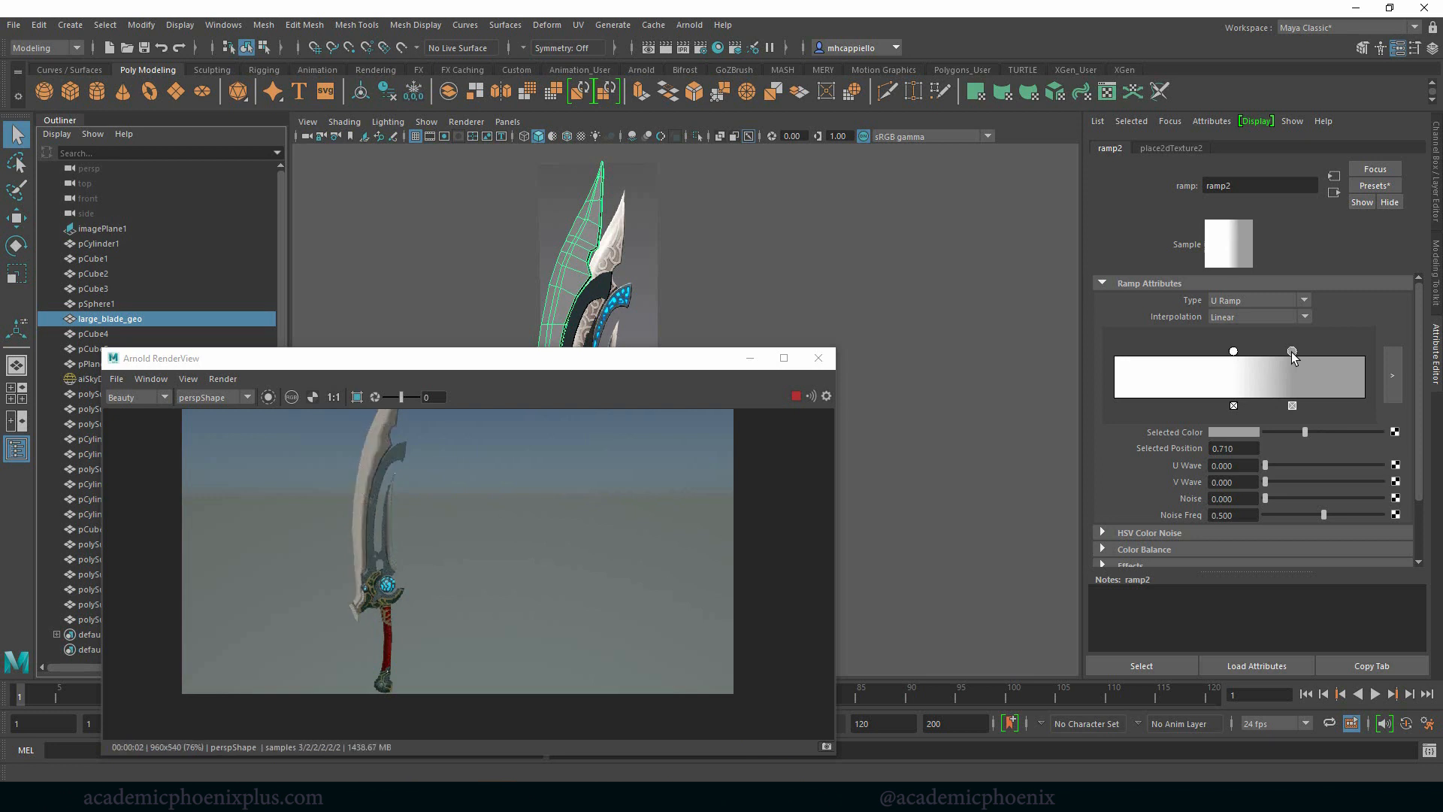
{"action": "left_click_drag", "start_coordinate": [1292, 351], "coordinate": [1230, 352]}
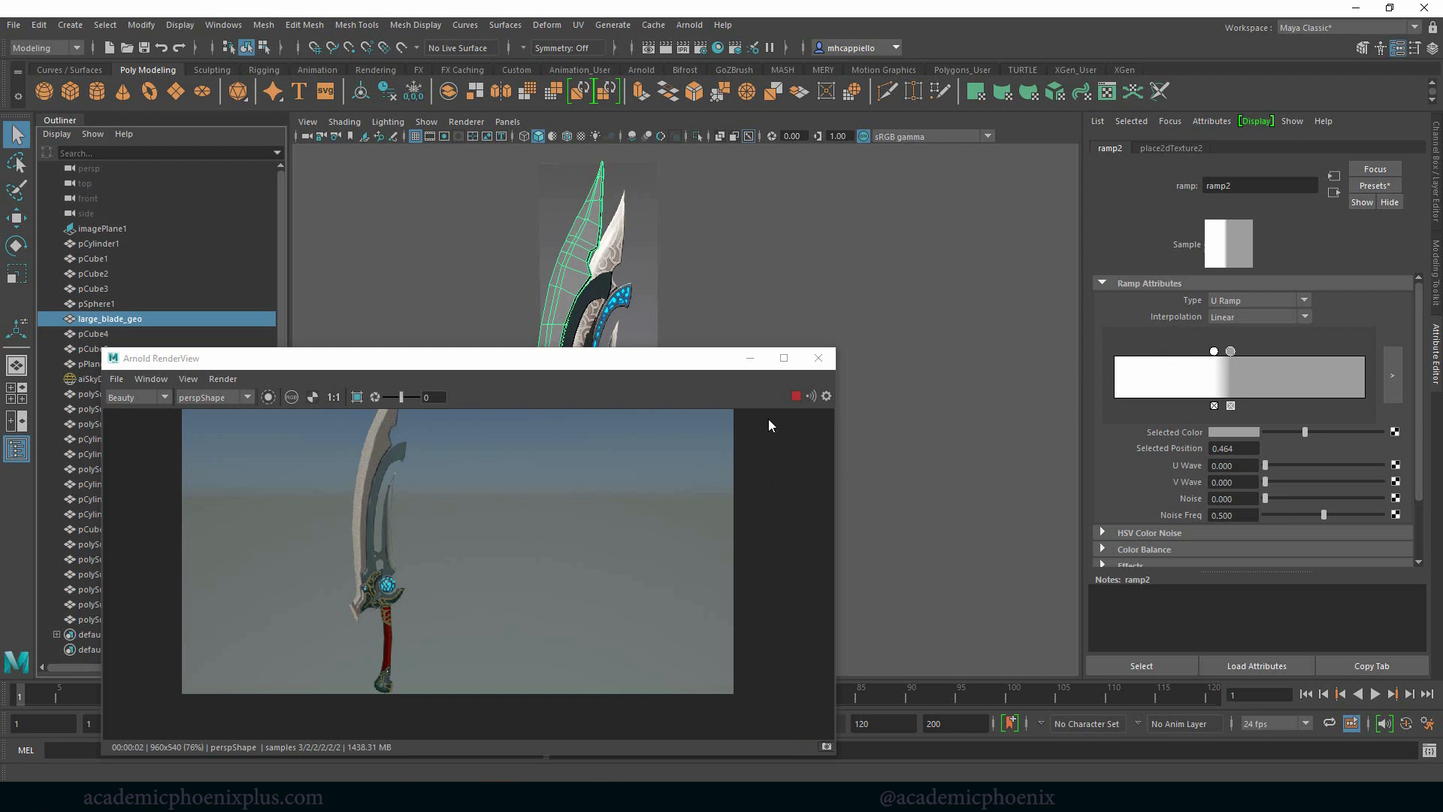
Uncover the sword in the viewport and apply a planar UV projection to large_blade_geo.
{"action": "left_click", "coordinate": [750, 358]}
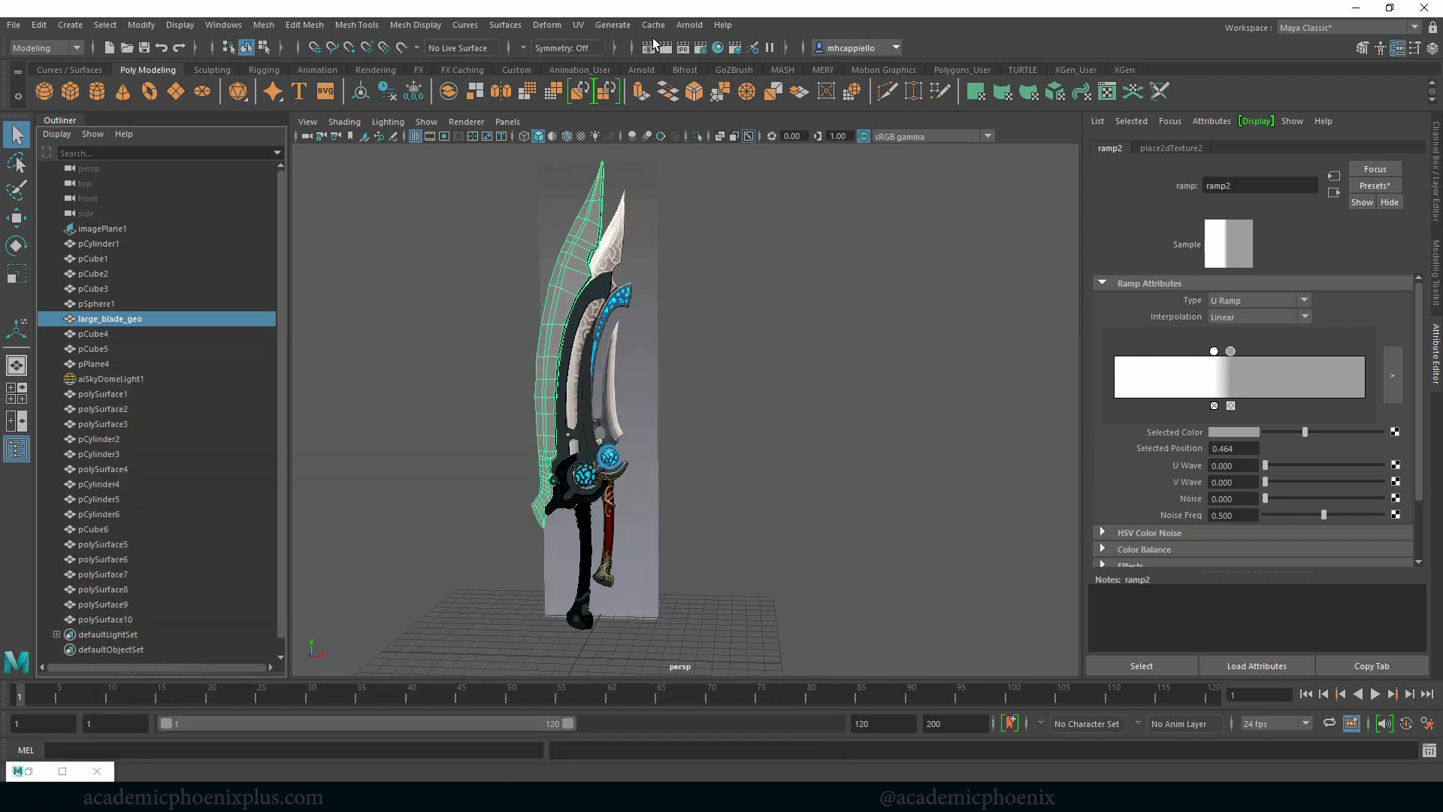
{"action": "left_click", "coordinate": [578, 25]}
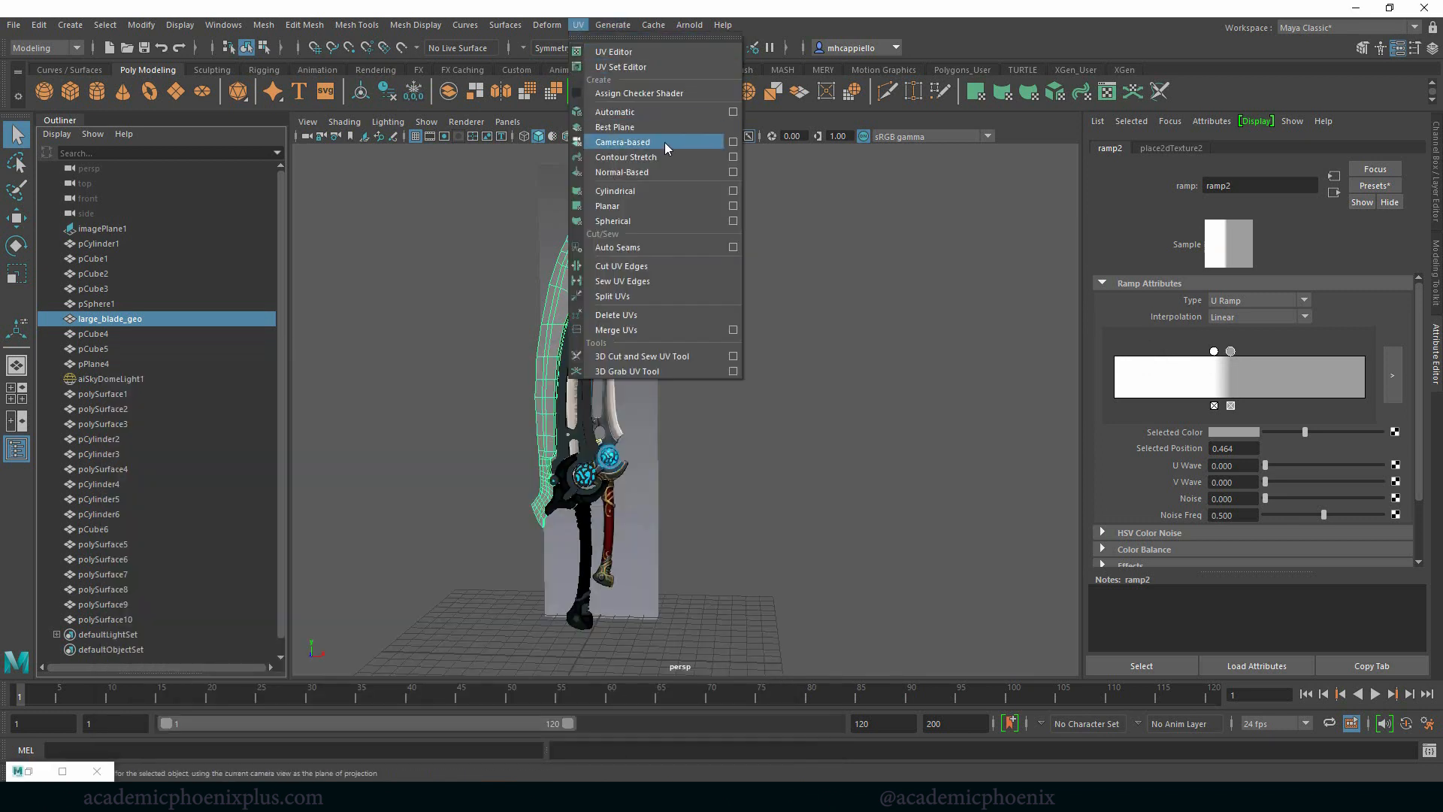
{"action": "left_click", "coordinate": [710, 206]}
{"action": "right_click_drag", "start_coordinate": [585, 253], "coordinate": [654, 232]}
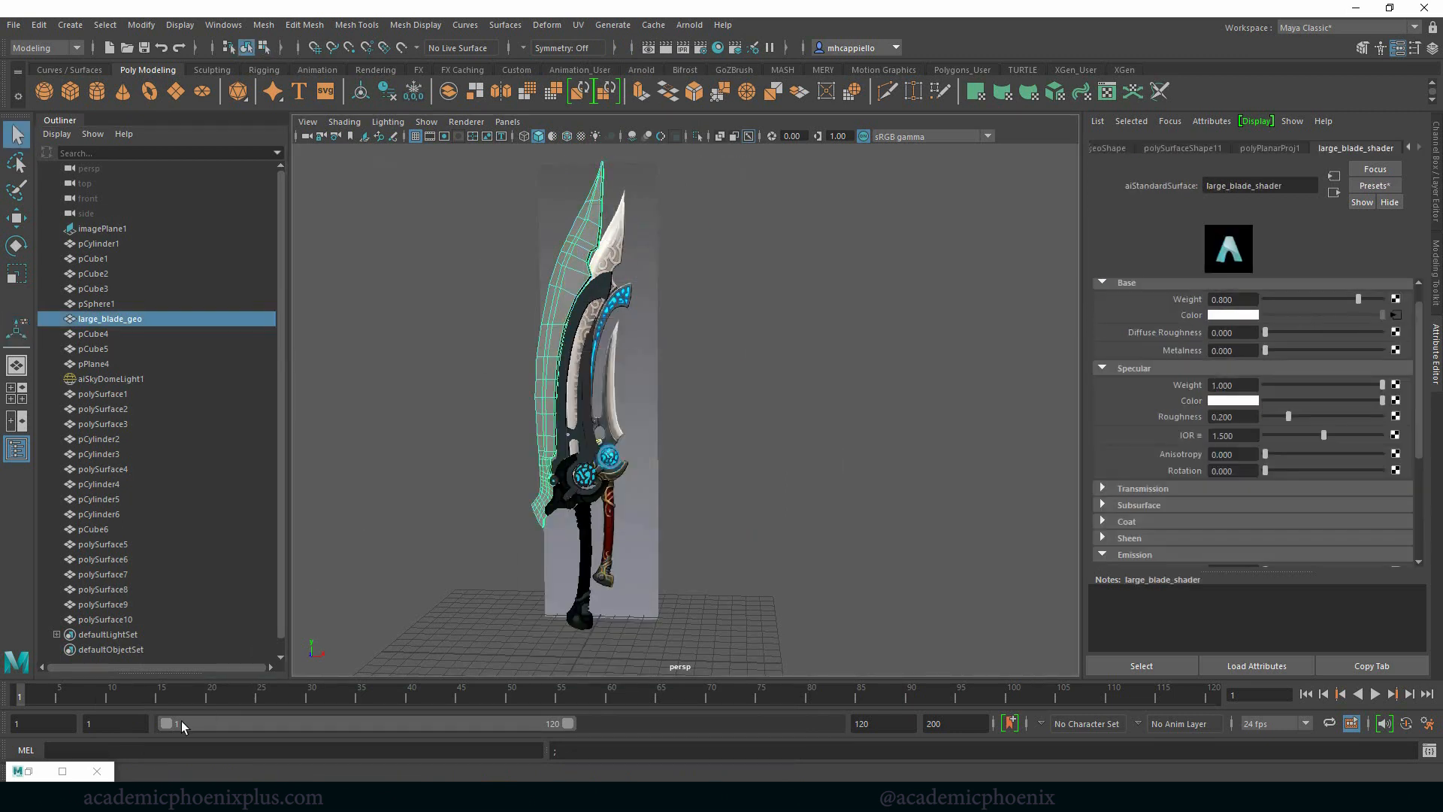
Restart the live Arnold render and move the white marker of the blade's base color ramp to position 0.431.
{"action": "left_click", "coordinate": [28, 771]}
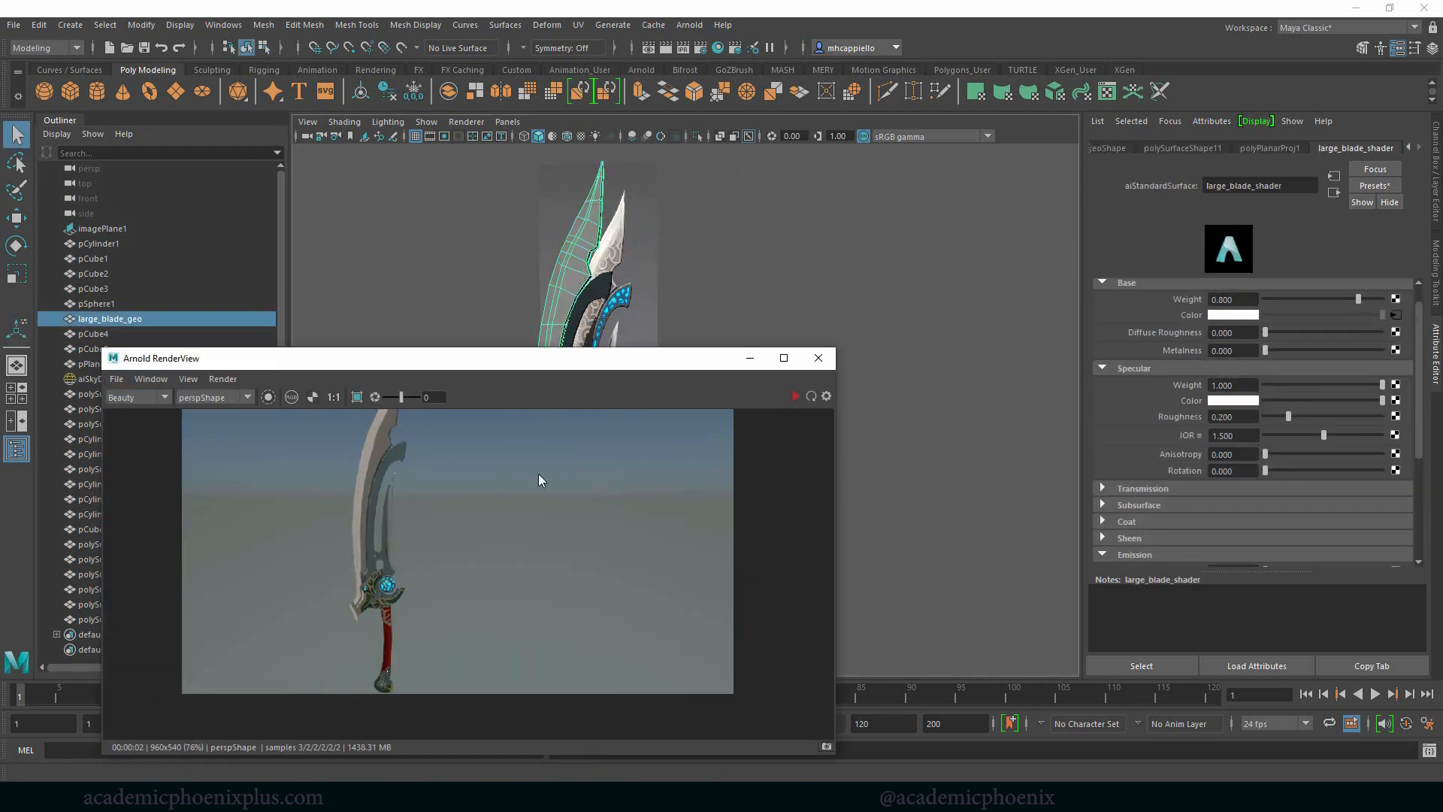
{"action": "left_click", "coordinate": [794, 396]}
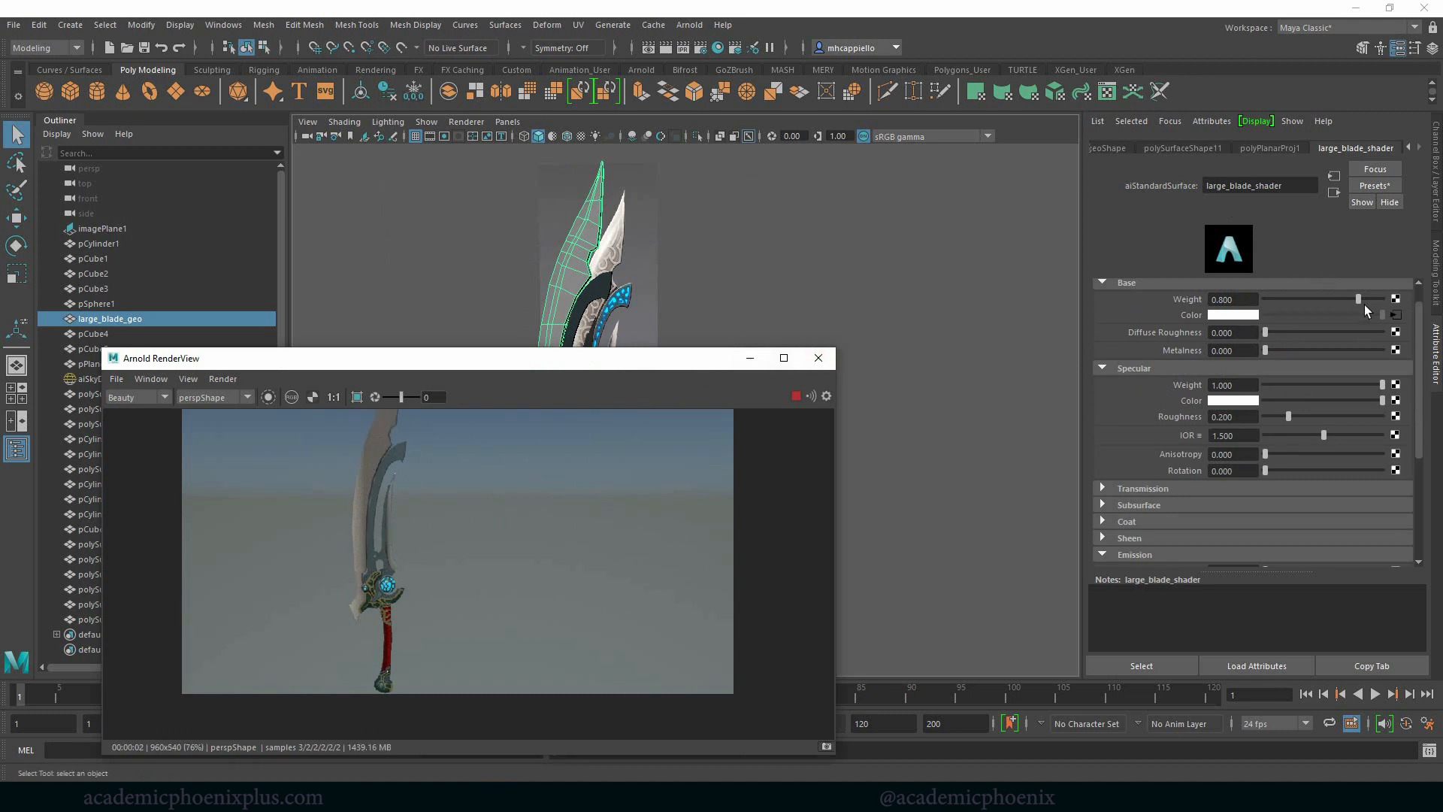
{"action": "left_click", "coordinate": [1396, 314]}
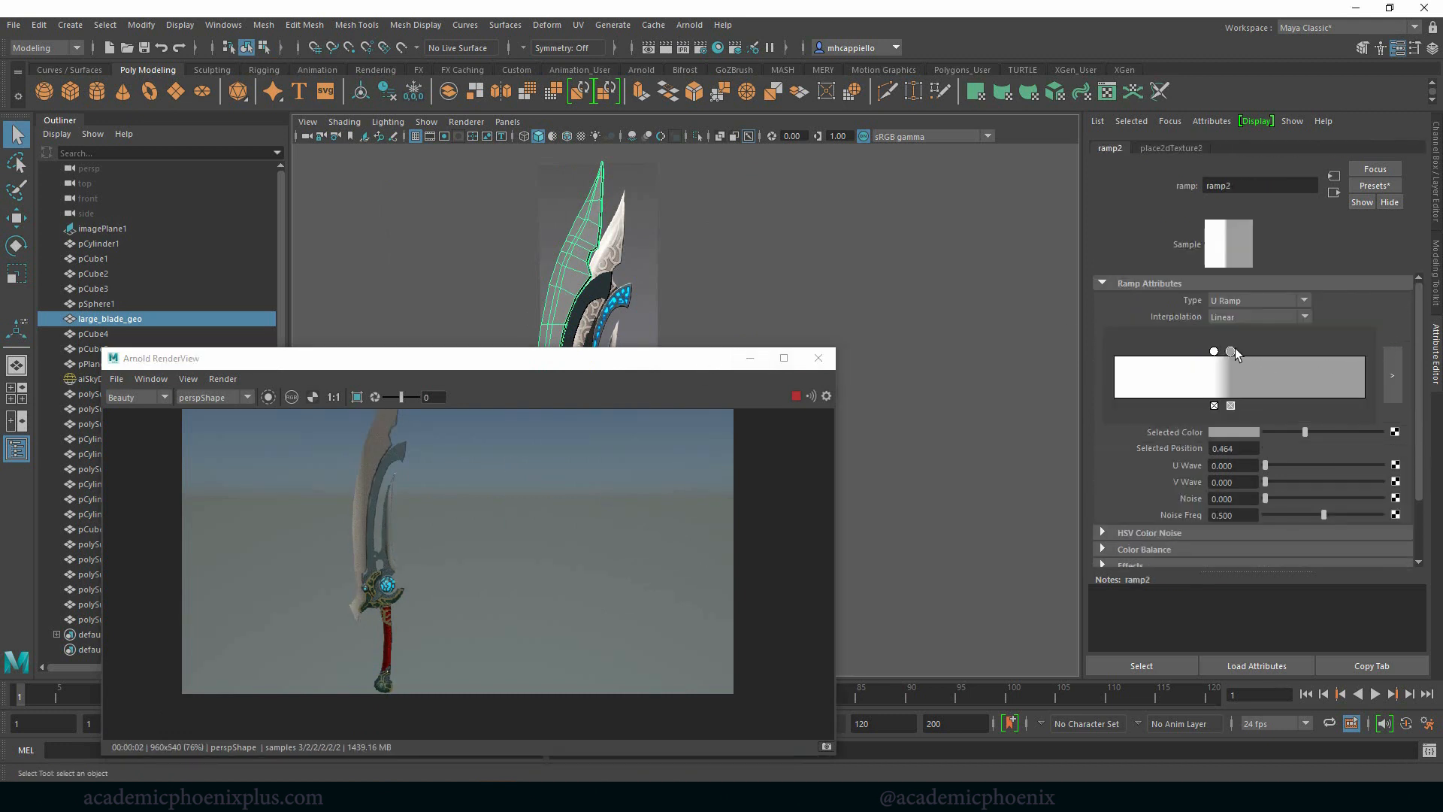
{"action": "left_click_drag", "start_coordinate": [1216, 351], "coordinate": [1224, 350]}
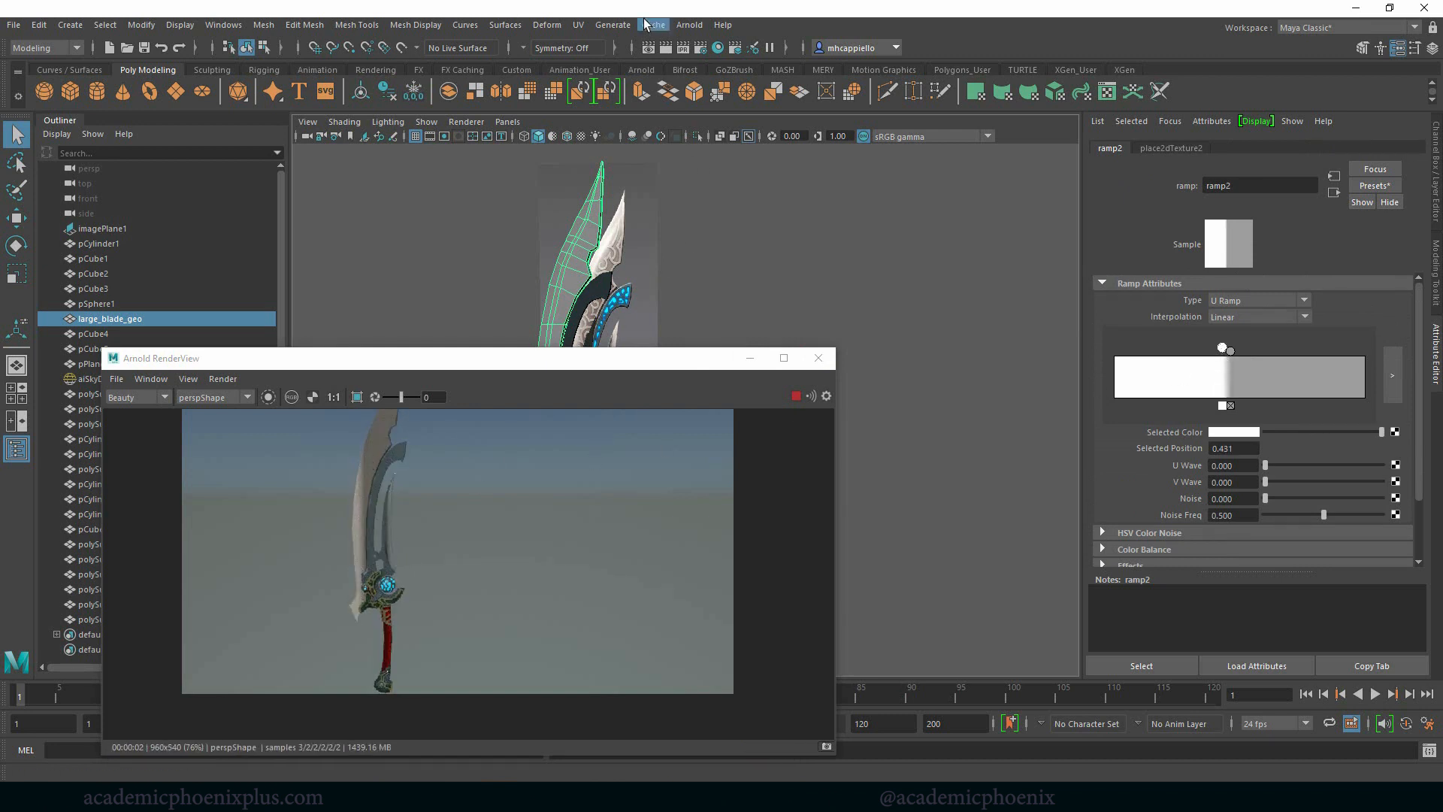
Rotate the large blade's whole UV shell slightly in the UV Editor so it stands roughly vertical, and close the editor.
{"action": "left_click", "coordinate": [578, 25]}
{"action": "left_click", "coordinate": [647, 45]}
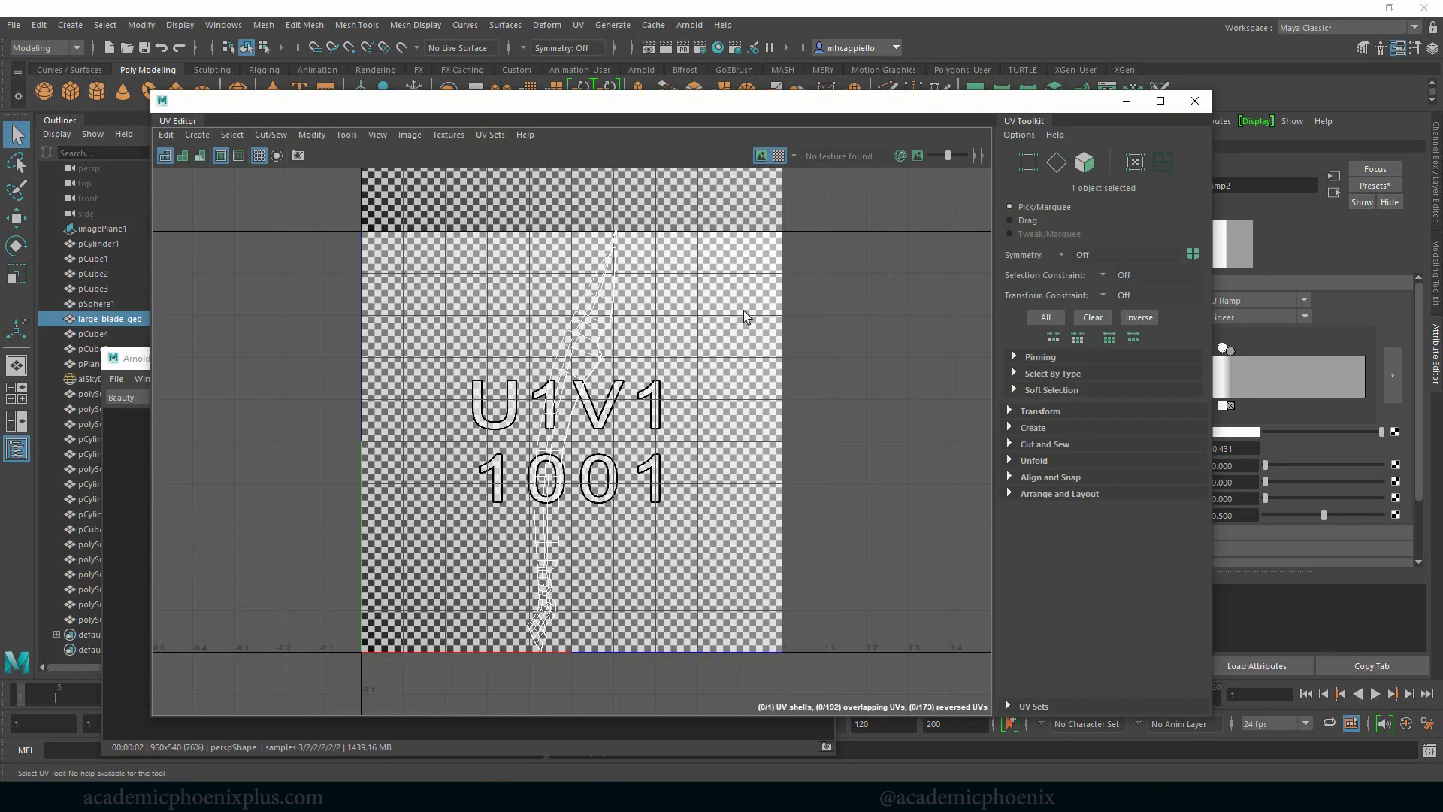
{"action": "right_click_drag", "start_coordinate": [580, 355], "coordinate": [593, 391]}
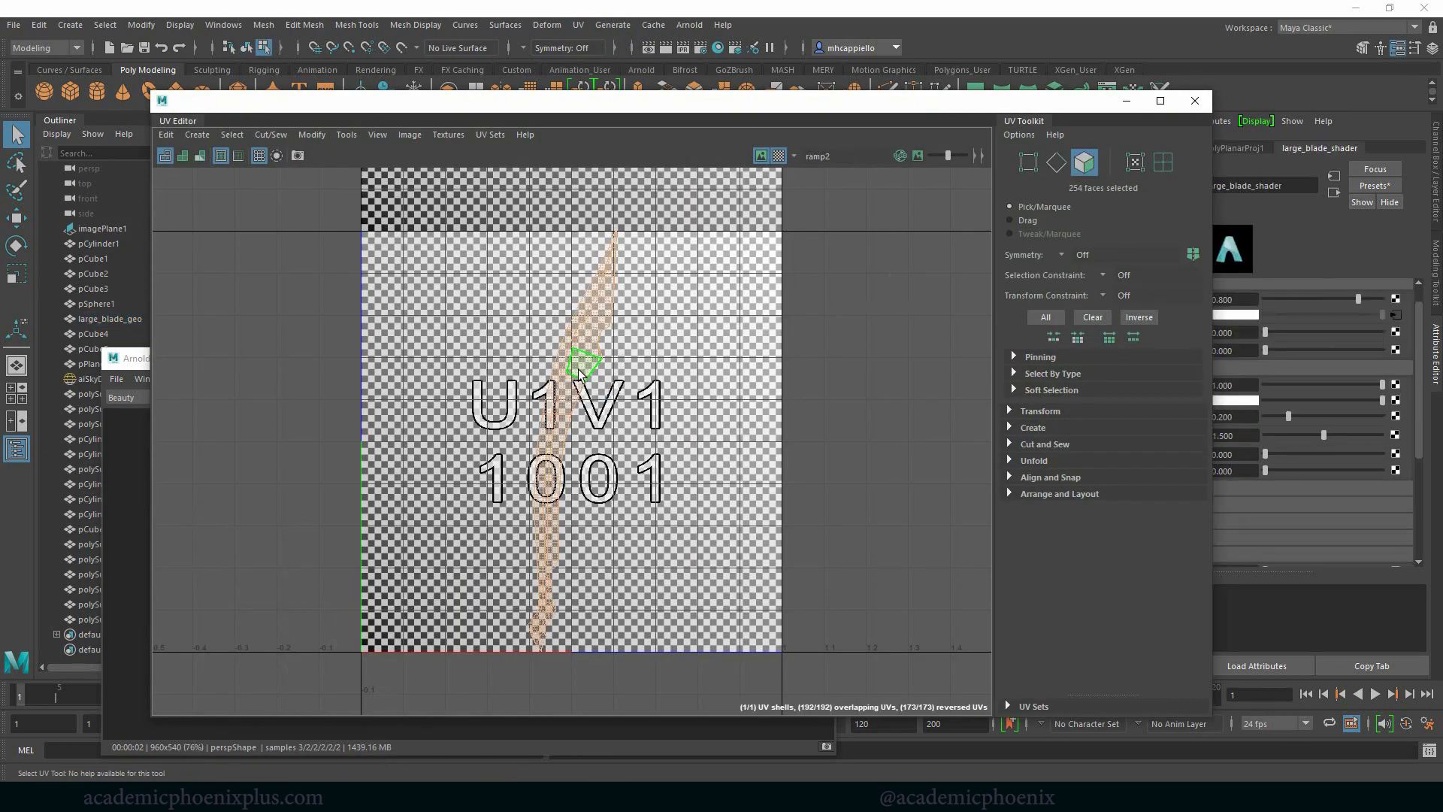
{"action": "left_click_drag", "start_coordinate": [701, 103], "coordinate": [988, 87]}
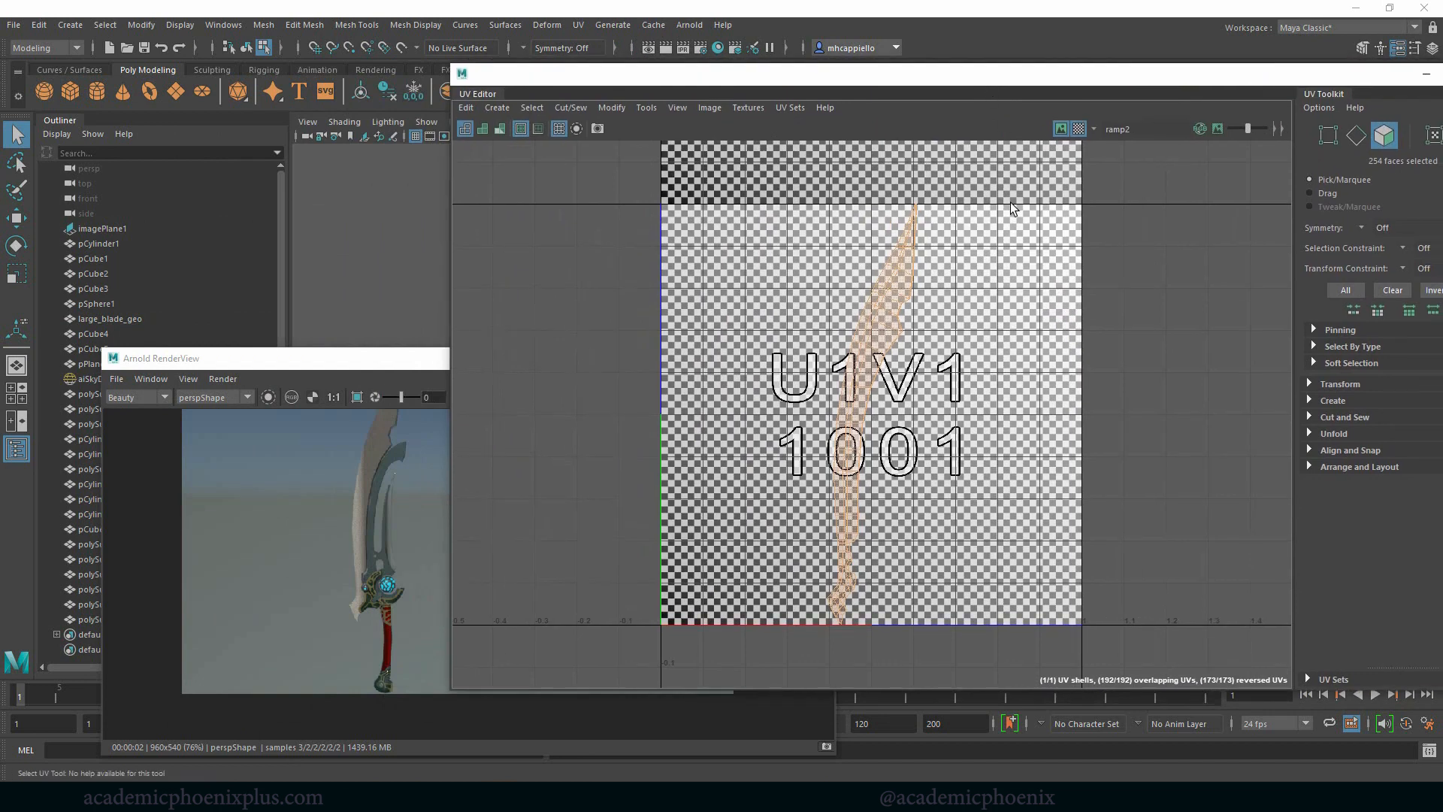
{"action": "key", "text": "w"}
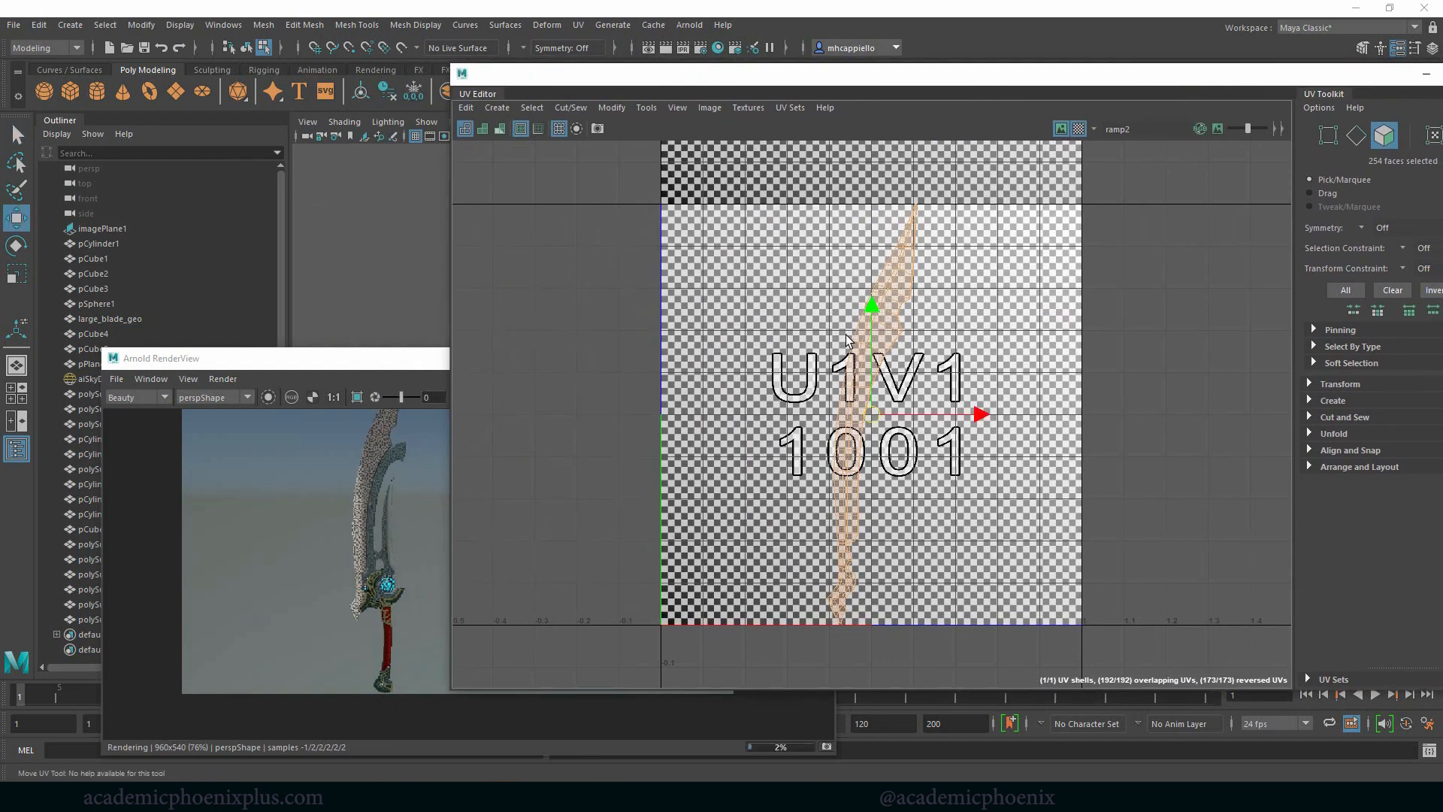
{"action": "key", "text": "e"}
{"action": "mouse_move", "coordinate": [844, 320]}
{"action": "left_mouse_down"}
{"action": "mouse_move", "coordinate": [855, 316]}
{"action": "mouse_move", "coordinate": [824, 332]}
{"action": "left_mouse_up"}
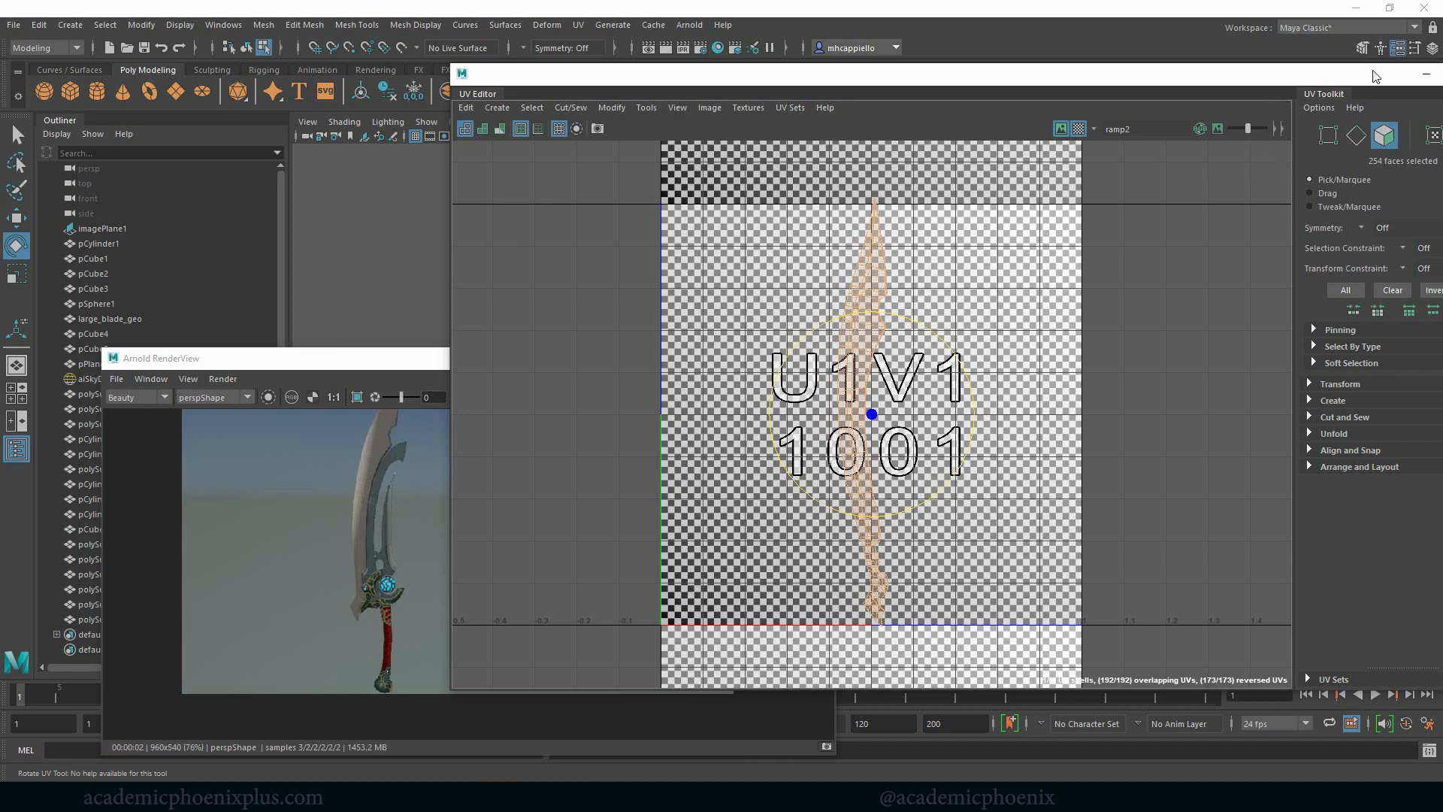
{"action": "left_click_drag", "start_coordinate": [1371, 73], "coordinate": [1236, 84]}
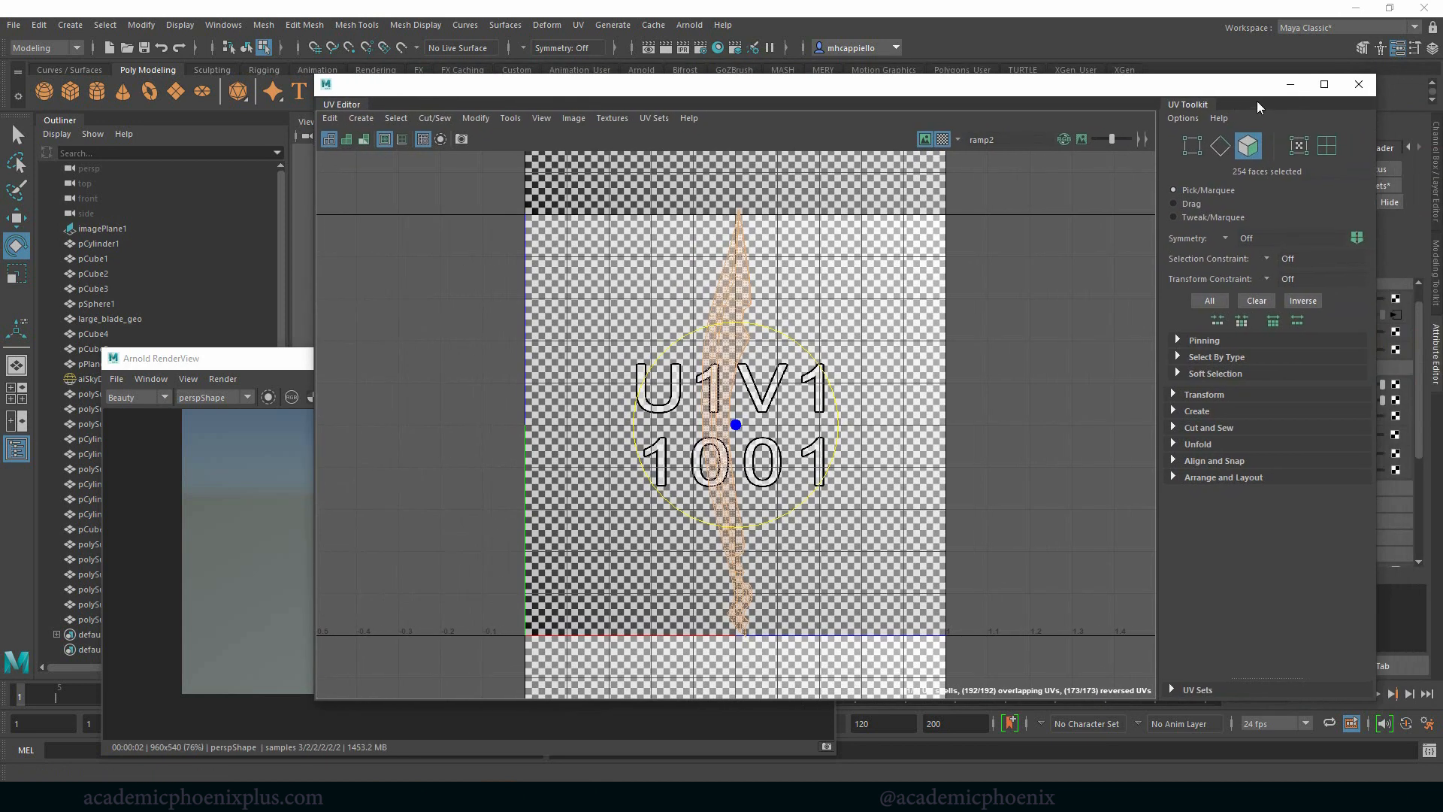
{"action": "left_click", "coordinate": [1367, 91]}
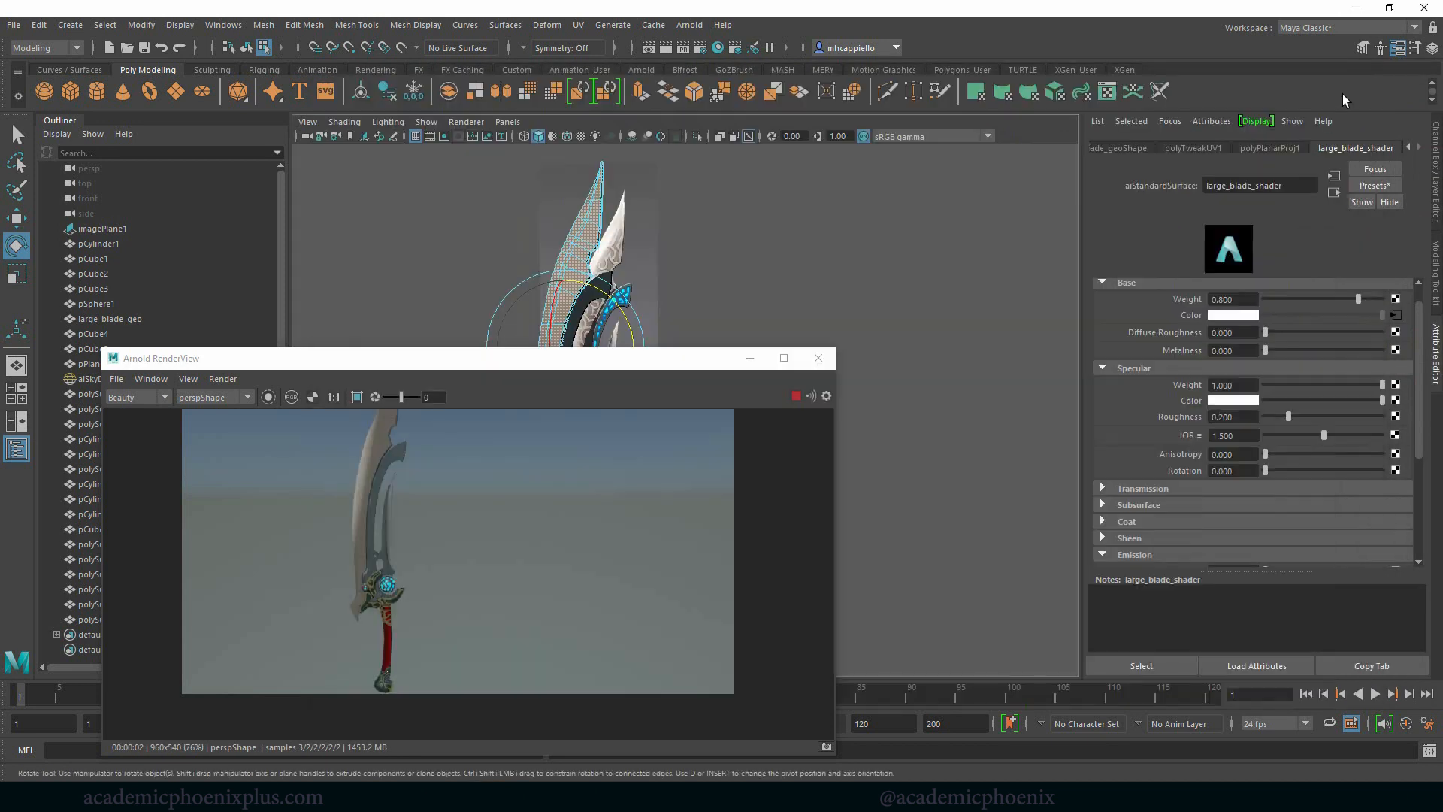
Move the grey marker of the blade's base color ramp to position 0.485.
{"action": "left_click", "coordinate": [1397, 316]}
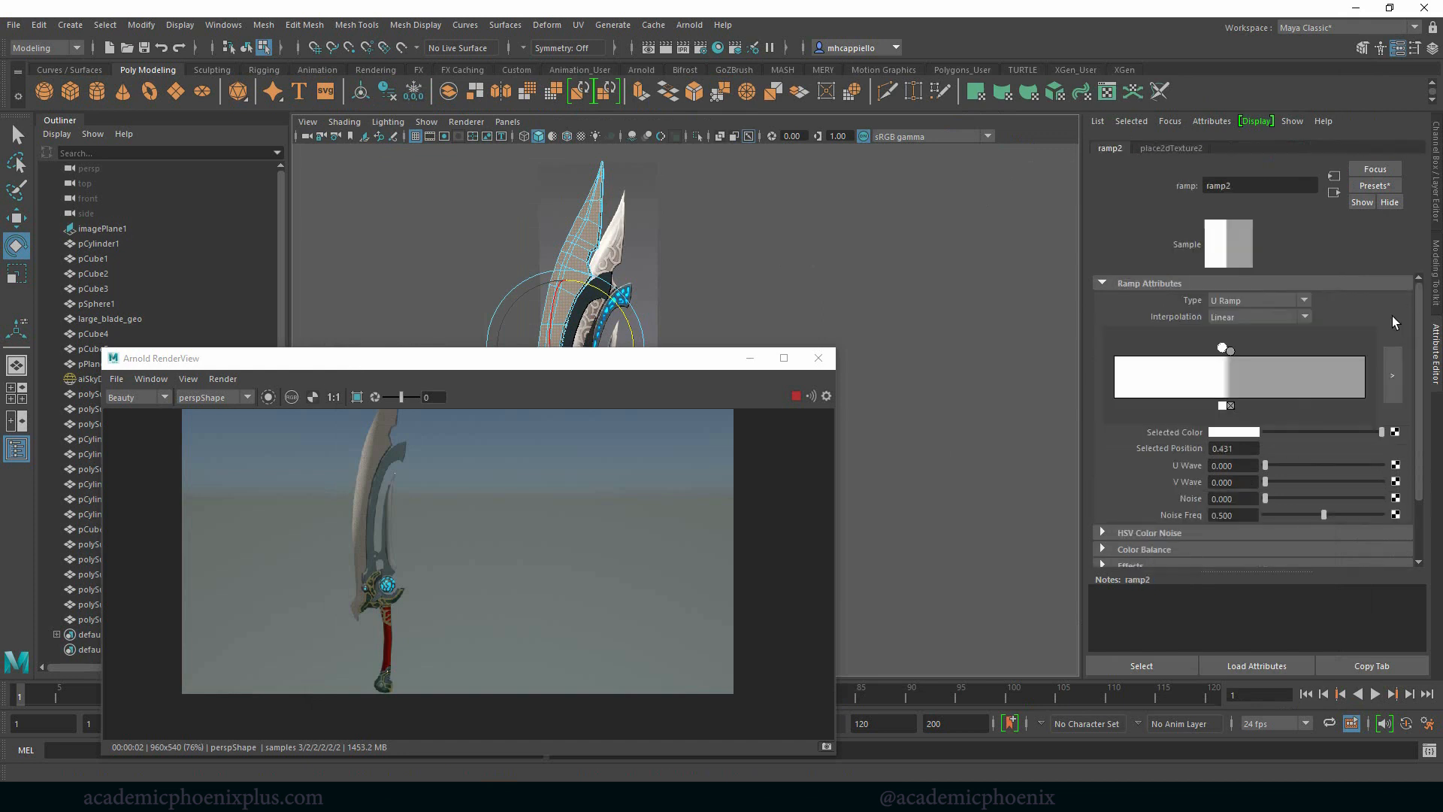
{"action": "left_click_drag", "start_coordinate": [1230, 348], "coordinate": [1237, 351]}
{"action": "left_click", "coordinate": [1243, 351]}
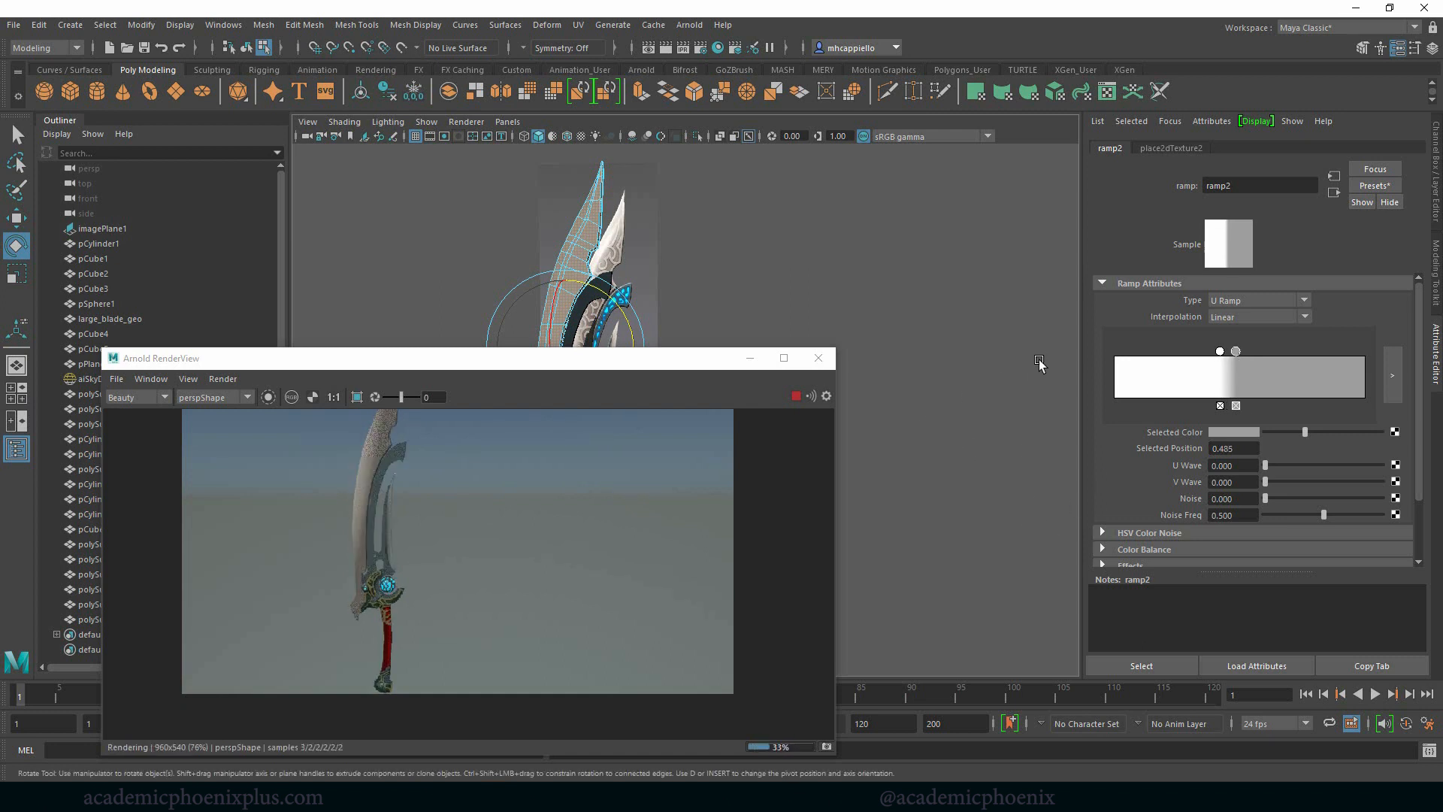
Set large_blade_shader's metalness to about 0.513, specular roughness to 0.117, anisotropy to 0.487 and rotation to 0.422.
{"action": "left_click", "coordinate": [1332, 193]}
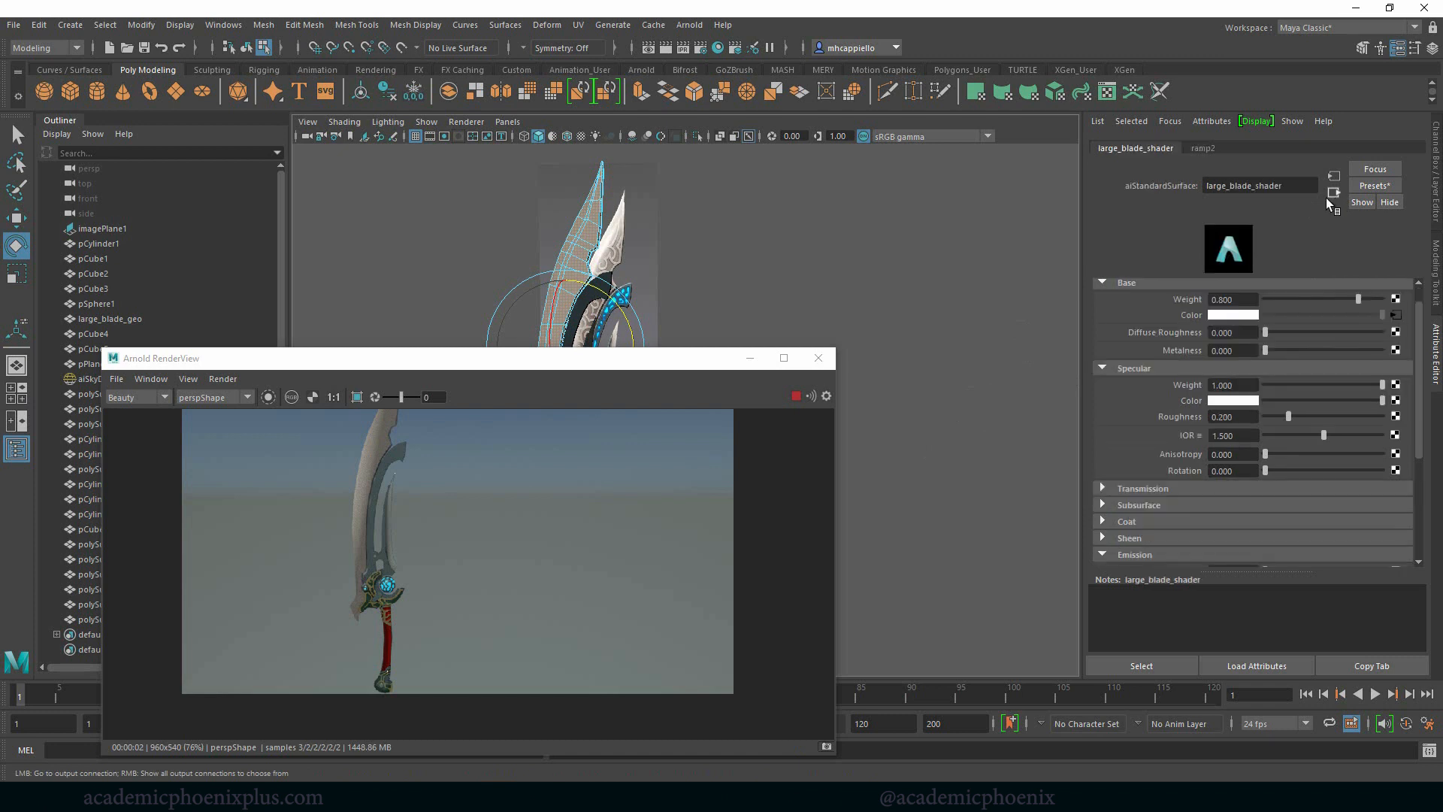
{"action": "left_click_drag", "start_coordinate": [1294, 350], "coordinate": [1330, 345]}
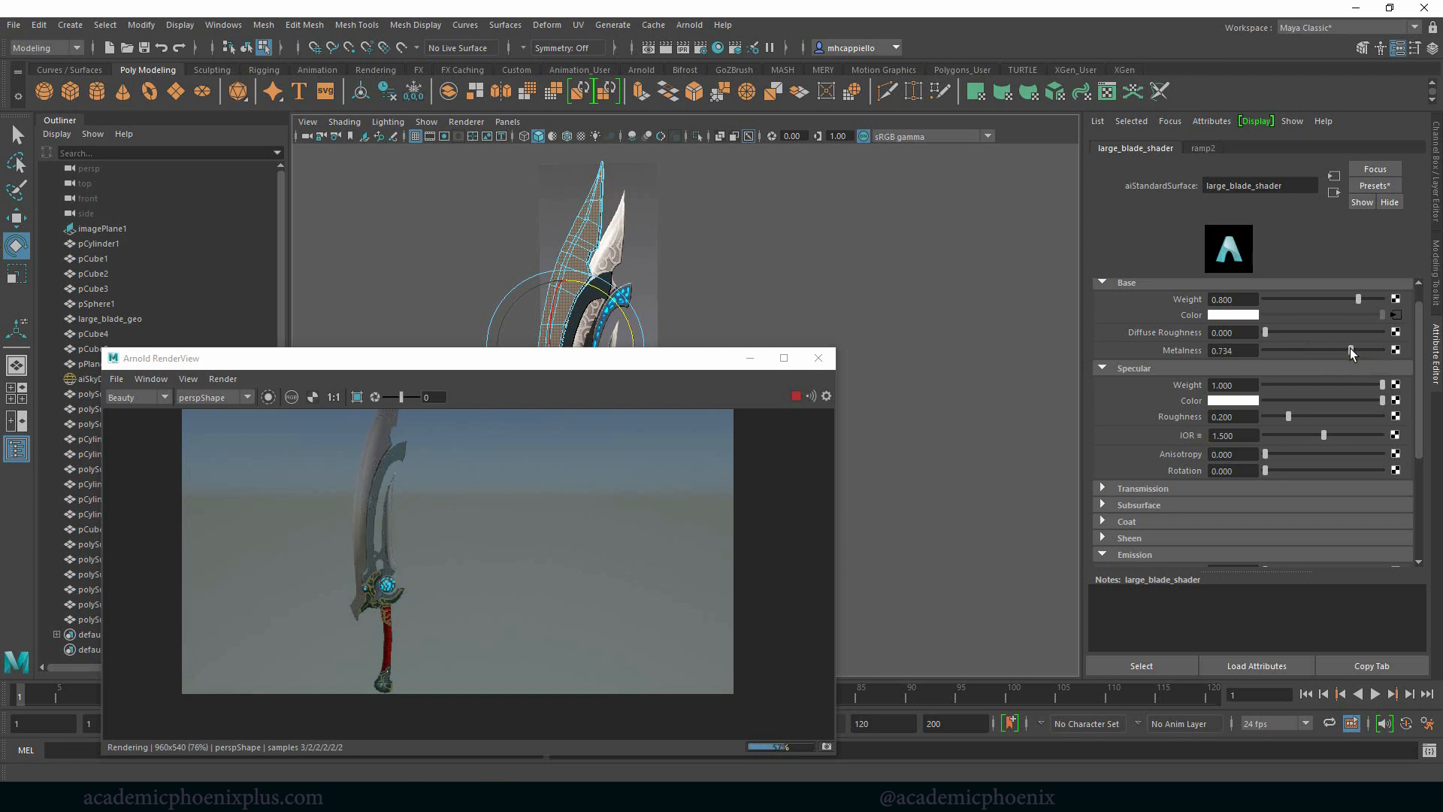
{"action": "left_click_drag", "start_coordinate": [1351, 348], "coordinate": [1324, 348]}
{"action": "left_click_drag", "start_coordinate": [1282, 415], "coordinate": [1314, 463]}
{"action": "left_click", "coordinate": [1323, 454]}
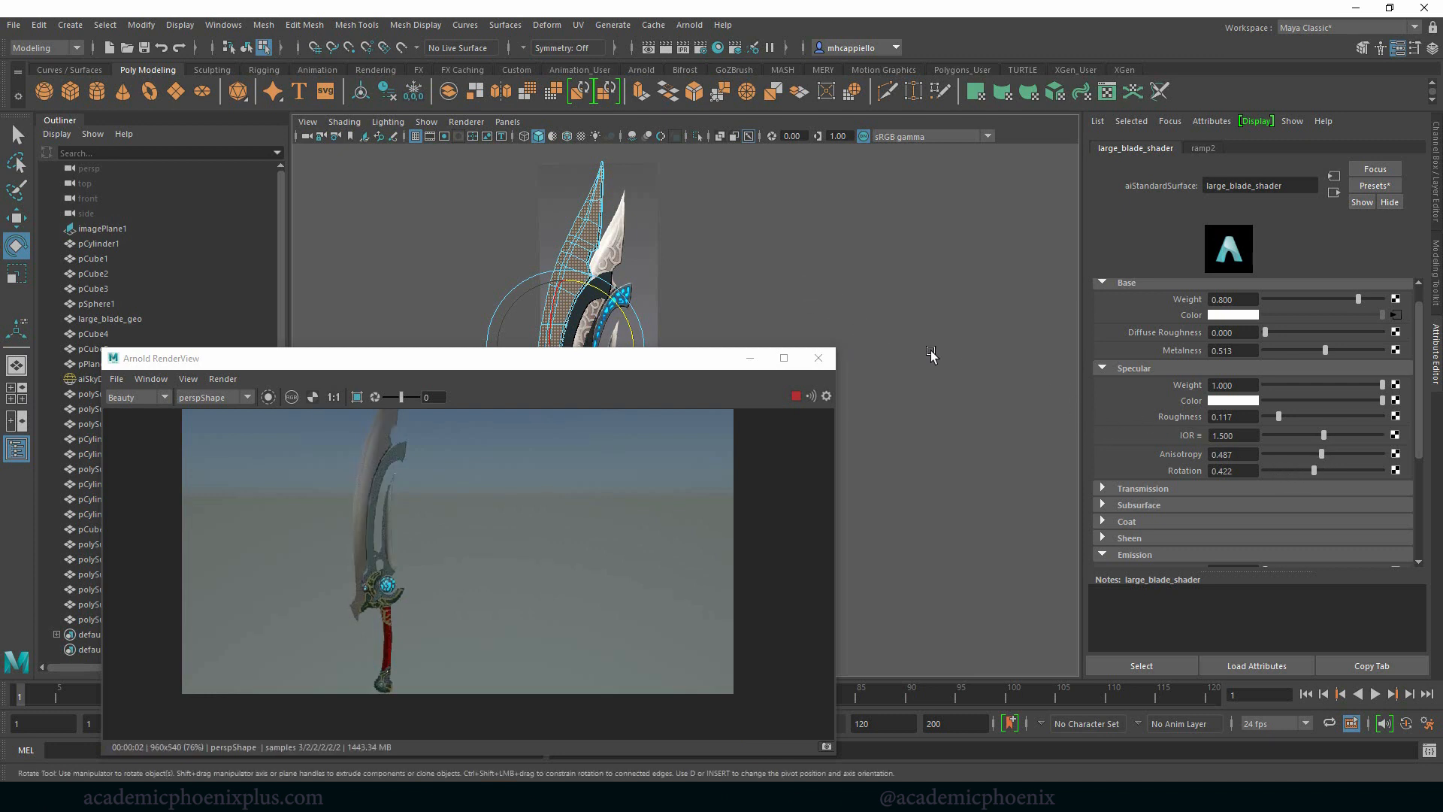
Check the blade's material in the live render from a slightly different angle and move the render window to uncover more of the sword.
{"action": "left_click_drag", "start_coordinate": [914, 350], "coordinate": [903, 344], "text": "alt"}
{"action": "right_click_drag", "start_coordinate": [905, 336], "coordinate": [894, 293], "text": "alt"}
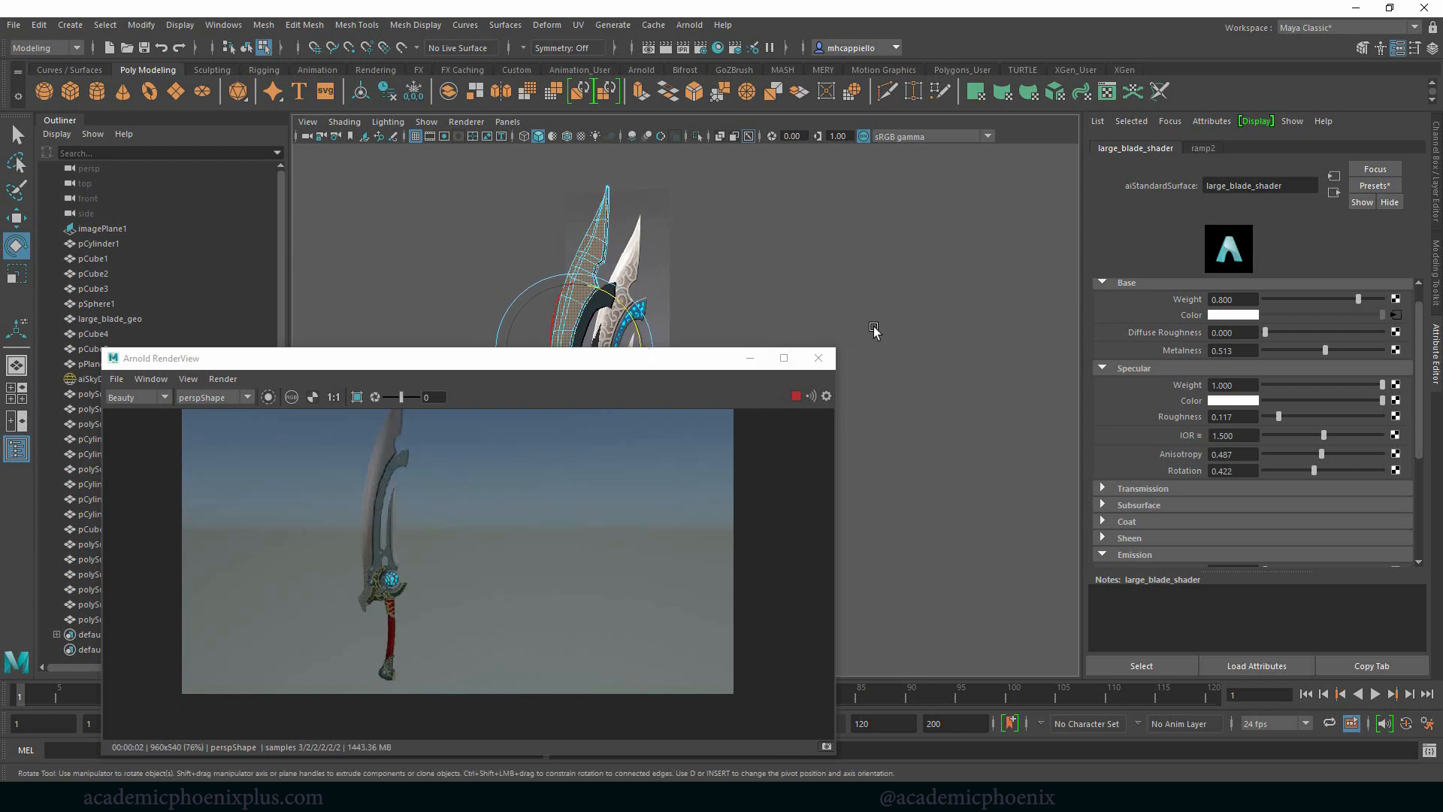
{"action": "left_click_drag", "start_coordinate": [658, 361], "coordinate": [666, 418]}
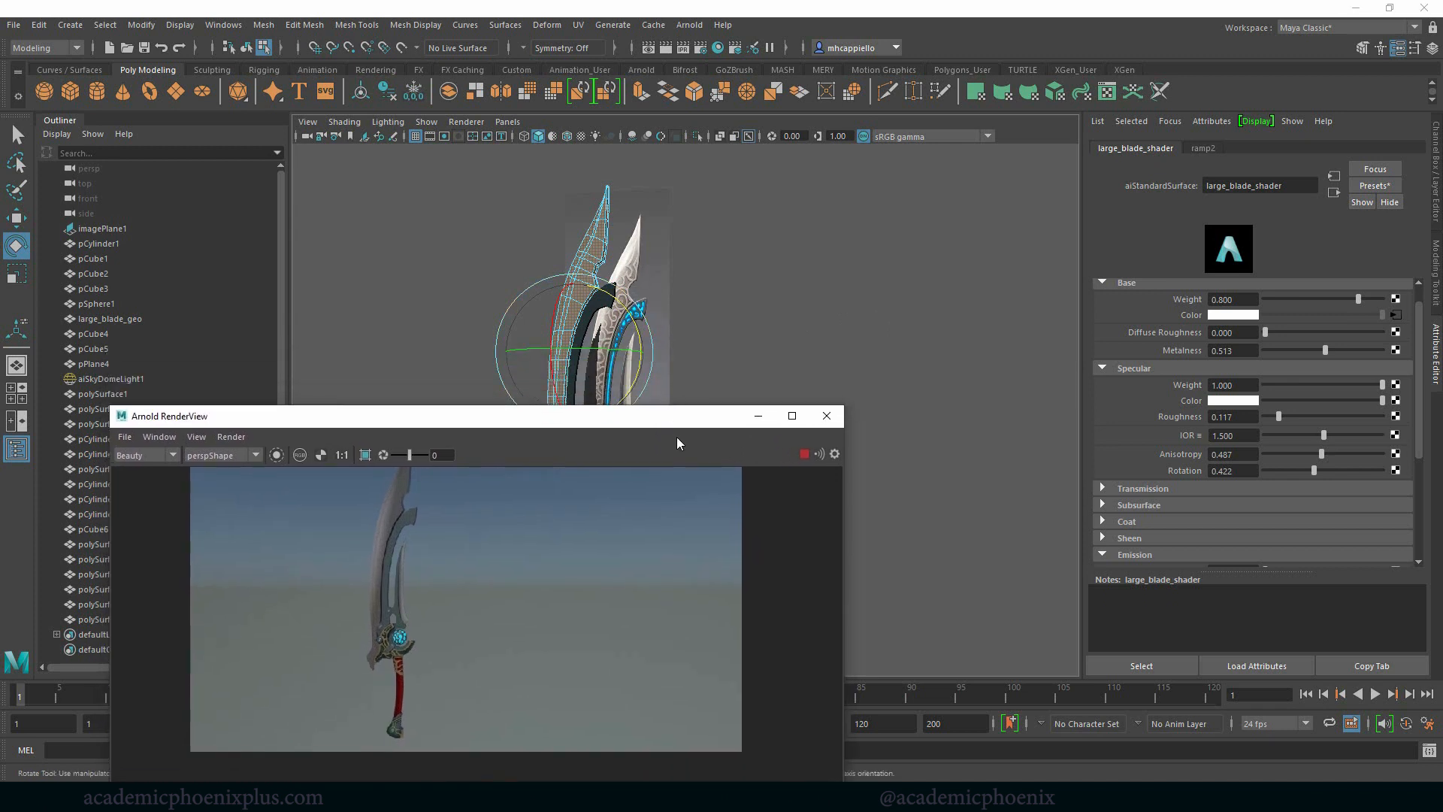